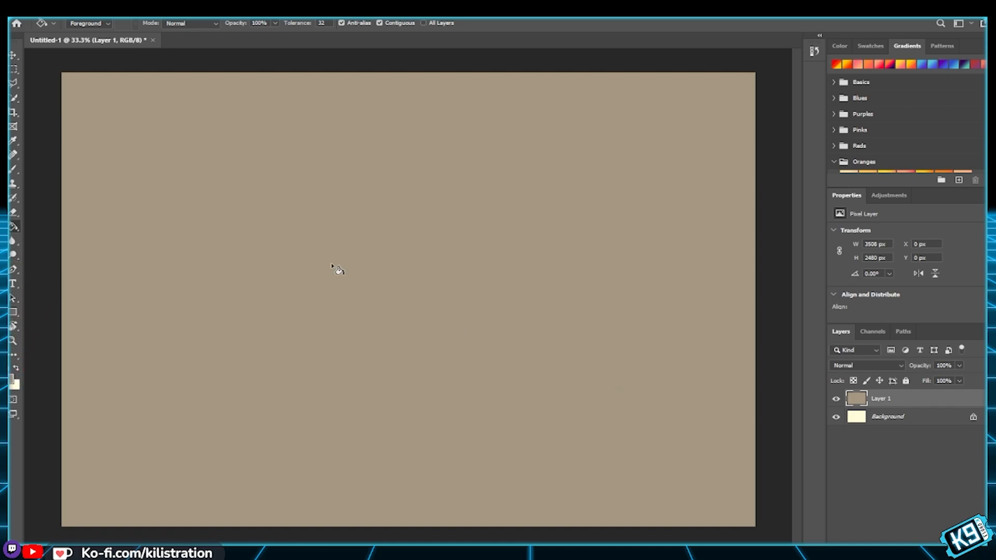
# Step: Brush dark pencil-texture hatching across Layer 1 at 10% flow and set the layer's opacity to 43%
pyautogui.click(14, 169)
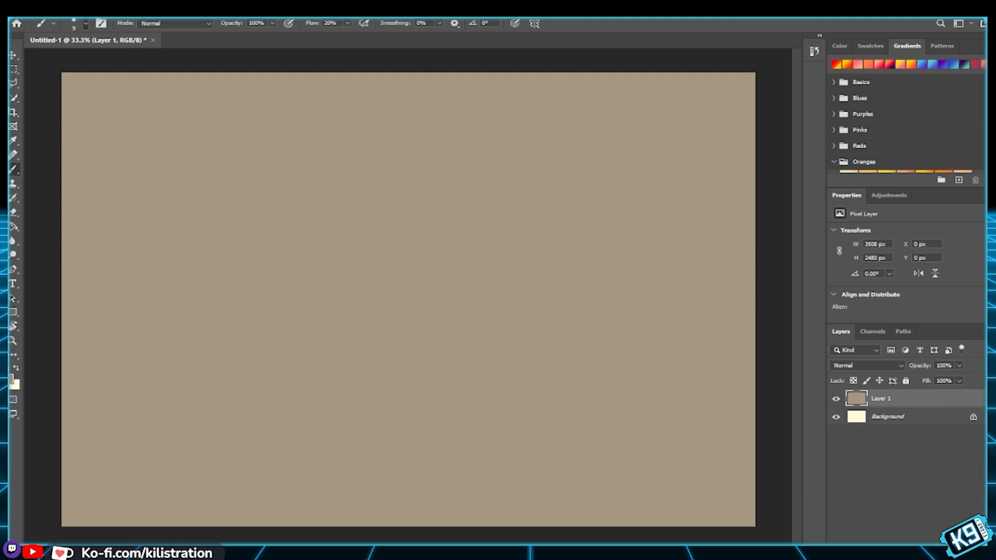
pyautogui.click(51, 281)
pyautogui.moveTo(467, 130); pyautogui.dragTo(664, 259)
pyautogui.moveTo(405, 109); pyautogui.dragTo(182, 260)
pyautogui.moveTo(130, 358); pyautogui.dragTo(291, 446)
pyautogui.click(959, 366)
pyautogui.moveTo(959, 378); pyautogui.dragTo(934, 382)
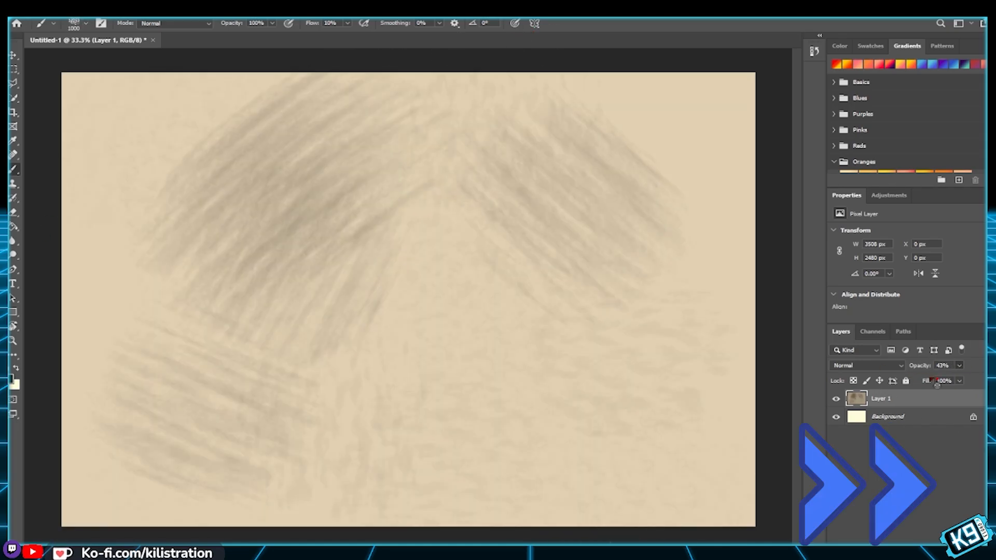
# Step: Merge Layer 1 into the background and add lower-right hatching on a new layer set to 45% opacity
pyautogui.hotkey('ctrl', 'e')
pyautogui.hotkey('ctrl', 'shift', 'n')
pyautogui.moveTo(662, 444); pyautogui.dragTo(715, 487)
pyautogui.click(868, 366)
pyautogui.click(867, 365)
pyautogui.click(959, 366)
pyautogui.moveTo(967, 377); pyautogui.dragTo(933, 378)
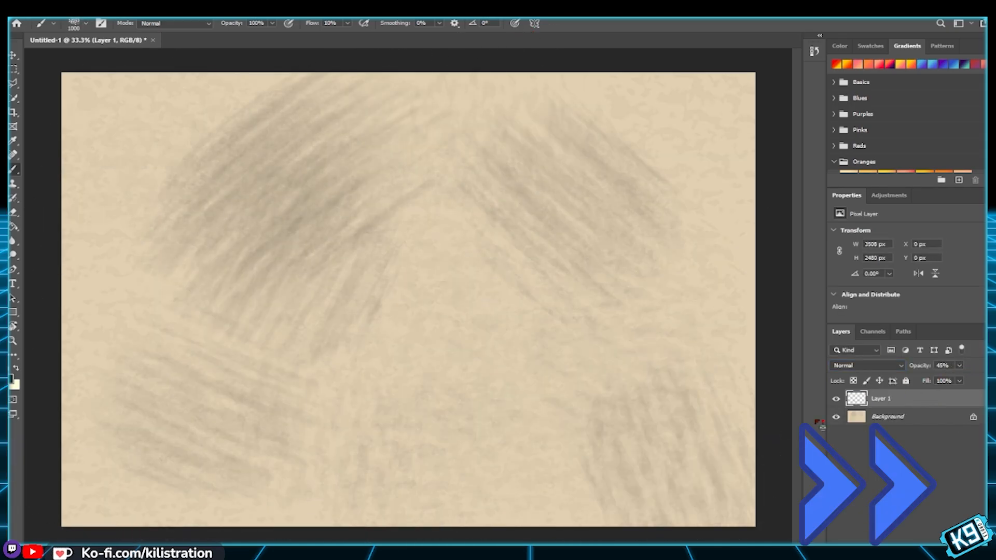
# Step: Merge the texture layer down and brush a soft beige-pink tone over the upper hatching, undoing the unwanted strokes
pyautogui.hotkey('ctrl', 'e')
pyautogui.press('i')
pyautogui.keyDown('alt'); pyautogui.click(618, 394); pyautogui.keyUp('alt')
pyautogui.moveTo(433, 176)
pyautogui.mouseDown()
pyautogui.moveTo(288, 185)
pyautogui.moveTo(583, 428)
pyautogui.moveTo(602, 207)
pyautogui.mouseUp()
pyautogui.moveTo(181, 363); pyautogui.dragTo(290, 446)
pyautogui.moveTo(361, 167); pyautogui.dragTo(285, 129)
pyautogui.hotkey('ctrl', 'z')
pyautogui.hotkey('ctrl', 'z')
pyautogui.hotkey('ctrl', 'z')
pyautogui.hotkey('ctrl', 'z')
# Step: Convert the textured background into an unlocked regular layer and add a new empty layer above it
pyautogui.click(14, 69)
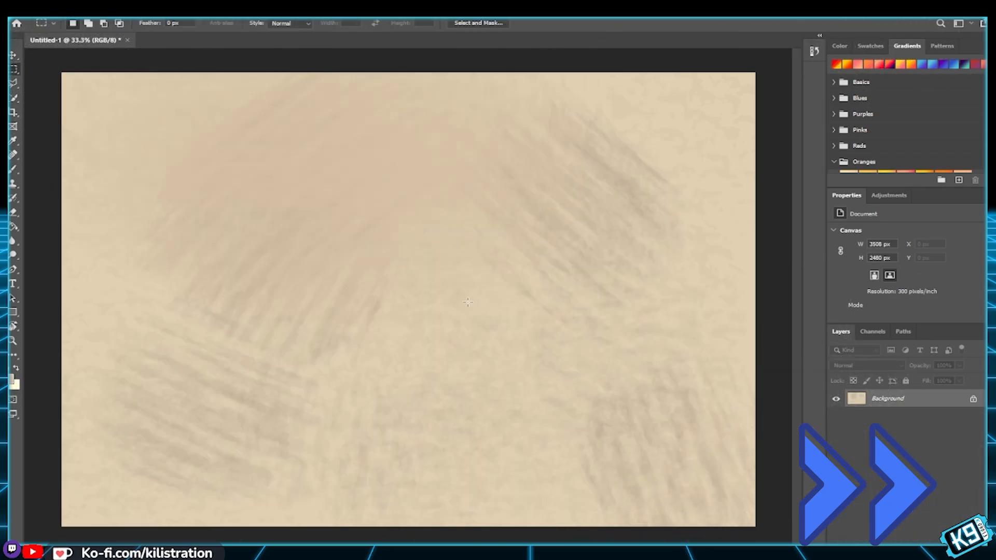
pyautogui.click(14, 56)
pyautogui.click(14, 169)
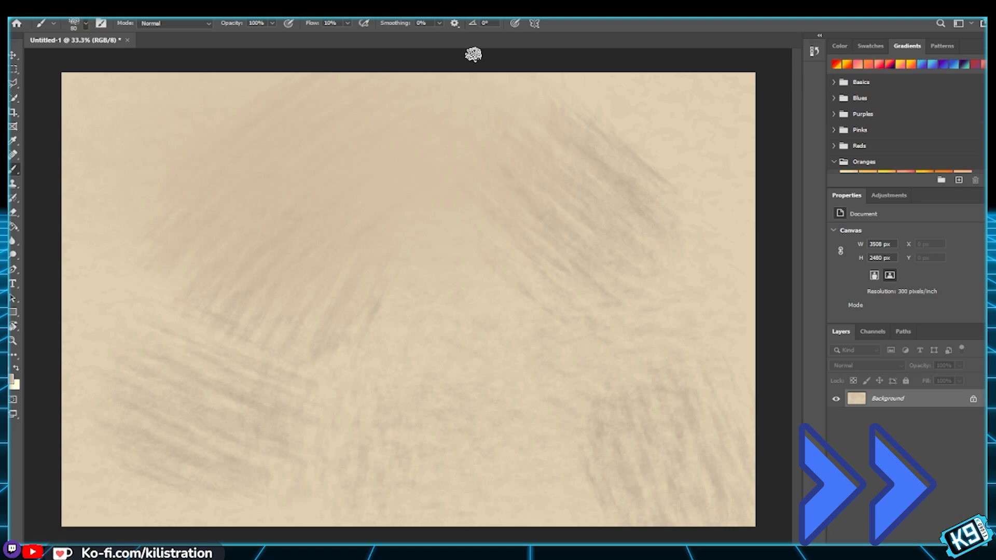
pyautogui.click(973, 398)
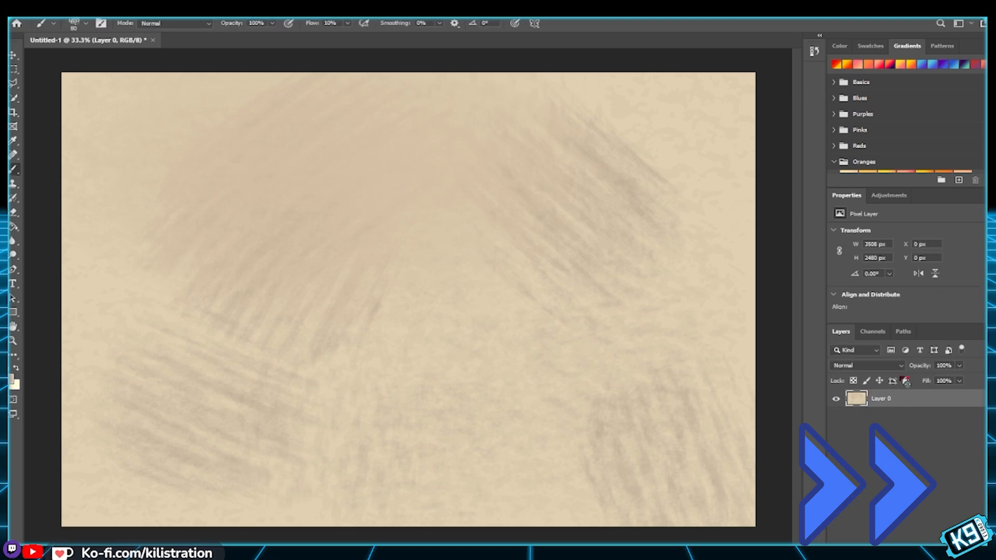
pyautogui.hotkey('ctrl', 'shift', 'alt', 'n')
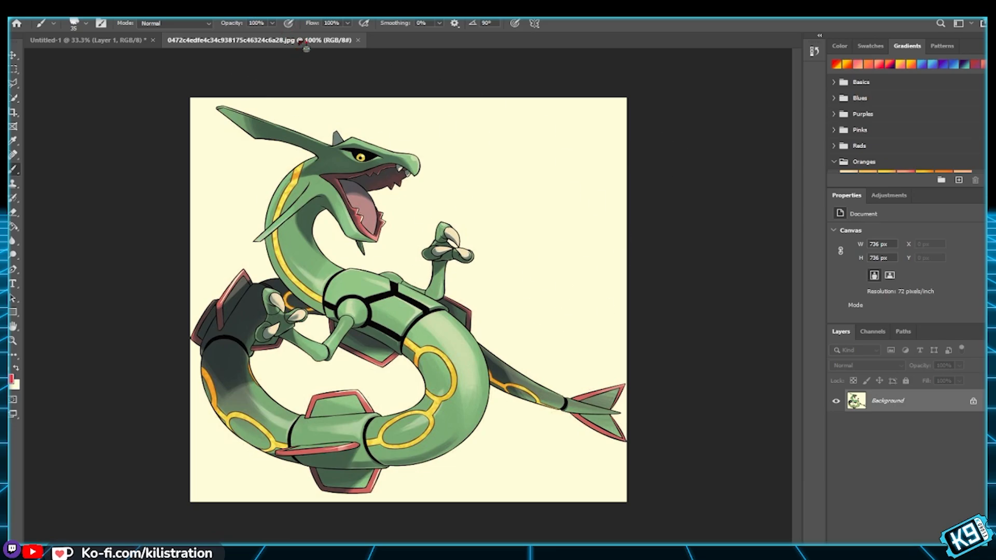
# Step: Take the green dragon reference image out of the document area and return to the Untitled-1 canvas
pyautogui.hotkey('ctrl', 'w')
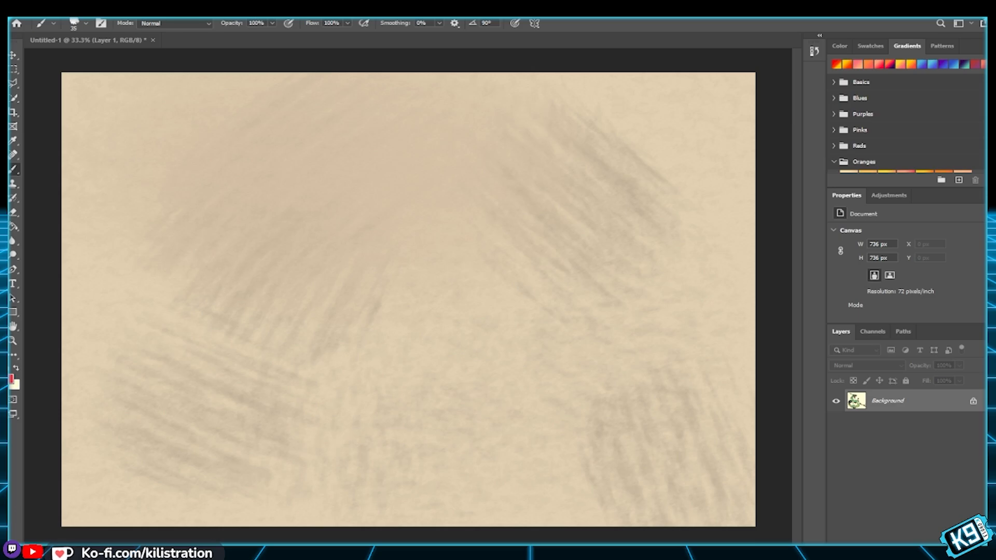
pyautogui.click(415, 60)
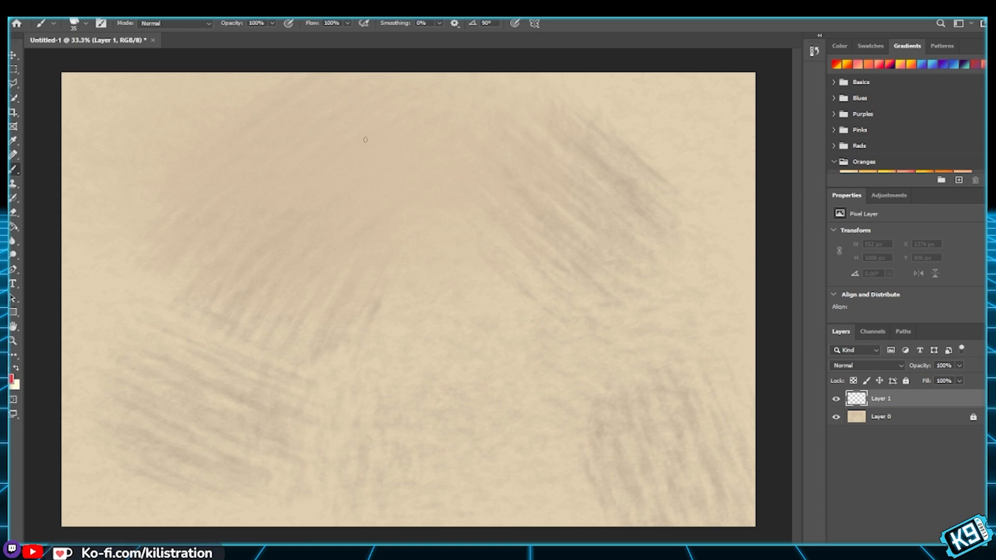
pyautogui.moveTo(334, 144)
pyautogui.mouseDown()
pyautogui.moveTo(384, 143)
pyautogui.moveTo(350, 246)
pyautogui.moveTo(315, 168)
pyautogui.moveTo(392, 166)
pyautogui.mouseUp()
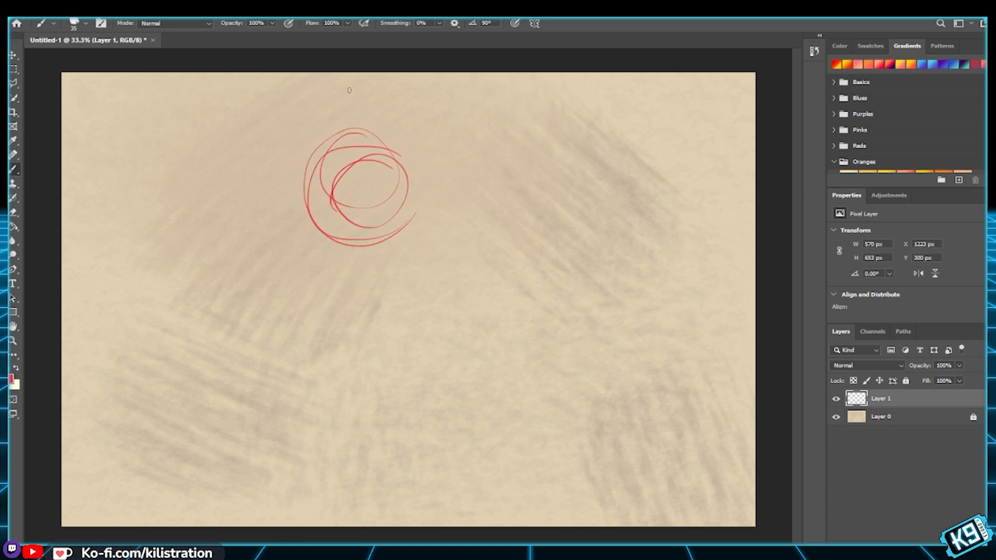
pyautogui.hotkey('ctrl', 'z')
pyautogui.hotkey('ctrl', 'z')
pyautogui.hotkey('ctrl', 'z')
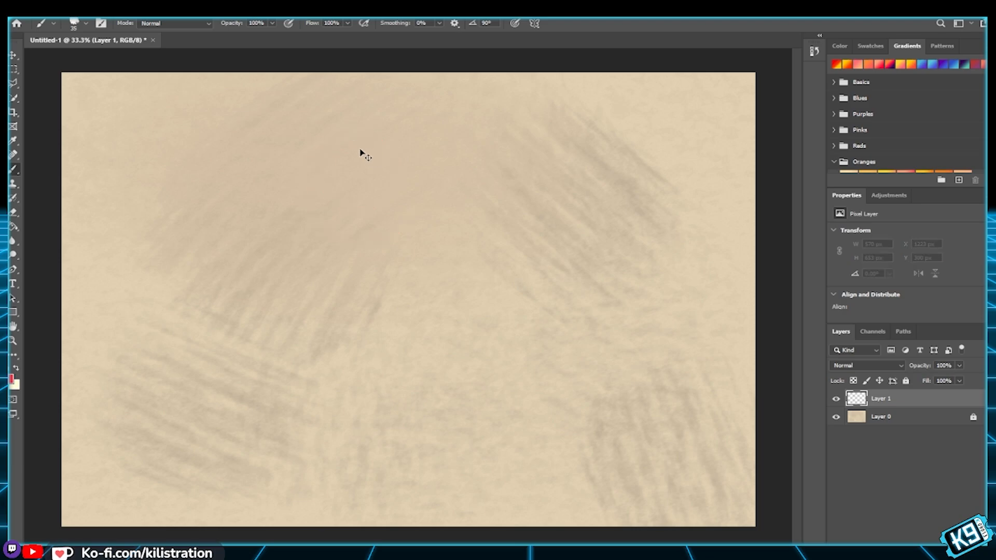
# Step: Sketch a red construction circle for the dragon's head, with the brow and upper jaw extending right to a rounded snout
pyautogui.moveTo(355, 151)
pyautogui.mouseDown()
pyautogui.moveTo(400, 167)
pyautogui.moveTo(402, 179)
pyautogui.mouseUp()
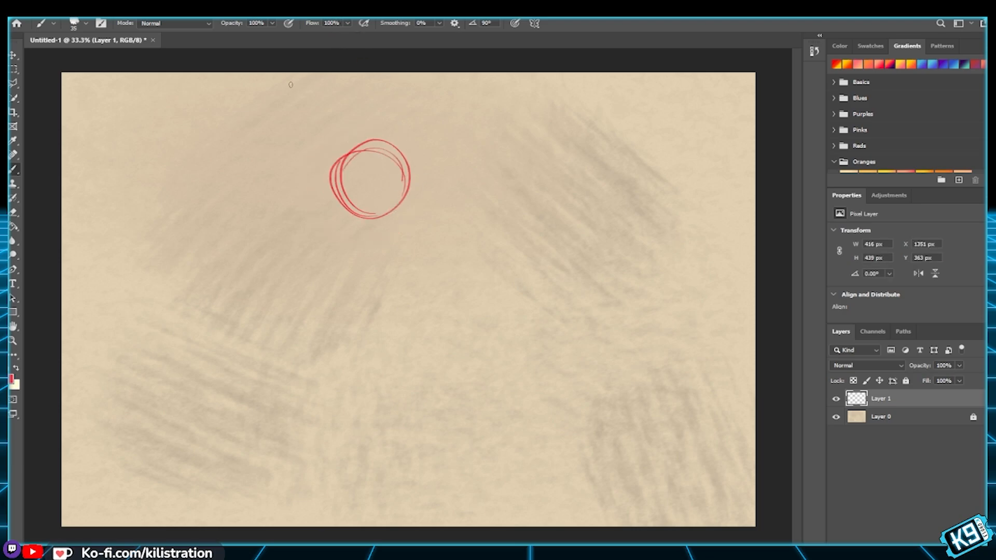
pyautogui.moveTo(327, 167)
pyautogui.mouseDown()
pyautogui.moveTo(359, 127)
pyautogui.moveTo(422, 138)
pyautogui.mouseUp()
pyautogui.moveTo(359, 128); pyautogui.dragTo(425, 139)
pyautogui.moveTo(332, 168); pyautogui.dragTo(487, 126)
pyautogui.moveTo(428, 140)
pyautogui.mouseDown()
pyautogui.moveTo(492, 122)
pyautogui.moveTo(510, 154)
pyautogui.moveTo(366, 191)
pyautogui.mouseUp()
pyautogui.moveTo(430, 178)
pyautogui.mouseDown()
pyautogui.moveTo(344, 190)
pyautogui.moveTo(389, 189)
pyautogui.moveTo(380, 249)
pyautogui.mouseUp()
# Step: Sketch the open lower jaw as a long wedge slanting down from the head circle to a rounded chin
pyautogui.moveTo(340, 196); pyautogui.dragTo(423, 289)
pyautogui.moveTo(386, 241); pyautogui.dragTo(428, 298)
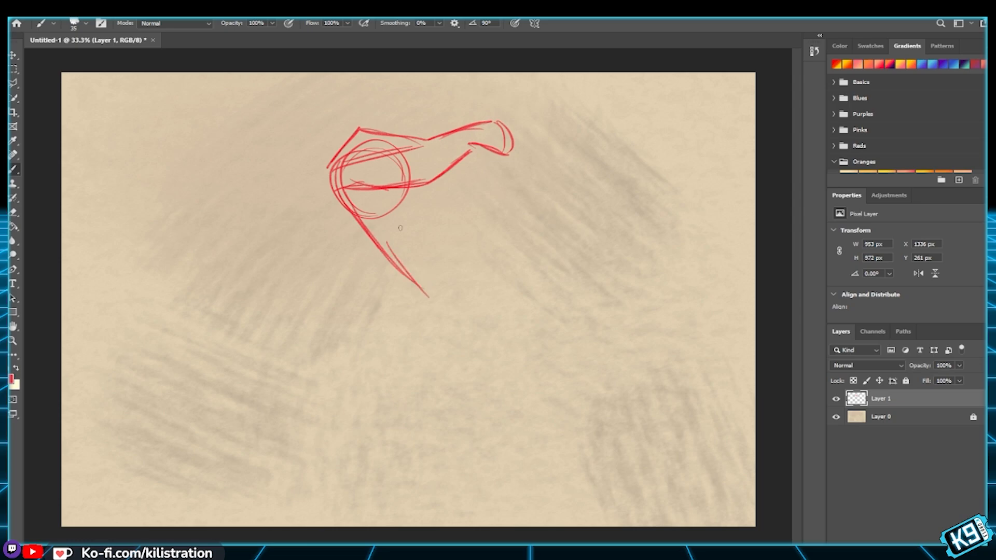
pyautogui.moveTo(424, 191); pyautogui.dragTo(427, 297)
pyautogui.moveTo(325, 222)
pyautogui.mouseDown()
pyautogui.moveTo(410, 312)
pyautogui.moveTo(422, 291)
pyautogui.mouseUp()
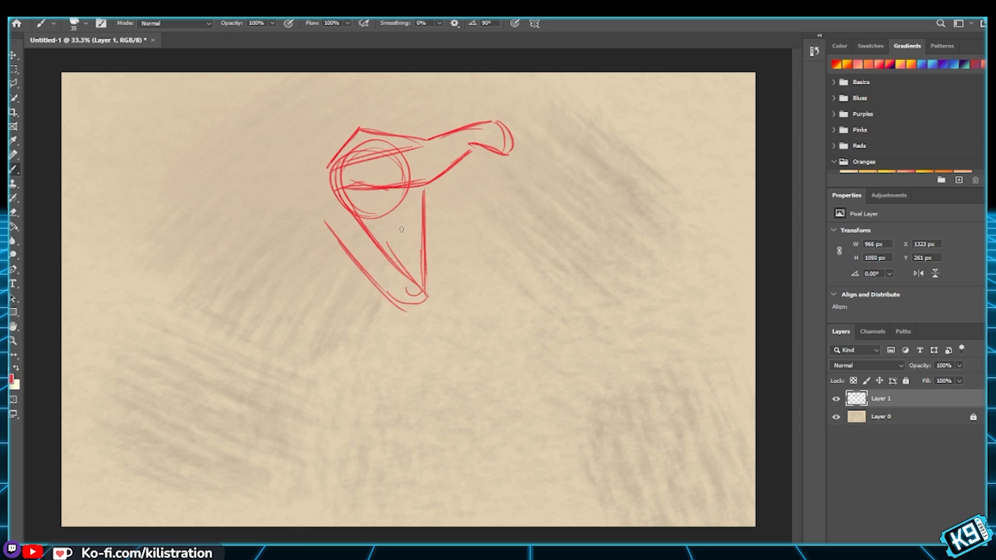
# Step: Draw the rounded cheek behind the head circle, the long swept-back horn and the short spike above the brow
pyautogui.moveTo(333, 167)
pyautogui.mouseDown()
pyautogui.moveTo(355, 222)
pyautogui.moveTo(342, 226)
pyautogui.mouseUp()
pyautogui.moveTo(193, 105); pyautogui.dragTo(322, 142)
pyautogui.moveTo(178, 97); pyautogui.dragTo(348, 154)
pyautogui.moveTo(207, 105); pyautogui.dragTo(369, 173)
pyautogui.moveTo(353, 104); pyautogui.dragTo(372, 150)
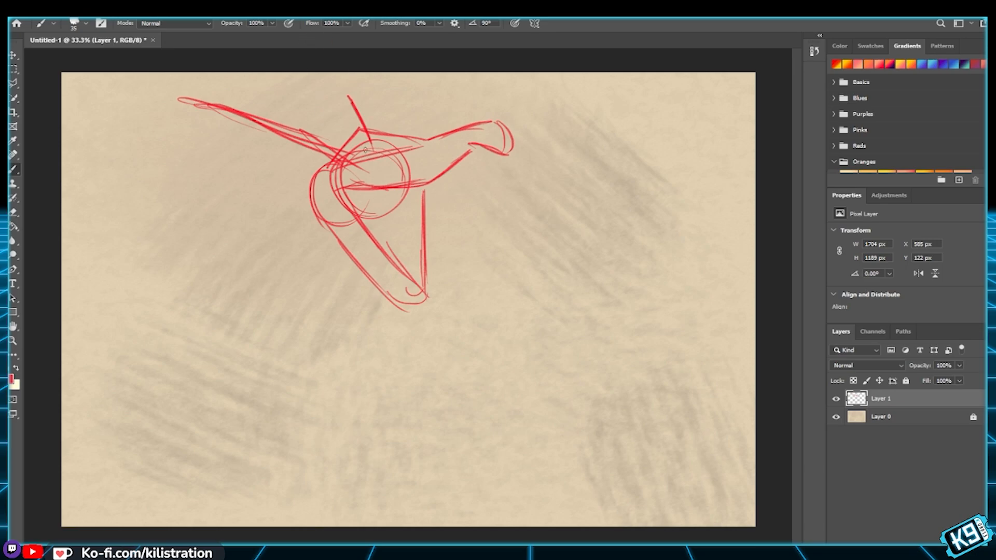
# Step: Add the eye, the fangs along the upper jaw and a pointed tip on the long horn
pyautogui.moveTo(343, 163)
pyautogui.mouseDown()
pyautogui.moveTo(376, 146)
pyautogui.moveTo(410, 152)
pyautogui.moveTo(360, 158)
pyautogui.moveTo(380, 168)
pyautogui.mouseUp()
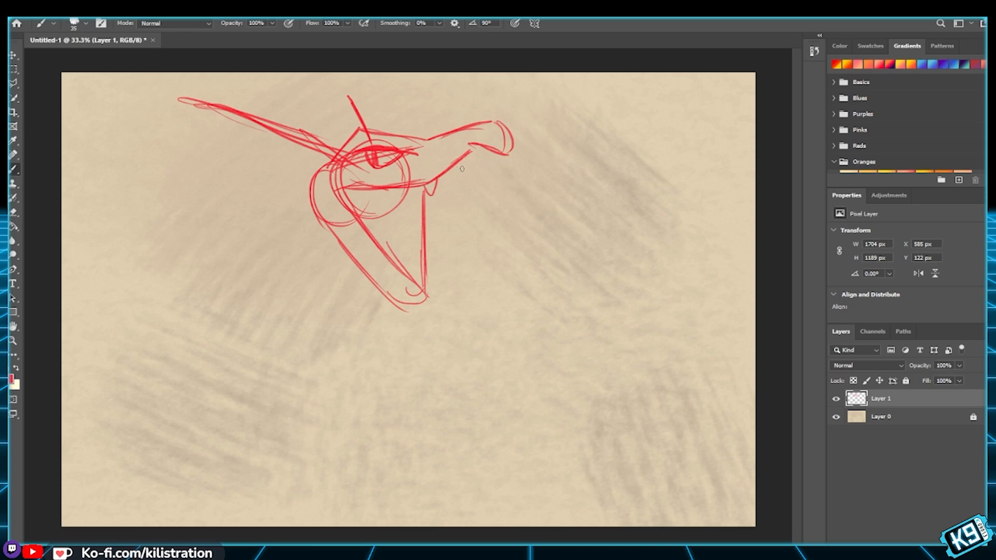
pyautogui.moveTo(457, 159)
pyautogui.mouseDown()
pyautogui.moveTo(460, 179)
pyautogui.moveTo(499, 150)
pyautogui.mouseUp()
pyautogui.moveTo(165, 99)
pyautogui.mouseDown()
pyautogui.moveTo(204, 133)
pyautogui.moveTo(252, 112)
pyautogui.mouseUp()
# Step: Finish the brow spike and sketch the neck's outer curve from behind the head, sweeping down and up to the right
pyautogui.moveTo(345, 96)
pyautogui.mouseDown()
pyautogui.moveTo(346, 133)
pyautogui.moveTo(357, 139)
pyautogui.moveTo(272, 187)
pyautogui.moveTo(207, 285)
pyautogui.mouseUp()
pyautogui.moveTo(325, 157); pyautogui.dragTo(204, 258)
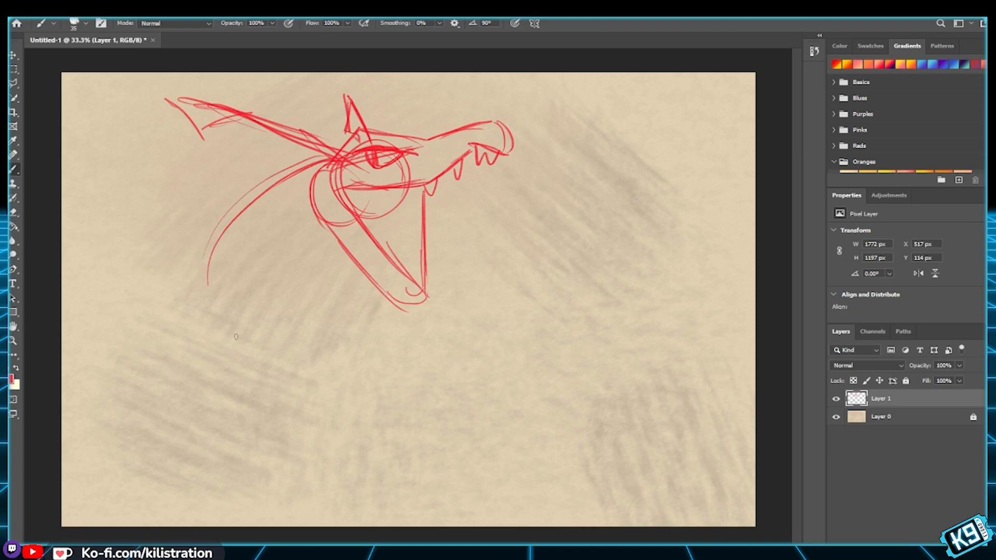
pyautogui.moveTo(256, 185)
pyautogui.mouseDown()
pyautogui.moveTo(210, 357)
pyautogui.moveTo(324, 404)
pyautogui.mouseUp()
pyautogui.moveTo(215, 229)
pyautogui.mouseDown()
pyautogui.moveTo(356, 407)
pyautogui.moveTo(375, 401)
pyautogui.mouseUp()
pyautogui.moveTo(293, 409); pyautogui.dragTo(358, 419)
pyautogui.moveTo(248, 375); pyautogui.dragTo(404, 394)
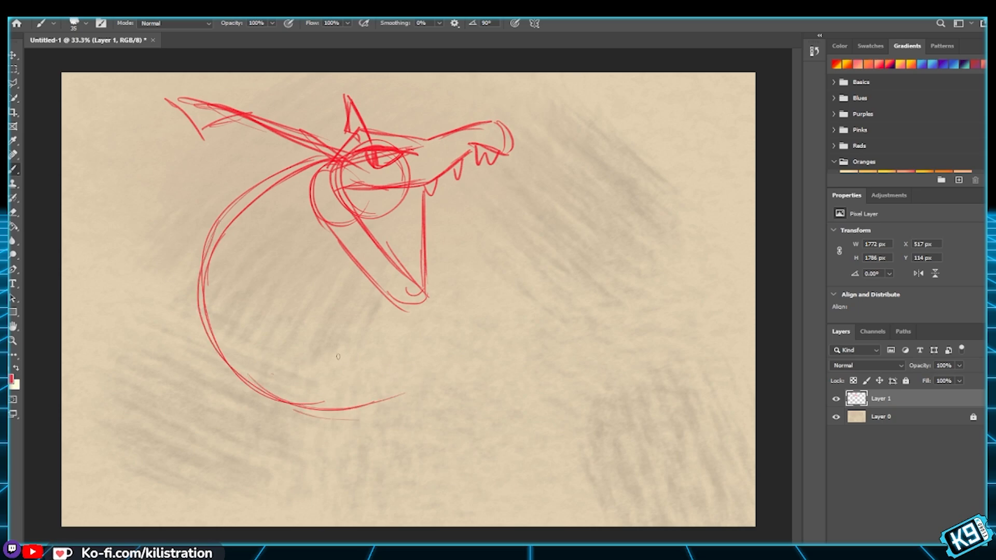
pyautogui.moveTo(265, 387); pyautogui.dragTo(470, 329)
pyautogui.moveTo(363, 405); pyautogui.dragTo(502, 256)
pyautogui.moveTo(461, 341); pyautogui.dragTo(499, 242)
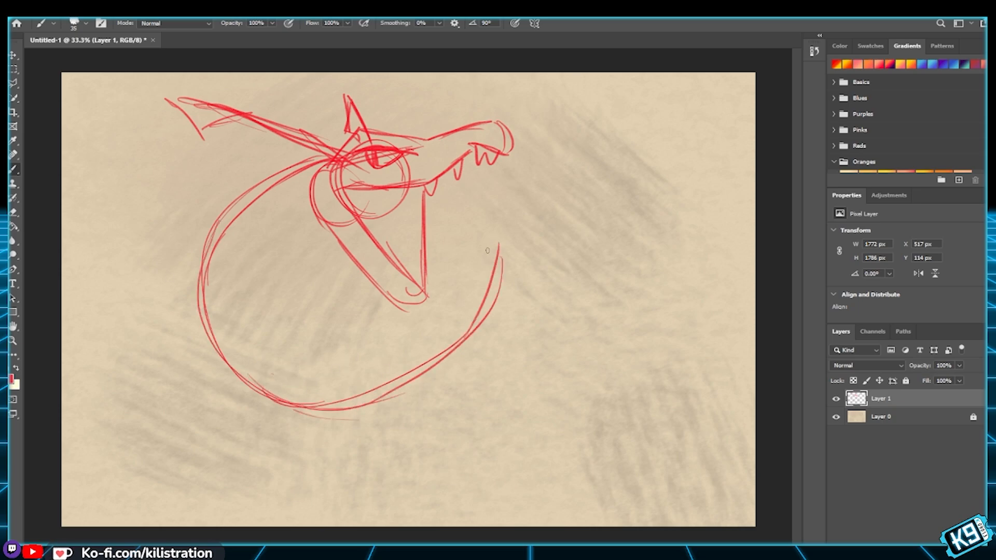
# Step: Continue the body line over a tall loop on the right and back along the underside toward the lower left
pyautogui.moveTo(488, 299); pyautogui.dragTo(519, 205)
pyautogui.moveTo(493, 254)
pyautogui.mouseDown()
pyautogui.moveTo(526, 196)
pyautogui.moveTo(572, 186)
pyautogui.mouseUp()
pyautogui.moveTo(493, 245); pyautogui.dragTo(596, 178)
pyautogui.moveTo(520, 197)
pyautogui.mouseDown()
pyautogui.moveTo(618, 223)
pyautogui.moveTo(637, 283)
pyautogui.mouseUp()
pyautogui.moveTo(549, 193)
pyautogui.mouseDown()
pyautogui.moveTo(625, 269)
pyautogui.moveTo(605, 176)
pyautogui.moveTo(635, 309)
pyautogui.mouseUp()
pyautogui.moveTo(633, 229); pyautogui.dragTo(625, 341)
pyautogui.moveTo(648, 266)
pyautogui.mouseDown()
pyautogui.moveTo(594, 356)
pyautogui.moveTo(552, 382)
pyautogui.mouseUp()
pyautogui.moveTo(626, 310); pyautogui.dragTo(571, 357)
pyautogui.moveTo(632, 310)
pyautogui.mouseDown()
pyautogui.moveTo(535, 389)
pyautogui.moveTo(484, 403)
pyautogui.mouseUp()
pyautogui.moveTo(610, 330); pyautogui.dragTo(392, 414)
pyautogui.moveTo(490, 387); pyautogui.dragTo(384, 412)
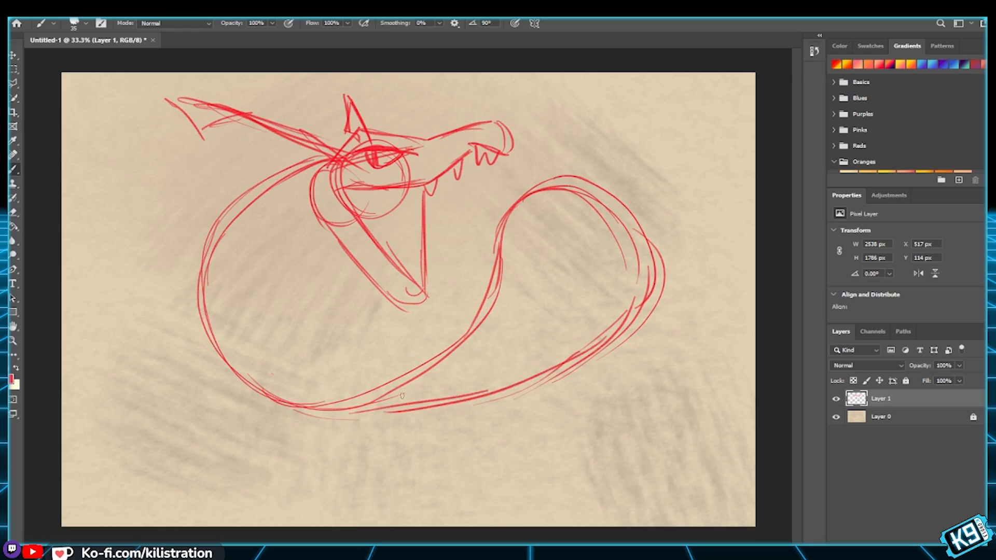
# Step: Sketch the tapering tail toward the lower left with its forked fin and an upper edge running back to the loop
pyautogui.moveTo(445, 393); pyautogui.dragTo(306, 433)
pyautogui.moveTo(371, 405)
pyautogui.mouseDown()
pyautogui.moveTo(278, 472)
pyautogui.moveTo(287, 457)
pyautogui.moveTo(188, 495)
pyautogui.mouseUp()
pyautogui.moveTo(248, 484); pyautogui.dragTo(164, 488)
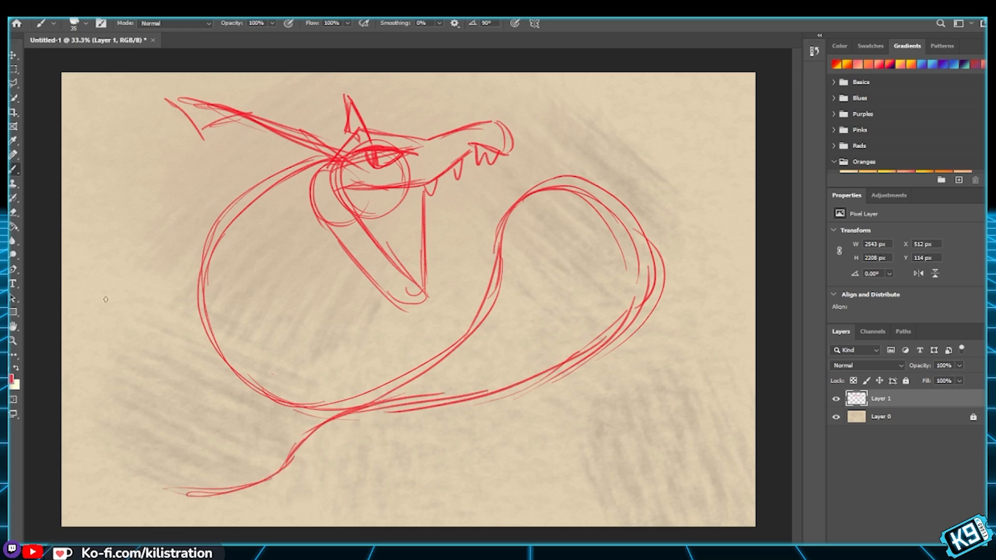
pyautogui.moveTo(143, 443)
pyautogui.mouseDown()
pyautogui.moveTo(198, 490)
pyautogui.moveTo(233, 463)
pyautogui.moveTo(167, 522)
pyautogui.moveTo(257, 471)
pyautogui.moveTo(257, 461)
pyautogui.moveTo(270, 463)
pyautogui.moveTo(331, 378)
pyautogui.mouseUp()
pyautogui.moveTo(302, 407)
pyautogui.mouseDown()
pyautogui.moveTo(424, 351)
pyautogui.moveTo(481, 347)
pyautogui.mouseUp()
pyautogui.moveTo(391, 368); pyautogui.dragTo(532, 332)
pyautogui.moveTo(454, 356); pyautogui.dragTo(573, 272)
# Step: Give the right body loop thickness by drawing its inner loop opening and a wider outer arch down to the belly
pyautogui.moveTo(571, 236); pyautogui.dragTo(559, 320)
pyautogui.moveTo(536, 238)
pyautogui.mouseDown()
pyautogui.moveTo(581, 266)
pyautogui.moveTo(566, 236)
pyautogui.moveTo(523, 247)
pyautogui.mouseUp()
pyautogui.moveTo(495, 261); pyautogui.dragTo(466, 295)
pyautogui.moveTo(639, 216); pyautogui.dragTo(653, 241)
pyautogui.moveTo(558, 174); pyautogui.dragTo(642, 215)
pyautogui.moveTo(492, 192); pyautogui.dragTo(633, 200)
pyautogui.moveTo(581, 164); pyautogui.dragTo(434, 239)
pyautogui.moveTo(513, 174); pyautogui.dragTo(430, 308)
pyautogui.moveTo(456, 214); pyautogui.dragTo(432, 344)
pyautogui.moveTo(436, 246); pyautogui.dragTo(430, 344)
pyautogui.moveTo(555, 232); pyautogui.dragTo(484, 313)
pyautogui.moveTo(528, 245); pyautogui.dragTo(497, 347)
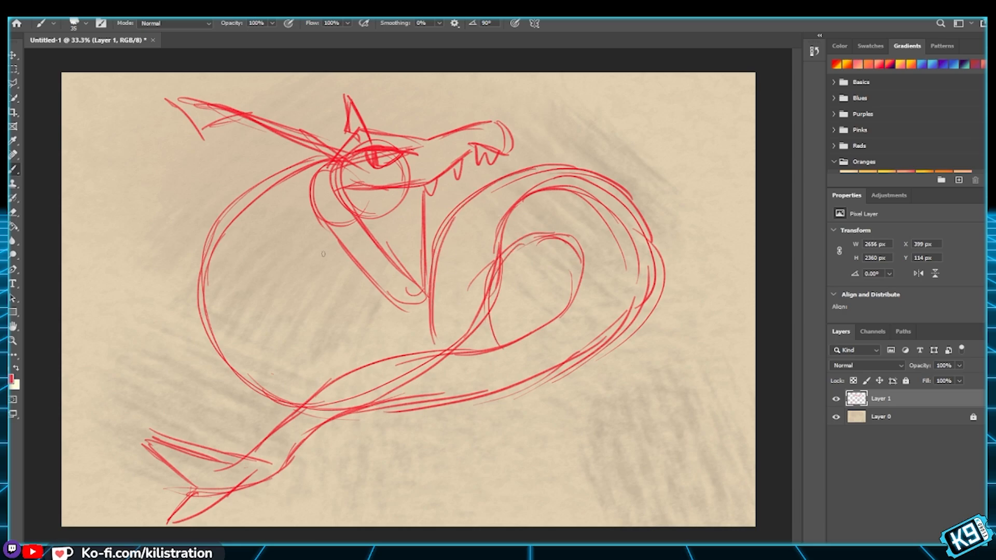
# Step: Draw the neck's inner edge below the jaw and carry it along the belly into the inner loop
pyautogui.moveTo(320, 228)
pyautogui.mouseDown()
pyautogui.moveTo(285, 301)
pyautogui.moveTo(320, 350)
pyautogui.mouseUp()
pyautogui.moveTo(294, 275); pyautogui.dragTo(374, 362)
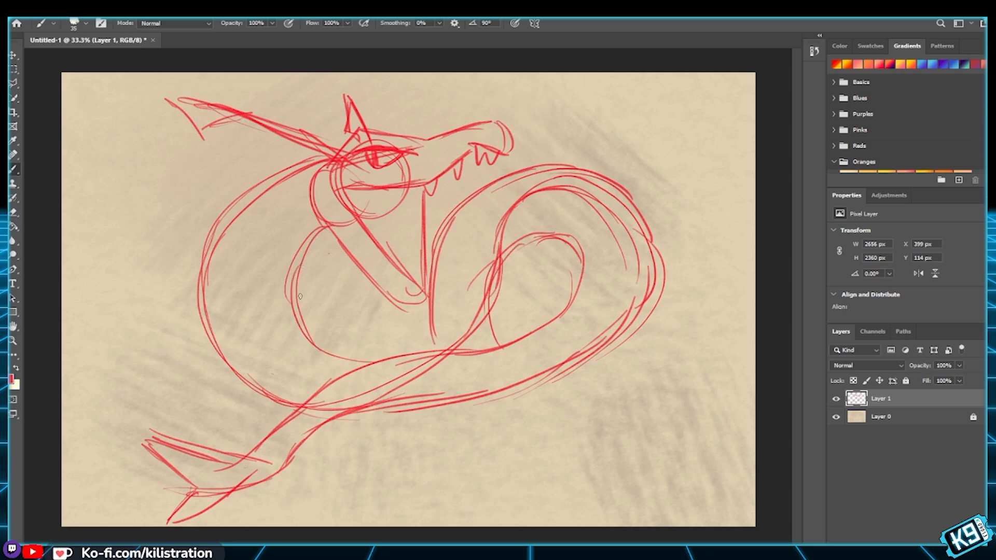
pyautogui.moveTo(307, 314); pyautogui.dragTo(427, 343)
pyautogui.moveTo(317, 348); pyautogui.dragTo(480, 315)
pyautogui.moveTo(388, 347); pyautogui.dragTo(559, 303)
pyautogui.moveTo(474, 344)
pyautogui.mouseDown()
pyautogui.moveTo(548, 247)
pyautogui.moveTo(575, 261)
pyautogui.mouseUp()
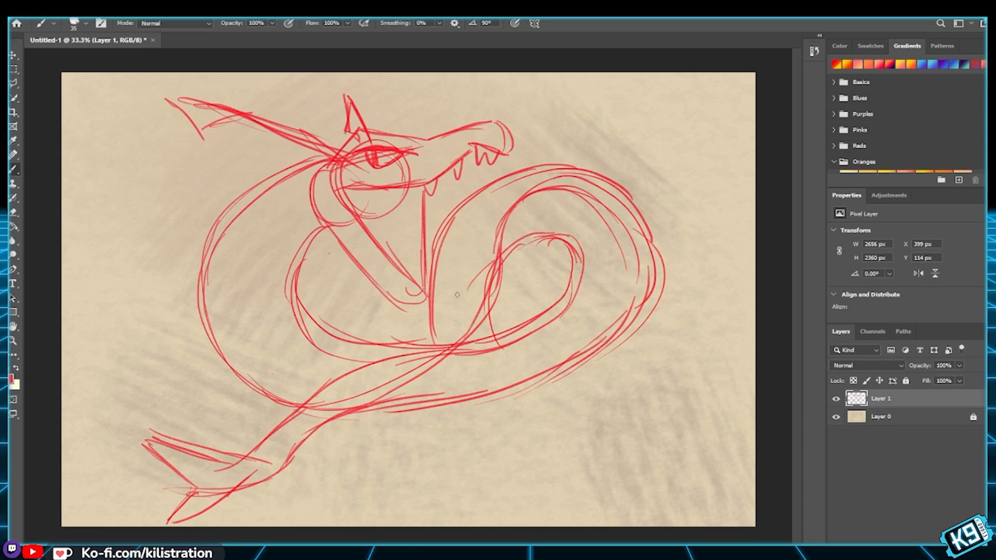
# Step: Sketch a folded body coil beneath the right loop, connecting back to the start of the tail
pyautogui.moveTo(515, 362); pyautogui.dragTo(524, 377)
pyautogui.moveTo(490, 254); pyautogui.dragTo(521, 331)
pyautogui.moveTo(545, 367)
pyautogui.mouseDown()
pyautogui.moveTo(575, 409)
pyautogui.moveTo(541, 448)
pyautogui.moveTo(571, 454)
pyautogui.moveTo(482, 449)
pyautogui.moveTo(385, 413)
pyautogui.mouseUp()
pyautogui.moveTo(438, 334)
pyautogui.mouseDown()
pyautogui.moveTo(456, 372)
pyautogui.moveTo(512, 421)
pyautogui.moveTo(451, 384)
pyautogui.moveTo(389, 372)
pyautogui.mouseUp()
pyautogui.moveTo(443, 390); pyautogui.dragTo(336, 362)
pyautogui.moveTo(306, 405)
pyautogui.mouseDown()
pyautogui.moveTo(427, 378)
pyautogui.moveTo(490, 404)
pyautogui.mouseUp()
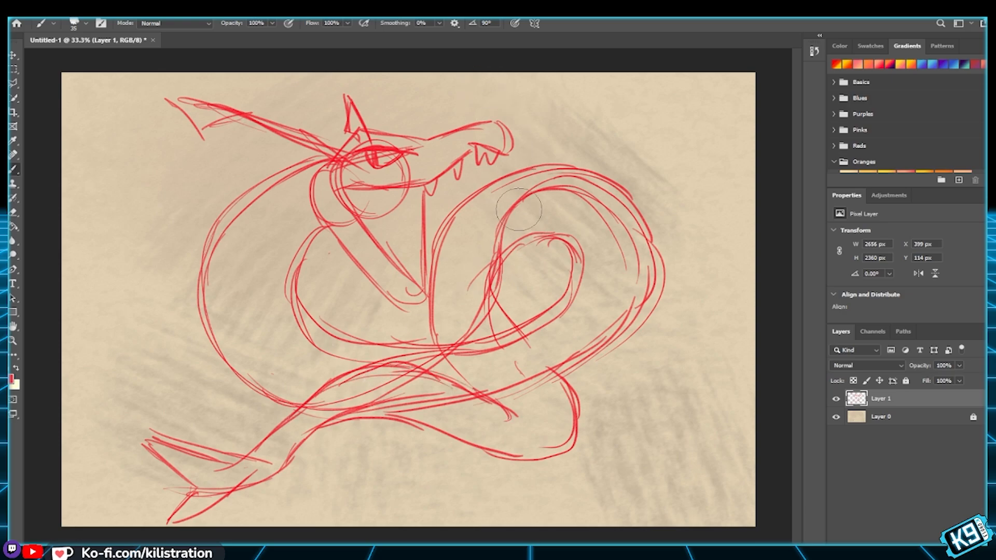
# Step: Erase the overlapping lines inside the body loops and redraw the edges of the inner loop and lower coil
pyautogui.moveTo(559, 196)
pyautogui.mouseDown()
pyautogui.moveTo(488, 228)
pyautogui.moveTo(531, 198)
pyautogui.moveTo(495, 259)
pyautogui.mouseUp()
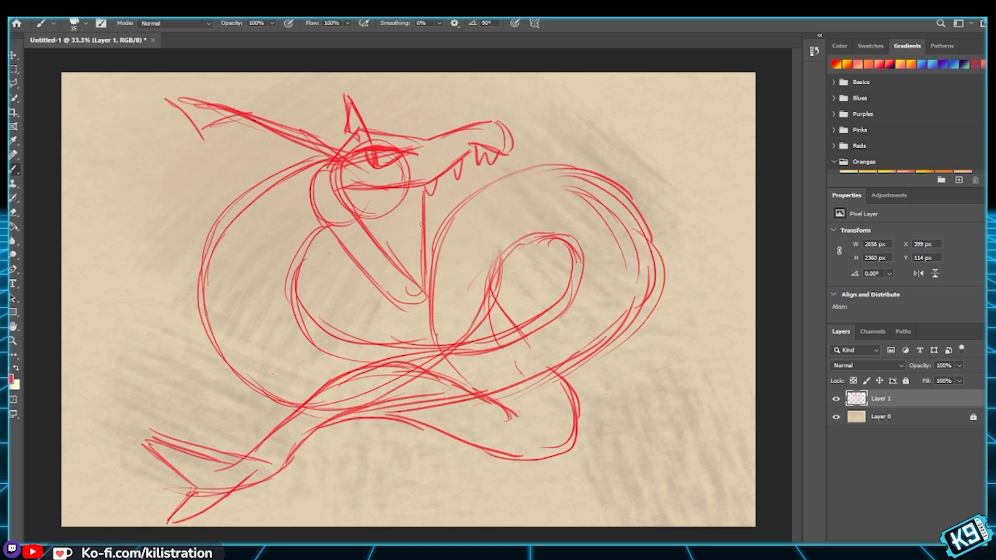
pyautogui.moveTo(332, 366)
pyautogui.mouseDown()
pyautogui.moveTo(424, 366)
pyautogui.moveTo(325, 372)
pyautogui.moveTo(498, 353)
pyautogui.mouseUp()
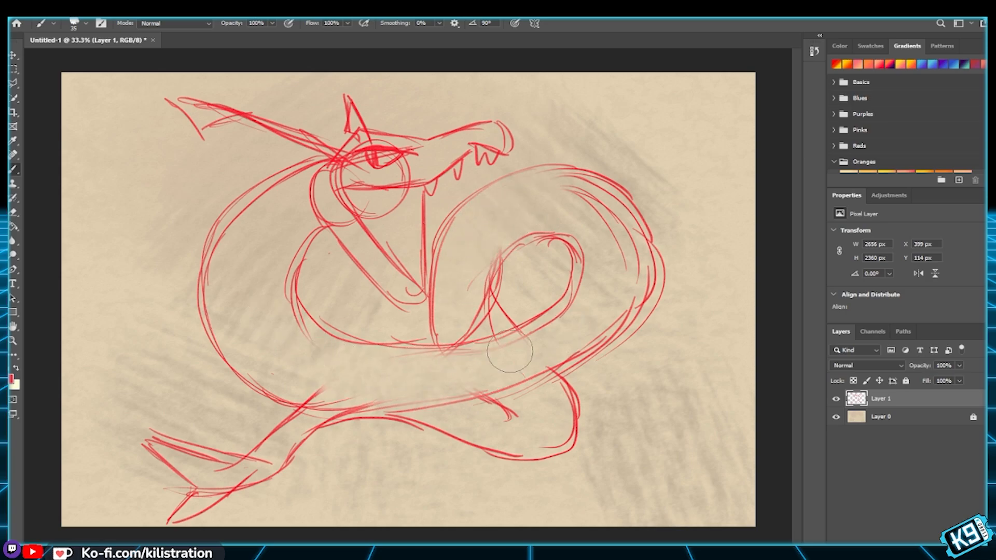
pyautogui.moveTo(415, 344)
pyautogui.mouseDown()
pyautogui.moveTo(501, 331)
pyautogui.moveTo(570, 265)
pyautogui.moveTo(495, 309)
pyautogui.moveTo(569, 353)
pyautogui.moveTo(591, 441)
pyautogui.moveTo(513, 459)
pyautogui.moveTo(549, 420)
pyautogui.mouseUp()
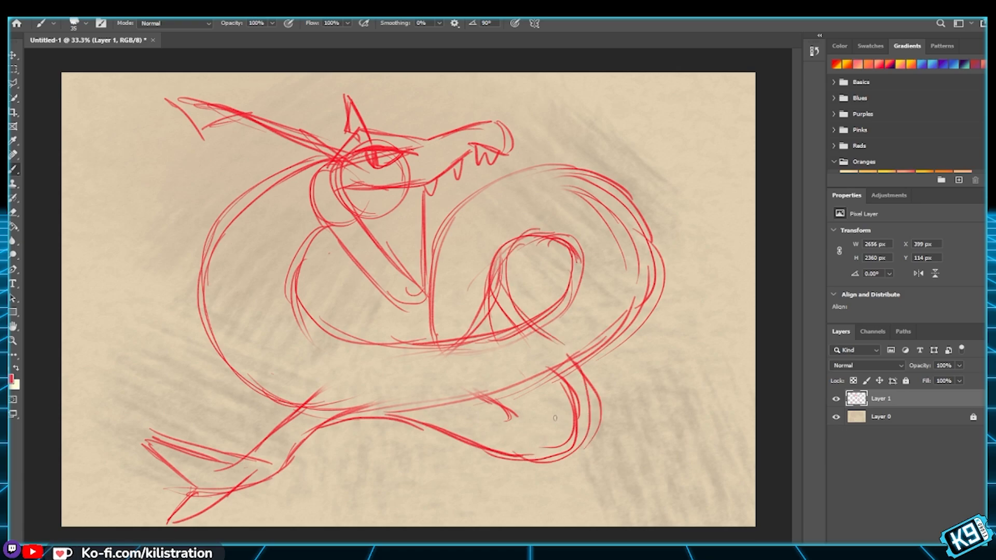
pyautogui.moveTo(506, 254); pyautogui.dragTo(511, 306)
pyautogui.moveTo(432, 312); pyautogui.dragTo(434, 335)
pyautogui.moveTo(469, 366); pyautogui.dragTo(485, 379)
# Step: Erase the old tail fin and redraw the tail curving upward at the lower left
pyautogui.moveTo(295, 409)
pyautogui.mouseDown()
pyautogui.moveTo(241, 467)
pyautogui.moveTo(189, 449)
pyautogui.mouseUp()
pyautogui.moveTo(124, 394); pyautogui.dragTo(171, 441)
pyautogui.moveTo(126, 346)
pyautogui.mouseDown()
pyautogui.moveTo(165, 438)
pyautogui.moveTo(243, 519)
pyautogui.mouseUp()
pyautogui.moveTo(119, 409); pyautogui.dragTo(270, 482)
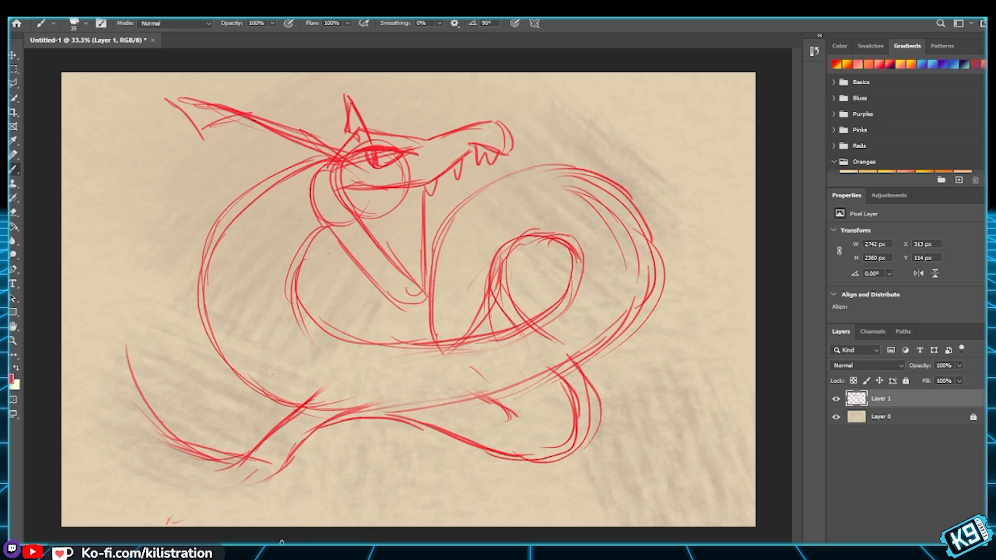
pyautogui.moveTo(130, 353)
pyautogui.mouseDown()
pyautogui.moveTo(227, 456)
pyautogui.moveTo(268, 450)
pyautogui.moveTo(243, 485)
pyautogui.mouseUp()
pyautogui.moveTo(162, 431); pyautogui.dragTo(255, 454)
pyautogui.moveTo(207, 482); pyautogui.dragTo(283, 460)
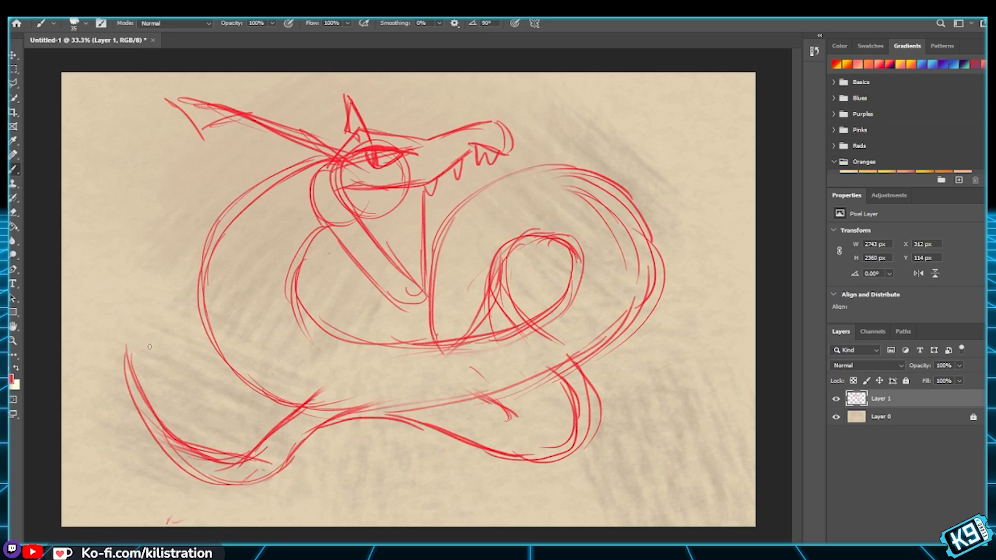
# Step: Draw two pointed, leaf-shaped fins at the end of the upturned tail
pyautogui.moveTo(129, 357)
pyautogui.mouseDown()
pyautogui.moveTo(146, 273)
pyautogui.moveTo(168, 373)
pyautogui.mouseUp()
pyautogui.moveTo(164, 350); pyautogui.dragTo(158, 409)
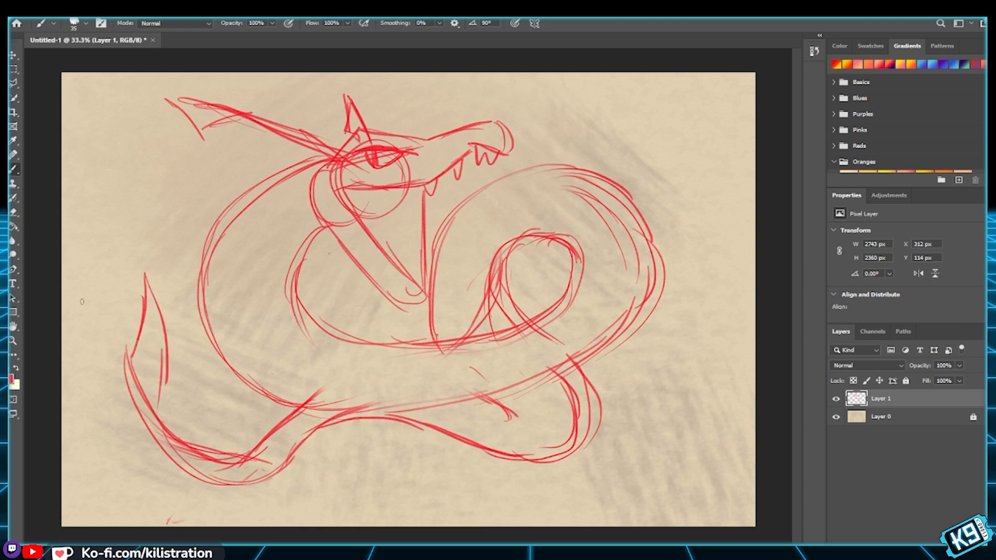
pyautogui.moveTo(116, 327); pyautogui.dragTo(127, 356)
pyautogui.moveTo(79, 300); pyautogui.dragTo(138, 410)
pyautogui.moveTo(96, 349); pyautogui.dragTo(131, 403)
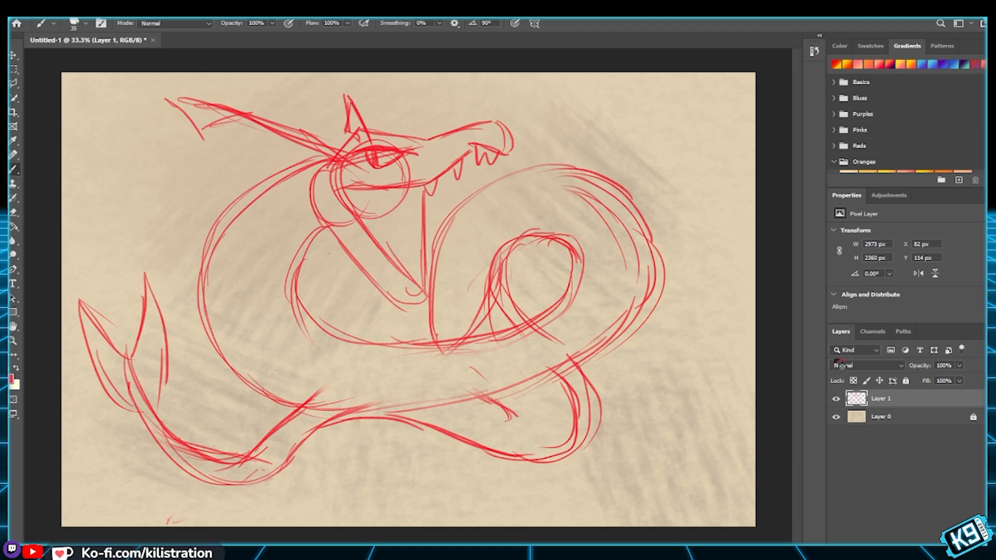
# Step: Rename the sketch layer to rough and set its opacity to 80%
pyautogui.doubleClick(884, 399)
pyautogui.write('rdugh')
pyautogui.press('Return')
pyautogui.click(943, 366)
pyautogui.write('8')
pyautogui.press('Return')
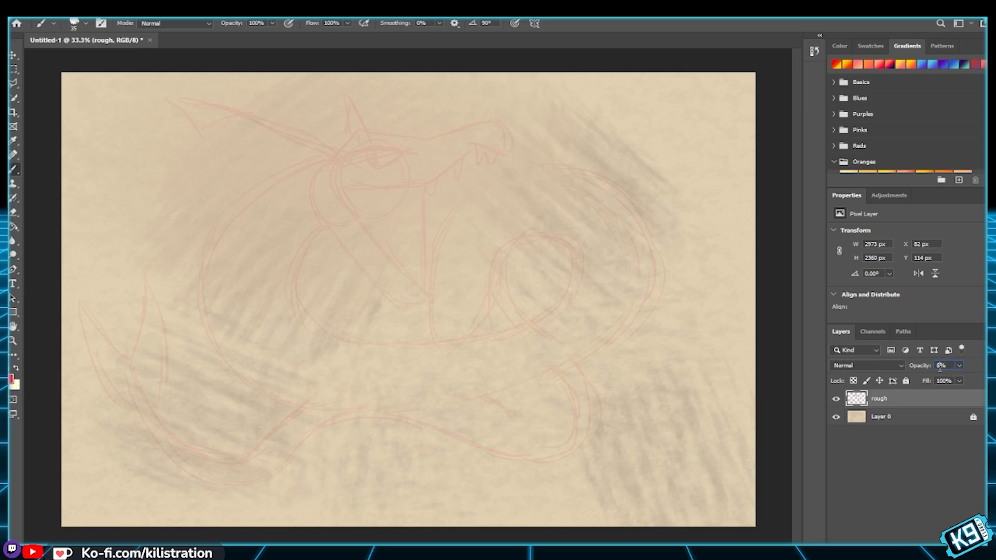
pyautogui.moveTo(927, 367); pyautogui.dragTo(929, 367)
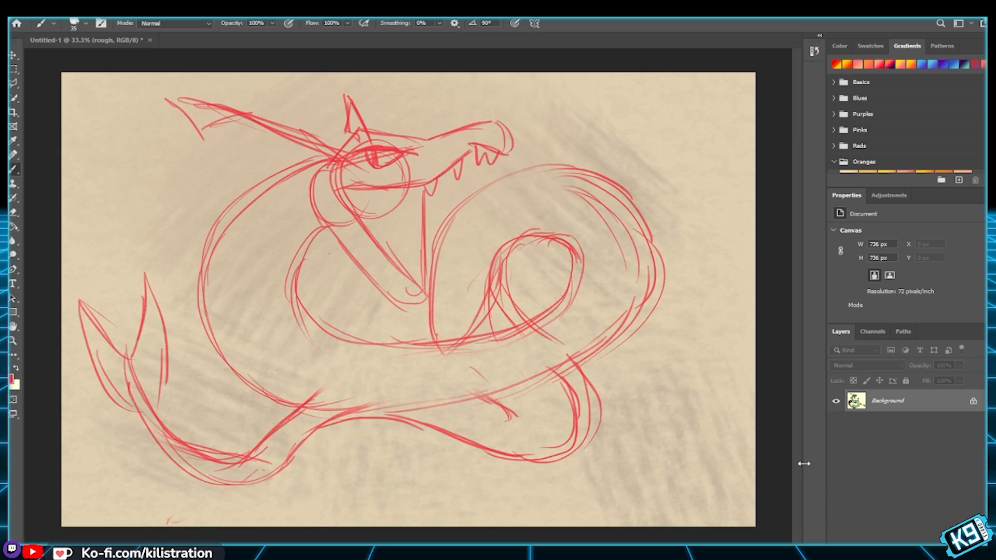
pyautogui.click(107, 48)
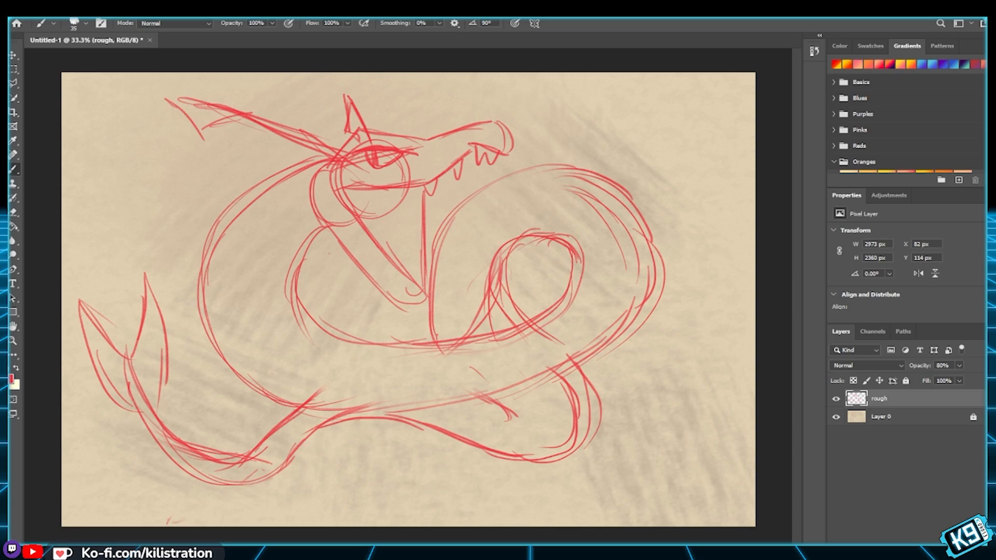
# Step: Save the document as rayquaza24_aa.psd
pyautogui.press('Return')
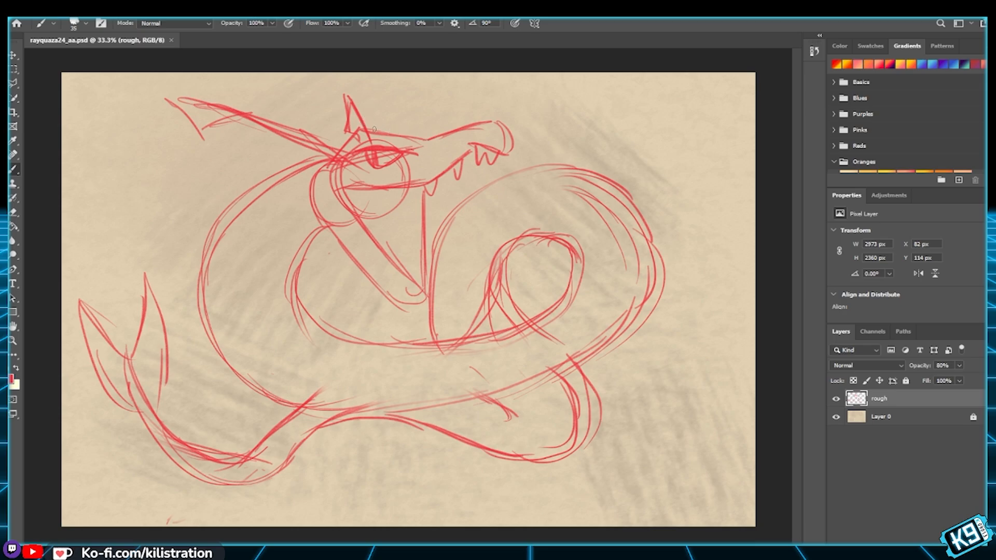
# Step: Strengthen the top line of the snout and extend the long swept-back horn to a farther pointed tip with a thicker base
pyautogui.moveTo(393, 133)
pyautogui.mouseDown()
pyautogui.moveTo(483, 119)
pyautogui.moveTo(507, 133)
pyautogui.mouseUp()
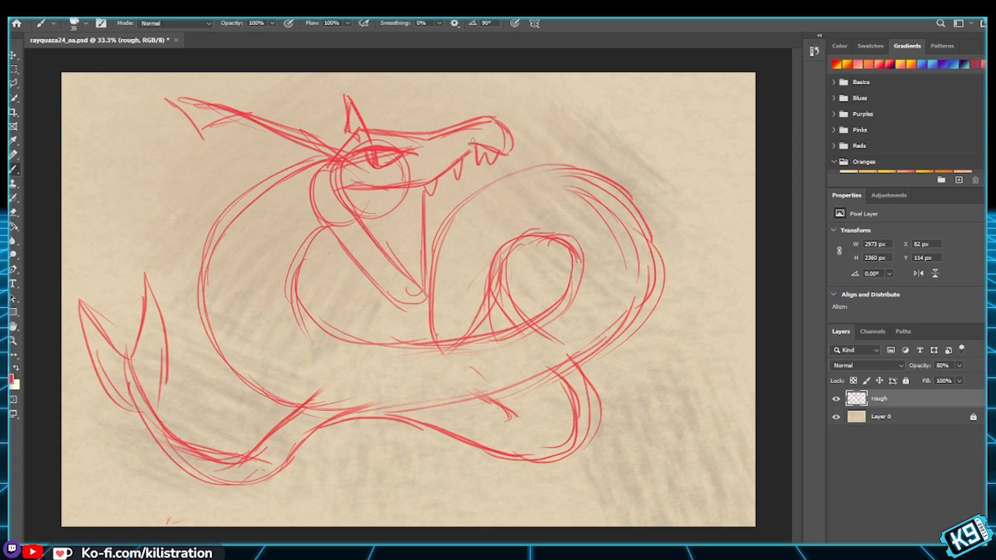
pyautogui.moveTo(171, 109)
pyautogui.mouseDown()
pyautogui.moveTo(153, 90)
pyautogui.moveTo(205, 136)
pyautogui.moveTo(136, 81)
pyautogui.moveTo(231, 94)
pyautogui.mouseUp()
pyautogui.moveTo(172, 76)
pyautogui.mouseDown()
pyautogui.moveTo(236, 95)
pyautogui.moveTo(307, 153)
pyautogui.mouseUp()
pyautogui.moveTo(244, 122)
pyautogui.mouseDown()
pyautogui.moveTo(305, 166)
pyautogui.moveTo(293, 146)
pyautogui.moveTo(296, 172)
pyautogui.mouseUp()
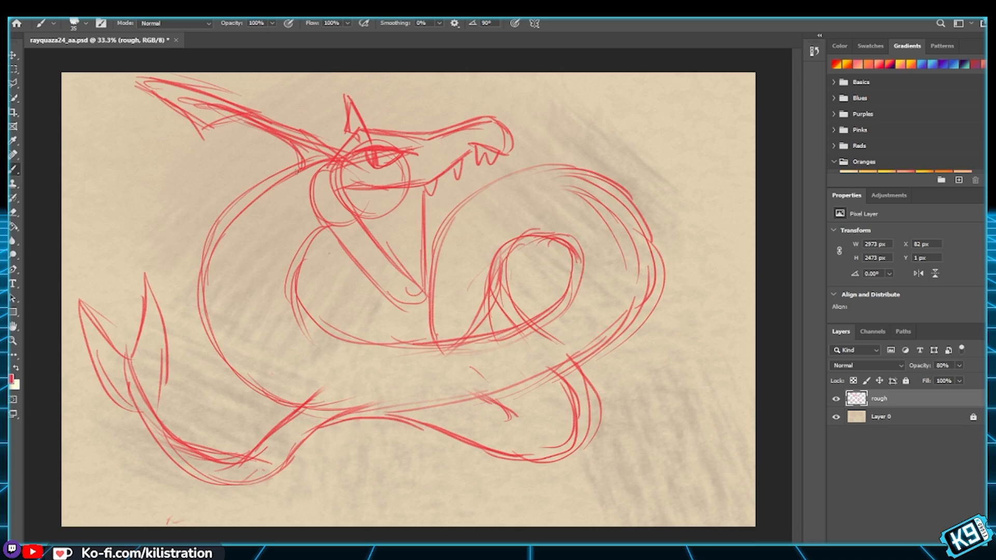
pyautogui.moveTo(254, 111)
pyautogui.mouseDown()
pyautogui.moveTo(315, 134)
pyautogui.moveTo(272, 119)
pyautogui.moveTo(317, 135)
pyautogui.moveTo(277, 117)
pyautogui.moveTo(337, 158)
pyautogui.moveTo(298, 167)
pyautogui.mouseUp()
# Step: Draw two long pointed spikes projecting down from the lower jaw and redraw the jaw's underside between them
pyautogui.moveTo(302, 213); pyautogui.dragTo(234, 336)
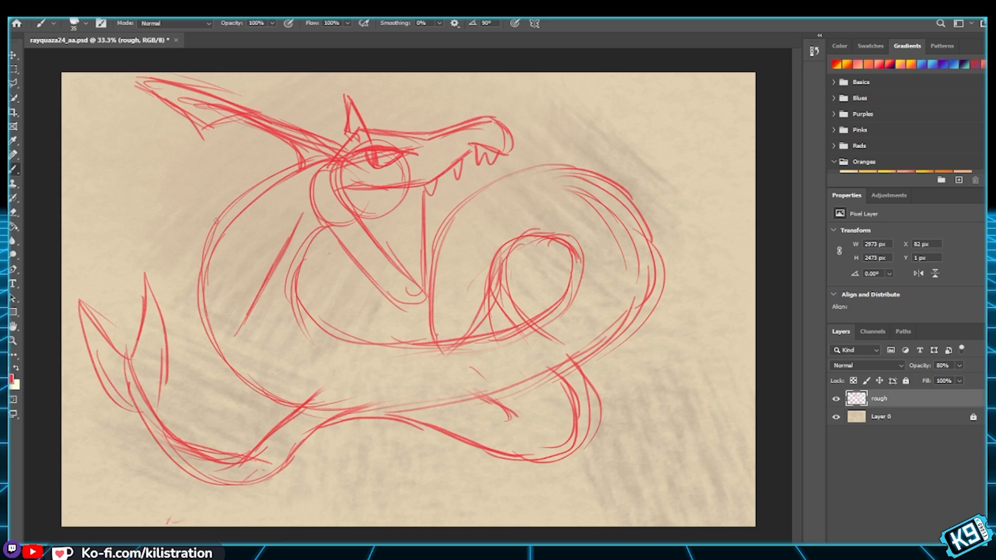
pyautogui.moveTo(319, 222)
pyautogui.mouseDown()
pyautogui.moveTo(259, 312)
pyautogui.moveTo(317, 228)
pyautogui.mouseUp()
pyautogui.moveTo(359, 256); pyautogui.dragTo(381, 321)
pyautogui.moveTo(366, 279)
pyautogui.mouseDown()
pyautogui.moveTo(381, 323)
pyautogui.moveTo(397, 332)
pyautogui.mouseUp()
pyautogui.moveTo(374, 288); pyautogui.dragTo(386, 323)
pyautogui.moveTo(378, 286); pyautogui.dragTo(387, 326)
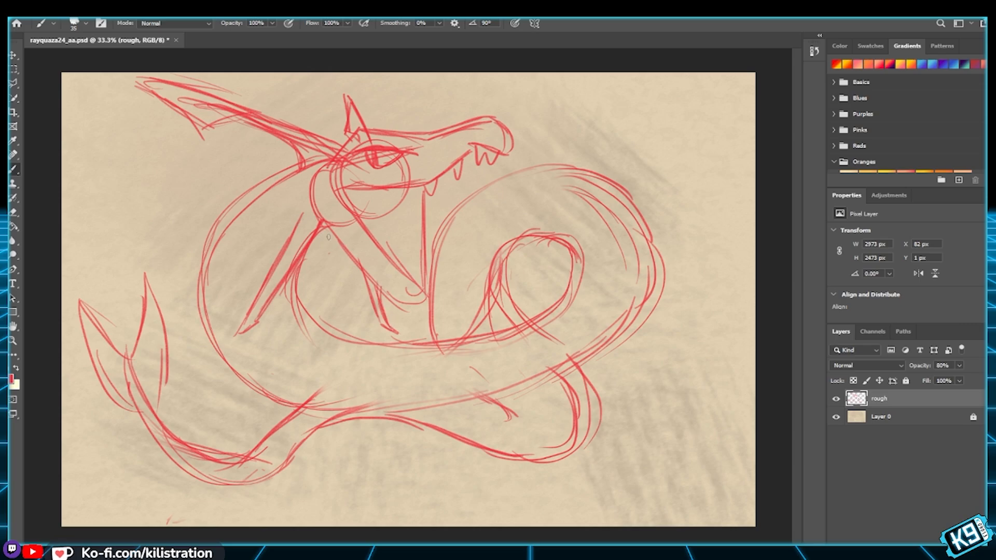
pyautogui.moveTo(338, 236)
pyautogui.mouseDown()
pyautogui.moveTo(374, 287)
pyautogui.moveTo(357, 260)
pyautogui.moveTo(384, 289)
pyautogui.moveTo(364, 269)
pyautogui.moveTo(426, 298)
pyautogui.mouseUp()
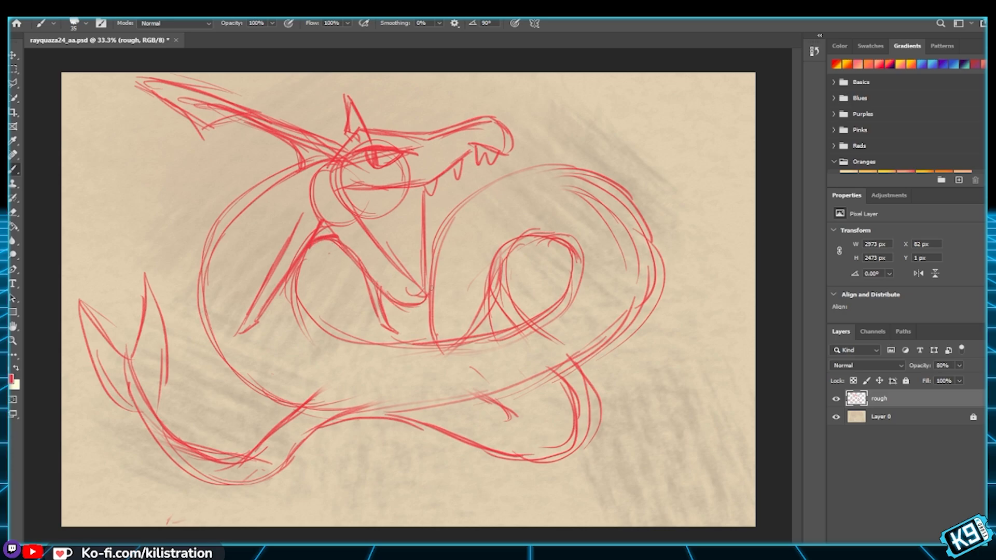
# Step: Reinforce the left outer body line and draw two curved division lines across the lower coil to mark a body segment
pyautogui.moveTo(244, 211); pyautogui.dragTo(211, 267)
pyautogui.moveTo(305, 397)
pyautogui.mouseDown()
pyautogui.moveTo(332, 349)
pyautogui.moveTo(310, 384)
pyautogui.mouseUp()
pyautogui.moveTo(340, 332); pyautogui.dragTo(314, 372)
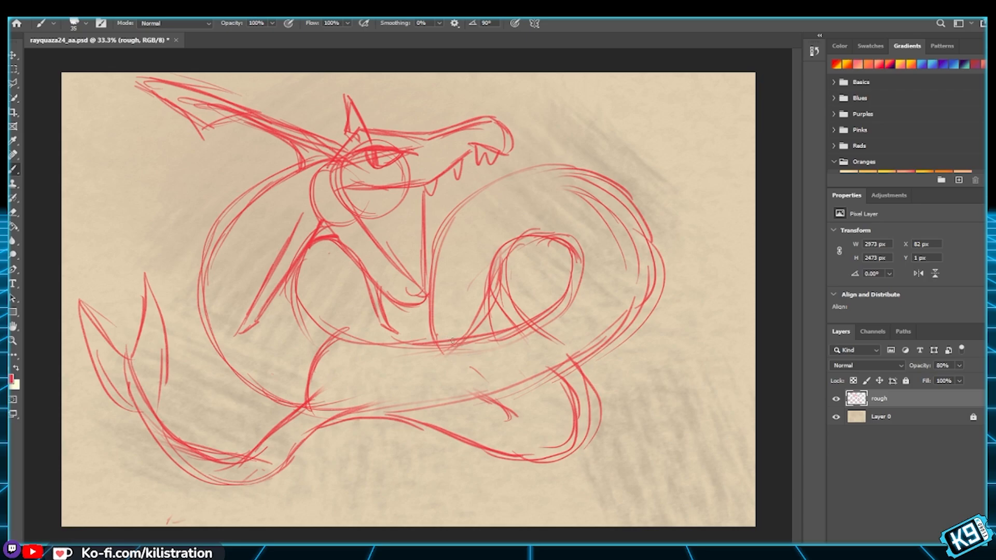
pyautogui.moveTo(460, 339); pyautogui.dragTo(456, 373)
pyautogui.moveTo(459, 337); pyautogui.dragTo(469, 392)
pyautogui.moveTo(458, 334); pyautogui.dragTo(468, 398)
# Step: Strengthen the upper and lower edges of the lower body segment and draw a shoulder circle near its left division line
pyautogui.moveTo(355, 329); pyautogui.dragTo(457, 345)
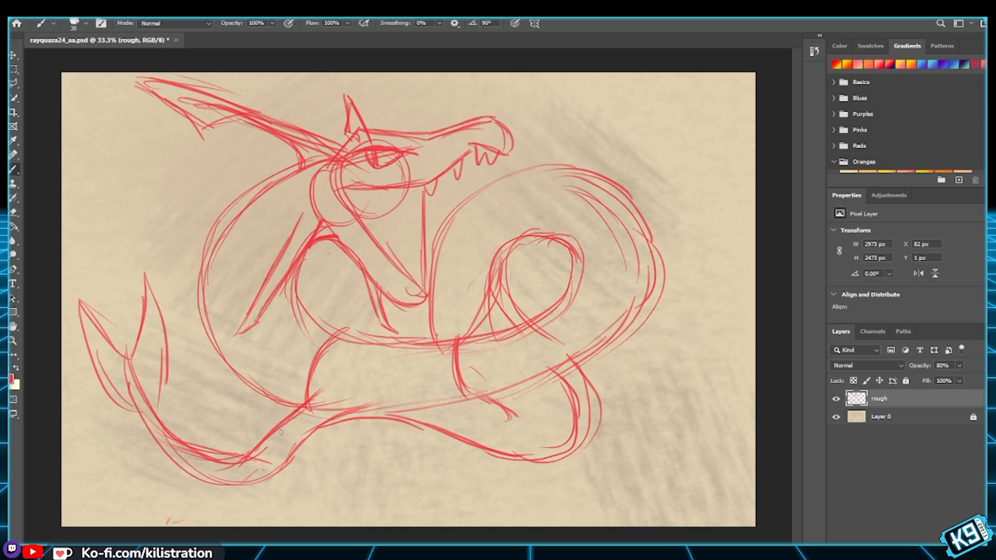
pyautogui.moveTo(345, 337); pyautogui.dragTo(435, 347)
pyautogui.moveTo(314, 405); pyautogui.dragTo(473, 404)
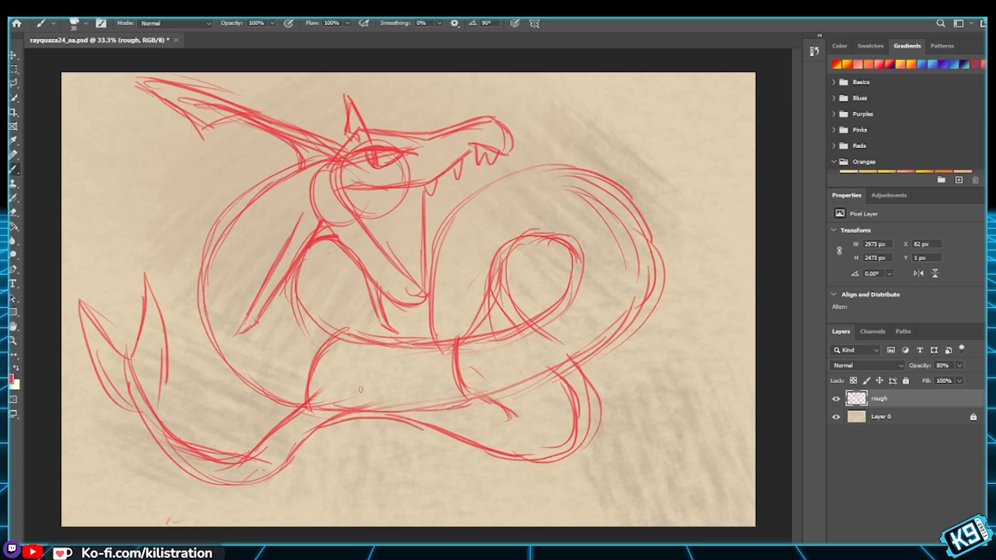
pyautogui.moveTo(312, 412)
pyautogui.mouseDown()
pyautogui.moveTo(370, 416)
pyautogui.moveTo(475, 398)
pyautogui.mouseUp()
pyautogui.moveTo(352, 334); pyautogui.dragTo(435, 352)
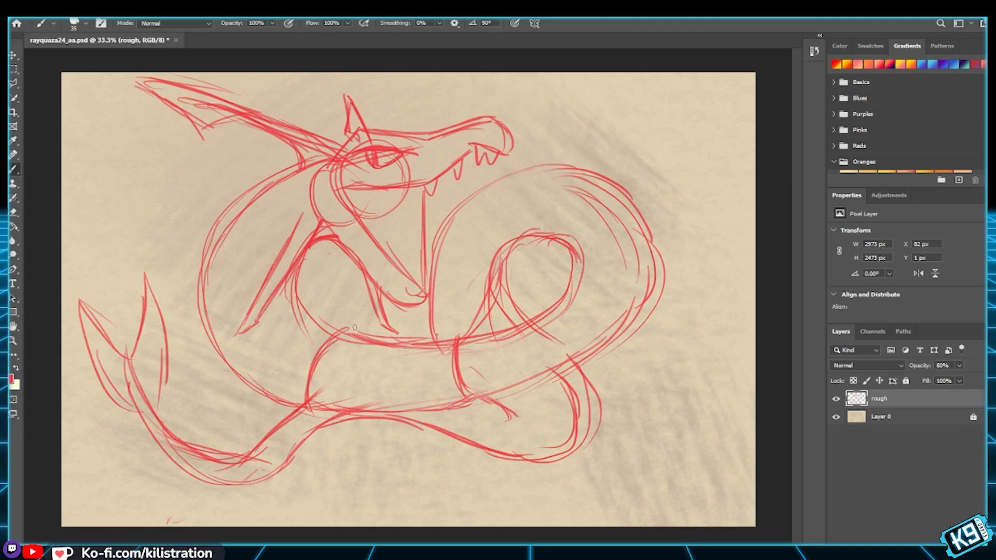
pyautogui.moveTo(330, 384)
pyautogui.mouseDown()
pyautogui.moveTo(368, 386)
pyautogui.moveTo(331, 402)
pyautogui.moveTo(358, 377)
pyautogui.moveTo(372, 398)
pyautogui.moveTo(348, 390)
pyautogui.mouseUp()
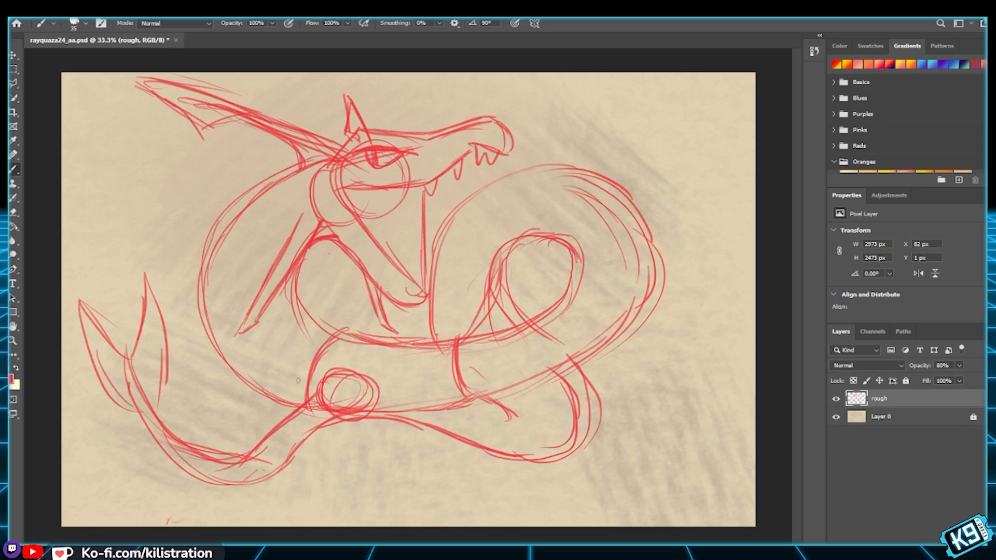
# Step: Try to sketch an arm running left from the shoulder circle, with an elbow joint, a raised forearm and a clawed hand
pyautogui.moveTo(254, 422); pyautogui.dragTo(353, 382)
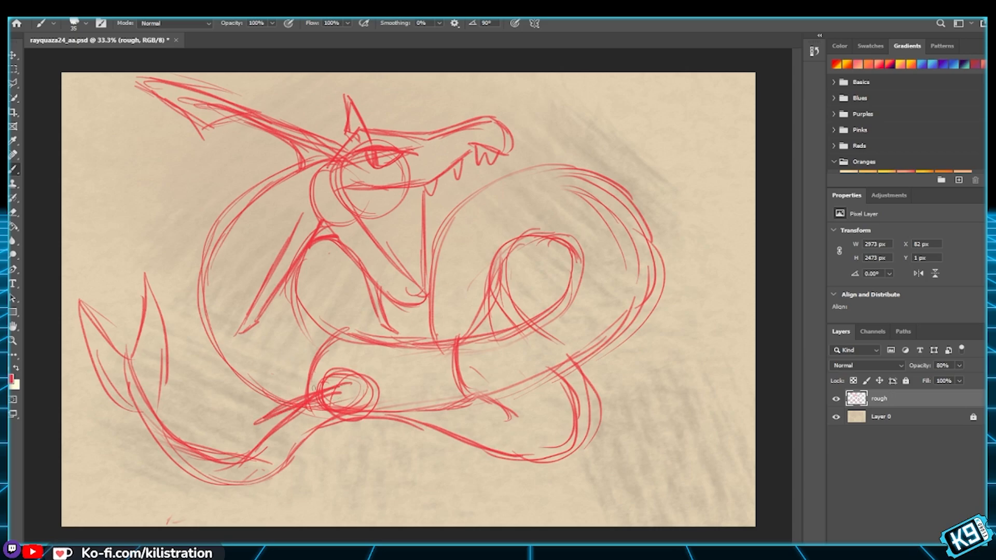
pyautogui.moveTo(257, 421)
pyautogui.mouseDown()
pyautogui.moveTo(264, 436)
pyautogui.moveTo(347, 399)
pyautogui.mouseUp()
pyautogui.moveTo(340, 387); pyautogui.dragTo(344, 405)
pyautogui.moveTo(260, 408)
pyautogui.mouseDown()
pyautogui.moveTo(249, 421)
pyautogui.moveTo(271, 426)
pyautogui.mouseUp()
pyautogui.moveTo(203, 335); pyautogui.dragTo(242, 427)
pyautogui.moveTo(216, 361); pyautogui.dragTo(240, 424)
pyautogui.moveTo(229, 345); pyautogui.dragTo(260, 417)
pyautogui.moveTo(200, 306); pyautogui.dragTo(207, 351)
pyautogui.moveTo(207, 342)
pyautogui.mouseDown()
pyautogui.moveTo(230, 359)
pyautogui.moveTo(233, 340)
pyautogui.mouseUp()
pyautogui.moveTo(200, 302)
pyautogui.mouseDown()
pyautogui.moveTo(232, 343)
pyautogui.moveTo(187, 373)
pyautogui.moveTo(259, 342)
pyautogui.moveTo(235, 358)
pyautogui.mouseUp()
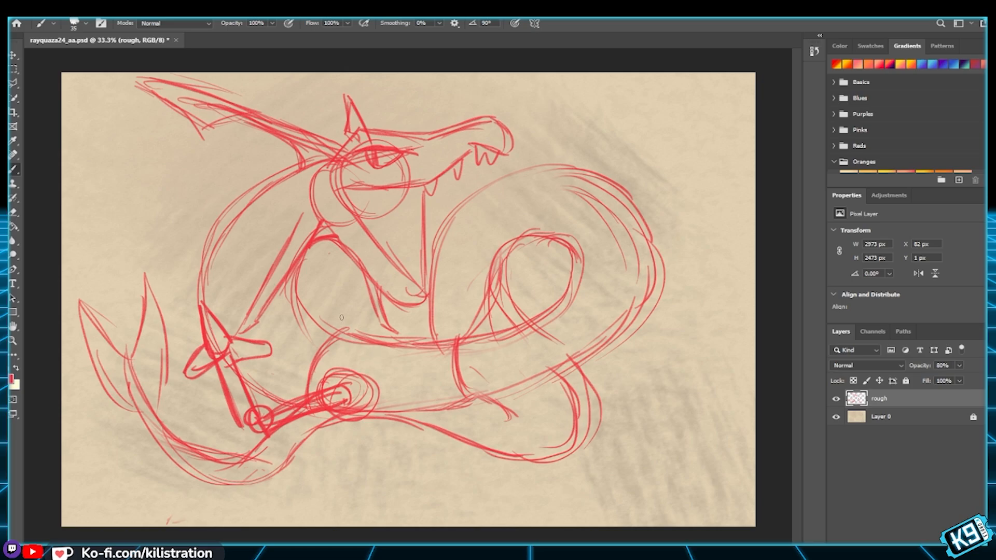
# Step: Undo the arm strokes back to the shoulder circle
pyautogui.hotkey('ctrl', 'z')
pyautogui.hotkey('ctrl', 'z')
pyautogui.hotkey('ctrl', 'z')
pyautogui.hotkey('ctrl', 'z')
pyautogui.hotkey('ctrl', 'z')
pyautogui.hotkey('ctrl', 'z')
pyautogui.hotkey('ctrl', 'z')
pyautogui.hotkey('ctrl', 'z')
pyautogui.hotkey('ctrl', 'z')
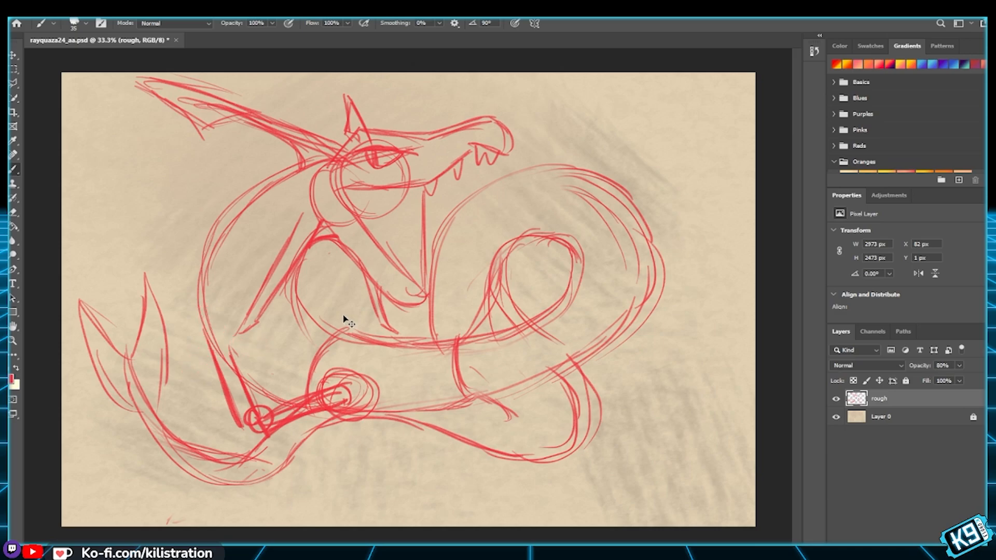
pyautogui.hotkey('ctrl', 'z')
pyautogui.hotkey('ctrl', 'z')
pyautogui.hotkey('ctrl', 'z')
pyautogui.hotkey('ctrl', 'z')
pyautogui.hotkey('ctrl', 'z')
pyautogui.hotkey('ctrl', 'z')
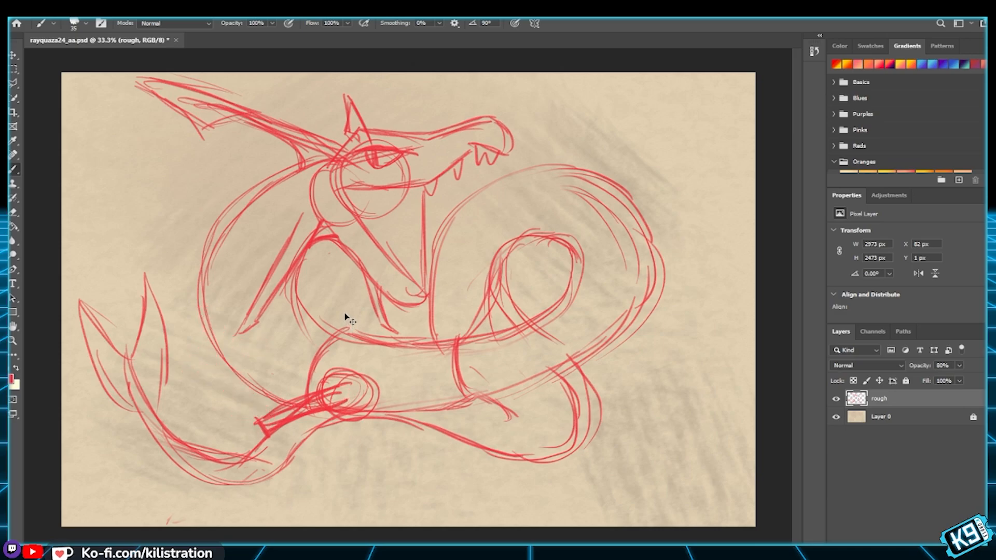
pyautogui.hotkey('ctrl', 'z')
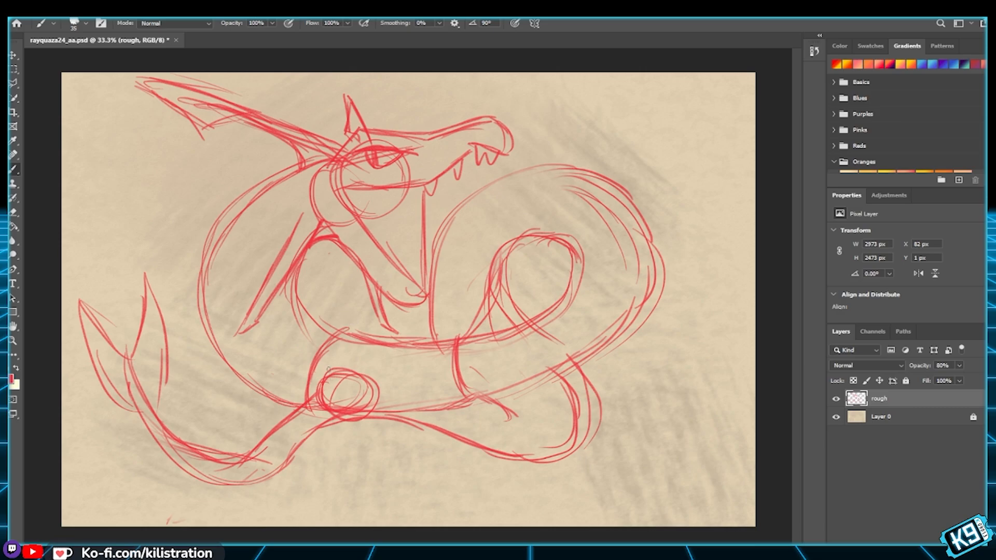
# Step: Sketch an arm with the upper arm angled down from the shoulder circle, an elbow joint and a forearm rising to the left
pyautogui.moveTo(340, 367)
pyautogui.mouseDown()
pyautogui.moveTo(363, 409)
pyautogui.moveTo(319, 389)
pyautogui.moveTo(390, 453)
pyautogui.mouseUp()
pyautogui.moveTo(363, 420); pyautogui.dragTo(392, 460)
pyautogui.moveTo(332, 376); pyautogui.dragTo(400, 472)
pyautogui.moveTo(365, 381); pyautogui.dragTo(400, 469)
pyautogui.moveTo(285, 421); pyautogui.dragTo(399, 468)
pyautogui.moveTo(291, 421)
pyautogui.mouseDown()
pyautogui.moveTo(402, 468)
pyautogui.moveTo(368, 457)
pyautogui.mouseUp()
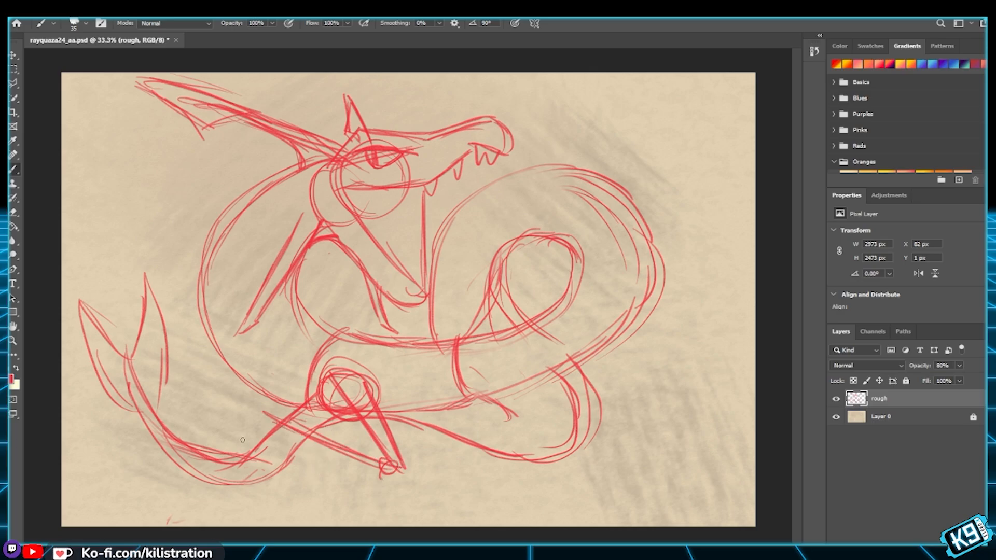
pyautogui.moveTo(272, 420)
pyautogui.mouseDown()
pyautogui.moveTo(363, 469)
pyautogui.moveTo(394, 467)
pyautogui.mouseUp()
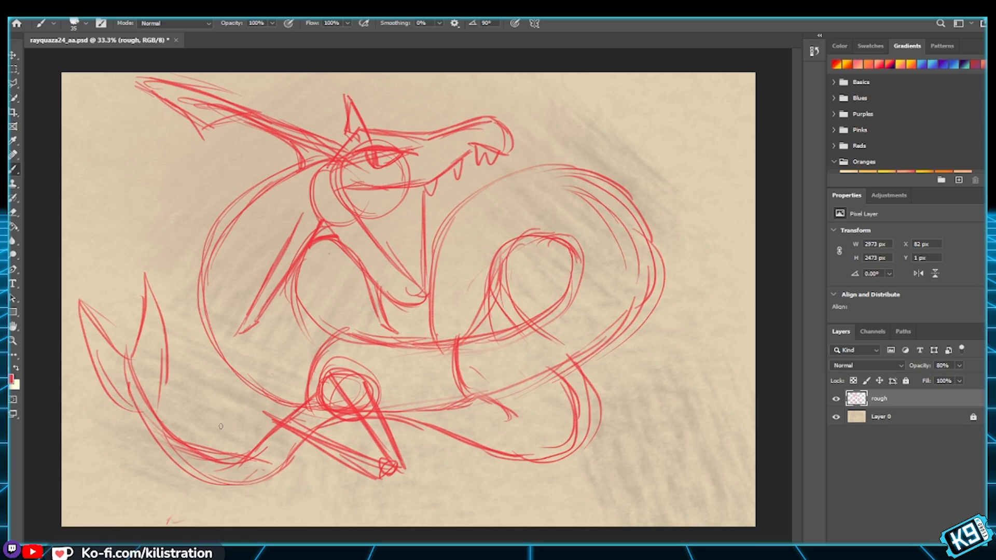
# Step: Draw a small clawed hand at the forearm's end and start a second forearm with a short line below it
pyautogui.moveTo(269, 418)
pyautogui.mouseDown()
pyautogui.moveTo(249, 429)
pyautogui.moveTo(274, 424)
pyautogui.moveTo(280, 394)
pyautogui.moveTo(289, 414)
pyautogui.mouseUp()
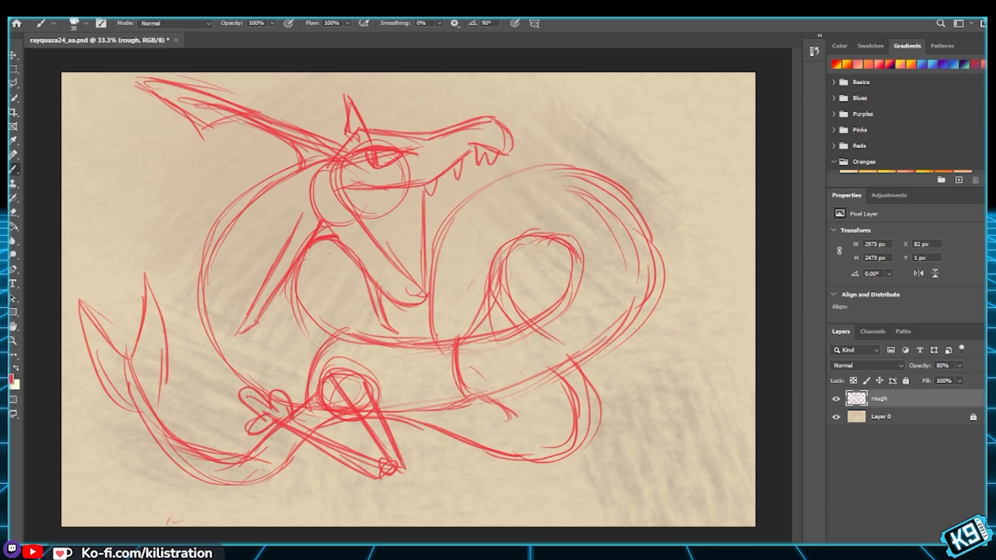
pyautogui.moveTo(238, 393); pyautogui.dragTo(259, 443)
pyautogui.moveTo(298, 418); pyautogui.dragTo(385, 457)
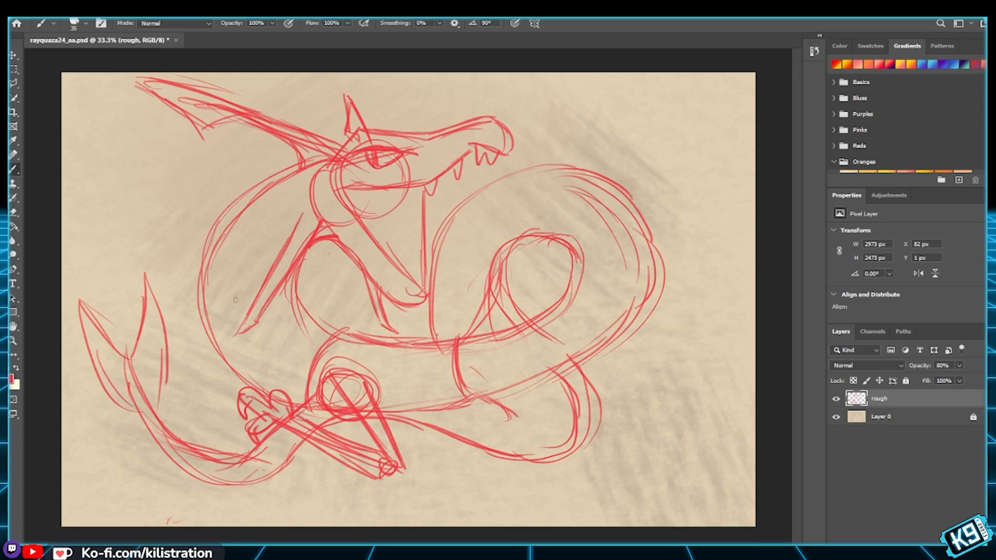
pyautogui.moveTo(345, 336); pyautogui.dragTo(349, 351)
pyautogui.moveTo(278, 435); pyautogui.dragTo(299, 455)
# Step: Try to draw a second hand with spread fingers below the forearm, and remove it again
pyautogui.moveTo(327, 491)
pyautogui.mouseDown()
pyautogui.moveTo(329, 466)
pyautogui.moveTo(310, 483)
pyautogui.moveTo(362, 499)
pyautogui.moveTo(335, 464)
pyautogui.moveTo(366, 466)
pyautogui.moveTo(355, 481)
pyautogui.moveTo(374, 469)
pyautogui.mouseUp()
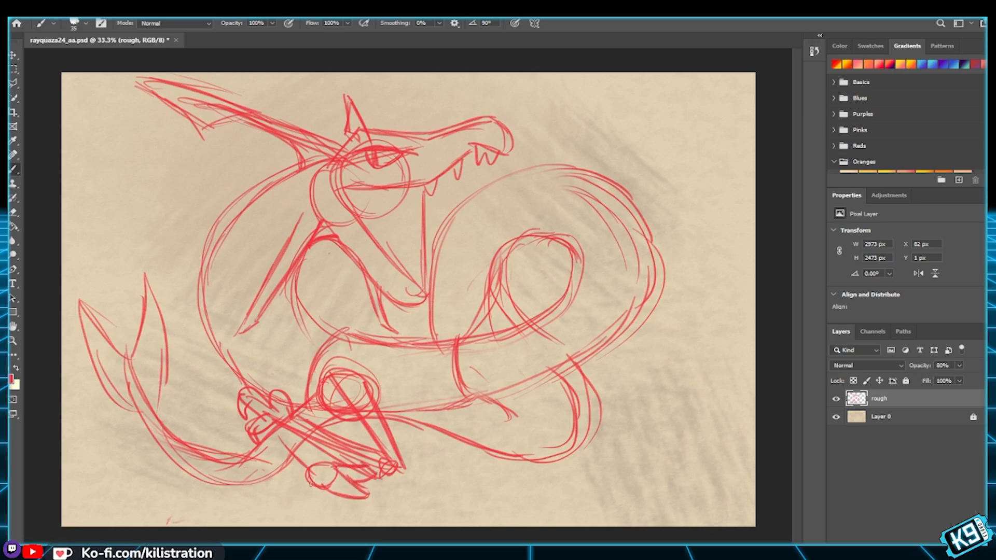
pyautogui.moveTo(311, 481)
pyautogui.mouseDown()
pyautogui.moveTo(340, 510)
pyautogui.moveTo(366, 516)
pyautogui.moveTo(395, 480)
pyautogui.mouseUp()
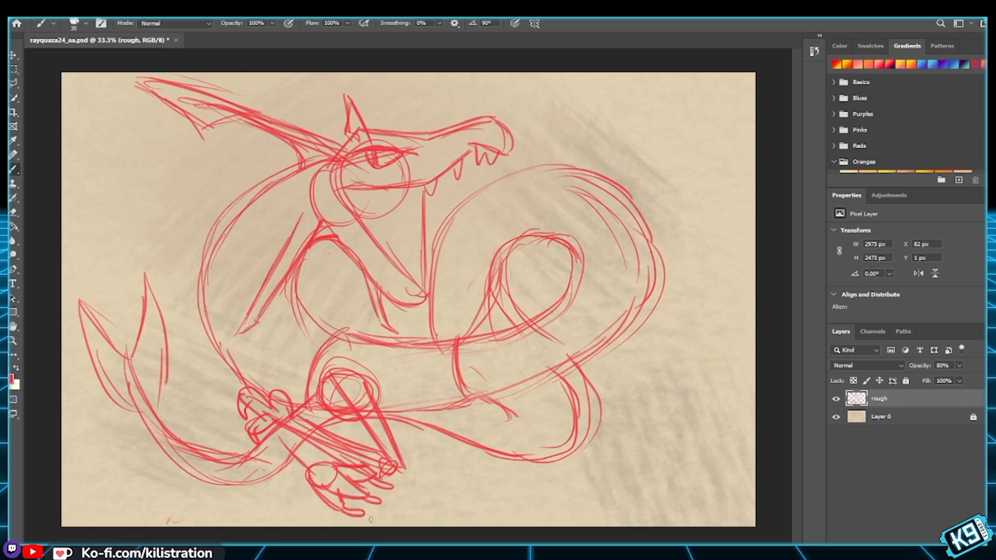
pyautogui.hotkey('ctrl', 'z')
pyautogui.hotkey('ctrl', 'z')
pyautogui.hotkey('ctrl', 'z')
pyautogui.hotkey('ctrl', 'z')
pyautogui.hotkey('ctrl', 'z')
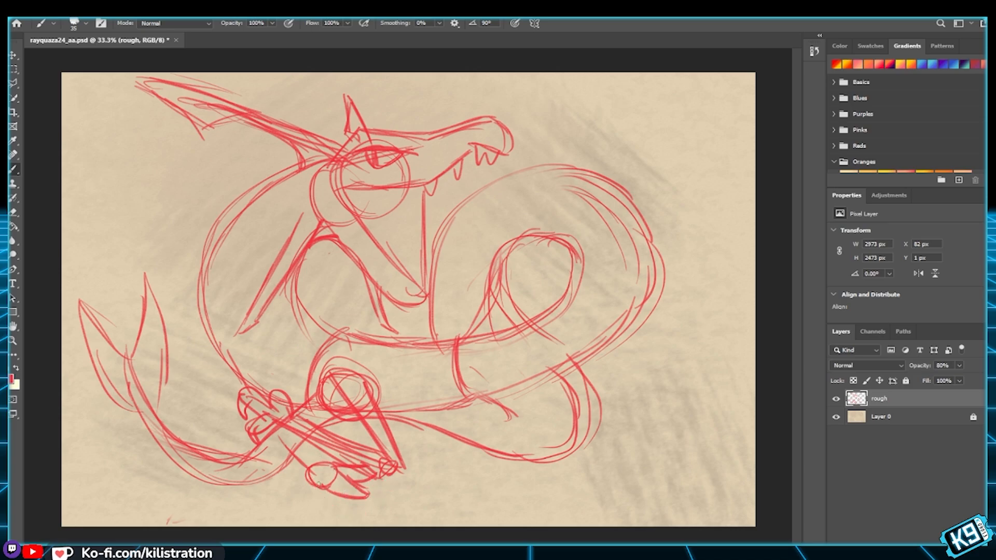
pyautogui.moveTo(318, 482)
pyautogui.mouseDown()
pyautogui.moveTo(337, 497)
pyautogui.moveTo(366, 495)
pyautogui.moveTo(356, 479)
pyautogui.mouseUp()
pyautogui.hotkey('ctrl', 'z')
pyautogui.hotkey('ctrl', 'z')
pyautogui.hotkey('ctrl', 'z')
pyautogui.hotkey('ctrl', 'z')
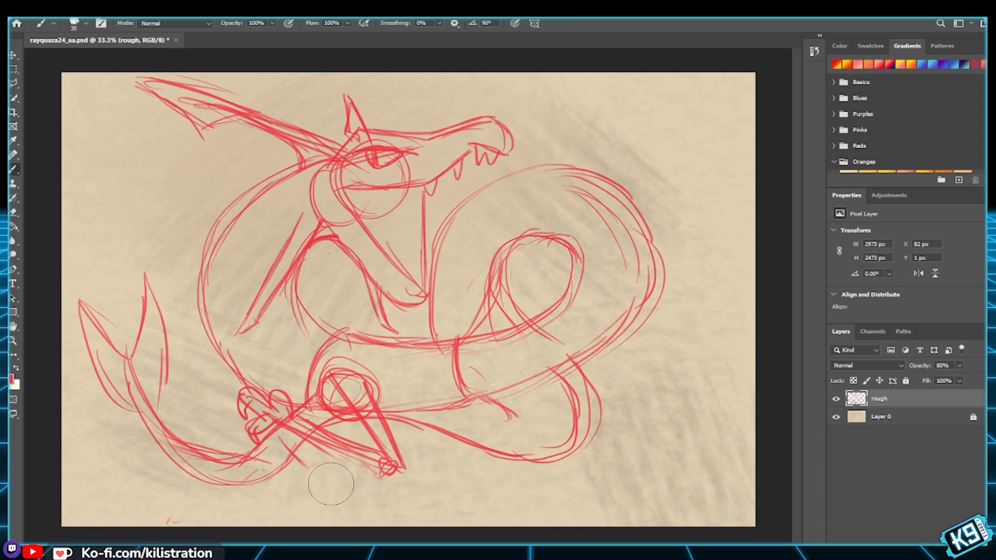
# Step: Draw a compact, curled clawed hand below the first forearm for the second arm
pyautogui.moveTo(317, 465)
pyautogui.mouseDown()
pyautogui.moveTo(366, 498)
pyautogui.moveTo(374, 489)
pyautogui.mouseUp()
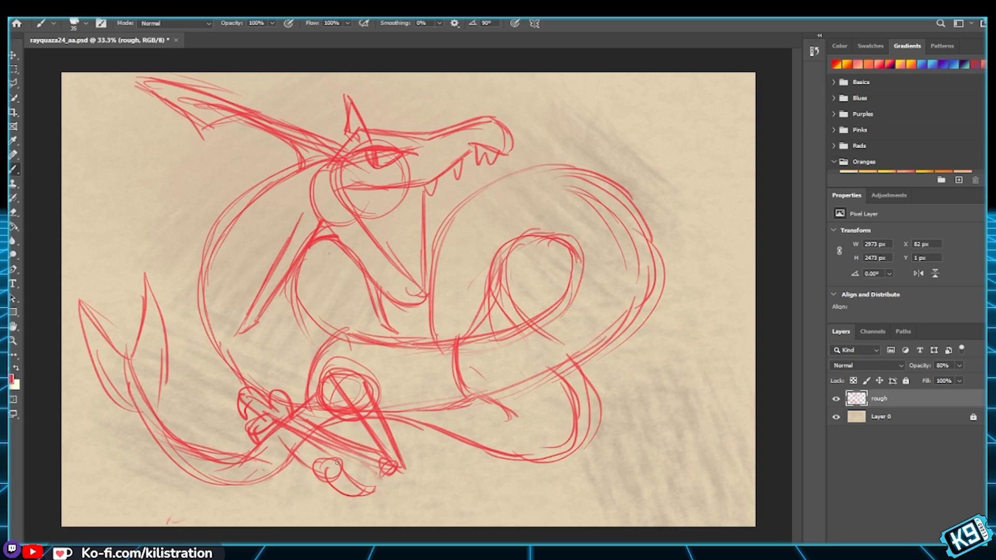
pyautogui.moveTo(326, 462)
pyautogui.mouseDown()
pyautogui.moveTo(354, 457)
pyautogui.moveTo(368, 488)
pyautogui.moveTo(362, 466)
pyautogui.moveTo(361, 486)
pyautogui.moveTo(331, 467)
pyautogui.moveTo(376, 490)
pyautogui.moveTo(313, 475)
pyautogui.moveTo(337, 500)
pyautogui.moveTo(366, 494)
pyautogui.mouseUp()
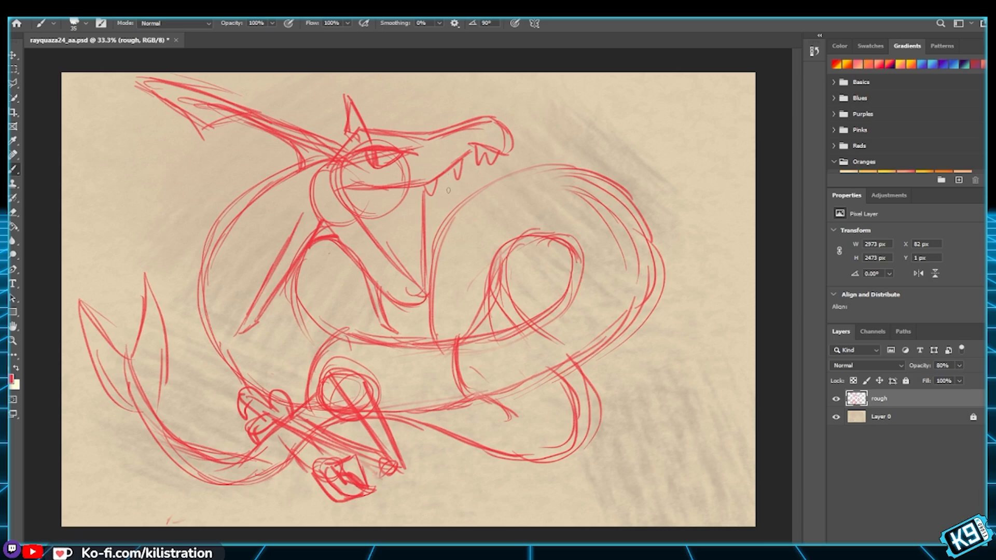
# Step: Draw the cheek line from the upper jaw to the mouth corner and clear the fangs along the middle of the upper jaw
pyautogui.moveTo(461, 162)
pyautogui.mouseDown()
pyautogui.moveTo(429, 196)
pyautogui.moveTo(423, 222)
pyautogui.mouseUp()
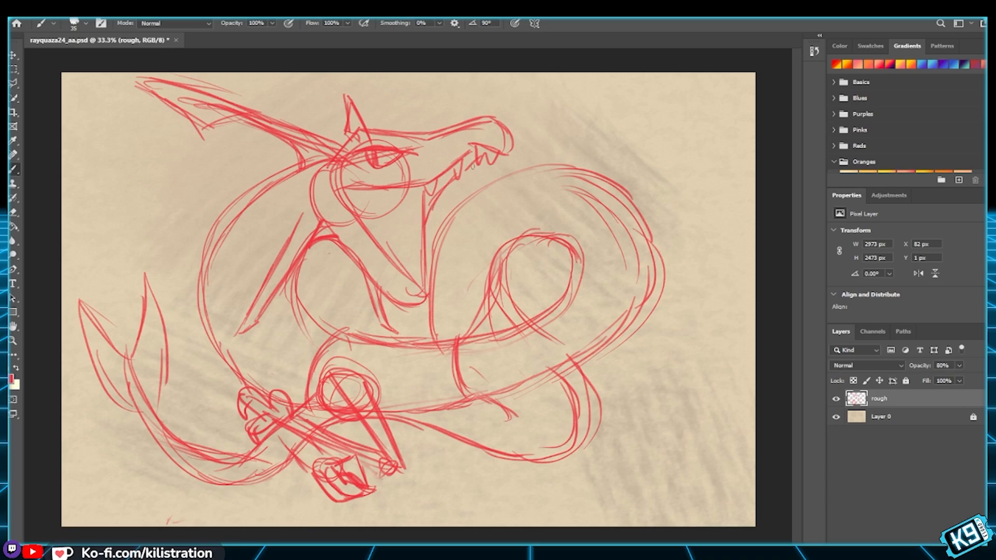
pyautogui.moveTo(470, 166); pyautogui.dragTo(460, 189)
pyautogui.moveTo(454, 169); pyautogui.dragTo(450, 199)
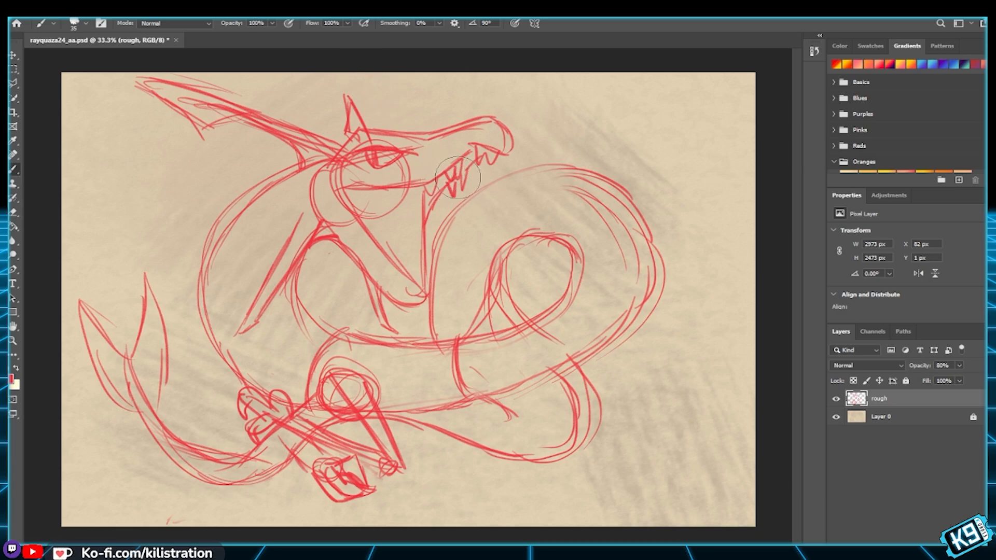
pyautogui.hotkey('ctrl', 'z')
pyautogui.hotkey('ctrl', 'z')
pyautogui.hotkey('ctrl', 'z')
pyautogui.hotkey('ctrl', 'z')
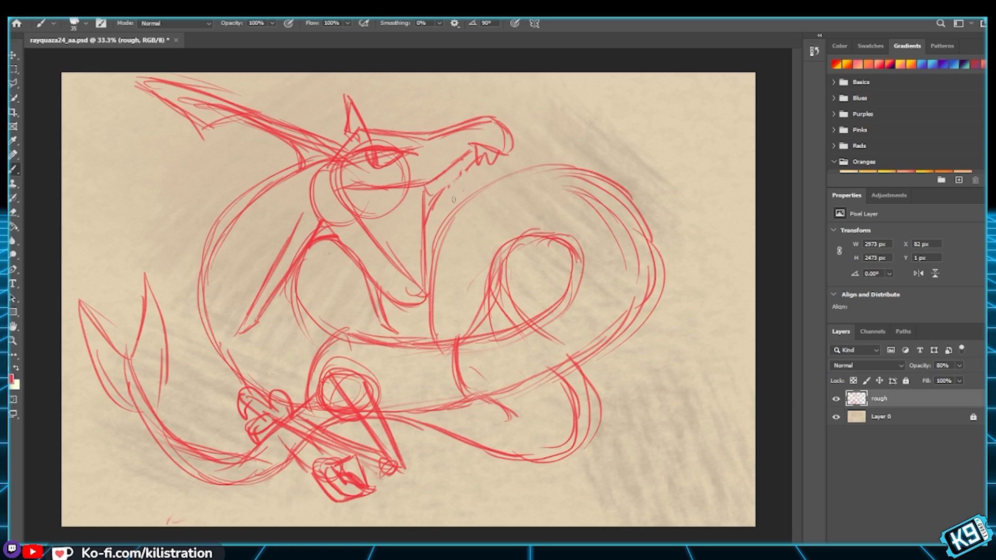
# Step: Draw jagged pointed teeth along the upper jaw and snout tip and on both sides of the lower jaw
pyautogui.moveTo(444, 171)
pyautogui.mouseDown()
pyautogui.moveTo(460, 186)
pyautogui.moveTo(449, 195)
pyautogui.moveTo(478, 162)
pyautogui.mouseUp()
pyautogui.moveTo(480, 151)
pyautogui.mouseDown()
pyautogui.moveTo(488, 164)
pyautogui.moveTo(504, 157)
pyautogui.mouseUp()
pyautogui.moveTo(384, 246)
pyautogui.mouseDown()
pyautogui.moveTo(399, 237)
pyautogui.moveTo(412, 272)
pyautogui.mouseUp()
pyautogui.moveTo(424, 238); pyautogui.dragTo(431, 265)
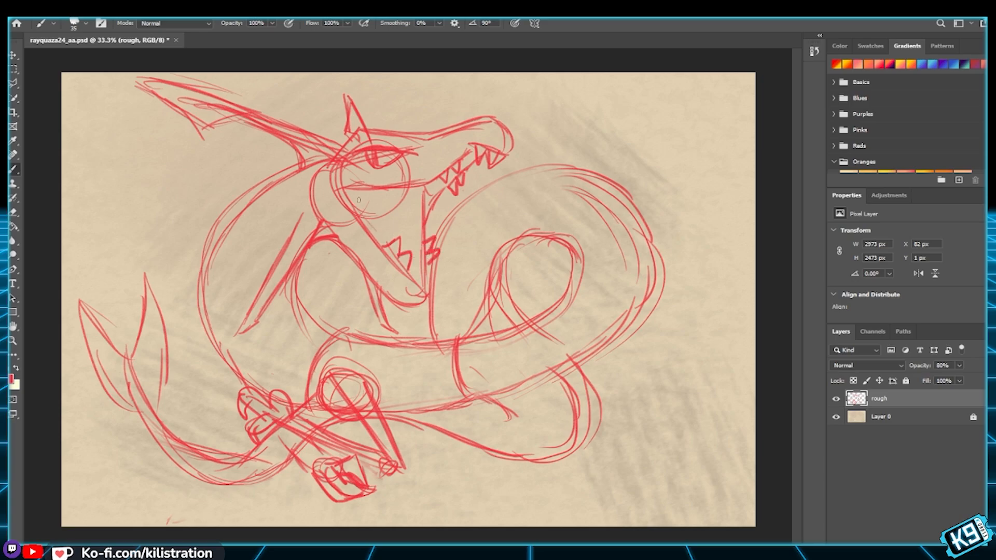
# Step: Draw an arched tongue inside the open mouth, running down toward the tip of the lower jaw
pyautogui.moveTo(354, 197)
pyautogui.mouseDown()
pyautogui.moveTo(386, 193)
pyautogui.moveTo(410, 205)
pyautogui.moveTo(426, 278)
pyautogui.mouseUp()
pyautogui.moveTo(419, 227); pyautogui.dragTo(426, 279)
pyautogui.moveTo(421, 245)
pyautogui.mouseDown()
pyautogui.moveTo(431, 293)
pyautogui.moveTo(428, 276)
pyautogui.moveTo(409, 291)
pyautogui.mouseUp()
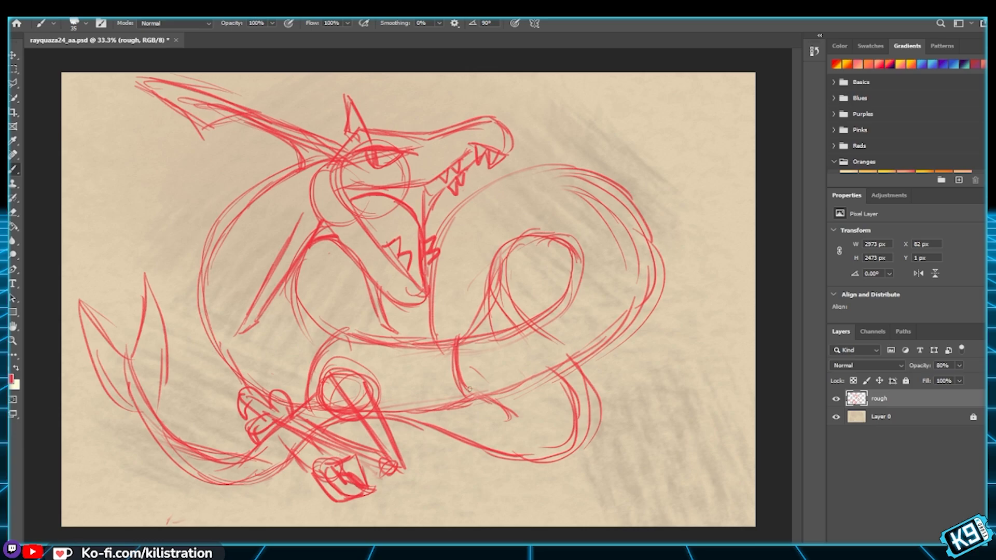
# Step: Draw a lengthwise line along the lower body segment and a double curved band across the right side of the coil
pyautogui.moveTo(379, 384); pyautogui.dragTo(459, 381)
pyautogui.moveTo(314, 379); pyautogui.dragTo(340, 369)
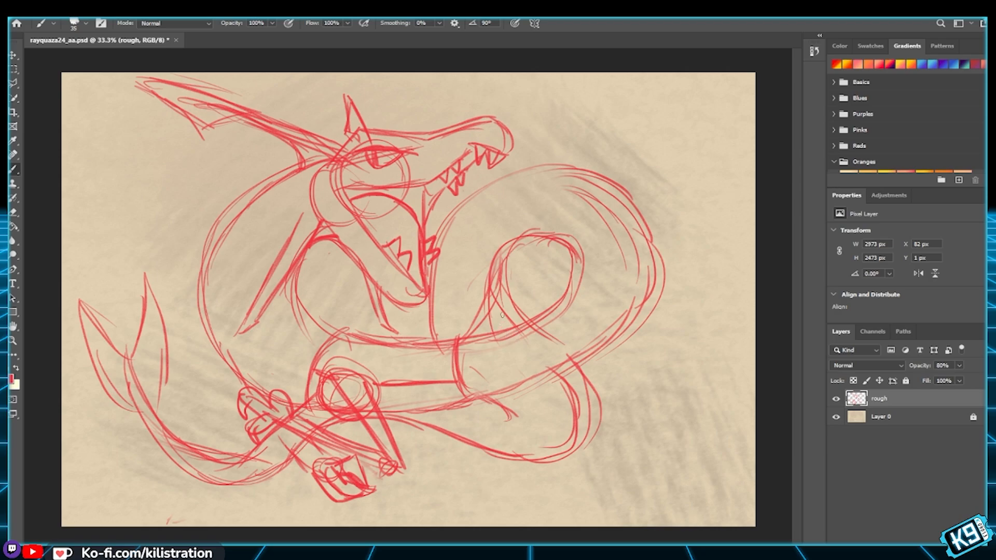
pyautogui.moveTo(586, 257); pyautogui.dragTo(652, 221)
pyautogui.moveTo(585, 274); pyautogui.dragTo(657, 232)
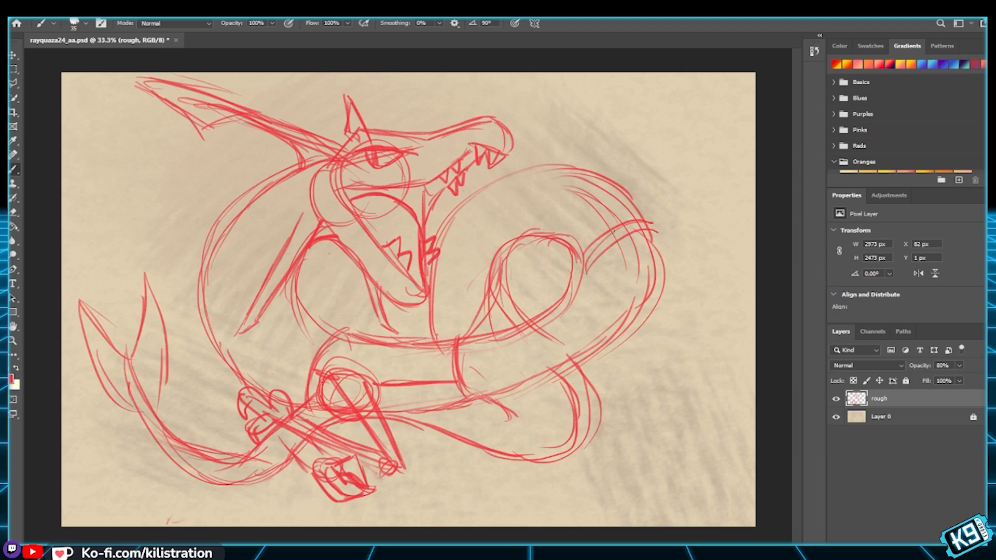
# Step: Draw a curved division line across the top of the large loop and a narrow pointed marking between it and the double band
pyautogui.moveTo(519, 234)
pyautogui.mouseDown()
pyautogui.moveTo(533, 158)
pyautogui.moveTo(516, 244)
pyautogui.mouseUp()
pyautogui.moveTo(541, 160); pyautogui.dragTo(608, 183)
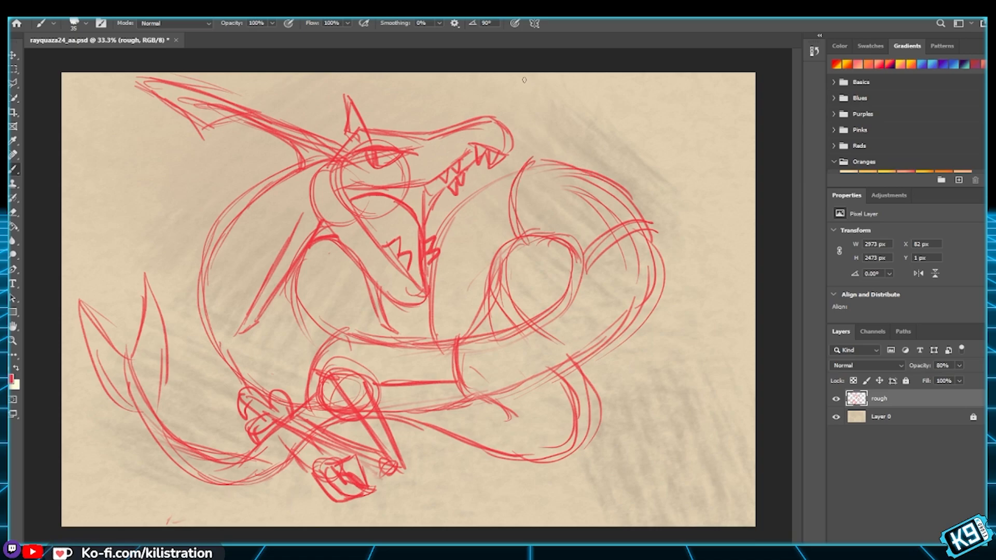
pyautogui.moveTo(532, 188)
pyautogui.mouseDown()
pyautogui.moveTo(623, 218)
pyautogui.moveTo(530, 185)
pyautogui.moveTo(615, 226)
pyautogui.mouseUp()
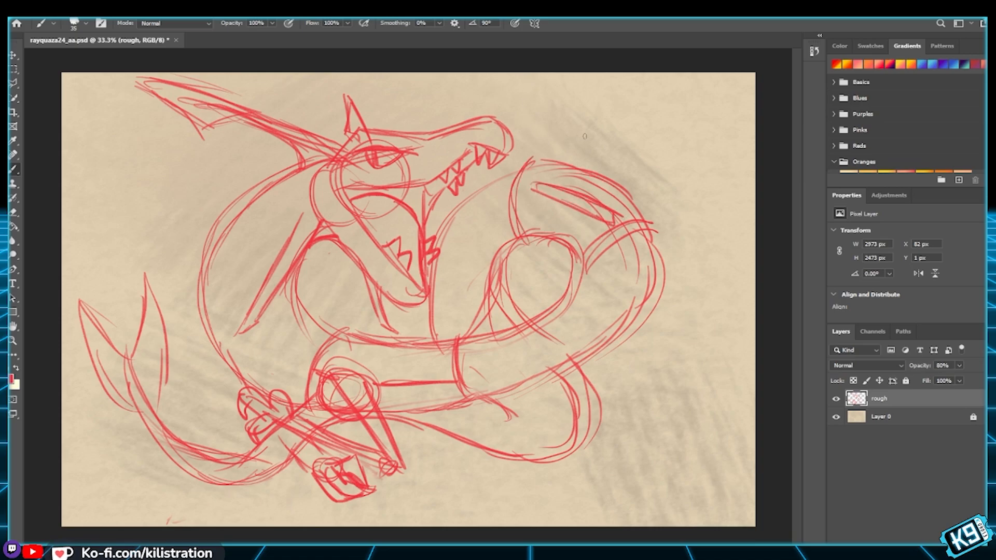
# Step: Draw an angular fin along the outer top of the large loop and a small fin inside the loop
pyautogui.moveTo(552, 159); pyautogui.dragTo(586, 147)
pyautogui.moveTo(634, 175); pyautogui.dragTo(630, 191)
pyautogui.moveTo(590, 147); pyautogui.dragTo(632, 193)
pyautogui.moveTo(544, 250); pyautogui.dragTo(579, 264)
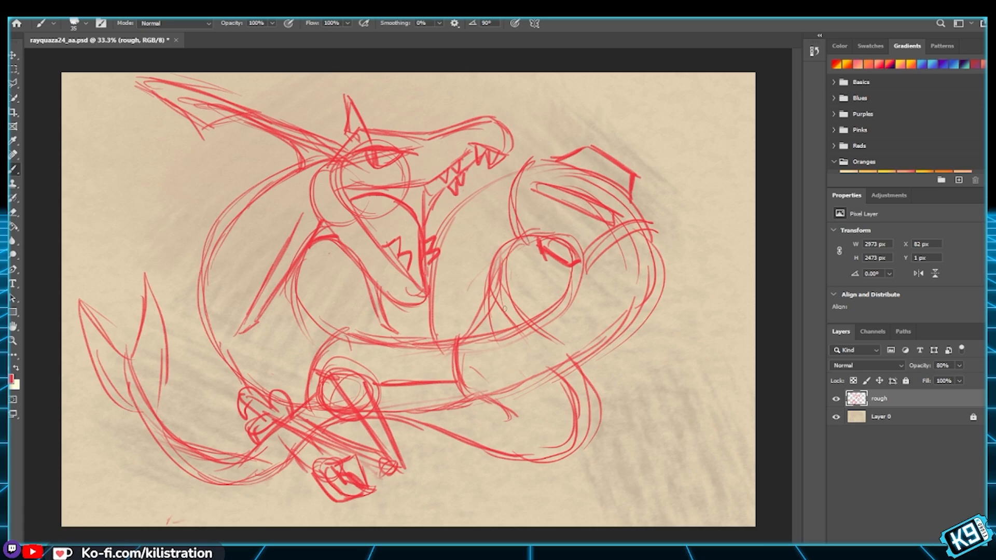
# Step: Draw a fin with short cross ribs along the inner edge of the coil below the open mouth
pyautogui.moveTo(428, 302)
pyautogui.mouseDown()
pyautogui.moveTo(475, 320)
pyautogui.moveTo(516, 285)
pyautogui.mouseUp()
pyautogui.moveTo(477, 319)
pyautogui.mouseDown()
pyautogui.moveTo(484, 337)
pyautogui.moveTo(502, 335)
pyautogui.mouseUp()
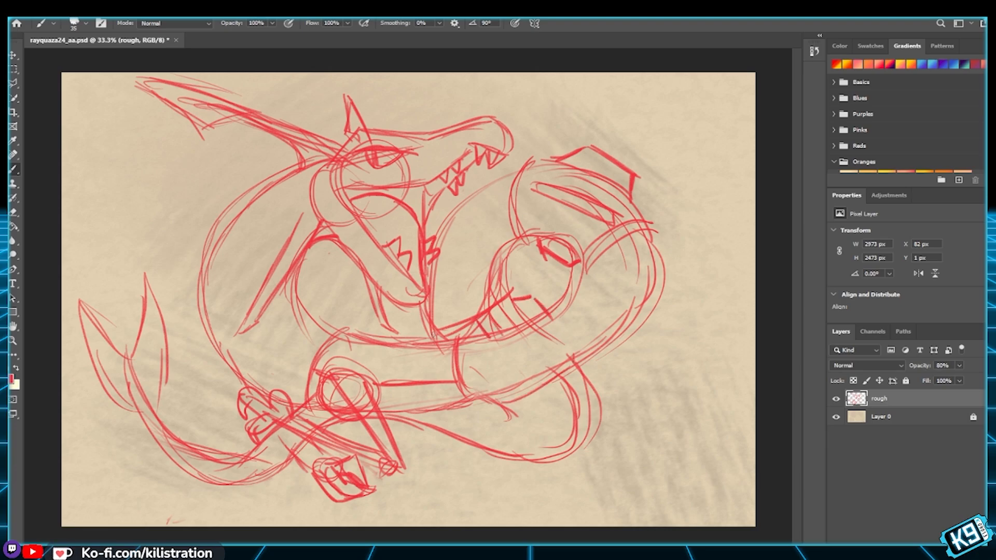
pyautogui.moveTo(520, 296); pyautogui.dragTo(536, 303)
# Step: Add lines on the tail and lower body segment, and label the area with an arrow and the handwritten note "3rd fin set"
pyautogui.moveTo(265, 475)
pyautogui.mouseDown()
pyautogui.moveTo(349, 431)
pyautogui.moveTo(428, 429)
pyautogui.mouseUp()
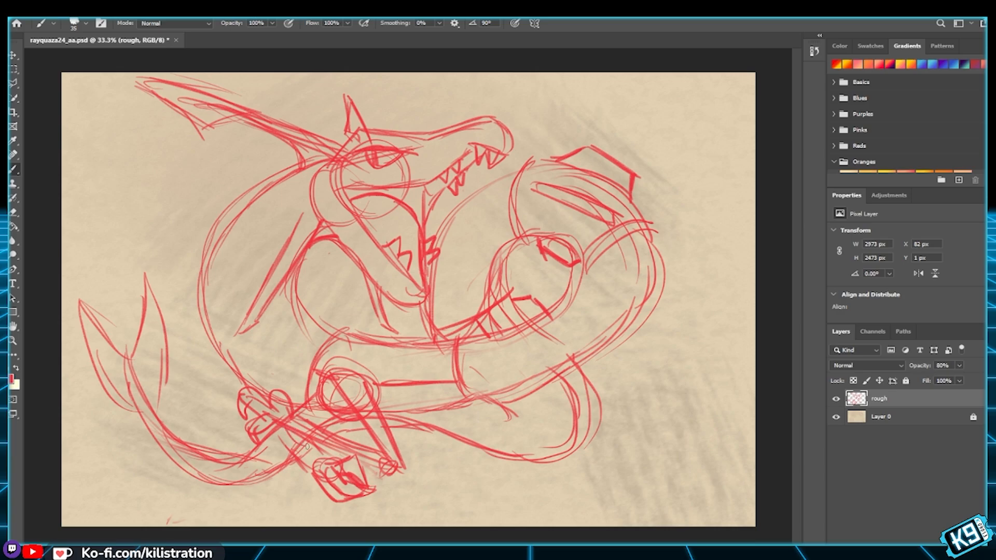
pyautogui.moveTo(390, 388)
pyautogui.mouseDown()
pyautogui.moveTo(403, 424)
pyautogui.moveTo(396, 415)
pyautogui.mouseUp()
pyautogui.moveTo(416, 483); pyautogui.dragTo(437, 507)
pyautogui.moveTo(408, 497)
pyautogui.mouseDown()
pyautogui.moveTo(431, 482)
pyautogui.moveTo(454, 523)
pyautogui.moveTo(483, 488)
pyautogui.moveTo(499, 520)
pyautogui.mouseUp()
pyautogui.moveTo(495, 511); pyautogui.dragTo(517, 507)
pyautogui.moveTo(522, 507); pyautogui.dragTo(564, 492)
pyautogui.moveTo(571, 466)
pyautogui.mouseDown()
pyautogui.moveTo(575, 488)
pyautogui.moveTo(585, 473)
pyautogui.mouseUp()
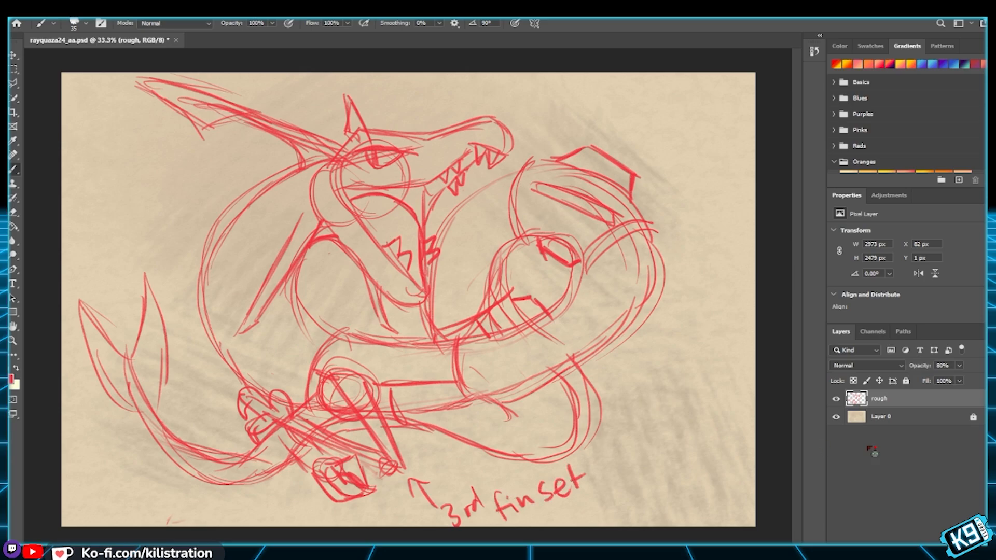
# Step: Switch the brush colour to dark blue and handwrite the artist's social handle in the canvas's lower-left corner
pyautogui.press('i')
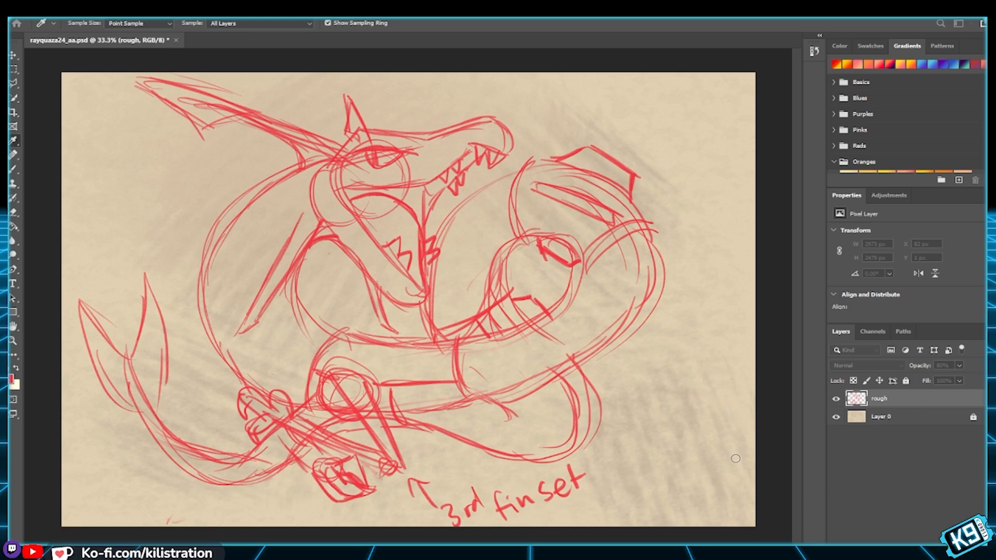
pyautogui.press('b')
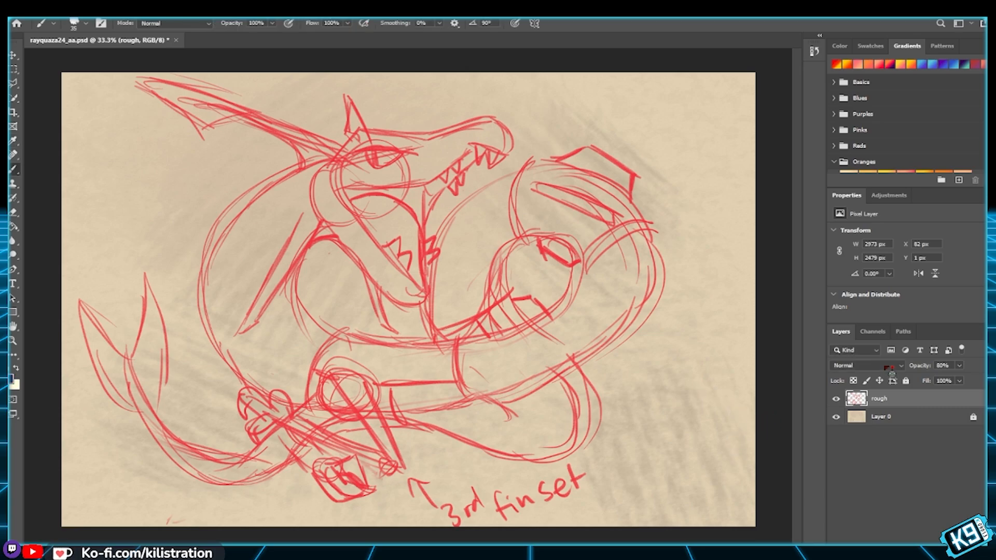
pyautogui.moveTo(79, 506)
pyautogui.mouseDown()
pyautogui.moveTo(80, 483)
pyautogui.moveTo(101, 521)
pyautogui.mouseUp()
pyautogui.moveTo(109, 473); pyautogui.dragTo(111, 515)
pyautogui.moveTo(111, 506)
pyautogui.mouseDown()
pyautogui.moveTo(123, 501)
pyautogui.moveTo(130, 513)
pyautogui.mouseUp()
pyautogui.moveTo(140, 497); pyautogui.dragTo(139, 512)
pyautogui.click(137, 485)
pyautogui.moveTo(152, 477); pyautogui.dragTo(151, 516)
pyautogui.moveTo(164, 496)
pyautogui.mouseDown()
pyautogui.moveTo(163, 514)
pyautogui.moveTo(193, 517)
pyautogui.mouseUp()
pyautogui.click(163, 487)
pyautogui.moveTo(182, 502)
pyautogui.mouseDown()
pyautogui.moveTo(216, 499)
pyautogui.moveTo(248, 517)
pyautogui.mouseUp()
pyautogui.moveTo(260, 504)
pyautogui.mouseDown()
pyautogui.moveTo(261, 518)
pyautogui.moveTo(257, 497)
pyautogui.mouseUp()
pyautogui.moveTo(275, 502)
pyautogui.mouseDown()
pyautogui.moveTo(266, 516)
pyautogui.moveTo(282, 505)
pyautogui.mouseUp()
pyautogui.moveTo(286, 505); pyautogui.dragTo(303, 517)
# Step: Handwrite "WIP" in dark blue in the canvas's upper-right corner
pyautogui.moveTo(639, 95)
pyautogui.mouseDown()
pyautogui.moveTo(665, 128)
pyautogui.moveTo(677, 95)
pyautogui.mouseUp()
pyautogui.moveTo(696, 91)
pyautogui.mouseDown()
pyautogui.moveTo(695, 133)
pyautogui.moveTo(708, 127)
pyautogui.mouseUp()
pyautogui.moveTo(709, 91); pyautogui.dragTo(710, 106)
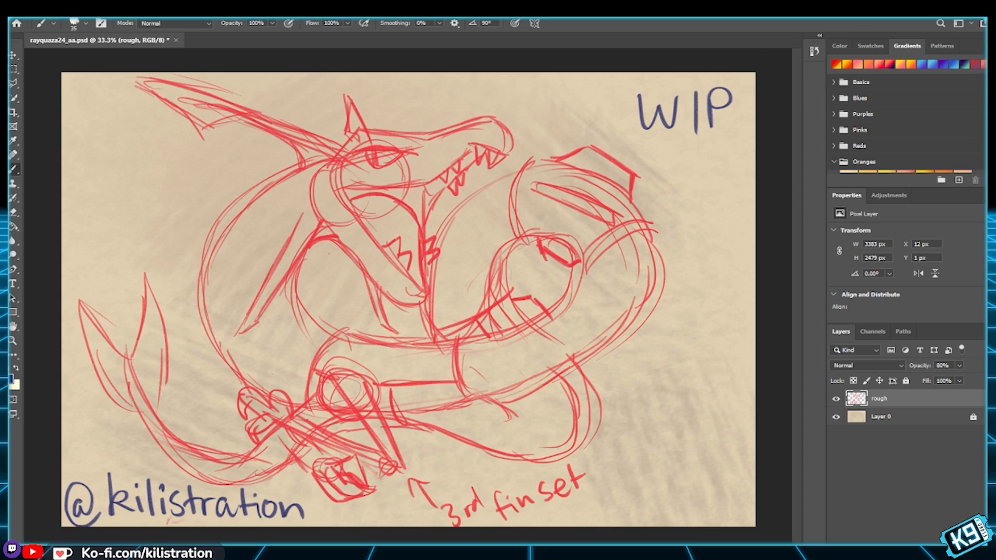
# Step: Lock the rough layer at 70% opacity and add a new empty layer above it
pyautogui.click(926, 367)
pyautogui.write('70')
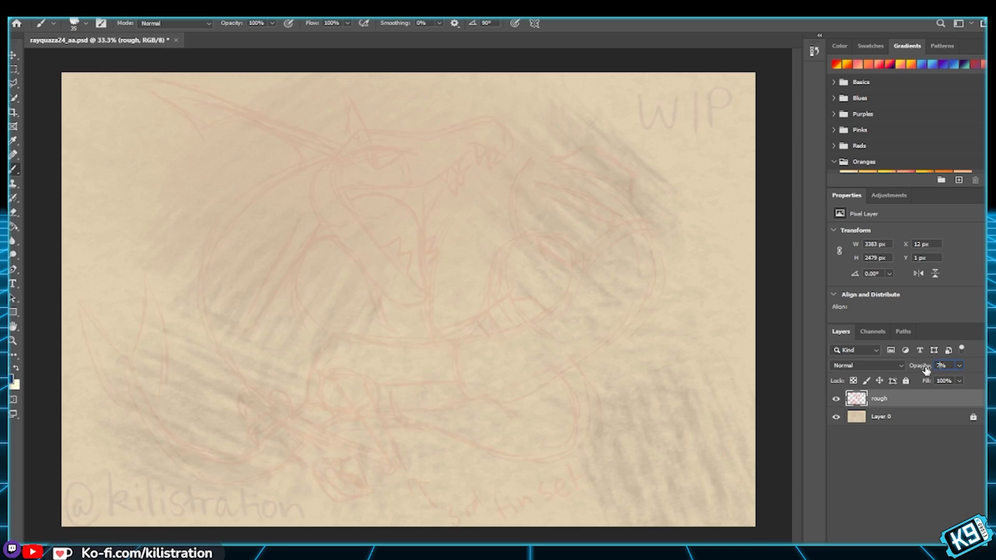
pyautogui.click(906, 381)
pyautogui.hotkey('ctrl', 'alt', 'shift', 'n')
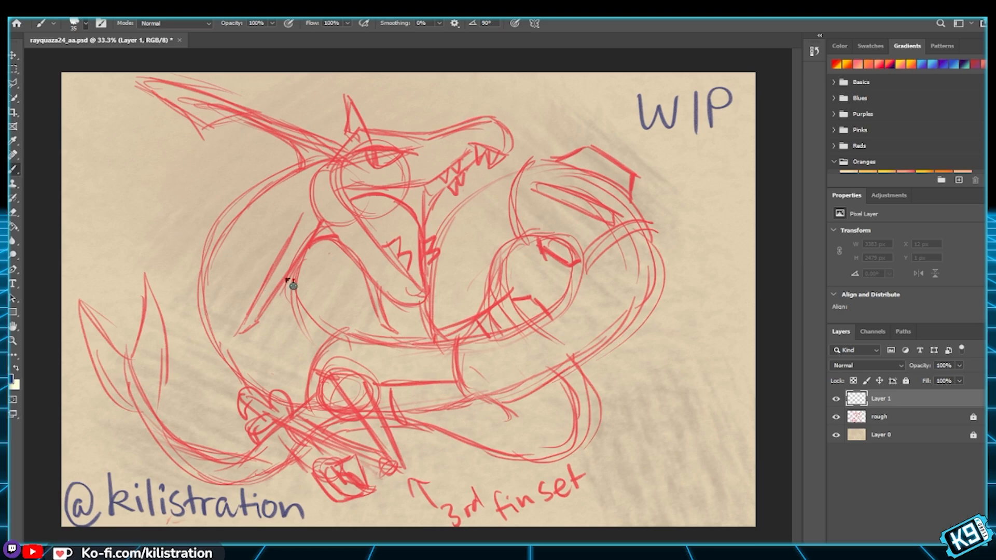
# Step: Test several brush presets with black strokes on the new layer, undoing each one
pyautogui.press('.')
pyautogui.moveTo(441, 238); pyautogui.dragTo(490, 283)
pyautogui.hotkey('ctrl', 'z')
pyautogui.press('.')
pyautogui.moveTo(471, 148); pyautogui.dragTo(431, 182)
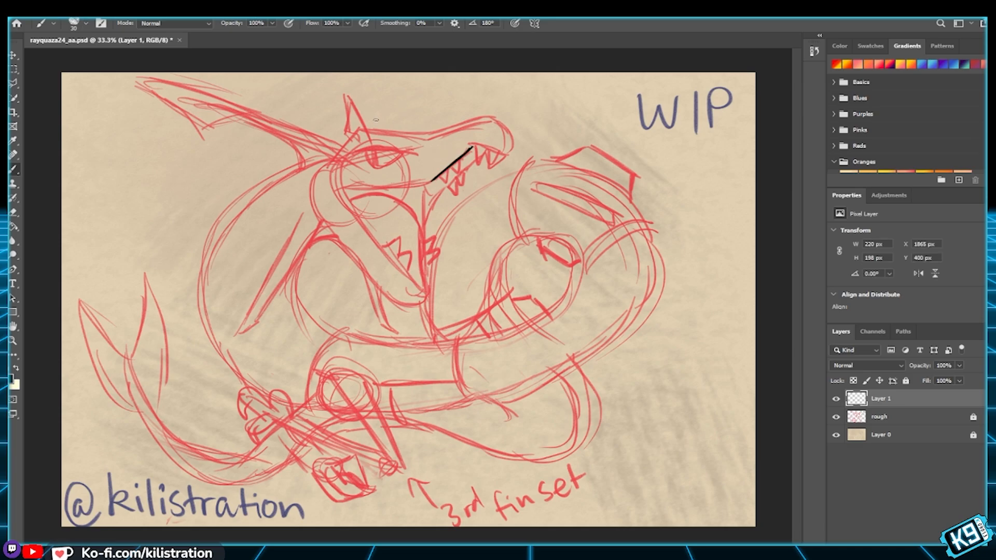
pyautogui.hotkey('ctrl', 'z')
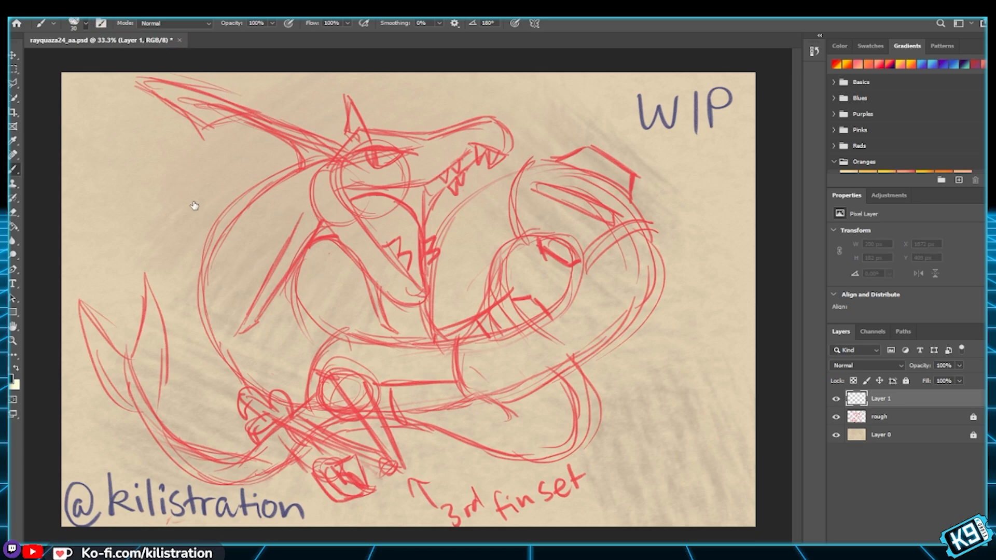
pyautogui.press('.')
pyautogui.moveTo(516, 187)
pyautogui.mouseDown()
pyautogui.moveTo(478, 224)
pyautogui.moveTo(502, 241)
pyautogui.mouseUp()
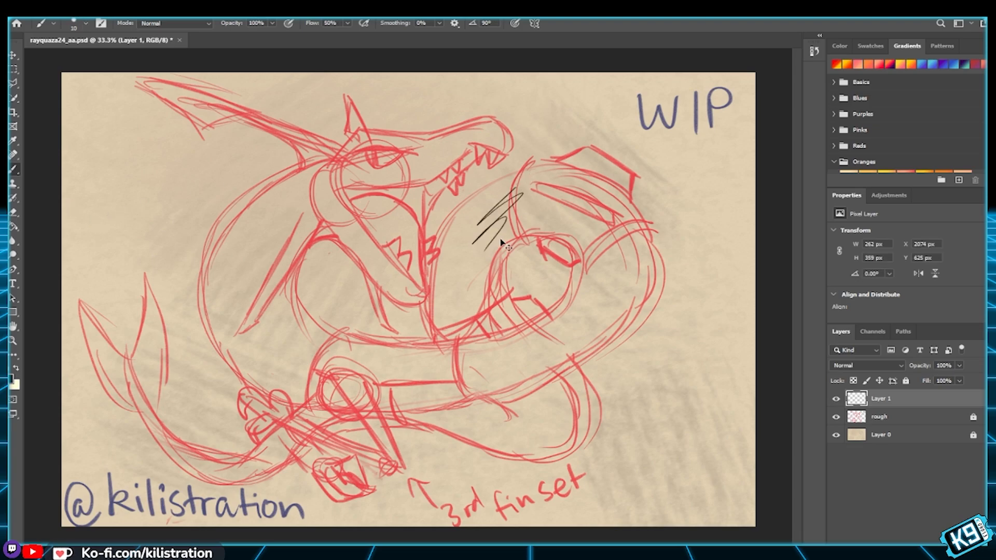
pyautogui.hotkey('ctrl', 'z')
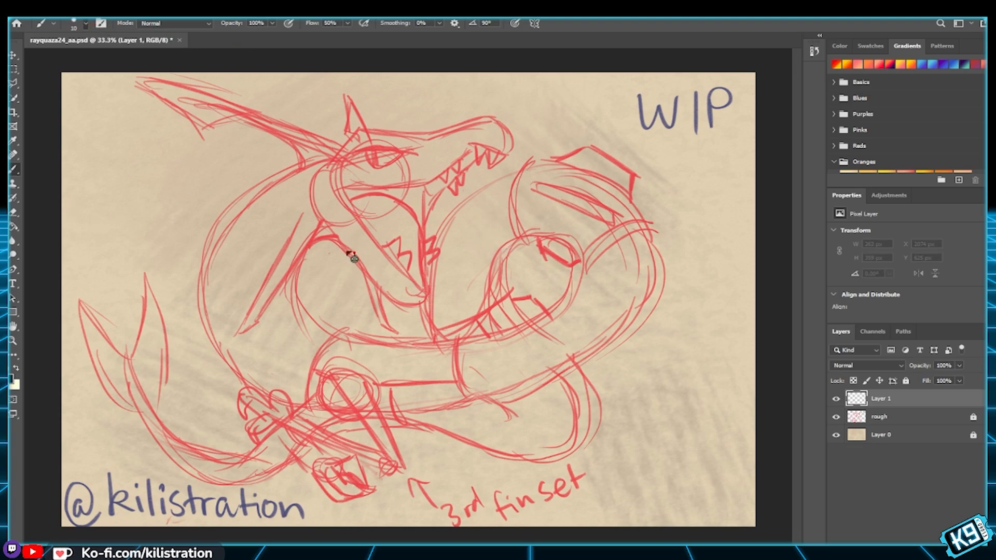
# Step: Try inking the upper mouth line with a larger, softer brush preset and undo the strokes
pyautogui.press('.')
pyautogui.press(']')
pyautogui.moveTo(469, 158)
pyautogui.mouseDown()
pyautogui.moveTo(422, 185)
pyautogui.moveTo(456, 149)
pyautogui.mouseUp()
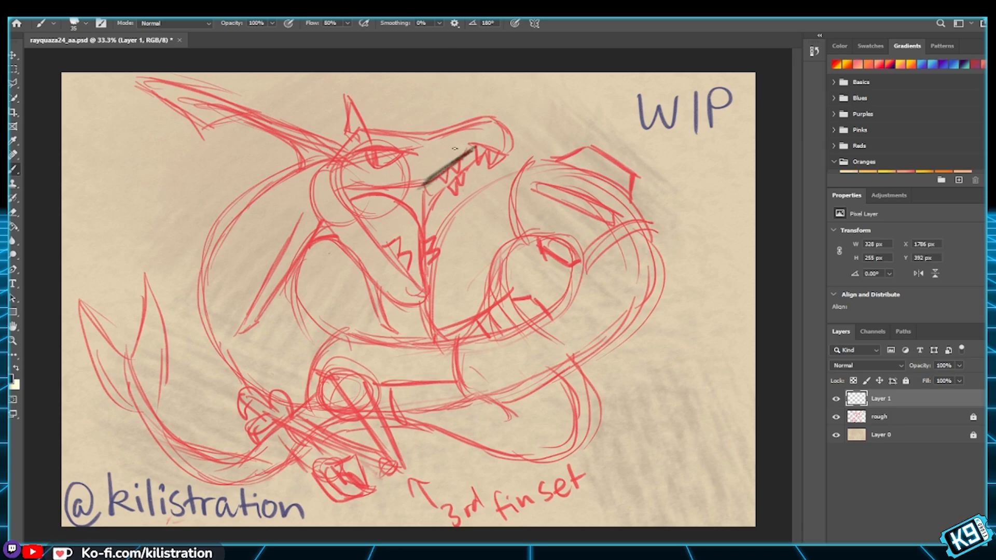
pyautogui.hotkey('ctrl', 'z')
pyautogui.hotkey('ctrl', 'z')
pyautogui.hotkey('ctrl', 'z')
pyautogui.hotkey('ctrl', 'z')
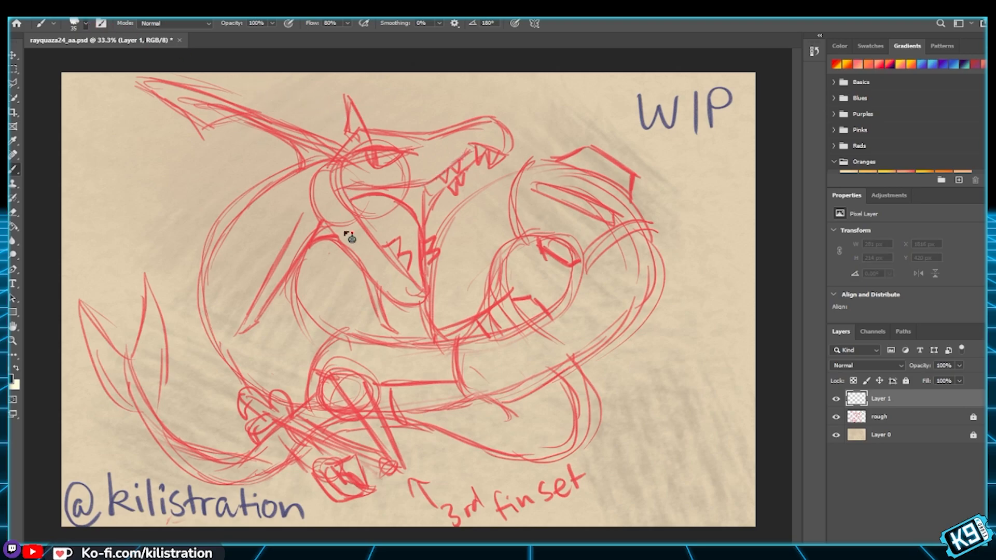
# Step: Try smaller and larger brush sizes, test them on the upper mouth line and undo the strokes
pyautogui.press('[')
pyautogui.press('[')
pyautogui.press('[')
pyautogui.press('[')
pyautogui.press('[')
pyautogui.press(']')
pyautogui.press(']')
pyautogui.press(']')
pyautogui.moveTo(467, 150)
pyautogui.mouseDown()
pyautogui.moveTo(421, 187)
pyautogui.moveTo(475, 149)
pyautogui.moveTo(431, 182)
pyautogui.mouseUp()
pyautogui.hotkey('ctrl', 'z')
pyautogui.hotkey('ctrl', 'z')
pyautogui.hotkey('ctrl', 'z')
# Step: Switch to another brush preset and test it along the upper mouth line, undoing the test strokes
pyautogui.press('.')
pyautogui.moveTo(435, 180); pyautogui.dragTo(473, 149)
pyautogui.hotkey('ctrl', 'z')
pyautogui.moveTo(436, 180)
pyautogui.mouseDown()
pyautogui.moveTo(471, 149)
pyautogui.moveTo(437, 175)
pyautogui.moveTo(471, 152)
pyautogui.moveTo(455, 160)
pyautogui.mouseUp()
pyautogui.hotkey('ctrl', 'z')
pyautogui.hotkey('ctrl', 'z')
pyautogui.hotkey('ctrl', 'z')
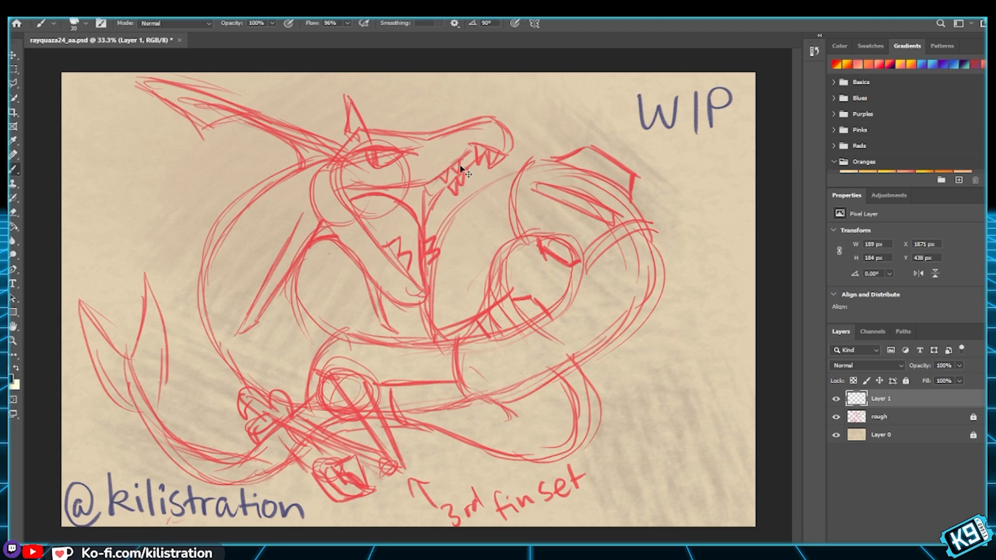
# Step: Ink the upper mouth line, mouth corner and inner lower jaw edge in black with a 25 px brush
pyautogui.press('[')
pyautogui.moveTo(471, 150); pyautogui.dragTo(426, 182)
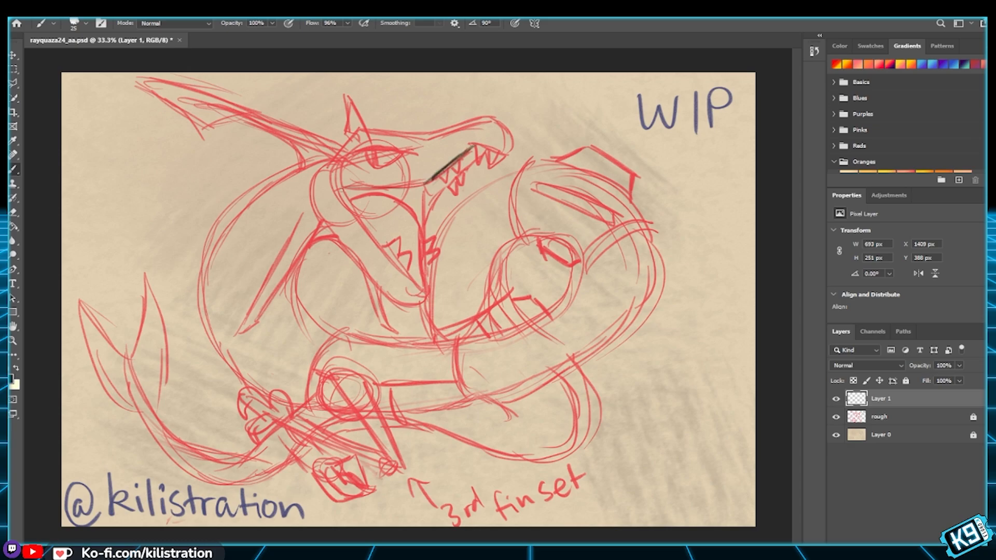
pyautogui.moveTo(424, 183)
pyautogui.mouseDown()
pyautogui.moveTo(340, 191)
pyautogui.moveTo(358, 190)
pyautogui.moveTo(364, 228)
pyautogui.moveTo(412, 284)
pyautogui.mouseUp()
pyautogui.moveTo(365, 224); pyautogui.dragTo(429, 295)
pyautogui.moveTo(376, 247); pyautogui.dragTo(415, 280)
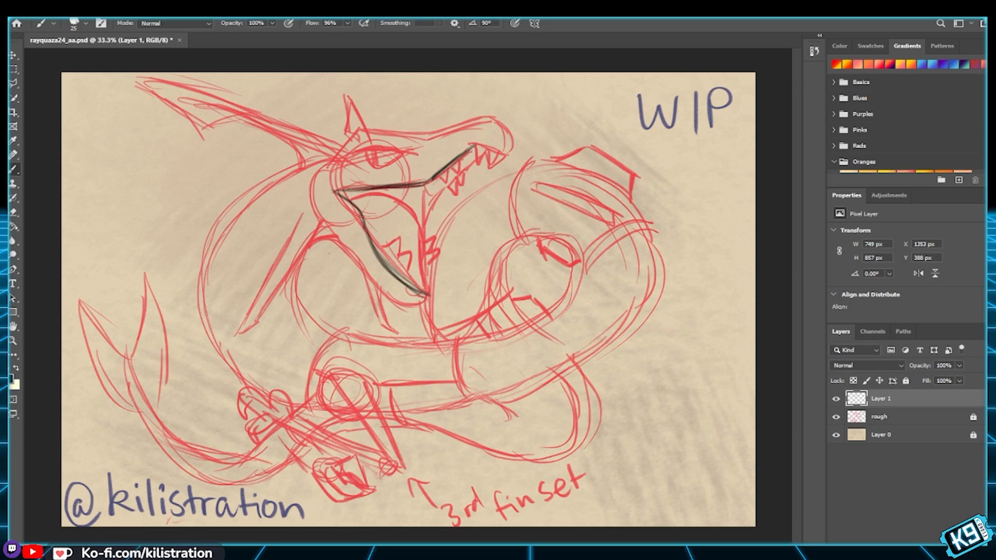
# Step: Ink the snout tip and the top of the head back to the brow in black
pyautogui.moveTo(470, 146); pyautogui.dragTo(509, 158)
pyautogui.moveTo(497, 120); pyautogui.dragTo(512, 157)
pyautogui.moveTo(436, 133); pyautogui.dragTo(492, 115)
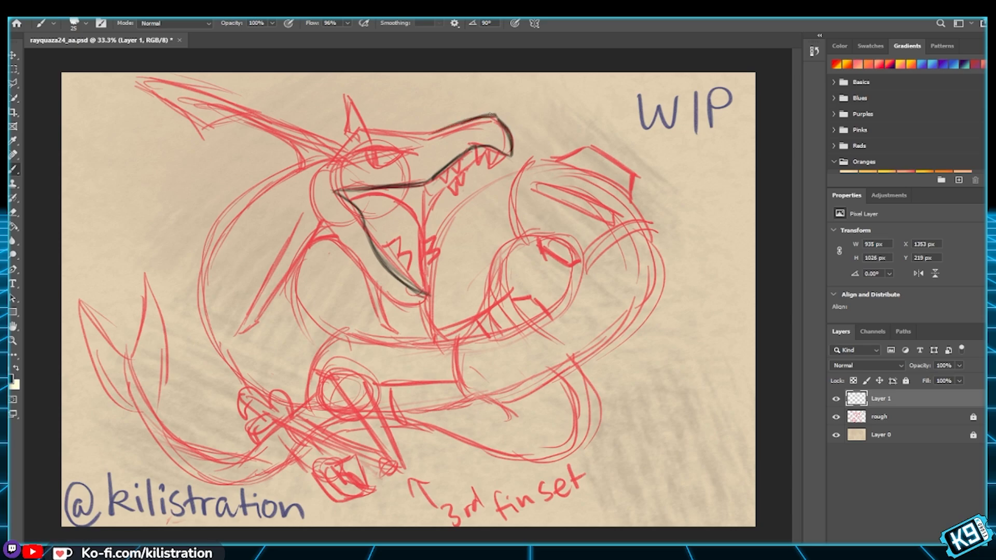
pyautogui.moveTo(436, 134)
pyautogui.mouseDown()
pyautogui.moveTo(375, 132)
pyautogui.moveTo(436, 133)
pyautogui.moveTo(363, 150)
pyautogui.moveTo(357, 138)
pyautogui.moveTo(325, 169)
pyautogui.mouseUp()
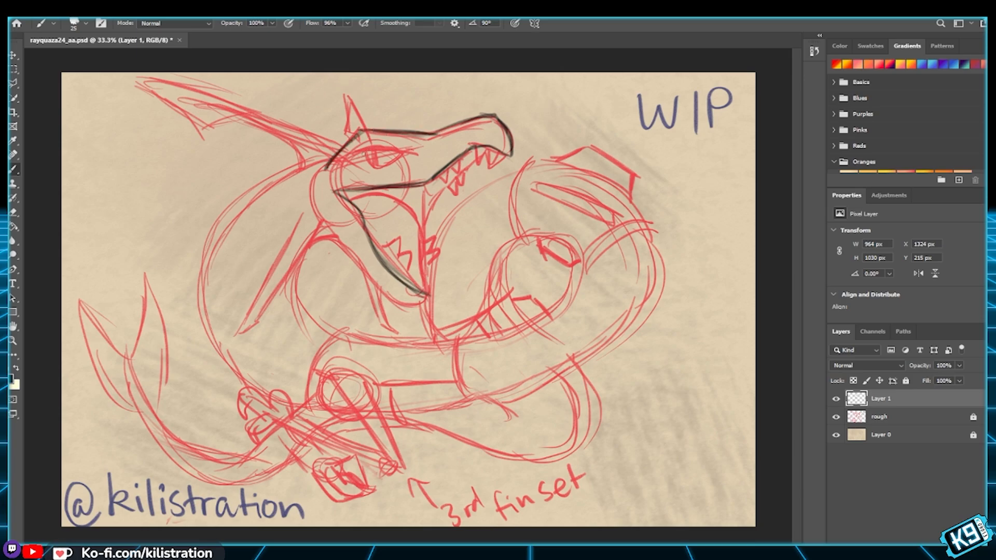
# Step: Ink the eye's slanted upper lid and curved lower lid, redoing the strokes that miss
pyautogui.moveTo(353, 153); pyautogui.dragTo(396, 149)
pyautogui.hotkey('ctrl', 'z')
pyautogui.hotkey('ctrl', 'z')
pyautogui.hotkey('ctrl', 'z')
pyautogui.moveTo(388, 151)
pyautogui.mouseDown()
pyautogui.moveTo(362, 153)
pyautogui.moveTo(414, 158)
pyautogui.moveTo(357, 155)
pyautogui.mouseUp()
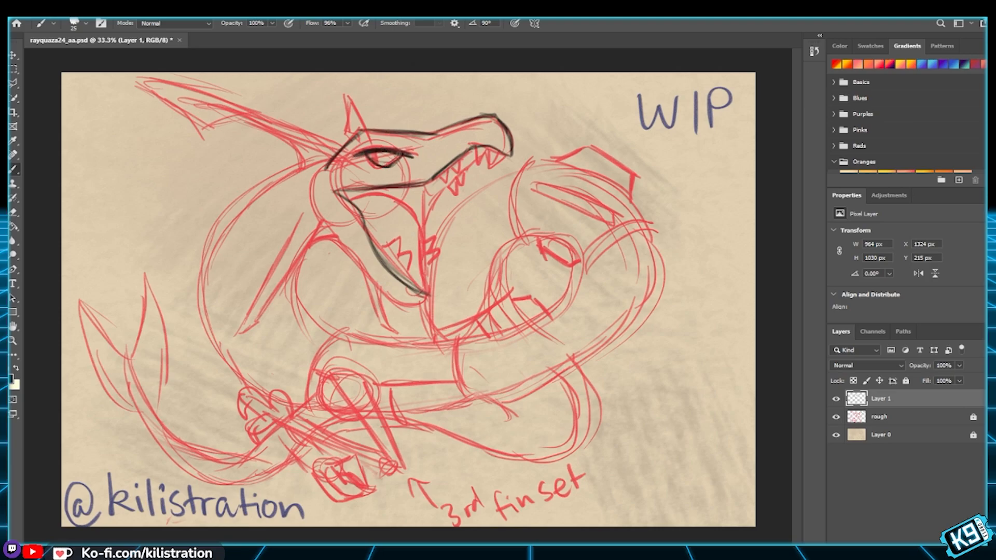
# Step: Draw a round iris inside the eye and a small pupil circle with a 10 px brush
pyautogui.hotkey('ctrl', '+')
pyautogui.moveTo(391, 85); pyautogui.dragTo(389, 177)
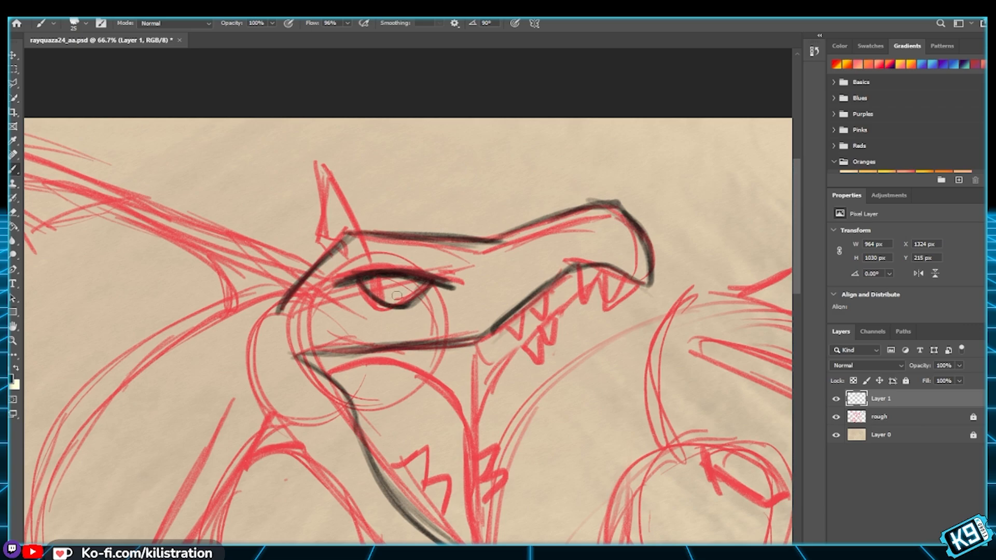
pyautogui.moveTo(403, 282)
pyautogui.mouseDown()
pyautogui.moveTo(387, 297)
pyautogui.moveTo(396, 289)
pyautogui.moveTo(376, 289)
pyautogui.moveTo(398, 302)
pyautogui.moveTo(383, 279)
pyautogui.moveTo(394, 278)
pyautogui.moveTo(396, 294)
pyautogui.moveTo(377, 293)
pyautogui.moveTo(405, 299)
pyautogui.moveTo(389, 278)
pyautogui.moveTo(396, 306)
pyautogui.moveTo(389, 286)
pyautogui.moveTo(408, 301)
pyautogui.mouseUp()
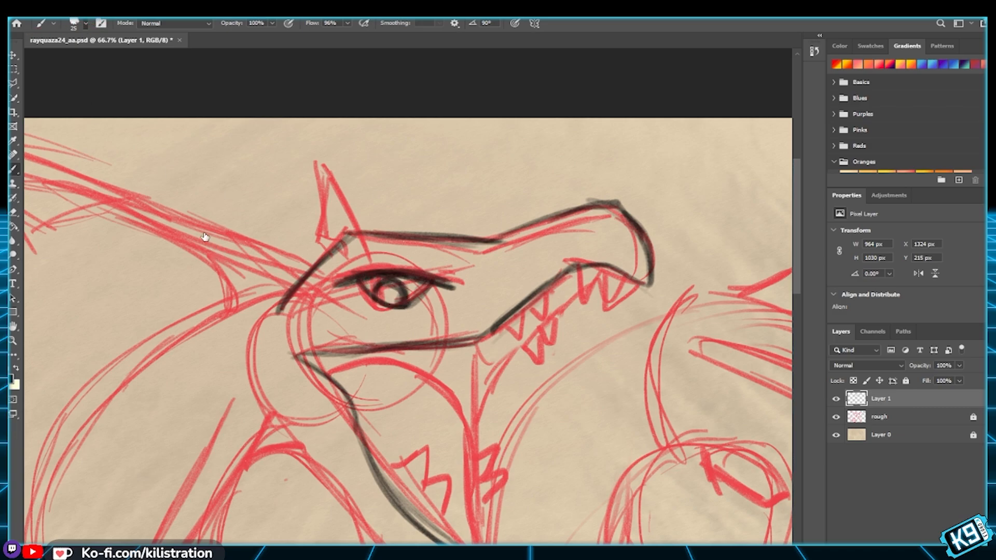
pyautogui.click(151, 298)
pyautogui.click(425, 98)
pyautogui.moveTo(402, 281)
pyautogui.mouseDown()
pyautogui.moveTo(398, 308)
pyautogui.moveTo(393, 280)
pyautogui.mouseUp()
pyautogui.moveTo(384, 297); pyautogui.dragTo(393, 302)
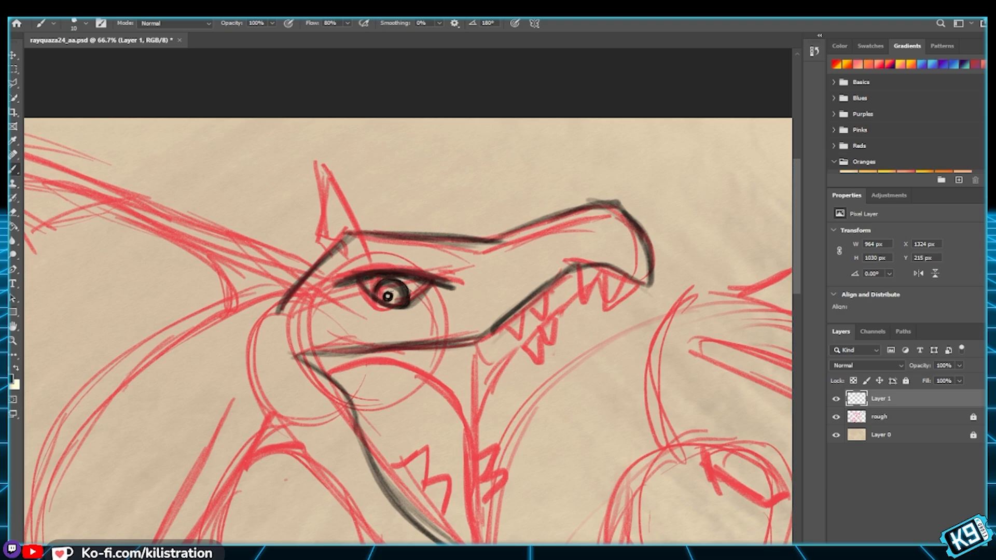
# Step: Thicken the eye's lower lid line in solid black with a 30 px brush
pyautogui.scroll(5, 408, 299)
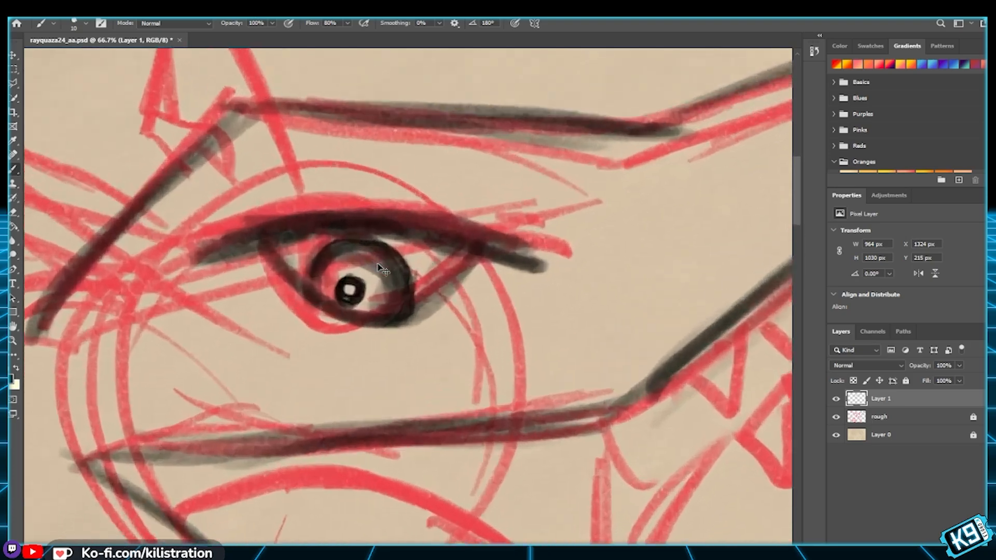
pyautogui.moveTo(316, 280)
pyautogui.mouseDown()
pyautogui.moveTo(305, 299)
pyautogui.moveTo(307, 286)
pyautogui.moveTo(327, 292)
pyautogui.moveTo(296, 292)
pyautogui.mouseUp()
pyautogui.moveTo(248, 259)
pyautogui.mouseDown()
pyautogui.moveTo(362, 331)
pyautogui.moveTo(275, 276)
pyautogui.moveTo(302, 314)
pyautogui.moveTo(335, 302)
pyautogui.moveTo(375, 323)
pyautogui.mouseUp()
pyautogui.press(']')
pyautogui.press(']')
pyautogui.moveTo(196, 223)
pyautogui.mouseDown()
pyautogui.moveTo(298, 311)
pyautogui.moveTo(405, 324)
pyautogui.mouseUp()
pyautogui.moveTo(324, 308); pyautogui.dragTo(381, 320)
pyautogui.moveTo(423, 295); pyautogui.dragTo(521, 217)
# Step: Ink the upper eyelid as a thick, tapered black shape and outline the iris with a thick black ring
pyautogui.moveTo(86, 228); pyautogui.dragTo(306, 169)
pyautogui.moveTo(223, 200)
pyautogui.mouseDown()
pyautogui.moveTo(291, 175)
pyautogui.moveTo(110, 225)
pyautogui.moveTo(333, 166)
pyautogui.moveTo(90, 237)
pyautogui.moveTo(256, 192)
pyautogui.moveTo(125, 226)
pyautogui.moveTo(131, 212)
pyautogui.moveTo(279, 176)
pyautogui.moveTo(270, 195)
pyautogui.moveTo(419, 192)
pyautogui.moveTo(297, 194)
pyautogui.moveTo(402, 196)
pyautogui.moveTo(303, 171)
pyautogui.moveTo(492, 218)
pyautogui.moveTo(303, 171)
pyautogui.moveTo(498, 207)
pyautogui.moveTo(344, 169)
pyautogui.moveTo(411, 195)
pyautogui.moveTo(432, 188)
pyautogui.moveTo(303, 173)
pyautogui.moveTo(400, 192)
pyautogui.moveTo(323, 171)
pyautogui.moveTo(387, 176)
pyautogui.moveTo(314, 169)
pyautogui.moveTo(513, 204)
pyautogui.moveTo(429, 186)
pyautogui.moveTo(557, 237)
pyautogui.moveTo(445, 196)
pyautogui.moveTo(525, 240)
pyautogui.moveTo(393, 190)
pyautogui.moveTo(475, 200)
pyautogui.moveTo(496, 216)
pyautogui.moveTo(467, 209)
pyautogui.moveTo(601, 266)
pyautogui.moveTo(440, 192)
pyautogui.moveTo(522, 225)
pyautogui.mouseUp()
pyautogui.moveTo(470, 284)
pyautogui.mouseDown()
pyautogui.moveTo(468, 240)
pyautogui.moveTo(490, 239)
pyautogui.moveTo(470, 264)
pyautogui.moveTo(511, 237)
pyautogui.moveTo(435, 292)
pyautogui.moveTo(470, 272)
pyautogui.mouseUp()
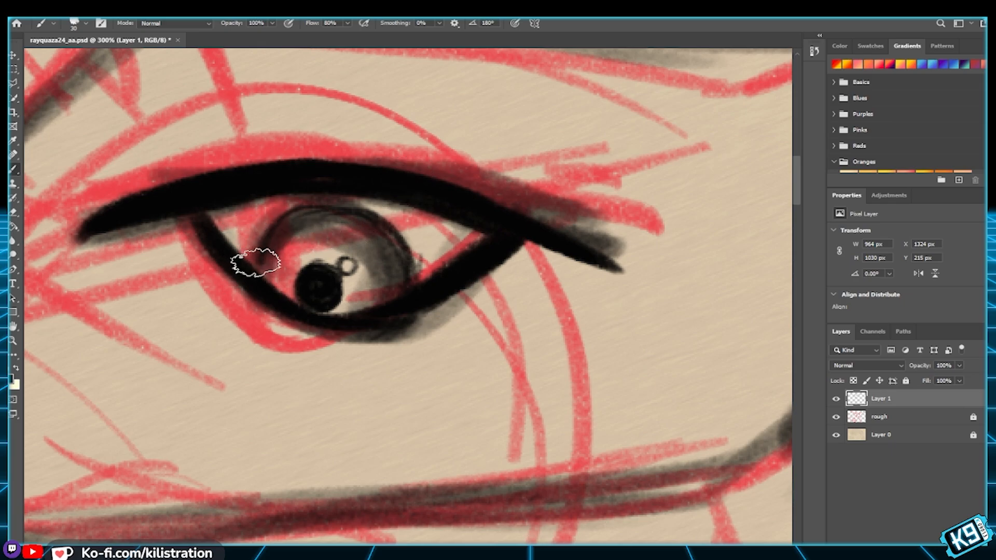
pyautogui.moveTo(256, 263); pyautogui.dragTo(318, 222)
pyautogui.moveTo(255, 233)
pyautogui.mouseDown()
pyautogui.moveTo(394, 239)
pyautogui.moveTo(327, 219)
pyautogui.moveTo(294, 212)
pyautogui.moveTo(422, 276)
pyautogui.moveTo(387, 204)
pyautogui.moveTo(402, 300)
pyautogui.mouseUp()
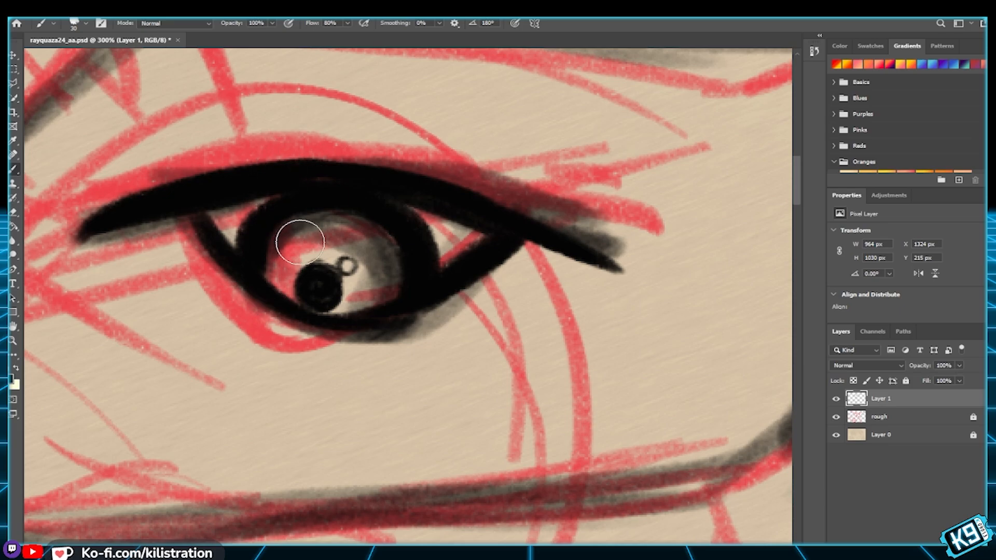
# Step: Erase the grey strokes inside the iris and fill the gaps on both sides of it with black
pyautogui.moveTo(273, 276)
pyautogui.mouseDown()
pyautogui.moveTo(295, 227)
pyautogui.moveTo(278, 268)
pyautogui.moveTo(267, 267)
pyautogui.moveTo(318, 228)
pyautogui.mouseUp()
pyautogui.moveTo(284, 269)
pyautogui.mouseDown()
pyautogui.moveTo(331, 247)
pyautogui.moveTo(297, 250)
pyautogui.moveTo(347, 243)
pyautogui.mouseUp()
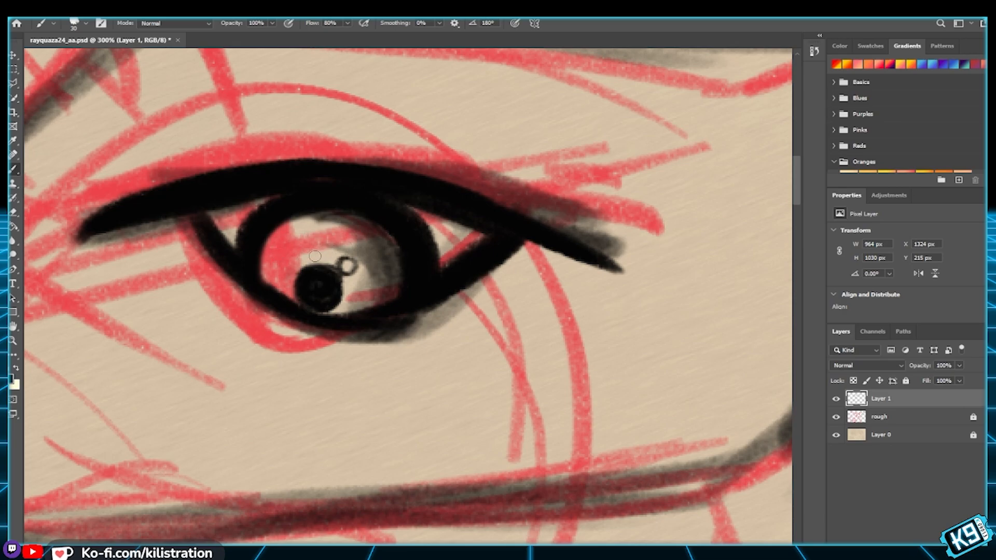
pyautogui.moveTo(326, 251)
pyautogui.mouseDown()
pyautogui.moveTo(371, 262)
pyautogui.moveTo(339, 250)
pyautogui.moveTo(362, 259)
pyautogui.moveTo(364, 277)
pyautogui.moveTo(343, 253)
pyautogui.mouseUp()
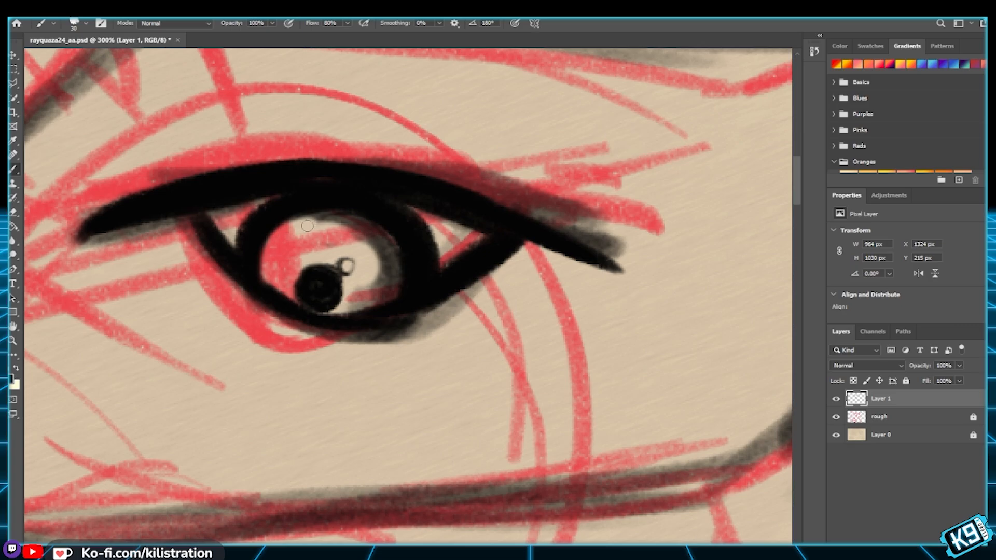
pyautogui.moveTo(307, 226); pyautogui.dragTo(373, 246)
pyautogui.moveTo(306, 223)
pyautogui.mouseDown()
pyautogui.moveTo(385, 277)
pyautogui.moveTo(350, 230)
pyautogui.moveTo(363, 230)
pyautogui.moveTo(373, 280)
pyautogui.moveTo(349, 306)
pyautogui.moveTo(381, 294)
pyautogui.moveTo(368, 294)
pyautogui.moveTo(376, 240)
pyautogui.moveTo(385, 287)
pyautogui.mouseUp()
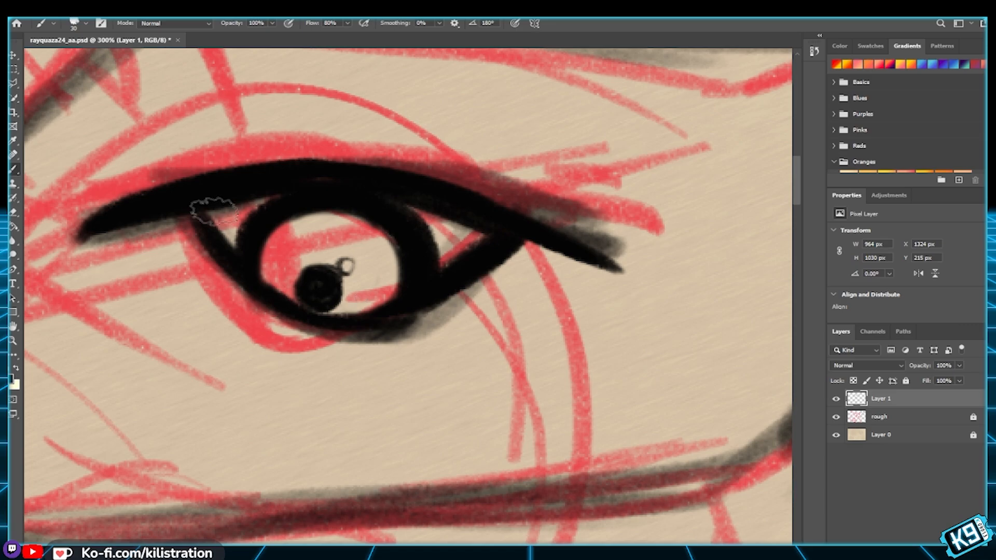
pyautogui.moveTo(436, 236)
pyautogui.mouseDown()
pyautogui.moveTo(413, 237)
pyautogui.moveTo(373, 200)
pyautogui.moveTo(410, 255)
pyautogui.moveTo(393, 228)
pyautogui.moveTo(441, 225)
pyautogui.moveTo(476, 244)
pyautogui.mouseUp()
pyautogui.moveTo(222, 222)
pyautogui.mouseDown()
pyautogui.moveTo(241, 230)
pyautogui.moveTo(216, 210)
pyautogui.moveTo(272, 205)
pyautogui.mouseUp()
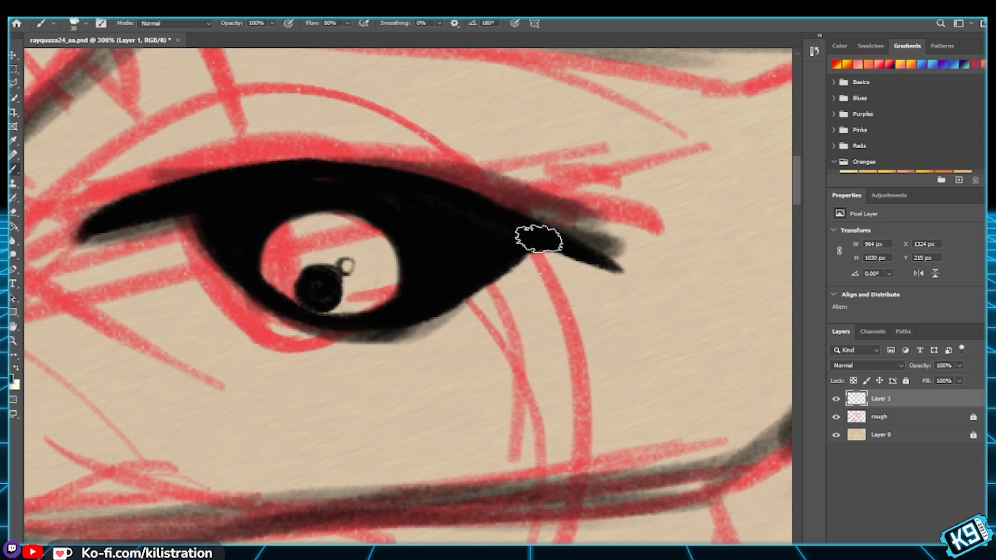
# Step: Select the inked eye with the Lasso and nudge it slightly upward
pyautogui.hotkey('ctrl', '0')
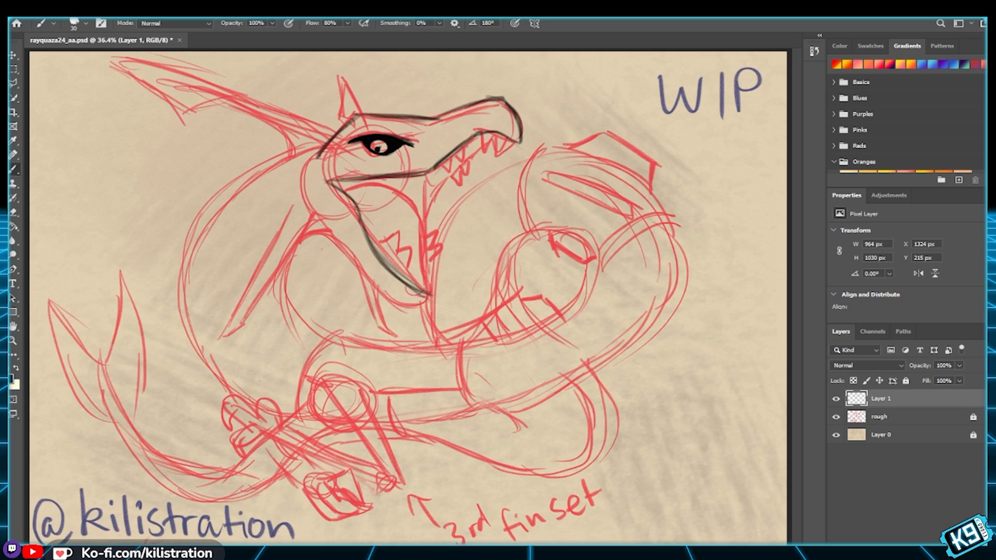
pyautogui.press('l')
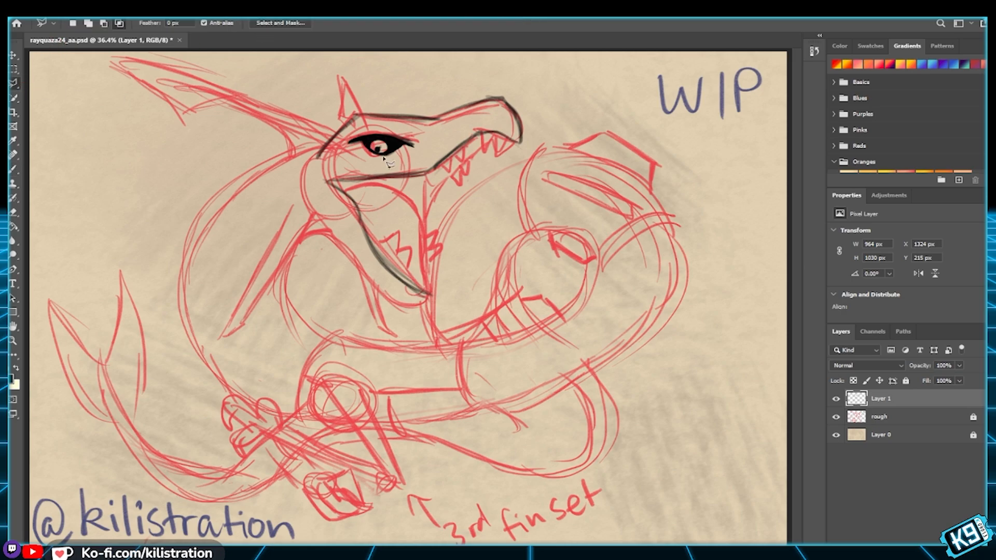
pyautogui.moveTo(365, 127)
pyautogui.mouseDown()
pyautogui.moveTo(416, 129)
pyautogui.moveTo(429, 146)
pyautogui.moveTo(393, 169)
pyautogui.moveTo(359, 166)
pyautogui.moveTo(343, 143)
pyautogui.mouseUp()
pyautogui.press('v')
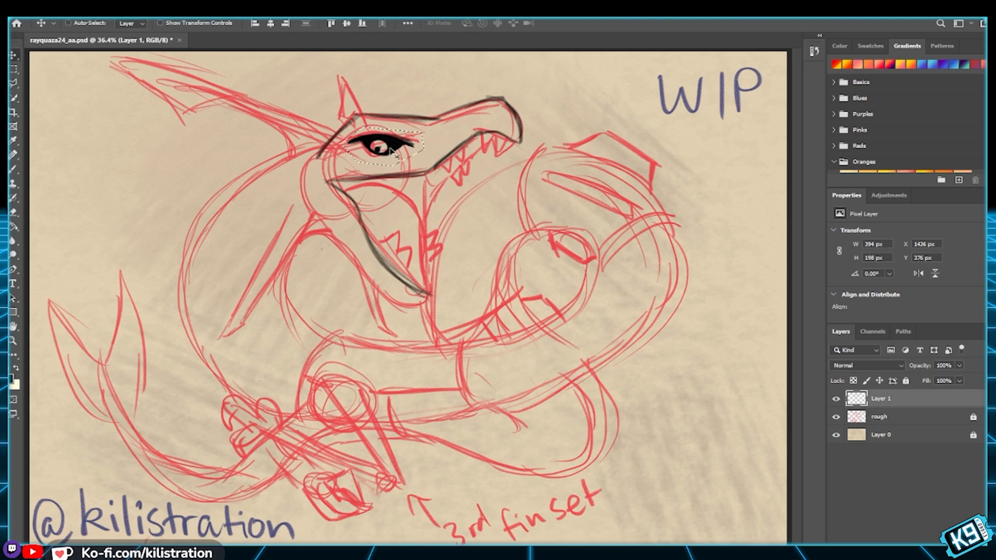
pyautogui.press('Up')
pyautogui.press('Up')
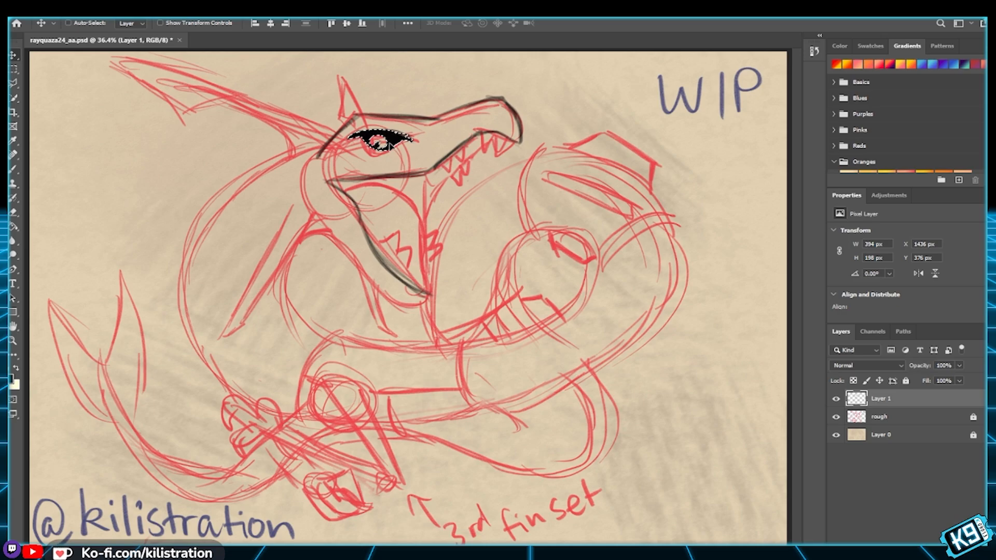
# Step: Move the selected eye slightly up and toward the snout, then deselect it
pyautogui.moveTo(391, 145); pyautogui.dragTo(393, 142)
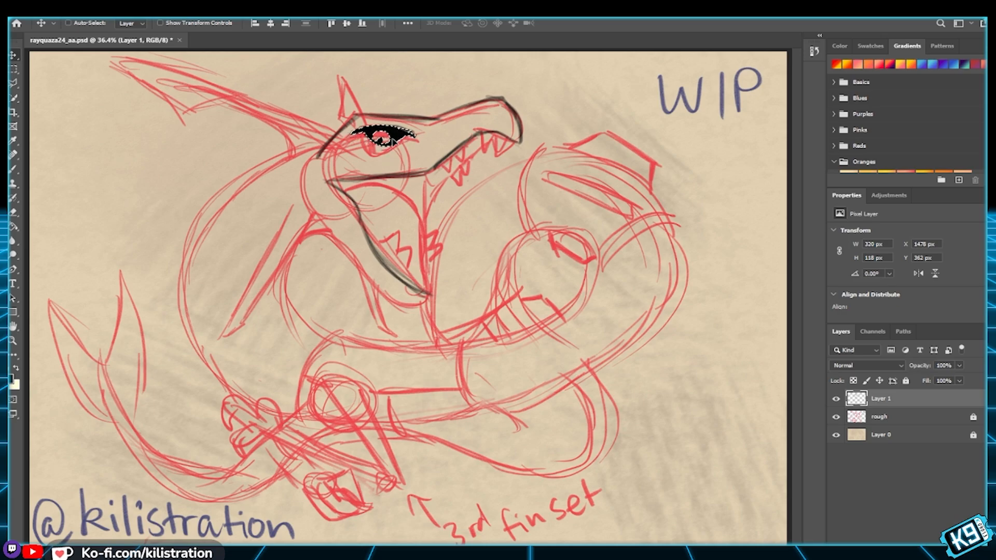
pyautogui.press('m')
pyautogui.hotkey('ctrl', 'd')
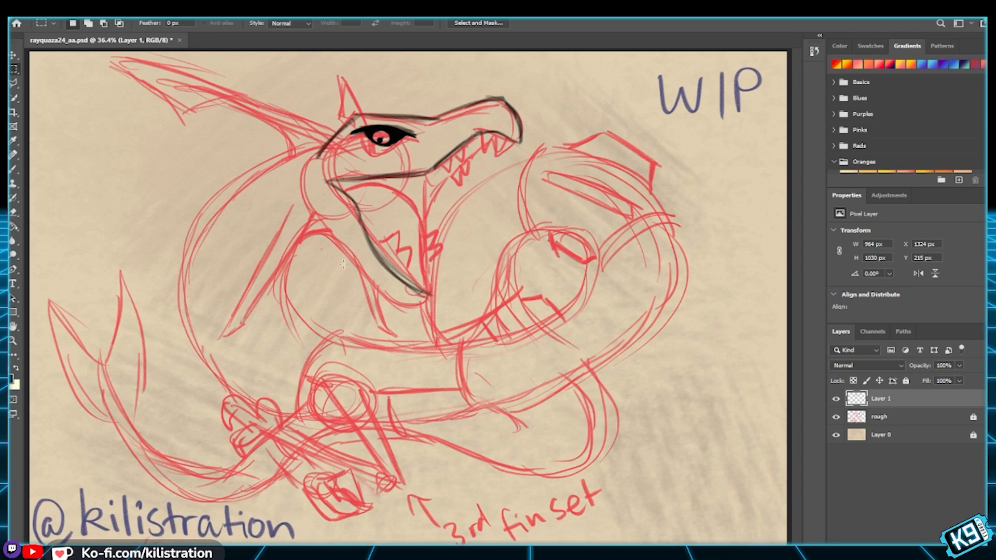
# Step: Ink the upper edge of the long horn behind the head as one straight black line with the 30 px brush
pyautogui.press('b')
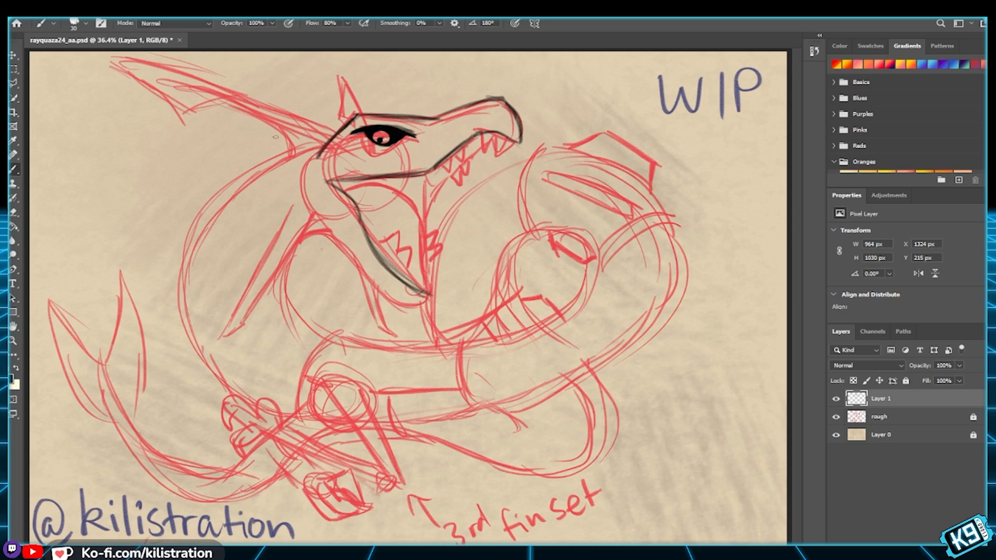
pyautogui.moveTo(119, 58); pyautogui.dragTo(262, 87)
pyautogui.hotkey('ctrl', 'z')
pyautogui.hotkey('ctrl', 'z')
pyautogui.moveTo(120, 58); pyautogui.dragTo(236, 89)
pyautogui.moveTo(167, 68); pyautogui.dragTo(334, 120)
pyautogui.hotkey('ctrl', 'z')
pyautogui.hotkey('ctrl', 'z')
pyautogui.hotkey('ctrl', 'z')
pyautogui.hotkey('ctrl', 'z')
pyautogui.hotkey('ctrl', 'z')
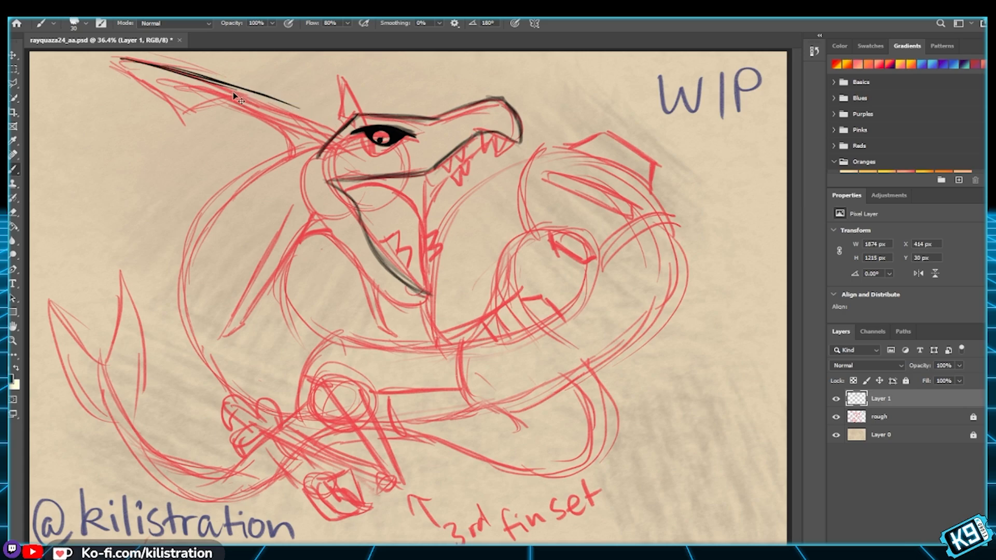
pyautogui.moveTo(181, 76); pyautogui.dragTo(210, 88)
pyautogui.moveTo(130, 60); pyautogui.dragTo(277, 109)
pyautogui.hotkey('ctrl', 'z')
pyautogui.hotkey('ctrl', 'z')
pyautogui.moveTo(130, 57); pyautogui.dragTo(309, 121)
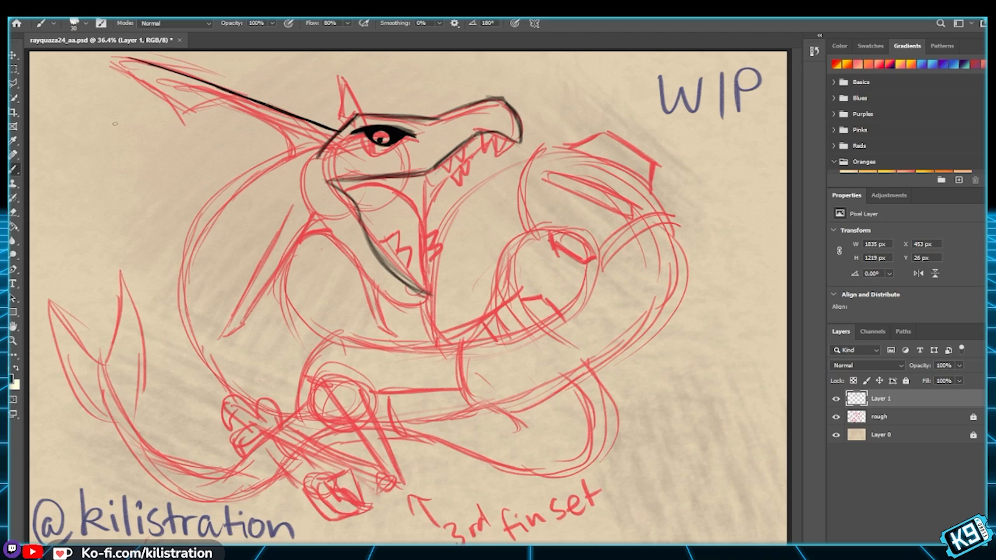
# Step: Ink the blunt tip of the long horn and its notched lower edge back to the head
pyautogui.moveTo(119, 55); pyautogui.dragTo(152, 64)
pyautogui.moveTo(119, 58); pyautogui.dragTo(179, 108)
pyautogui.moveTo(134, 72)
pyautogui.mouseDown()
pyautogui.moveTo(182, 113)
pyautogui.moveTo(259, 117)
pyautogui.mouseUp()
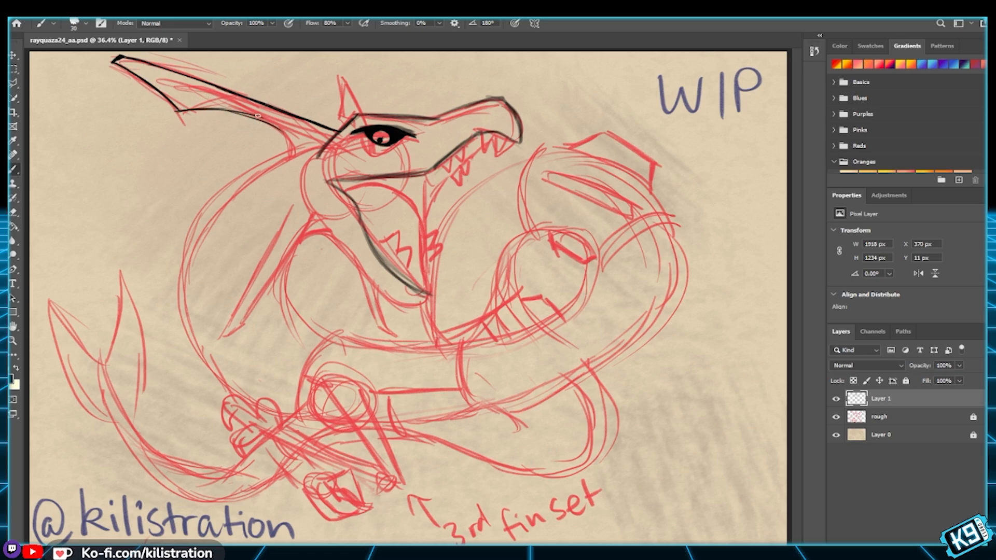
pyautogui.moveTo(275, 127); pyautogui.dragTo(309, 157)
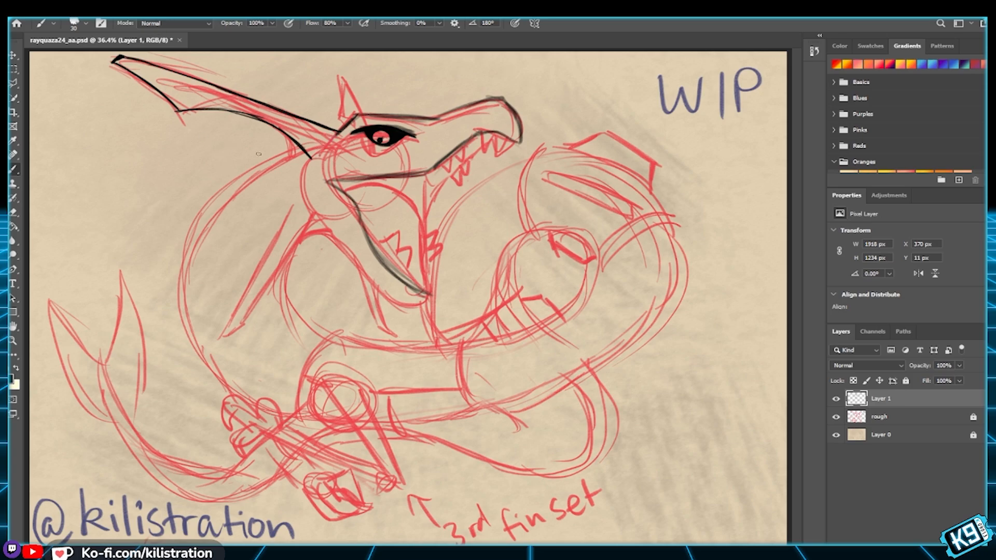
pyautogui.moveTo(301, 148); pyautogui.dragTo(213, 197)
pyautogui.moveTo(300, 148); pyautogui.dragTo(192, 220)
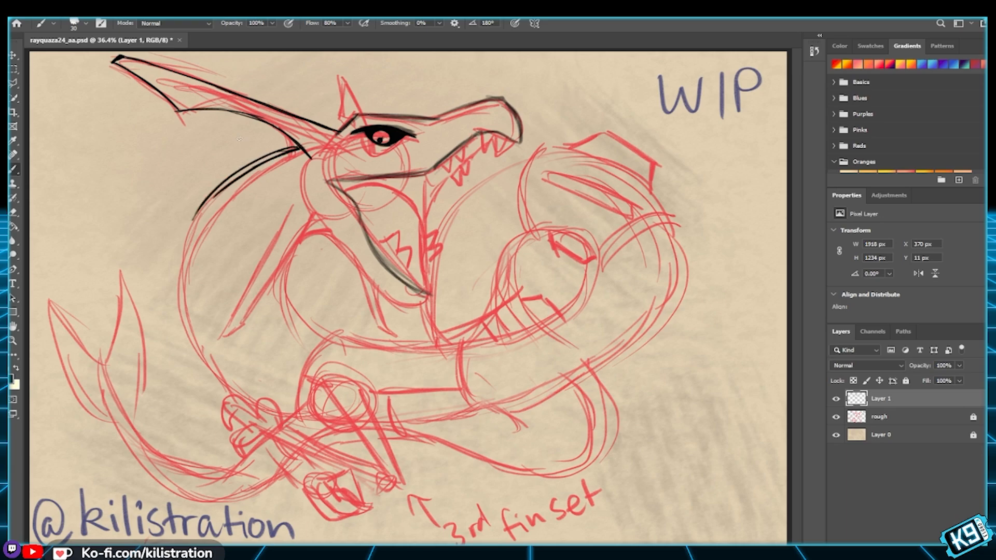
pyautogui.hotkey('ctrl', 'z')
pyautogui.hotkey('ctrl', 'z')
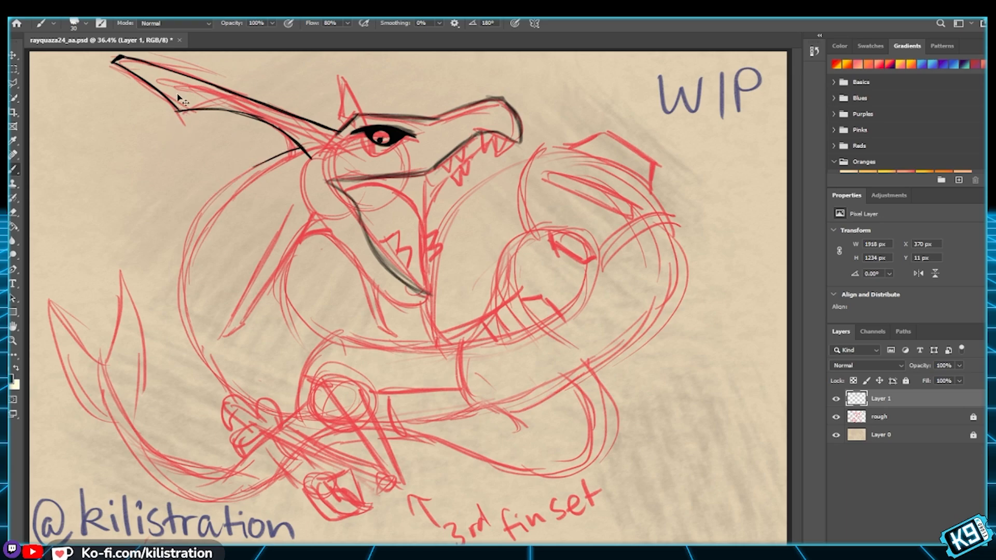
pyautogui.moveTo(300, 149); pyautogui.dragTo(191, 231)
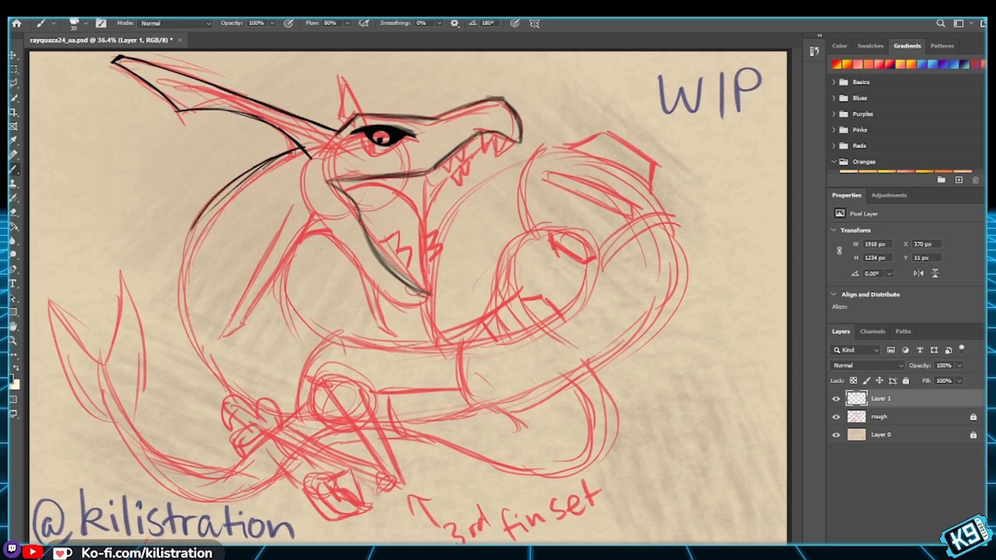
pyautogui.hotkey('ctrl', 'z')
pyautogui.hotkey('ctrl', 'z')
# Step: Ink the upper arc of the outer body curve, starting just behind the base of the long horn
pyautogui.moveTo(287, 154); pyautogui.dragTo(238, 184)
pyautogui.hotkey('ctrl', 'z')
pyautogui.moveTo(296, 151)
pyautogui.mouseDown()
pyautogui.moveTo(196, 230)
pyautogui.moveTo(178, 266)
pyautogui.mouseUp()
pyautogui.hotkey('ctrl', 'z')
pyautogui.moveTo(263, 162); pyautogui.dragTo(204, 218)
pyautogui.hotkey('ctrl', 'z')
pyautogui.moveTo(266, 161); pyautogui.dragTo(198, 231)
pyautogui.moveTo(233, 185); pyautogui.dragTo(182, 259)
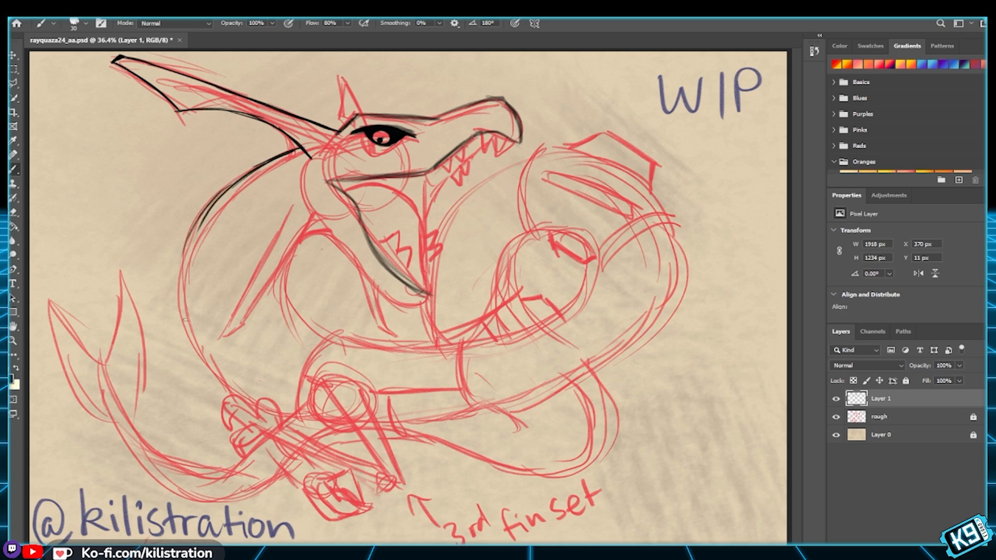
# Step: Continue the black outer body curve down the far side of the coil to the sketched claw
pyautogui.moveTo(206, 214); pyautogui.dragTo(178, 310)
pyautogui.moveTo(198, 227); pyautogui.dragTo(184, 316)
pyautogui.moveTo(185, 249); pyautogui.dragTo(201, 362)
pyautogui.moveTo(183, 283); pyautogui.dragTo(225, 392)
pyautogui.moveTo(190, 313); pyautogui.dragTo(234, 399)
pyautogui.moveTo(185, 211); pyautogui.dragTo(190, 369)
pyautogui.moveTo(184, 229); pyautogui.dragTo(177, 329)
pyautogui.moveTo(179, 254); pyautogui.dragTo(184, 330)
pyautogui.moveTo(182, 283); pyautogui.dragTo(207, 363)
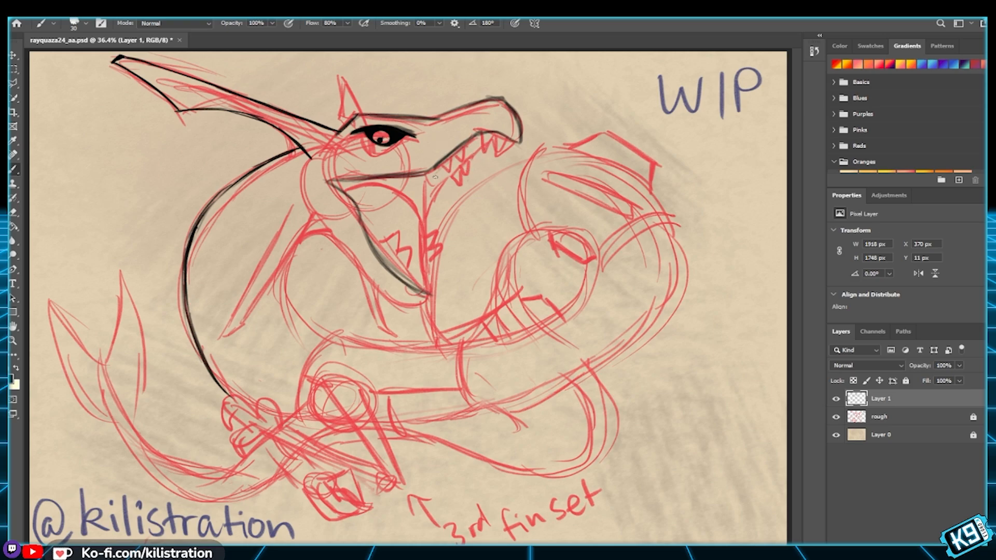
# Step: Ink the jagged rear teeth of the near upper jaw in black
pyautogui.moveTo(432, 175); pyautogui.dragTo(467, 146)
pyautogui.hotkey('ctrl', 'z')
pyautogui.hotkey('ctrl', 'z')
pyautogui.moveTo(440, 170); pyautogui.dragTo(467, 146)
pyautogui.moveTo(433, 168)
pyautogui.mouseDown()
pyautogui.moveTo(485, 132)
pyautogui.moveTo(518, 143)
pyautogui.mouseUp()
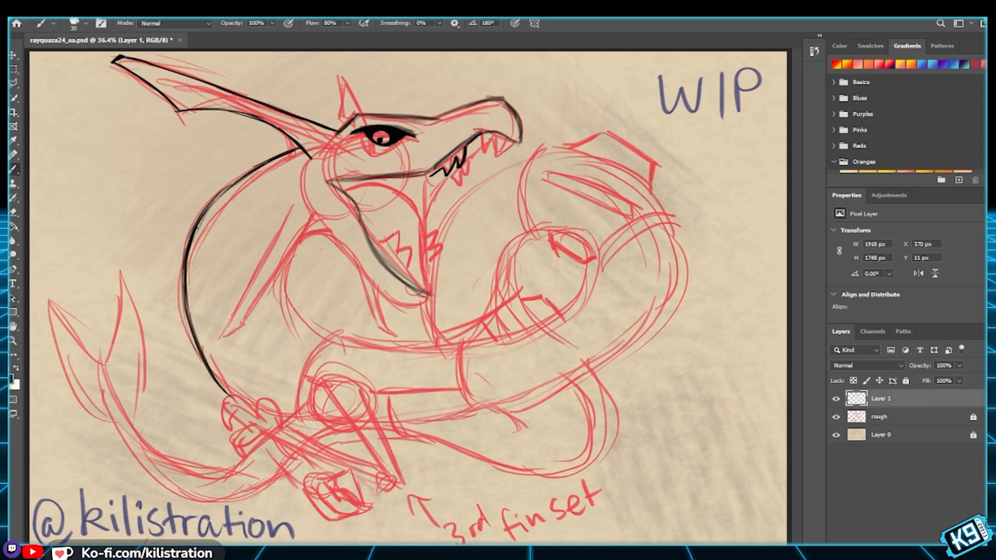
# Step: Darken the front edge of the snout and ink the pointed front fangs beneath it
pyautogui.hotkey('ctrl', '+')
pyautogui.hotkey('ctrl', '+')
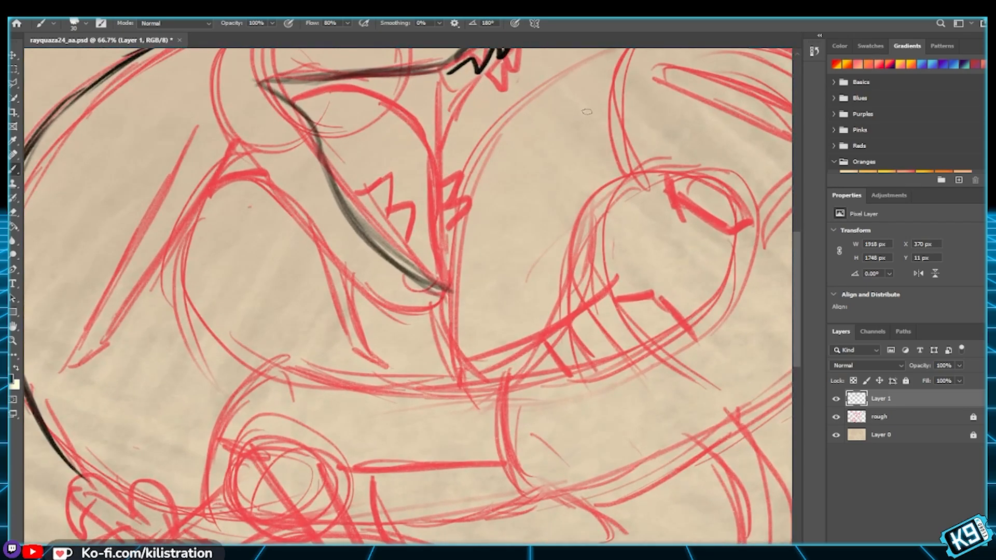
pyautogui.moveTo(586, 112); pyautogui.dragTo(420, 303)
pyautogui.moveTo(273, 262)
pyautogui.mouseDown()
pyautogui.moveTo(377, 190)
pyautogui.moveTo(397, 188)
pyautogui.mouseUp()
pyautogui.moveTo(347, 209)
pyautogui.mouseDown()
pyautogui.moveTo(401, 190)
pyautogui.moveTo(364, 196)
pyautogui.moveTo(415, 193)
pyautogui.moveTo(445, 209)
pyautogui.moveTo(429, 198)
pyautogui.moveTo(452, 204)
pyautogui.moveTo(454, 178)
pyautogui.moveTo(453, 206)
pyautogui.mouseUp()
pyautogui.hotkey('ctrl', 'z')
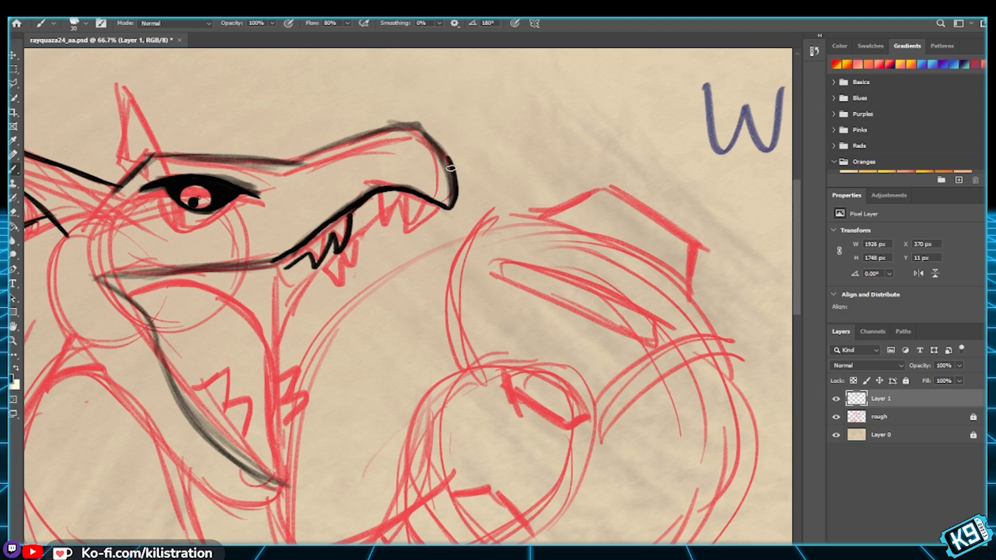
pyautogui.moveTo(384, 194)
pyautogui.mouseDown()
pyautogui.moveTo(388, 227)
pyautogui.moveTo(415, 194)
pyautogui.moveTo(387, 228)
pyautogui.moveTo(408, 192)
pyautogui.moveTo(400, 210)
pyautogui.moveTo(416, 232)
pyautogui.mouseUp()
pyautogui.hotkey('ctrl', 'z')
pyautogui.moveTo(417, 232)
pyautogui.mouseDown()
pyautogui.moveTo(440, 206)
pyautogui.moveTo(412, 203)
pyautogui.moveTo(414, 221)
pyautogui.mouseUp()
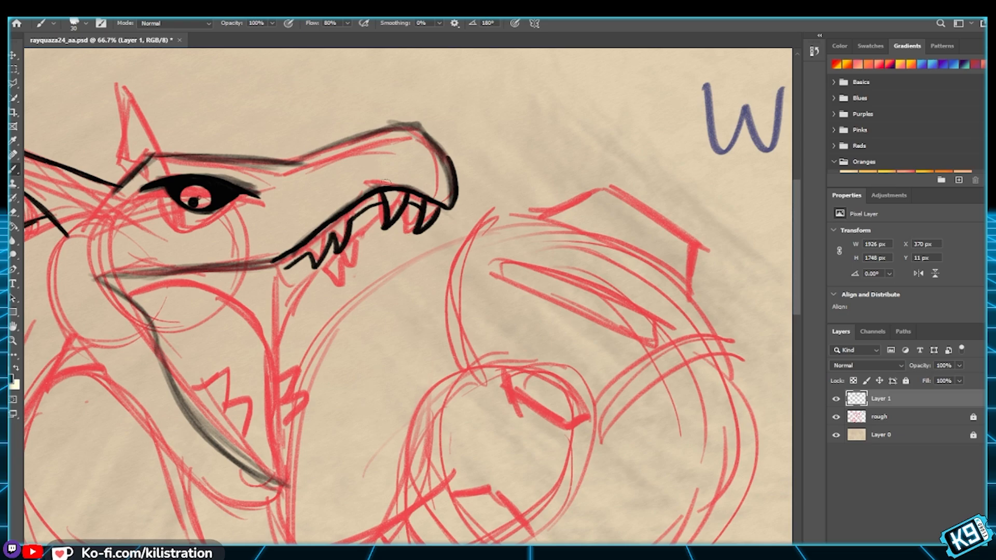
pyautogui.hotkey('ctrl', '-')
pyautogui.hotkey('ctrl', '-')
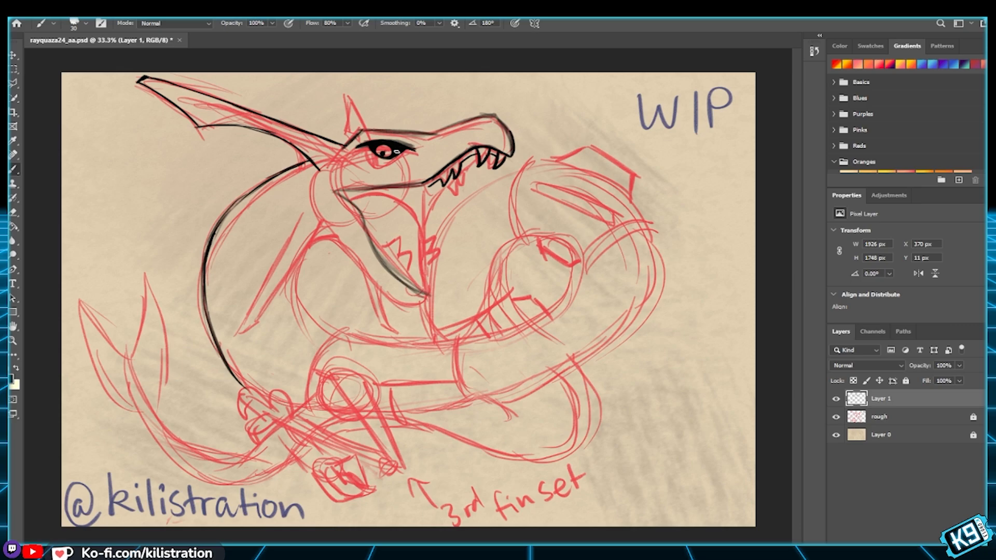
# Step: Ink the far side of the upper jaw from the front fangs back, including its two pointed teeth
pyautogui.hotkey('ctrl', '+')
pyautogui.hotkey('ctrl', '+')
pyautogui.moveTo(510, 169); pyautogui.dragTo(365, 407)
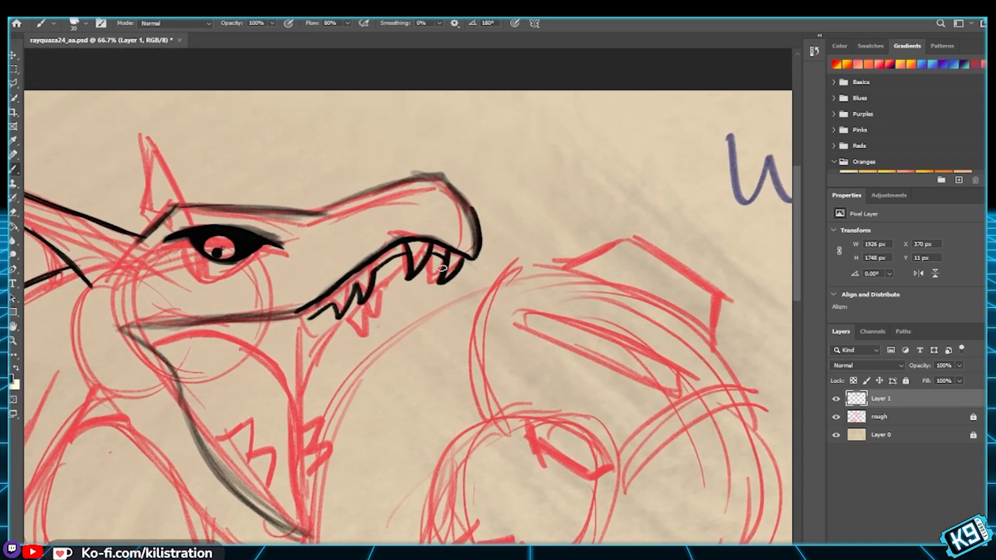
pyautogui.moveTo(441, 270)
pyautogui.mouseDown()
pyautogui.moveTo(393, 296)
pyautogui.moveTo(383, 327)
pyautogui.moveTo(376, 310)
pyautogui.moveTo(374, 328)
pyautogui.moveTo(394, 308)
pyautogui.mouseUp()
pyautogui.hotkey('ctrl', 'z')
pyautogui.hotkey('ctrl', 'z')
pyautogui.hotkey('ctrl', 'z')
pyautogui.hotkey('ctrl', 'z')
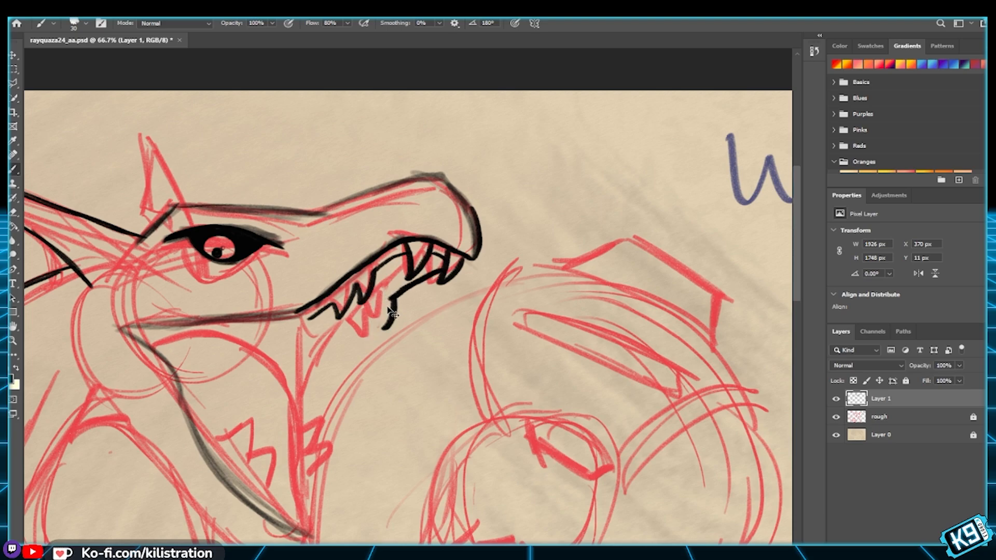
pyautogui.moveTo(393, 298)
pyautogui.mouseDown()
pyautogui.moveTo(389, 326)
pyautogui.moveTo(379, 330)
pyautogui.moveTo(374, 313)
pyautogui.moveTo(367, 324)
pyautogui.moveTo(368, 349)
pyautogui.mouseUp()
pyautogui.hotkey('ctrl', 'z')
pyautogui.moveTo(375, 310)
pyautogui.mouseDown()
pyautogui.moveTo(365, 346)
pyautogui.moveTo(294, 373)
pyautogui.mouseUp()
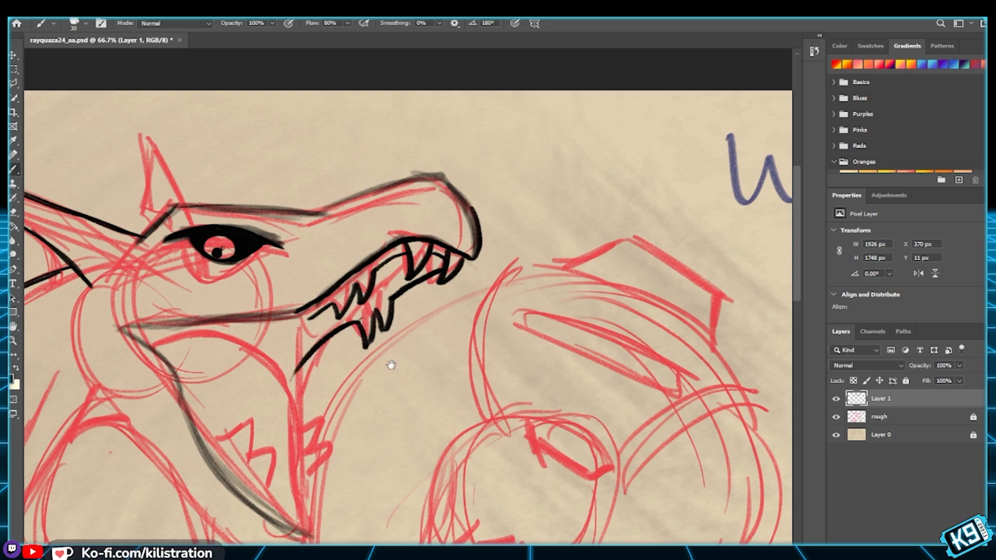
# Step: Ink the far edge of the open mouth as a long line down past the lower jaw's tip
pyautogui.moveTo(370, 377); pyautogui.dragTo(365, 306)
pyautogui.moveTo(300, 285); pyautogui.dragTo(297, 441)
pyautogui.hotkey('ctrl', 'z')
pyautogui.moveTo(300, 283)
pyautogui.mouseDown()
pyautogui.moveTo(293, 351)
pyautogui.moveTo(311, 499)
pyautogui.mouseUp()
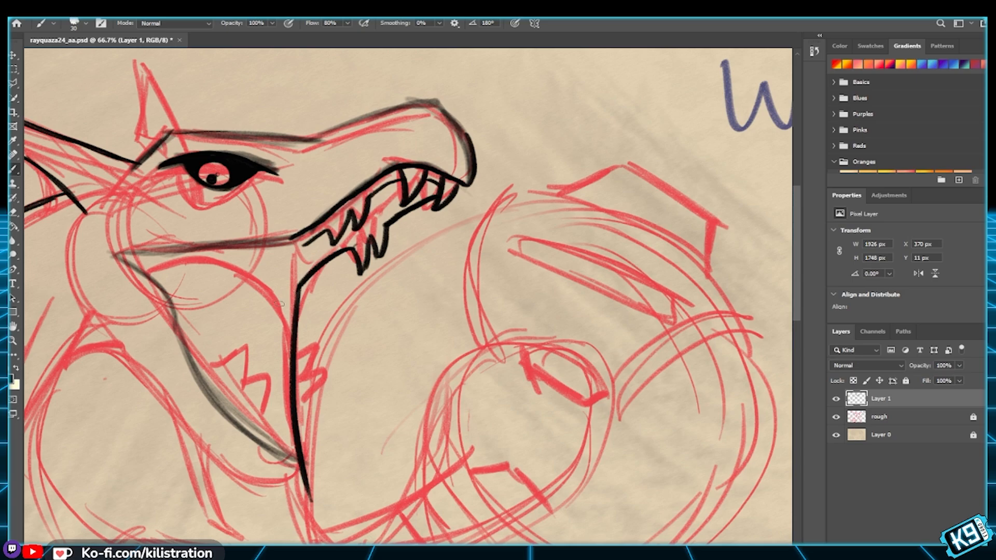
# Step: Ink the near mouth line back to the mouth corner and the lower jaw's outer edge down to its tip
pyautogui.moveTo(280, 394)
pyautogui.mouseDown()
pyautogui.moveTo(333, 314)
pyautogui.moveTo(330, 327)
pyautogui.mouseUp()
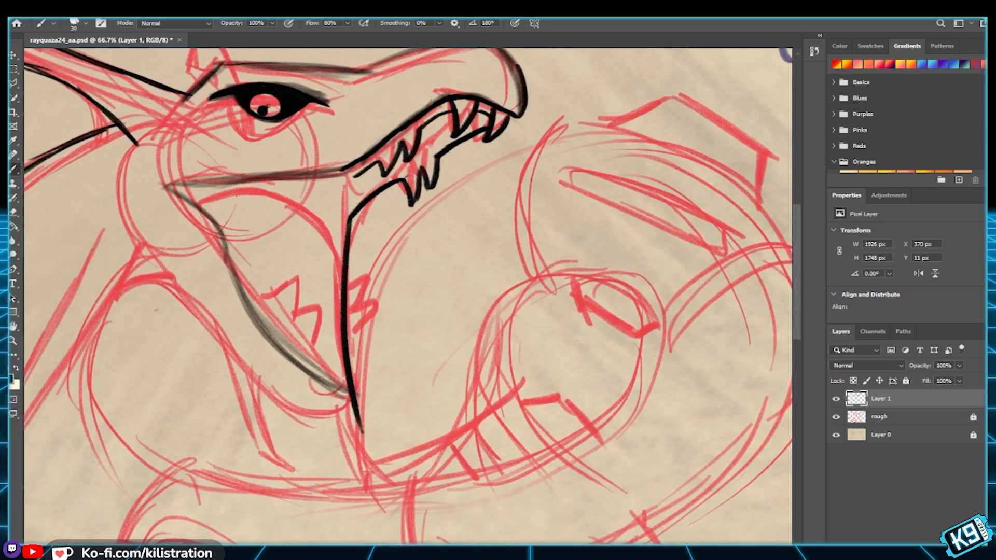
pyautogui.moveTo(239, 362)
pyautogui.mouseDown()
pyautogui.moveTo(330, 393)
pyautogui.moveTo(338, 426)
pyautogui.mouseUp()
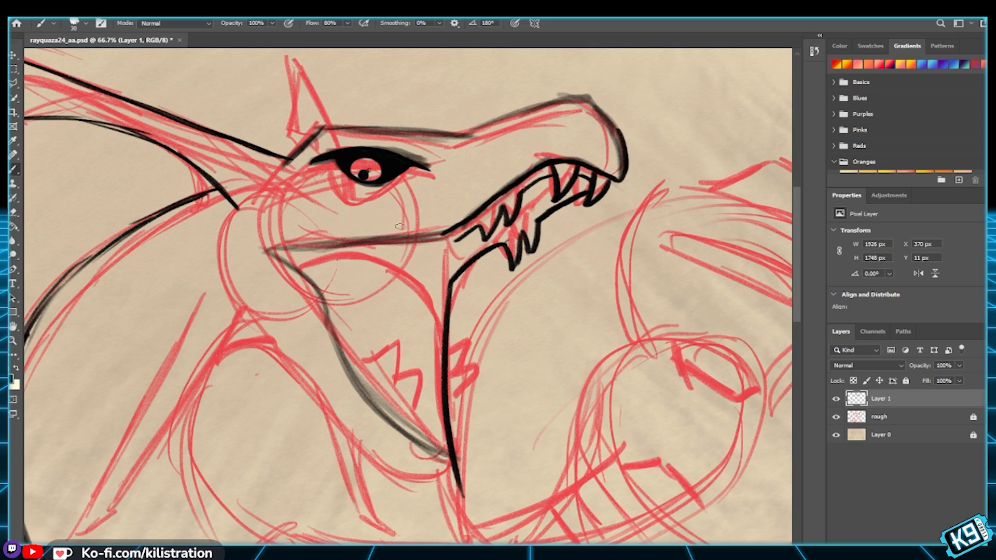
pyautogui.moveTo(473, 215); pyautogui.dragTo(332, 244)
pyautogui.moveTo(456, 224)
pyautogui.mouseDown()
pyautogui.moveTo(267, 253)
pyautogui.moveTo(312, 283)
pyautogui.moveTo(397, 434)
pyautogui.mouseUp()
pyautogui.moveTo(361, 385)
pyautogui.mouseDown()
pyautogui.moveTo(394, 434)
pyautogui.moveTo(476, 486)
pyautogui.mouseUp()
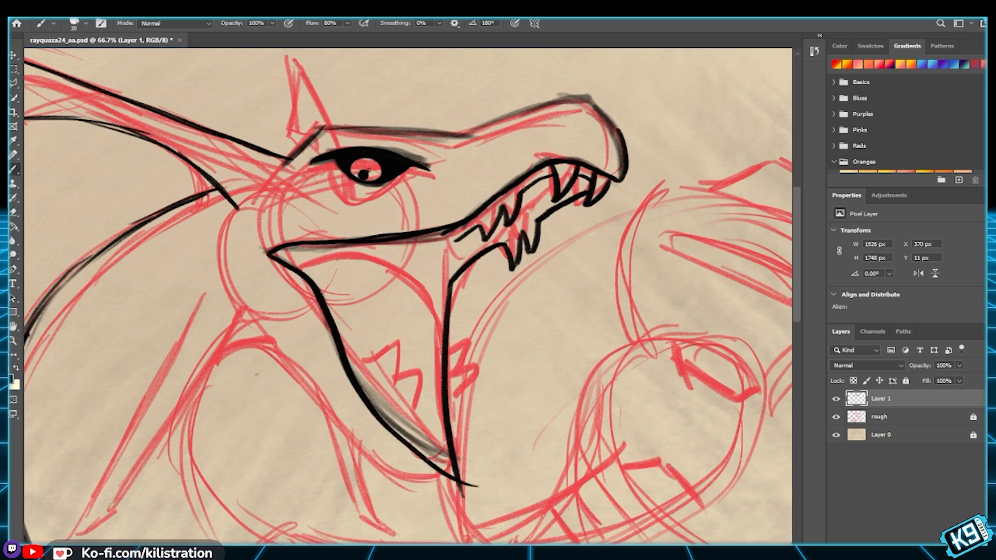
pyautogui.hotkey('ctrl', 'z')
pyautogui.moveTo(361, 386)
pyautogui.mouseDown()
pyautogui.moveTo(457, 463)
pyautogui.moveTo(495, 471)
pyautogui.mouseUp()
pyautogui.hotkey('ctrl', 'z')
pyautogui.moveTo(361, 390); pyautogui.dragTo(476, 474)
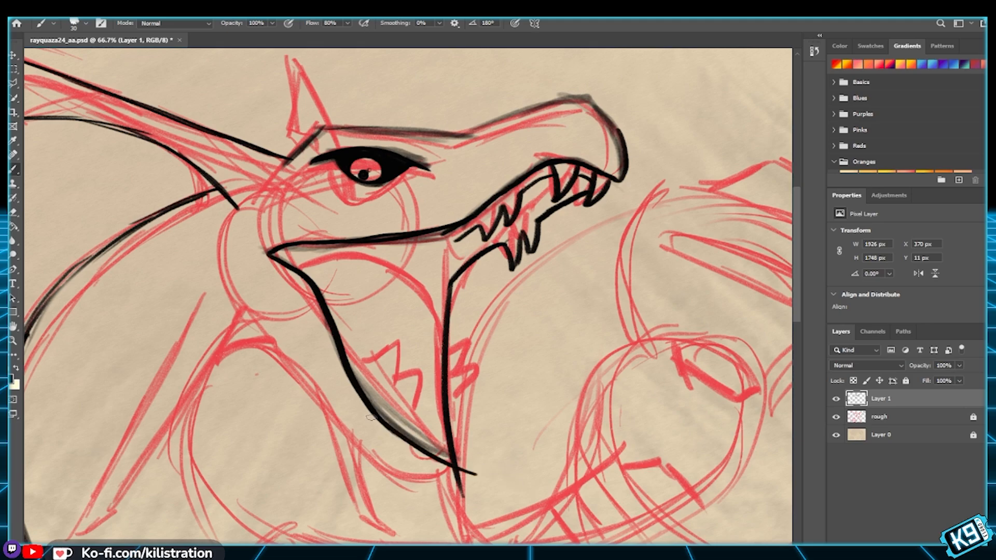
# Step: Ink the inner lip lines running from the mouth corner along the upper jaw and down the lower jaw
pyautogui.moveTo(297, 255); pyautogui.dragTo(448, 229)
pyautogui.hotkey('ctrl', 'z')
pyautogui.moveTo(296, 255); pyautogui.dragTo(433, 245)
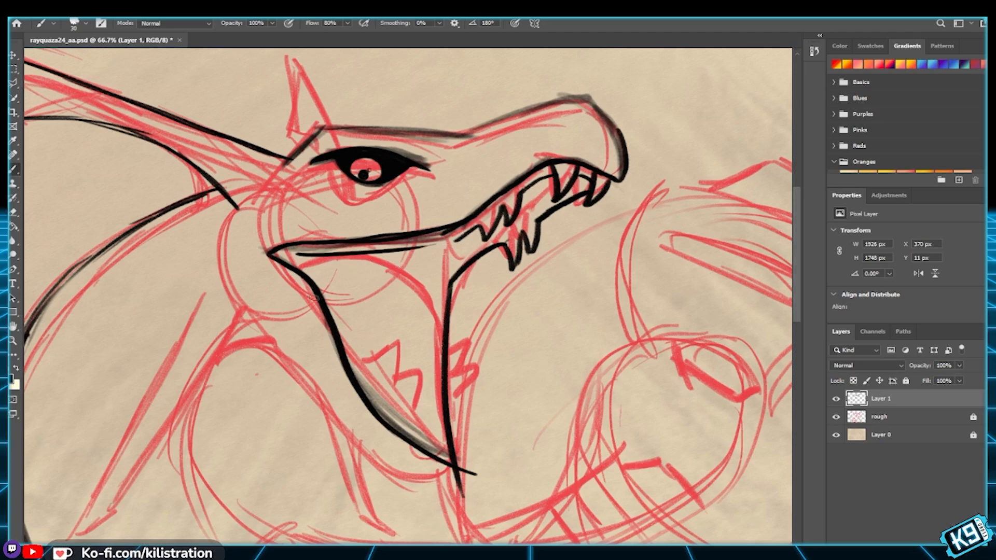
pyautogui.moveTo(308, 258); pyautogui.dragTo(358, 356)
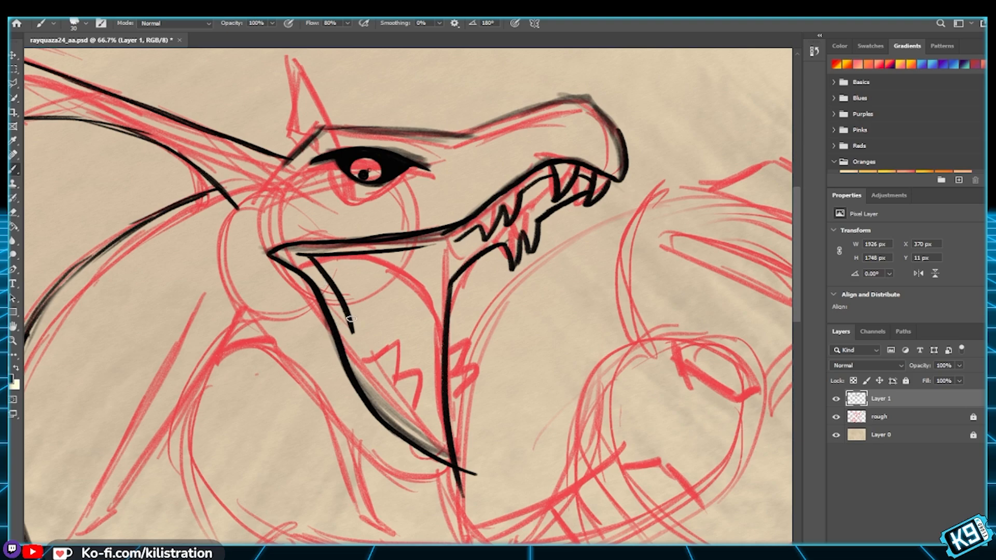
# Step: Ink the lower jaw's jagged teeth and continue its inner lip line to the jaw tip
pyautogui.moveTo(353, 331)
pyautogui.mouseDown()
pyautogui.moveTo(361, 364)
pyautogui.moveTo(392, 347)
pyautogui.mouseUp()
pyautogui.hotkey('ctrl', 'z')
pyautogui.moveTo(363, 364)
pyautogui.mouseDown()
pyautogui.moveTo(384, 357)
pyautogui.moveTo(374, 388)
pyautogui.moveTo(390, 395)
pyautogui.moveTo(410, 379)
pyautogui.moveTo(402, 414)
pyautogui.moveTo(399, 380)
pyautogui.moveTo(390, 412)
pyautogui.moveTo(451, 455)
pyautogui.mouseUp()
pyautogui.hotkey('ctrl', 'z')
pyautogui.hotkey('ctrl', 'z')
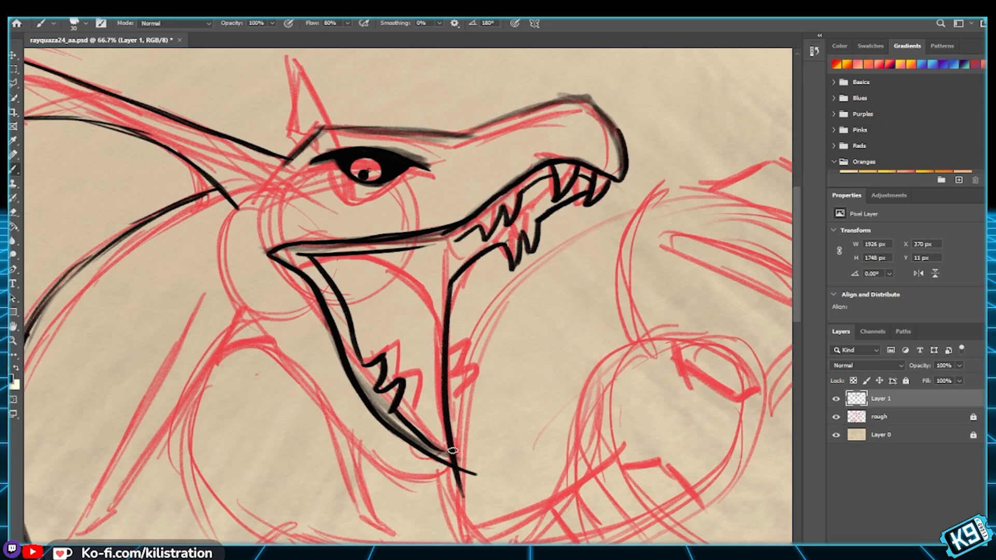
pyautogui.moveTo(405, 419); pyautogui.dragTo(456, 461)
pyautogui.hotkey('ctrl', 'z')
pyautogui.moveTo(390, 408); pyautogui.dragTo(464, 459)
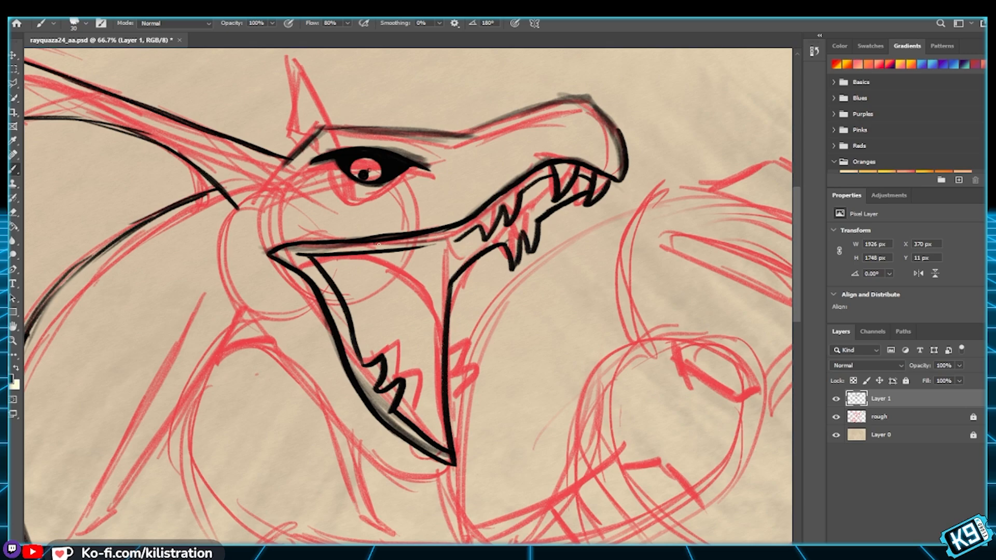
# Step: Remove the inked rear teeth of the near upper jaw
pyautogui.hotkey('ctrl', 'z')
pyautogui.hotkey('ctrl', 'z')
pyautogui.hotkey('ctrl', 'z')
pyautogui.hotkey('ctrl', 'z')
pyautogui.hotkey('ctrl', 'z')
pyautogui.hotkey('ctrl', 'z')
pyautogui.hotkey('ctrl', 'z')
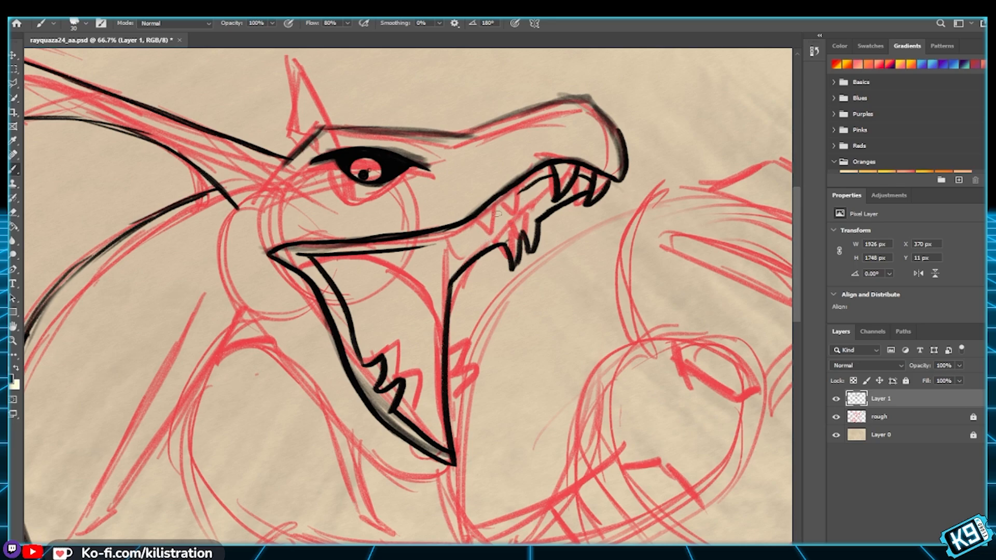
# Step: Extend the upper inner lip line forward and redraw the rear upper teeth as smaller jagged points
pyautogui.moveTo(407, 251)
pyautogui.mouseDown()
pyautogui.moveTo(473, 232)
pyautogui.moveTo(450, 244)
pyautogui.moveTo(461, 231)
pyautogui.moveTo(486, 231)
pyautogui.mouseUp()
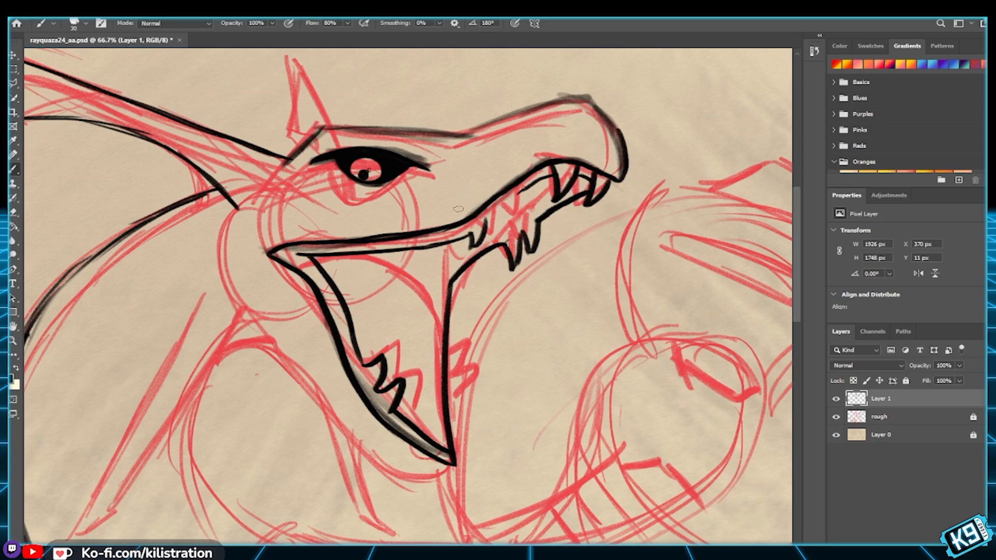
pyautogui.hotkey('ctrl', 'z')
pyautogui.moveTo(472, 239)
pyautogui.mouseDown()
pyautogui.moveTo(484, 216)
pyautogui.moveTo(495, 223)
pyautogui.moveTo(486, 220)
pyautogui.moveTo(512, 206)
pyautogui.moveTo(473, 234)
pyautogui.moveTo(473, 246)
pyautogui.moveTo(488, 216)
pyautogui.moveTo(490, 232)
pyautogui.moveTo(506, 207)
pyautogui.moveTo(531, 198)
pyautogui.moveTo(508, 204)
pyautogui.mouseUp()
pyautogui.hotkey('ctrl', 'z')
pyautogui.hotkey('ctrl', 'z')
pyautogui.hotkey('ctrl', 'z')
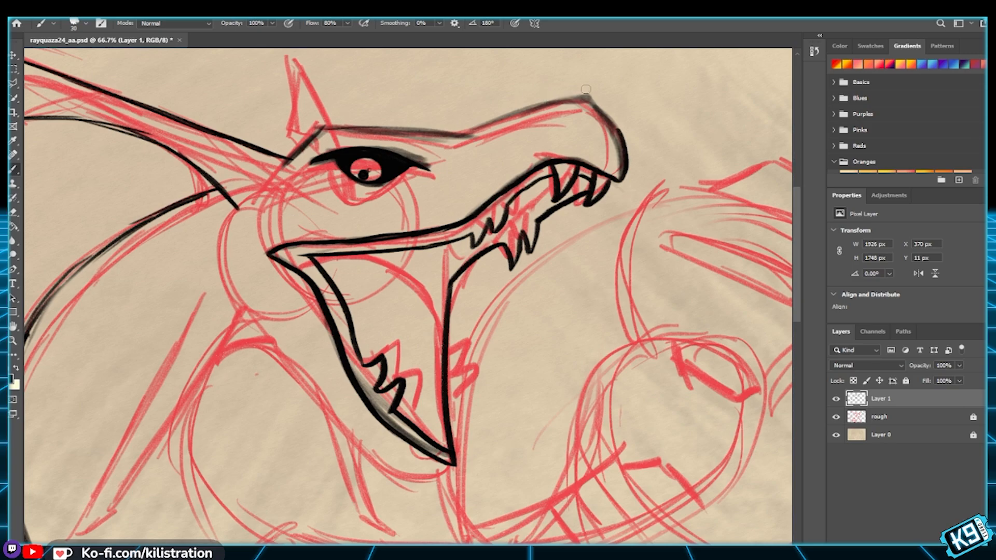
# Step: Clean up the grey edge above the eye and ink the forehead and top of the snout in solid black
pyautogui.moveTo(367, 137)
pyautogui.mouseDown()
pyautogui.moveTo(478, 146)
pyautogui.moveTo(397, 147)
pyautogui.moveTo(431, 157)
pyautogui.moveTo(413, 151)
pyautogui.mouseUp()
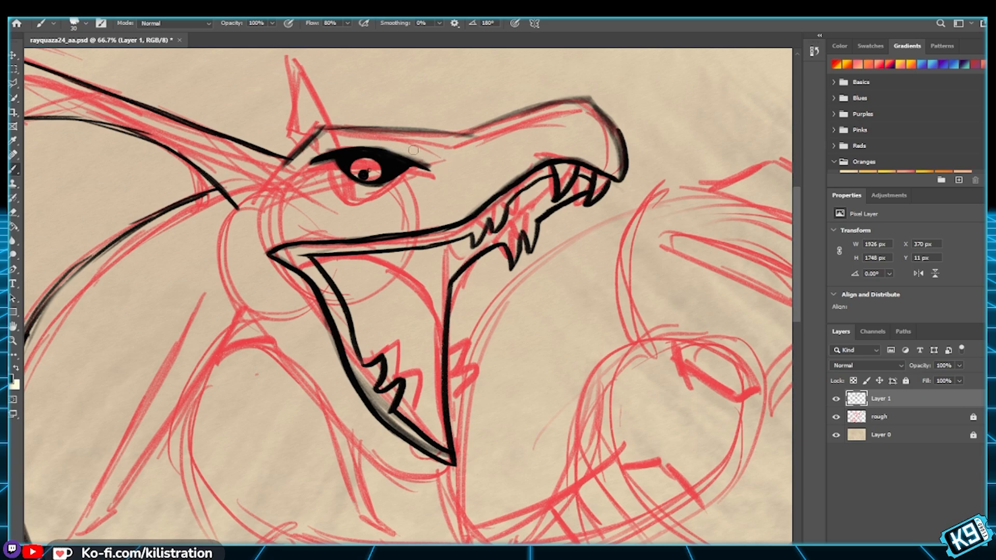
pyautogui.moveTo(289, 158)
pyautogui.mouseDown()
pyautogui.moveTo(320, 126)
pyautogui.moveTo(539, 125)
pyautogui.mouseUp()
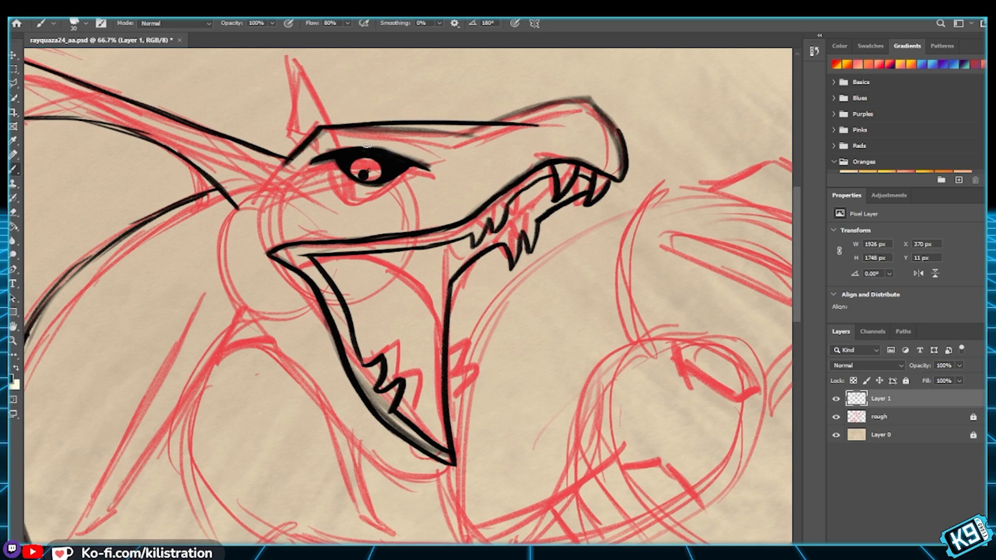
pyautogui.hotkey('ctrl', 'z')
pyautogui.hotkey('ctrl', 'shift', 'z')
pyautogui.hotkey('ctrl', 'z')
pyautogui.moveTo(320, 126); pyautogui.dragTo(508, 134)
pyautogui.hotkey('ctrl', 'z')
pyautogui.moveTo(323, 126)
pyautogui.mouseDown()
pyautogui.moveTo(498, 136)
pyautogui.moveTo(597, 97)
pyautogui.mouseUp()
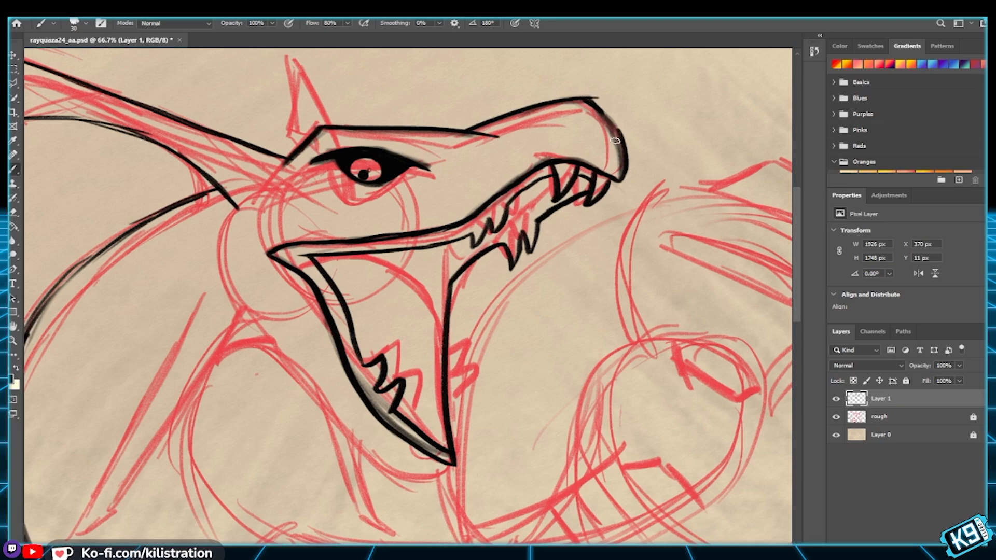
# Step: Ink the rounded front of the snout down to the upper lip and clean up stray strokes along its top
pyautogui.moveTo(587, 99); pyautogui.dragTo(623, 155)
pyautogui.hotkey('ctrl', 'z')
pyautogui.moveTo(602, 117); pyautogui.dragTo(623, 179)
pyautogui.moveTo(501, 138); pyautogui.dragTo(456, 142)
pyautogui.moveTo(576, 108)
pyautogui.mouseDown()
pyautogui.moveTo(620, 156)
pyautogui.moveTo(610, 162)
pyautogui.mouseUp()
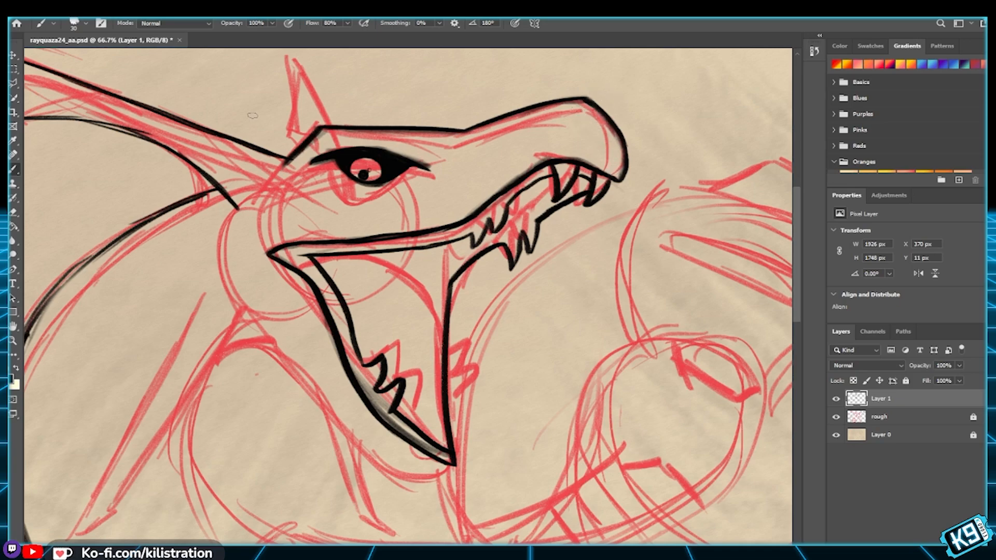
# Step: Ink both edges of the small pointed horn on top of the head, above the eye
pyautogui.scroll(5, 315, 212)
pyautogui.hscroll(-3, 314, 212)
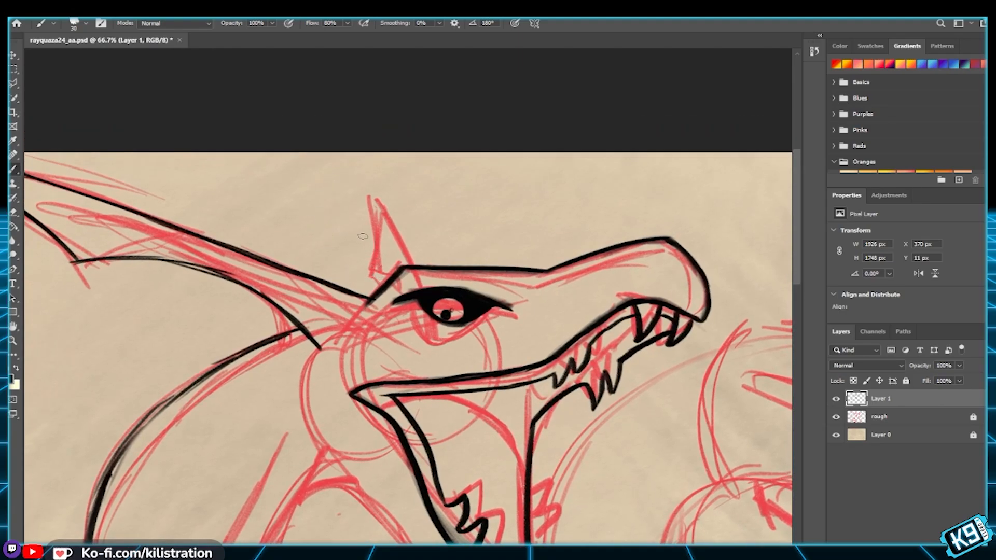
pyautogui.moveTo(367, 217)
pyautogui.mouseDown()
pyautogui.moveTo(370, 198)
pyautogui.moveTo(364, 224)
pyautogui.moveTo(386, 282)
pyautogui.mouseUp()
pyautogui.moveTo(371, 197); pyautogui.dragTo(421, 267)
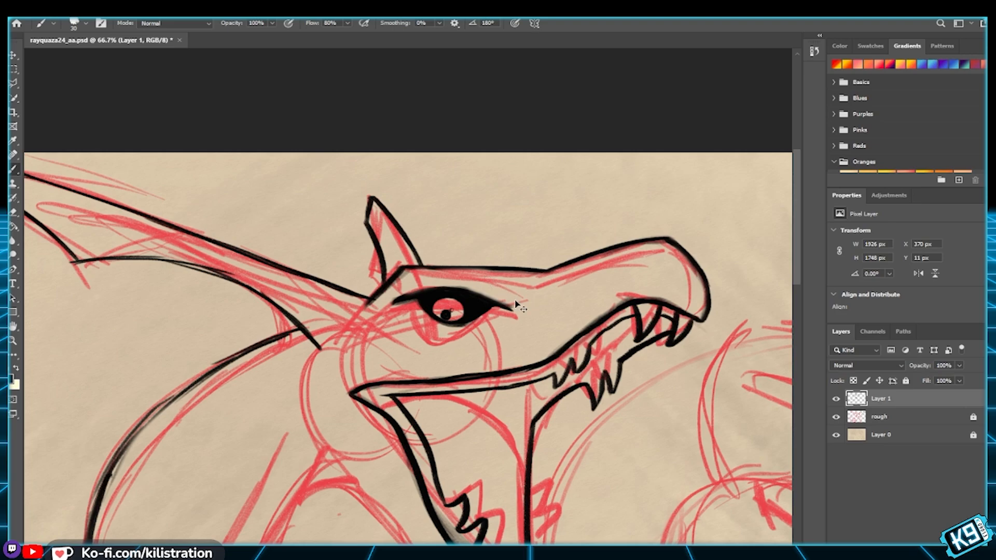
# Step: Set the brush size to 15 and ink a thin second line inside the lower jaw's front edge, ending at the jaw tip
pyautogui.hotkey('ctrl', '0')
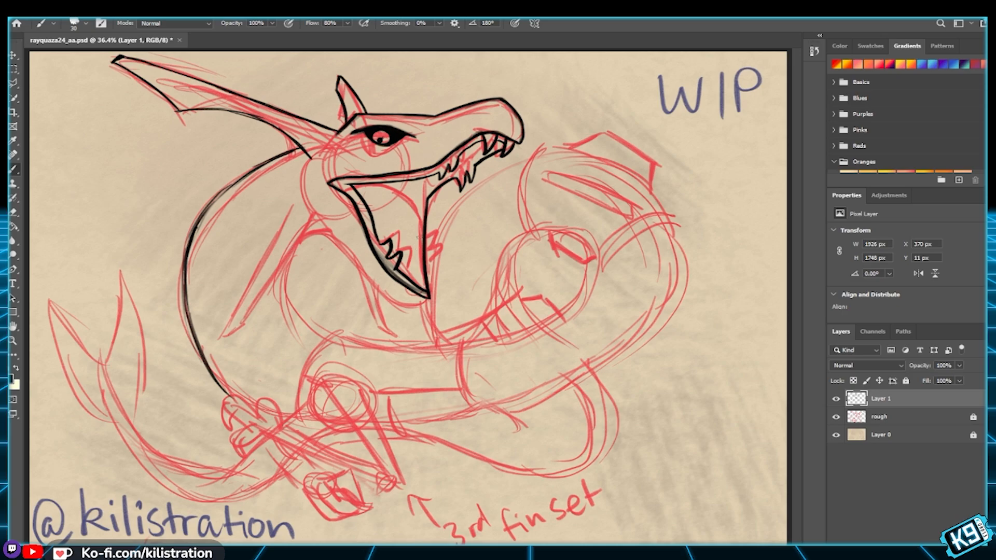
pyautogui.scroll(3, 429, 236)
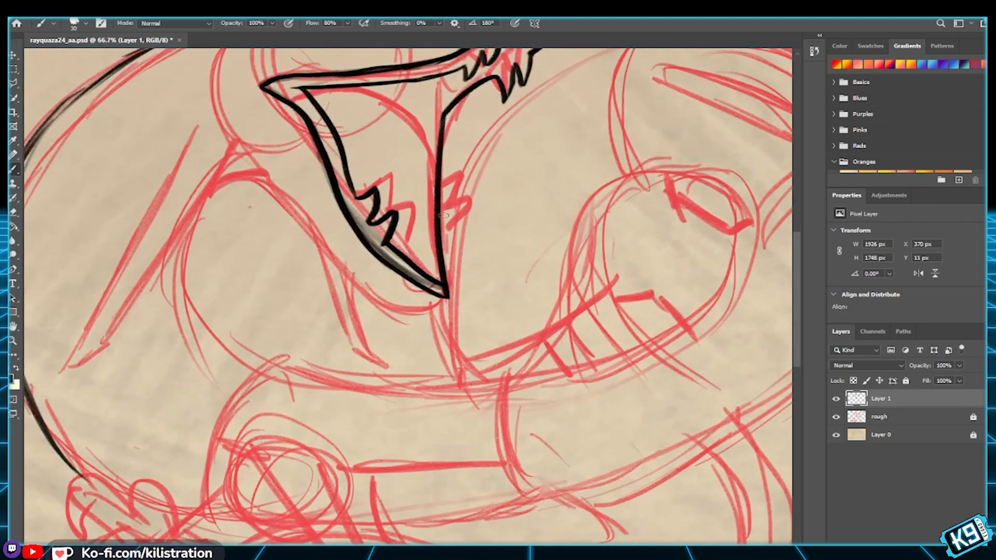
pyautogui.moveTo(503, 168)
pyautogui.mouseDown()
pyautogui.moveTo(506, 204)
pyautogui.moveTo(504, 196)
pyautogui.mouseUp()
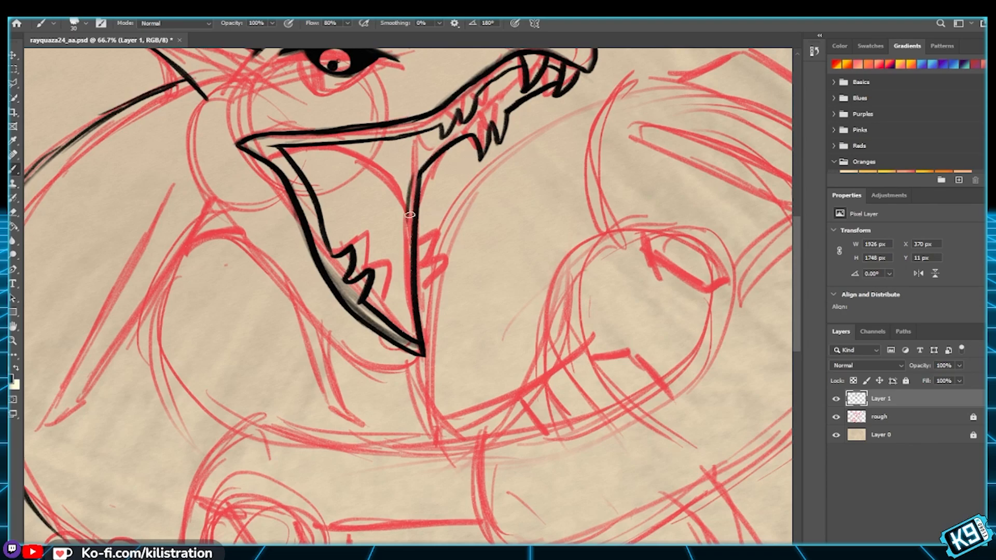
pyautogui.press('[')
pyautogui.press('[')
pyautogui.press('[')
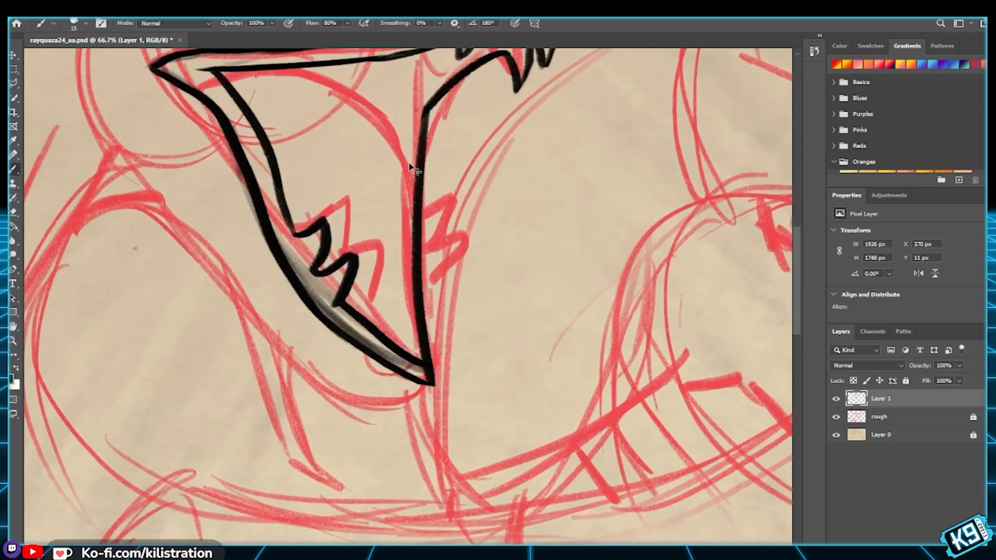
pyautogui.hotkey('ctrl', '+')
pyautogui.moveTo(414, 109); pyautogui.dragTo(409, 205)
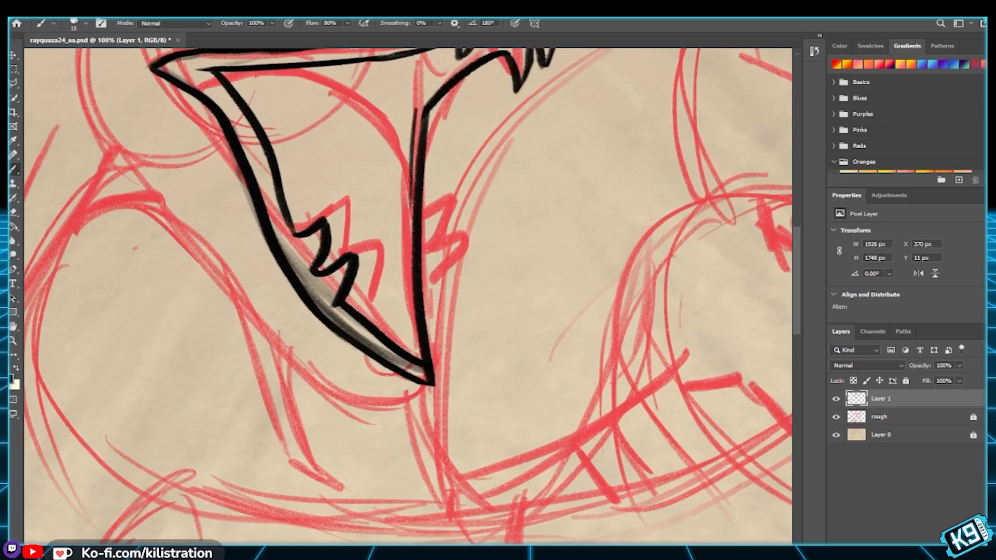
pyautogui.hotkey('ctrl', 'z')
pyautogui.moveTo(414, 107); pyautogui.dragTo(404, 258)
pyautogui.hotkey('ctrl', 'z')
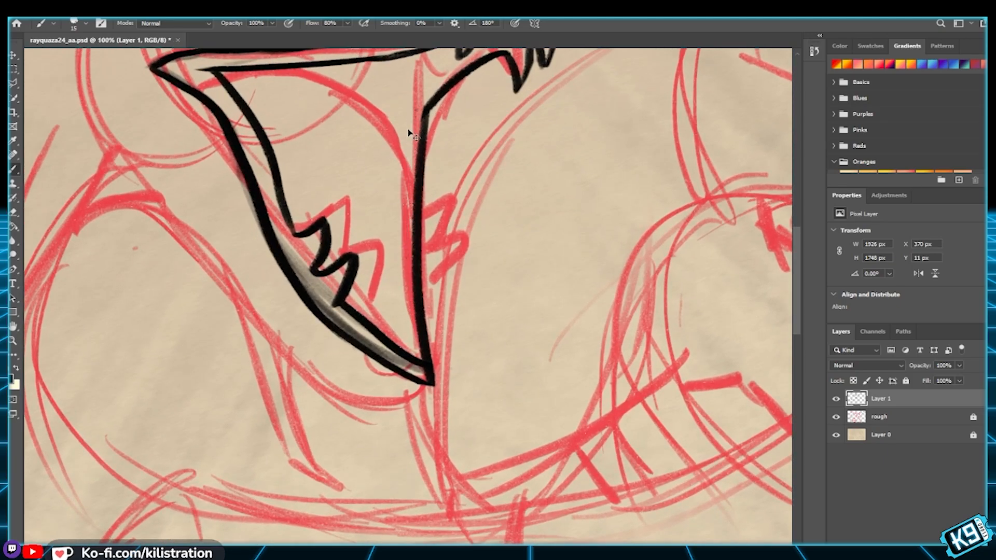
pyautogui.moveTo(414, 110); pyautogui.dragTo(406, 330)
pyautogui.hotkey('ctrl', 'z')
pyautogui.moveTo(415, 109)
pyautogui.mouseDown()
pyautogui.moveTo(401, 264)
pyautogui.moveTo(428, 383)
pyautogui.mouseUp()
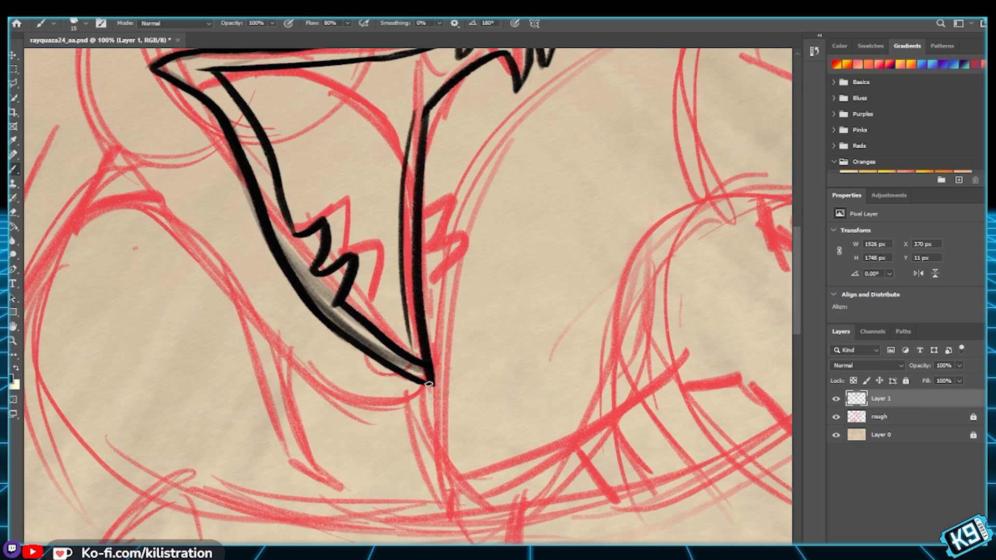
pyautogui.moveTo(408, 338); pyautogui.dragTo(418, 365)
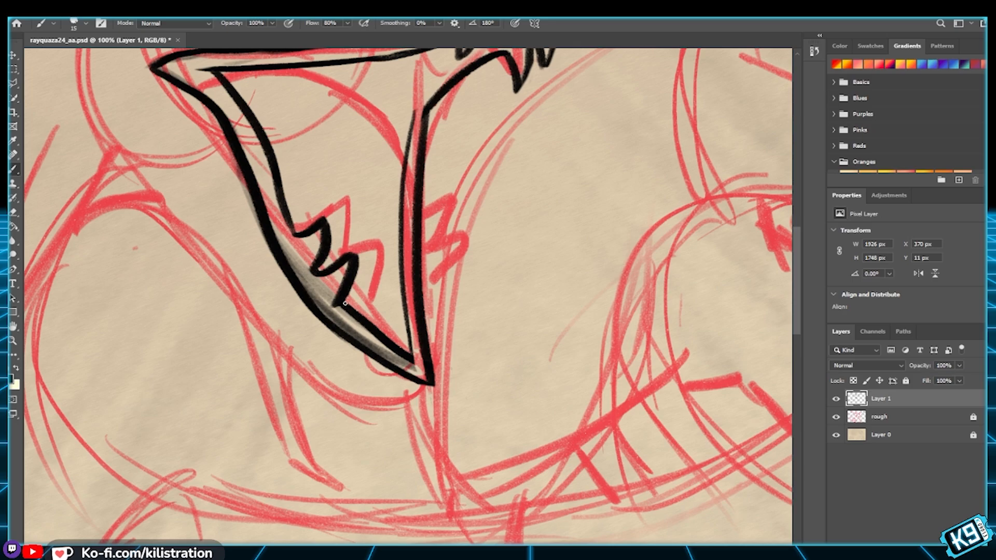
# Step: Erase the grey smudging between the lower jaw's inner and outer lines, down to the jaw tip
pyautogui.moveTo(275, 233); pyautogui.dragTo(332, 316)
pyautogui.moveTo(310, 267); pyautogui.dragTo(394, 352)
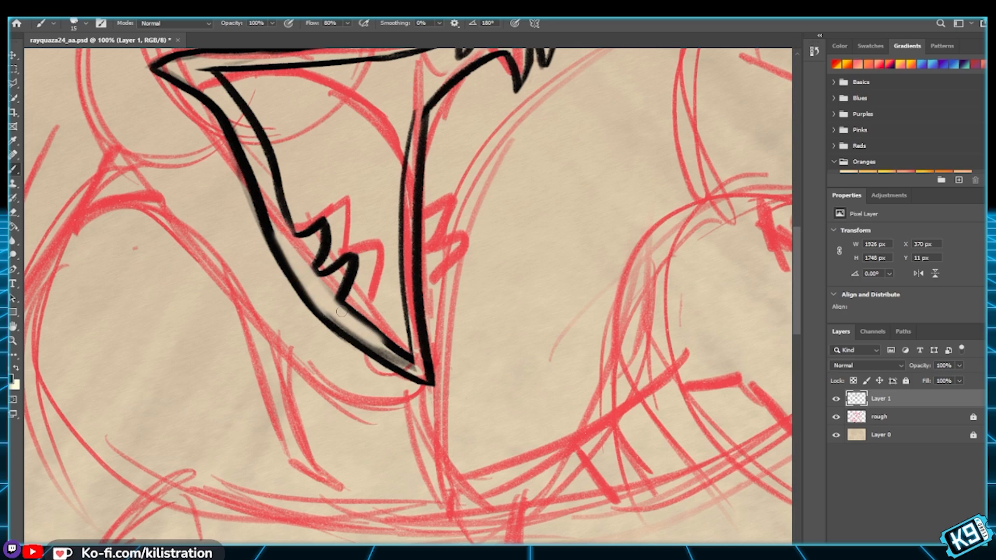
pyautogui.hotkey('ctrl', 'z')
pyautogui.moveTo(311, 270)
pyautogui.mouseDown()
pyautogui.moveTo(336, 316)
pyautogui.moveTo(397, 360)
pyautogui.mouseUp()
pyautogui.hotkey('ctrl', 'z')
pyautogui.moveTo(314, 283); pyautogui.dragTo(384, 357)
pyautogui.moveTo(350, 319); pyautogui.dragTo(418, 372)
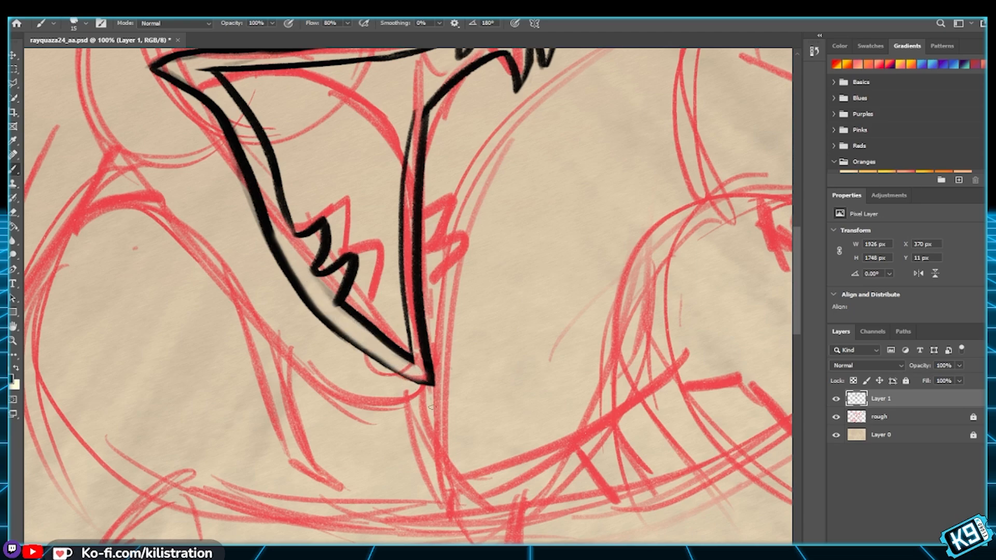
# Step: Redraw the lower jaw's outer edge in black down to the pointed tip
pyautogui.moveTo(306, 293)
pyautogui.mouseDown()
pyautogui.moveTo(360, 347)
pyautogui.moveTo(438, 391)
pyautogui.mouseUp()
pyautogui.moveTo(357, 338); pyautogui.dragTo(440, 385)
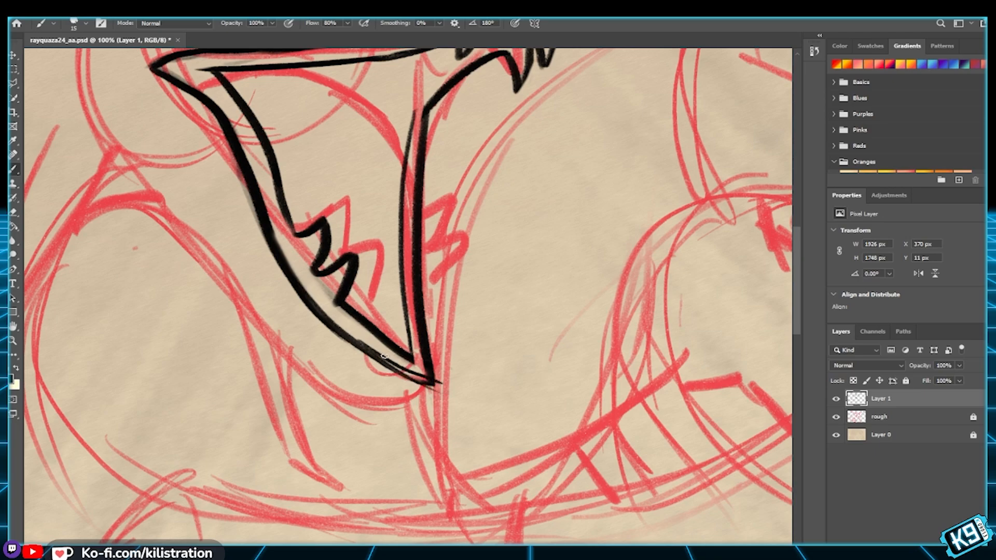
pyautogui.hotkey('ctrl', 'z')
pyautogui.moveTo(306, 294); pyautogui.dragTo(441, 387)
pyautogui.hotkey('ctrl', 'z')
pyautogui.moveTo(352, 339); pyautogui.dragTo(440, 387)
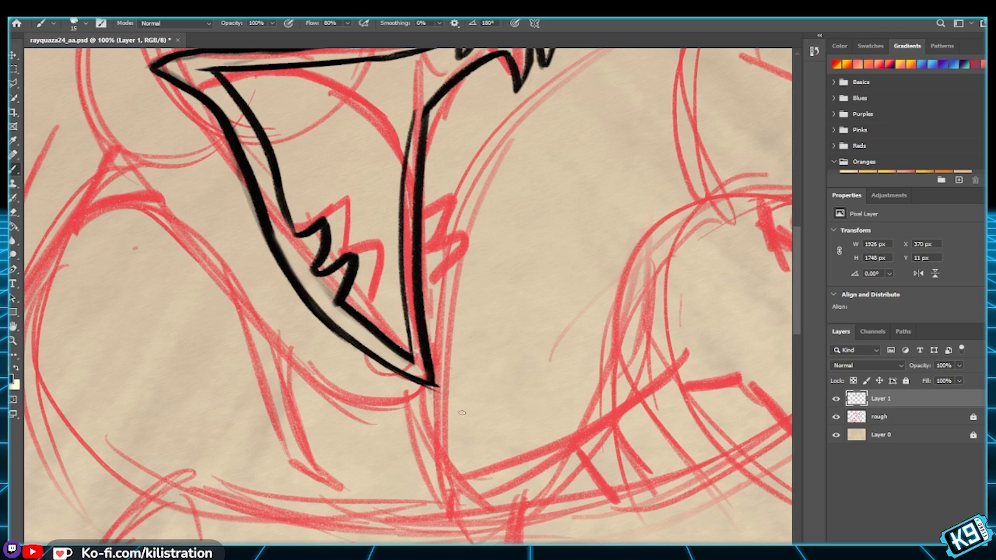
# Step: Trim the soft outer edge of the lower jaw line and the overshoot at its tip
pyautogui.moveTo(228, 156); pyautogui.dragTo(282, 269)
pyautogui.moveTo(254, 210); pyautogui.dragTo(280, 259)
pyautogui.moveTo(257, 210)
pyautogui.mouseDown()
pyautogui.moveTo(328, 328)
pyautogui.moveTo(376, 377)
pyautogui.mouseUp()
pyautogui.moveTo(441, 388); pyautogui.dragTo(429, 382)
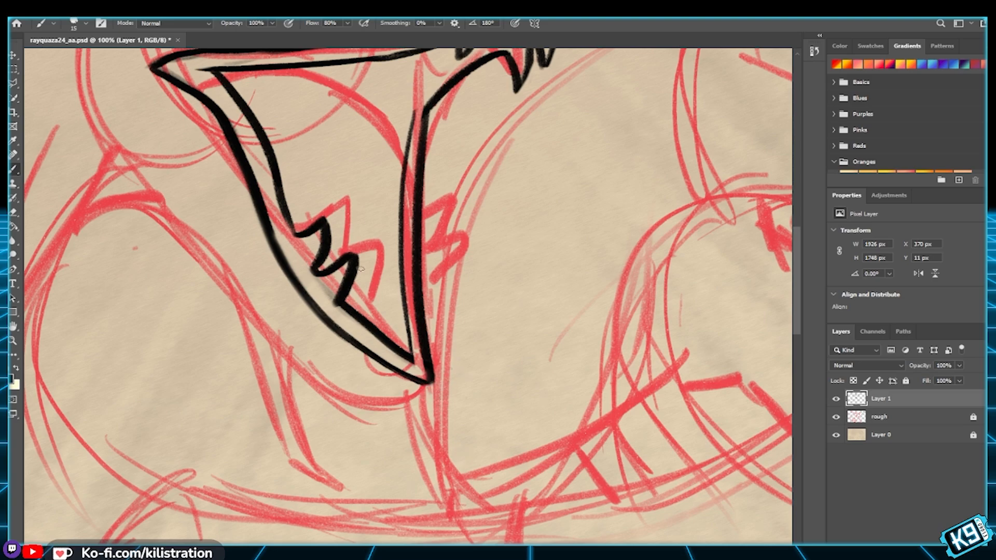
# Step: Erase a gap midway along the lower jaw's front edge and ink small jagged teeth across it
pyautogui.scroll(4, 395, 301)
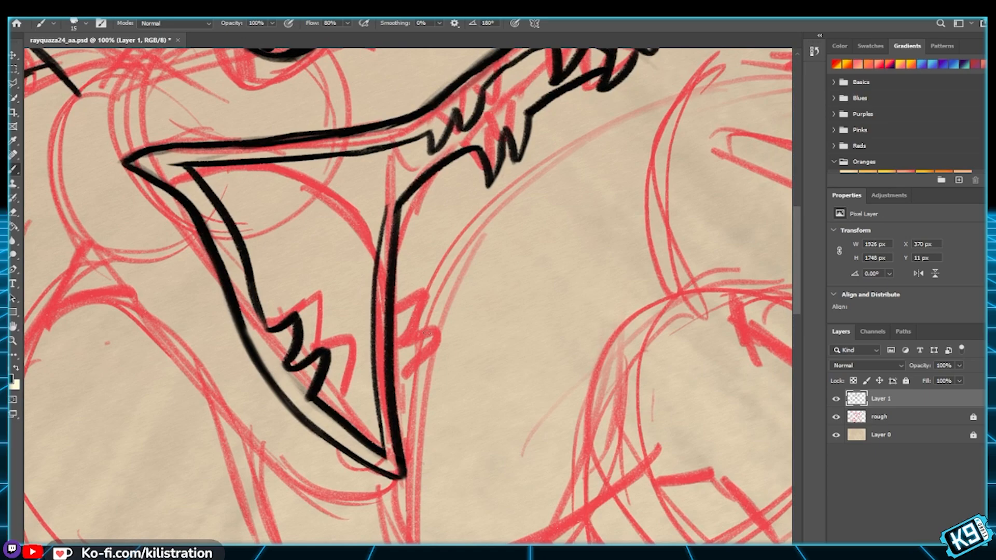
pyautogui.moveTo(392, 317)
pyautogui.mouseDown()
pyautogui.moveTo(390, 366)
pyautogui.moveTo(397, 349)
pyautogui.mouseUp()
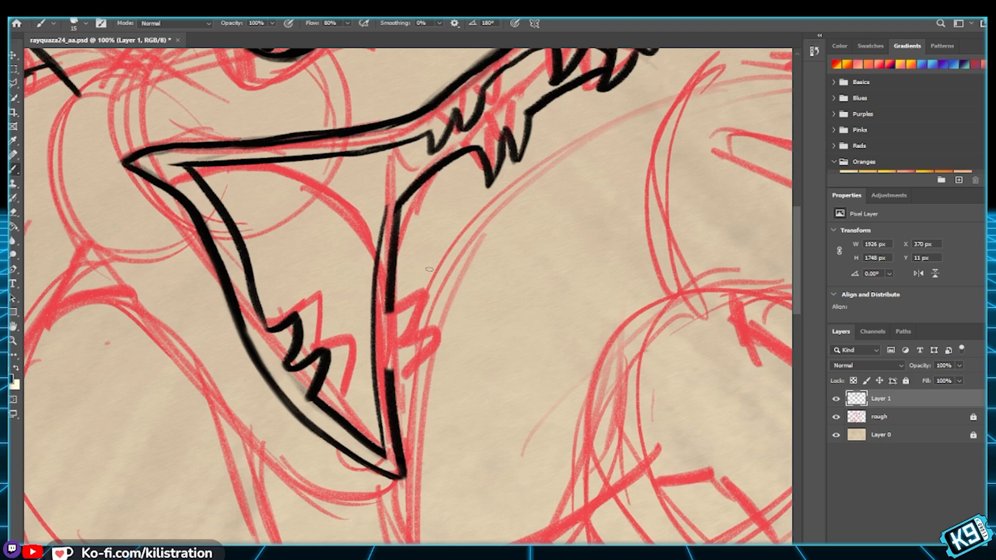
pyautogui.moveTo(389, 312)
pyautogui.mouseDown()
pyautogui.moveTo(406, 308)
pyautogui.moveTo(403, 342)
pyautogui.moveTo(418, 336)
pyautogui.moveTo(399, 370)
pyautogui.mouseUp()
pyautogui.hotkey('ctrl', 'z')
pyautogui.hotkey('ctrl', 'z')
pyautogui.hotkey('ctrl', 'z')
pyautogui.moveTo(387, 312)
pyautogui.mouseDown()
pyautogui.moveTo(415, 304)
pyautogui.moveTo(386, 346)
pyautogui.moveTo(407, 338)
pyautogui.moveTo(393, 369)
pyautogui.mouseUp()
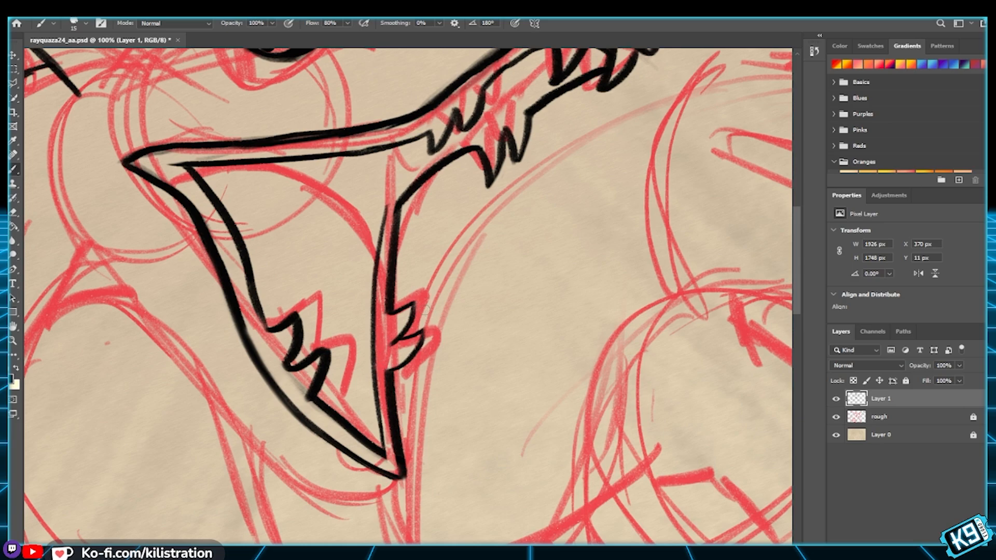
# Step: Duplicate Layer 1 and merge the copy down to darken the ink lines, and save the document
pyautogui.hotkey('ctrl', '0')
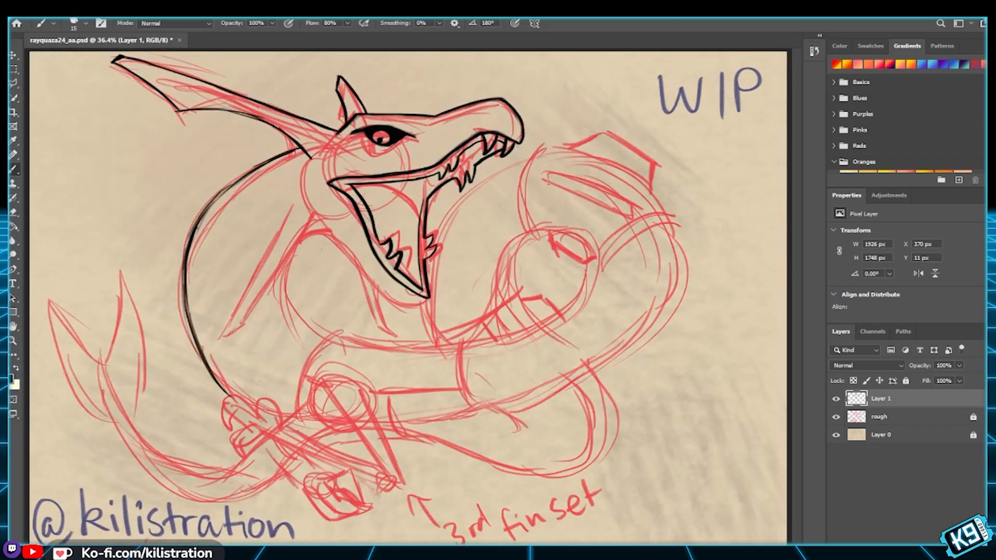
pyautogui.hotkey('ctrl', 'j')
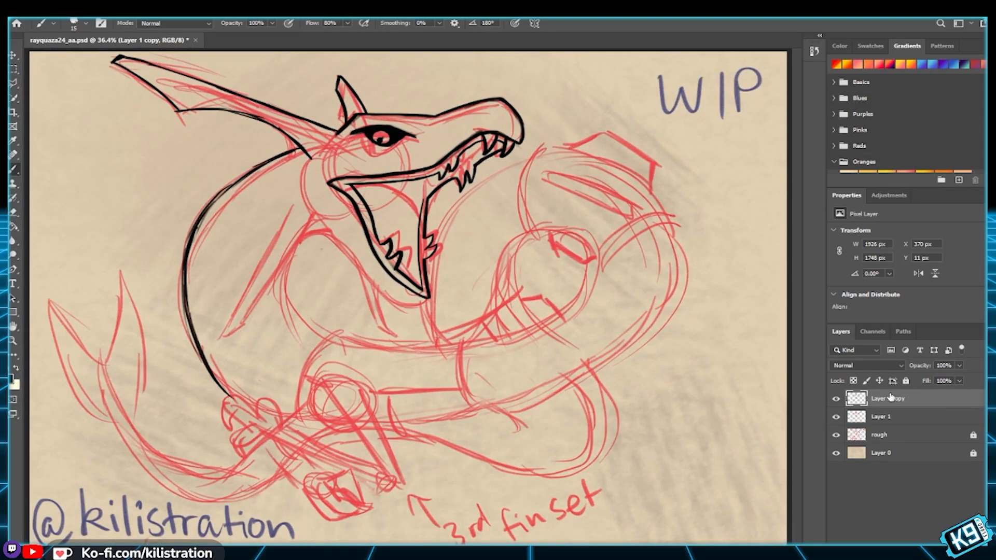
pyautogui.hotkey('ctrl', 'z')
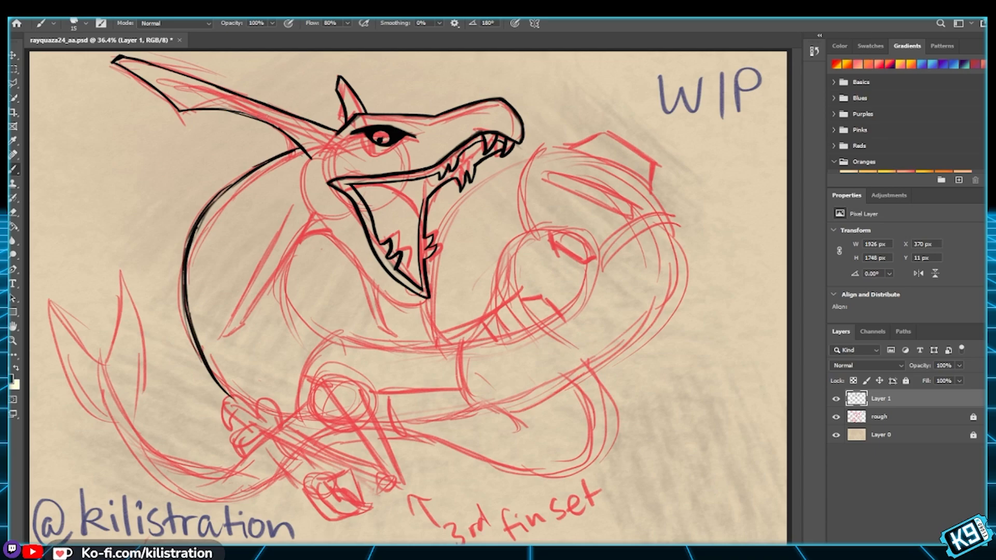
pyautogui.hotkey('ctrl', 's')
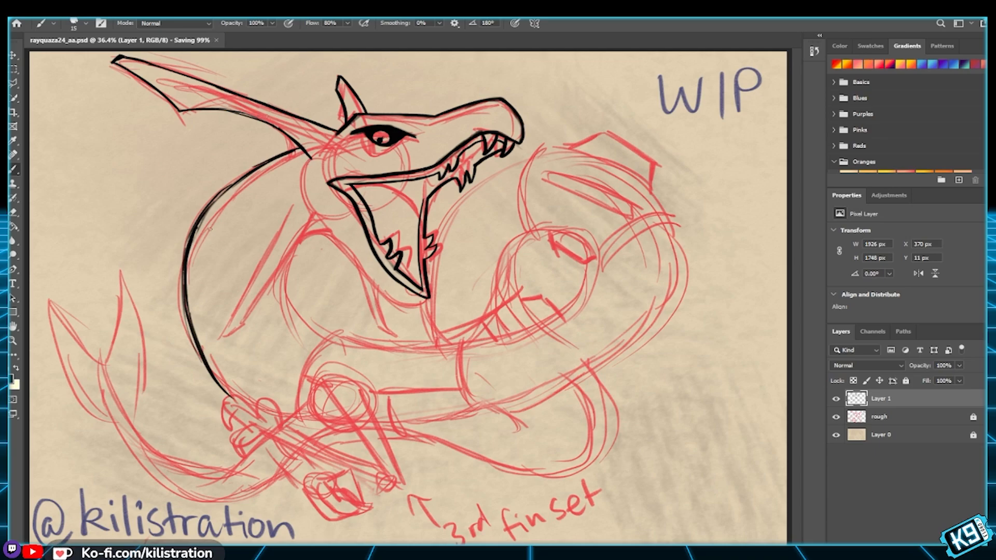
pyautogui.moveTo(184, 286)
pyautogui.mouseDown()
pyautogui.moveTo(200, 358)
pyautogui.moveTo(225, 393)
pyautogui.moveTo(182, 282)
pyautogui.mouseUp()
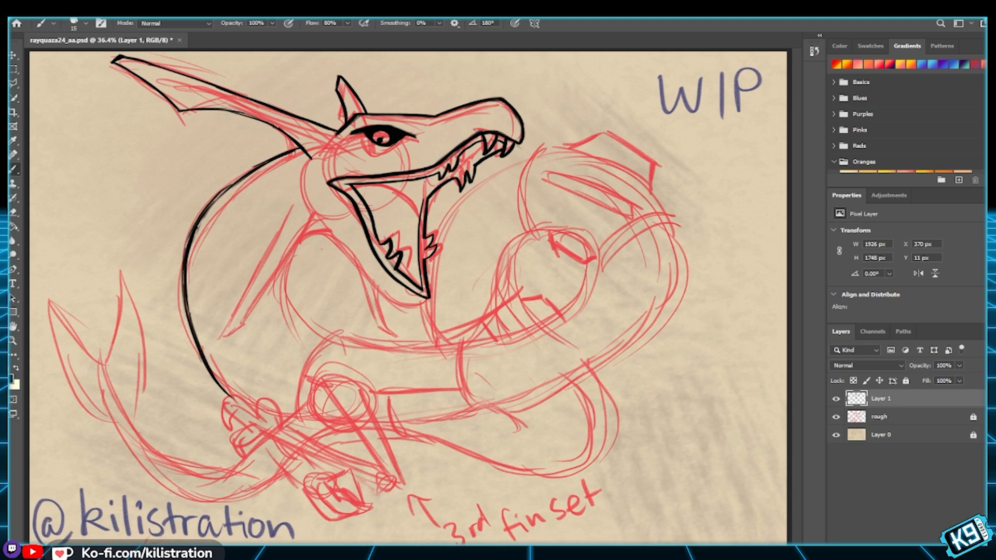
# Step: Set the brush size to 35 and ink the long pointed fin hanging from the neck, trimming the overshoot past its tip
pyautogui.press(']')
pyautogui.press(']')
pyautogui.press(']')
pyautogui.moveTo(285, 207)
pyautogui.mouseDown()
pyautogui.moveTo(226, 338)
pyautogui.moveTo(259, 323)
pyautogui.mouseUp()
pyautogui.moveTo(315, 213); pyautogui.dragTo(234, 367)
pyautogui.hotkey('ctrl', 'z')
pyautogui.hotkey('ctrl', 'z')
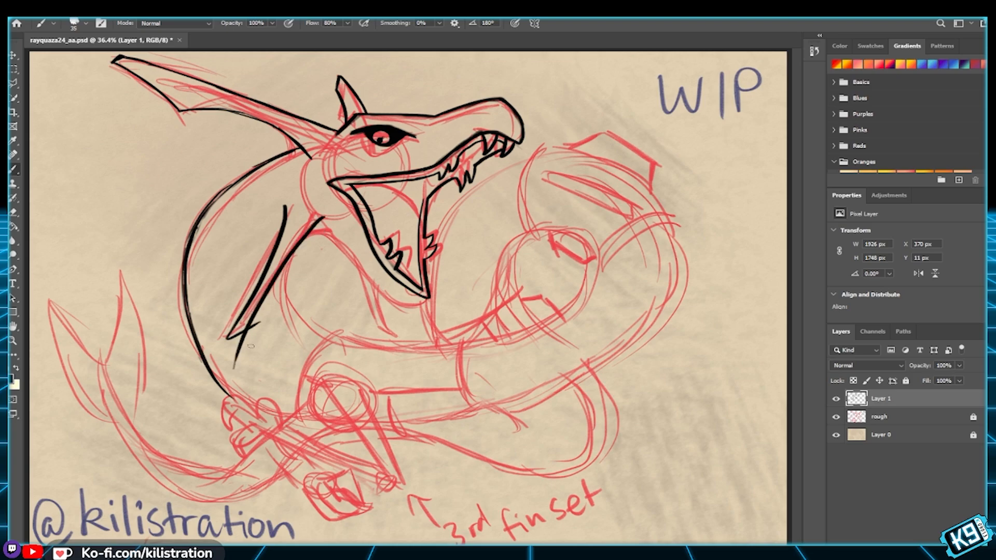
pyautogui.hotkey('ctrl', 'z')
pyautogui.moveTo(323, 217); pyautogui.dragTo(236, 366)
pyautogui.hotkey('ctrl', 'z')
pyautogui.moveTo(318, 218); pyautogui.dragTo(249, 369)
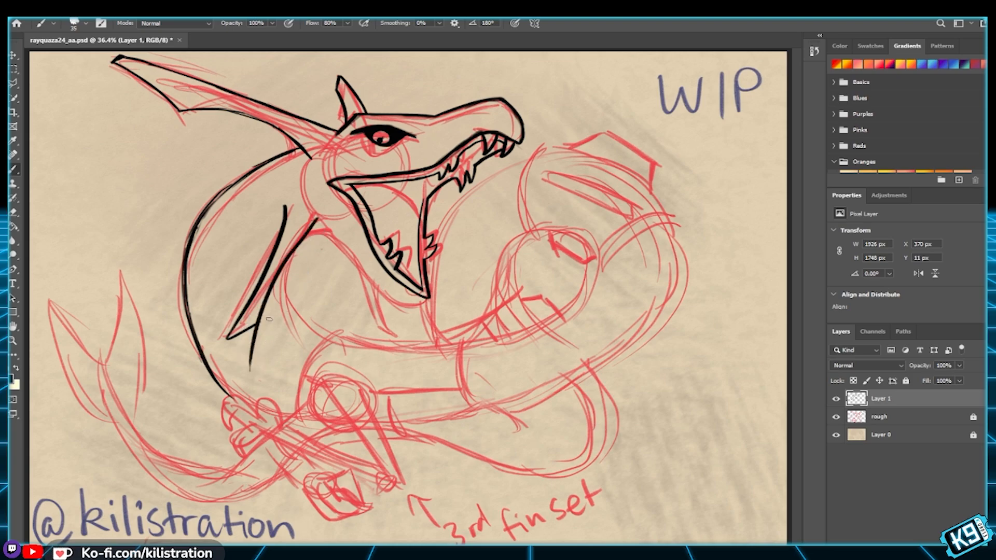
pyautogui.moveTo(265, 332)
pyautogui.mouseDown()
pyautogui.moveTo(253, 332)
pyautogui.moveTo(250, 363)
pyautogui.moveTo(251, 352)
pyautogui.mouseUp()
# Step: Set the brush size to 40 and ink the throat line curving from the top of the fin to the lower jaw's tip
pyautogui.press('[')
pyautogui.moveTo(310, 231); pyautogui.dragTo(340, 246)
pyautogui.hotkey('ctrl', 'z')
pyautogui.press(']')
pyautogui.press(']')
pyautogui.moveTo(310, 230); pyautogui.dragTo(381, 299)
pyautogui.moveTo(358, 267)
pyautogui.mouseDown()
pyautogui.moveTo(425, 304)
pyautogui.moveTo(409, 292)
pyautogui.moveTo(409, 311)
pyautogui.moveTo(369, 283)
pyautogui.moveTo(432, 297)
pyautogui.mouseUp()
pyautogui.hotkey('ctrl', 'z')
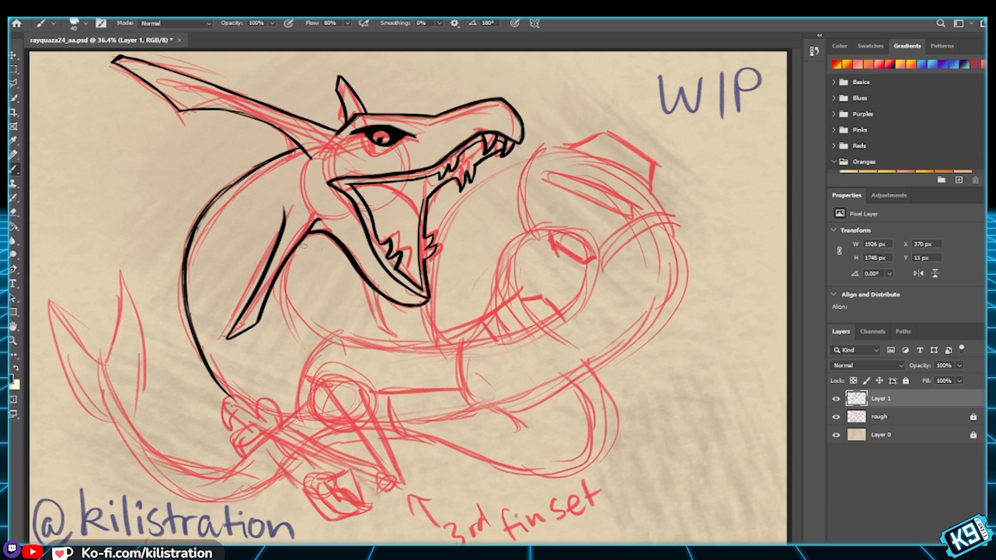
pyautogui.moveTo(300, 242); pyautogui.dragTo(322, 337)
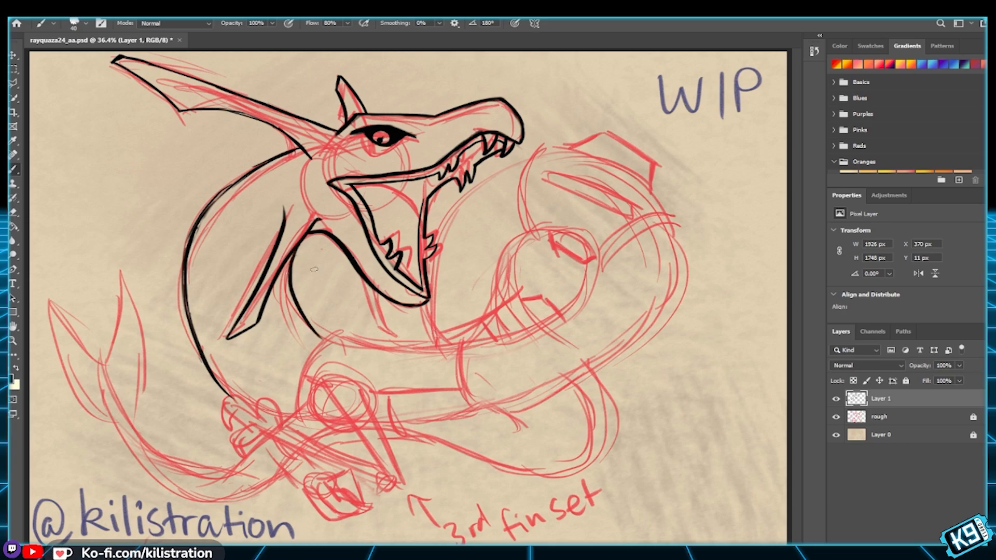
pyautogui.hotkey('ctrl', 'z')
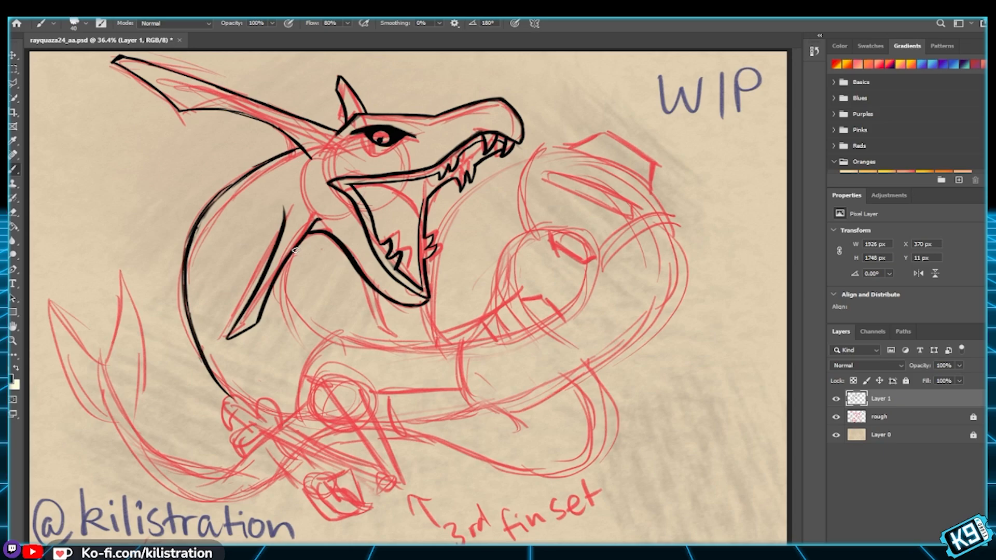
pyautogui.hotkey('ctrl', 'shift', 'z')
pyautogui.hotkey('ctrl', 'z')
pyautogui.moveTo(294, 249); pyautogui.dragTo(335, 327)
pyautogui.hotkey('ctrl', 'z')
pyautogui.moveTo(292, 248); pyautogui.dragTo(358, 338)
pyautogui.hotkey('ctrl', 'z')
pyautogui.hotkey('ctrl', 'shift', 'z')
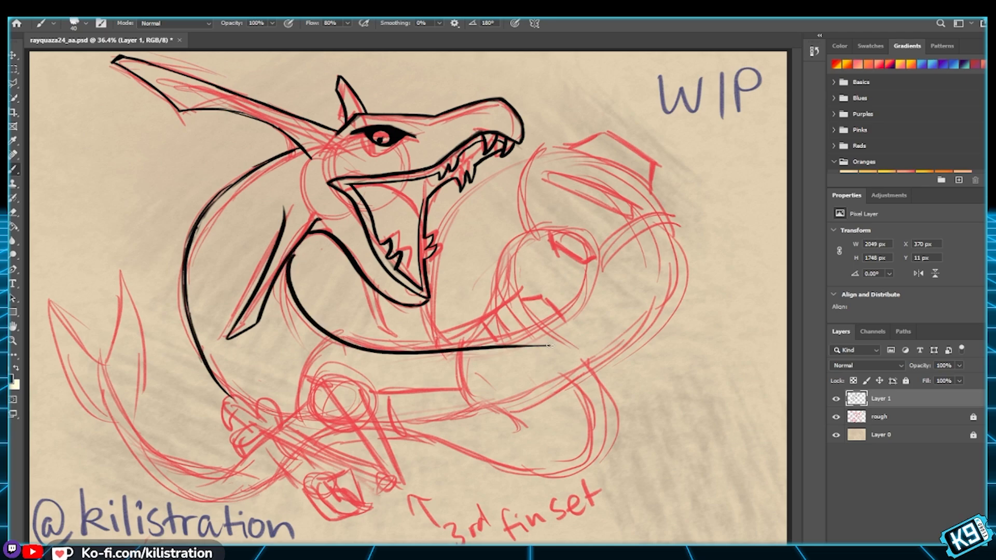
pyautogui.hotkey('ctrl', 'z')
pyautogui.moveTo(287, 253); pyautogui.dragTo(532, 350)
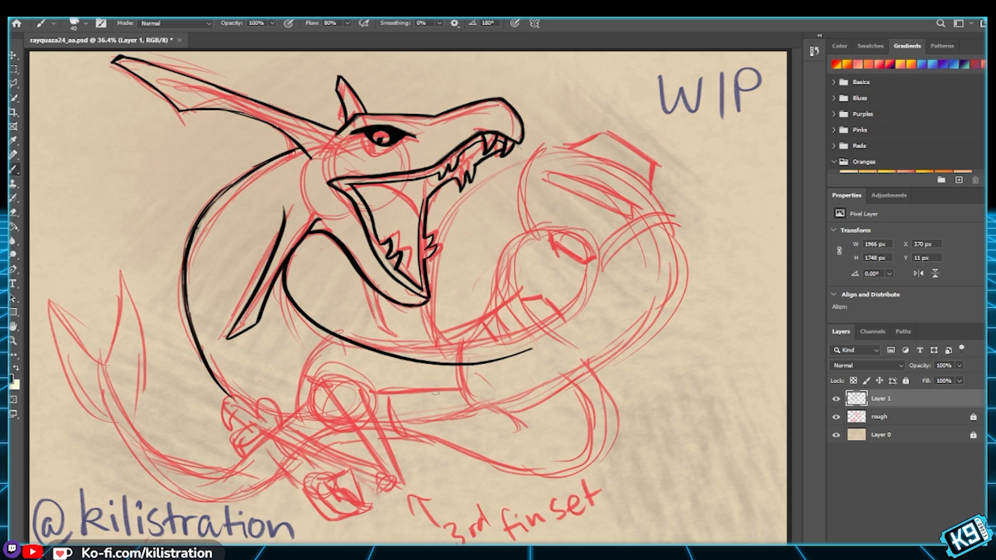
pyautogui.hotkey('ctrl', 'z')
# Step: Ink the inner body curve from the neck fin down beneath the jaw, sweeping up past the belly stripes of the coil
pyautogui.moveTo(289, 249)
pyautogui.mouseDown()
pyautogui.moveTo(291, 283)
pyautogui.moveTo(573, 271)
pyautogui.mouseUp()
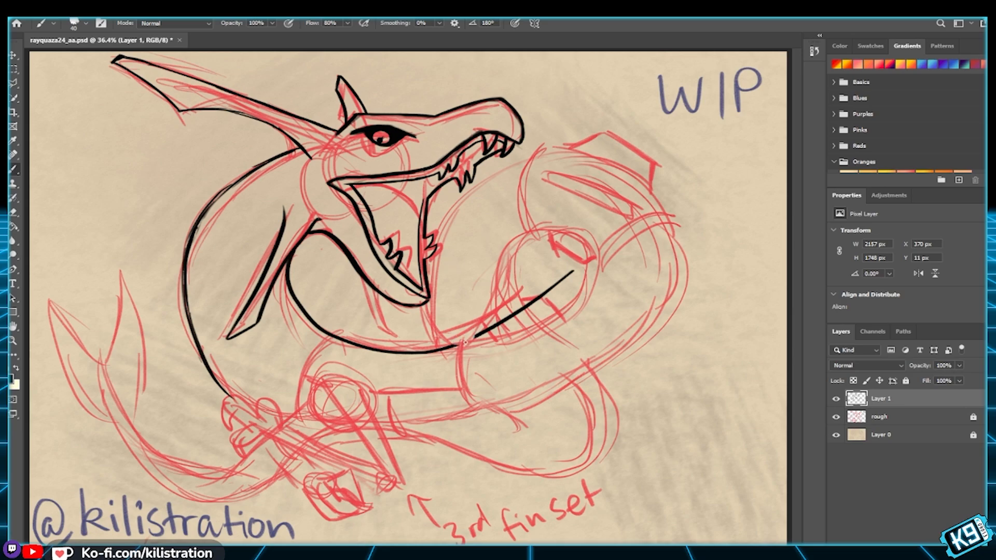
pyautogui.moveTo(471, 341)
pyautogui.mouseDown()
pyautogui.moveTo(522, 311)
pyautogui.moveTo(486, 339)
pyautogui.moveTo(552, 284)
pyautogui.moveTo(487, 333)
pyautogui.moveTo(542, 297)
pyautogui.mouseUp()
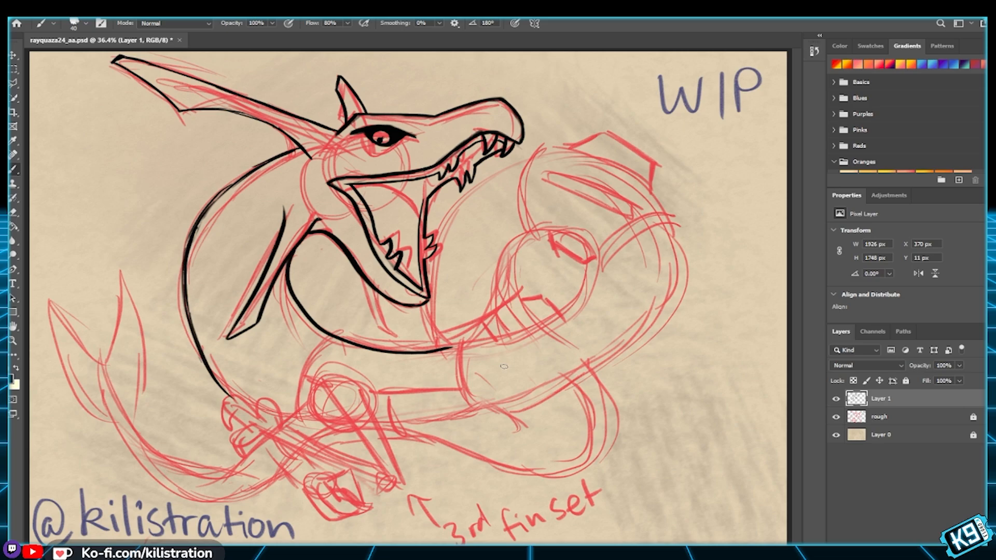
pyautogui.hotkey('ctrl', 'z')
pyautogui.moveTo(441, 352); pyautogui.dragTo(611, 311)
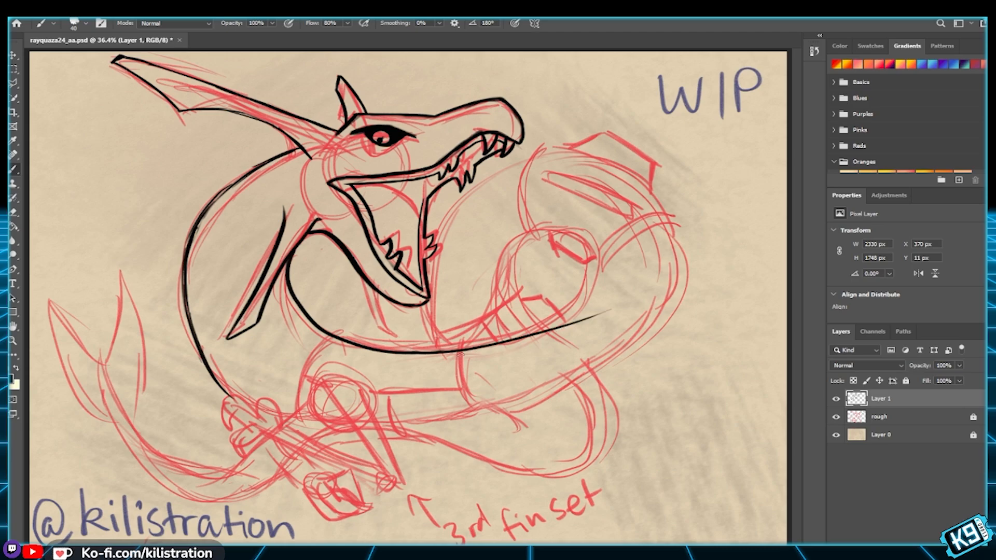
# Step: Ink the rounded far side of the small inner coil, joining it to the body curve below the belly stripes
pyautogui.moveTo(521, 335); pyautogui.dragTo(572, 299)
pyautogui.hotkey('ctrl', 'z')
pyautogui.moveTo(562, 235); pyautogui.dragTo(498, 342)
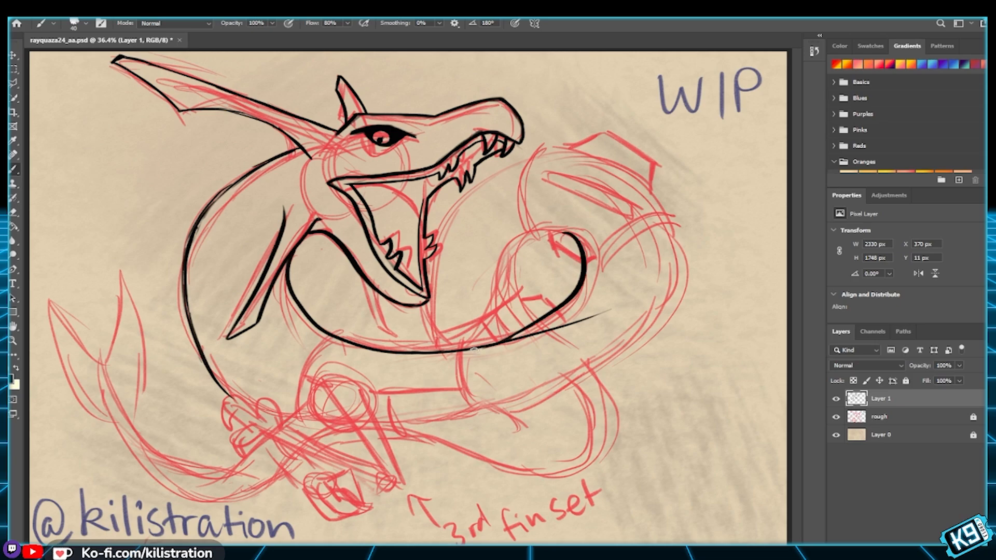
# Step: Trim the body curve's overshoot beyond the small coil and ink two curved segment lines across the lower body beneath it
pyautogui.moveTo(616, 303)
pyautogui.mouseDown()
pyautogui.moveTo(488, 352)
pyautogui.moveTo(501, 343)
pyautogui.moveTo(482, 344)
pyautogui.mouseUp()
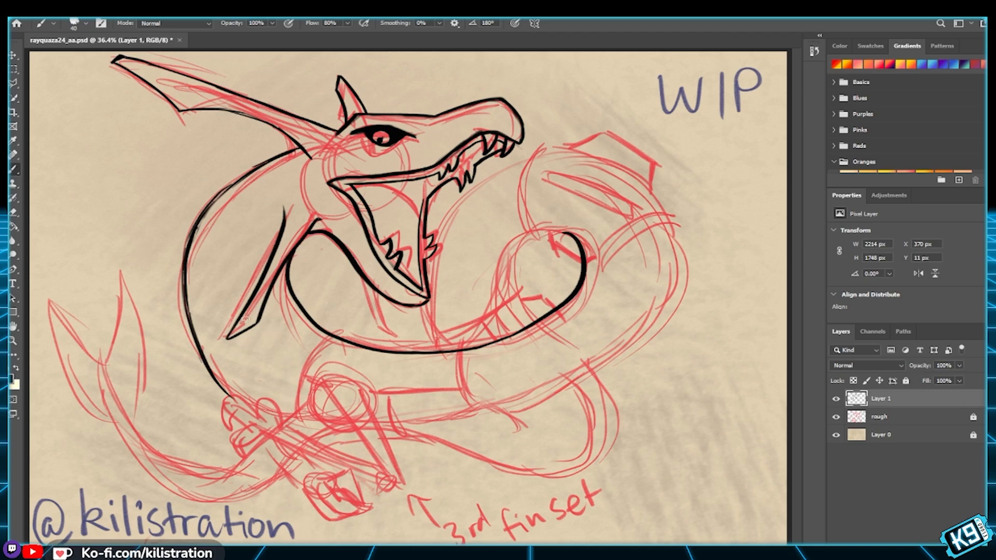
pyautogui.moveTo(295, 413); pyautogui.dragTo(358, 323)
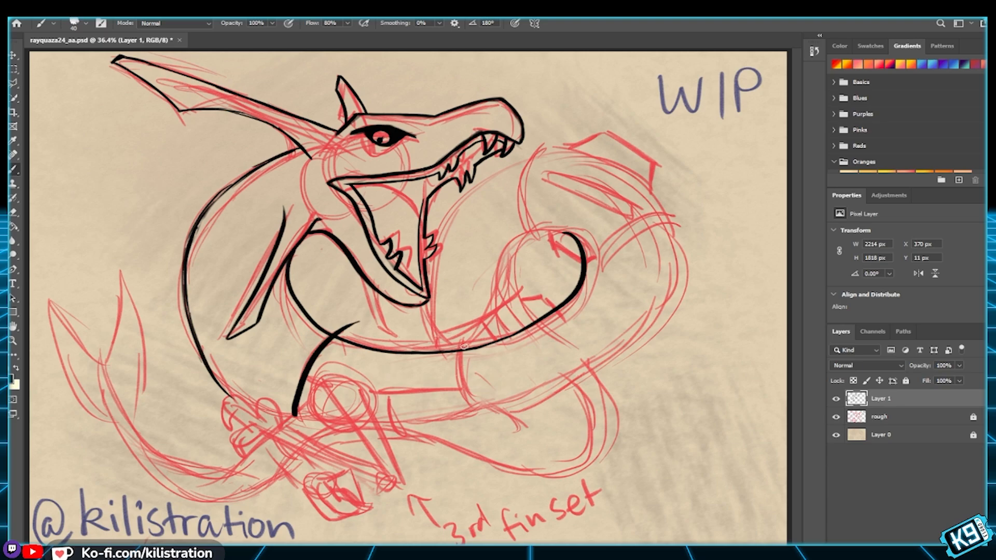
pyautogui.moveTo(464, 346); pyautogui.dragTo(497, 419)
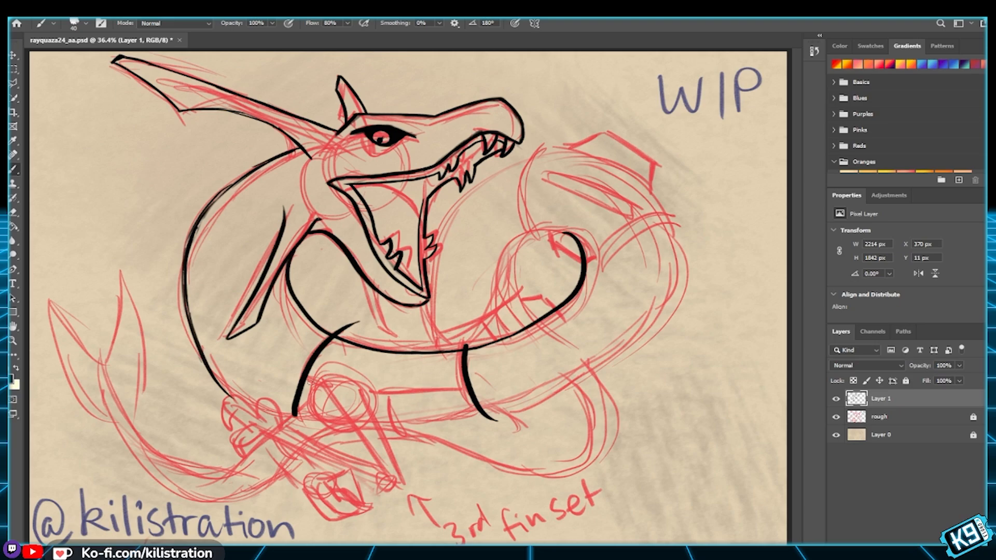
pyautogui.moveTo(305, 382); pyautogui.dragTo(319, 386)
pyautogui.hotkey('ctrl', '+')
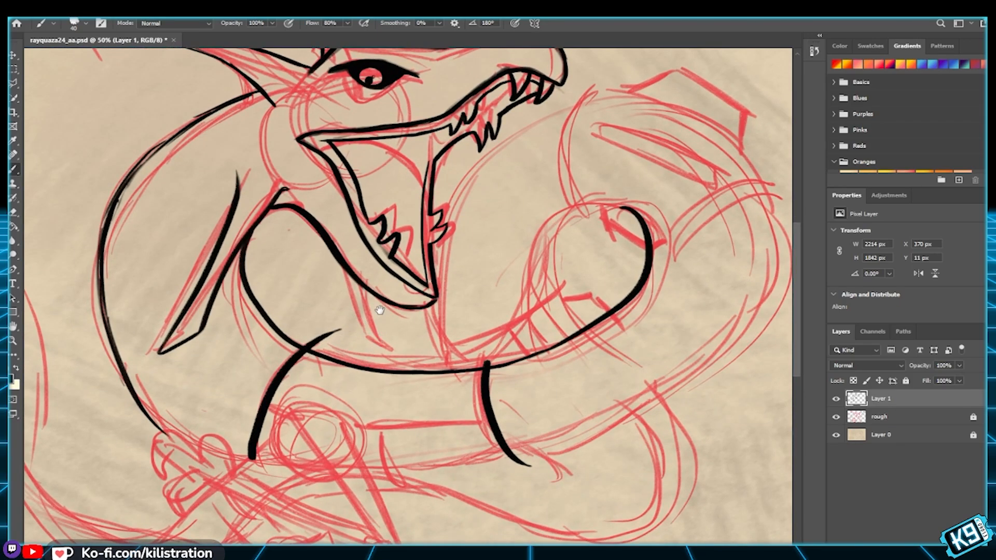
pyautogui.moveTo(380, 315); pyautogui.dragTo(406, 380)
pyautogui.scroll(-5, 406, 380)
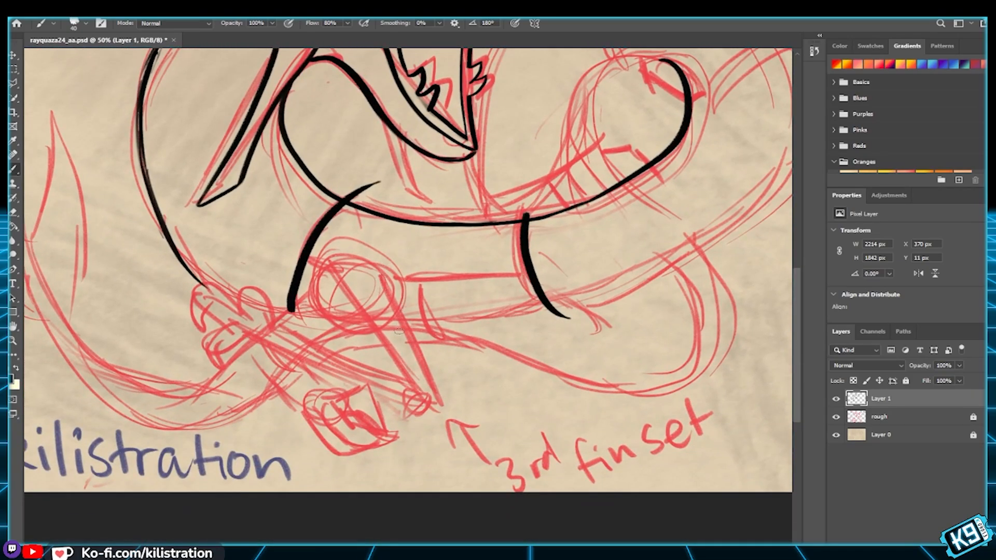
pyautogui.moveTo(350, 263); pyautogui.dragTo(361, 327)
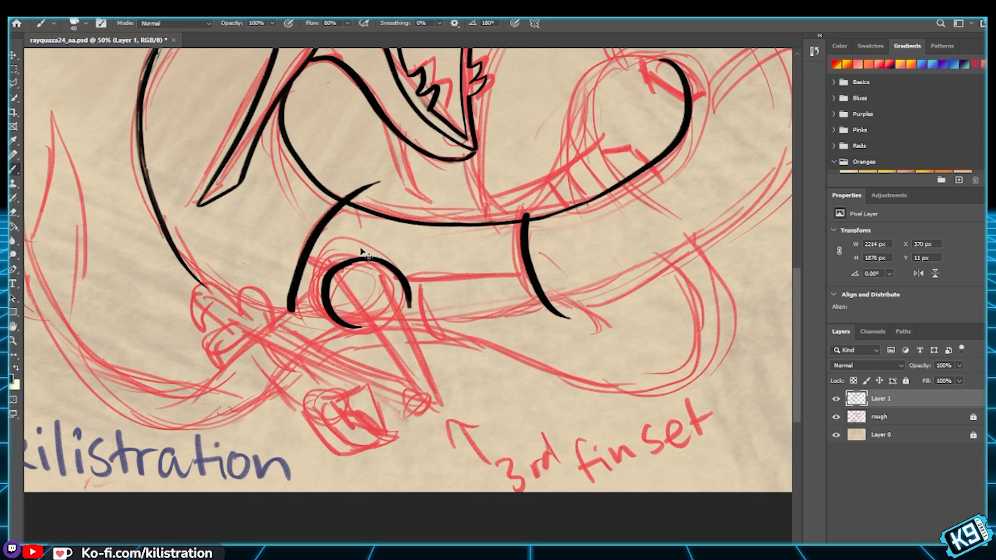
pyautogui.hotkey('ctrl', 'z')
pyautogui.moveTo(357, 262)
pyautogui.mouseDown()
pyautogui.moveTo(329, 278)
pyautogui.moveTo(362, 327)
pyautogui.mouseUp()
pyautogui.hotkey('ctrl', 'z')
pyautogui.moveTo(358, 261); pyautogui.dragTo(358, 327)
pyautogui.hotkey('ctrl', 'z')
pyautogui.moveTo(376, 259)
pyautogui.mouseDown()
pyautogui.moveTo(328, 286)
pyautogui.moveTo(374, 333)
pyautogui.moveTo(397, 273)
pyautogui.moveTo(400, 311)
pyautogui.mouseUp()
pyautogui.hotkey('ctrl', 'z')
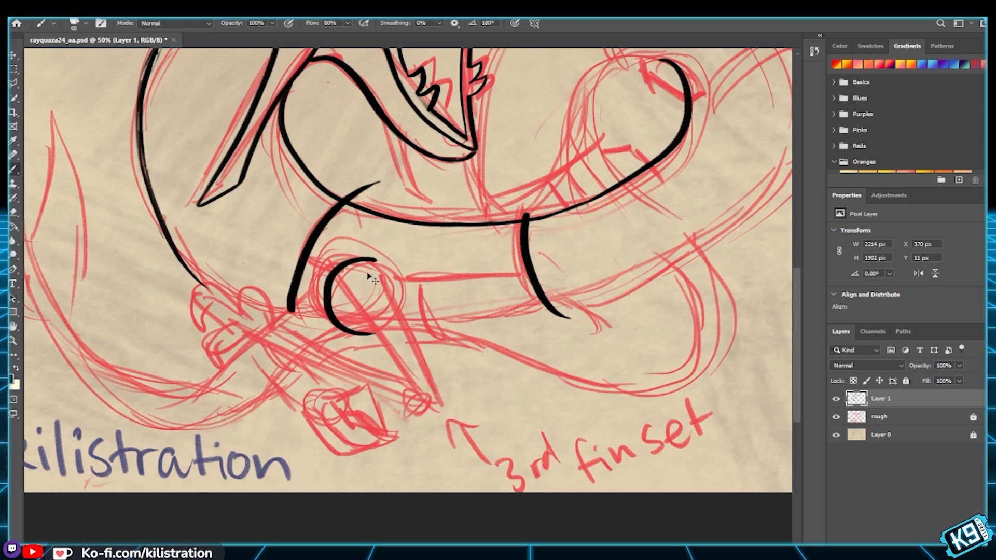
pyautogui.hotkey('ctrl', 'z')
pyautogui.moveTo(357, 261)
pyautogui.mouseDown()
pyautogui.moveTo(333, 278)
pyautogui.moveTo(374, 331)
pyautogui.mouseUp()
pyautogui.moveTo(365, 257); pyautogui.dragTo(406, 282)
pyautogui.hotkey('ctrl', 'z')
pyautogui.moveTo(370, 256); pyautogui.dragTo(417, 329)
pyautogui.hotkey('ctrl', 'z')
pyautogui.moveTo(370, 256); pyautogui.dragTo(401, 334)
pyautogui.hotkey('ctrl', 'z')
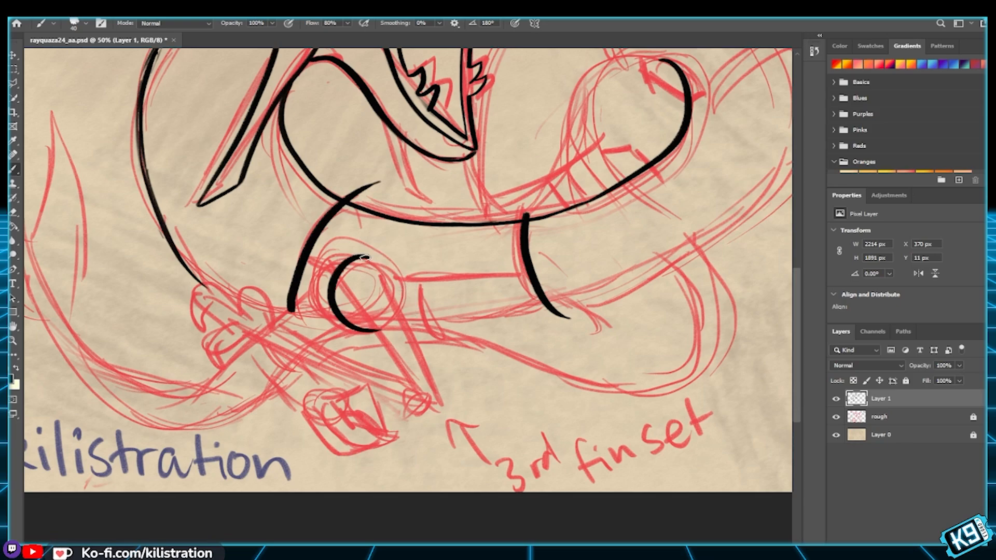
pyautogui.moveTo(371, 255)
pyautogui.mouseDown()
pyautogui.moveTo(406, 267)
pyautogui.moveTo(400, 339)
pyautogui.mouseUp()
pyautogui.hotkey('ctrl', 'z')
pyautogui.hotkey('ctrl', 'z')
pyautogui.moveTo(365, 327); pyautogui.dragTo(390, 339)
pyautogui.hotkey('ctrl', 'z')
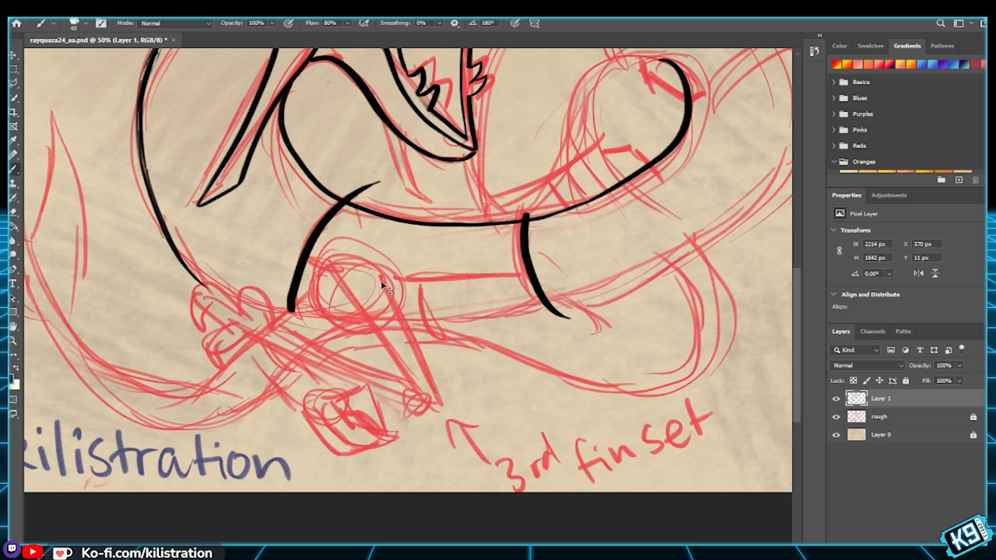
pyautogui.hotkey('ctrl', 'shift', 'z')
pyautogui.hotkey('ctrl', 'z')
pyautogui.moveTo(366, 324)
pyautogui.mouseDown()
pyautogui.moveTo(428, 298)
pyautogui.moveTo(389, 317)
pyautogui.moveTo(372, 255)
pyautogui.moveTo(375, 319)
pyautogui.mouseUp()
pyautogui.hotkey('ctrl', 'z')
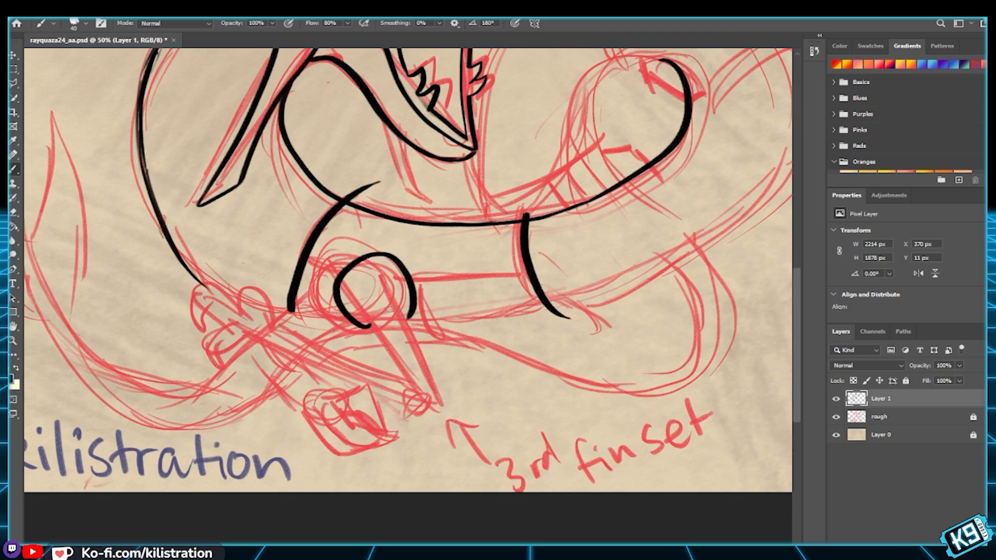
pyautogui.hotkey('ctrl', 'z')
pyautogui.hotkey('ctrl', 'z')
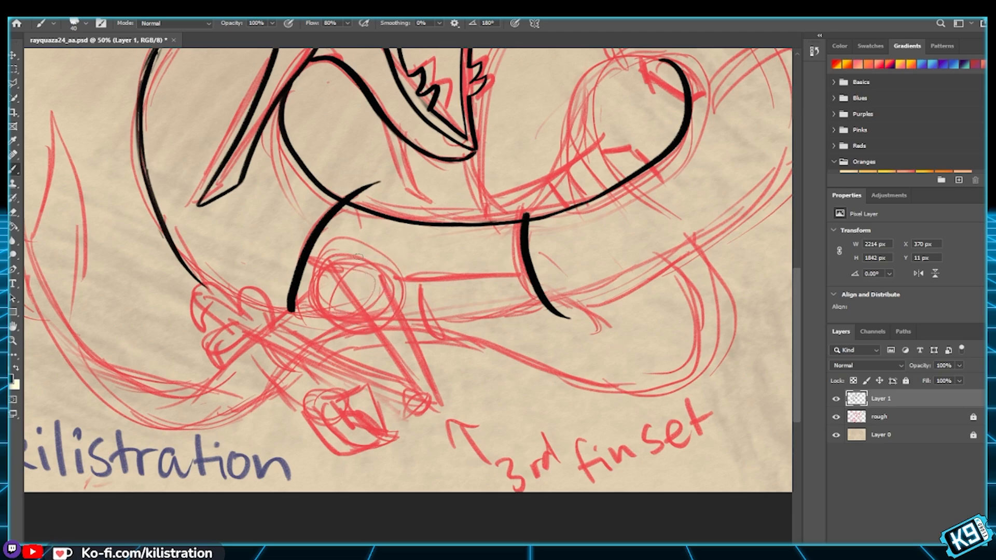
pyautogui.moveTo(367, 323)
pyautogui.mouseDown()
pyautogui.moveTo(342, 265)
pyautogui.moveTo(384, 318)
pyautogui.mouseUp()
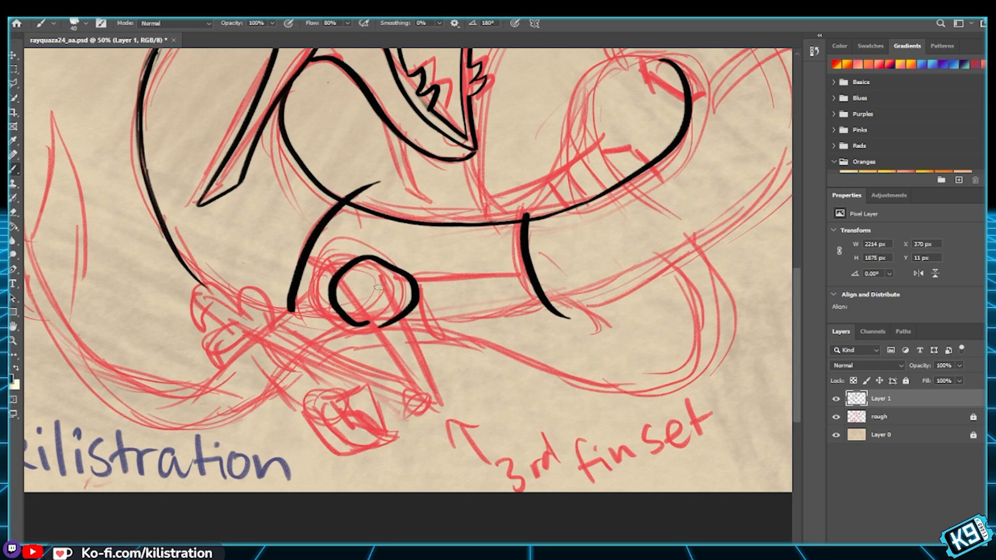
pyautogui.hotkey('ctrl', 'z')
# Step: Ink the round shoulder joint between the two body segment lines as two facing arcs, leaving a gap at its base
pyautogui.moveTo(358, 263)
pyautogui.mouseDown()
pyautogui.moveTo(323, 290)
pyautogui.moveTo(371, 327)
pyautogui.mouseUp()
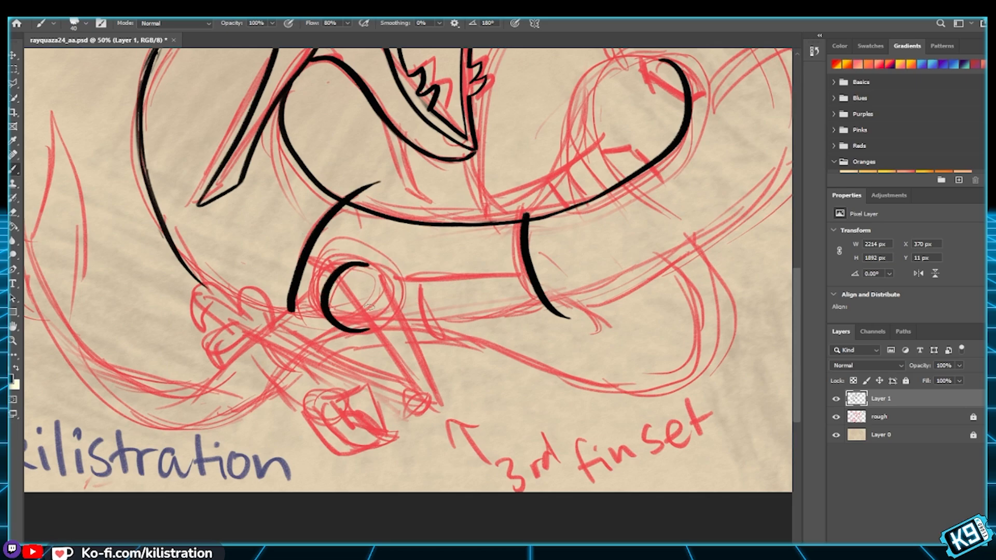
pyautogui.moveTo(363, 261); pyautogui.dragTo(400, 301)
pyautogui.hotkey('ctrl', 'z')
pyautogui.moveTo(360, 262); pyautogui.dragTo(402, 316)
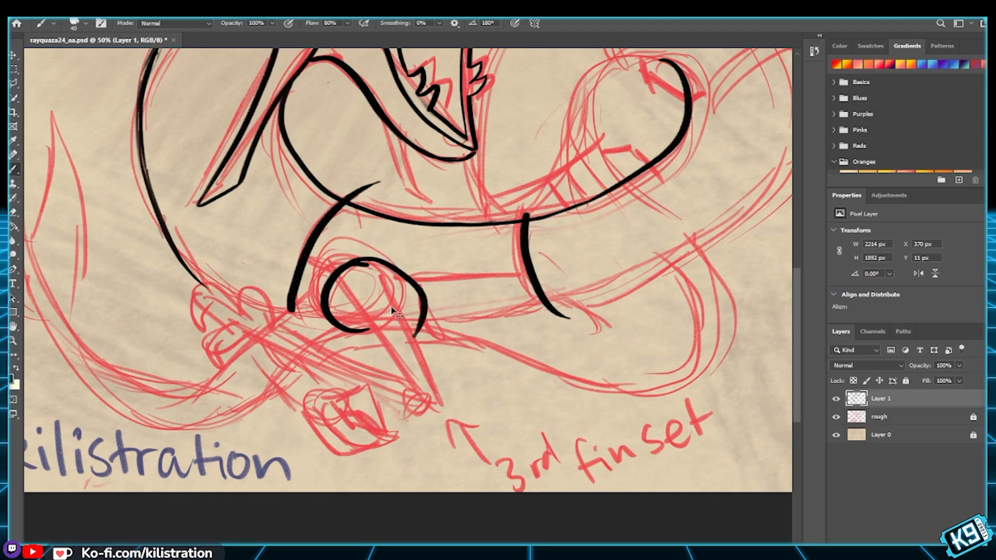
pyautogui.hotkey('ctrl', 'z')
pyautogui.moveTo(361, 262); pyautogui.dragTo(418, 327)
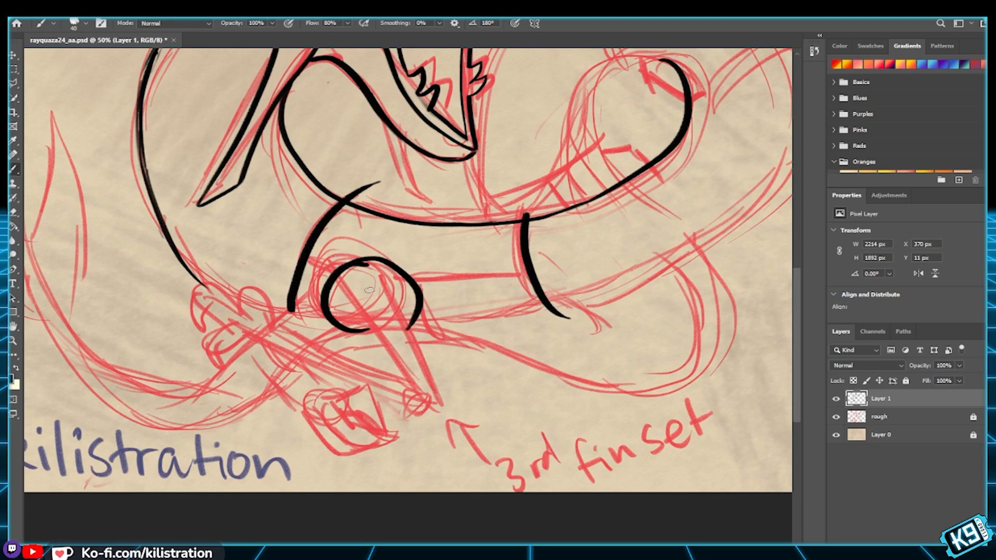
pyautogui.hotkey('ctrl', 'z')
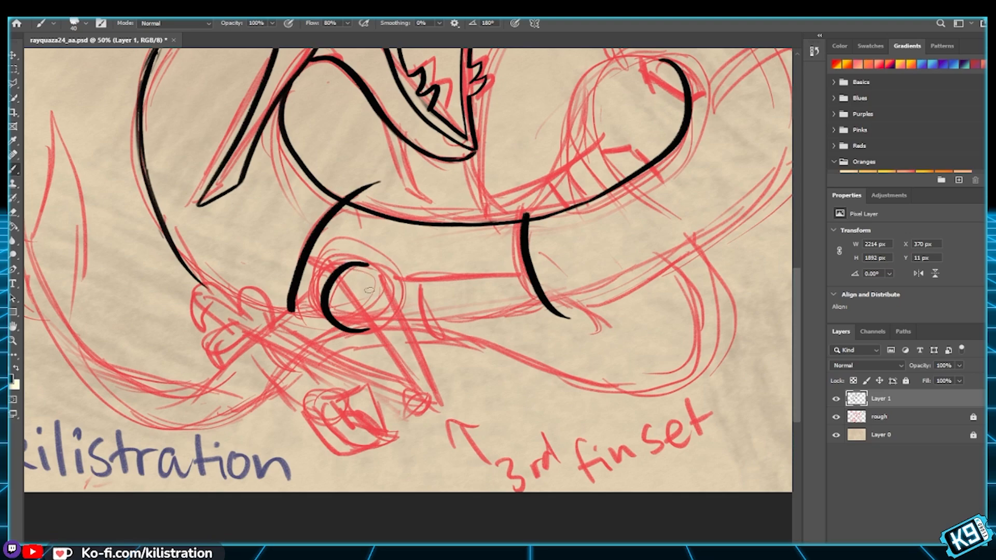
pyautogui.moveTo(352, 263); pyautogui.dragTo(403, 326)
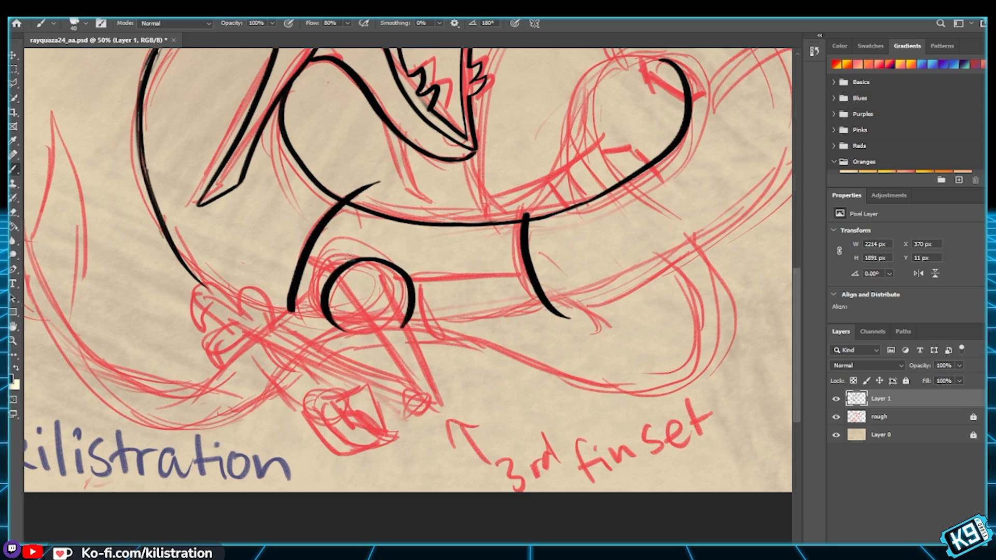
# Step: Set the brush size to 25 and try to ink a small notch under the shoulder circle with the upper arm's edge
pyautogui.press('[')
pyautogui.press('[')
pyautogui.moveTo(365, 335); pyautogui.dragTo(388, 330)
pyautogui.hotkey('ctrl', 'z')
pyautogui.moveTo(365, 334); pyautogui.dragTo(388, 330)
pyautogui.moveTo(346, 332); pyautogui.dragTo(366, 334)
pyautogui.press(']')
pyautogui.moveTo(387, 331); pyautogui.dragTo(438, 414)
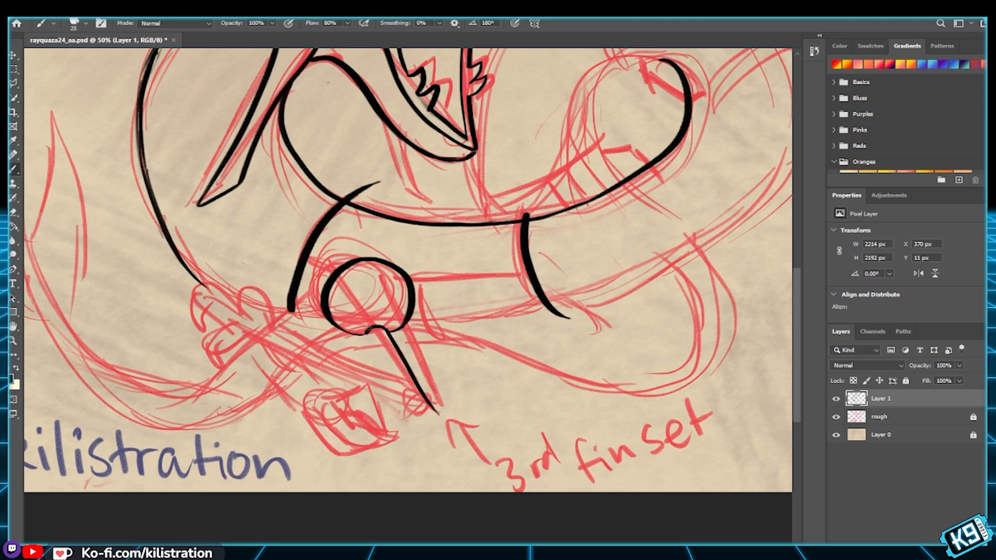
pyautogui.hotkey('ctrl', 'z')
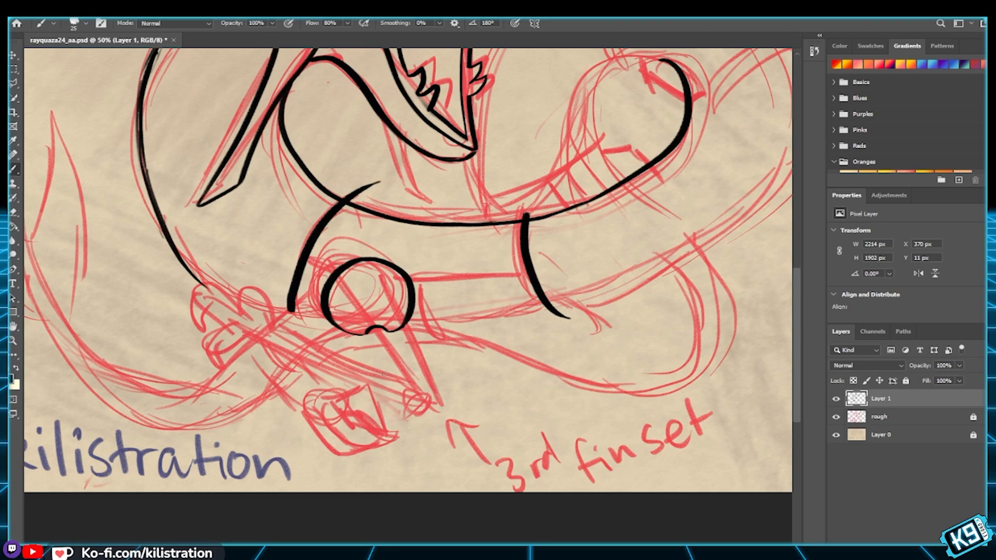
pyautogui.moveTo(368, 337); pyautogui.dragTo(397, 388)
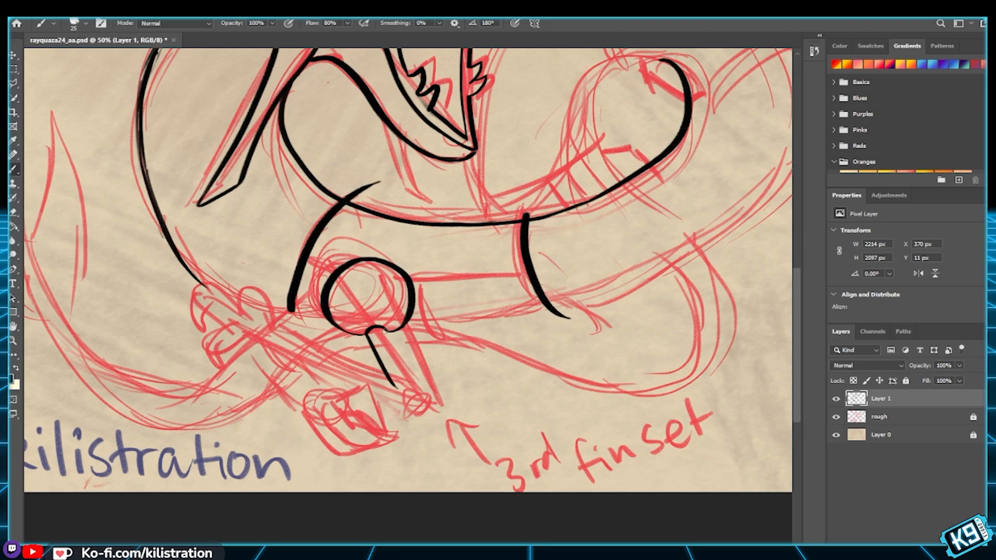
pyautogui.moveTo(377, 339)
pyautogui.mouseDown()
pyautogui.moveTo(366, 332)
pyautogui.moveTo(403, 327)
pyautogui.moveTo(375, 338)
pyautogui.moveTo(400, 385)
pyautogui.mouseUp()
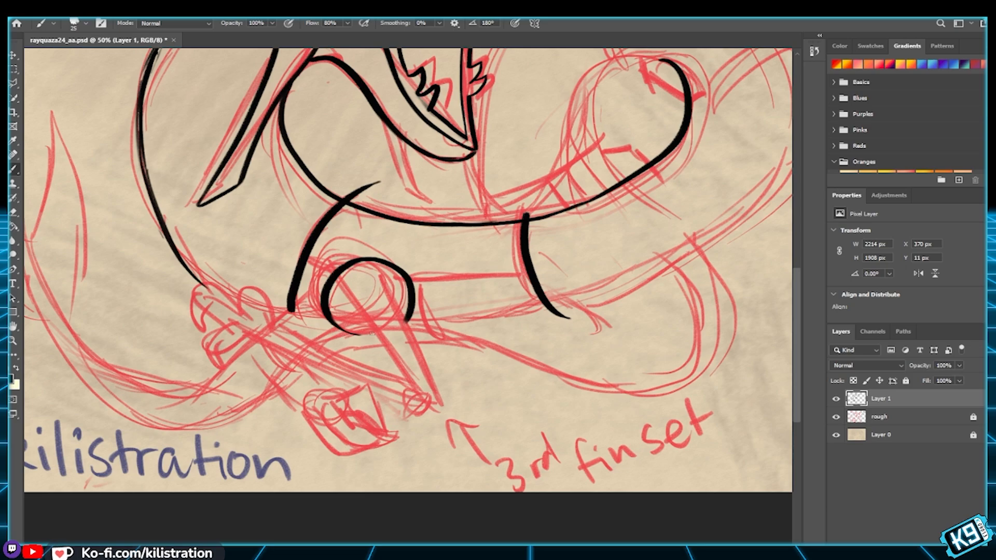
# Step: Ink the tapered upper arm below the shoulder circle, with a curved top edge and two straight sides, trimming the overshoot
pyautogui.moveTo(362, 333); pyautogui.dragTo(409, 322)
pyautogui.hotkey('ctrl', 'z')
pyautogui.moveTo(361, 335)
pyautogui.mouseDown()
pyautogui.moveTo(410, 322)
pyautogui.moveTo(356, 342)
pyautogui.moveTo(411, 320)
pyautogui.mouseUp()
pyautogui.hotkey('ctrl', 'z')
pyautogui.hotkey('ctrl', 'z')
pyautogui.moveTo(408, 318); pyautogui.dragTo(461, 416)
pyautogui.moveTo(365, 333); pyautogui.dragTo(410, 392)
pyautogui.moveTo(464, 421)
pyautogui.mouseDown()
pyautogui.moveTo(442, 398)
pyautogui.moveTo(427, 412)
pyautogui.moveTo(447, 395)
pyautogui.mouseUp()
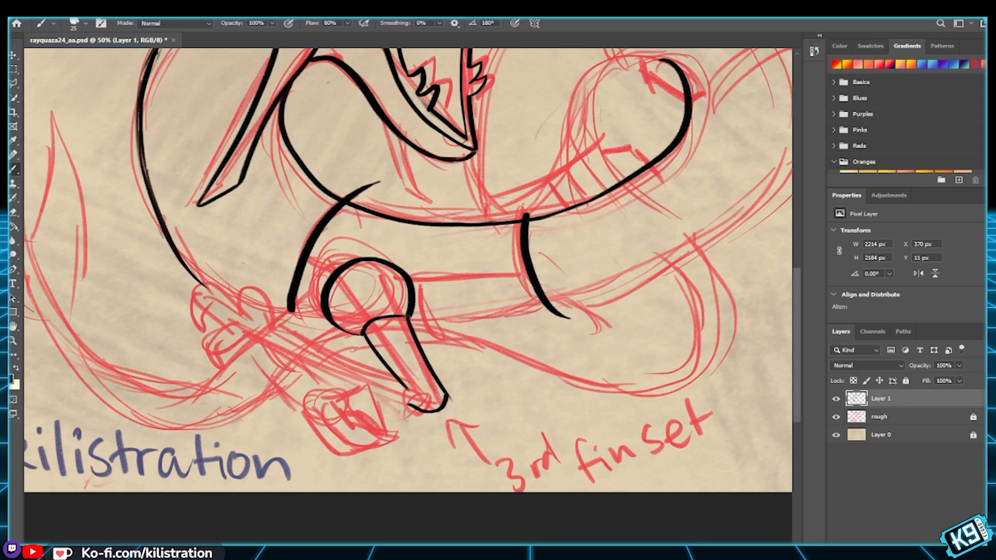
# Step: Ink the rounded elbow joint at the lower end of the upper arm
pyautogui.hotkey('ctrl', 'z')
pyautogui.moveTo(406, 402); pyautogui.dragTo(433, 408)
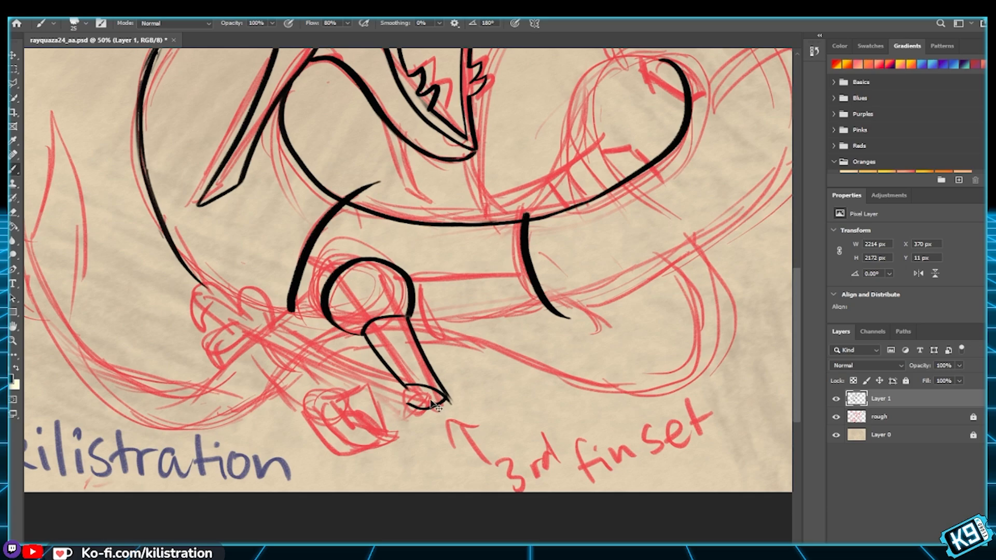
pyautogui.hotkey('ctrl', 'z')
pyautogui.moveTo(407, 388); pyautogui.dragTo(436, 412)
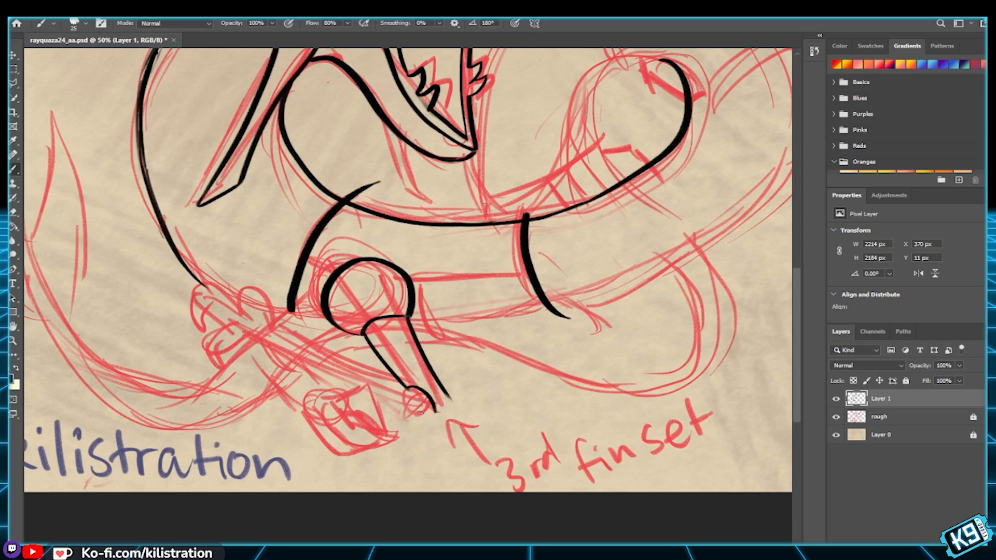
pyautogui.hotkey('ctrl', 'z')
pyautogui.moveTo(408, 392); pyautogui.dragTo(449, 405)
# Step: Ink the forearm's two edges from the elbow back toward the claw, trim their far ends and close the wrist with a jagged edge
pyautogui.moveTo(448, 399)
pyautogui.mouseDown()
pyautogui.moveTo(449, 418)
pyautogui.moveTo(414, 430)
pyautogui.moveTo(303, 370)
pyautogui.mouseUp()
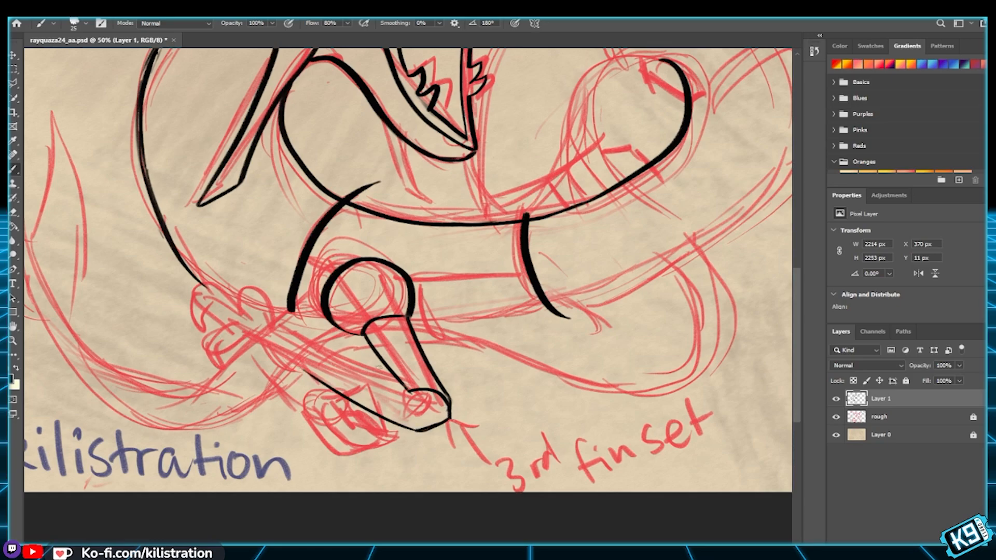
pyautogui.moveTo(407, 389); pyautogui.dragTo(309, 357)
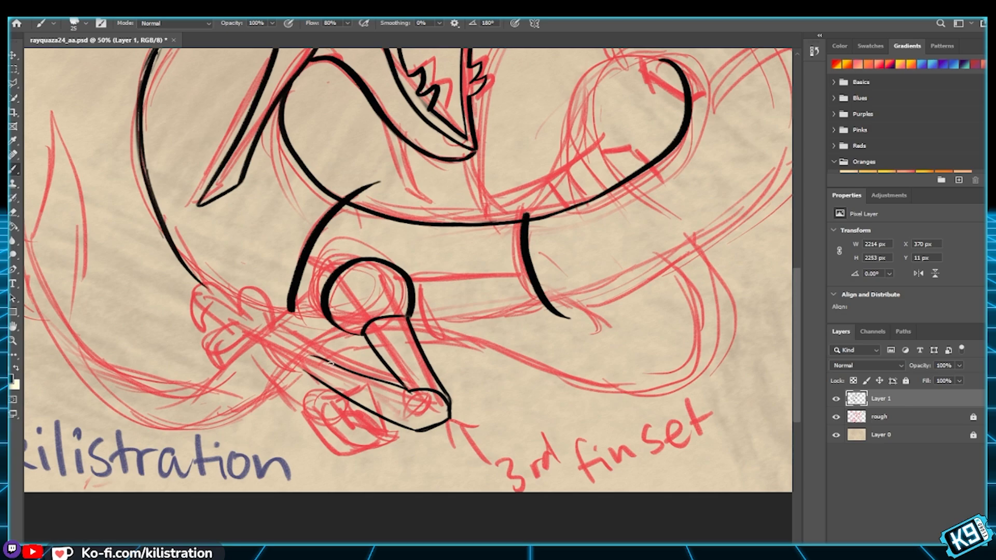
pyautogui.hotkey('ctrl', 'z')
pyautogui.moveTo(408, 391); pyautogui.dragTo(273, 359)
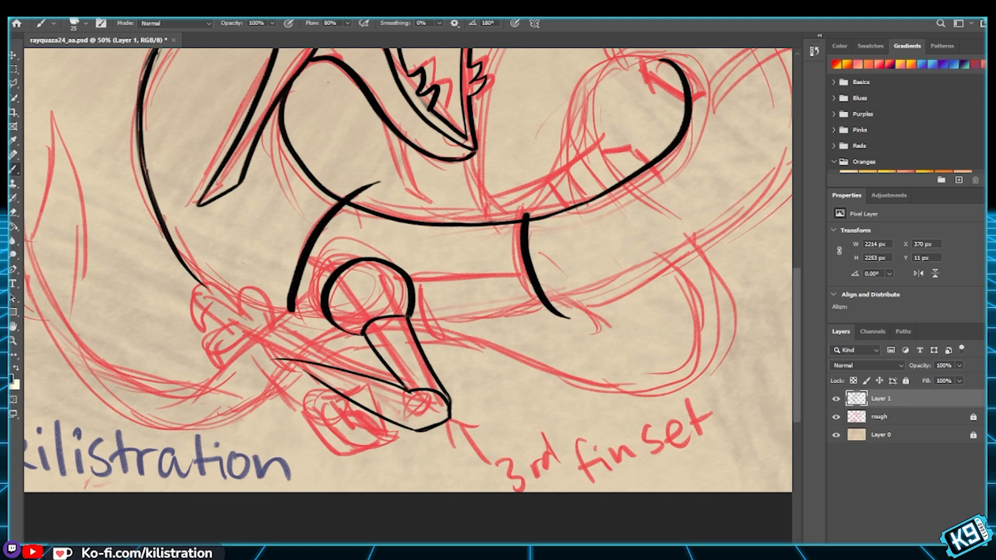
pyautogui.moveTo(316, 369)
pyautogui.mouseDown()
pyautogui.moveTo(272, 359)
pyautogui.moveTo(333, 372)
pyautogui.moveTo(322, 382)
pyautogui.mouseUp()
pyautogui.moveTo(329, 364); pyautogui.dragTo(407, 390)
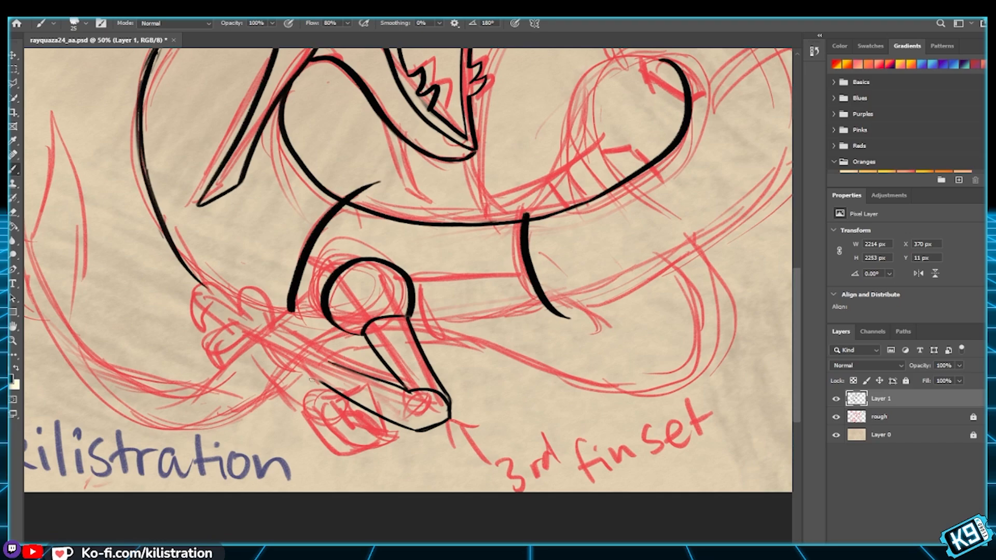
pyautogui.moveTo(312, 381)
pyautogui.mouseDown()
pyautogui.moveTo(330, 363)
pyautogui.moveTo(325, 346)
pyautogui.mouseUp()
# Step: Set the brush size to 10 and loosely sketch the hand's claws in thin lines beyond the wrist
pyautogui.press('[')
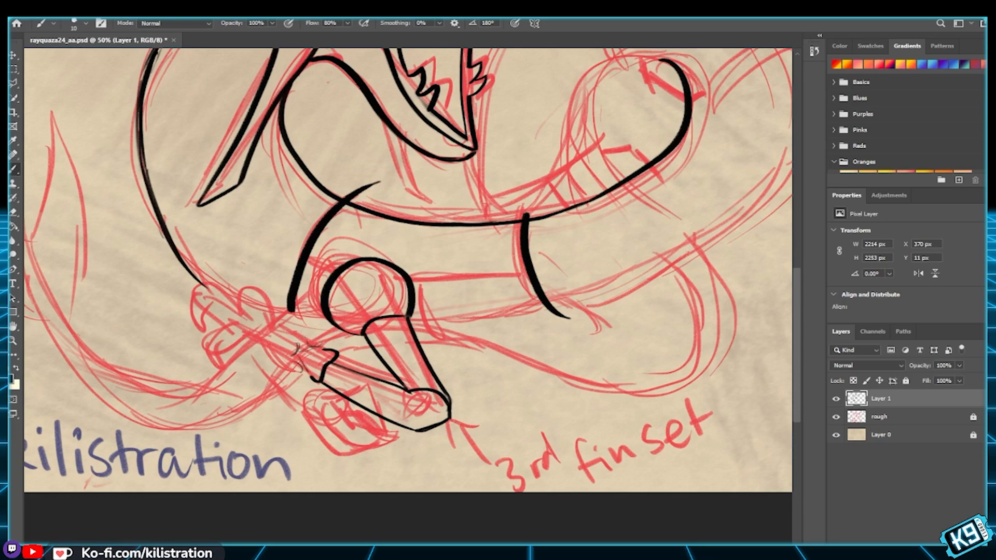
pyautogui.moveTo(311, 321)
pyautogui.mouseDown()
pyautogui.moveTo(321, 337)
pyautogui.moveTo(322, 314)
pyautogui.moveTo(326, 346)
pyautogui.mouseUp()
pyautogui.moveTo(277, 325)
pyautogui.mouseDown()
pyautogui.moveTo(299, 340)
pyautogui.moveTo(276, 326)
pyautogui.moveTo(270, 332)
pyautogui.moveTo(279, 355)
pyautogui.moveTo(268, 333)
pyautogui.moveTo(288, 360)
pyautogui.mouseUp()
pyautogui.moveTo(280, 329); pyautogui.dragTo(285, 356)
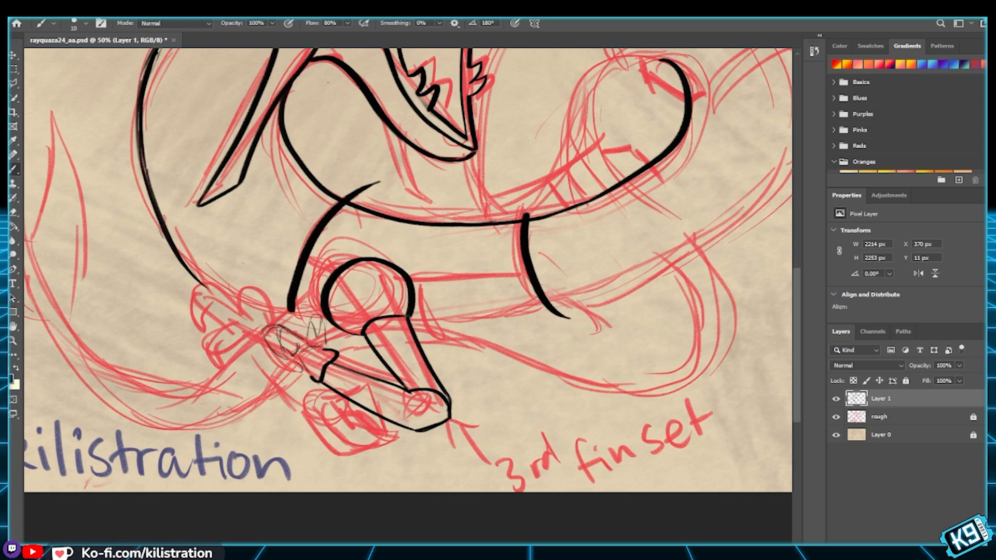
pyautogui.moveTo(290, 355)
pyautogui.mouseDown()
pyautogui.moveTo(283, 380)
pyautogui.moveTo(309, 373)
pyautogui.mouseUp()
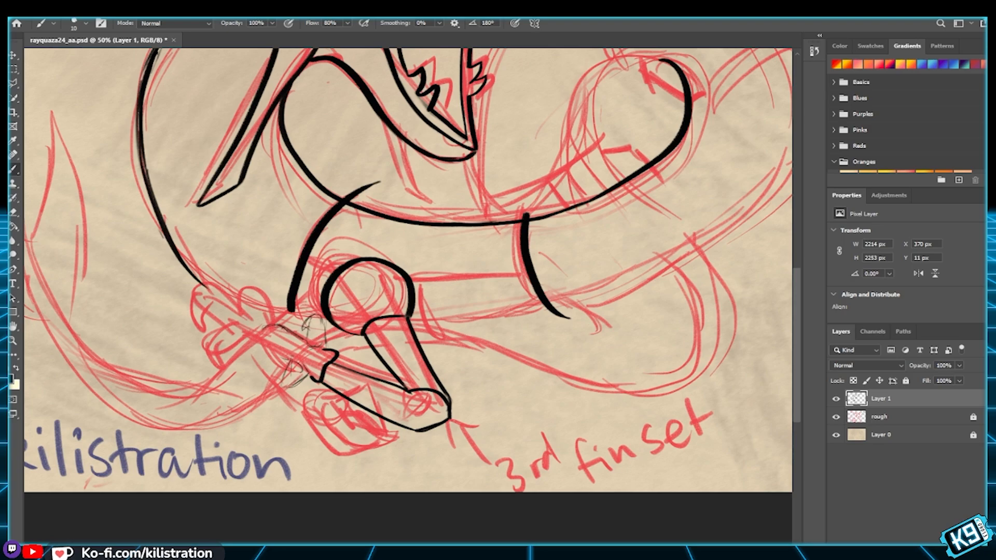
pyautogui.moveTo(289, 362)
pyautogui.mouseDown()
pyautogui.moveTo(275, 374)
pyautogui.moveTo(305, 384)
pyautogui.mouseUp()
pyautogui.moveTo(274, 325)
pyautogui.mouseDown()
pyautogui.moveTo(255, 334)
pyautogui.moveTo(291, 360)
pyautogui.moveTo(275, 362)
pyautogui.mouseUp()
pyautogui.moveTo(272, 332)
pyautogui.mouseDown()
pyautogui.moveTo(308, 339)
pyautogui.moveTo(274, 345)
pyautogui.mouseUp()
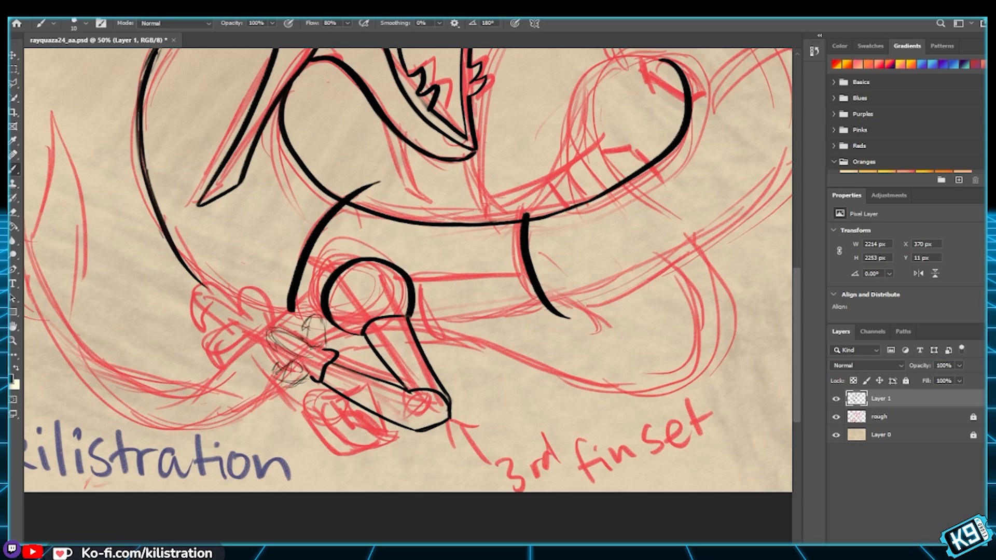
pyautogui.moveTo(289, 378); pyautogui.dragTo(310, 368)
pyautogui.moveTo(220, 418); pyautogui.dragTo(278, 422)
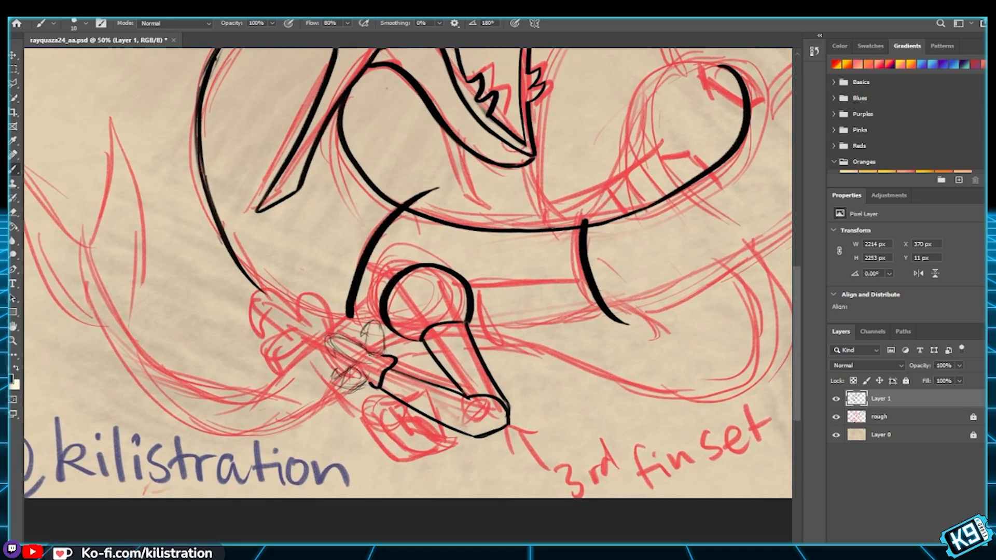
pyautogui.moveTo(430, 415); pyautogui.dragTo(402, 358)
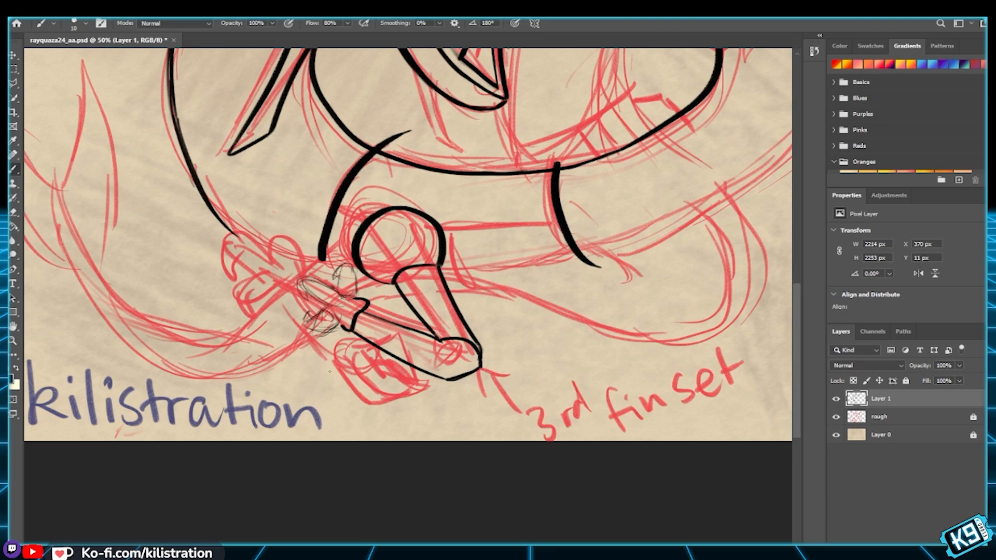
pyautogui.moveTo(457, 67); pyautogui.dragTo(407, 383)
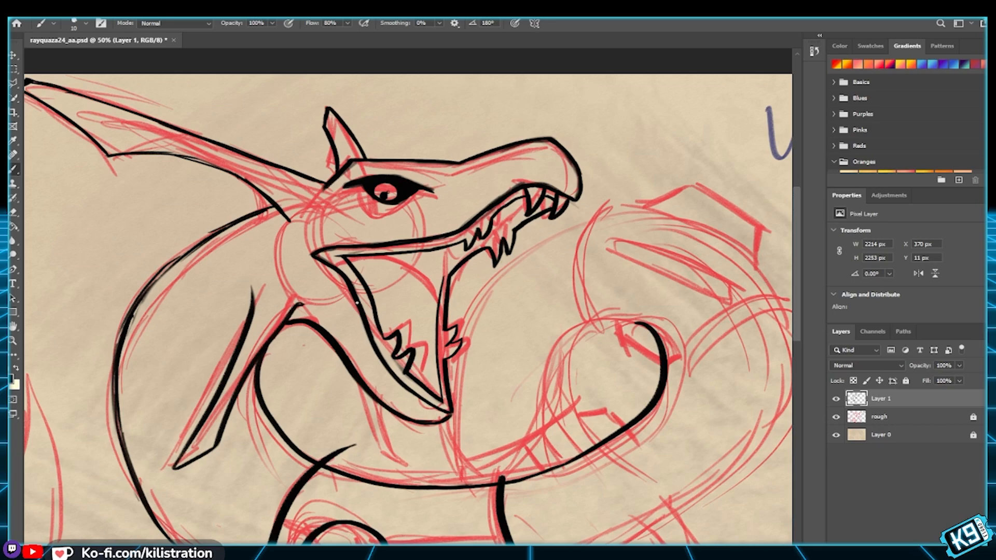
# Step: Save the drawing
pyautogui.moveTo(384, 467); pyautogui.dragTo(400, 345)
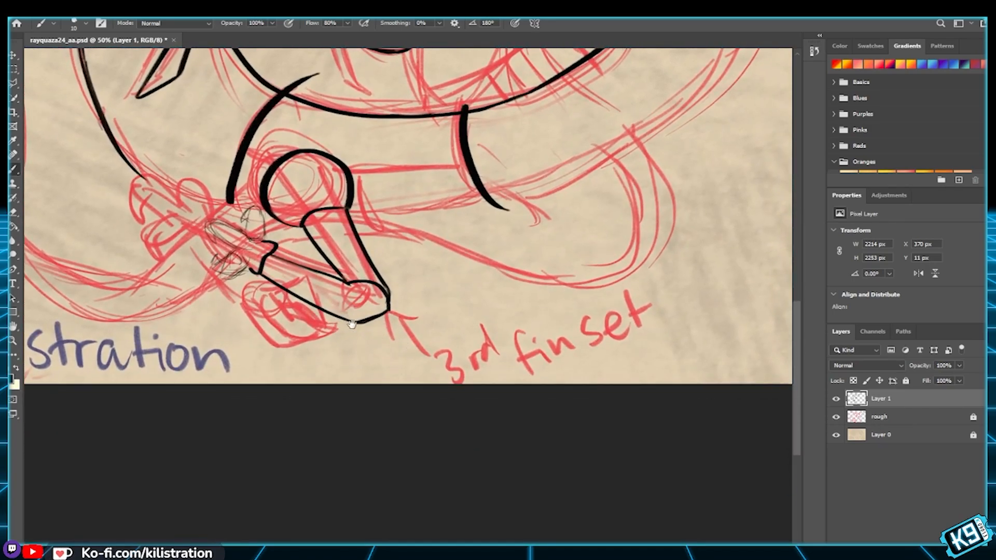
pyautogui.moveTo(318, 291); pyautogui.dragTo(420, 313)
pyautogui.moveTo(394, 196); pyautogui.dragTo(394, 346)
pyautogui.scroll(-3, 363, 334)
pyautogui.hotkey('ctrl', 's')
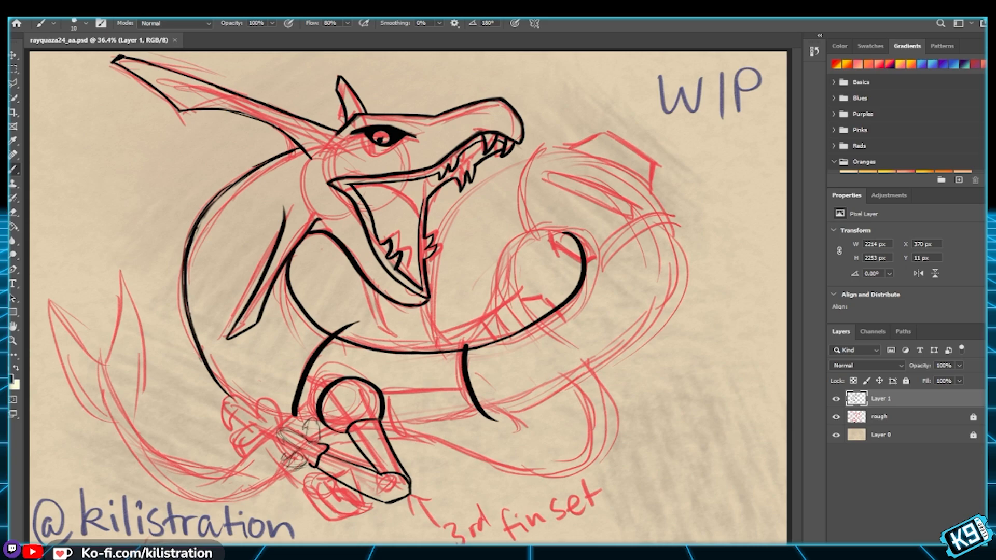
# Step: Set the brush size to 25 and ink the outlines of three spread fingers over the thin sketch beyond the wrist
pyautogui.hotkey('ctrl', '+')
pyautogui.hotkey('ctrl', '+')
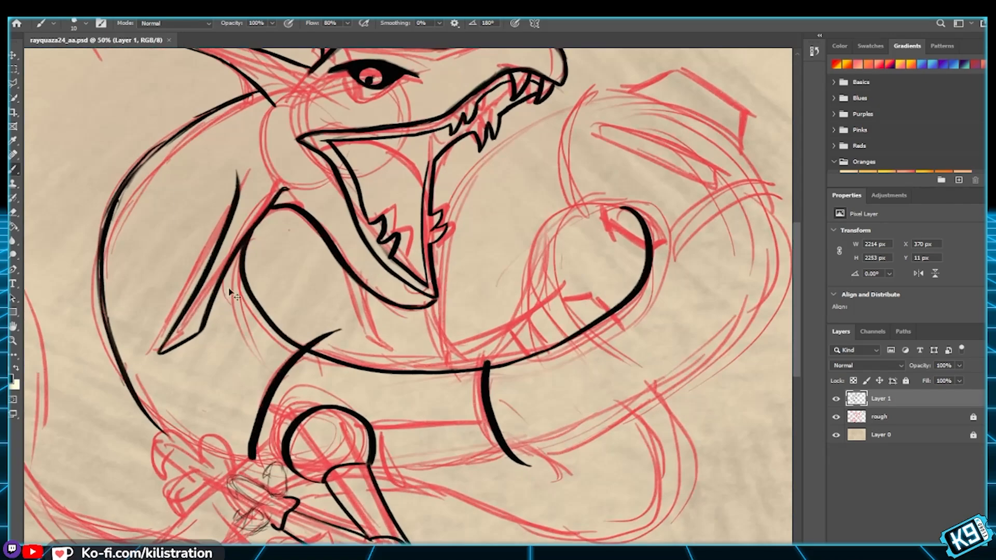
pyautogui.hotkey('ctrl', '+')
pyautogui.moveTo(275, 422)
pyautogui.mouseDown()
pyautogui.moveTo(289, 355)
pyautogui.moveTo(323, 289)
pyautogui.moveTo(325, 300)
pyautogui.moveTo(345, 273)
pyautogui.mouseUp()
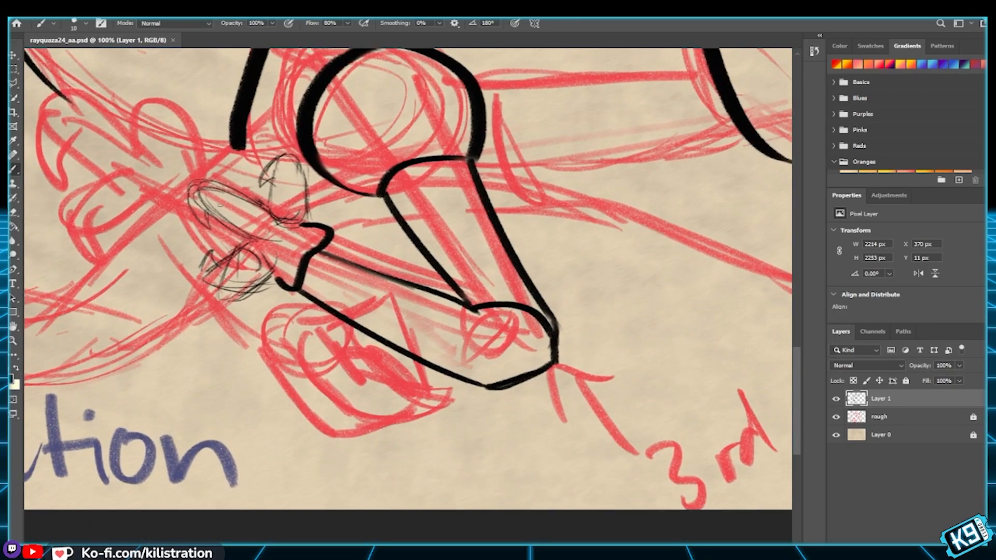
pyautogui.press(']')
pyautogui.press(']')
pyautogui.press(']')
pyautogui.moveTo(228, 183); pyautogui.dragTo(269, 254)
pyautogui.moveTo(347, 234)
pyautogui.mouseDown()
pyautogui.moveTo(352, 298)
pyautogui.moveTo(337, 227)
pyautogui.moveTo(345, 239)
pyautogui.moveTo(329, 222)
pyautogui.moveTo(300, 234)
pyautogui.moveTo(314, 283)
pyautogui.mouseUp()
pyautogui.moveTo(254, 260); pyautogui.dragTo(317, 283)
pyautogui.moveTo(256, 261)
pyautogui.mouseDown()
pyautogui.moveTo(233, 274)
pyautogui.moveTo(284, 319)
pyautogui.mouseUp()
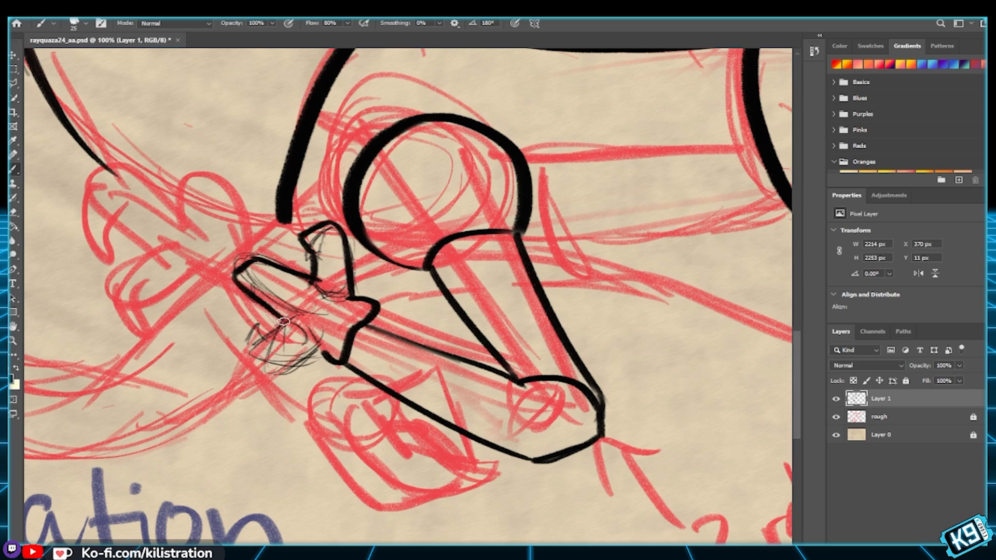
pyautogui.moveTo(285, 320)
pyautogui.mouseDown()
pyautogui.moveTo(248, 352)
pyautogui.moveTo(242, 385)
pyautogui.moveTo(238, 358)
pyautogui.moveTo(249, 381)
pyautogui.moveTo(328, 357)
pyautogui.mouseUp()
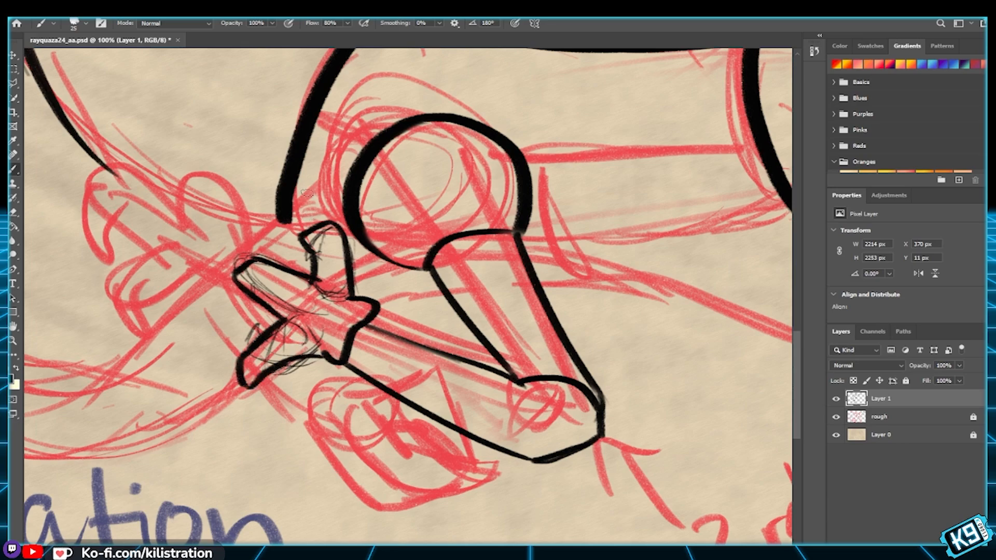
# Step: Ink small claw tips at the ends of the three fingers
pyautogui.moveTo(301, 233)
pyautogui.mouseDown()
pyautogui.moveTo(293, 266)
pyautogui.moveTo(311, 261)
pyautogui.moveTo(298, 265)
pyautogui.moveTo(307, 278)
pyautogui.mouseUp()
pyautogui.moveTo(236, 274); pyautogui.dragTo(229, 317)
pyautogui.moveTo(235, 271)
pyautogui.mouseDown()
pyautogui.moveTo(245, 315)
pyautogui.moveTo(234, 310)
pyautogui.moveTo(263, 309)
pyautogui.moveTo(264, 331)
pyautogui.moveTo(240, 316)
pyautogui.moveTo(264, 314)
pyautogui.moveTo(262, 305)
pyautogui.moveTo(271, 329)
pyautogui.moveTo(262, 306)
pyautogui.moveTo(244, 316)
pyautogui.mouseUp()
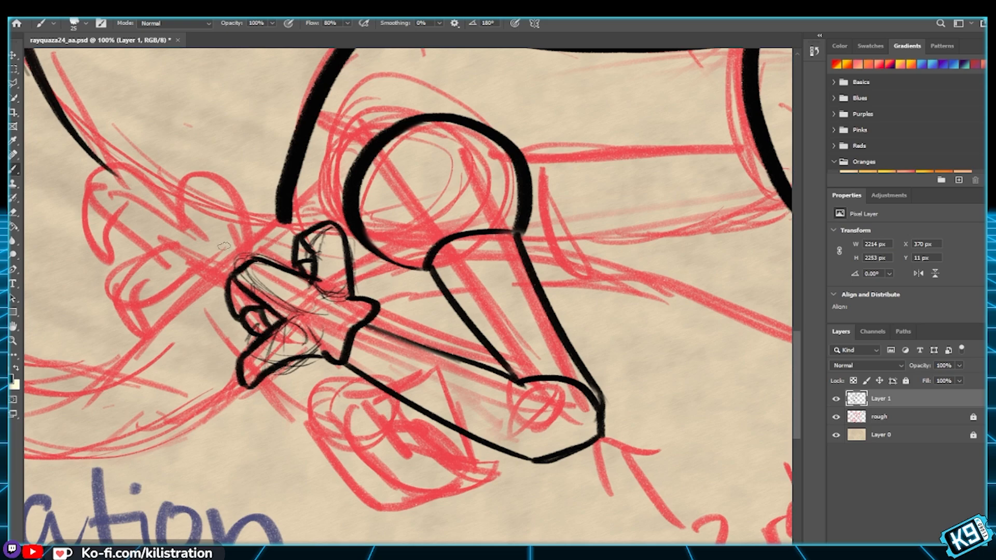
pyautogui.moveTo(254, 385)
pyautogui.mouseDown()
pyautogui.moveTo(296, 379)
pyautogui.moveTo(291, 394)
pyautogui.moveTo(313, 409)
pyautogui.moveTo(314, 385)
pyautogui.moveTo(331, 403)
pyautogui.mouseUp()
# Step: Remove the inked fingers and the thin claw sketch beyond the wrist, leaving the jagged wrist edge
pyautogui.hotkey('ctrl', 'z')
pyautogui.hotkey('ctrl', 'z')
pyautogui.hotkey('ctrl', 'z')
pyautogui.hotkey('ctrl', 'z')
pyautogui.hotkey('ctrl', 'z')
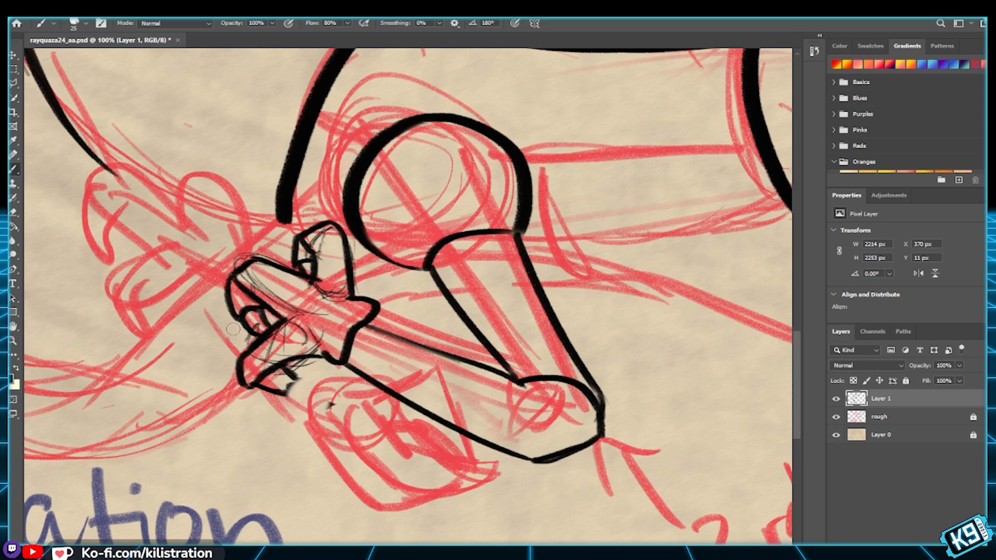
pyautogui.hotkey('ctrl', 'z')
pyautogui.hotkey('ctrl', 'z')
pyautogui.hotkey('ctrl', 'z')
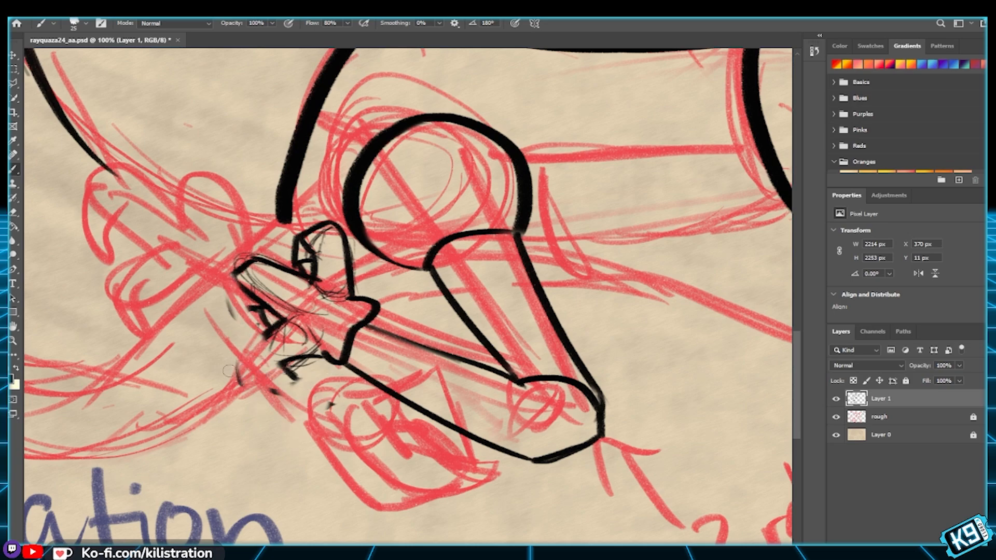
pyautogui.hotkey('ctrl', 'z')
pyautogui.hotkey('ctrl', 'z')
pyautogui.hotkey('ctrl', 'z')
pyautogui.hotkey('ctrl', 'z')
pyautogui.hotkey('ctrl', 'z')
pyautogui.hotkey('ctrl', 'z')
pyautogui.hotkey('ctrl', 'z')
pyautogui.hotkey('ctrl', 'z')
pyautogui.hotkey('ctrl', 'z')
pyautogui.hotkey('ctrl', 'z')
pyautogui.hotkey('ctrl', 'z')
pyautogui.hotkey('ctrl', 'z')
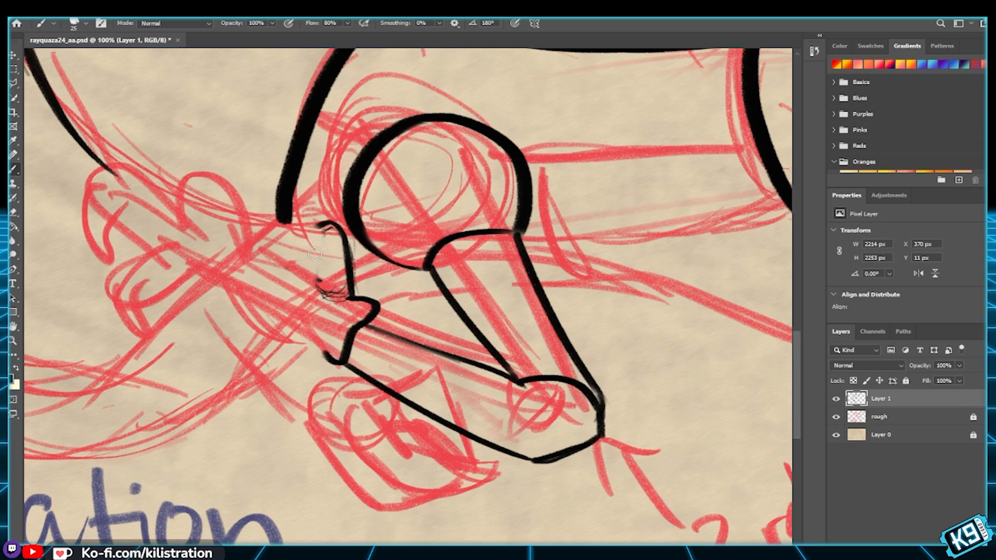
pyautogui.hotkey('ctrl', 'z')
pyautogui.hotkey('ctrl', 'z')
pyautogui.hotkey('ctrl', 'z')
pyautogui.hotkey('ctrl', 'z')
pyautogui.hotkey('ctrl', 'z')
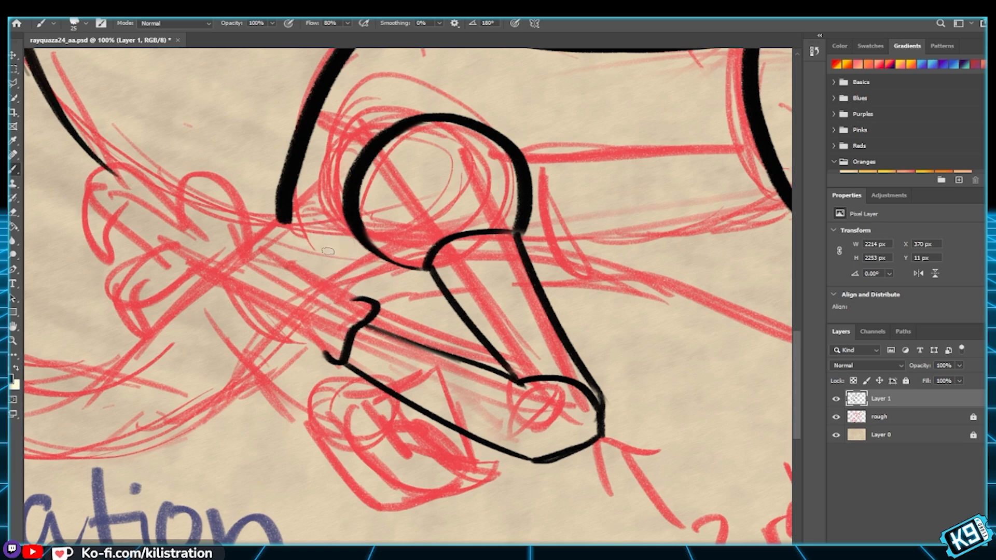
# Step: Lock Layer 1, add a new layer above it and sketch three bent fingers beyond the wrist
pyautogui.click(905, 381)
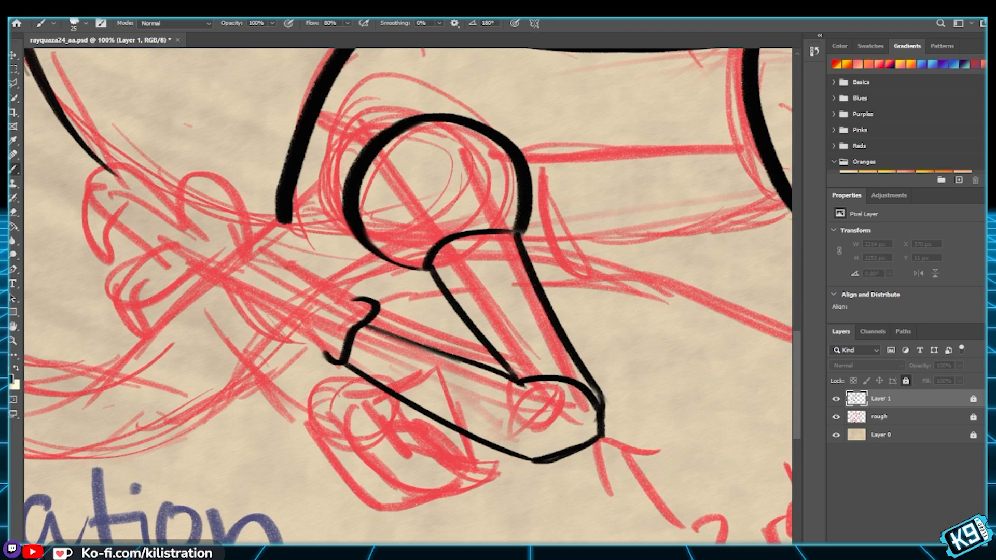
pyautogui.hotkey('ctrl', 'shift', 'alt', 'n')
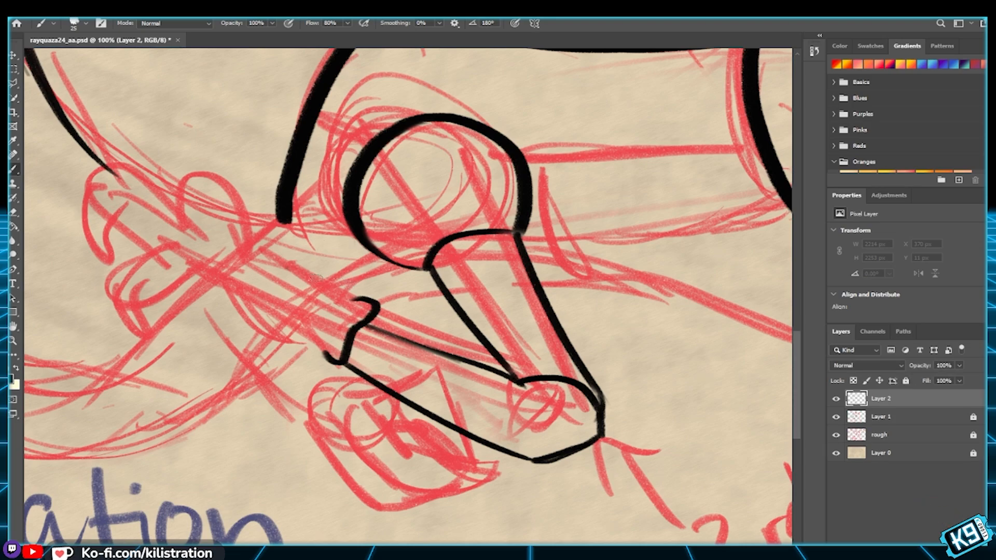
pyautogui.moveTo(322, 277)
pyautogui.mouseDown()
pyautogui.moveTo(334, 297)
pyautogui.moveTo(357, 295)
pyautogui.moveTo(319, 275)
pyautogui.moveTo(331, 253)
pyautogui.moveTo(365, 250)
pyautogui.moveTo(358, 297)
pyautogui.mouseUp()
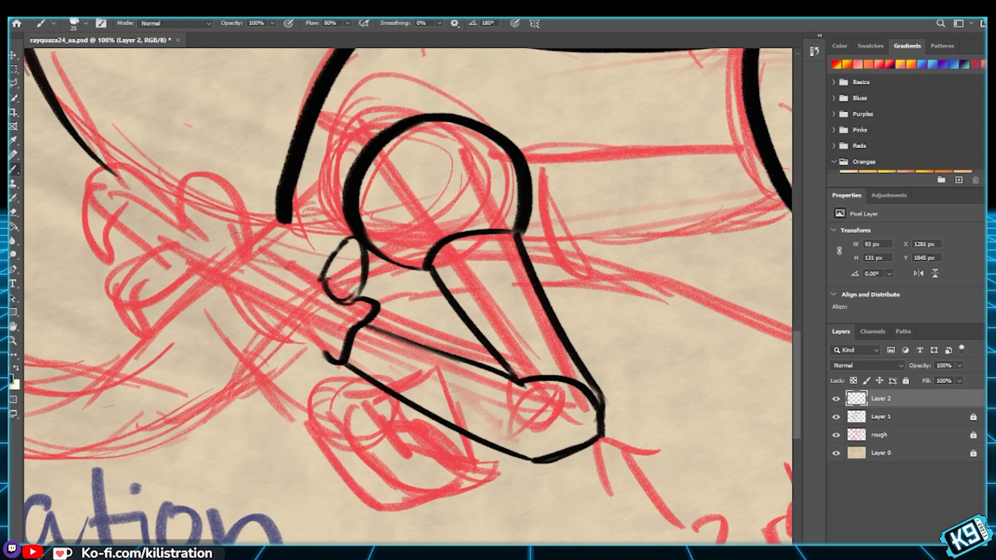
pyautogui.moveTo(267, 300)
pyautogui.mouseDown()
pyautogui.moveTo(283, 269)
pyautogui.moveTo(326, 294)
pyautogui.moveTo(311, 342)
pyautogui.moveTo(288, 317)
pyautogui.moveTo(321, 355)
pyautogui.moveTo(290, 320)
pyautogui.moveTo(298, 337)
pyautogui.moveTo(295, 324)
pyautogui.moveTo(282, 330)
pyautogui.moveTo(269, 375)
pyautogui.moveTo(321, 354)
pyautogui.mouseUp()
pyautogui.moveTo(290, 266)
pyautogui.mouseDown()
pyautogui.moveTo(237, 315)
pyautogui.moveTo(272, 309)
pyautogui.moveTo(272, 296)
pyautogui.moveTo(300, 299)
pyautogui.mouseUp()
pyautogui.moveTo(267, 361)
pyautogui.mouseDown()
pyautogui.moveTo(280, 408)
pyautogui.moveTo(262, 367)
pyautogui.moveTo(290, 362)
pyautogui.mouseUp()
pyautogui.moveTo(348, 239)
pyautogui.mouseDown()
pyautogui.moveTo(294, 259)
pyautogui.moveTo(331, 244)
pyautogui.moveTo(352, 256)
pyautogui.mouseUp()
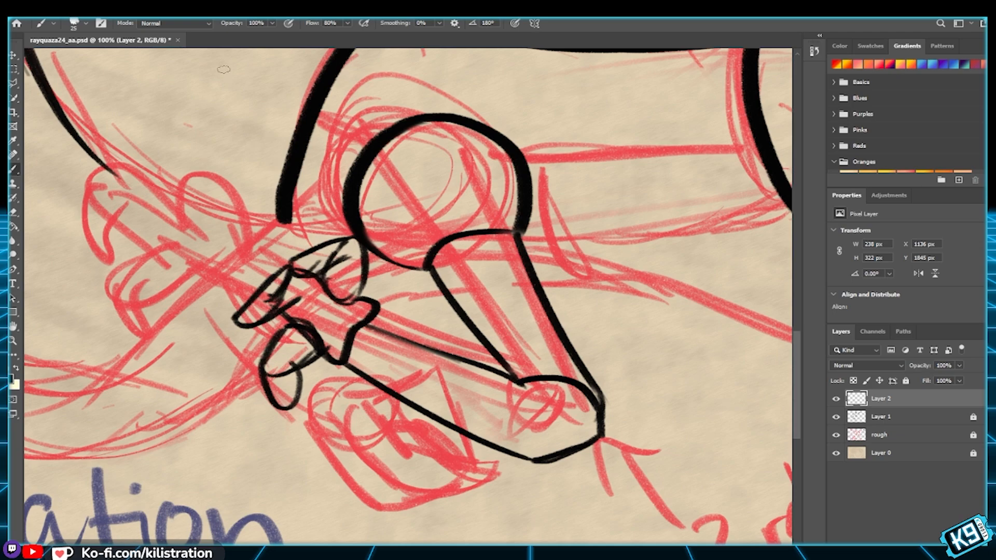
# Step: Sketch curved claws on the tips of the middle and lower fingers on Layer 2
pyautogui.moveTo(242, 324); pyautogui.dragTo(279, 353)
pyautogui.moveTo(284, 313); pyautogui.dragTo(272, 348)
pyautogui.moveTo(305, 403); pyautogui.dragTo(333, 428)
pyautogui.moveTo(305, 387); pyautogui.dragTo(334, 428)
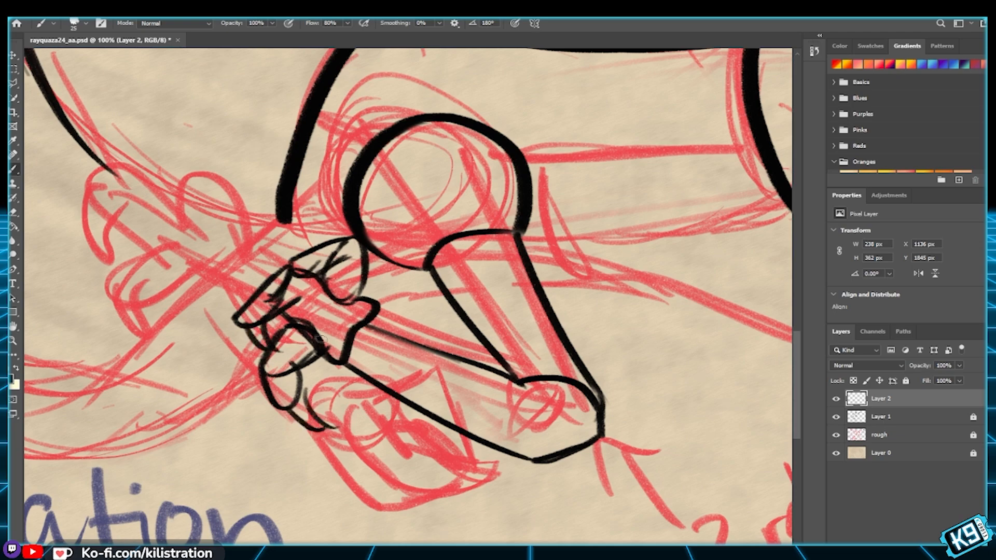
pyautogui.hotkey('ctrl', '0')
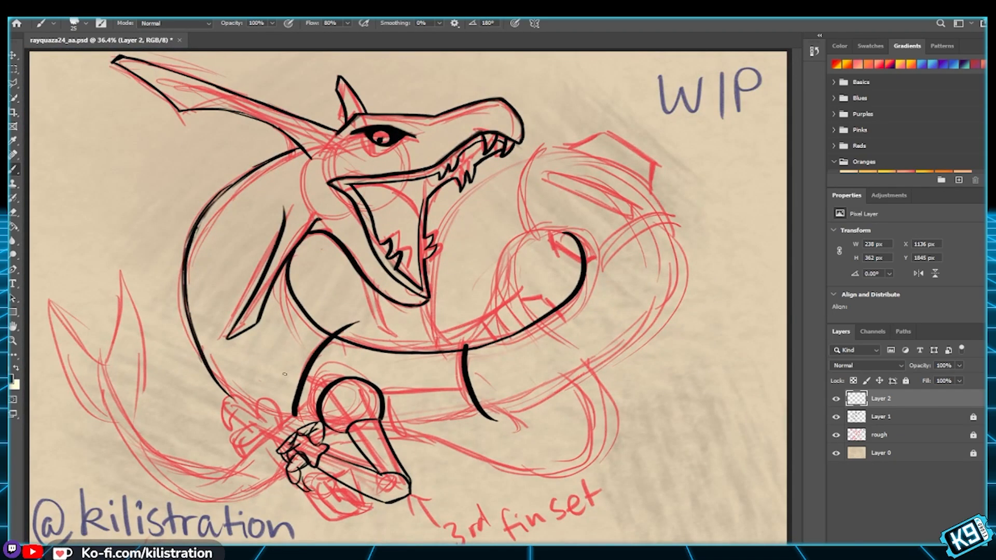
# Step: Turn Layer 2 into a locked underlay at 40% opacity beneath Layer 1, and unlock Layer 1 for inking
pyautogui.click(942, 365)
pyautogui.write('40')
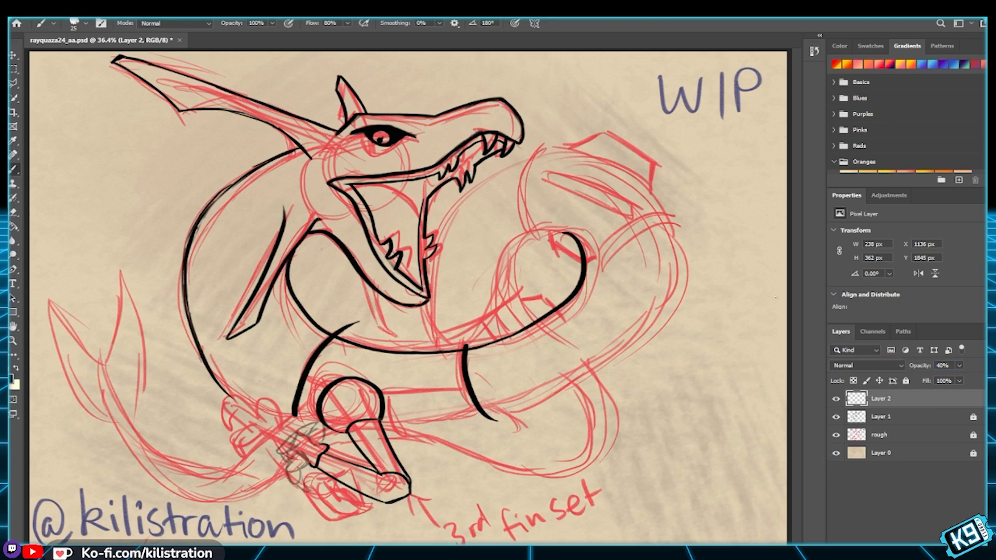
pyautogui.click(906, 380)
pyautogui.moveTo(911, 399); pyautogui.dragTo(918, 427)
pyautogui.click(905, 398)
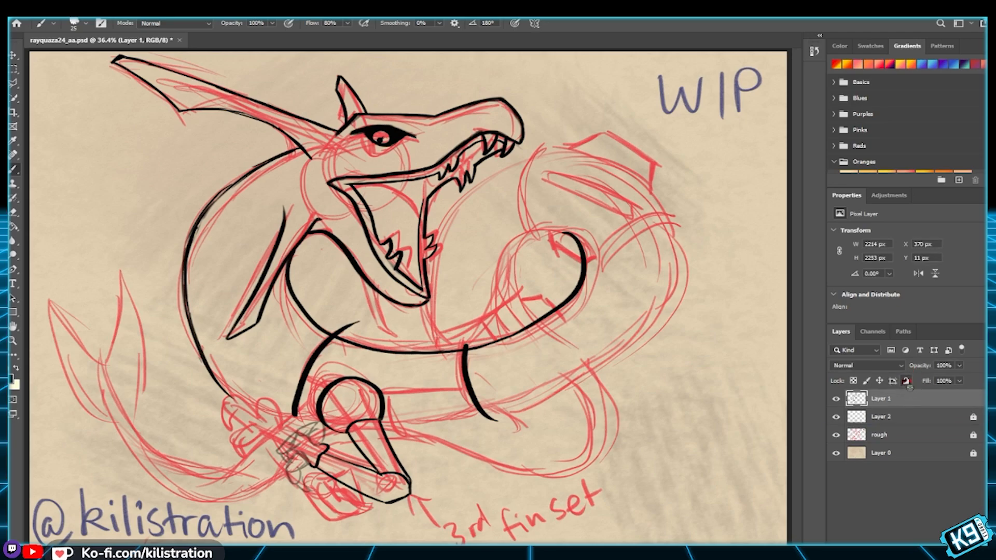
# Step: Set the brush size to 20 and ink the upper finger and its claw over the faded hand sketch on Layer 1
pyautogui.scroll(3, 244, 290)
pyautogui.moveTo(307, 389)
pyautogui.mouseDown()
pyautogui.moveTo(352, 286)
pyautogui.moveTo(382, 173)
pyautogui.mouseUp()
pyautogui.moveTo(348, 376)
pyautogui.mouseDown()
pyautogui.moveTo(400, 221)
pyautogui.moveTo(499, 188)
pyautogui.mouseUp()
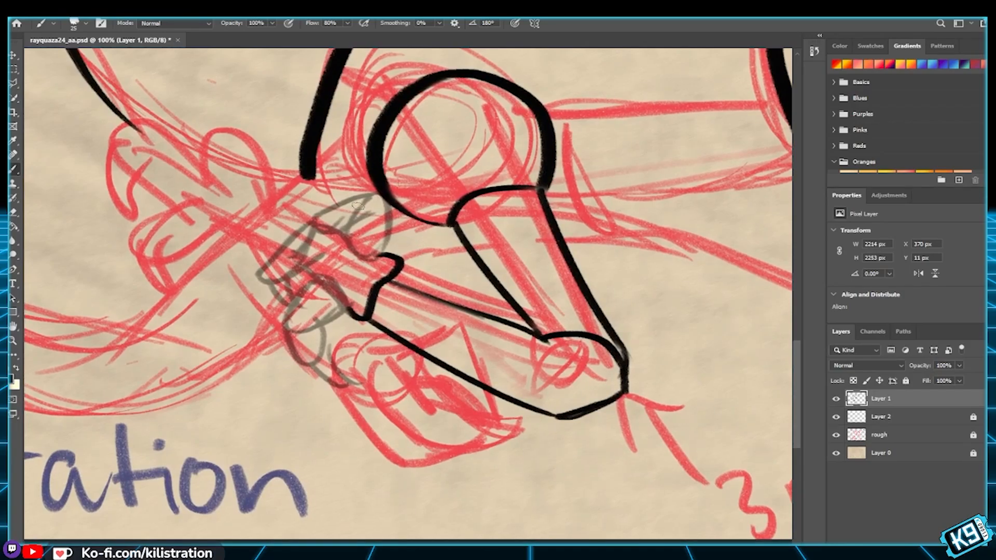
pyautogui.press('[')
pyautogui.moveTo(346, 235)
pyautogui.mouseDown()
pyautogui.moveTo(380, 249)
pyautogui.moveTo(356, 210)
pyautogui.mouseUp()
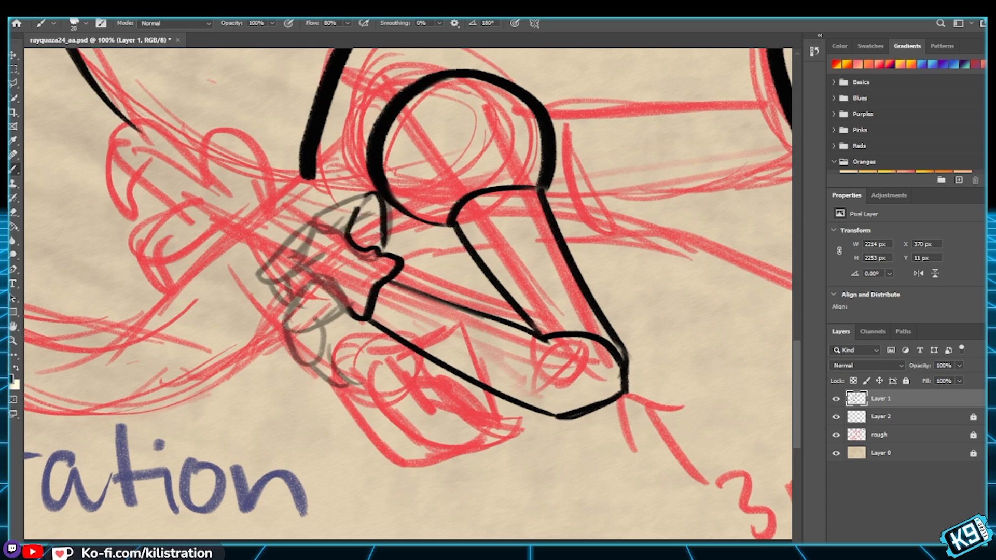
pyautogui.hotkey('ctrl', 'z')
pyautogui.moveTo(381, 253)
pyautogui.mouseDown()
pyautogui.moveTo(374, 196)
pyautogui.moveTo(374, 207)
pyautogui.moveTo(314, 222)
pyautogui.mouseUp()
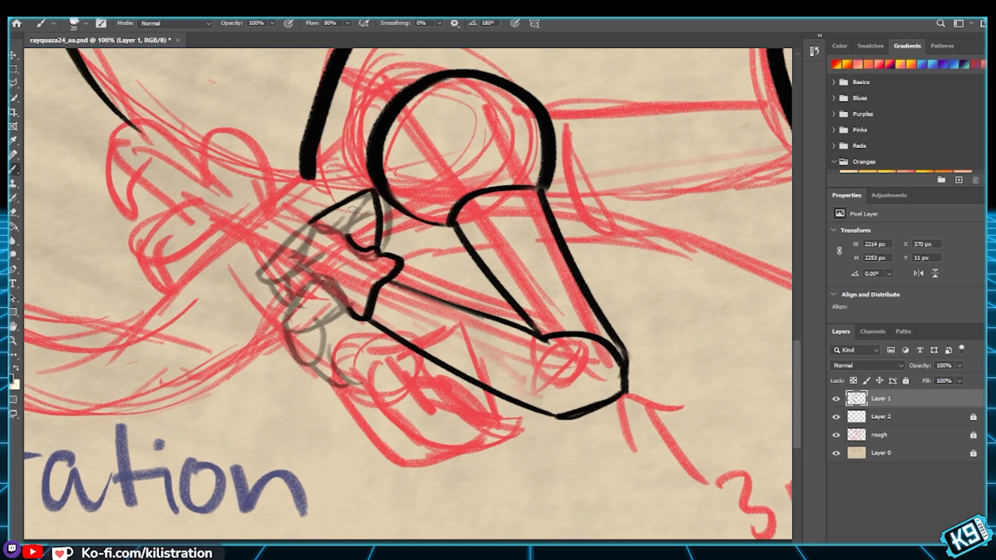
pyautogui.moveTo(357, 211); pyautogui.dragTo(349, 236)
# Step: Ink the middle finger and its small claws over the faded hand sketch
pyautogui.moveTo(262, 277); pyautogui.dragTo(305, 223)
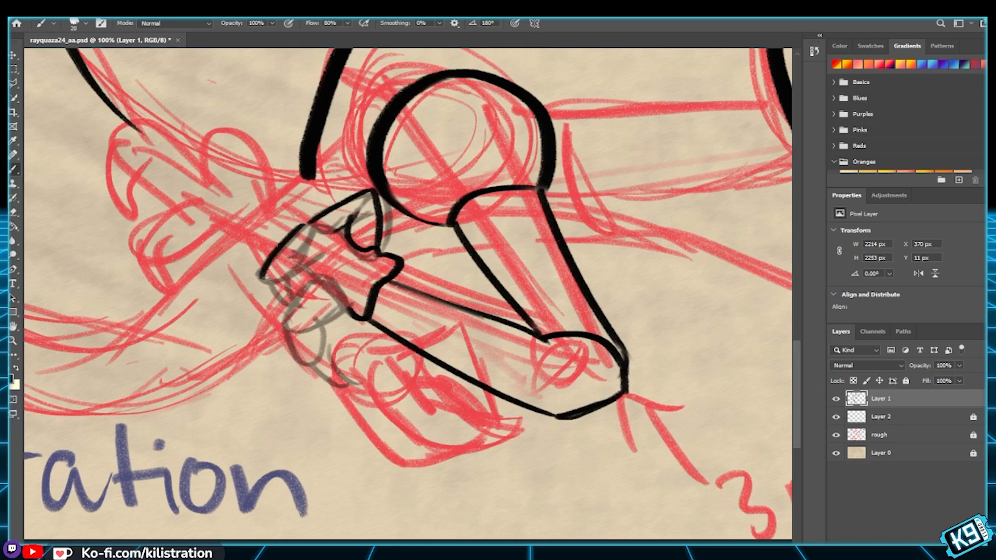
pyautogui.moveTo(261, 277)
pyautogui.mouseDown()
pyautogui.moveTo(289, 274)
pyautogui.moveTo(274, 284)
pyautogui.moveTo(280, 301)
pyautogui.moveTo(296, 274)
pyautogui.moveTo(299, 290)
pyautogui.moveTo(274, 287)
pyautogui.moveTo(299, 273)
pyautogui.moveTo(311, 242)
pyautogui.moveTo(313, 258)
pyautogui.moveTo(301, 207)
pyautogui.moveTo(363, 250)
pyautogui.moveTo(303, 250)
pyautogui.moveTo(302, 240)
pyautogui.moveTo(328, 285)
pyautogui.mouseUp()
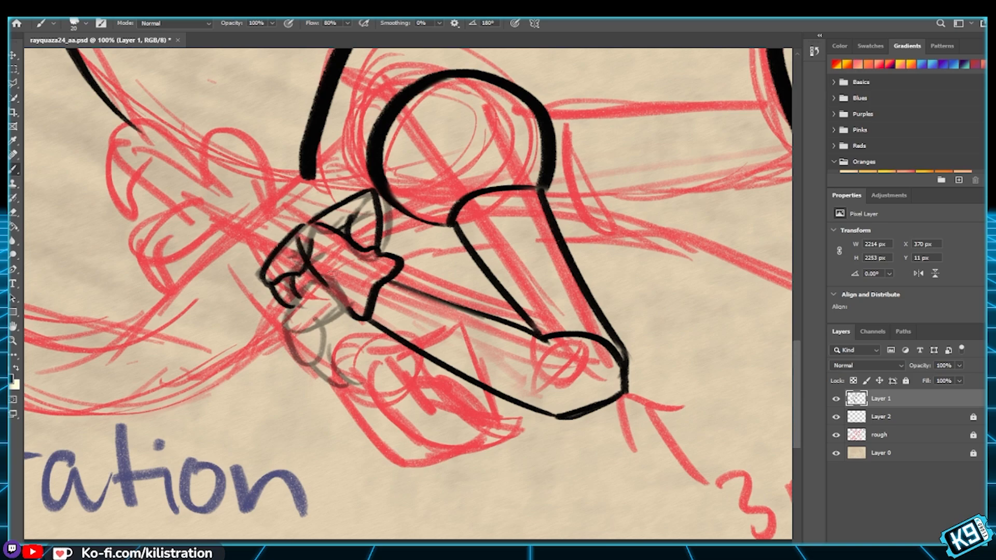
pyautogui.moveTo(310, 241); pyautogui.dragTo(326, 266)
# Step: Ink the lower finger and redraw its curved claw tips
pyautogui.moveTo(318, 272); pyautogui.dragTo(288, 332)
pyautogui.moveTo(343, 293)
pyautogui.mouseDown()
pyautogui.moveTo(303, 332)
pyautogui.moveTo(336, 369)
pyautogui.moveTo(365, 353)
pyautogui.mouseUp()
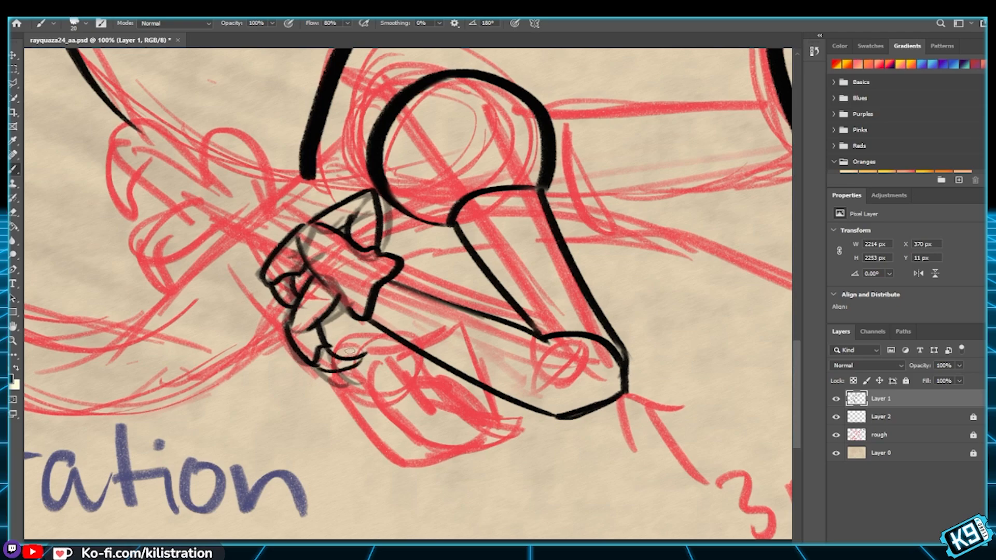
pyautogui.hotkey('ctrl', 'z')
pyautogui.hotkey('ctrl', 'z')
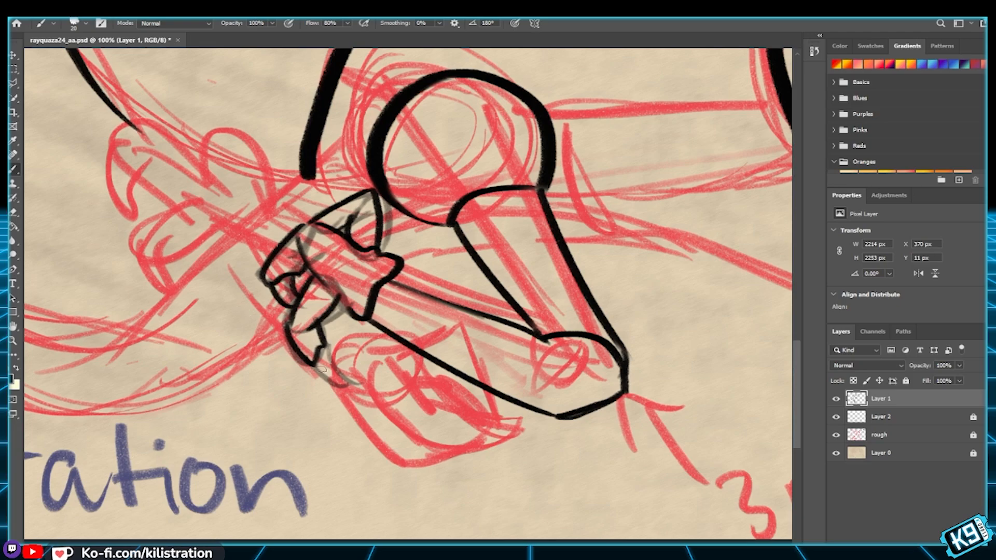
pyautogui.moveTo(315, 367); pyautogui.dragTo(361, 363)
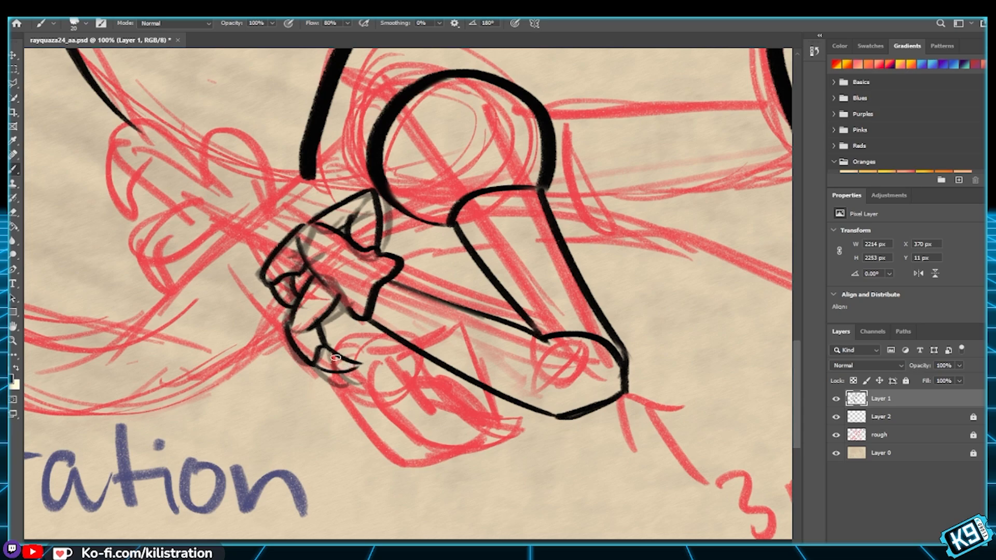
pyautogui.moveTo(315, 363); pyautogui.dragTo(361, 365)
pyautogui.hotkey('ctrl', 'z')
pyautogui.hotkey('ctrl', 'z')
# Step: Erase the inked hand from Layer 1, lock that layer, and delete the Layer 2 hand sketch
pyautogui.hotkey('ctrl', '0')
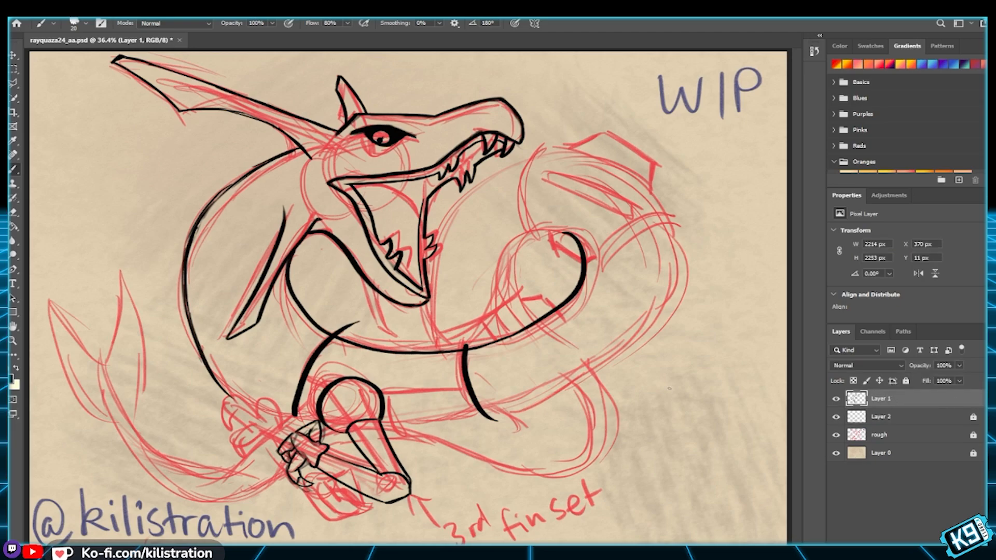
pyautogui.moveTo(283, 454)
pyautogui.mouseDown()
pyautogui.moveTo(306, 488)
pyautogui.moveTo(286, 441)
pyautogui.moveTo(317, 427)
pyautogui.moveTo(317, 438)
pyautogui.moveTo(294, 446)
pyautogui.moveTo(314, 488)
pyautogui.mouseUp()
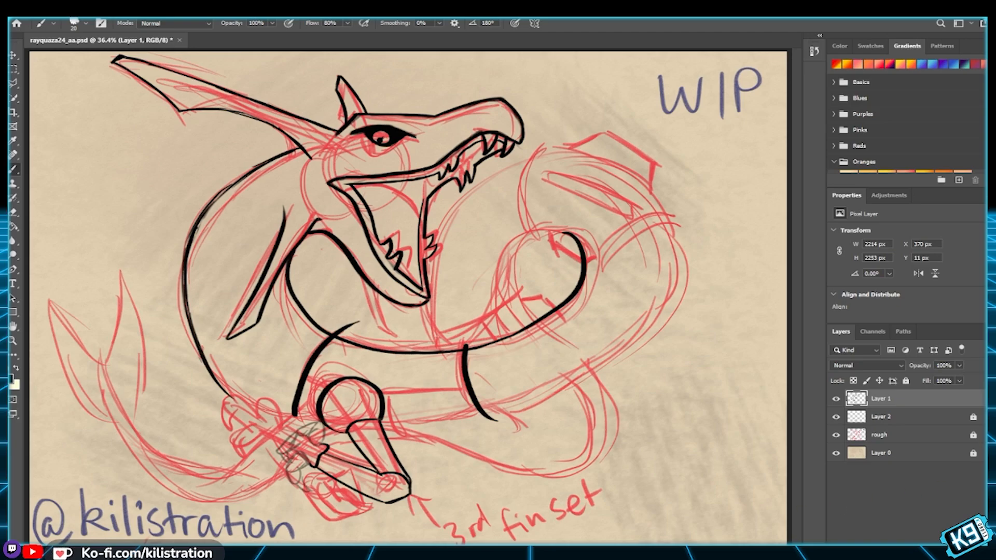
pyautogui.click(906, 380)
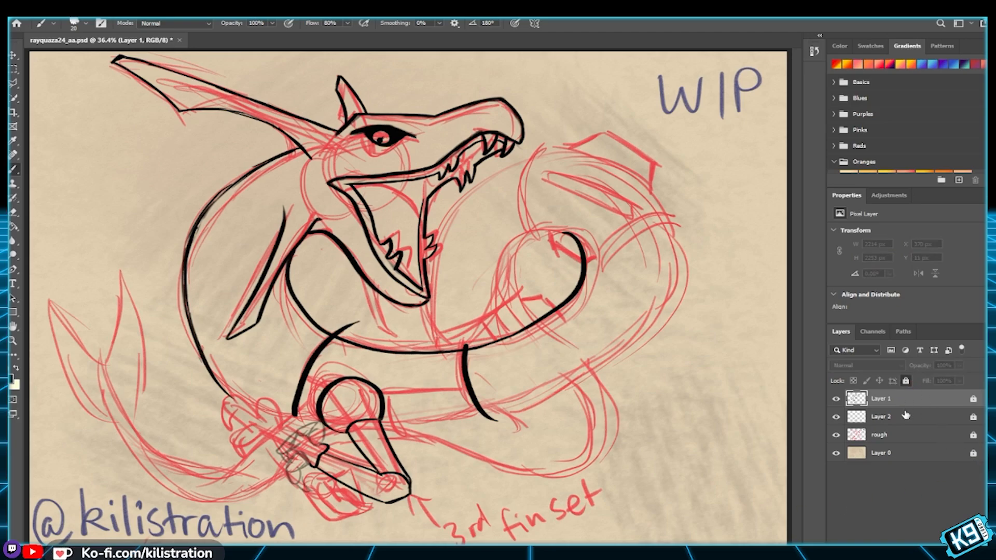
pyautogui.click(897, 415)
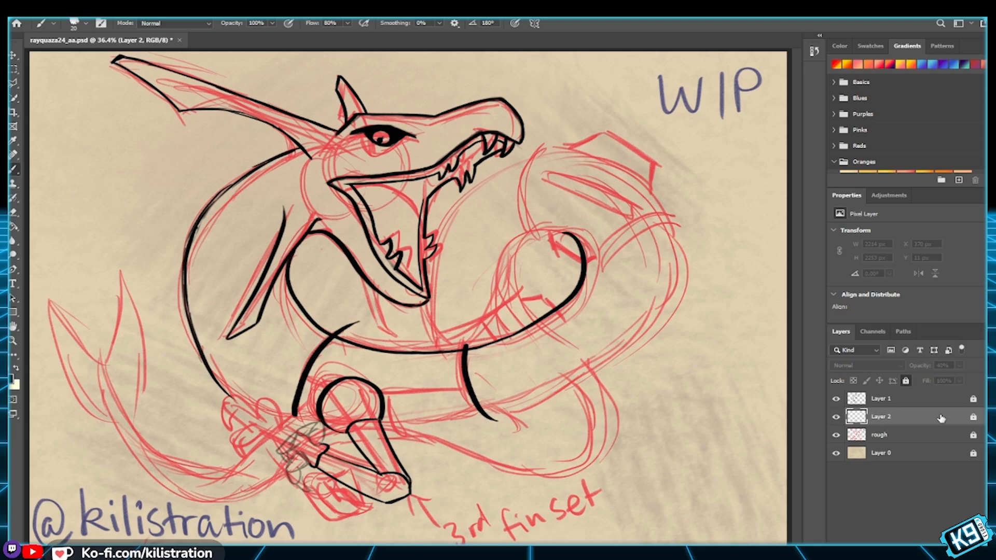
pyautogui.click(905, 380)
pyautogui.press('Delete')
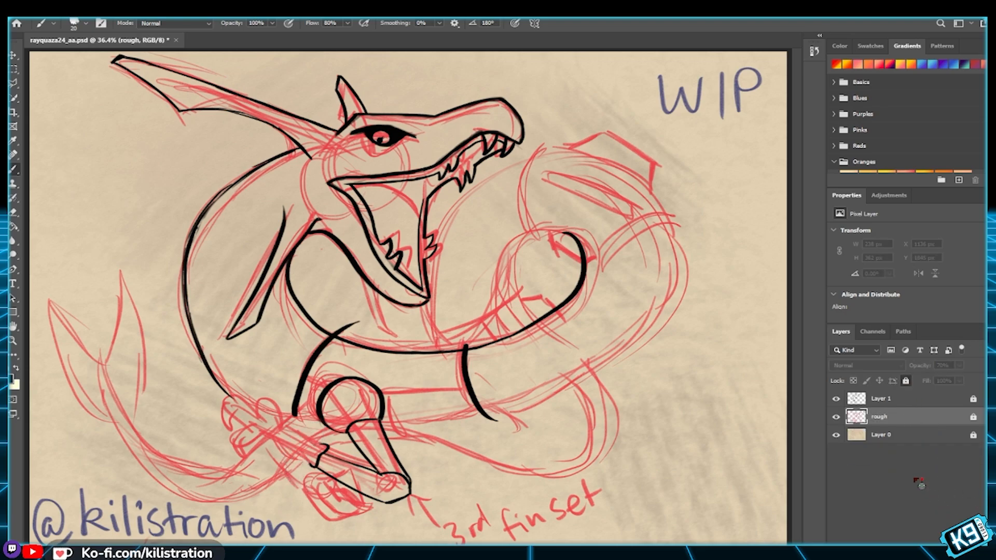
# Step: Sketch the open hand at the end of the forearm on Layer 2 and set that layer's opacity to 50%
pyautogui.hotkey('ctrl', 'z')
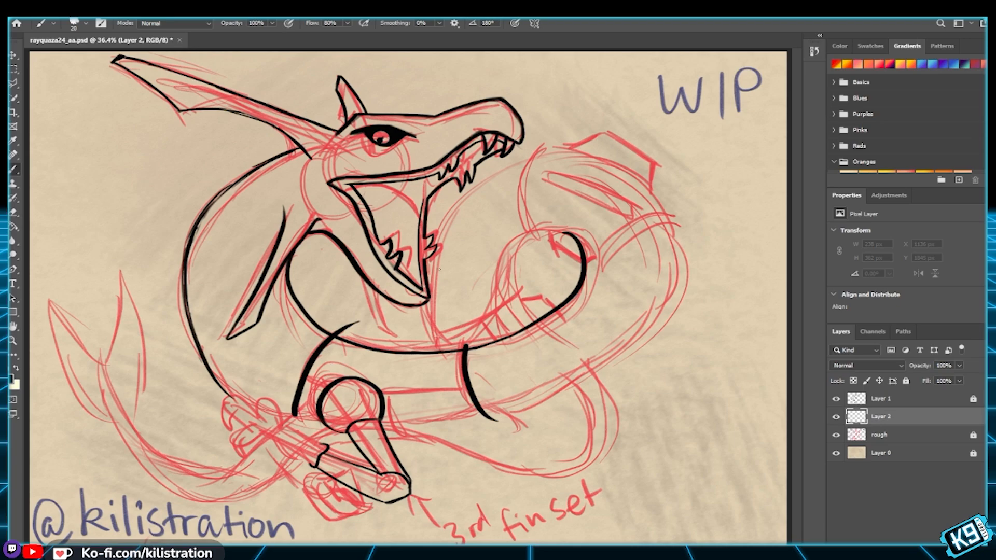
pyautogui.moveTo(267, 446)
pyautogui.mouseDown()
pyautogui.moveTo(313, 461)
pyautogui.moveTo(285, 415)
pyautogui.moveTo(337, 459)
pyautogui.mouseUp()
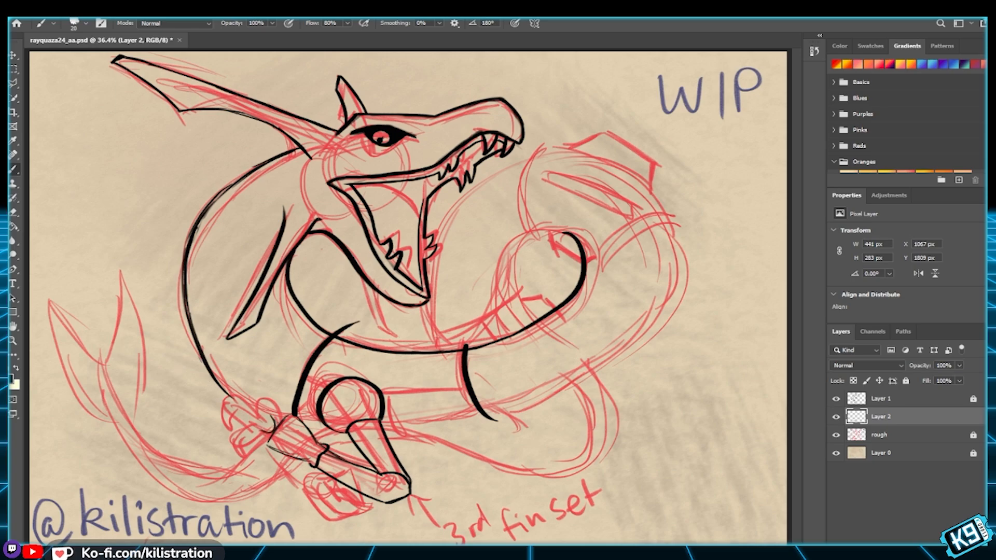
pyautogui.moveTo(262, 401); pyautogui.dragTo(280, 416)
pyautogui.hotkey('ctrl', 'z')
pyautogui.moveTo(261, 429); pyautogui.dragTo(251, 437)
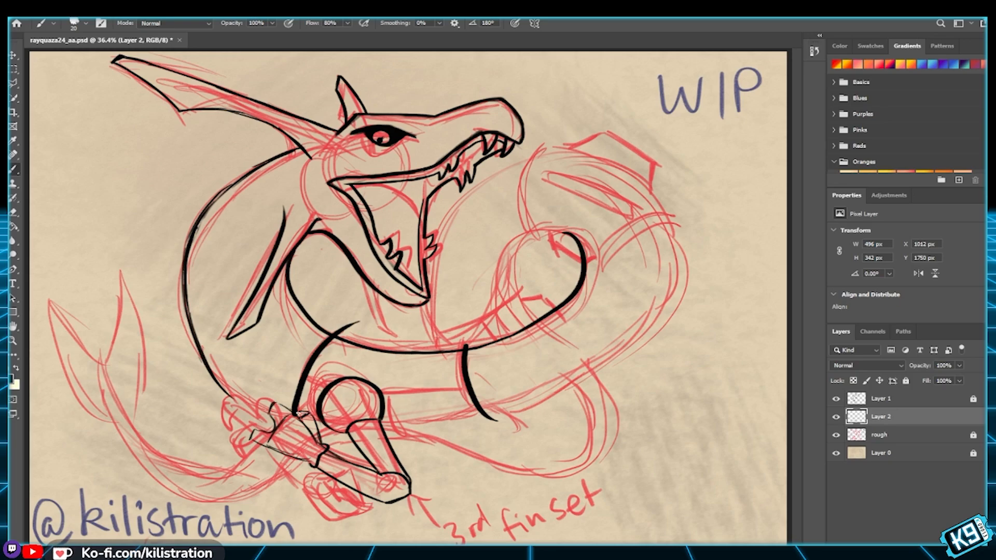
pyautogui.moveTo(264, 445); pyautogui.dragTo(278, 453)
pyautogui.click(912, 365)
pyautogui.write('50')
pyautogui.press('Return')
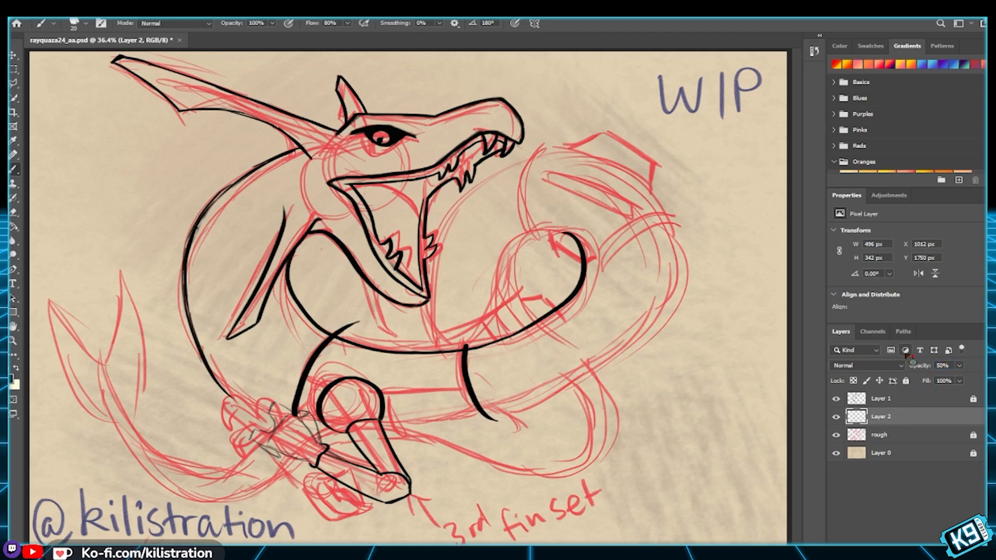
# Step: Unlock Layer 1, rename it "line", and save the file
pyautogui.click(909, 404)
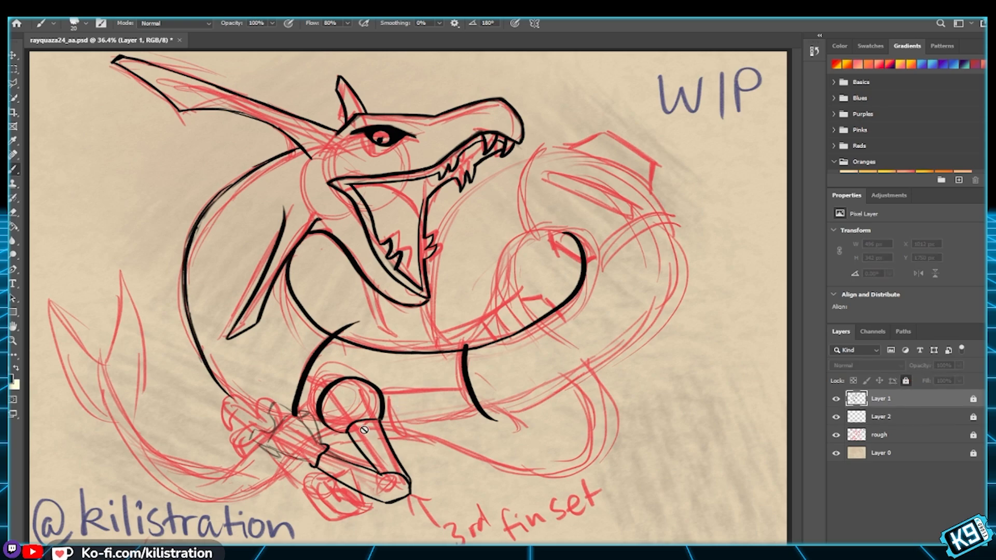
pyautogui.hotkey('ctrl', '+')
pyautogui.hotkey('ctrl', '+')
pyautogui.scroll(-6, 298, 453)
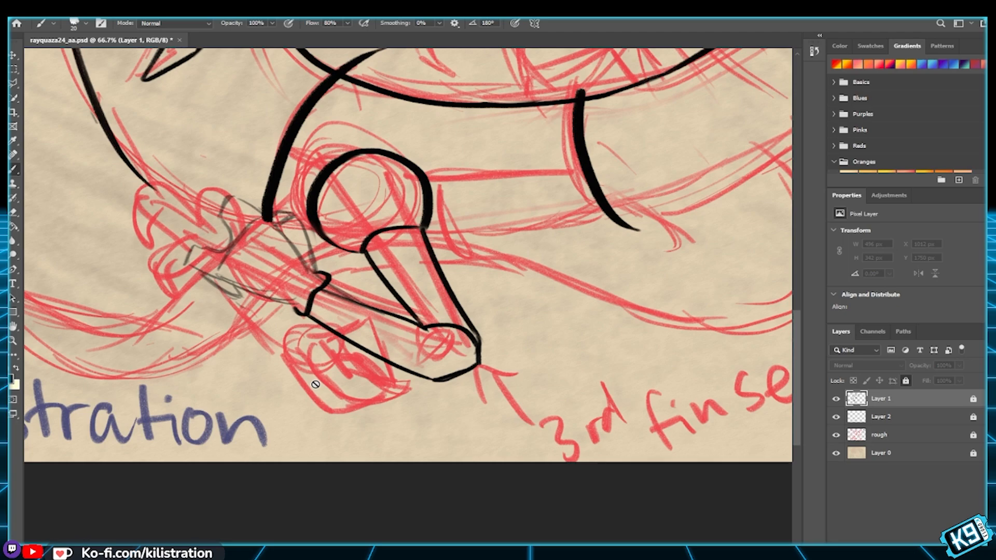
pyautogui.click(905, 381)
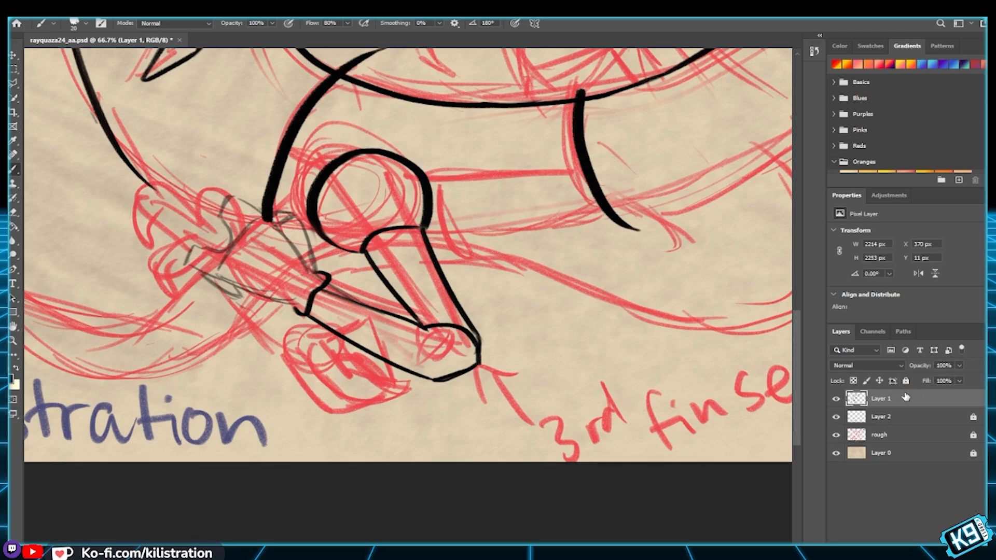
pyautogui.doubleClick(880, 399)
pyautogui.press('BackSpace')
pyautogui.press('Return')
pyautogui.hotkey('ctrl', 's')
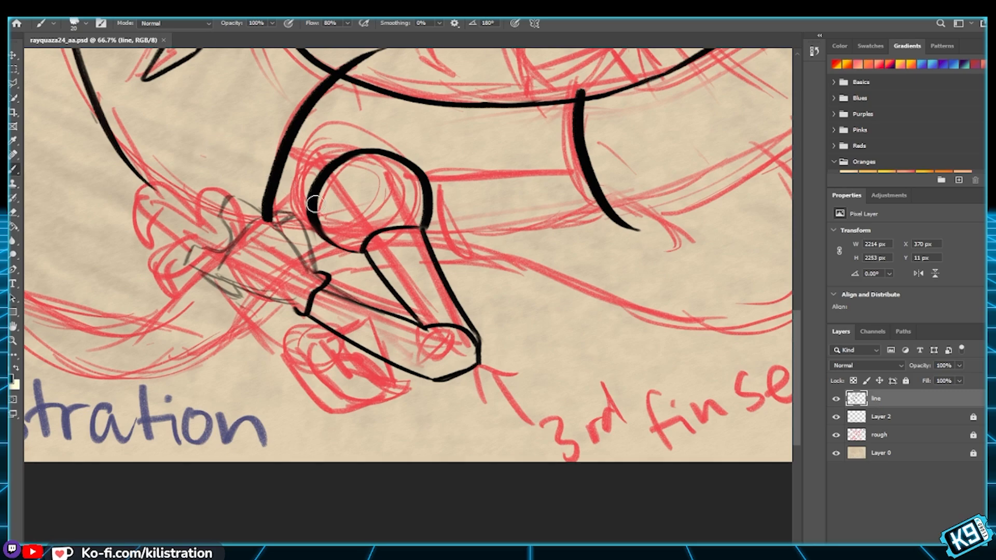
# Step: Ink the forearm's upper edge and the angular thumb side of the hand above the wrist over the faded sketch
pyautogui.scroll(4, 313, 208)
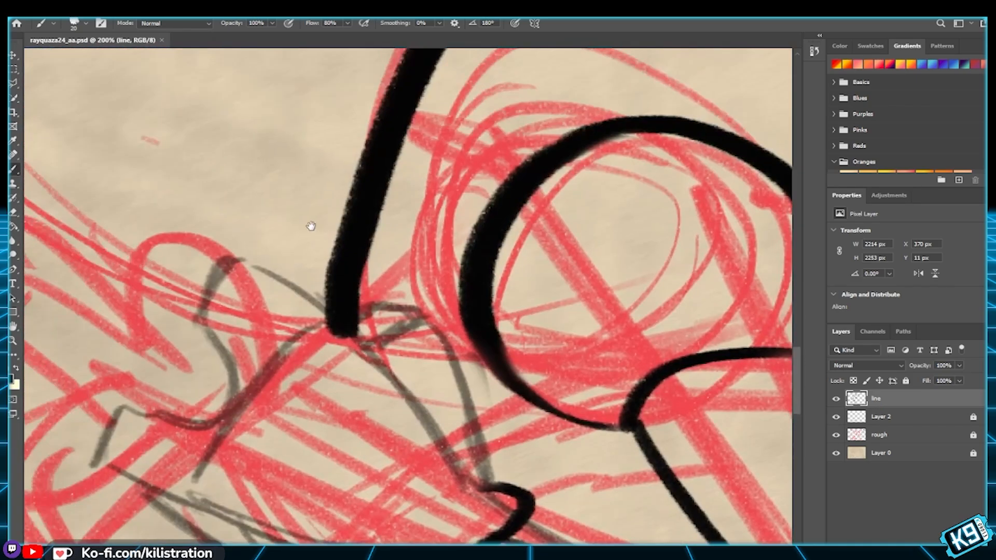
pyautogui.moveTo(311, 226); pyautogui.dragTo(255, 88)
pyautogui.moveTo(454, 429)
pyautogui.mouseDown()
pyautogui.moveTo(381, 330)
pyautogui.moveTo(459, 336)
pyautogui.mouseUp()
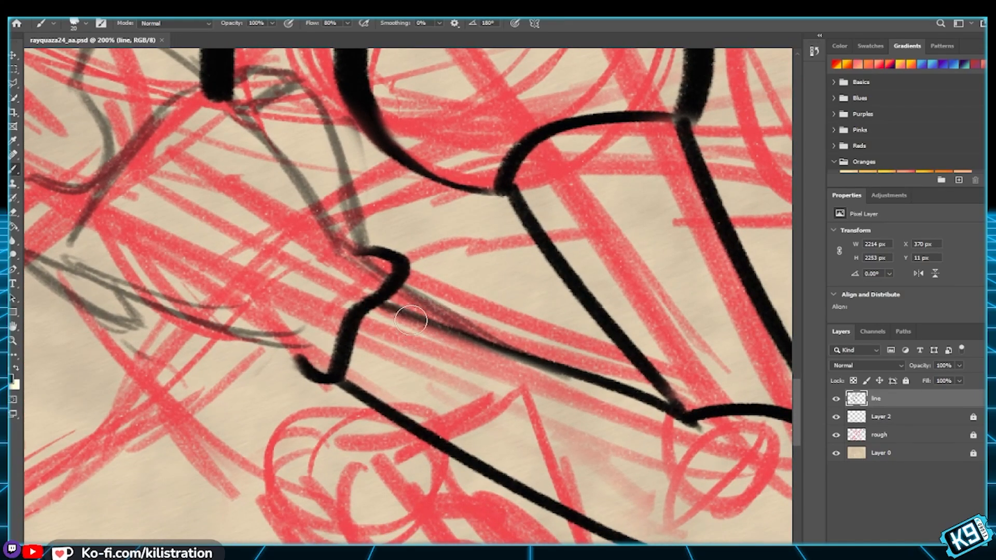
pyautogui.moveTo(387, 306)
pyautogui.mouseDown()
pyautogui.moveTo(502, 359)
pyautogui.moveTo(596, 378)
pyautogui.mouseUp()
pyautogui.moveTo(404, 274); pyautogui.dragTo(570, 370)
pyautogui.moveTo(353, 245)
pyautogui.mouseDown()
pyautogui.moveTo(456, 338)
pyautogui.moveTo(431, 228)
pyautogui.mouseUp()
pyautogui.moveTo(345, 203)
pyautogui.mouseDown()
pyautogui.moveTo(417, 209)
pyautogui.moveTo(436, 235)
pyautogui.mouseUp()
pyautogui.moveTo(298, 164)
pyautogui.mouseDown()
pyautogui.moveTo(407, 276)
pyautogui.moveTo(431, 330)
pyautogui.mouseUp()
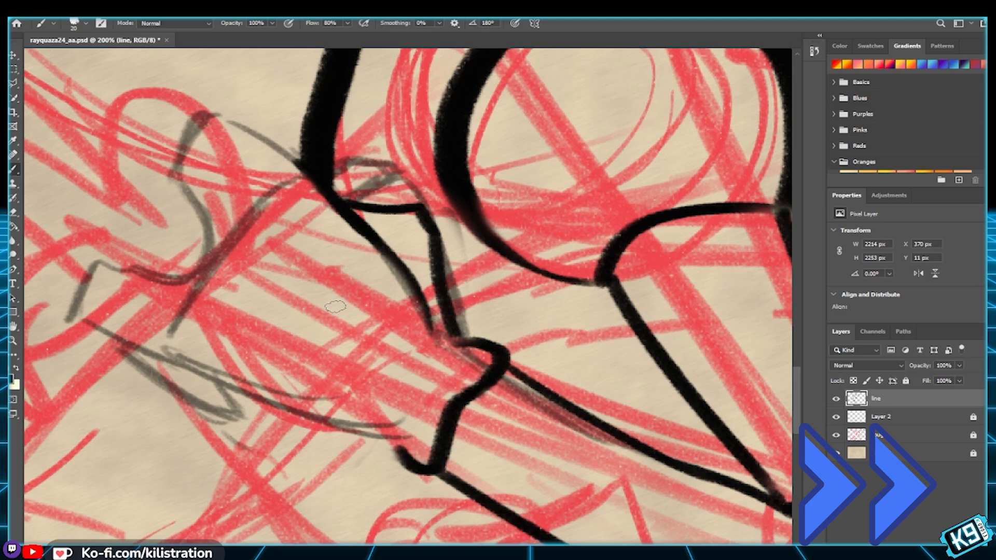
# Step: Ink the remaining outline of the hand and the small rounded bumps along its lower edge
pyautogui.moveTo(304, 155)
pyautogui.mouseDown()
pyautogui.moveTo(223, 126)
pyautogui.moveTo(199, 205)
pyautogui.moveTo(96, 338)
pyautogui.moveTo(403, 449)
pyautogui.mouseUp()
pyautogui.moveTo(100, 341); pyautogui.dragTo(169, 379)
pyautogui.moveTo(160, 387); pyautogui.dragTo(254, 405)
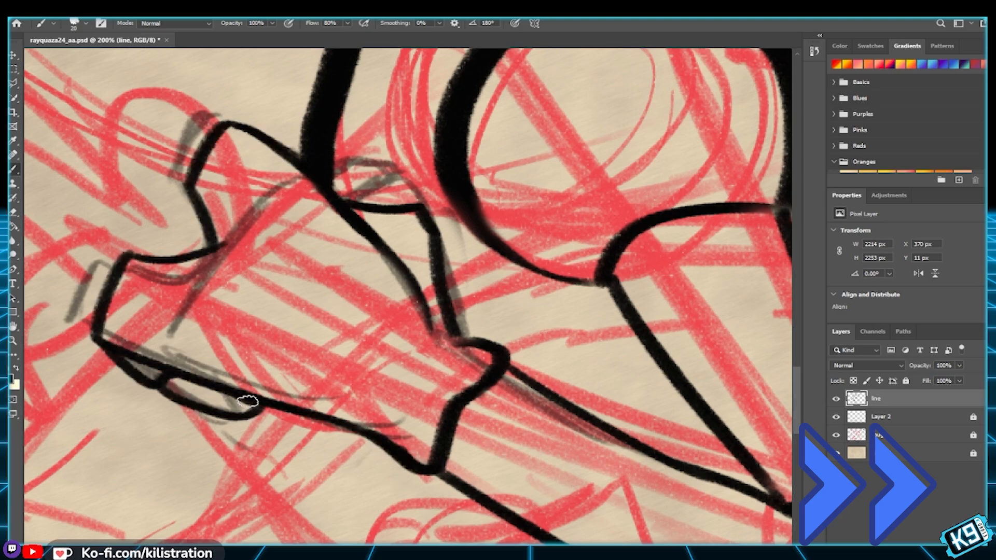
pyautogui.hotkey('ctrl', '0')
# Step: Redraw the tapered inner crease line of the hand and hide the Layer 2 sketch
pyautogui.scroll(4, 294, 448)
pyautogui.moveTo(323, 294); pyautogui.dragTo(399, 314)
pyautogui.hotkey('ctrl', 'z')
pyautogui.hotkey('ctrl', 'z')
pyautogui.moveTo(282, 272); pyautogui.dragTo(370, 365)
pyautogui.click(835, 416)
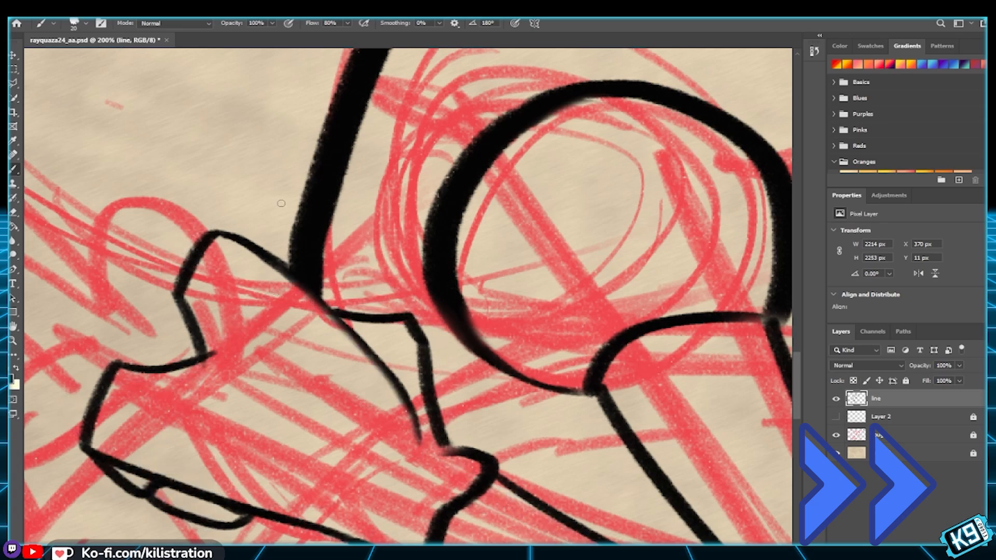
pyautogui.hotkey('ctrl', 'z')
pyautogui.moveTo(343, 323); pyautogui.dragTo(370, 313)
pyautogui.moveTo(310, 281); pyautogui.dragTo(381, 358)
pyautogui.hotkey('ctrl', 'z')
pyautogui.hotkey('ctrl', 'z')
pyautogui.hotkey('ctrl', '0')
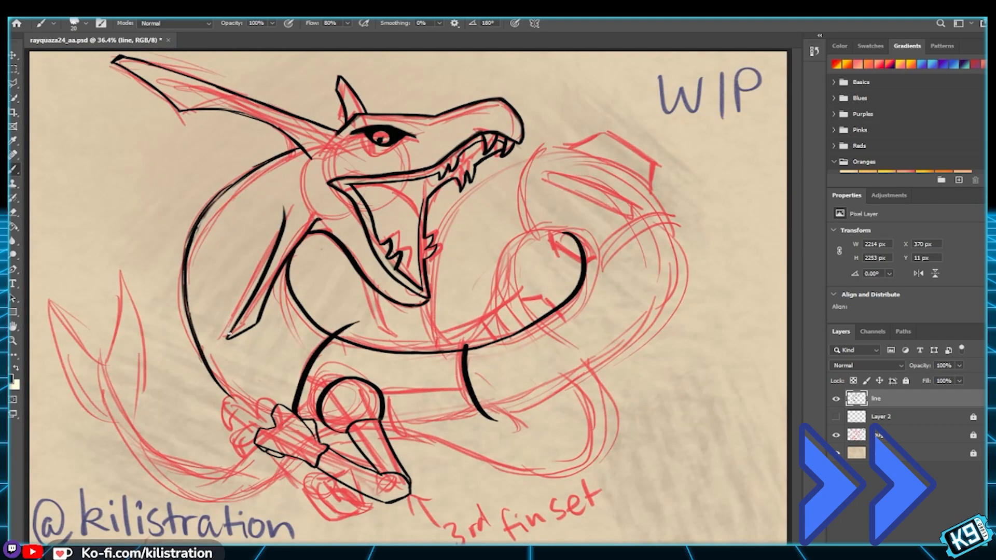
# Step: Ink the underside of the body coil with brush size 35, sweeping from behind the arm up the outer curve, and clean the overshooting line ends
pyautogui.moveTo(207, 363)
pyautogui.mouseDown()
pyautogui.moveTo(244, 409)
pyautogui.moveTo(270, 422)
pyautogui.moveTo(506, 419)
pyautogui.moveTo(623, 390)
pyautogui.mouseUp()
pyautogui.moveTo(485, 415); pyautogui.dragTo(506, 423)
pyautogui.moveTo(506, 422); pyautogui.dragTo(694, 254)
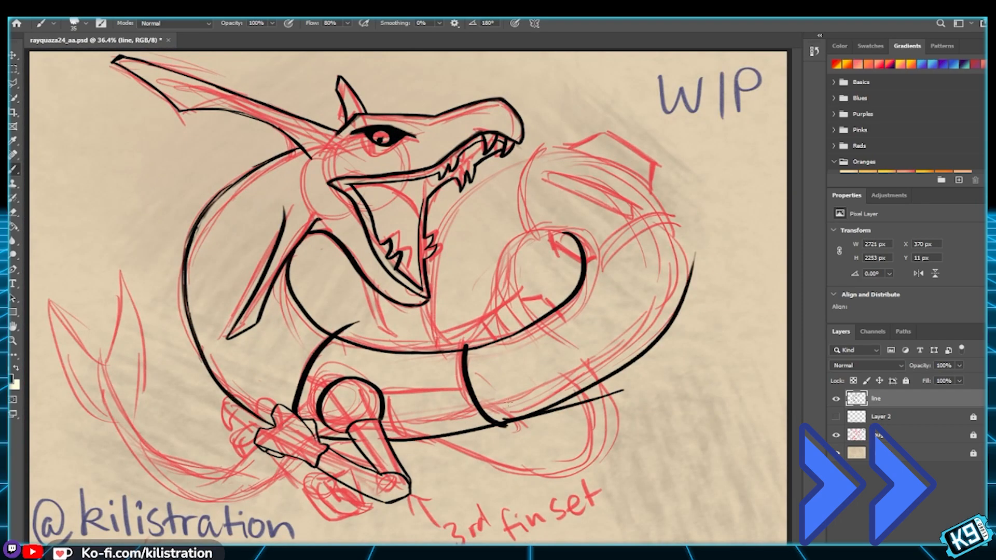
pyautogui.scroll(2, 456, 448)
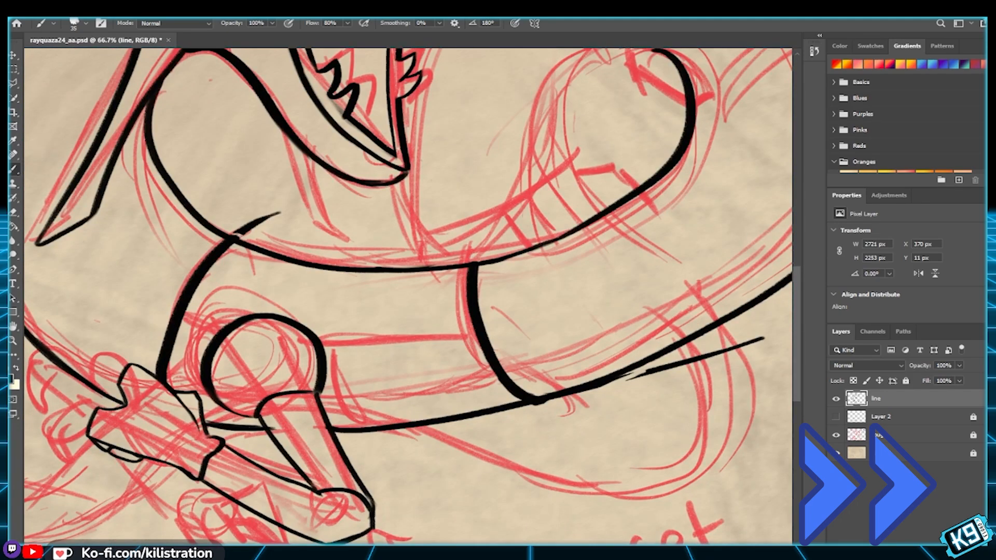
pyautogui.moveTo(244, 231)
pyautogui.mouseDown()
pyautogui.moveTo(140, 189)
pyautogui.moveTo(229, 65)
pyautogui.moveTo(384, 88)
pyautogui.mouseUp()
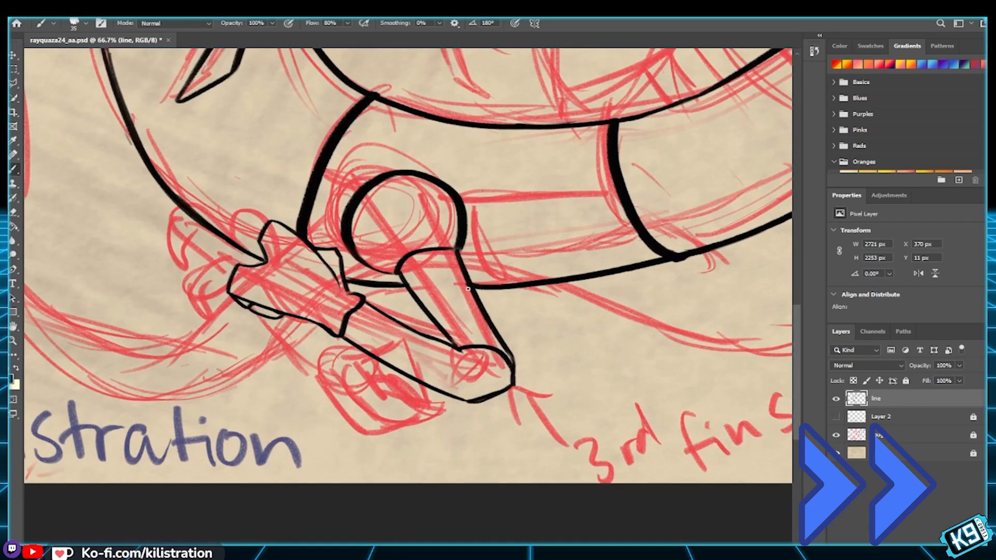
# Step: Sketch a curled fist below the forearm on a new layer and set the layer's opacity to 30%
pyautogui.moveTo(339, 316); pyautogui.dragTo(399, 241)
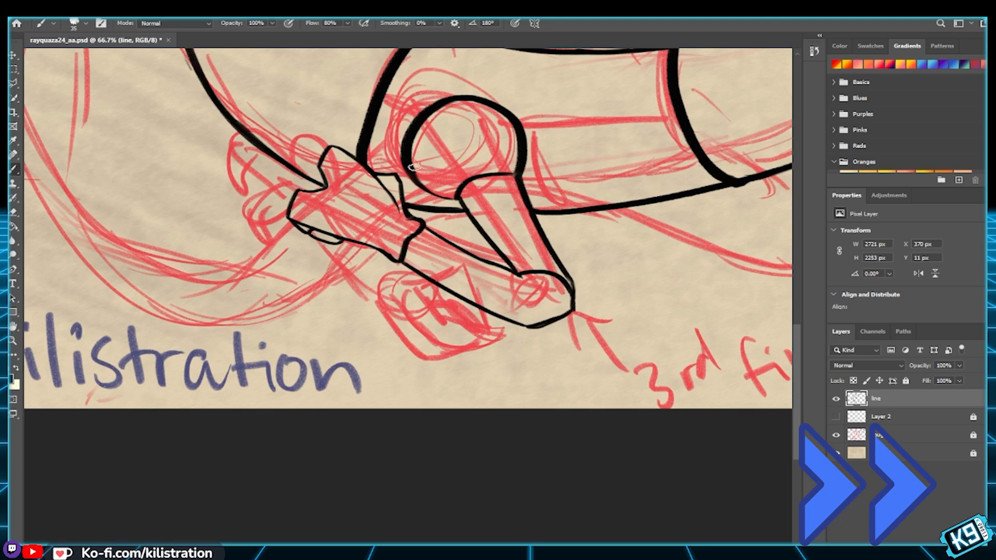
pyautogui.hotkey('ctrl', 'shift', 'alt', 'n')
pyautogui.moveTo(363, 207); pyautogui.dragTo(249, 298)
pyautogui.moveTo(290, 358)
pyautogui.mouseDown()
pyautogui.moveTo(244, 415)
pyautogui.moveTo(322, 446)
pyautogui.mouseUp()
pyautogui.moveTo(332, 387)
pyautogui.mouseDown()
pyautogui.moveTo(257, 381)
pyautogui.moveTo(281, 430)
pyautogui.mouseUp()
pyautogui.moveTo(332, 404)
pyautogui.mouseDown()
pyautogui.moveTo(293, 459)
pyautogui.moveTo(357, 376)
pyautogui.mouseUp()
pyautogui.click(943, 365)
pyautogui.write('30')
pyautogui.press('Return')
# Step: Ink the outer contour and finger divisions of the curled fist on the line layer
pyautogui.click(882, 398)
pyautogui.click(249, 343)
pyautogui.moveTo(249, 344)
pyautogui.mouseDown()
pyautogui.moveTo(242, 363)
pyautogui.moveTo(262, 440)
pyautogui.mouseUp()
pyautogui.moveTo(270, 376); pyautogui.dragTo(274, 403)
pyautogui.moveTo(262, 438); pyautogui.dragTo(327, 423)
pyautogui.moveTo(299, 368); pyautogui.dragTo(326, 420)
pyautogui.hotkey('ctrl', 'z')
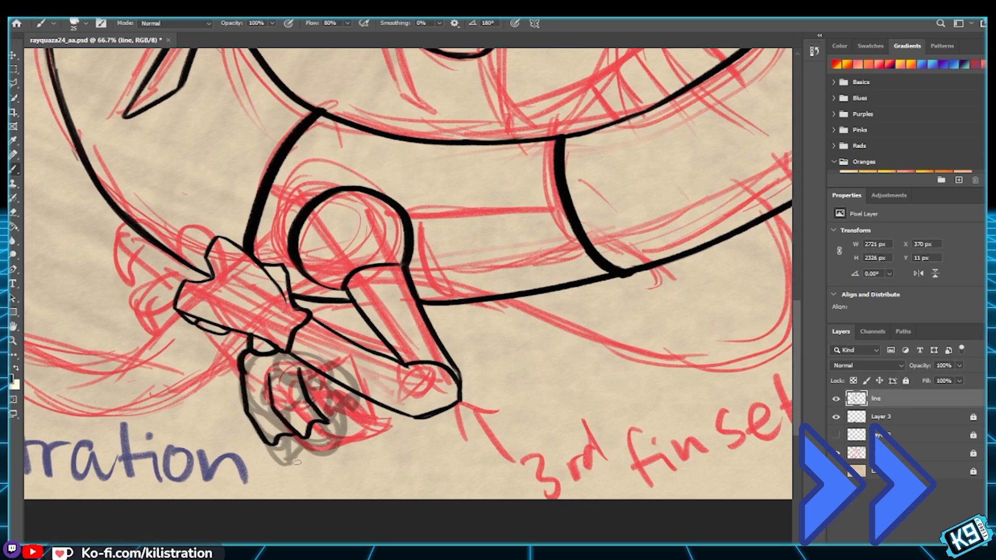
# Step: Reduce the brush size to 10 and refine the finger dividing lines and small pointed claw inside the fist
pyautogui.scroll(2, 297, 462)
pyautogui.press('[')
pyautogui.press('[')
pyautogui.moveTo(293, 247); pyautogui.dragTo(318, 349)
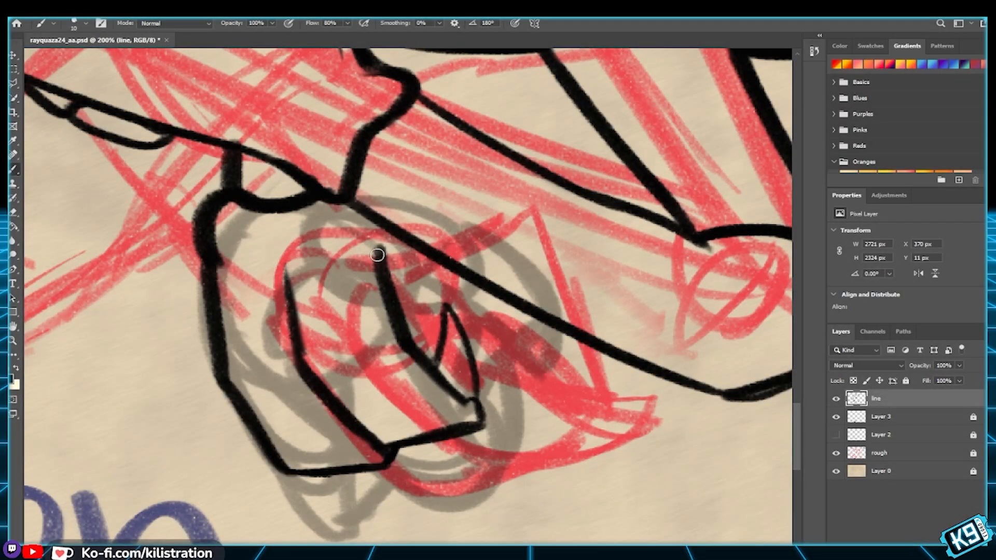
pyautogui.moveTo(384, 241)
pyautogui.mouseDown()
pyautogui.moveTo(393, 288)
pyautogui.moveTo(418, 324)
pyautogui.mouseUp()
pyautogui.moveTo(367, 245); pyautogui.dragTo(387, 342)
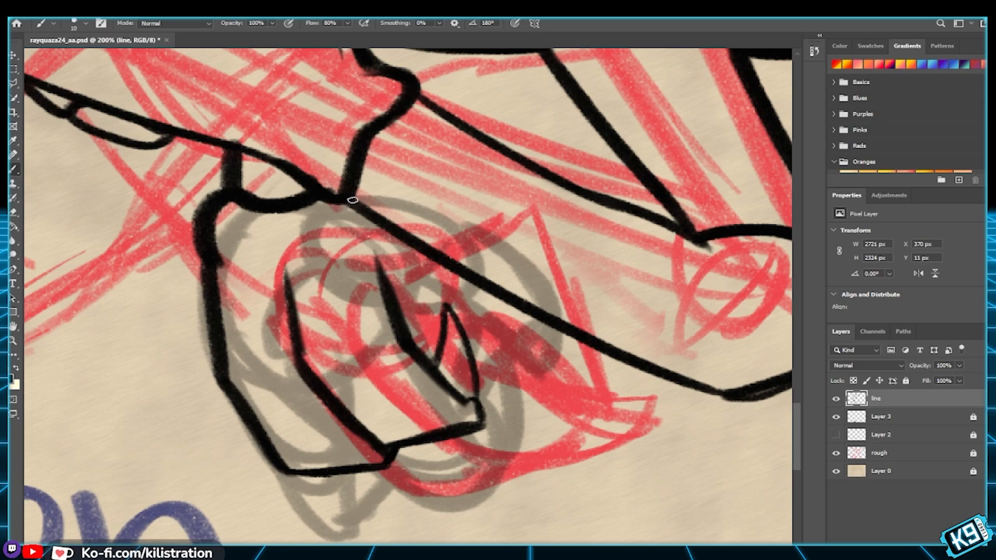
# Step: Set the brush size to 20 and ink the angular finger shape between the dividing line and the forearm
pyautogui.press(']')
pyautogui.moveTo(379, 274)
pyautogui.mouseDown()
pyautogui.moveTo(418, 301)
pyautogui.moveTo(437, 254)
pyautogui.mouseUp()
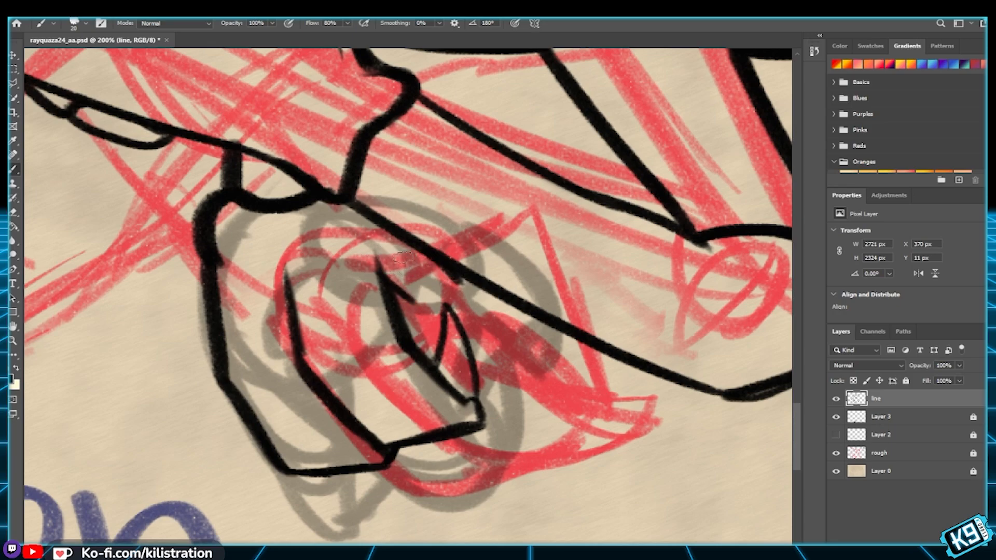
pyautogui.moveTo(460, 284)
pyautogui.mouseDown()
pyautogui.moveTo(430, 320)
pyautogui.moveTo(407, 297)
pyautogui.moveTo(418, 316)
pyautogui.moveTo(403, 307)
pyautogui.moveTo(407, 315)
pyautogui.moveTo(430, 327)
pyautogui.moveTo(405, 352)
pyautogui.mouseUp()
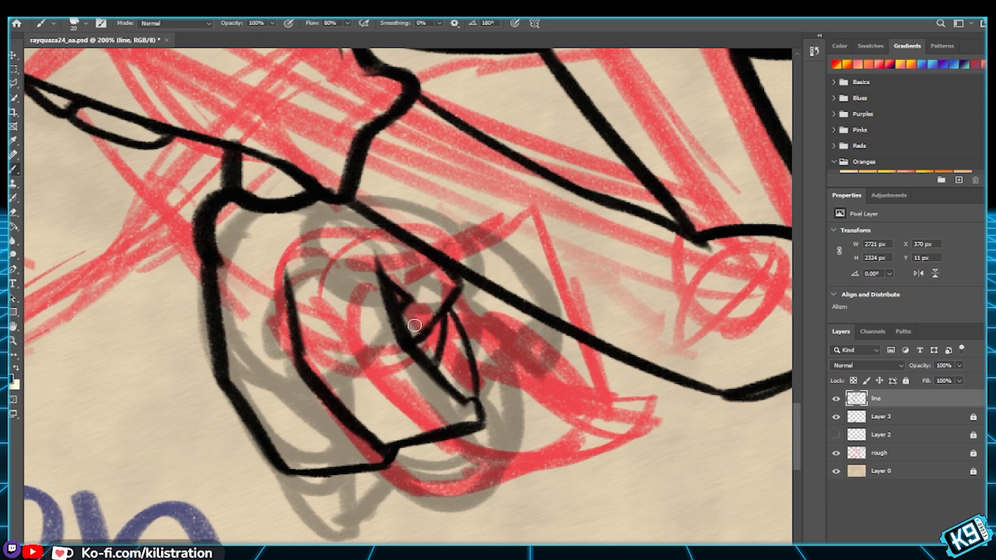
# Step: Ink a tiny curved detail inside the angular finger shape with brush size 7 and clean its edges
pyautogui.press('[')
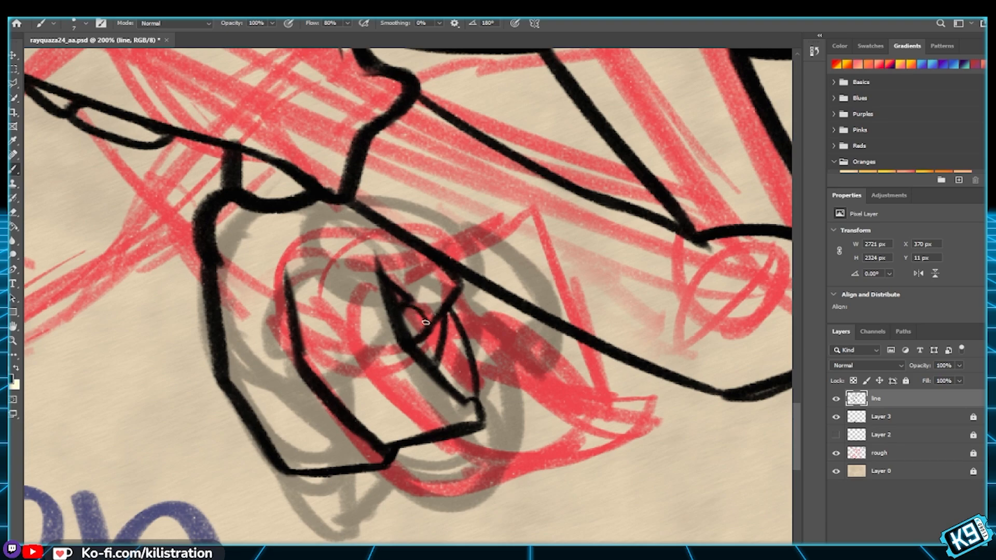
pyautogui.moveTo(409, 307); pyautogui.dragTo(430, 324)
pyautogui.hotkey('ctrl', 'z')
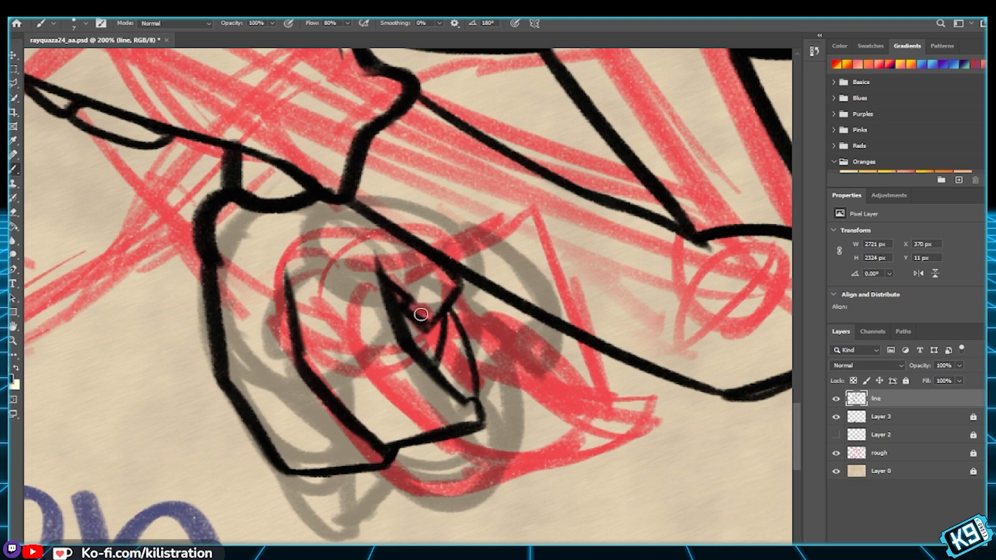
pyautogui.moveTo(415, 317); pyautogui.dragTo(414, 346)
pyautogui.moveTo(435, 315)
pyautogui.mouseDown()
pyautogui.moveTo(415, 304)
pyautogui.moveTo(409, 347)
pyautogui.moveTo(415, 341)
pyautogui.mouseUp()
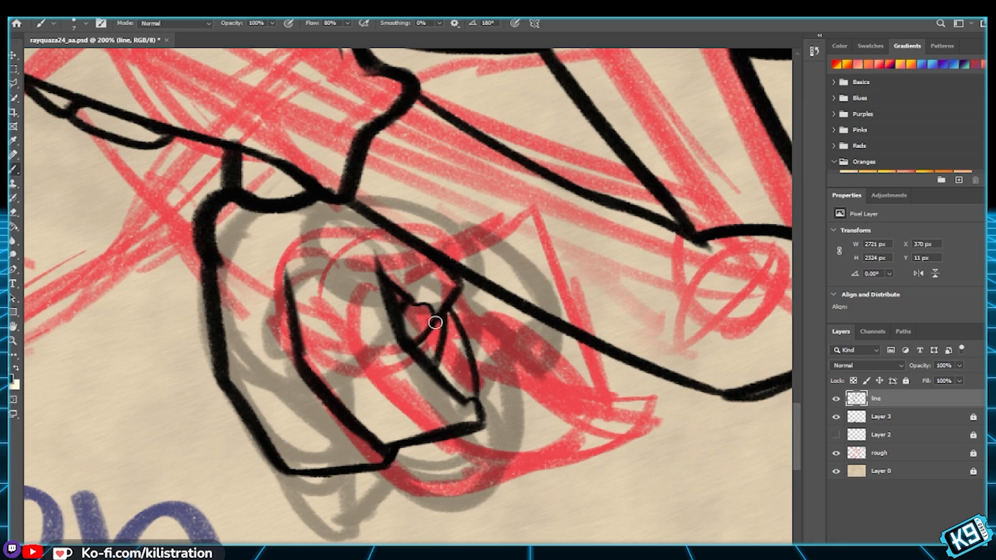
pyautogui.hotkey('ctrl', '0')
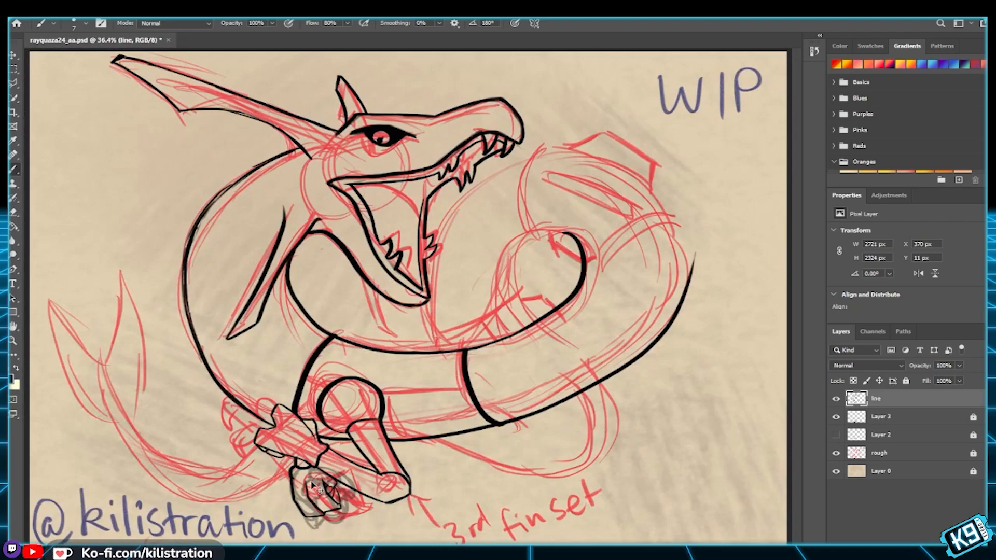
# Step: Refine the long finger dividing line near the outer side of the fist
pyautogui.hotkey('ctrl', '+')
pyautogui.hotkey('ctrl', '+')
pyautogui.hotkey('ctrl', '+')
pyautogui.moveTo(282, 458); pyautogui.dragTo(385, 208)
pyautogui.moveTo(257, 447)
pyautogui.mouseDown()
pyautogui.moveTo(387, 271)
pyautogui.moveTo(389, 227)
pyautogui.mouseUp()
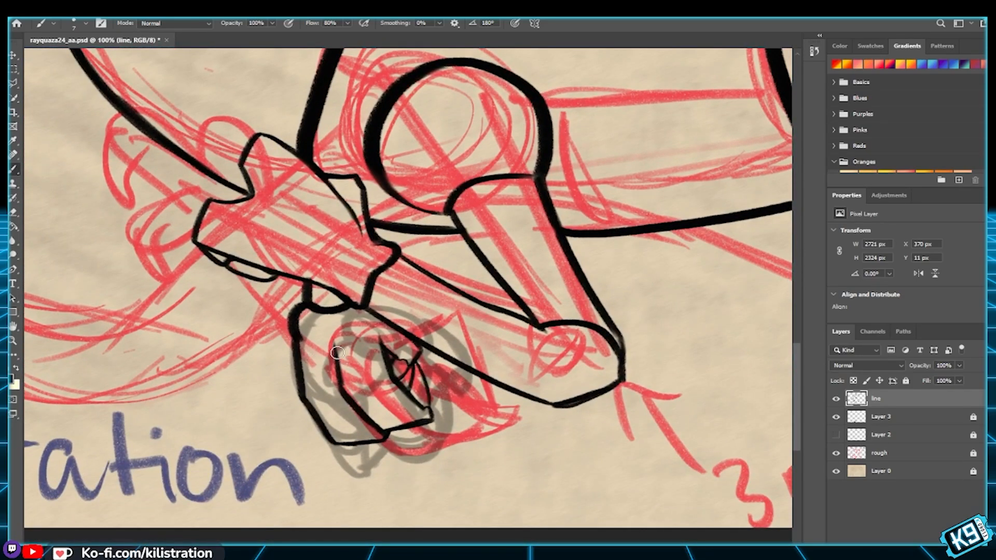
pyautogui.moveTo(333, 336)
pyautogui.mouseDown()
pyautogui.moveTo(353, 360)
pyautogui.moveTo(350, 345)
pyautogui.moveTo(342, 341)
pyautogui.moveTo(360, 377)
pyautogui.moveTo(336, 333)
pyautogui.moveTo(363, 412)
pyautogui.mouseUp()
pyautogui.hotkey('ctrl', '0')
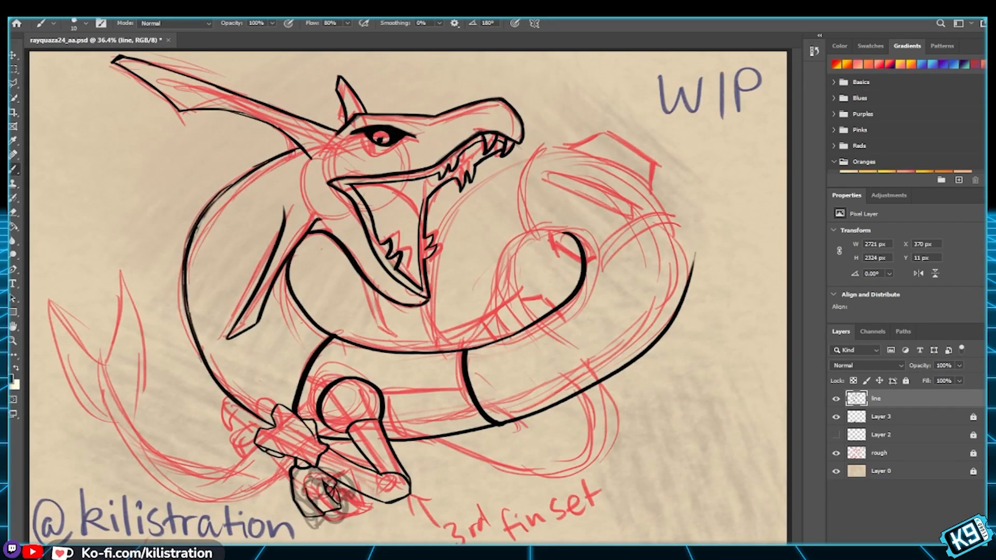
# Step: Set the brush size to 25 and thicken the fist's outer contour along its lower edge and forearm side
pyautogui.hotkey('ctrl', '+')
pyautogui.hotkey('ctrl', '+')
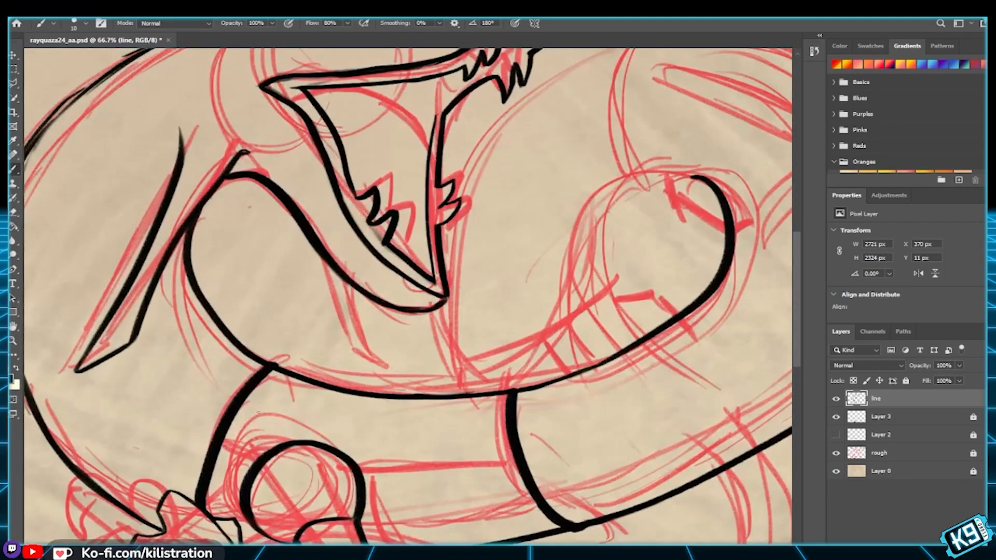
pyautogui.scroll(-5, 283, 398)
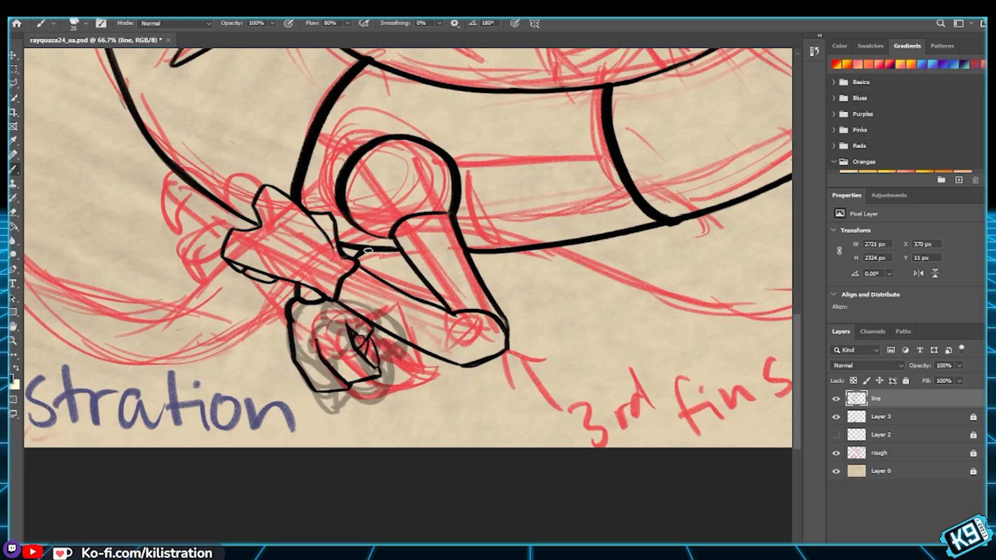
pyautogui.scroll(2, 344, 325)
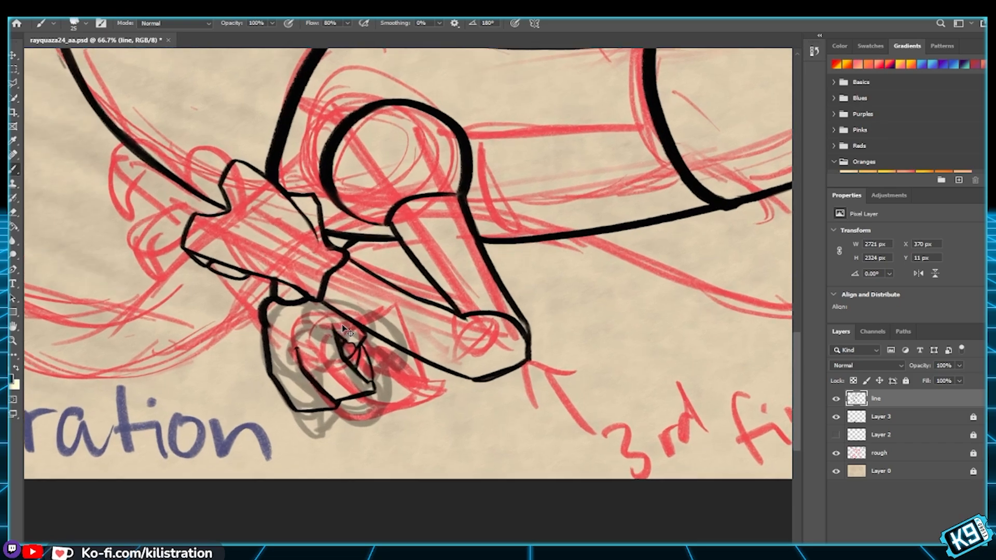
pyautogui.moveTo(306, 379)
pyautogui.mouseDown()
pyautogui.moveTo(302, 413)
pyautogui.moveTo(313, 451)
pyautogui.moveTo(299, 417)
pyautogui.moveTo(326, 513)
pyautogui.mouseUp()
pyautogui.moveTo(356, 442); pyautogui.dragTo(417, 274)
pyautogui.moveTo(383, 340)
pyautogui.mouseDown()
pyautogui.moveTo(382, 356)
pyautogui.moveTo(351, 378)
pyautogui.moveTo(318, 383)
pyautogui.moveTo(359, 367)
pyautogui.moveTo(322, 378)
pyautogui.moveTo(337, 374)
pyautogui.mouseUp()
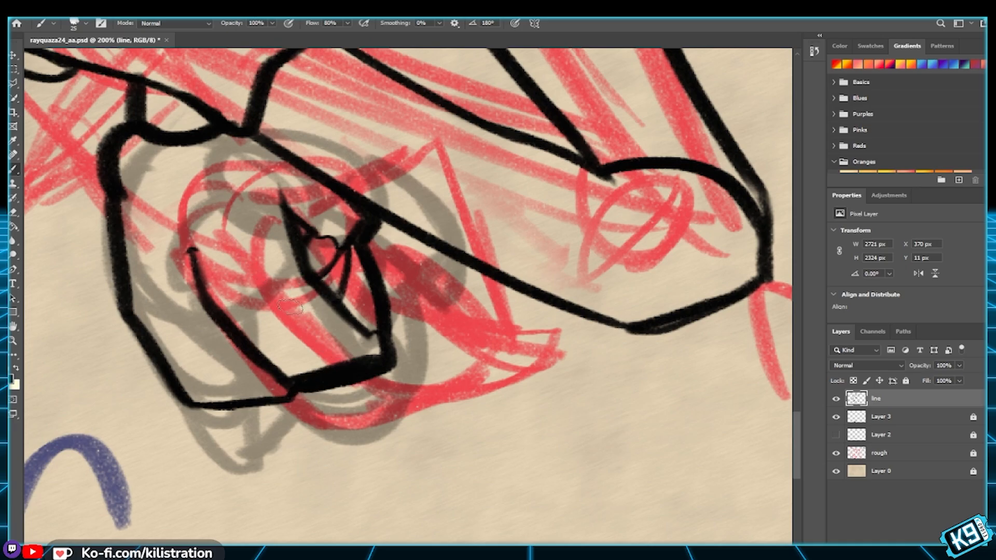
pyautogui.hotkey('ctrl', '0')
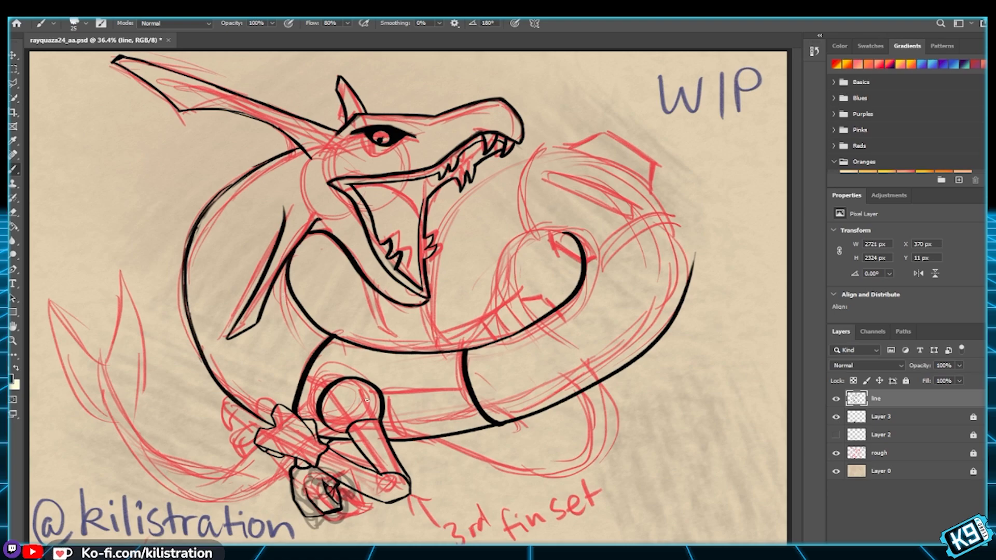
pyautogui.scroll(5, 367, 406)
pyautogui.moveTo(332, 519)
pyautogui.mouseDown()
pyautogui.moveTo(481, 249)
pyautogui.moveTo(482, 267)
pyautogui.mouseUp()
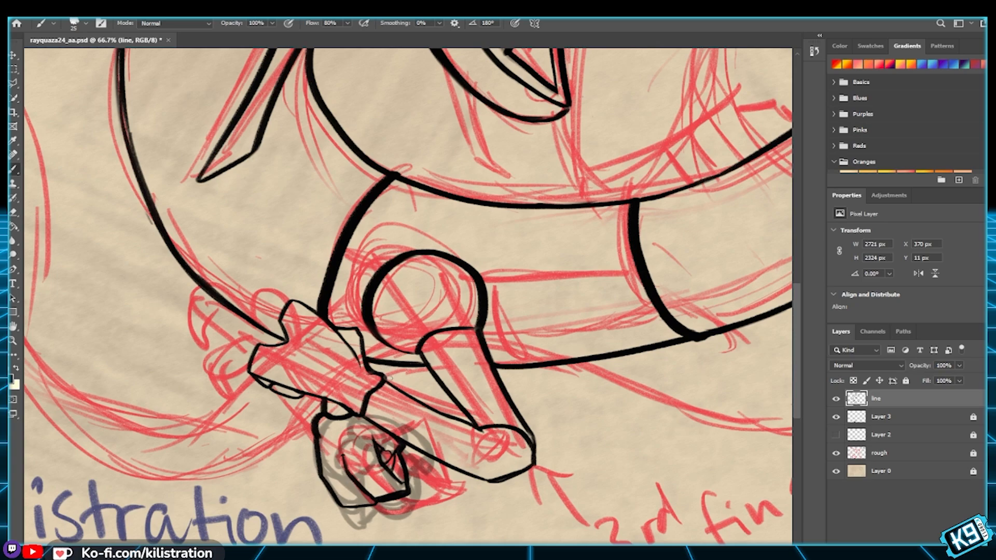
pyautogui.moveTo(386, 378); pyautogui.dragTo(400, 372)
pyautogui.hotkey('ctrl', 'z')
pyautogui.hotkey('ctrl', 'r')
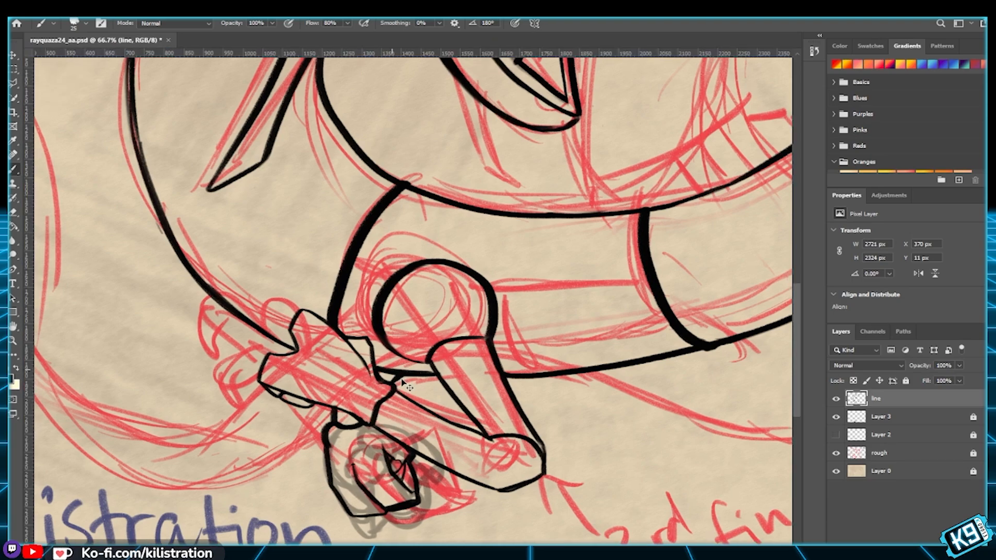
pyautogui.hotkey('ctrl', 'r')
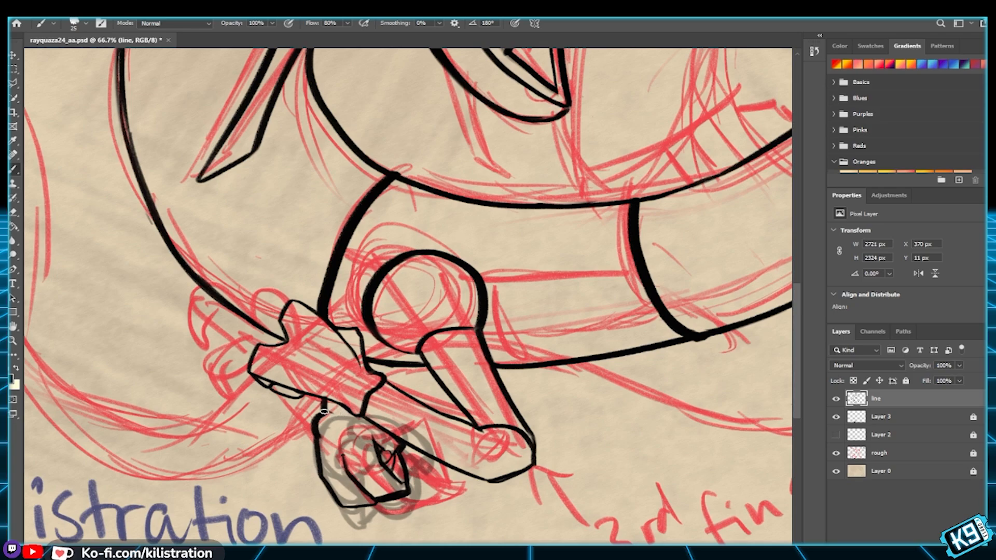
# Step: Ink the short joint line between the forearm and the fist and a small connecting line from the forearm's pointed edge to the body
pyautogui.moveTo(325, 410); pyautogui.dragTo(357, 417)
pyautogui.moveTo(390, 383); pyautogui.dragTo(412, 367)
pyautogui.hotkey('ctrl', 'z')
pyautogui.moveTo(386, 379); pyautogui.dragTo(399, 372)
pyautogui.scroll(-3, 405, 396)
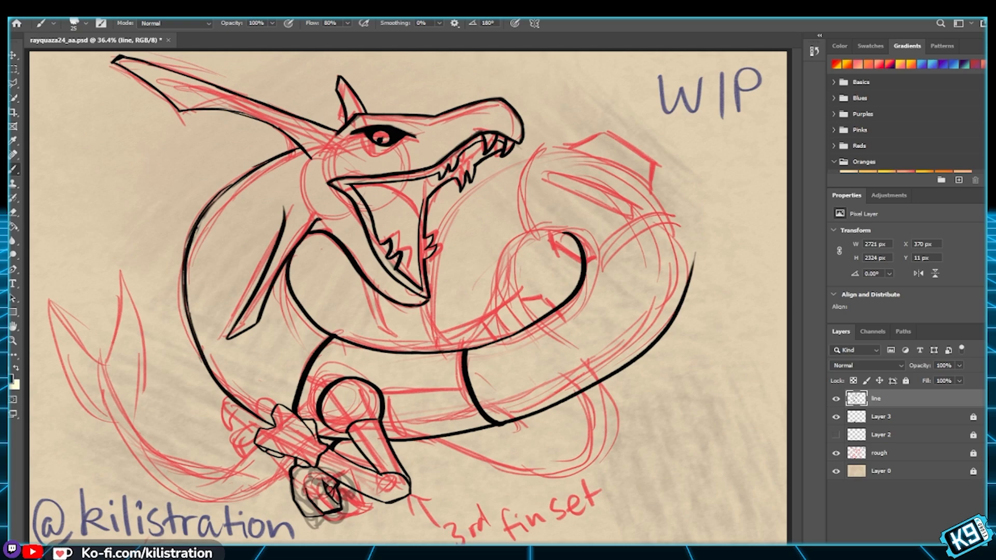
# Step: Set the brush size to 80 and ink the thick body band on both sides of the shoulder circle, reaching the curved ring line
pyautogui.press(']')
pyautogui.press(']')
pyautogui.press(']')
pyautogui.press(']')
pyautogui.press(']')
pyautogui.moveTo(301, 392)
pyautogui.mouseDown()
pyautogui.moveTo(322, 395)
pyautogui.moveTo(306, 391)
pyautogui.mouseUp()
pyautogui.moveTo(386, 403); pyautogui.dragTo(466, 400)
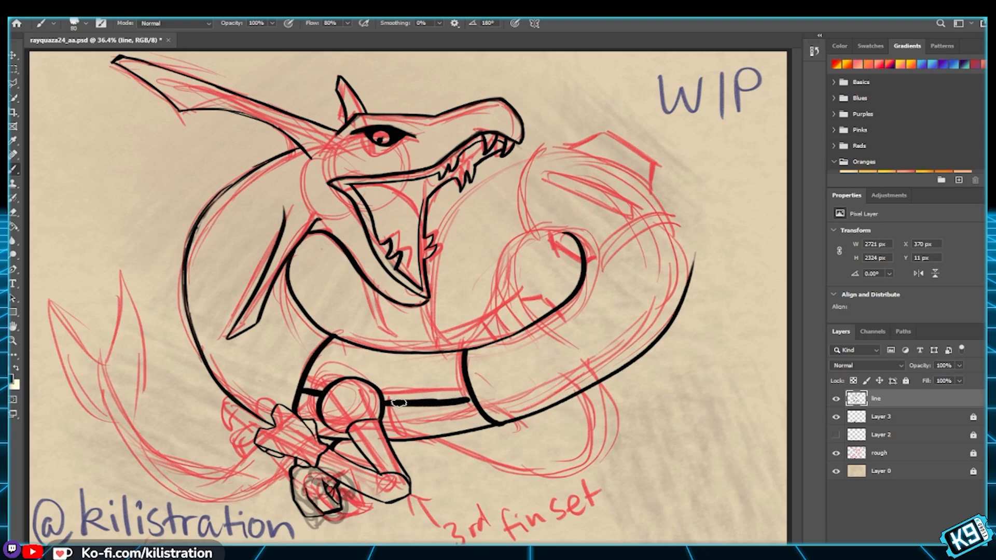
pyautogui.moveTo(456, 400); pyautogui.dragTo(470, 399)
# Step: Try to ink the outer contour of the body coil's far bend with a smaller brush, extending it up toward the tail
pyautogui.press('[')
pyautogui.moveTo(645, 182); pyautogui.dragTo(684, 317)
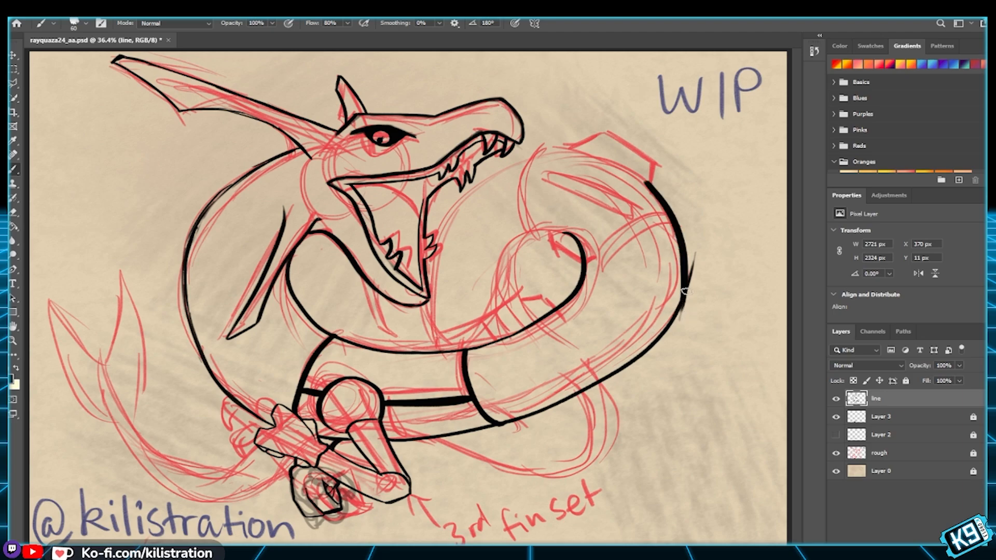
pyautogui.hotkey('ctrl', 'z')
pyautogui.moveTo(656, 192); pyautogui.dragTo(660, 348)
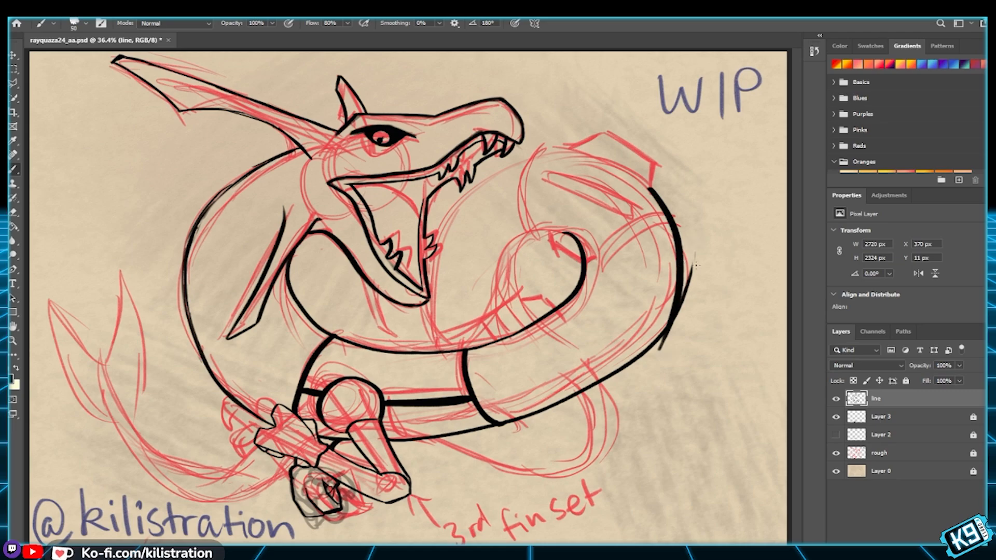
pyautogui.hotkey('ctrl', 'z')
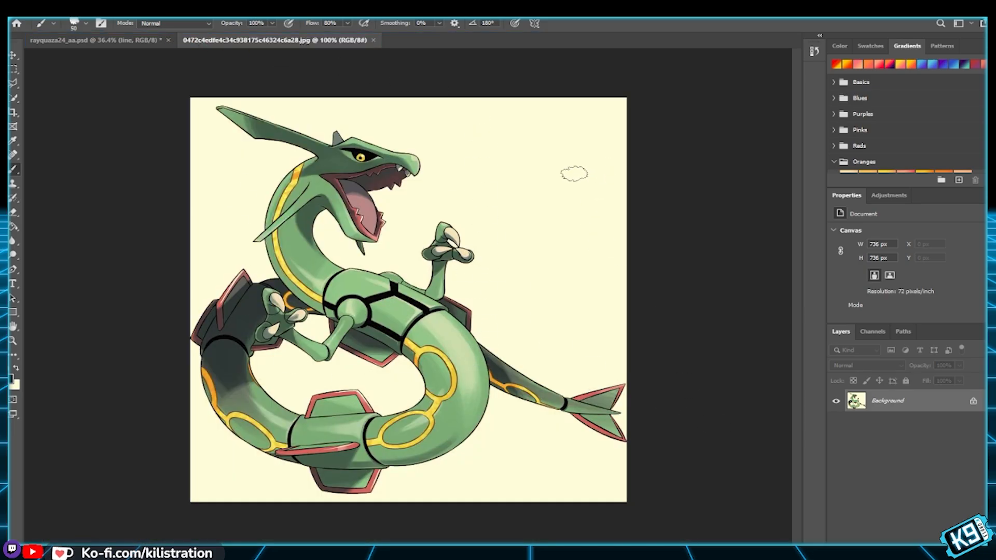
pyautogui.moveTo(623, 167); pyautogui.dragTo(434, 183)
pyautogui.moveTo(482, 147); pyautogui.dragTo(540, 221)
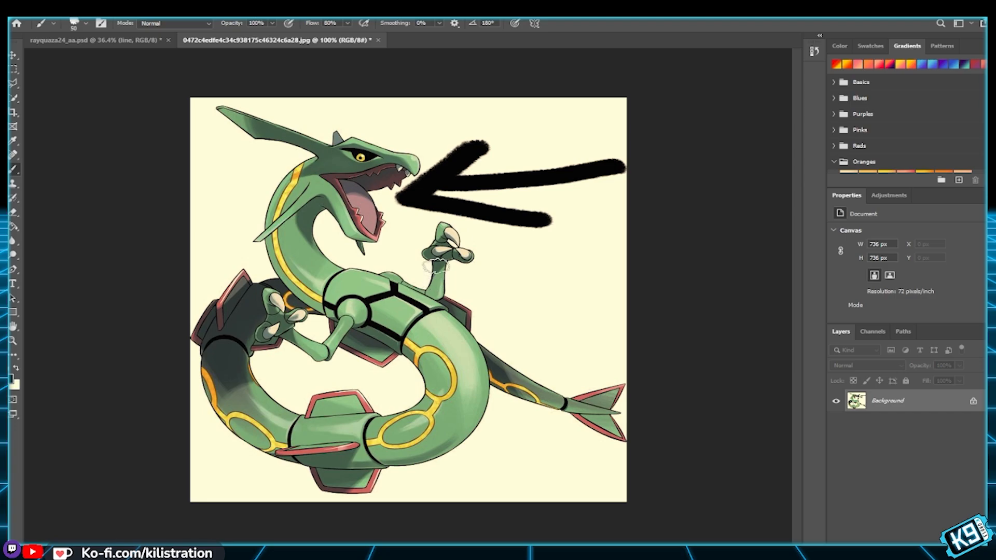
pyautogui.hotkey('ctrl', 'z')
pyautogui.hotkey('ctrl', 'z')
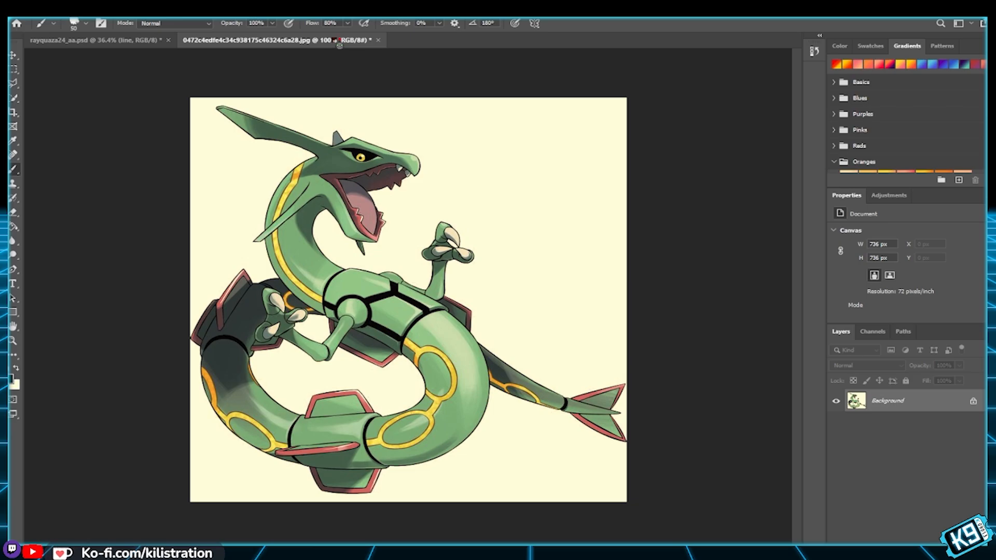
# Step: Return to the rayquaza24_aa.psd drawing and clean up the outer body line along the right coil's lower curve
pyautogui.moveTo(339, 42); pyautogui.dragTo(322, 47)
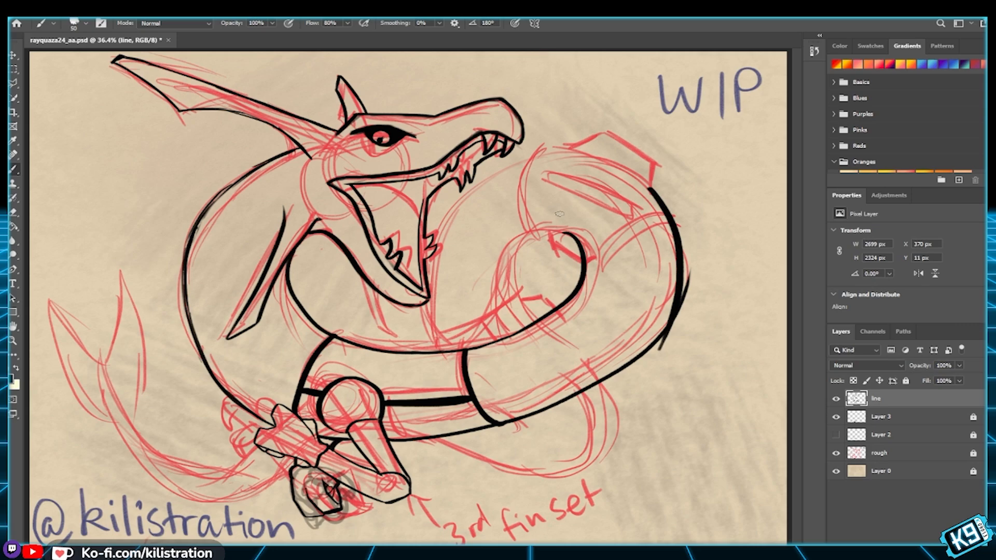
pyautogui.moveTo(700, 271)
pyautogui.mouseDown()
pyautogui.moveTo(688, 293)
pyautogui.moveTo(693, 266)
pyautogui.moveTo(688, 281)
pyautogui.mouseUp()
pyautogui.moveTo(670, 334)
pyautogui.mouseDown()
pyautogui.moveTo(658, 348)
pyautogui.moveTo(669, 329)
pyautogui.moveTo(665, 337)
pyautogui.mouseUp()
pyautogui.moveTo(674, 315); pyautogui.dragTo(643, 356)
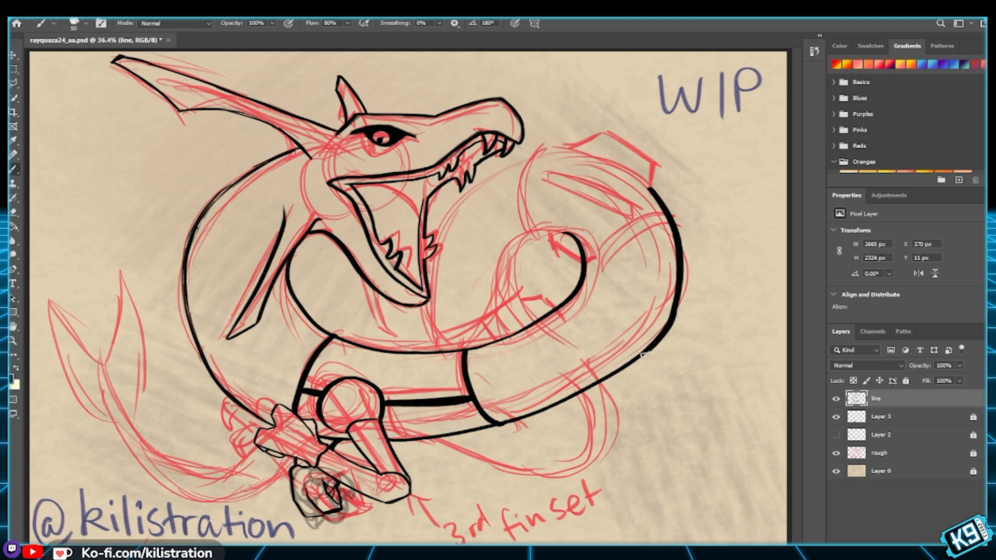
pyautogui.hotkey('ctrl', 'z')
pyautogui.moveTo(676, 309); pyautogui.dragTo(636, 358)
pyautogui.hotkey('ctrl', 'z')
# Step: Ink the angular fin outline atop the right coil and the first edge of the small fin inside the loop
pyautogui.moveTo(569, 147)
pyautogui.mouseDown()
pyautogui.moveTo(600, 133)
pyautogui.moveTo(653, 154)
pyautogui.moveTo(652, 188)
pyautogui.mouseUp()
pyautogui.hotkey('ctrl', 'z')
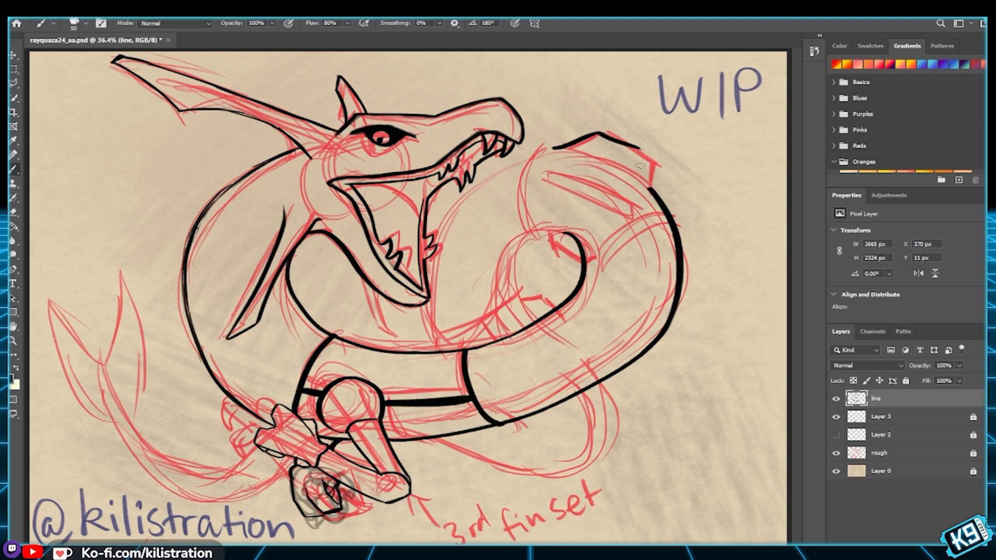
pyautogui.moveTo(645, 159); pyautogui.dragTo(655, 188)
pyautogui.moveTo(638, 147); pyautogui.dragTo(648, 167)
pyautogui.moveTo(539, 232); pyautogui.dragTo(584, 260)
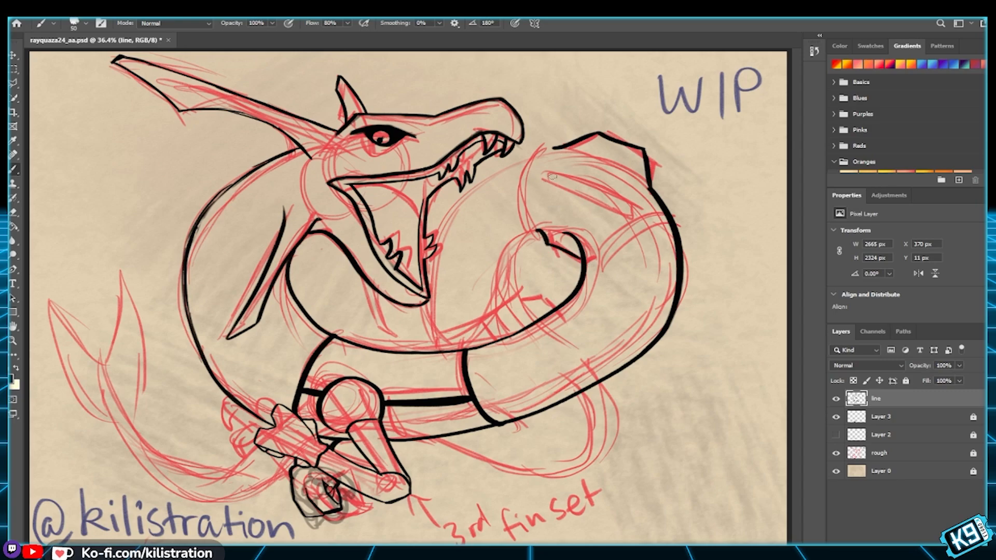
# Step: Ink the narrow slanted side fin on the upper part of the right coil, following the red sketch
pyautogui.moveTo(545, 177); pyautogui.dragTo(562, 173)
pyautogui.moveTo(632, 202); pyautogui.dragTo(635, 218)
pyautogui.moveTo(562, 173); pyautogui.dragTo(646, 203)
pyautogui.hotkey('ctrl', 'z')
pyautogui.moveTo(562, 172); pyautogui.dragTo(636, 204)
pyautogui.moveTo(543, 175); pyautogui.dragTo(650, 217)
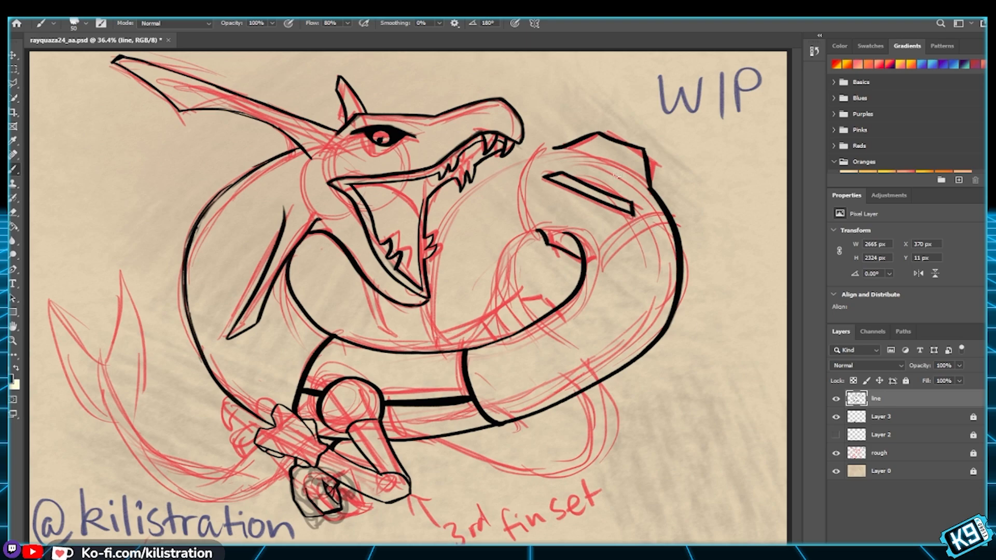
# Step: Add inner border lines to the top fin and small loop fin, and ink the left side of the inner loop
pyautogui.moveTo(564, 150)
pyautogui.mouseDown()
pyautogui.moveTo(601, 137)
pyautogui.moveTo(645, 156)
pyautogui.moveTo(636, 155)
pyautogui.moveTo(639, 178)
pyautogui.mouseUp()
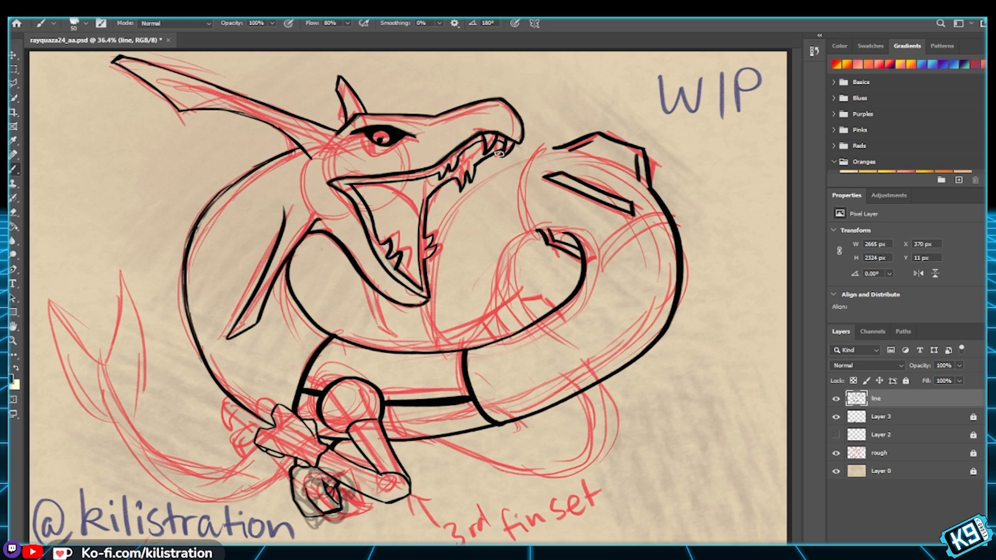
pyautogui.moveTo(525, 234)
pyautogui.mouseDown()
pyautogui.moveTo(577, 247)
pyautogui.moveTo(571, 234)
pyautogui.moveTo(578, 262)
pyautogui.mouseUp()
pyautogui.moveTo(542, 232); pyautogui.dragTo(512, 303)
pyautogui.hotkey('ctrl', 'z')
pyautogui.moveTo(541, 229)
pyautogui.mouseDown()
pyautogui.moveTo(526, 307)
pyautogui.moveTo(544, 320)
pyautogui.mouseUp()
# Step: Ink the coil's upper outer contour as a smooth curve from the top fin to the open mouth
pyautogui.moveTo(548, 149); pyautogui.dragTo(456, 198)
pyautogui.hotkey('ctrl', 'z')
pyautogui.moveTo(550, 150)
pyautogui.mouseDown()
pyautogui.moveTo(458, 199)
pyautogui.moveTo(433, 243)
pyautogui.mouseUp()
pyautogui.hotkey('ctrl', 'z')
pyautogui.moveTo(551, 152)
pyautogui.mouseDown()
pyautogui.moveTo(446, 205)
pyautogui.moveTo(423, 231)
pyautogui.mouseUp()
pyautogui.hotkey('ctrl', 'z')
pyautogui.moveTo(553, 149)
pyautogui.mouseDown()
pyautogui.moveTo(429, 236)
pyautogui.moveTo(554, 155)
pyautogui.moveTo(433, 244)
pyautogui.mouseUp()
pyautogui.hotkey('ctrl', 'z')
pyautogui.hotkey('ctrl', 'z')
pyautogui.hotkey('ctrl', 'z')
pyautogui.moveTo(565, 148); pyautogui.dragTo(446, 209)
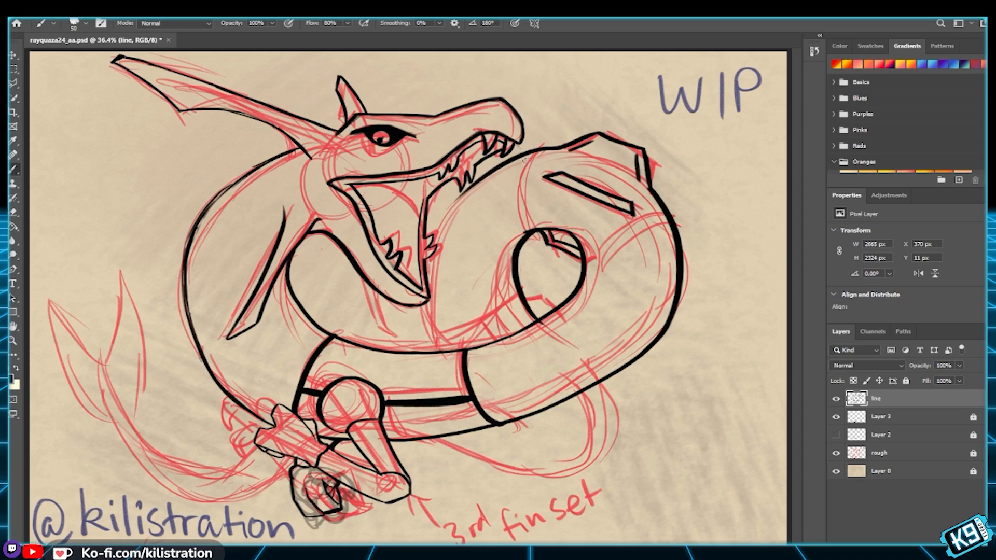
# Step: Continue the coil's outer contour behind the lower jaw down to the upper edge of the horizontal body section
pyautogui.moveTo(479, 180)
pyautogui.mouseDown()
pyautogui.moveTo(428, 261)
pyautogui.moveTo(425, 285)
pyautogui.moveTo(449, 352)
pyautogui.mouseUp()
pyautogui.hotkey('ctrl', 'z')
pyautogui.hotkey('ctrl', 'z')
pyautogui.hotkey('ctrl', 'z')
pyautogui.moveTo(427, 258)
pyautogui.mouseDown()
pyautogui.moveTo(432, 314)
pyautogui.moveTo(448, 357)
pyautogui.mouseUp()
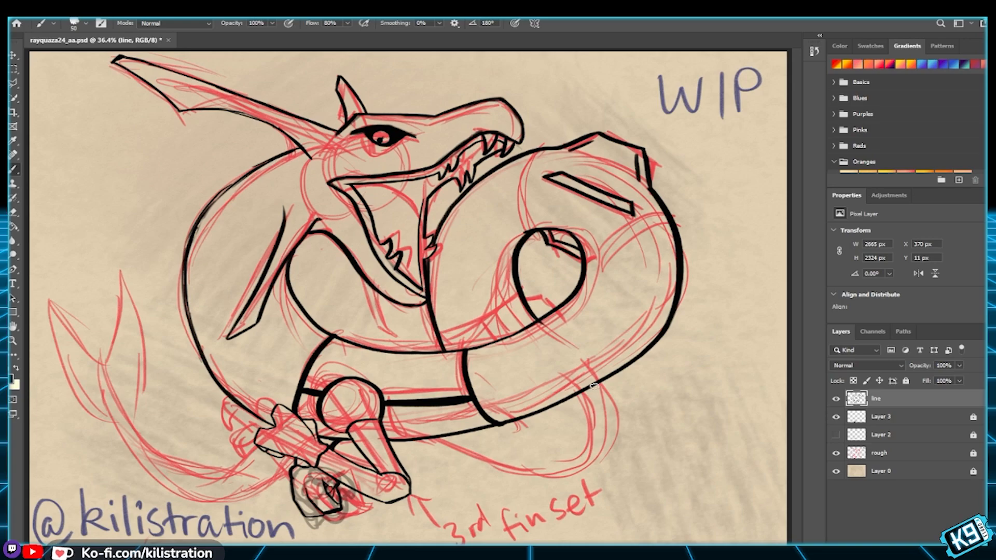
# Step: Ink the right side of the loop hanging below the body, plus a short mark under the body ring
pyautogui.moveTo(592, 386); pyautogui.dragTo(583, 472)
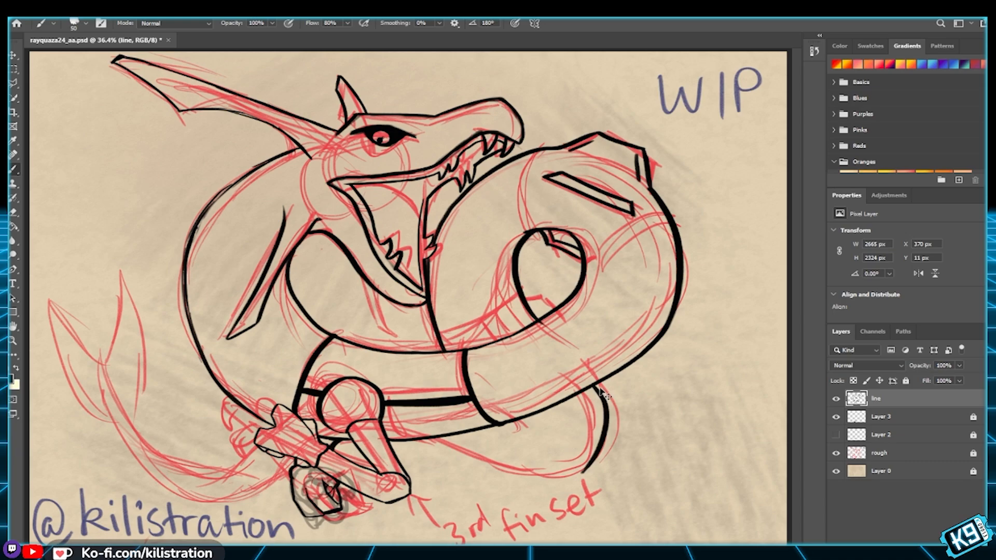
pyautogui.hotkey('ctrl', 'z')
pyautogui.moveTo(598, 383)
pyautogui.mouseDown()
pyautogui.moveTo(612, 415)
pyautogui.moveTo(576, 474)
pyautogui.mouseUp()
pyautogui.hotkey('ctrl', 'z')
pyautogui.moveTo(596, 383); pyautogui.dragTo(546, 497)
pyautogui.hotkey('ctrl', 'z')
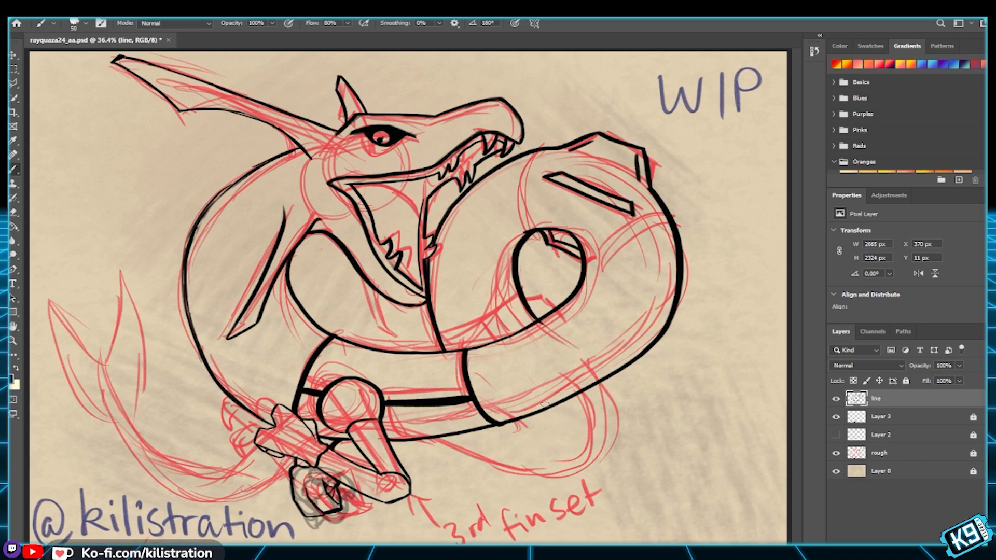
pyautogui.moveTo(597, 382); pyautogui.dragTo(564, 480)
pyautogui.hotkey('ctrl', 'z')
pyautogui.moveTo(601, 381); pyautogui.dragTo(543, 499)
pyautogui.hotkey('ctrl', 'z')
pyautogui.moveTo(601, 382); pyautogui.dragTo(537, 479)
pyautogui.moveTo(513, 423); pyautogui.dragTo(525, 434)
pyautogui.hotkey('ctrl', 'z')
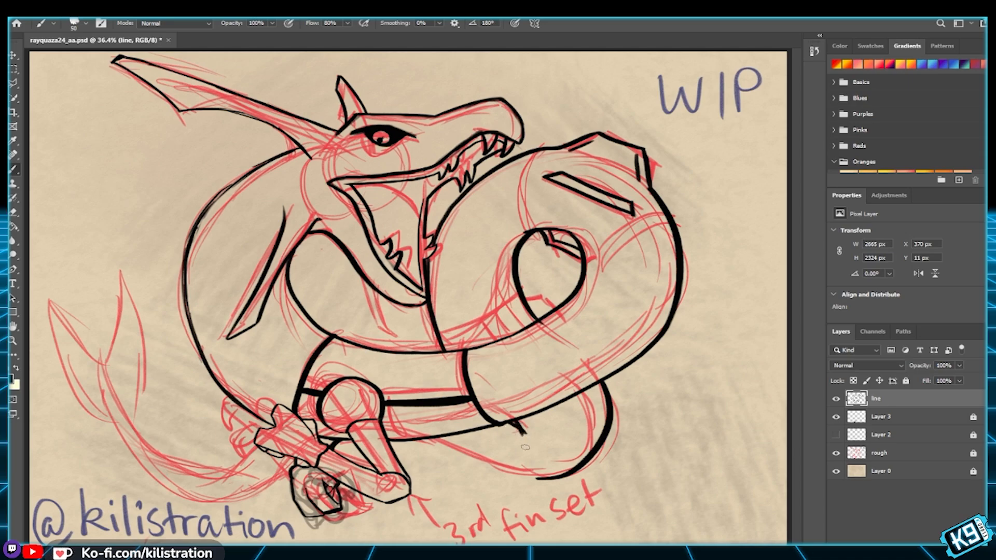
# Step: Ink the hanging loop's bottom contour from the elbow to its right side, and add a shallow bump on the upper body edge
pyautogui.moveTo(408, 440); pyautogui.dragTo(591, 469)
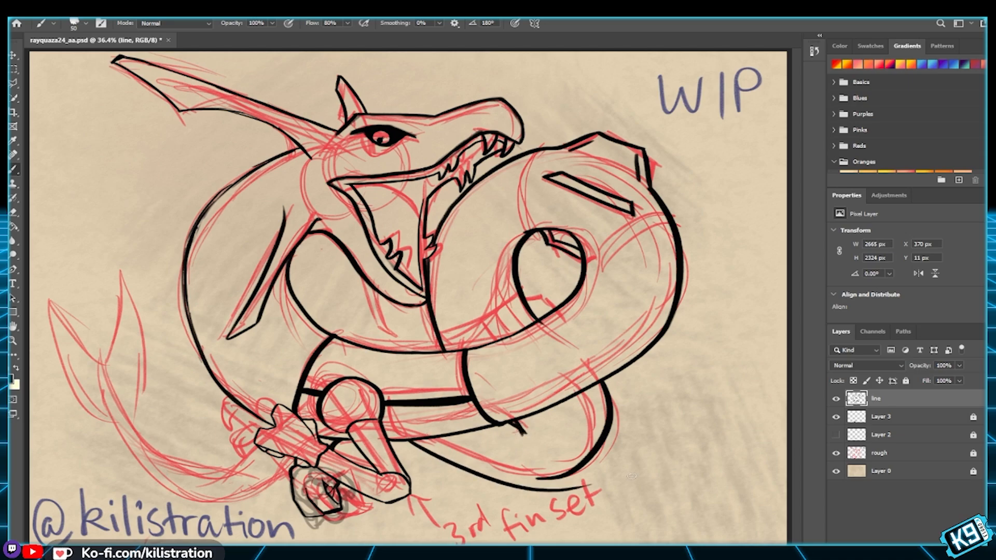
pyautogui.hotkey('ctrl', 'z')
pyautogui.moveTo(404, 439); pyautogui.dragTo(631, 440)
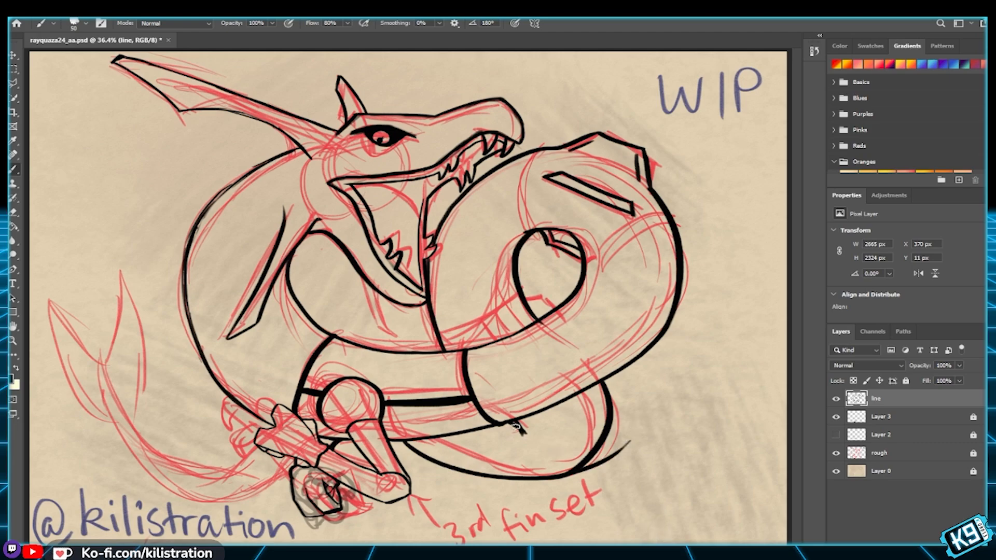
pyautogui.moveTo(415, 352); pyautogui.dragTo(354, 349)
pyautogui.moveTo(387, 439); pyautogui.dragTo(487, 482)
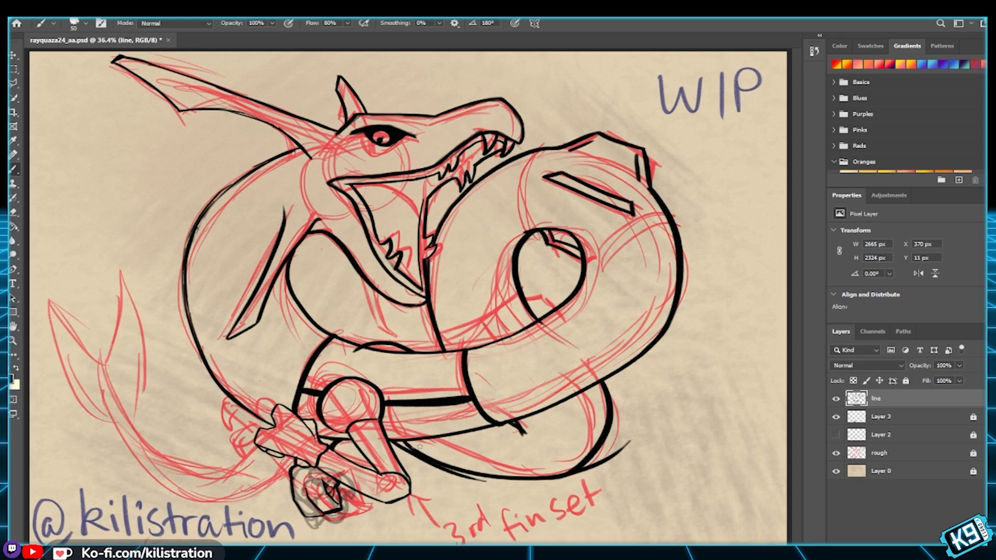
# Step: Sharpen the short mark under the body ring and erase the doubled strokes on the hanging loop's bottom contour
pyautogui.scroll(4, 420, 441)
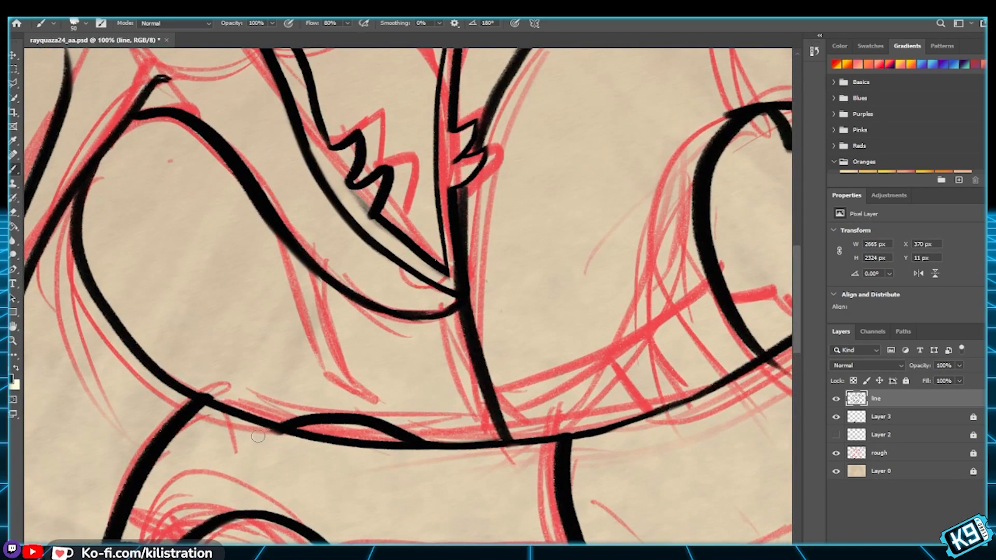
pyautogui.moveTo(396, 542)
pyautogui.mouseDown()
pyautogui.moveTo(332, 388)
pyautogui.moveTo(279, 145)
pyautogui.moveTo(296, 197)
pyautogui.mouseUp()
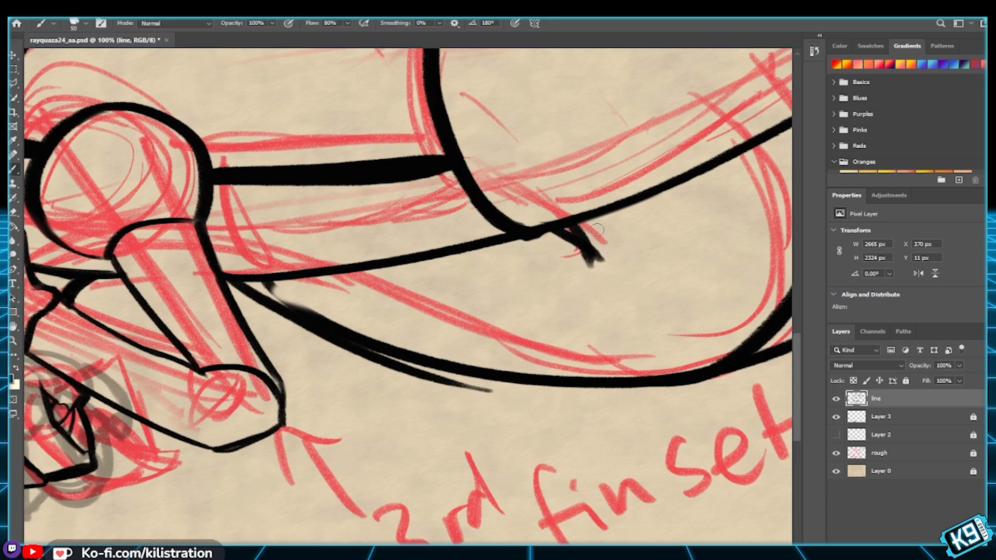
pyautogui.moveTo(564, 255)
pyautogui.mouseDown()
pyautogui.moveTo(598, 272)
pyautogui.moveTo(595, 262)
pyautogui.mouseUp()
pyautogui.moveTo(273, 294)
pyautogui.mouseDown()
pyautogui.moveTo(259, 286)
pyautogui.moveTo(277, 285)
pyautogui.moveTo(461, 387)
pyautogui.mouseUp()
pyautogui.moveTo(286, 325); pyautogui.dragTo(386, 362)
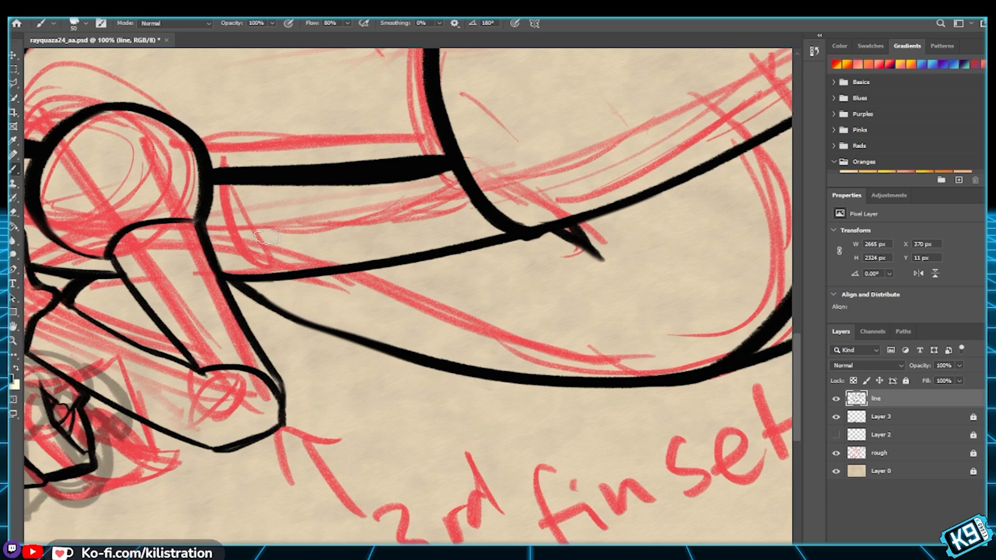
# Step: Redraw the left part of the hanging loop's bottom contour as one even line starting at the arm
pyautogui.moveTo(230, 280); pyautogui.dragTo(454, 372)
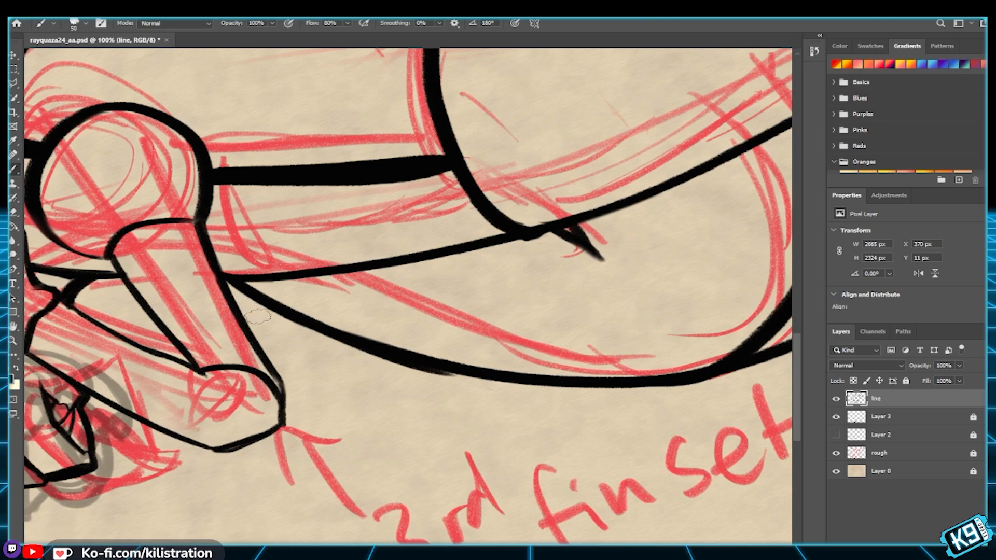
pyautogui.hotkey('ctrl', 'z')
pyautogui.moveTo(231, 280)
pyautogui.mouseDown()
pyautogui.moveTo(433, 365)
pyautogui.moveTo(509, 390)
pyautogui.moveTo(373, 340)
pyautogui.moveTo(518, 382)
pyautogui.mouseUp()
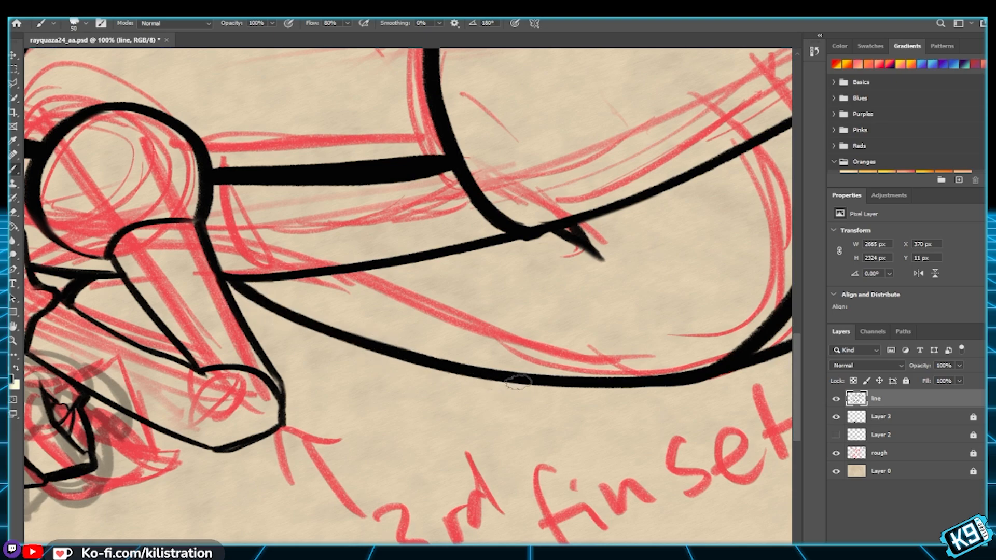
# Step: Erase the bottom contour's overshoot beyond the right side of the hanging loop and clean up the join
pyautogui.hscroll(5, 474, 411)
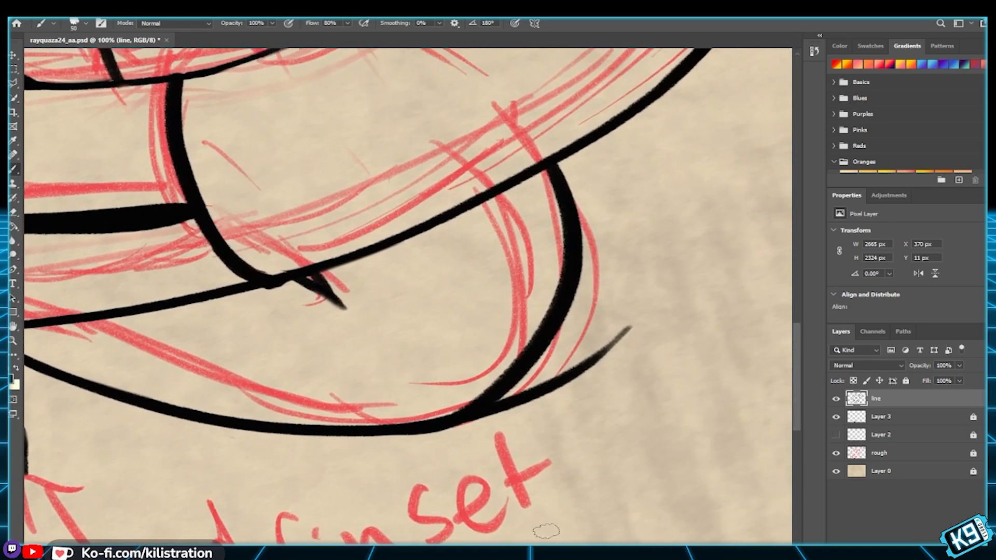
pyautogui.hotkey('ctrl', 'z')
pyautogui.moveTo(371, 441); pyautogui.dragTo(583, 382)
pyautogui.moveTo(452, 430)
pyautogui.mouseDown()
pyautogui.moveTo(608, 350)
pyautogui.moveTo(637, 323)
pyautogui.moveTo(574, 384)
pyautogui.mouseUp()
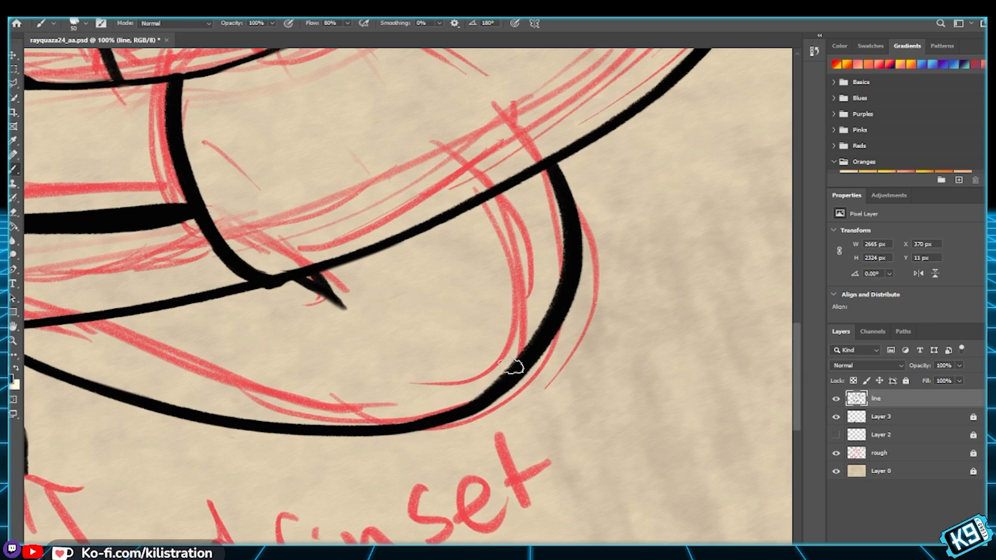
# Step: Ink the tail's inner contour from the claw, curving down toward the lower bend of the tail
pyautogui.moveTo(325, 422)
pyautogui.mouseDown()
pyautogui.moveTo(485, 416)
pyautogui.moveTo(451, 503)
pyautogui.moveTo(547, 522)
pyautogui.moveTo(646, 422)
pyautogui.mouseUp()
pyautogui.scroll(3, 496, 272)
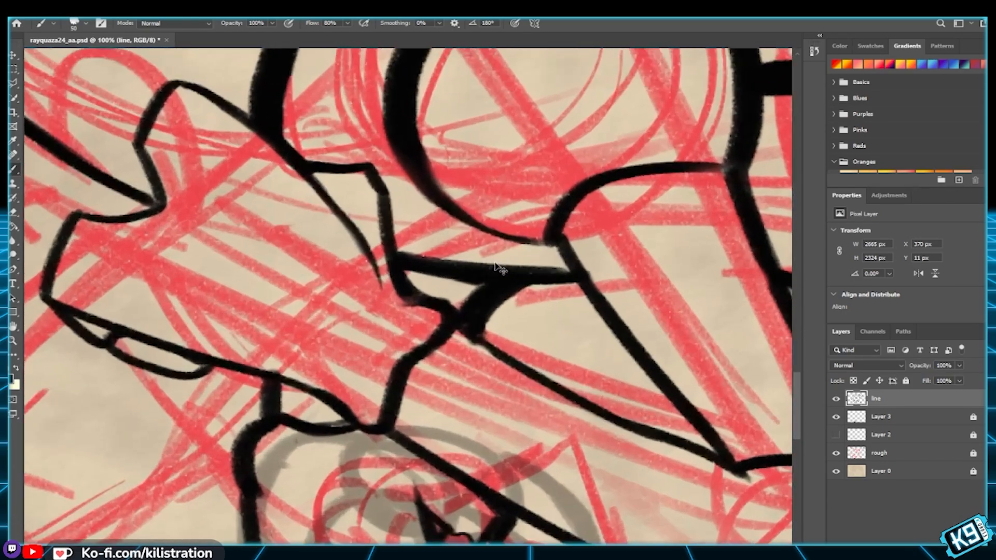
pyautogui.scroll(-5, 498, 267)
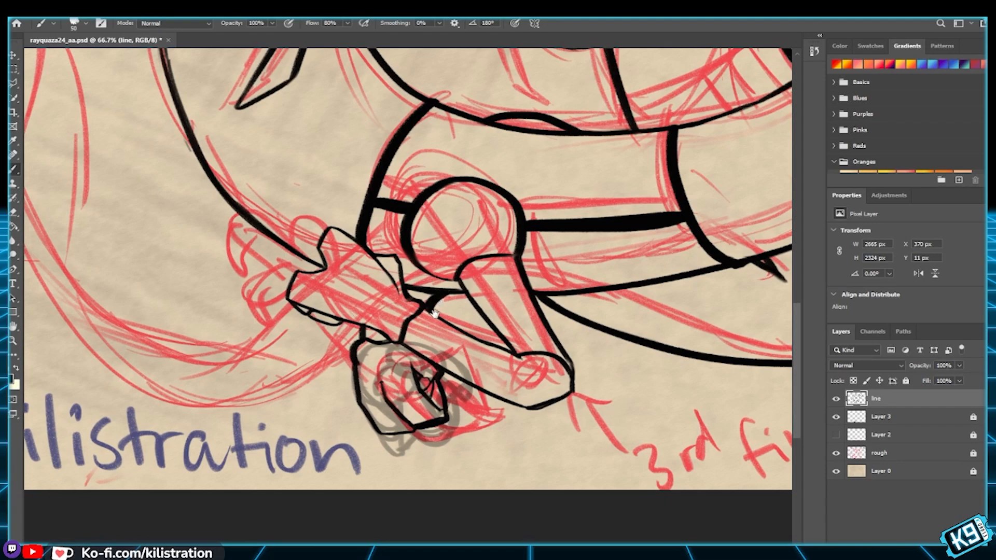
pyautogui.moveTo(476, 262)
pyautogui.mouseDown()
pyautogui.moveTo(676, 174)
pyautogui.moveTo(554, 261)
pyautogui.mouseUp()
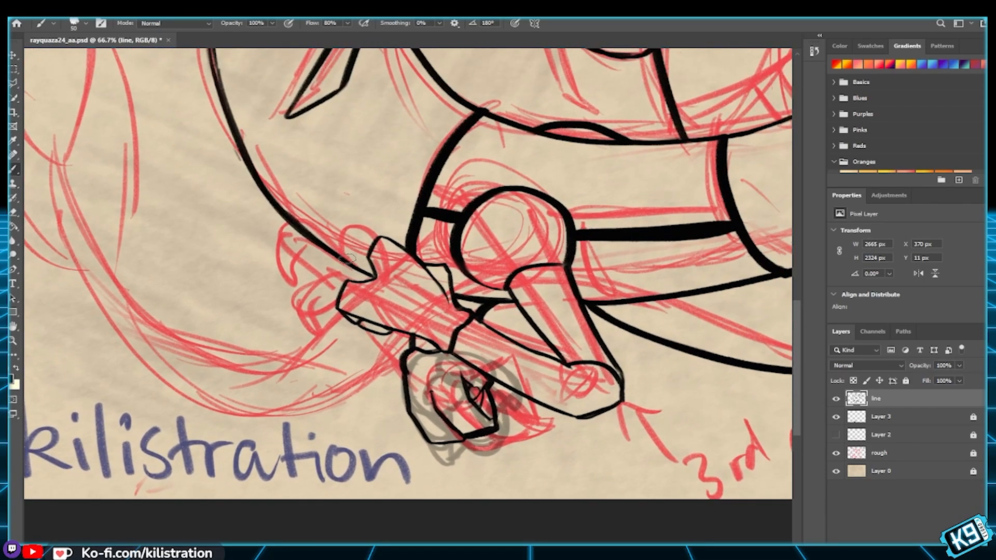
pyautogui.moveTo(347, 260); pyautogui.dragTo(163, 359)
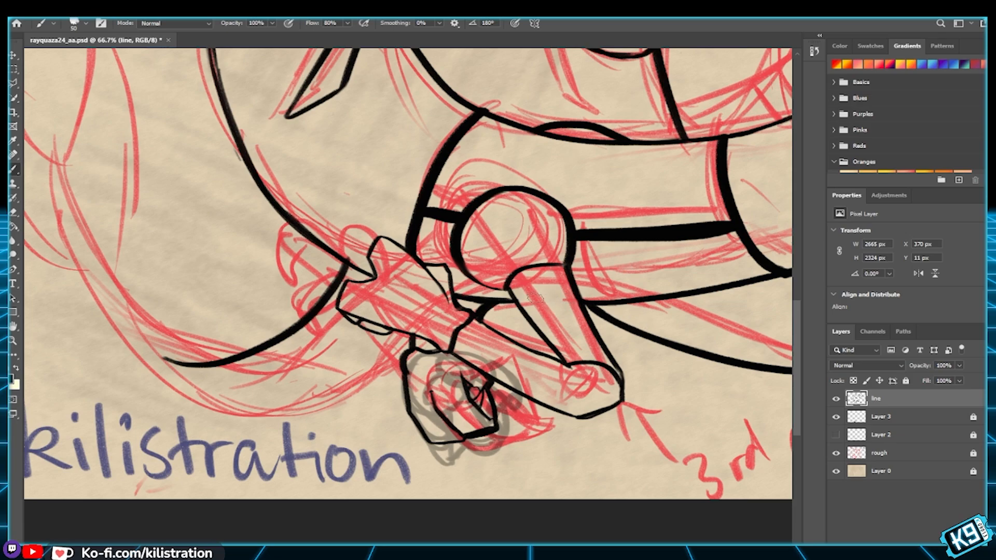
# Step: Ink the tail's outer contour in one smooth sweep from the lower claw around the bend and up toward the tail fin
pyautogui.moveTo(400, 363); pyautogui.dragTo(107, 354)
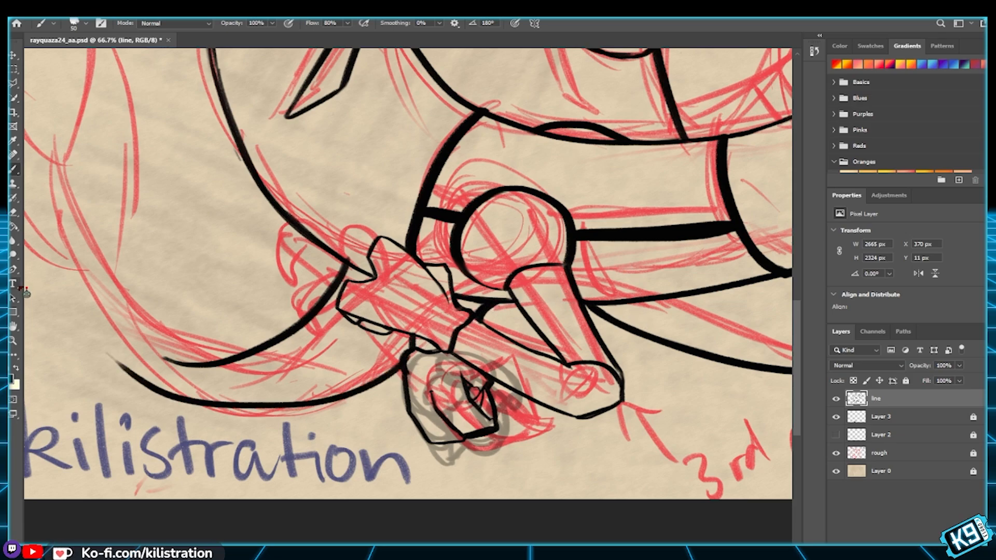
pyautogui.hotkey('ctrl', 'z')
pyautogui.moveTo(401, 364)
pyautogui.mouseDown()
pyautogui.moveTo(246, 403)
pyautogui.moveTo(44, 309)
pyautogui.mouseUp()
pyautogui.hotkey('ctrl', 'z')
pyautogui.moveTo(400, 364); pyautogui.dragTo(93, 280)
pyautogui.hotkey('ctrl', 'z')
pyautogui.moveTo(400, 365); pyautogui.dragTo(56, 268)
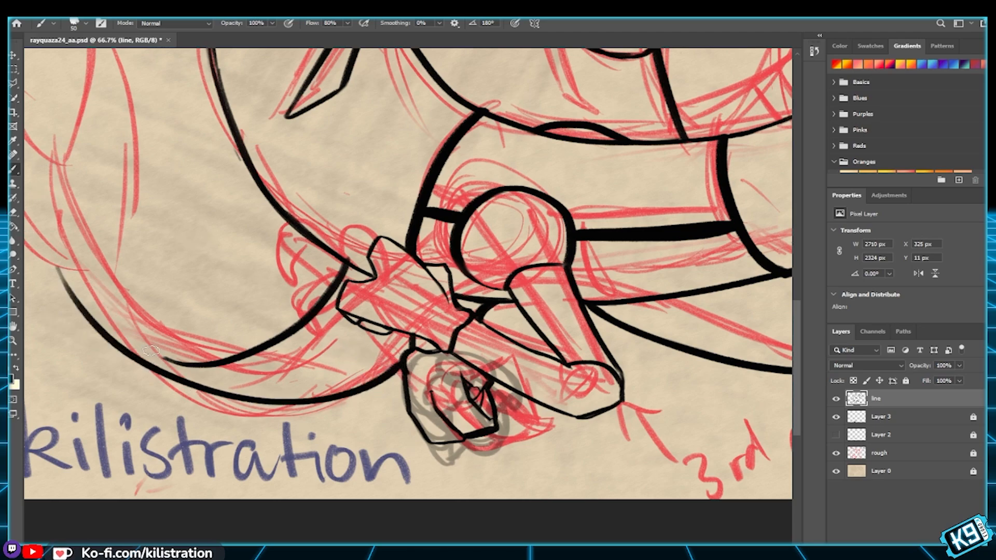
pyautogui.moveTo(128, 311); pyautogui.dragTo(167, 369)
pyautogui.hotkey('ctrl', 'z')
pyautogui.hotkey('ctrl', 'z')
pyautogui.moveTo(400, 364)
pyautogui.mouseDown()
pyautogui.moveTo(350, 397)
pyautogui.moveTo(100, 191)
pyautogui.mouseUp()
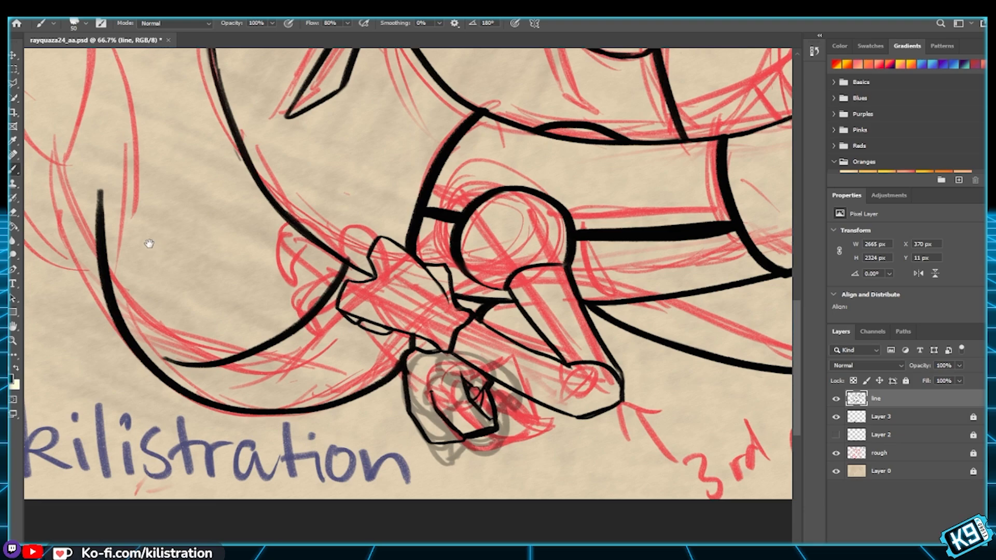
# Step: Extend the tail's inner contour up to the outer line so the tail tapers to a point
pyautogui.moveTo(150, 244); pyautogui.dragTo(173, 343)
pyautogui.scroll(-3, 104, 129)
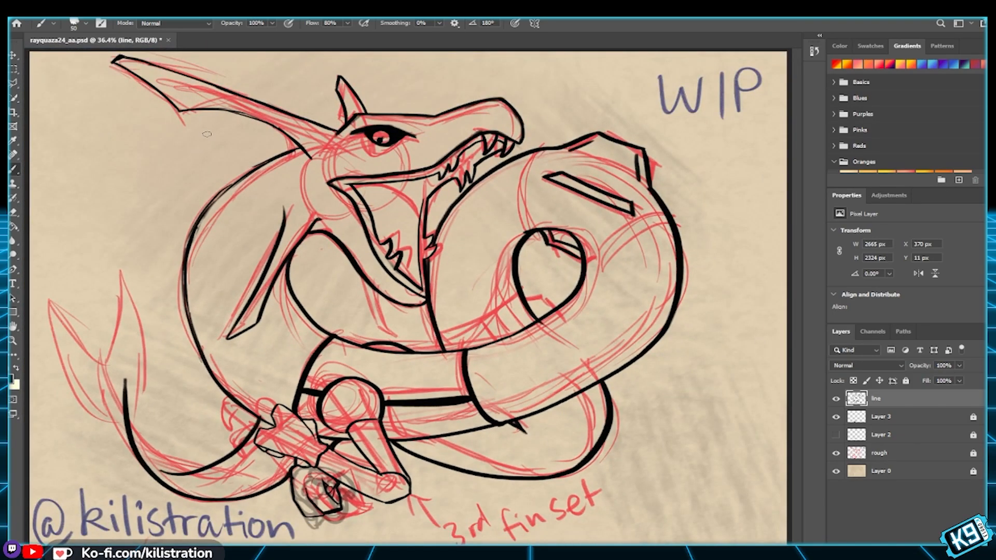
pyautogui.moveTo(127, 382)
pyautogui.mouseDown()
pyautogui.moveTo(186, 472)
pyautogui.moveTo(237, 476)
pyautogui.mouseUp()
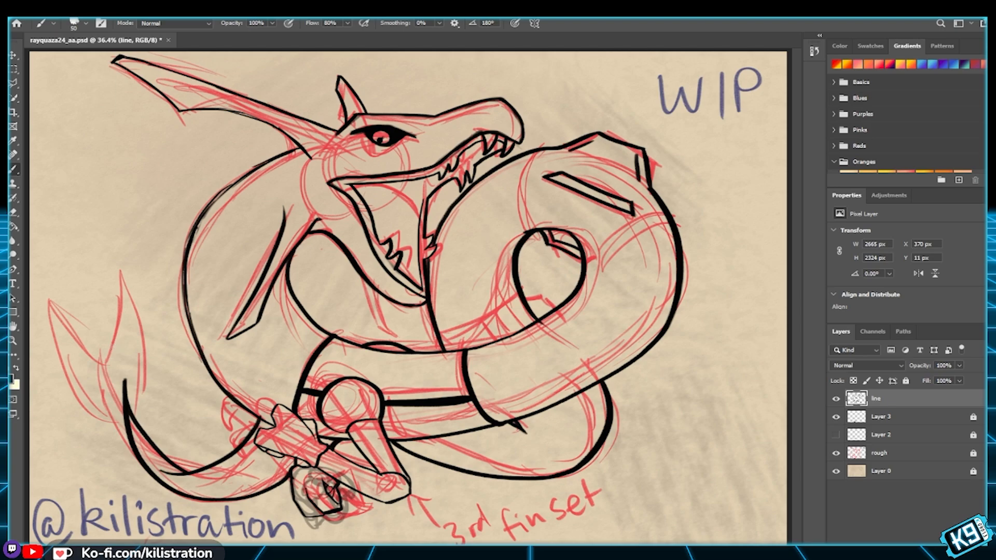
# Step: Check the reference image and ink both edges of the right tail fin, rising from the tail to a point
pyautogui.hotkey('ctrl', 'Tab')
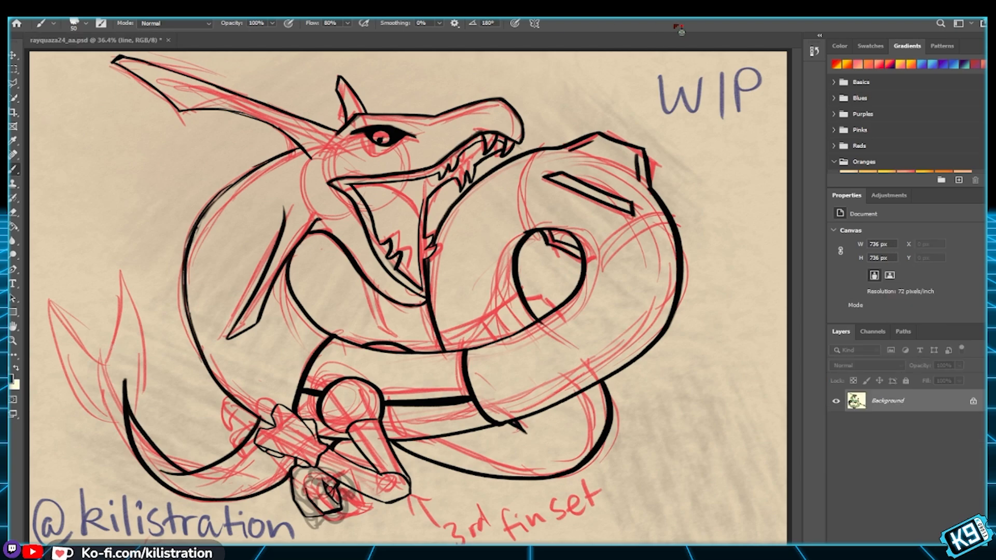
pyautogui.press(']')
pyautogui.press(']')
pyautogui.hotkey('ctrl', 'Tab')
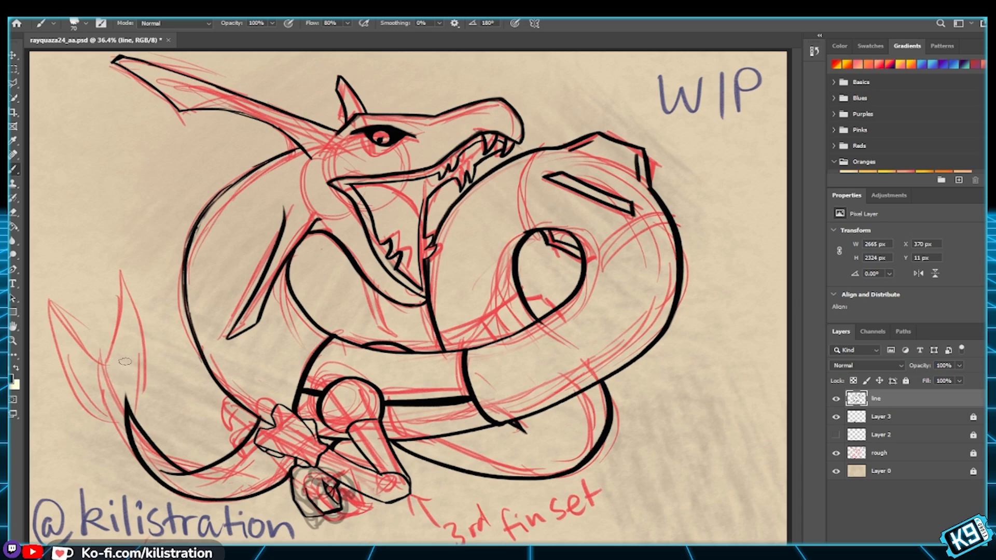
pyautogui.moveTo(129, 393); pyautogui.dragTo(146, 313)
pyautogui.hotkey('ctrl', 'z')
pyautogui.moveTo(133, 416)
pyautogui.mouseDown()
pyautogui.moveTo(143, 319)
pyautogui.moveTo(181, 488)
pyautogui.mouseUp()
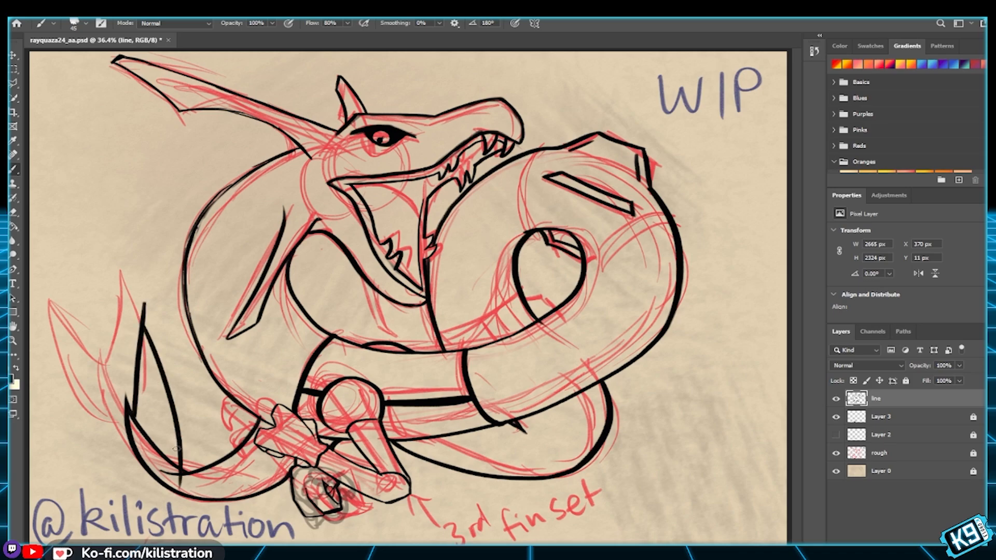
# Step: Ink the left tail fin's inner edge out to its tip and its curved outer edge back down to the tail
pyautogui.moveTo(126, 421); pyautogui.dragTo(30, 304)
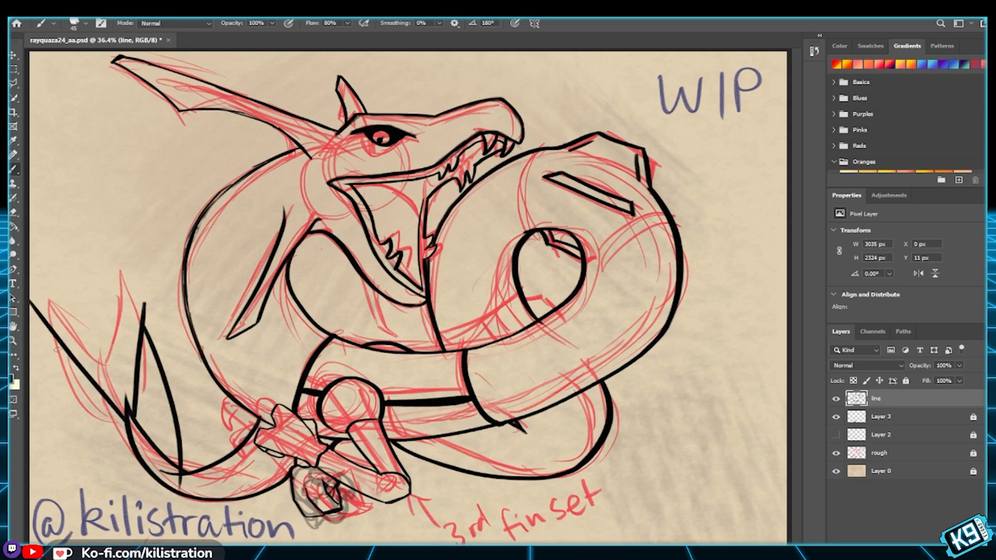
pyautogui.hotkey('ctrl', 'z')
pyautogui.moveTo(126, 421); pyautogui.dragTo(51, 325)
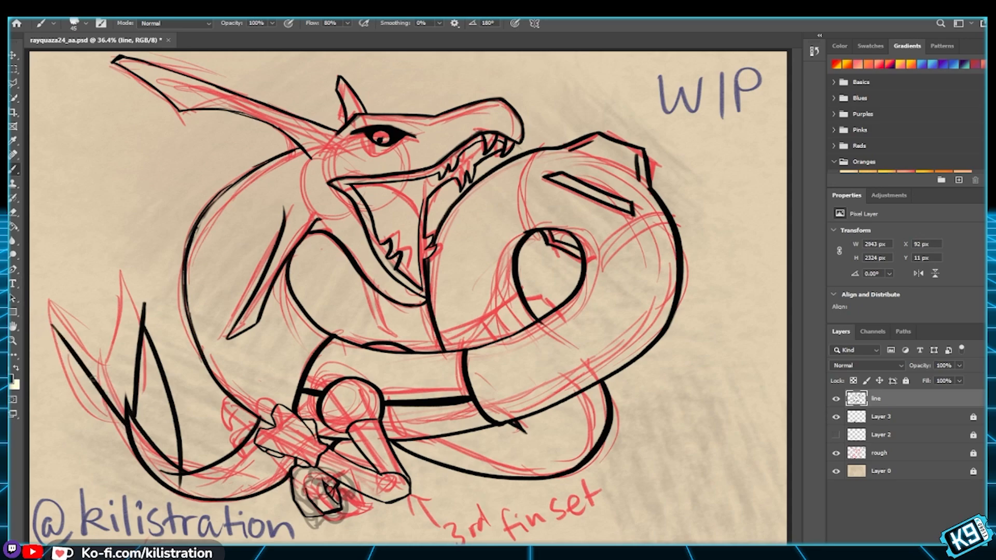
pyautogui.moveTo(157, 484)
pyautogui.mouseDown()
pyautogui.moveTo(61, 306)
pyautogui.moveTo(158, 482)
pyautogui.mouseUp()
pyautogui.hotkey('ctrl', 'z')
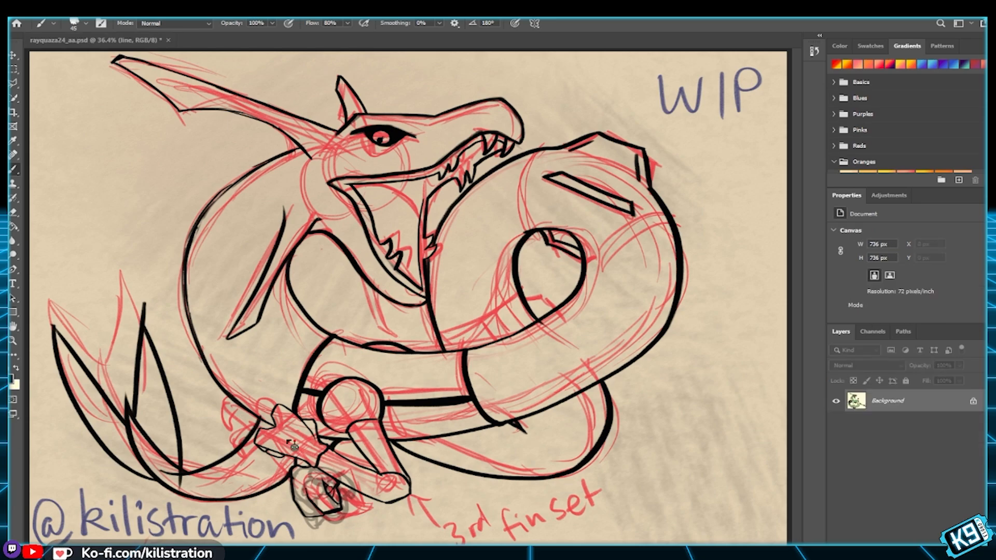
# Step: Blend the left fin's outer edge into the tail contour and clean the right fin's overshoot at the base
pyautogui.moveTo(111, 455); pyautogui.dragTo(157, 480)
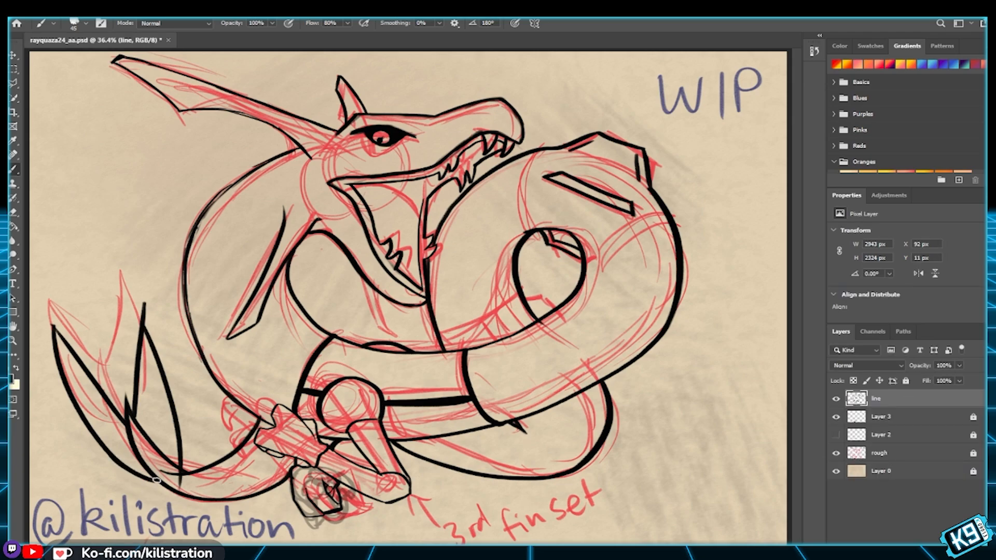
pyautogui.hotkey('ctrl', 'z')
pyautogui.moveTo(102, 444); pyautogui.dragTo(159, 484)
pyautogui.hotkey('ctrl', 'z')
pyautogui.moveTo(96, 439); pyautogui.dragTo(161, 486)
pyautogui.moveTo(176, 480); pyautogui.dragTo(174, 477)
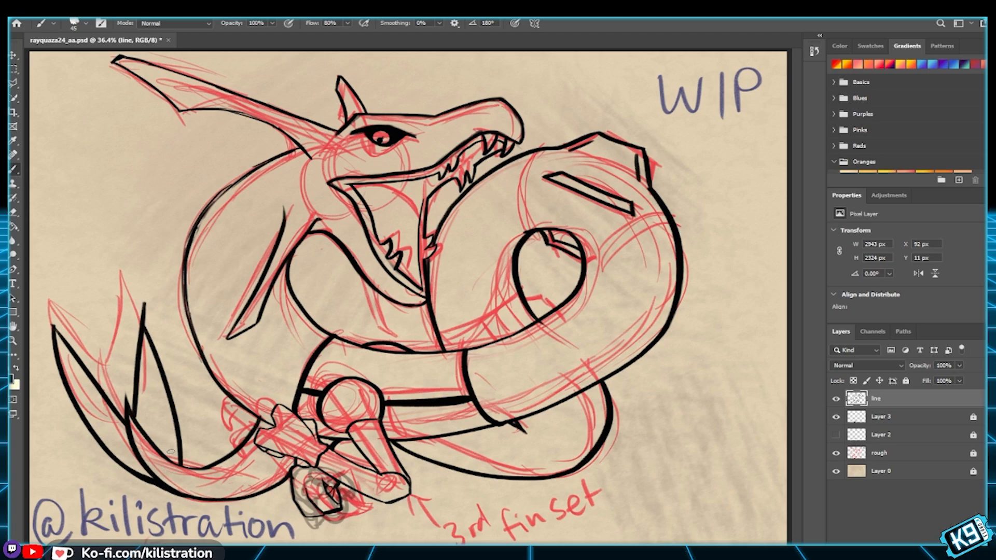
# Step: Compare with the reference and trim the overshooting line above the right tail fin's tip to a clean point
pyautogui.hotkey('ctrl', 'Tab')
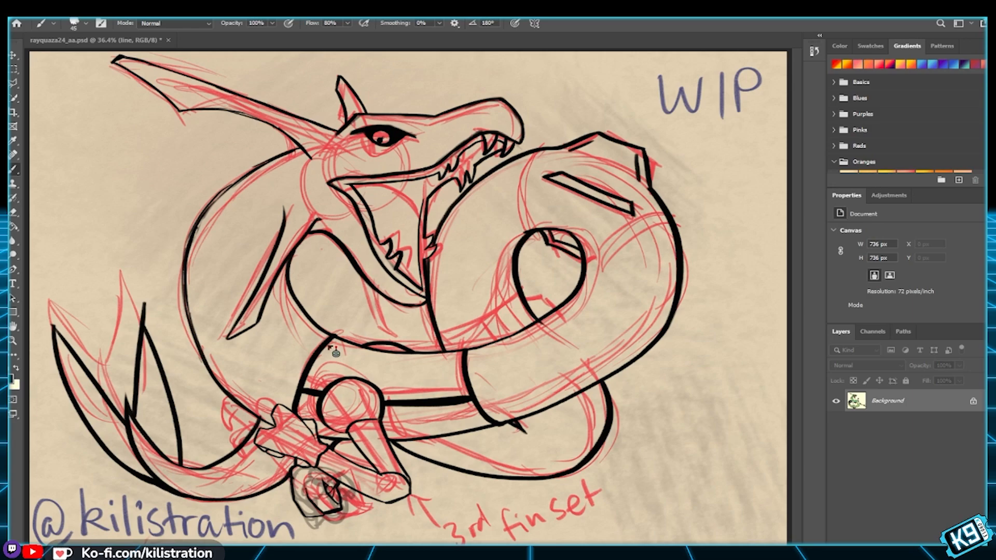
pyautogui.click(593, 50)
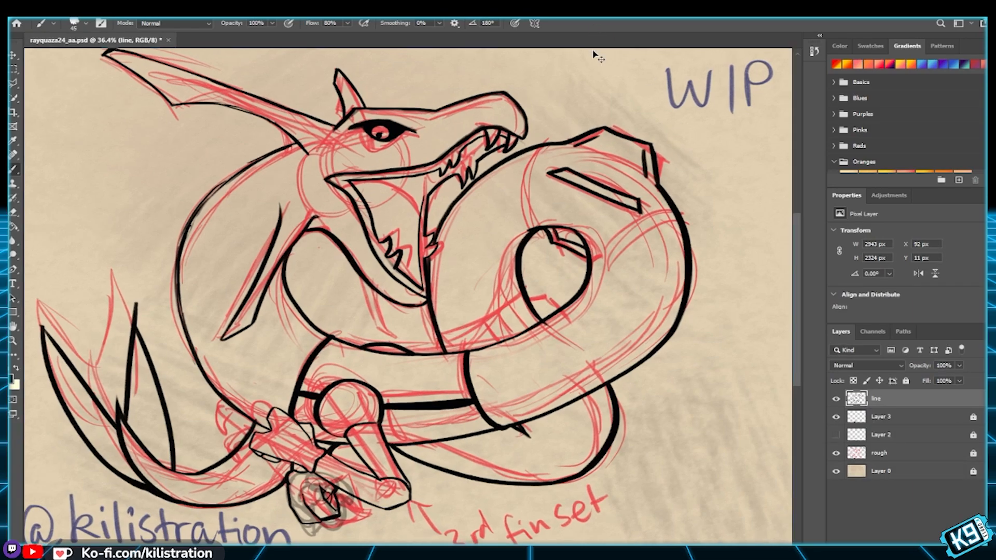
pyautogui.hotkey('ctrl', '+')
pyautogui.moveTo(541, 264)
pyautogui.mouseDown()
pyautogui.moveTo(556, 244)
pyautogui.moveTo(557, 253)
pyautogui.mouseUp()
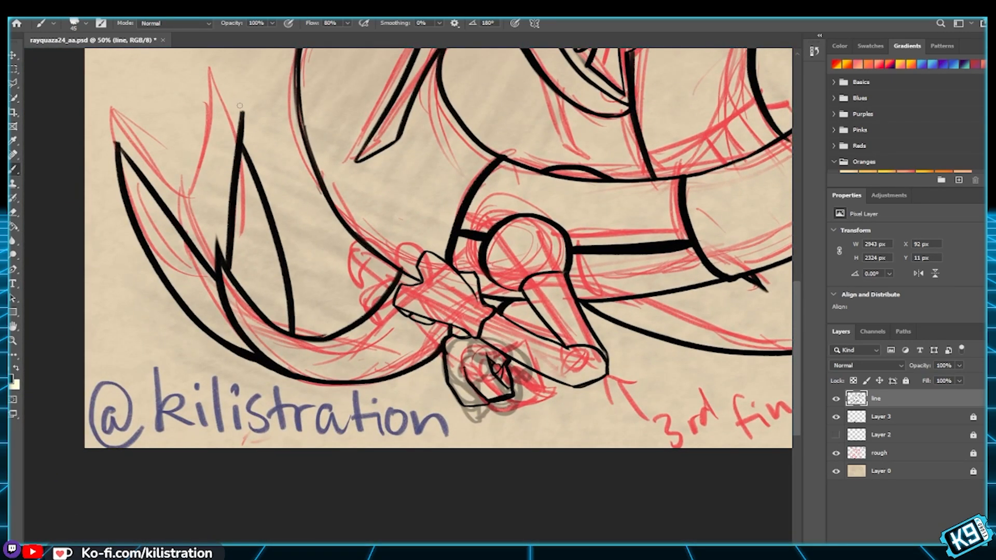
pyautogui.hotkey('ctrl', 'z')
pyautogui.moveTo(238, 136); pyautogui.dragTo(226, 118)
pyautogui.hotkey('ctrl', 'z')
pyautogui.hotkey('ctrl', 'shift', 'z')
# Step: Shorten the left tail fin by redrawing its outer edge from a lower tip and clearing the old tip lines
pyautogui.moveTo(127, 158); pyautogui.dragTo(144, 287)
pyautogui.hotkey('ctrl', 'z')
pyautogui.moveTo(124, 158); pyautogui.dragTo(172, 313)
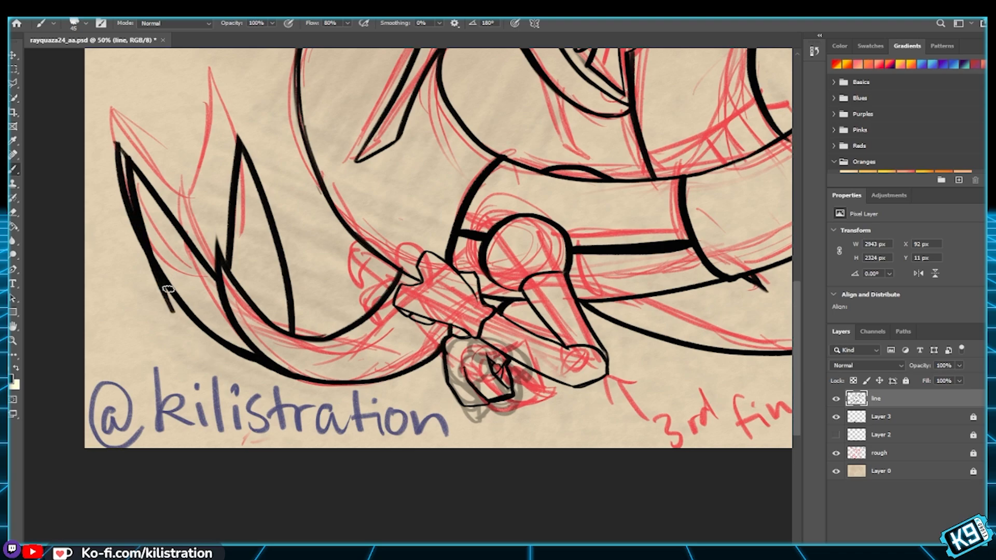
pyautogui.hotkey('ctrl', 'z')
pyautogui.hotkey('ctrl', 'z')
pyautogui.hotkey('ctrl', 'z')
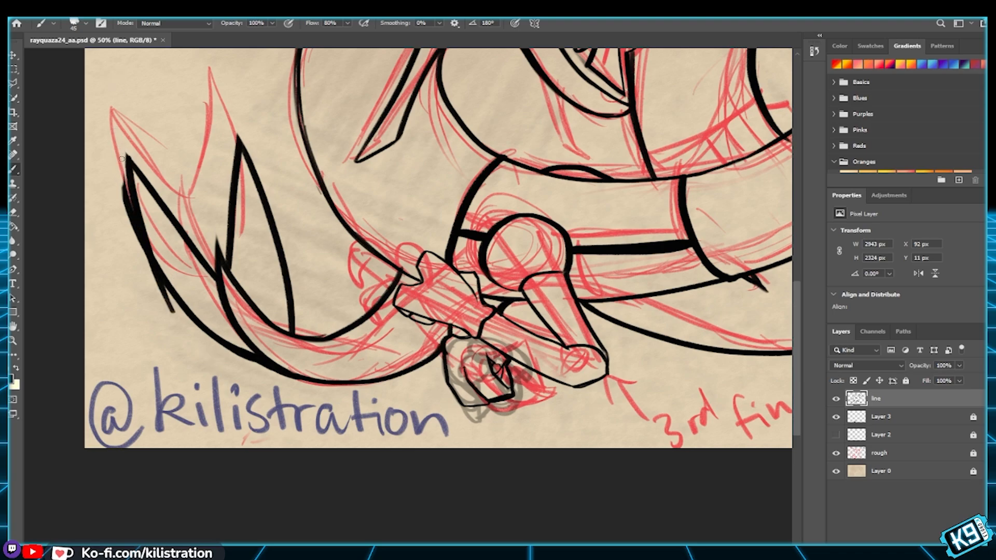
pyautogui.hotkey('ctrl', 'shift', 'z')
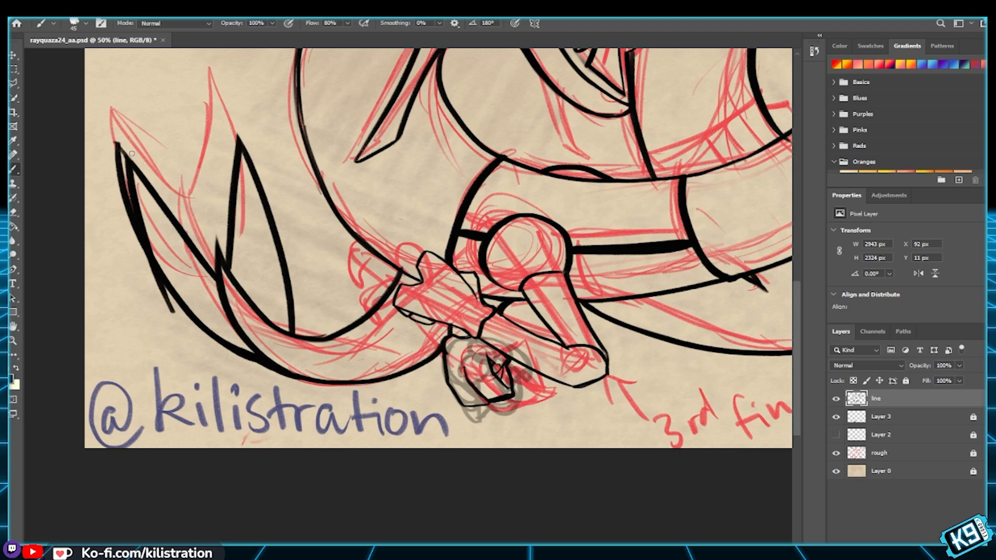
pyautogui.hotkey('ctrl', 'z')
pyautogui.hotkey('ctrl', 'z')
pyautogui.hotkey('ctrl', 'z')
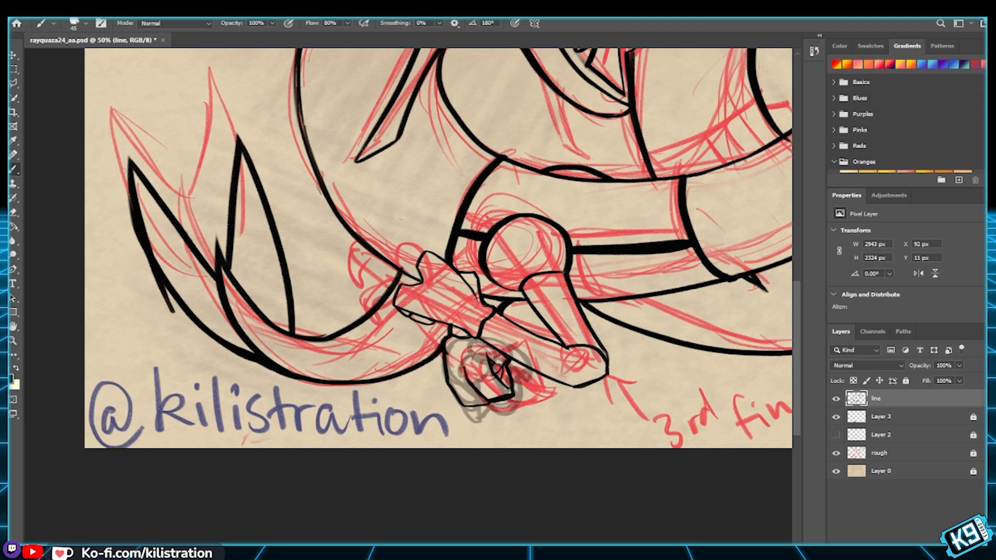
pyautogui.hotkey('ctrl', 'z')
pyautogui.hotkey('ctrl', 'z')
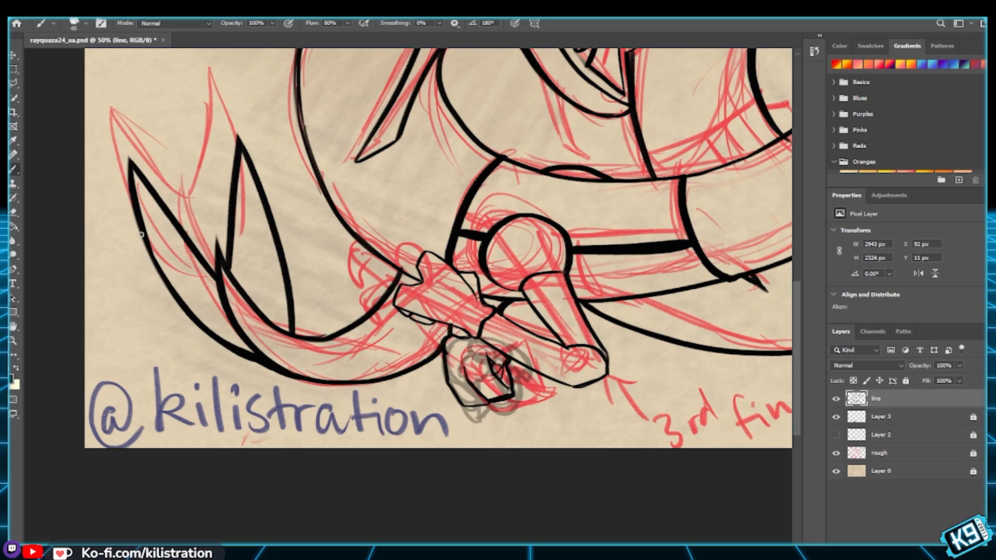
# Step: Refine the left tail fin's outer edge into one smooth, thick curve from below the tip toward the tail
pyautogui.hotkey('ctrl', 'shift', 'z')
pyautogui.hotkey('ctrl', 'z')
pyautogui.moveTo(138, 207); pyautogui.dragTo(191, 313)
pyautogui.hotkey('ctrl', 'z')
pyautogui.moveTo(128, 193); pyautogui.dragTo(188, 316)
pyautogui.hotkey('ctrl', 'z')
pyautogui.moveTo(136, 209); pyautogui.dragTo(213, 342)
pyautogui.hotkey('ctrl', 'z')
pyautogui.moveTo(139, 216)
pyautogui.mouseDown()
pyautogui.moveTo(144, 236)
pyautogui.moveTo(235, 348)
pyautogui.mouseUp()
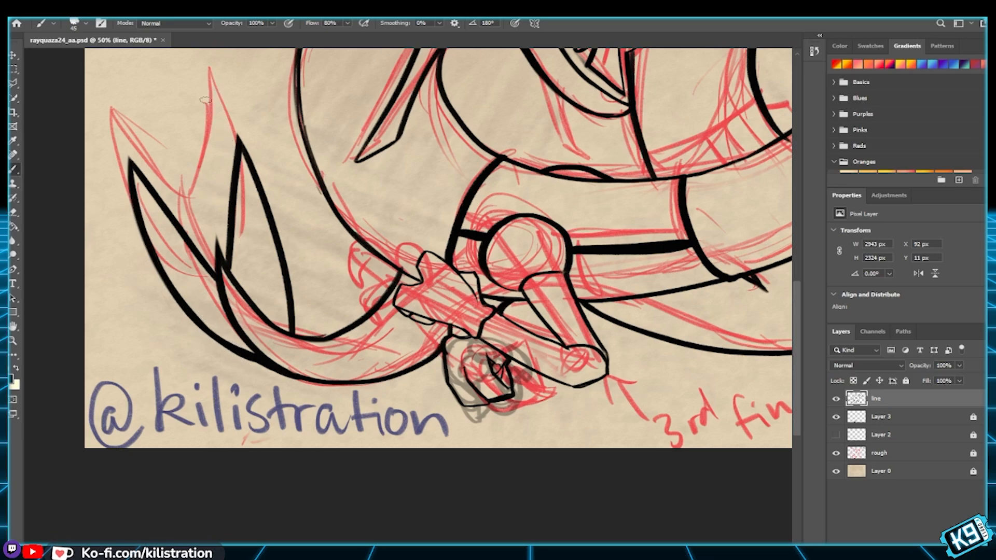
# Step: Ink thin inner detail lines following both edges inside the right tail fin, using a size 20 brush
pyautogui.press('[')
pyautogui.press('[')
pyautogui.moveTo(246, 181)
pyautogui.mouseDown()
pyautogui.moveTo(241, 284)
pyautogui.moveTo(247, 182)
pyautogui.mouseUp()
pyautogui.hotkey('ctrl', 'z')
pyautogui.hotkey('ctrl', 'z')
pyautogui.hotkey('ctrl', 'shift', 'z')
pyautogui.hotkey('ctrl', 'z')
pyautogui.moveTo(245, 180); pyautogui.dragTo(279, 357)
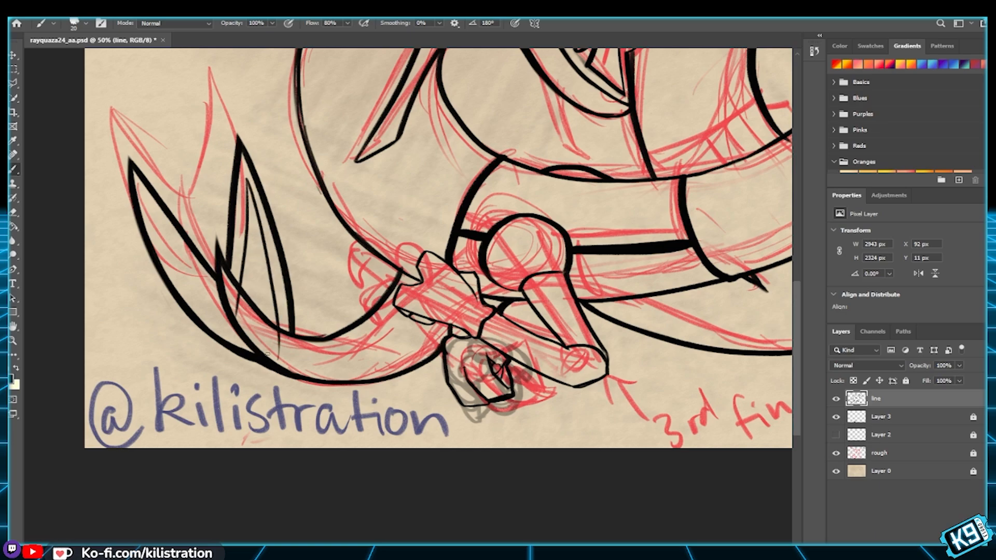
# Step: Ink matching thin detail lines inside the left tail fin, following its edges down to the base
pyautogui.moveTo(141, 189); pyautogui.dragTo(228, 291)
pyautogui.hotkey('ctrl', 'z')
pyautogui.hotkey('ctrl', 'shift', 'z')
pyautogui.moveTo(143, 196); pyautogui.dragTo(277, 357)
pyautogui.hotkey('ctrl', 'z')
pyautogui.hotkey('ctrl', 'shift', 'z')
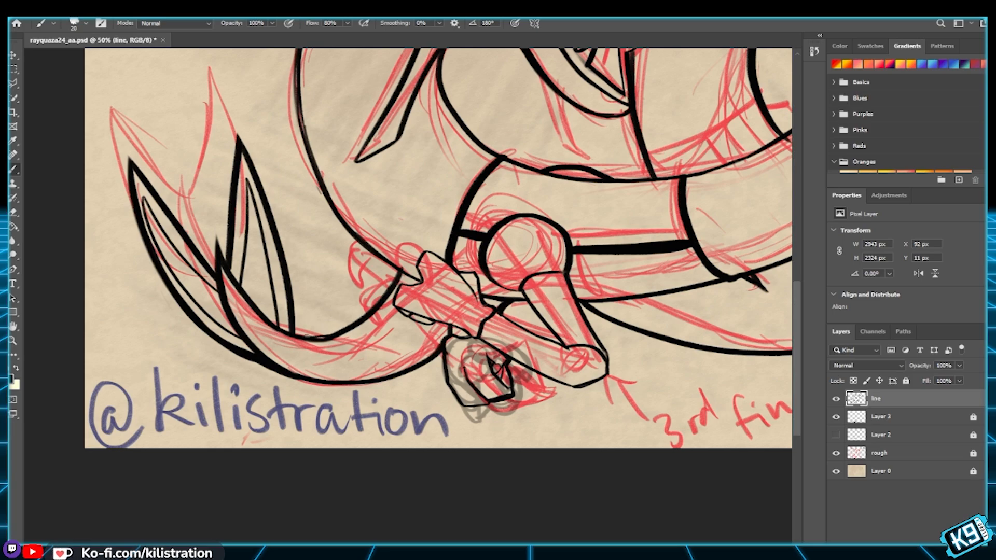
# Step: Inspect the line work of the mouth, coiled body and lower loop up close
pyautogui.press(']')
pyautogui.hotkey('ctrl', 'z')
pyautogui.scroll(-3, 402, 241)
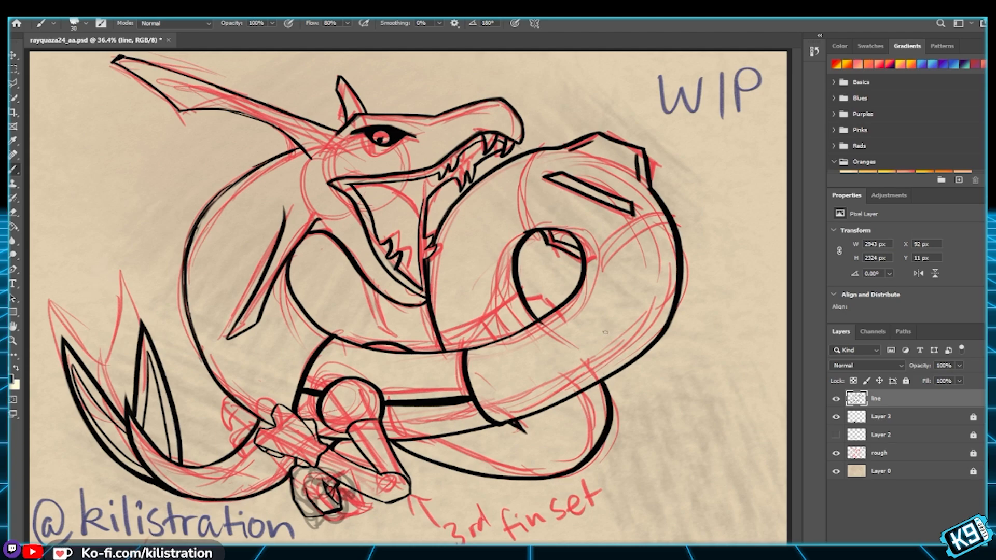
pyautogui.hotkey('ctrl', '+')
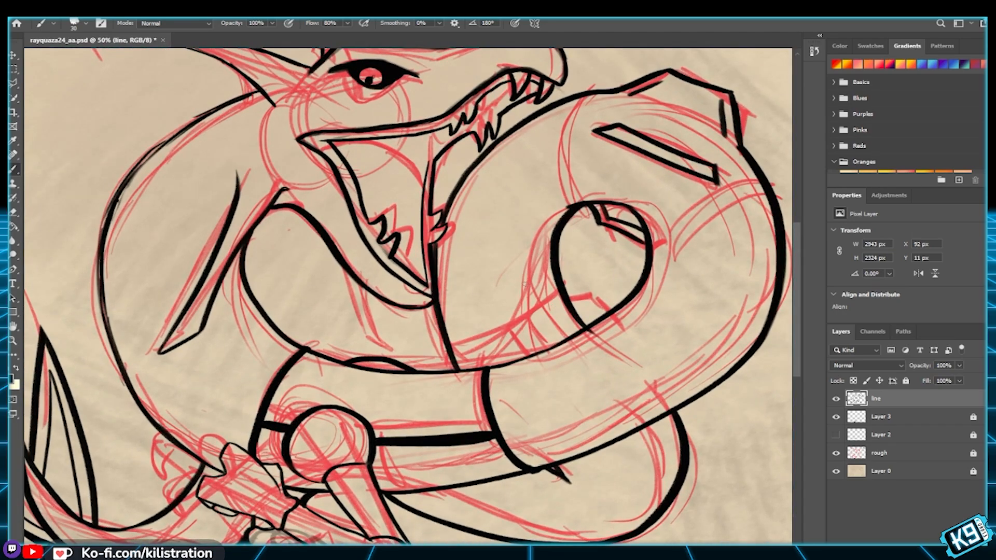
pyautogui.moveTo(551, 366)
pyautogui.mouseDown()
pyautogui.moveTo(522, 285)
pyautogui.moveTo(484, 394)
pyautogui.moveTo(497, 326)
pyautogui.mouseUp()
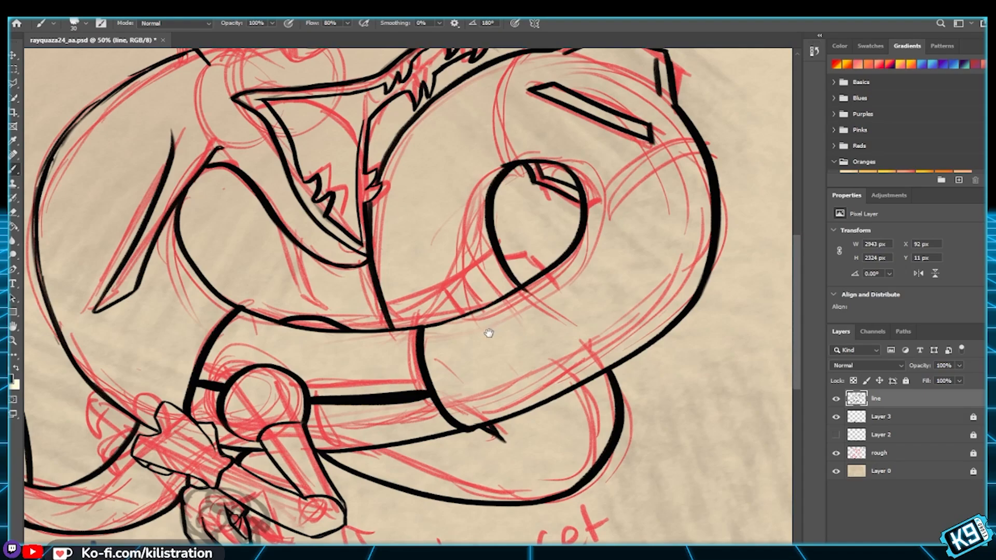
pyautogui.moveTo(442, 387)
pyautogui.mouseDown()
pyautogui.moveTo(479, 323)
pyautogui.moveTo(409, 431)
pyautogui.mouseUp()
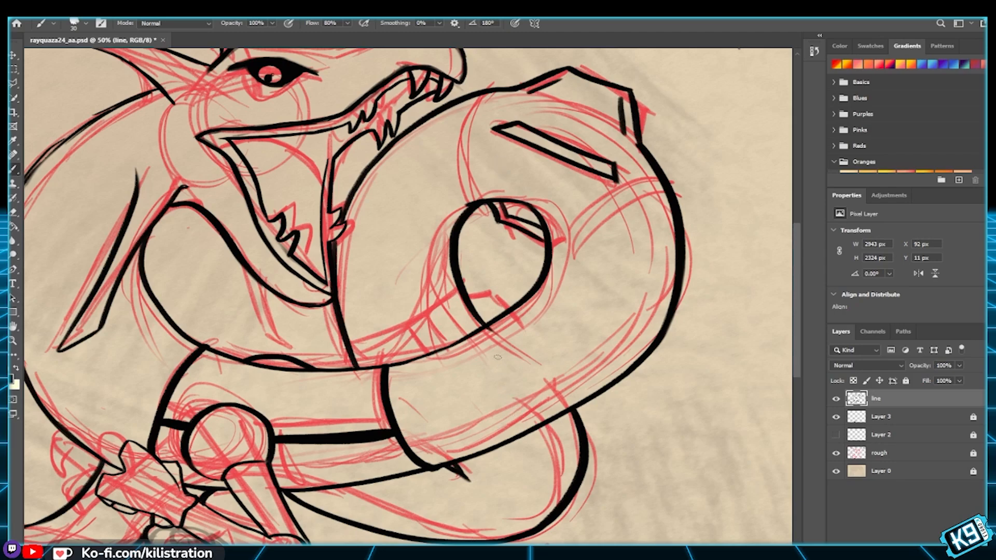
pyautogui.moveTo(413, 407)
pyautogui.mouseDown()
pyautogui.moveTo(470, 289)
pyautogui.moveTo(466, 280)
pyautogui.mouseUp()
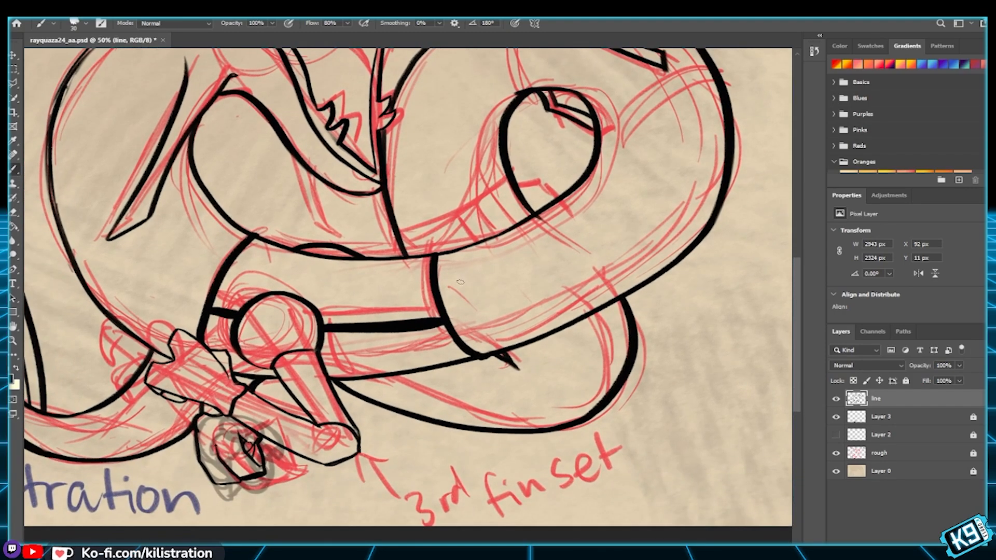
pyautogui.scroll(-2, 465, 280)
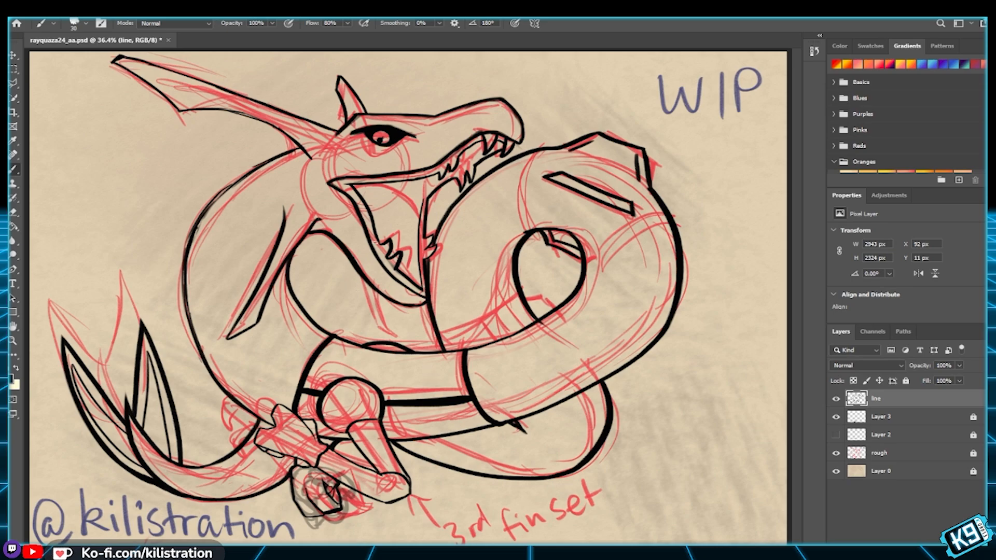
# Step: Ink a thick curved band line with a size 70 brush from the central loop's right edge to the body's outer contour
pyautogui.press(']')
pyautogui.moveTo(585, 261); pyautogui.dragTo(683, 224)
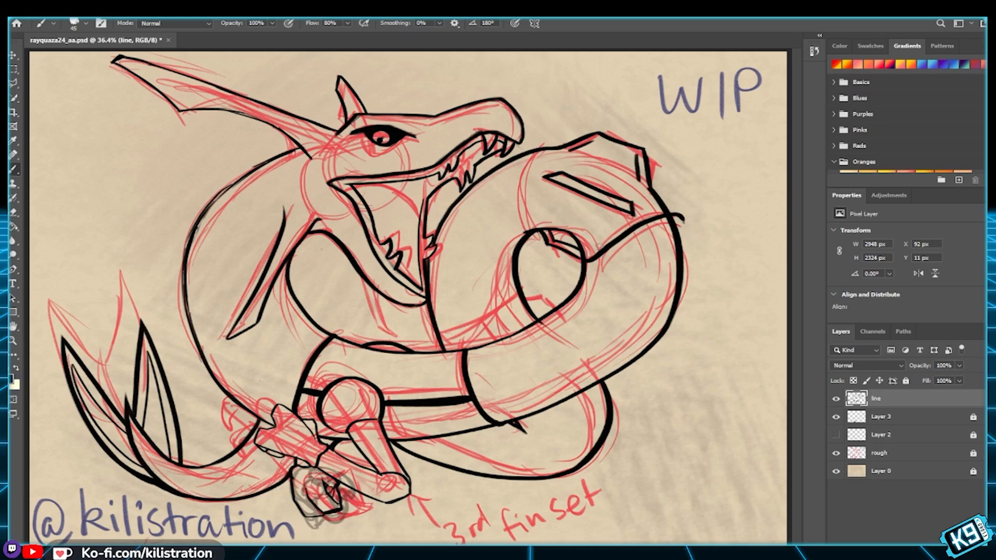
pyautogui.press(']')
pyautogui.press(']')
pyautogui.press(']')
pyautogui.hotkey('ctrl', 'z')
pyautogui.moveTo(581, 262); pyautogui.dragTo(692, 223)
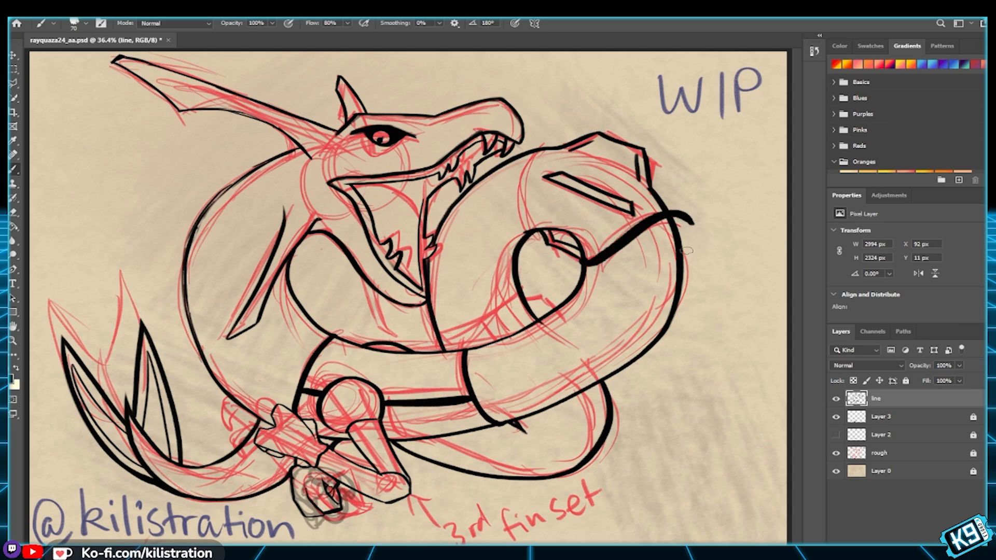
pyautogui.hotkey('ctrl', 'z')
pyautogui.moveTo(580, 264); pyautogui.dragTo(696, 210)
pyautogui.hotkey('ctrl', 'z')
pyautogui.moveTo(583, 269); pyautogui.dragTo(696, 224)
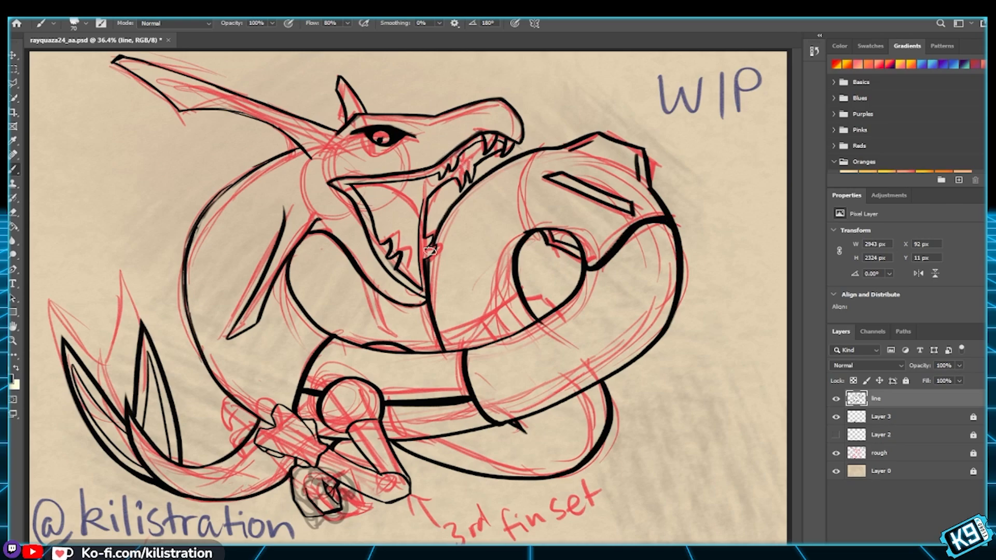
# Step: Reinforce the line beside the round joint and ink a thick curved band from the coil's upper contour to the central loop
pyautogui.moveTo(386, 402); pyautogui.dragTo(461, 395)
pyautogui.hotkey('ctrl', 'z')
pyautogui.moveTo(384, 405); pyautogui.dragTo(466, 400)
pyautogui.moveTo(539, 154); pyautogui.dragTo(521, 238)
pyautogui.hotkey('ctrl', 'z')
pyautogui.moveTo(543, 147)
pyautogui.mouseDown()
pyautogui.moveTo(519, 215)
pyautogui.moveTo(537, 252)
pyautogui.mouseUp()
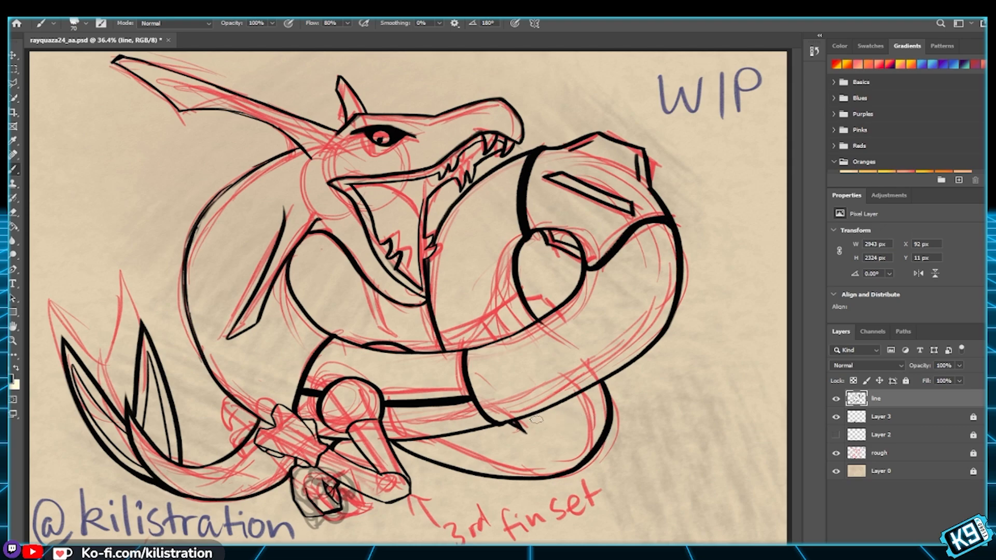
# Step: Ink the small angular detail inside the central loop's lower edge with a size 40 brush
pyautogui.press('[')
pyautogui.press('[')
pyautogui.press('[')
pyautogui.moveTo(522, 293); pyautogui.dragTo(537, 295)
pyautogui.hotkey('ctrl', 'z')
pyautogui.moveTo(526, 295); pyautogui.dragTo(551, 317)
pyautogui.moveTo(517, 286); pyautogui.dragTo(426, 322)
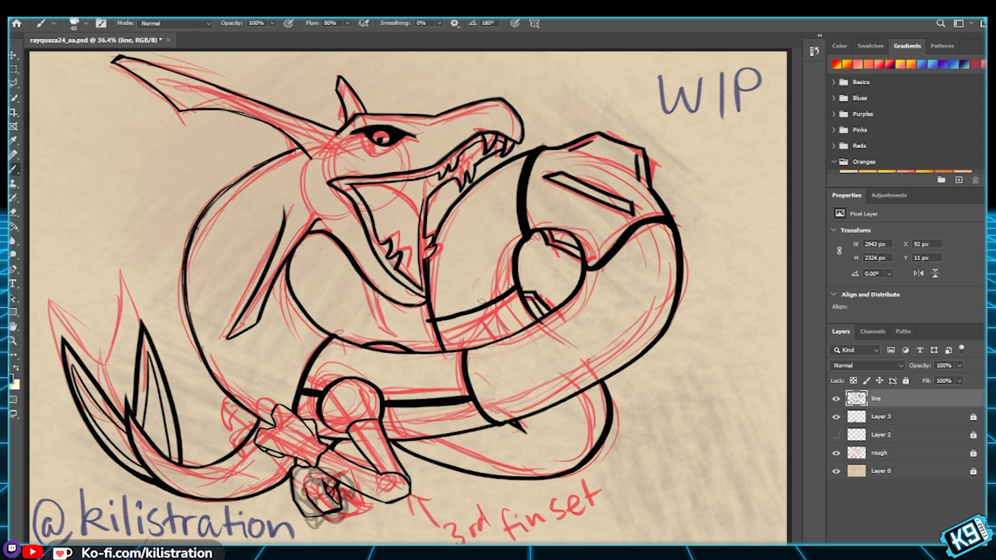
pyautogui.hotkey('ctrl', 'z')
pyautogui.moveTo(517, 285)
pyautogui.mouseDown()
pyautogui.moveTo(477, 310)
pyautogui.moveTo(404, 328)
pyautogui.mouseUp()
pyautogui.hotkey('ctrl', 'z')
pyautogui.moveTo(517, 289); pyautogui.dragTo(403, 330)
pyautogui.hotkey('ctrl', 'z')
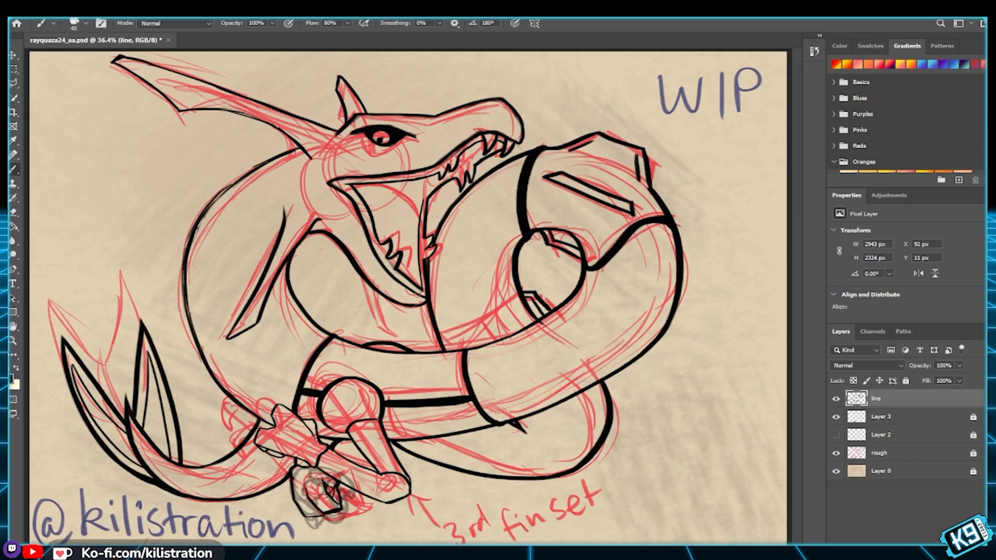
# Step: Ink a thick band line with a size 70 brush from the central loop's left edge to the body contour below the jaw
pyautogui.press(']')
pyautogui.press(']')
pyautogui.press(']')
pyautogui.press(']')
pyautogui.moveTo(520, 288); pyautogui.dragTo(407, 334)
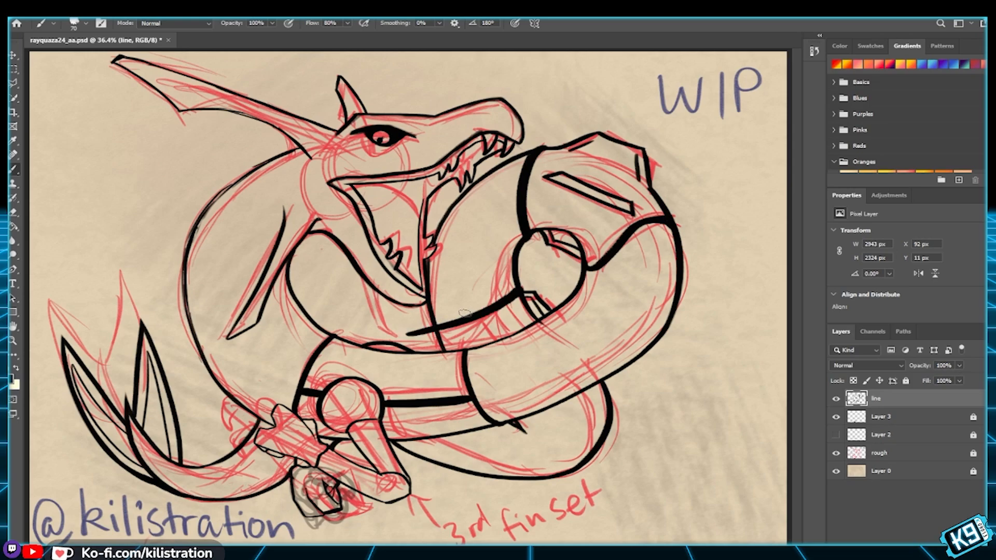
pyautogui.hotkey('ctrl', 'z')
pyautogui.moveTo(521, 289); pyautogui.dragTo(423, 328)
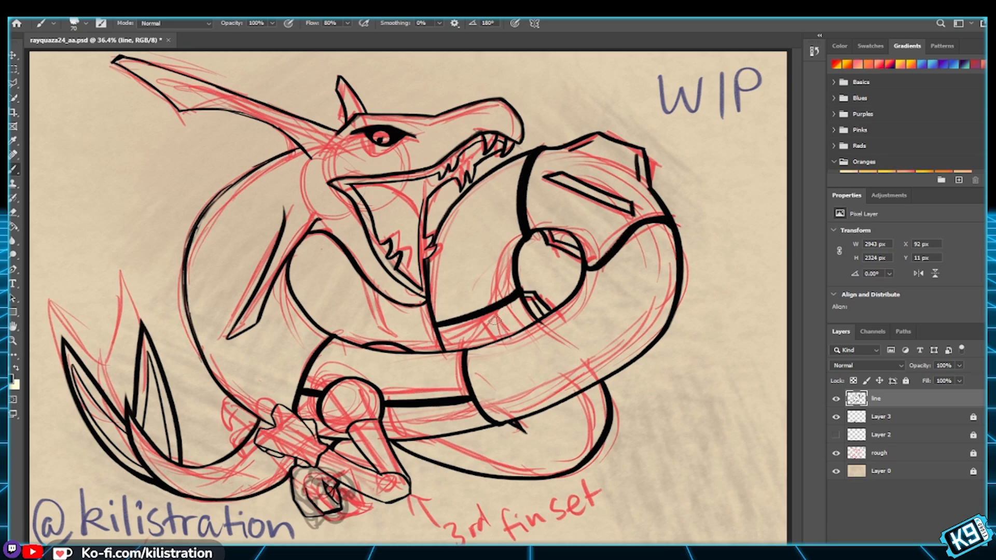
# Step: Ink a small rectangular marking below the thick band and a short line at its left end, using a size 35 brush
pyautogui.press('[')
pyautogui.press('[')
pyautogui.press('[')
pyautogui.press('[')
pyautogui.moveTo(480, 326); pyautogui.dragTo(491, 341)
pyautogui.moveTo(488, 323); pyautogui.dragTo(501, 342)
pyautogui.moveTo(429, 326); pyautogui.dragTo(437, 352)
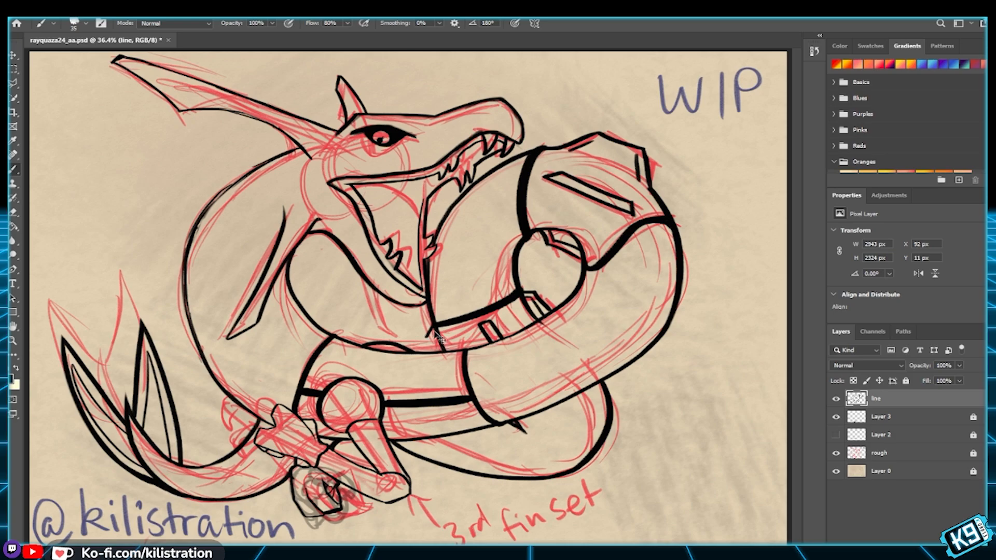
pyautogui.moveTo(429, 335); pyautogui.dragTo(435, 362)
# Step: Ink a short curved band line across the lower hanging loop with a size 50 brush
pyautogui.press(']')
pyautogui.press(']')
pyautogui.moveTo(460, 431); pyautogui.dragTo(447, 468)
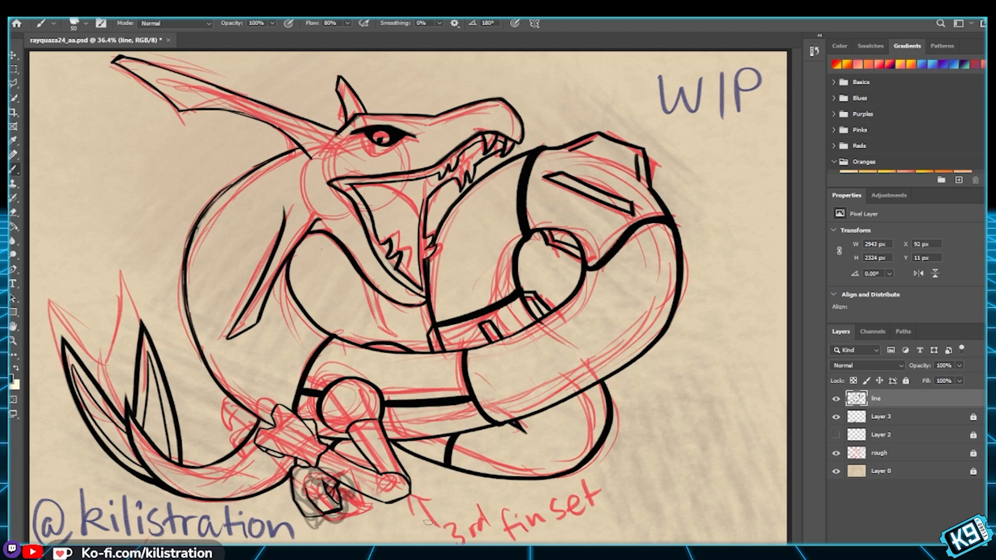
# Step: Hide Layer 3 and ink the thin fin lines around the lower arm near the third fin set note with a size 25 brush
pyautogui.click(836, 417)
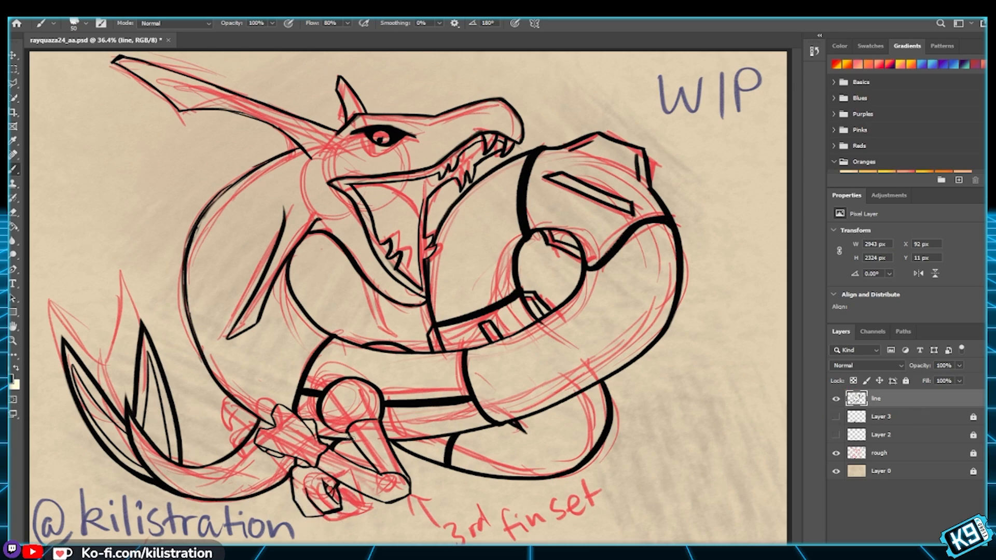
pyautogui.press('[')
pyautogui.press('[')
pyautogui.press('[')
pyautogui.press('[')
pyautogui.press('[')
pyautogui.moveTo(400, 463); pyautogui.dragTo(427, 475)
pyautogui.hotkey('ctrl', 'z')
pyautogui.hotkey('ctrl', 'z')
pyautogui.hotkey('ctrl', 'z')
pyautogui.moveTo(445, 465); pyautogui.dragTo(423, 482)
pyautogui.moveTo(352, 442); pyautogui.dragTo(358, 461)
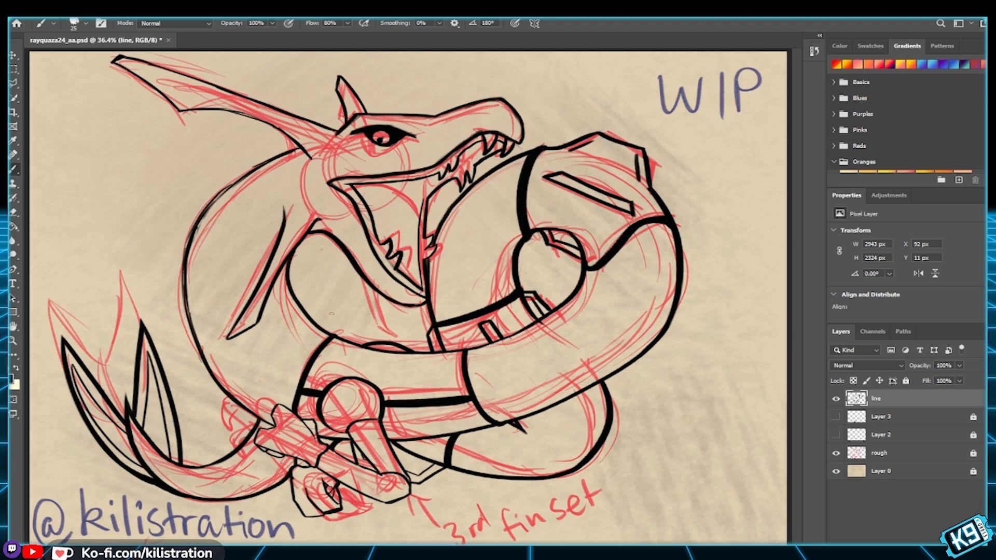
# Step: Ink a narrow tapered marking on the body section below the lower jaw with a size 40 brush
pyautogui.press(']')
pyautogui.press(']')
pyautogui.press(']')
pyautogui.moveTo(364, 279)
pyautogui.mouseDown()
pyautogui.moveTo(373, 329)
pyautogui.moveTo(405, 345)
pyautogui.mouseUp()
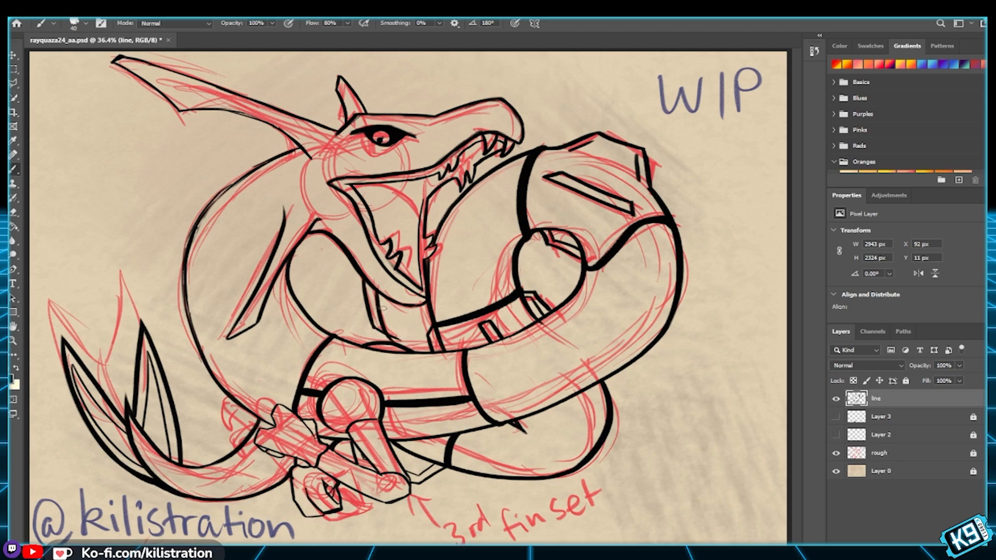
pyautogui.moveTo(378, 289); pyautogui.dragTo(407, 345)
pyautogui.hotkey('ctrl', 'z')
pyautogui.moveTo(375, 288); pyautogui.dragTo(407, 344)
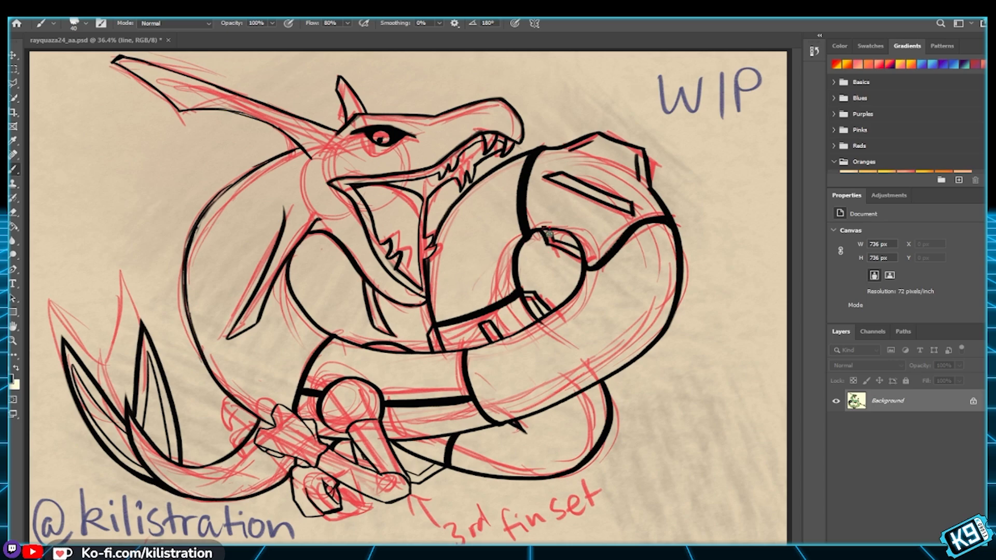
pyautogui.click(591, 41)
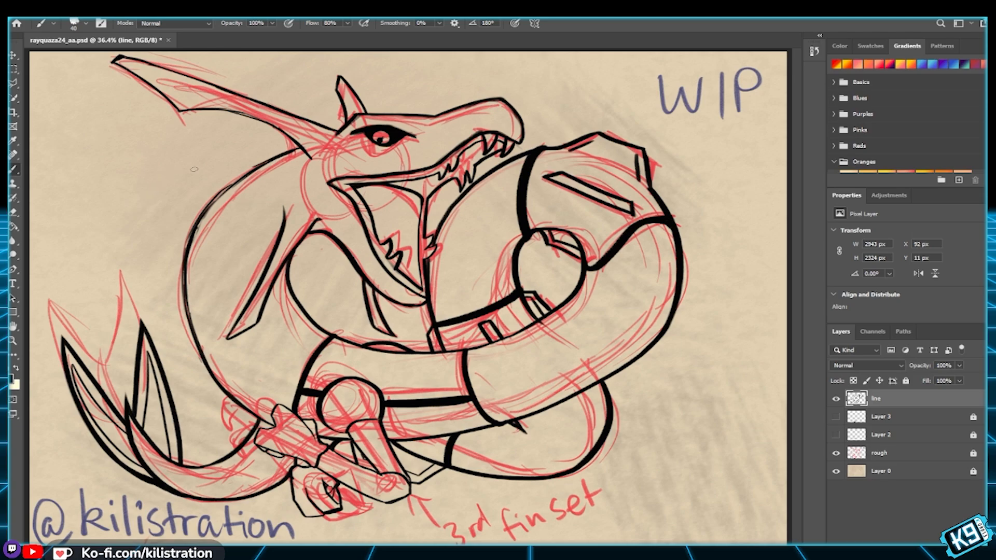
# Step: Thicken the outer body contour from behind the head around the left curve to the hand using the size 40 brush
pyautogui.moveTo(300, 148); pyautogui.dragTo(192, 217)
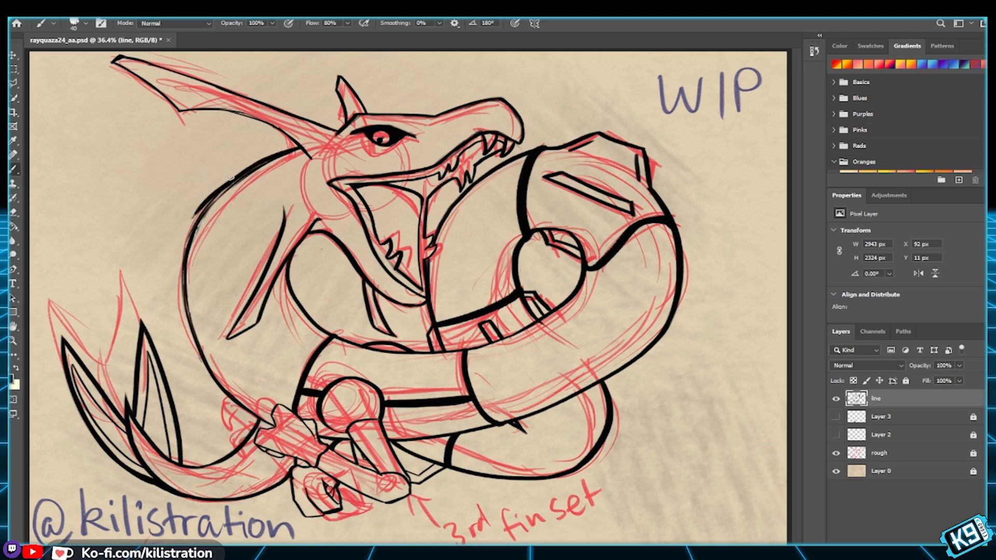
pyautogui.hotkey('ctrl', 'z')
pyautogui.moveTo(304, 147)
pyautogui.mouseDown()
pyautogui.moveTo(218, 193)
pyautogui.moveTo(192, 249)
pyautogui.mouseUp()
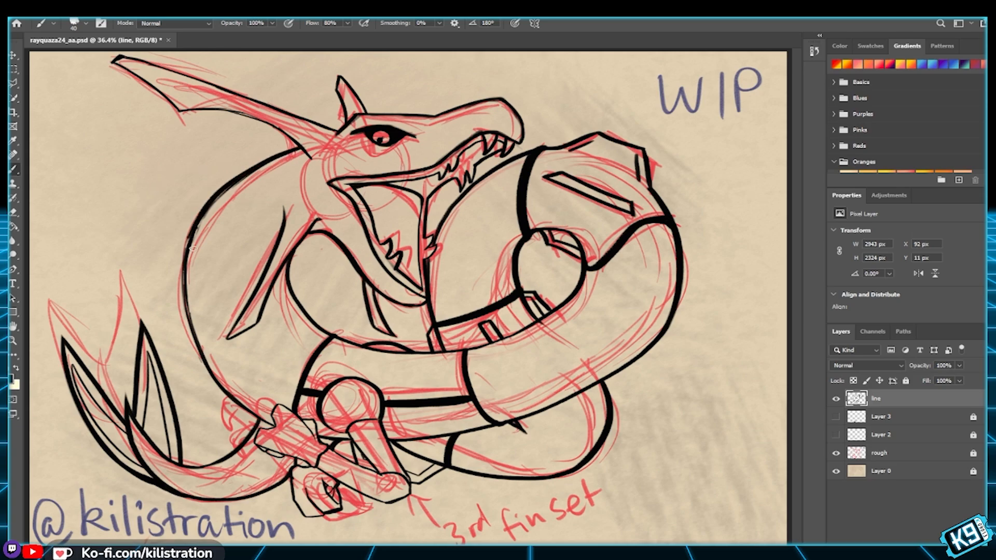
pyautogui.moveTo(252, 169)
pyautogui.mouseDown()
pyautogui.moveTo(221, 194)
pyautogui.moveTo(186, 264)
pyautogui.moveTo(198, 219)
pyautogui.moveTo(187, 306)
pyautogui.moveTo(192, 228)
pyautogui.moveTo(188, 321)
pyautogui.mouseUp()
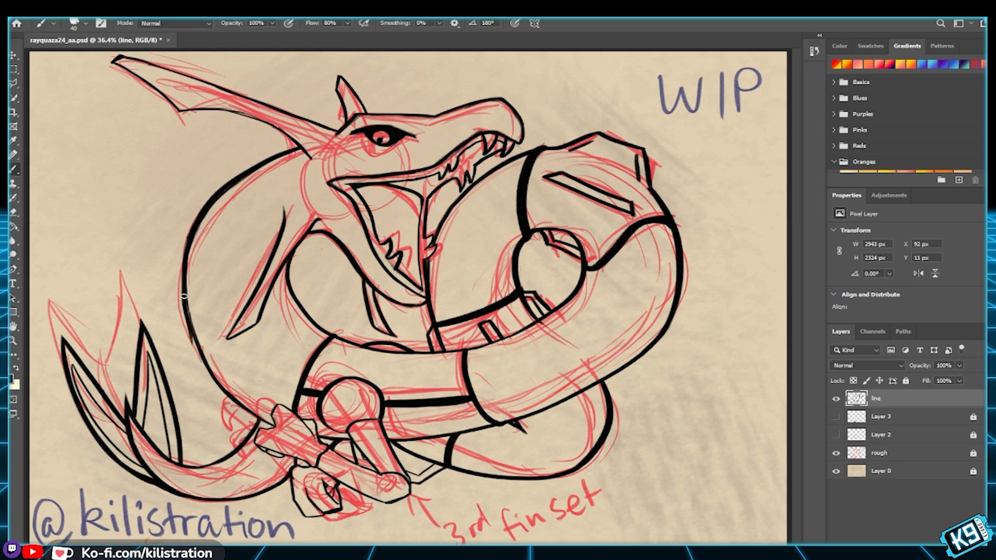
pyautogui.moveTo(188, 242)
pyautogui.mouseDown()
pyautogui.moveTo(184, 292)
pyautogui.moveTo(203, 369)
pyautogui.mouseUp()
pyautogui.hotkey('ctrl', 'z')
pyautogui.moveTo(190, 239); pyautogui.dragTo(214, 395)
pyautogui.hotkey('ctrl', 'z')
pyautogui.moveTo(182, 302)
pyautogui.mouseDown()
pyautogui.moveTo(199, 355)
pyautogui.moveTo(222, 388)
pyautogui.mouseUp()
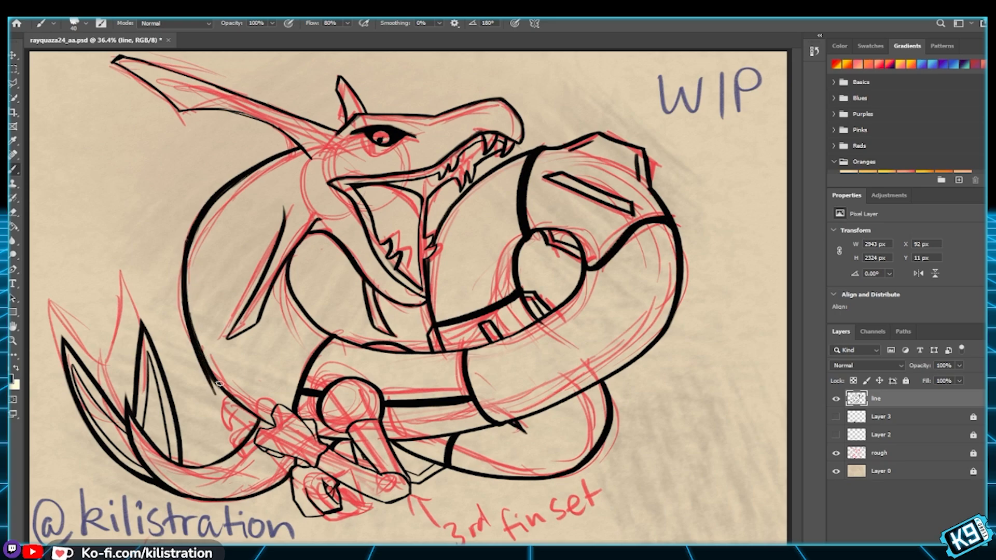
pyautogui.moveTo(256, 417)
pyautogui.mouseDown()
pyautogui.moveTo(232, 395)
pyautogui.moveTo(256, 418)
pyautogui.mouseUp()
pyautogui.hotkey('ctrl', 'z')
pyautogui.moveTo(214, 384); pyautogui.dragTo(259, 420)
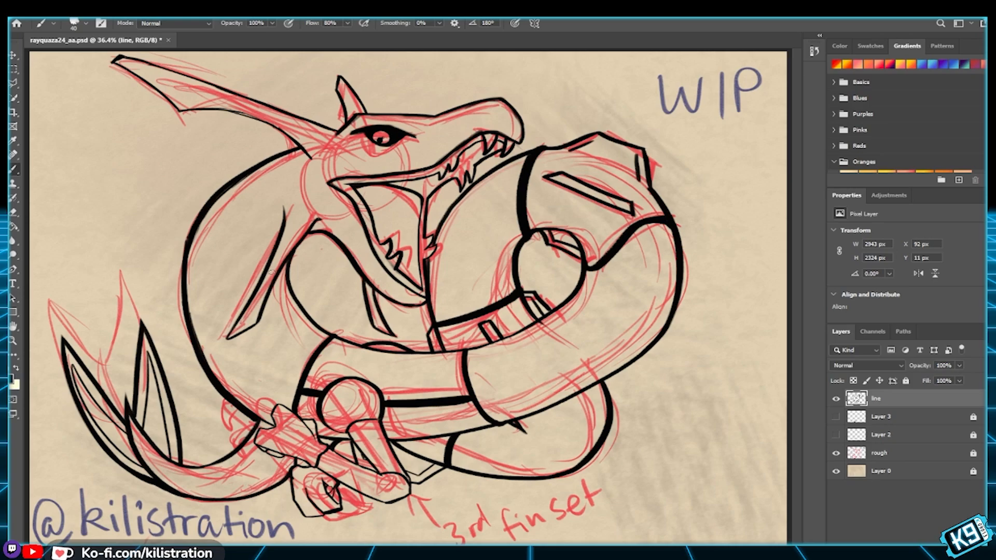
# Step: Thicken the lower edge of the long horn from its notch to the back of the head
pyautogui.scroll(4, 278, 271)
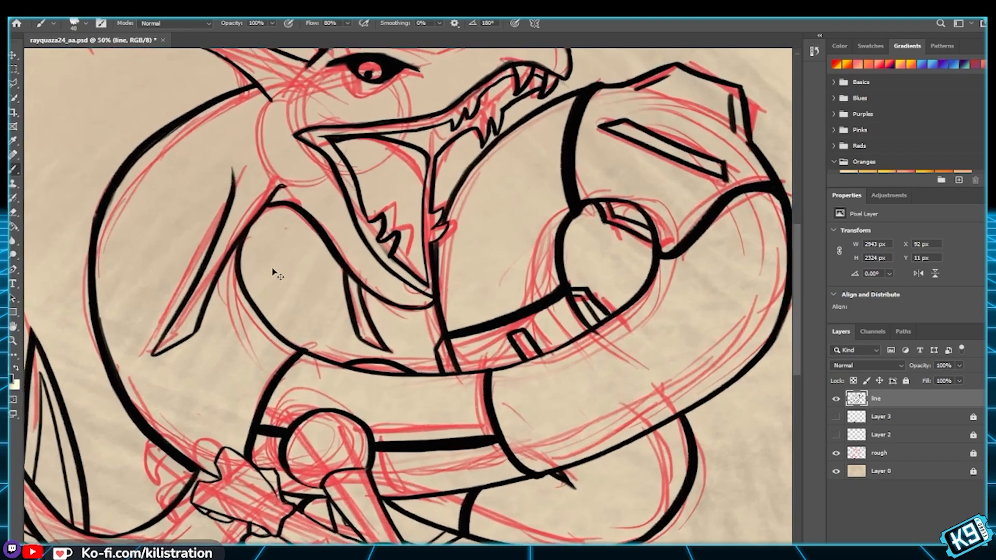
pyautogui.moveTo(223, 334); pyautogui.dragTo(437, 176)
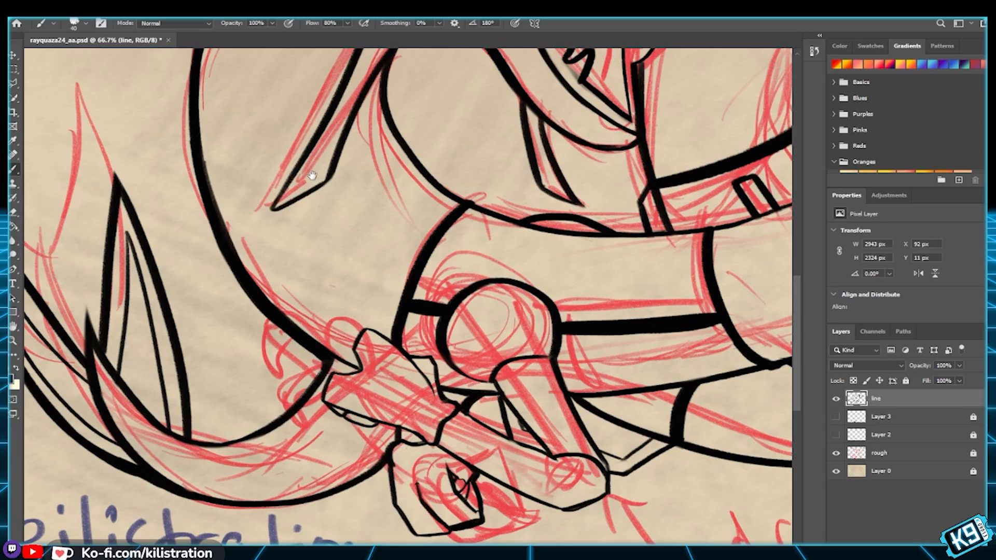
pyautogui.scroll(10, 337, 322)
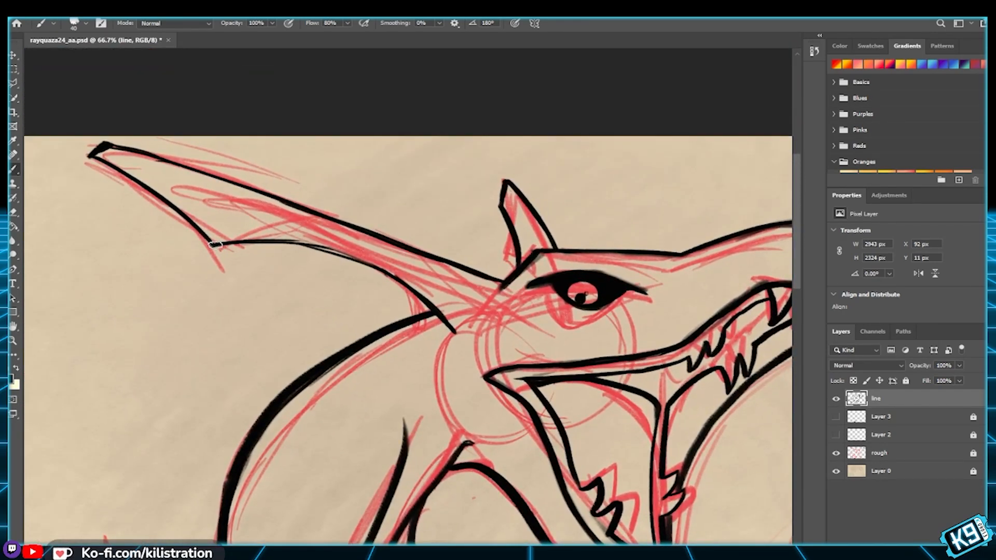
pyautogui.moveTo(211, 244); pyautogui.dragTo(366, 267)
pyautogui.hotkey('ctrl', 'z')
pyautogui.moveTo(211, 244)
pyautogui.mouseDown()
pyautogui.moveTo(327, 259)
pyautogui.moveTo(365, 267)
pyautogui.mouseUp()
pyautogui.hotkey('ctrl', 'z')
pyautogui.moveTo(210, 244); pyautogui.dragTo(390, 275)
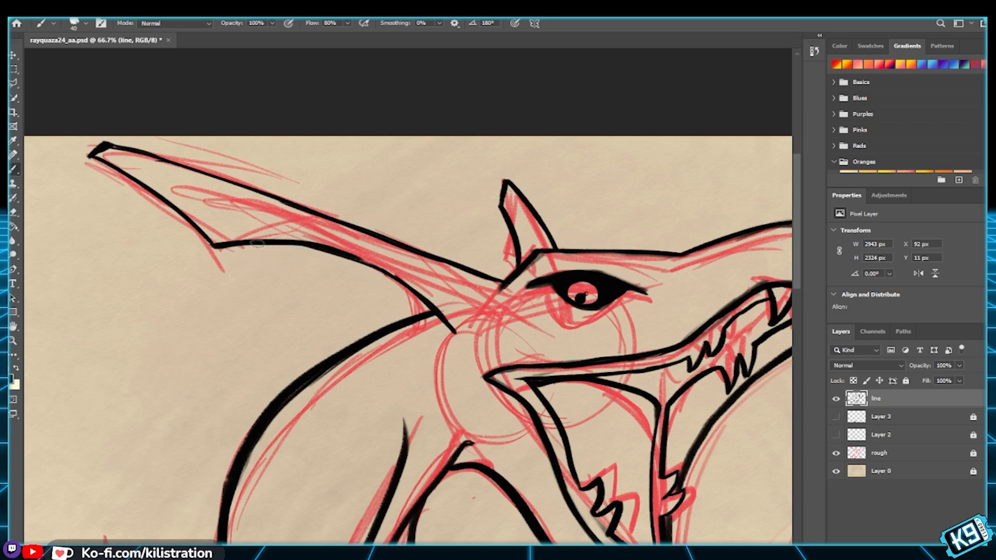
pyautogui.moveTo(267, 245); pyautogui.dragTo(372, 270)
pyautogui.hotkey('ctrl', 'z')
pyautogui.moveTo(316, 246)
pyautogui.mouseDown()
pyautogui.moveTo(369, 264)
pyautogui.moveTo(426, 307)
pyautogui.mouseUp()
pyautogui.hotkey('ctrl', 'z')
pyautogui.moveTo(358, 259); pyautogui.dragTo(423, 301)
pyautogui.moveTo(355, 259); pyautogui.dragTo(387, 279)
# Step: Thicken the rear edge of the small horn above the eye
pyautogui.moveTo(500, 206); pyautogui.dragTo(515, 272)
pyautogui.hotkey('ctrl', 'z')
pyautogui.moveTo(500, 207); pyautogui.dragTo(516, 273)
pyautogui.hotkey('ctrl', 'z')
pyautogui.moveTo(499, 206); pyautogui.dragTo(516, 274)
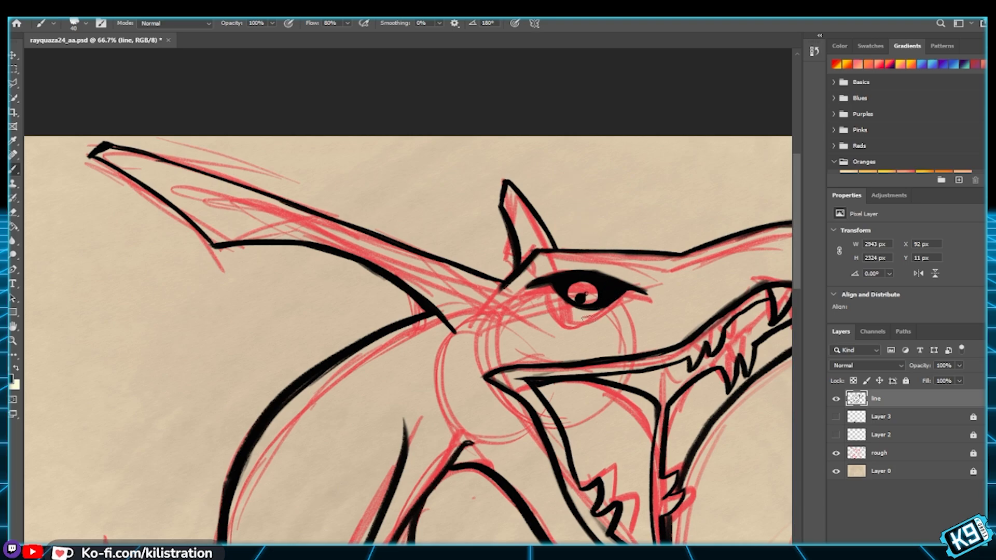
# Step: Ink a thin crease line beneath the inner corner of the eye with a size 15 brush
pyautogui.press('[')
pyautogui.hotkey('ctrl', 'z')
pyautogui.moveTo(528, 292); pyautogui.dragTo(587, 315)
pyautogui.hotkey('ctrl', 'z')
pyautogui.hotkey('ctrl', 'z')
pyautogui.moveTo(529, 293); pyautogui.dragTo(589, 314)
pyautogui.hotkey('ctrl', 'z')
pyautogui.moveTo(527, 291); pyautogui.dragTo(591, 310)
pyautogui.hotkey('ctrl', 'z')
pyautogui.moveTo(528, 292); pyautogui.dragTo(584, 313)
pyautogui.hotkey('ctrl', 'z')
pyautogui.hotkey('ctrl', 'z')
pyautogui.moveTo(532, 295); pyautogui.dragTo(607, 307)
pyautogui.hotkey('ctrl', 'z')
pyautogui.moveTo(531, 294); pyautogui.dragTo(581, 313)
pyautogui.hotkey('ctrl', 'z')
pyautogui.hotkey('ctrl', '+')
pyautogui.hotkey('ctrl', '+')
pyautogui.moveTo(612, 409); pyautogui.dragTo(119, 365)
pyautogui.moveTo(284, 250); pyautogui.dragTo(415, 299)
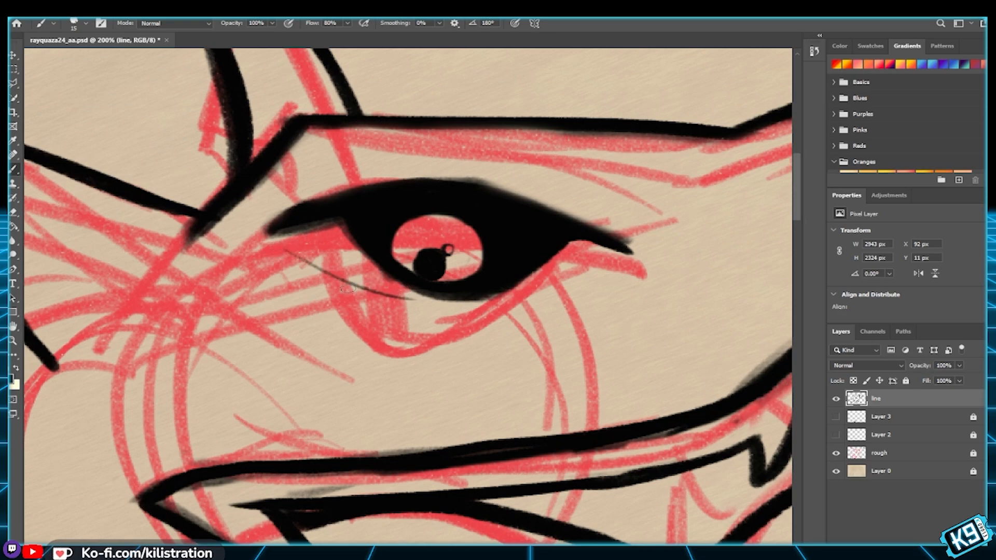
# Step: Fit the whole drawing in view and save the document
pyautogui.hotkey('ctrl', '0')
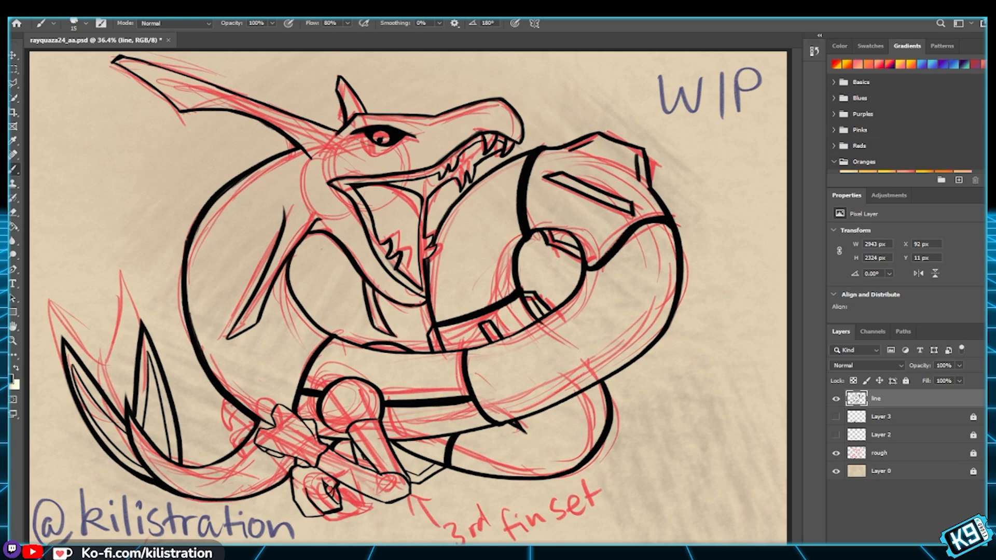
pyautogui.click(128, 188)
pyautogui.hotkey('ctrl', 's')
pyautogui.press('space')
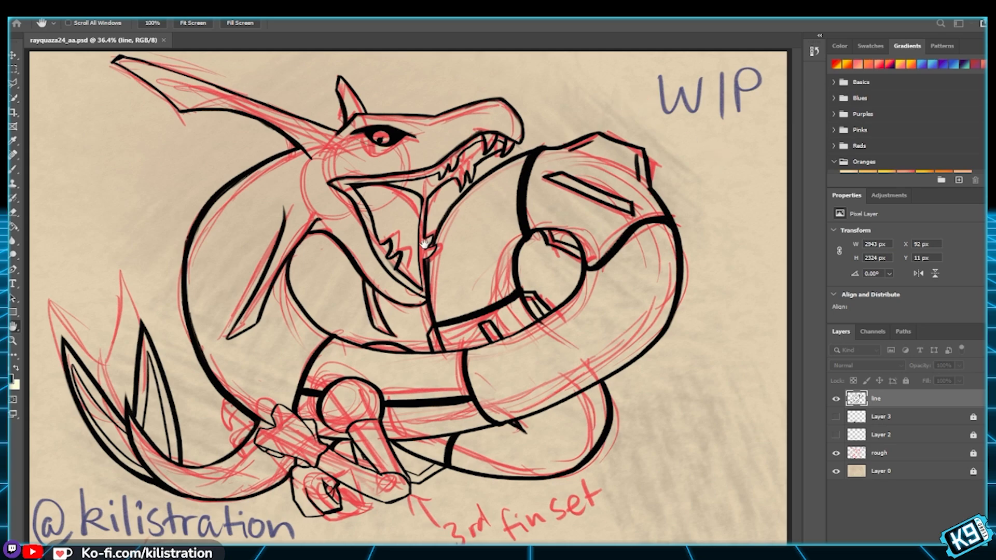
pyautogui.hotkey('ctrl', 'z')
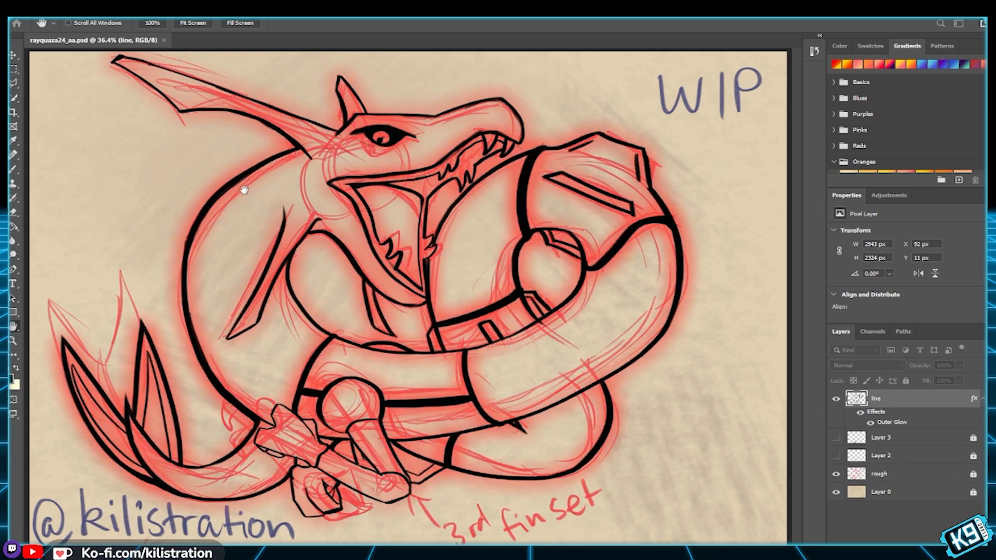
pyautogui.hotkey('ctrl', 'shift', 'z')
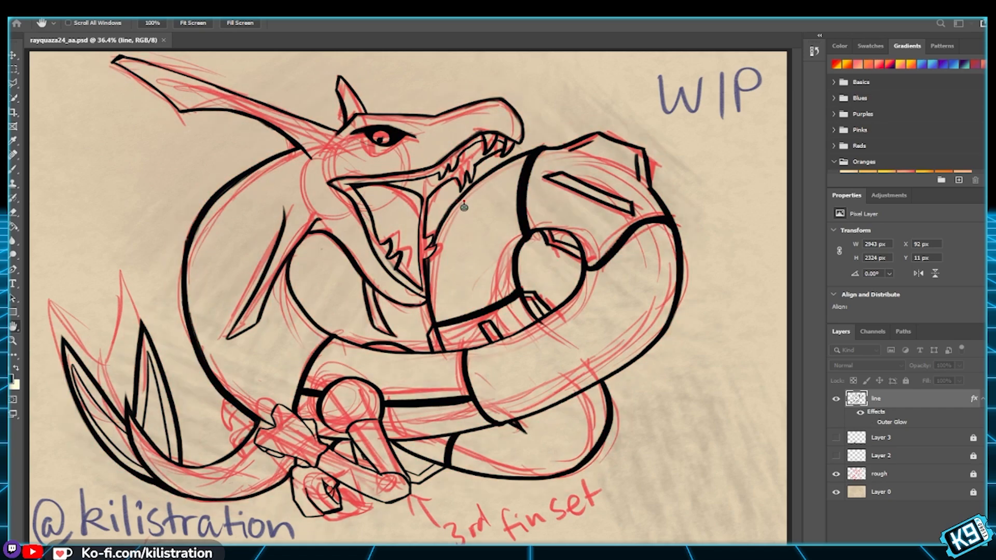
pyautogui.hotkey('ctrl', 'shift', 'z')
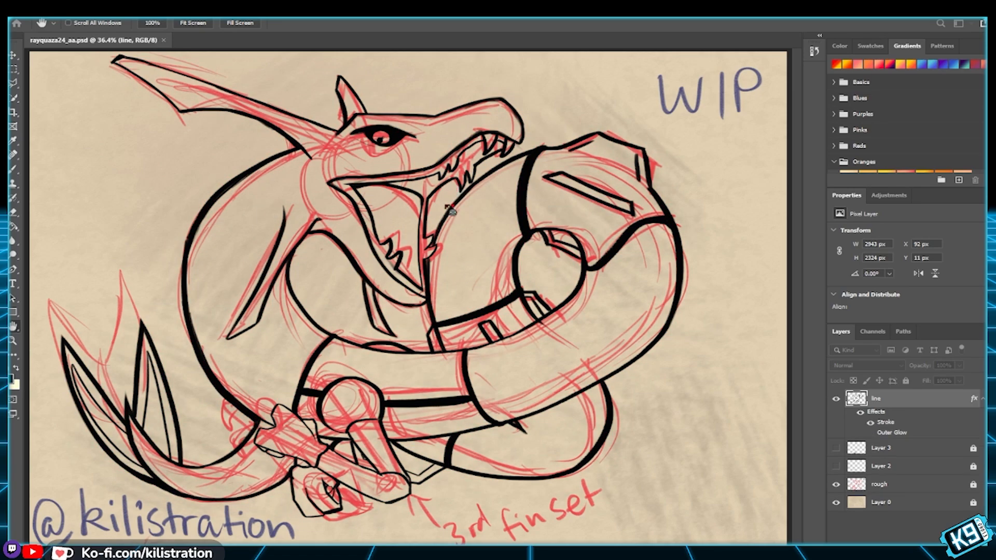
pyautogui.hotkey('ctrl', 'shift', 'z')
pyautogui.hotkey('ctrl', 'z')
pyautogui.hotkey('ctrl', 'shift', 'z')
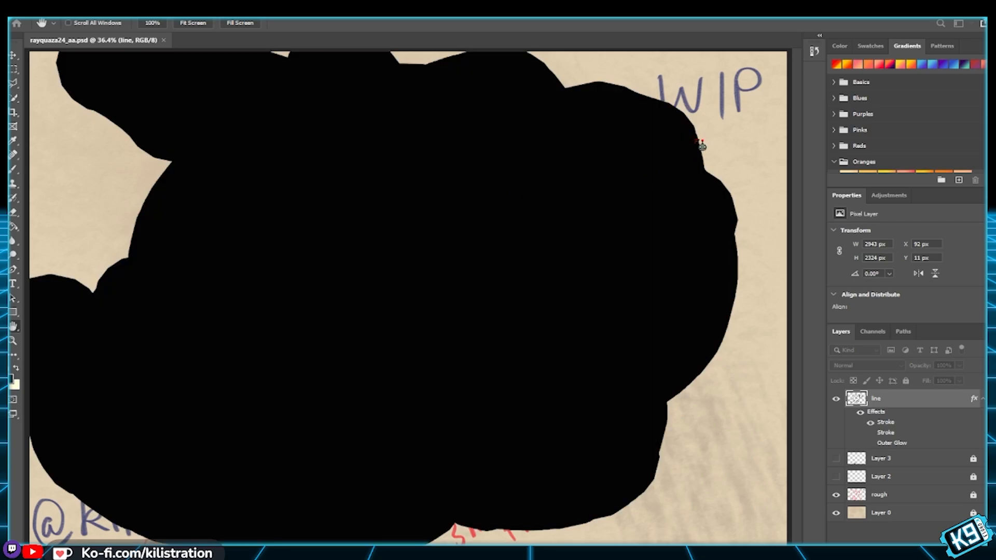
pyautogui.hotkey('ctrl', 'z')
pyautogui.moveTo(651, 145); pyautogui.dragTo(631, 146)
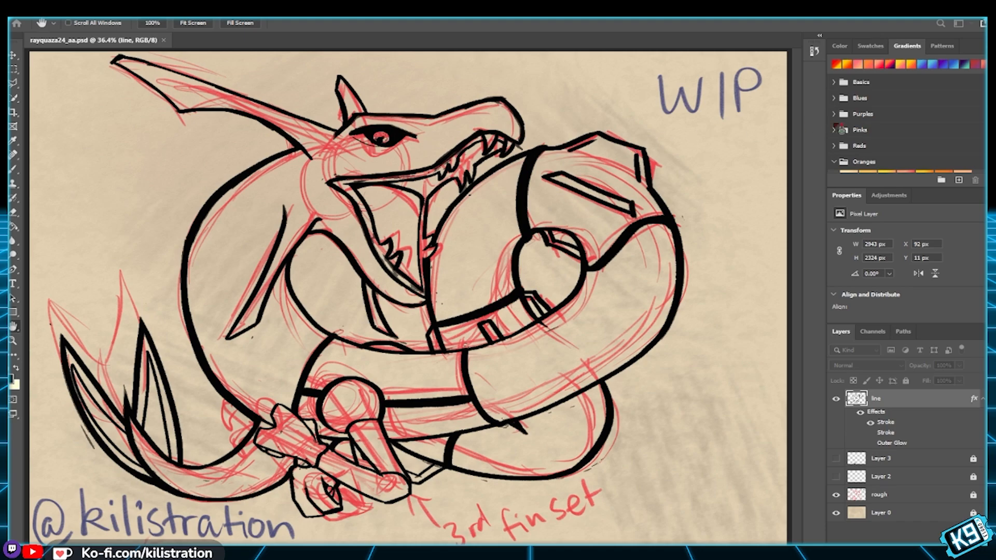
pyautogui.press('Escape')
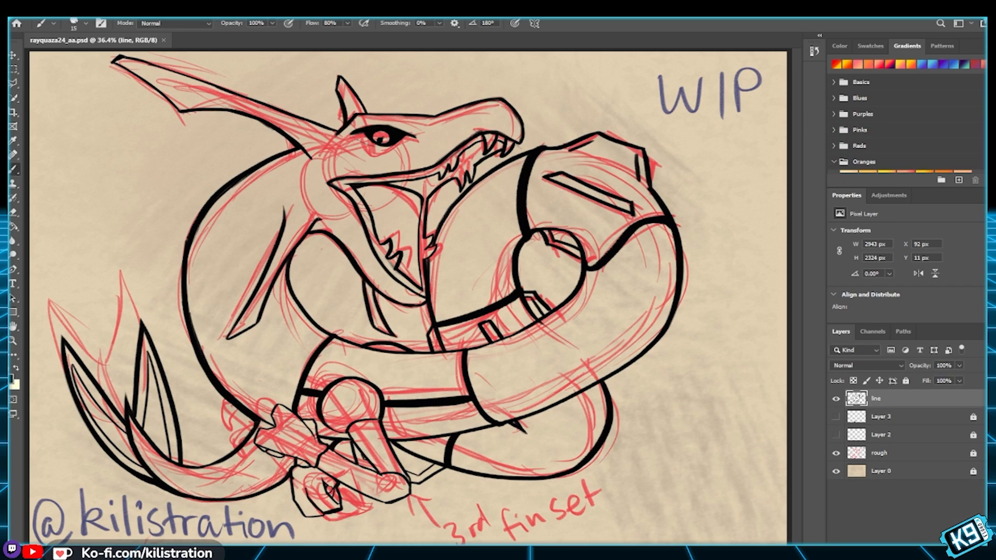
# Step: Lock the line layer and add a new empty layer directly above Layer 3
pyautogui.hotkey('ctrl', '-')
pyautogui.hotkey('ctrl', '-')
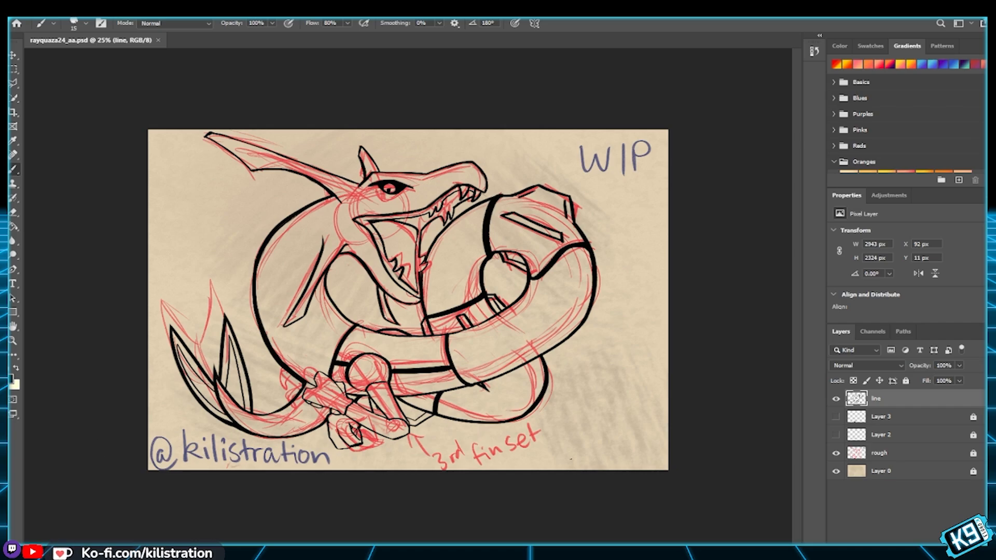
pyautogui.click(905, 381)
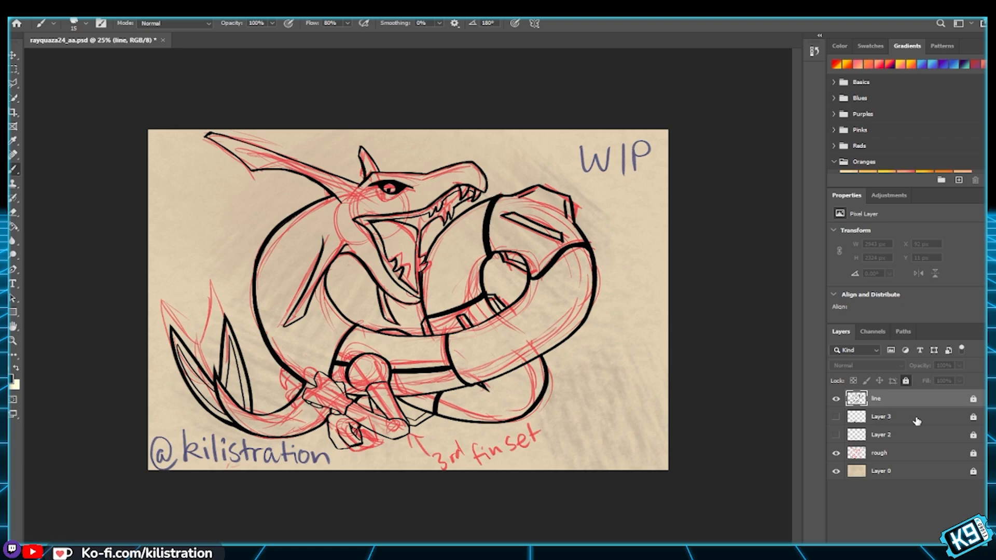
pyautogui.click(917, 421)
pyautogui.hotkey('ctrl', 'shift', 'alt', 'n')
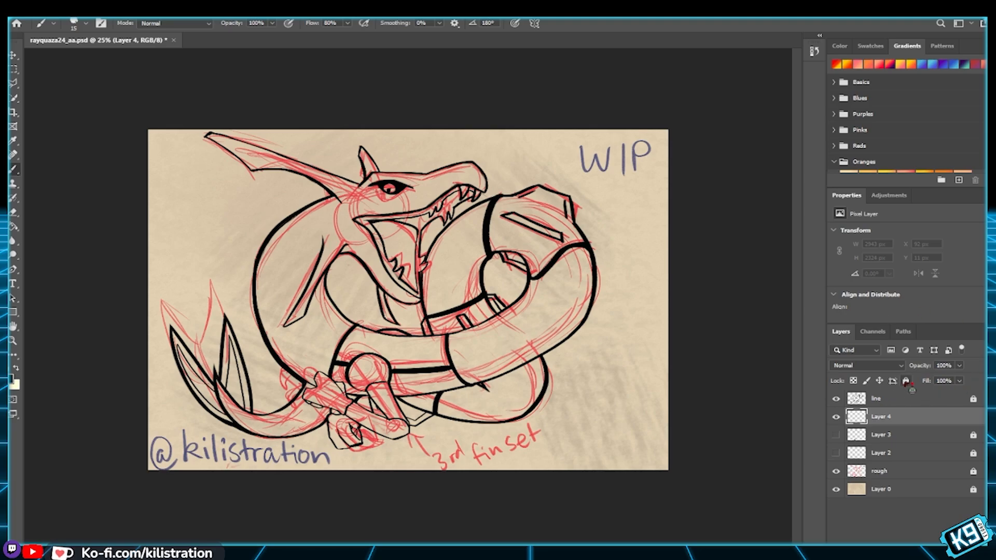
# Step: Duplicate the line layer, place the copy between line and Layer 4, and unlock the copy
pyautogui.click(943, 406)
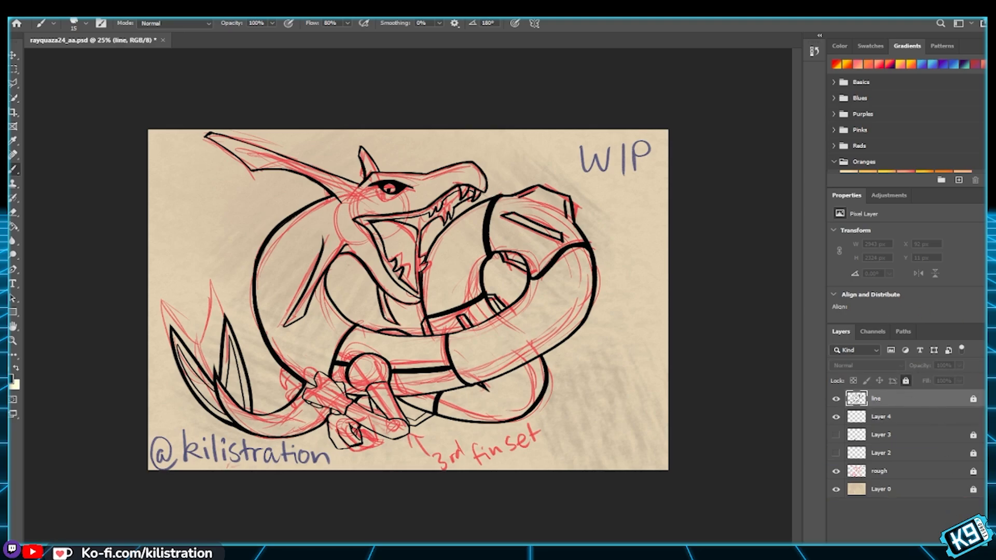
pyautogui.hotkey('ctrl', 'j')
pyautogui.moveTo(892, 405); pyautogui.dragTo(897, 422)
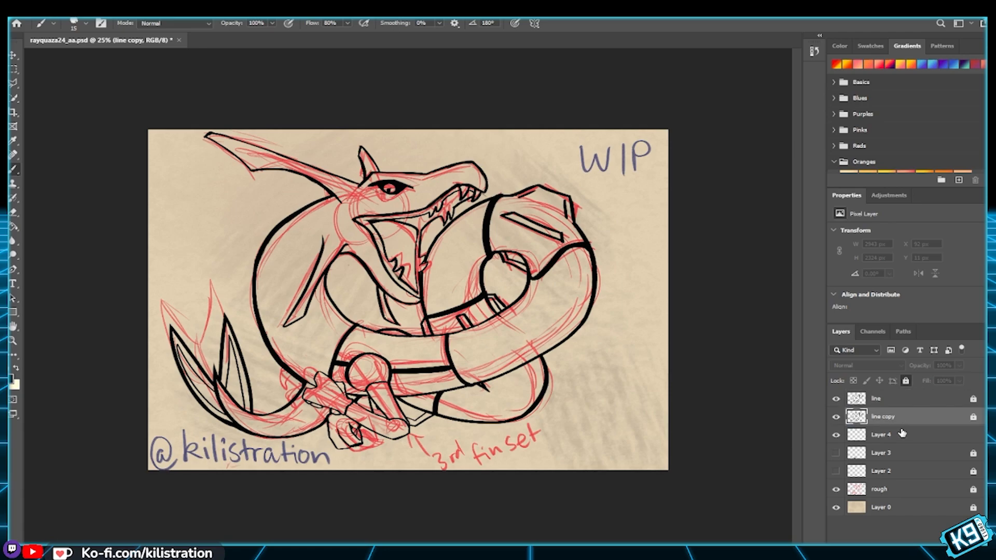
pyautogui.click(906, 380)
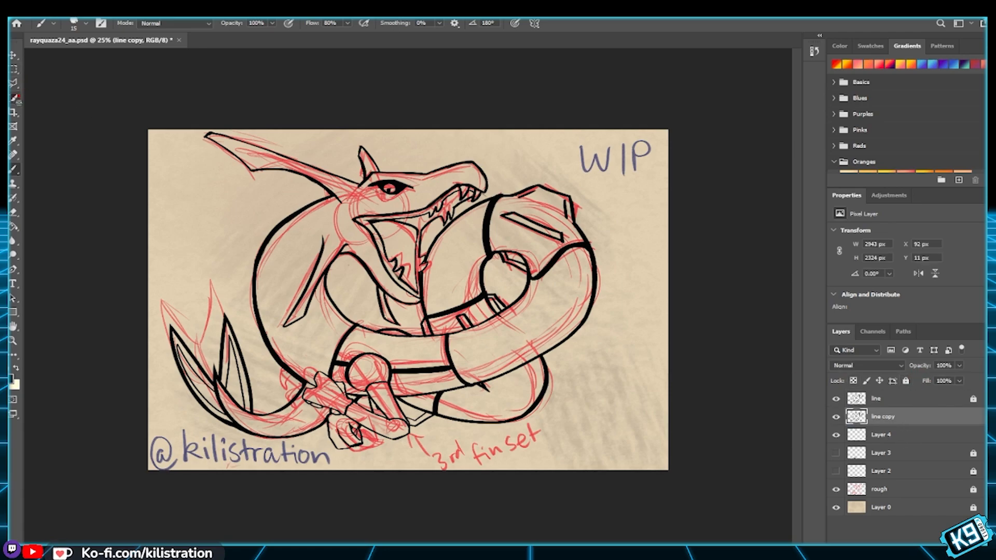
# Step: Select the enclosed head and upper body area on the line copy layer with the Magic Wand
pyautogui.click(16, 99)
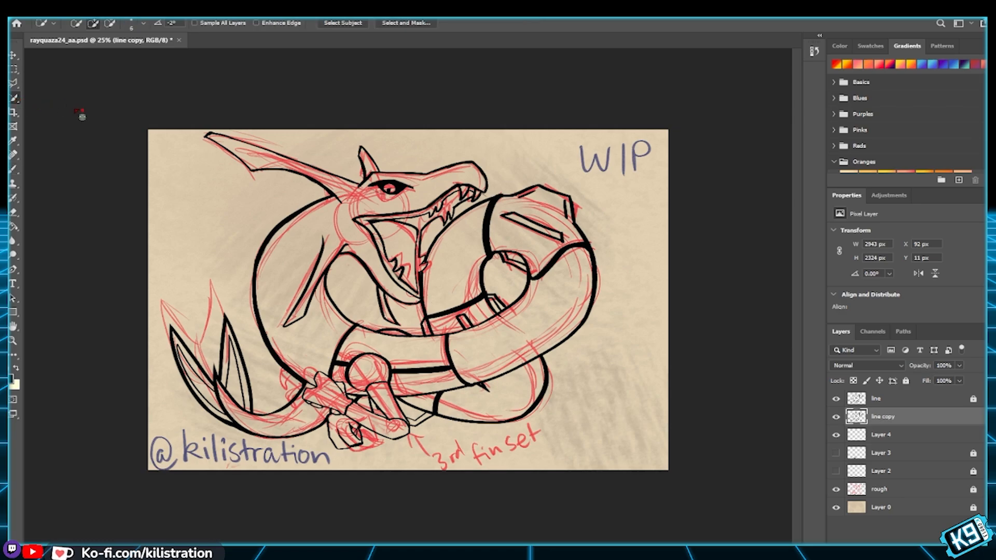
pyautogui.hotkey('shift', 'w')
pyautogui.click(314, 254)
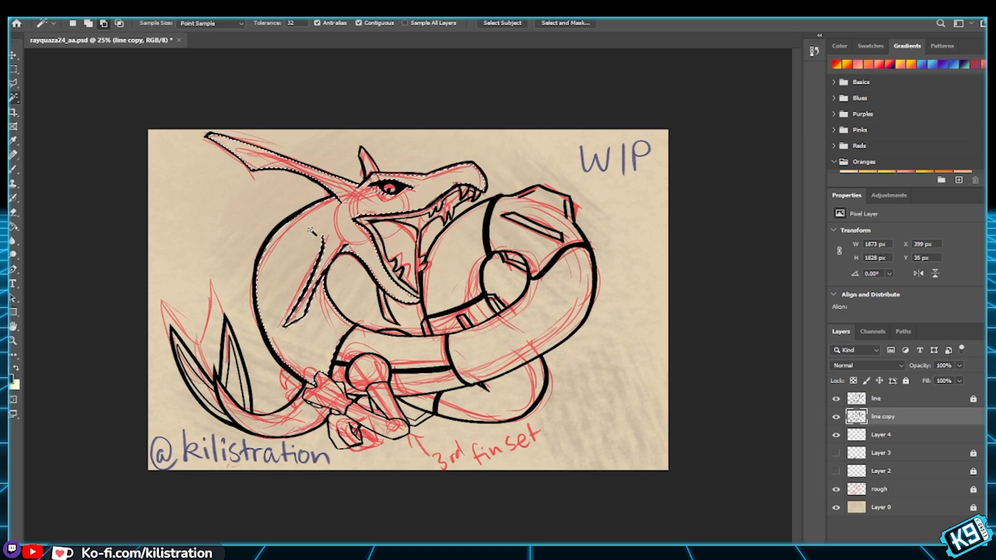
# Step: Fill the selected head and upper body with green sampled from the reference on Layer 4, and clear the selection
pyautogui.click(905, 438)
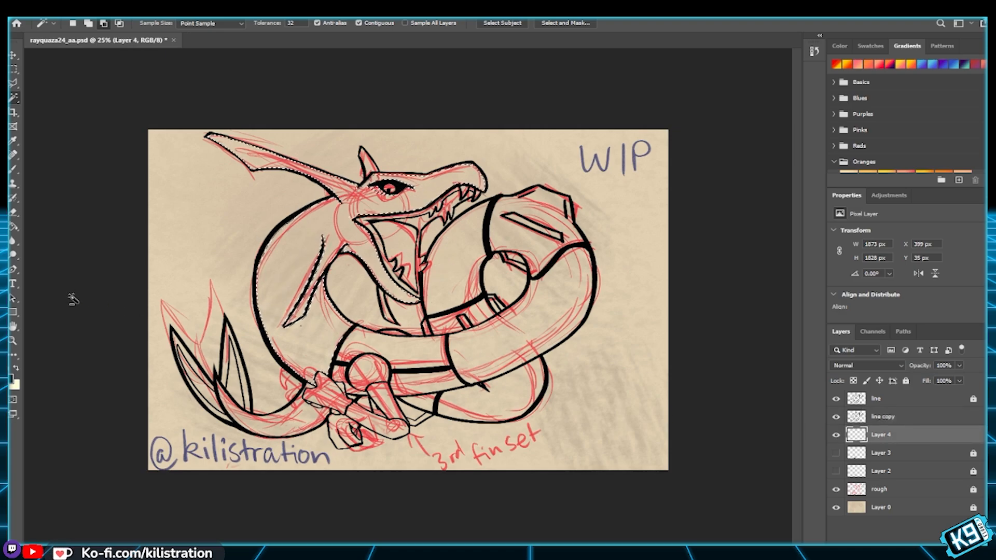
pyautogui.click(15, 229)
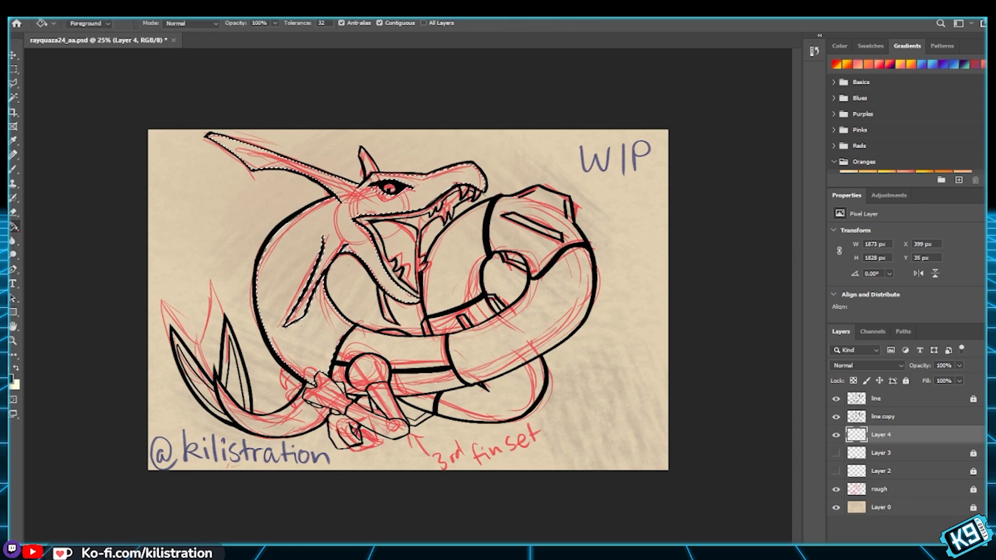
pyautogui.press('i')
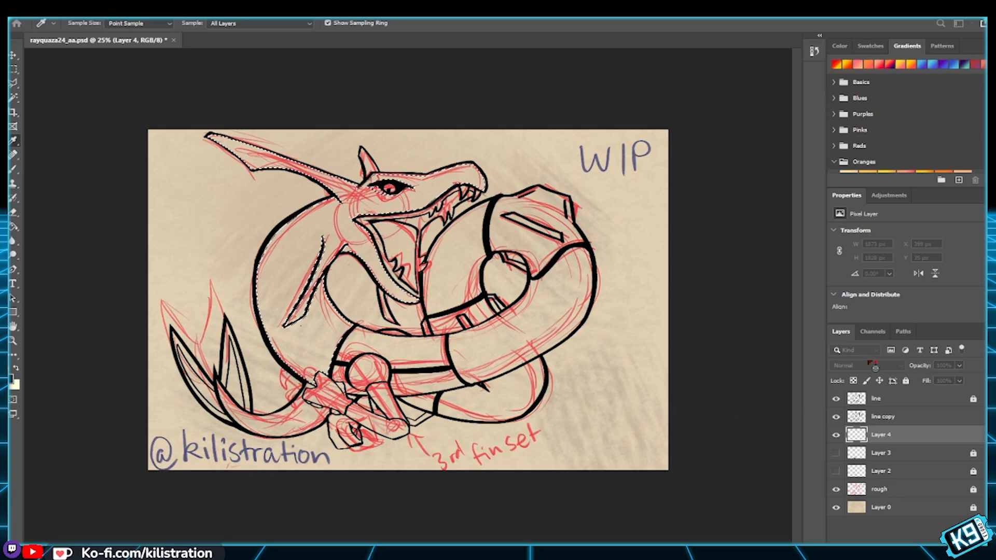
pyautogui.press('g')
pyautogui.click(307, 393)
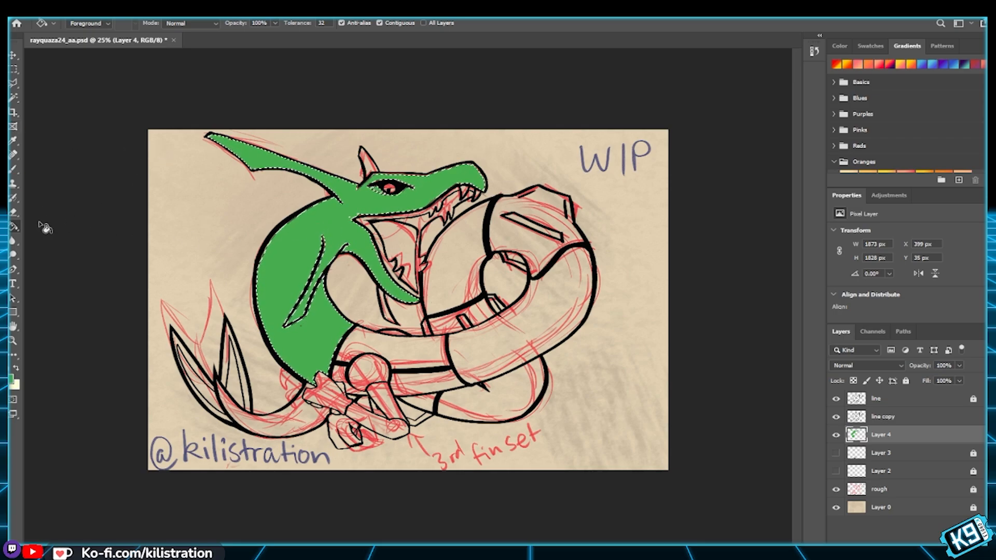
pyautogui.click(14, 69)
pyautogui.click(38, 94)
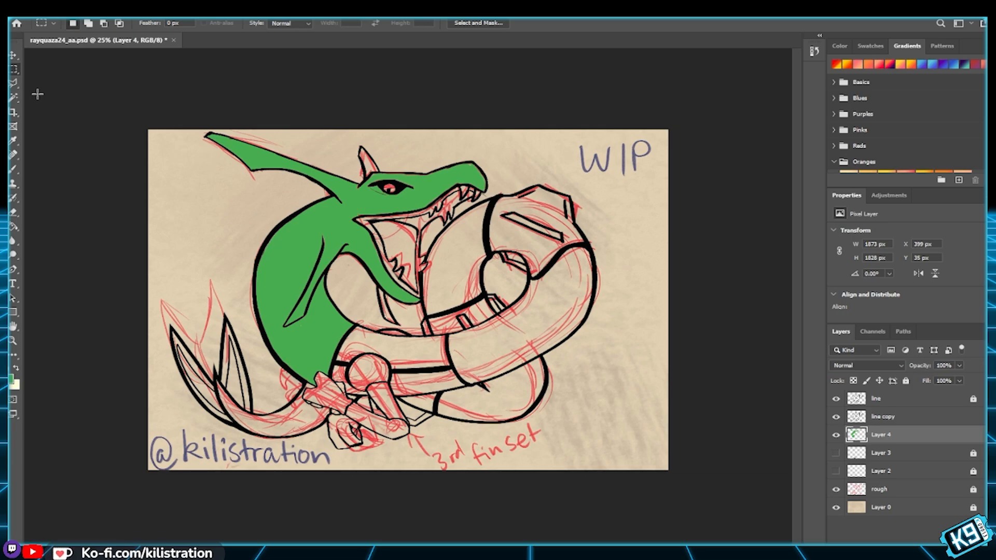
# Step: Select the remaining body coils, tail, arm and claw areas on the line copy layer with the Magic Wand
pyautogui.click(882, 418)
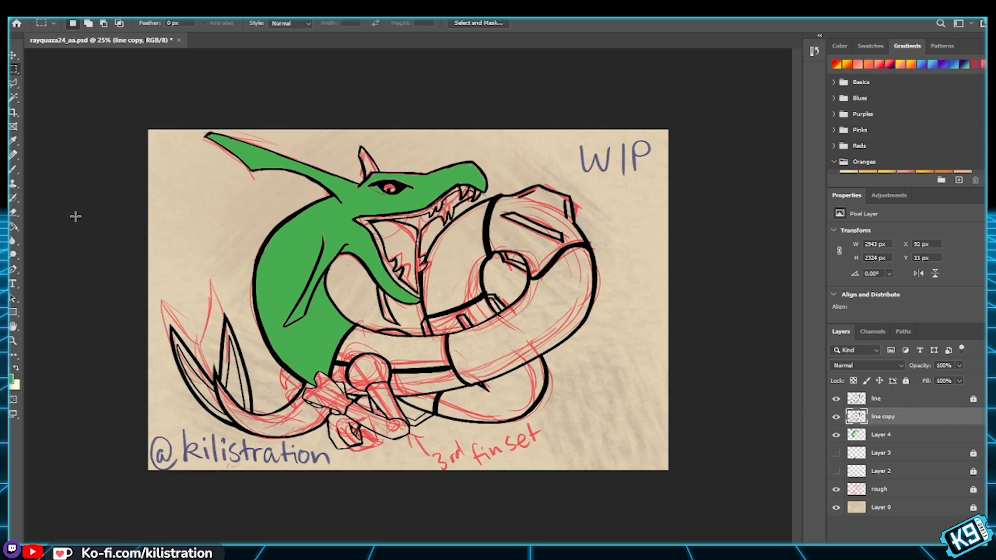
pyautogui.click(14, 98)
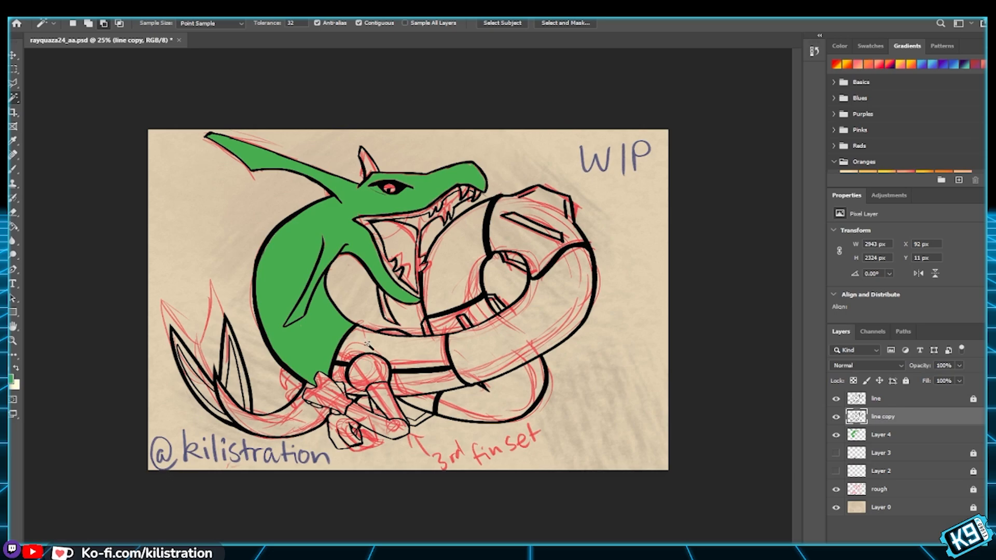
pyautogui.click(446, 357)
pyautogui.press('shift')
pyautogui.keyDown('shift'); pyautogui.click(489, 409); pyautogui.keyUp('shift')
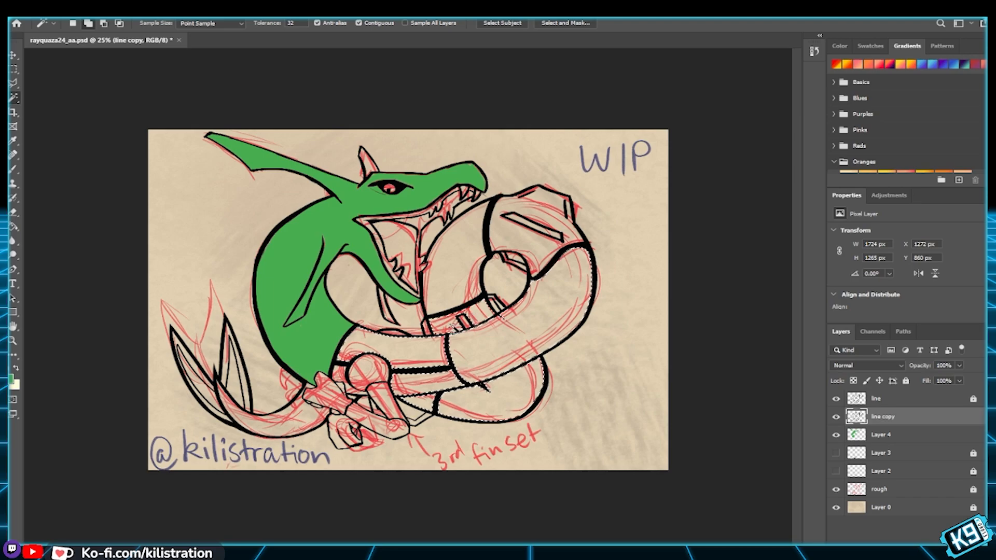
pyautogui.keyDown('shift'); pyautogui.click(453, 267); pyautogui.keyUp('shift')
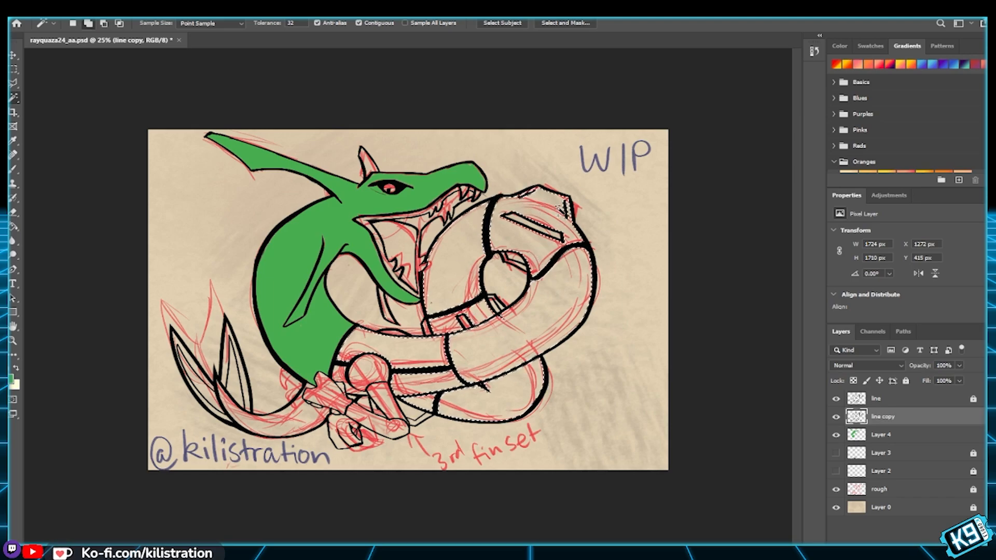
pyautogui.keyDown('shift'); pyautogui.click(297, 414); pyautogui.keyUp('shift')
pyautogui.keyDown('shift'); pyautogui.click(212, 396); pyautogui.keyUp('shift')
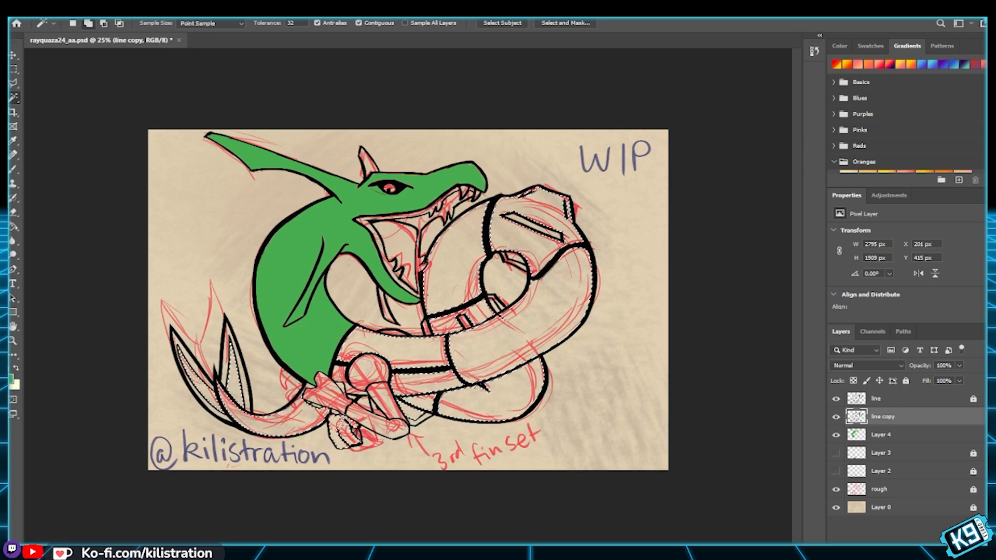
pyautogui.click(337, 409)
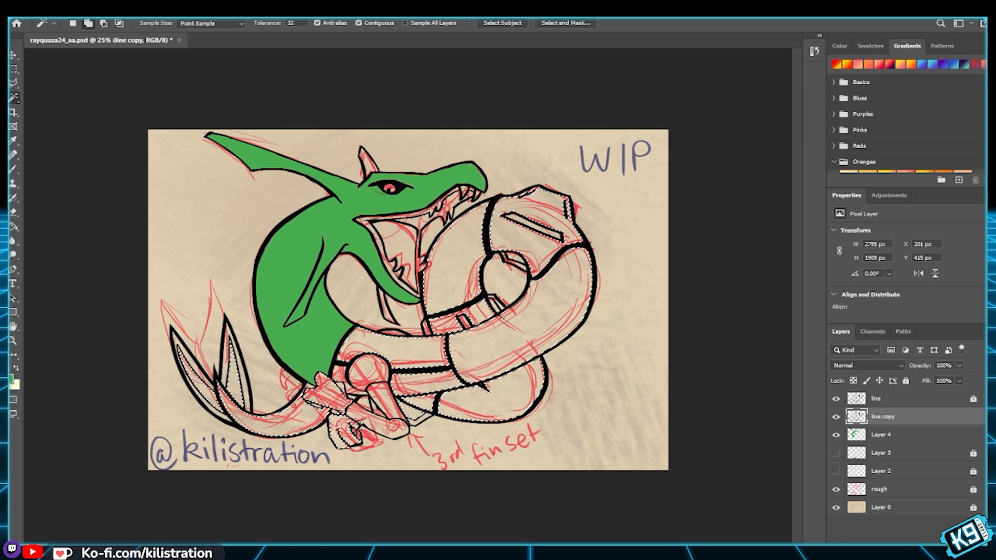
pyautogui.click(380, 392)
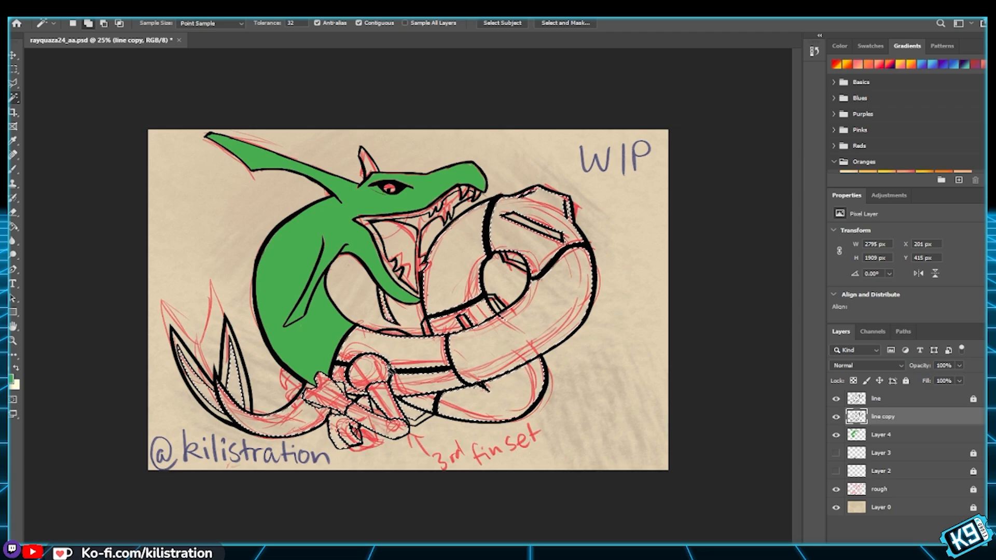
# Step: Fill the selected coils, tail, arm and claws with the same green on Layer 4, and clear the selection
pyautogui.click(880, 434)
pyautogui.click(14, 227)
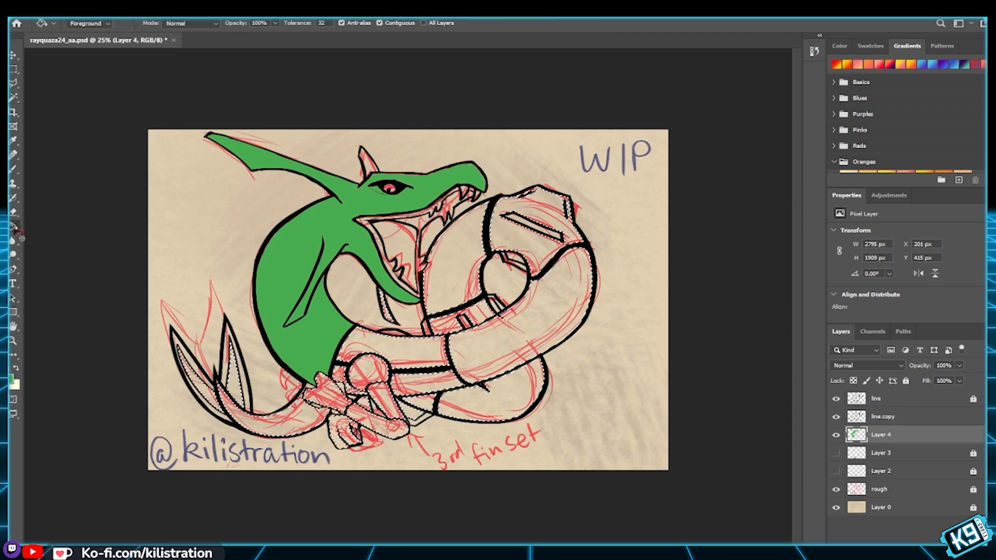
pyautogui.click(302, 420)
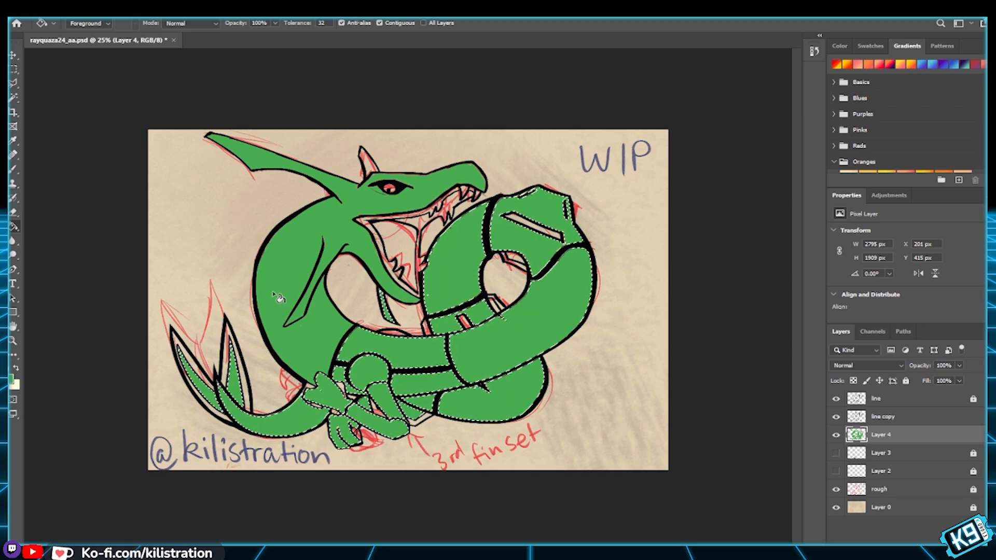
pyautogui.click(14, 68)
pyautogui.click(142, 179)
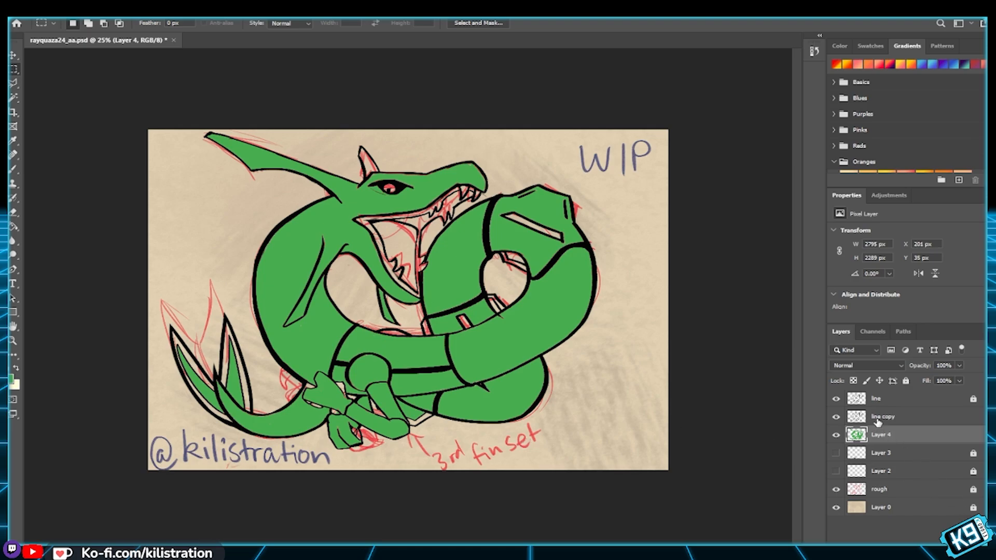
# Step: Select the small horn above the eye on the line copy layer, fill it green on Layer 4, and deselect
pyautogui.click(968, 423)
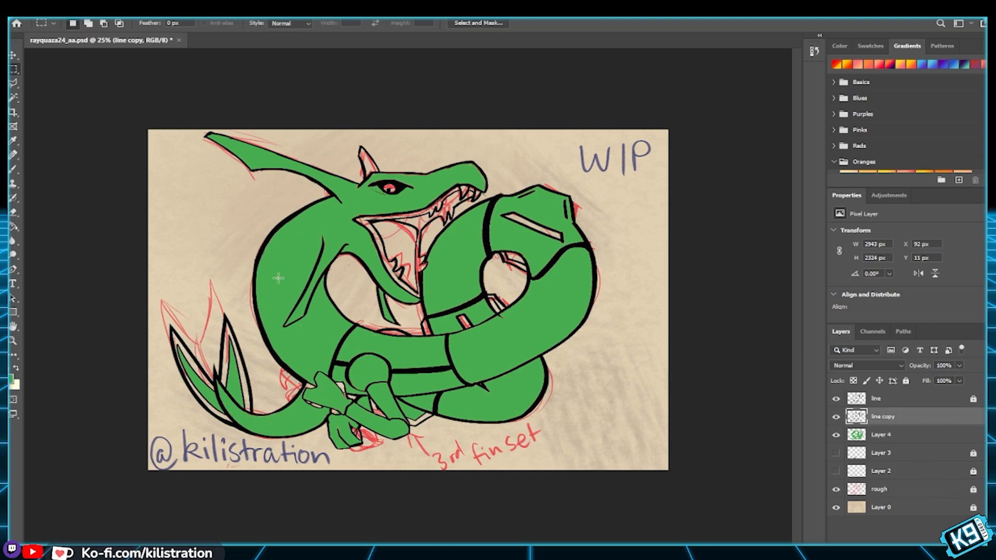
pyautogui.click(15, 97)
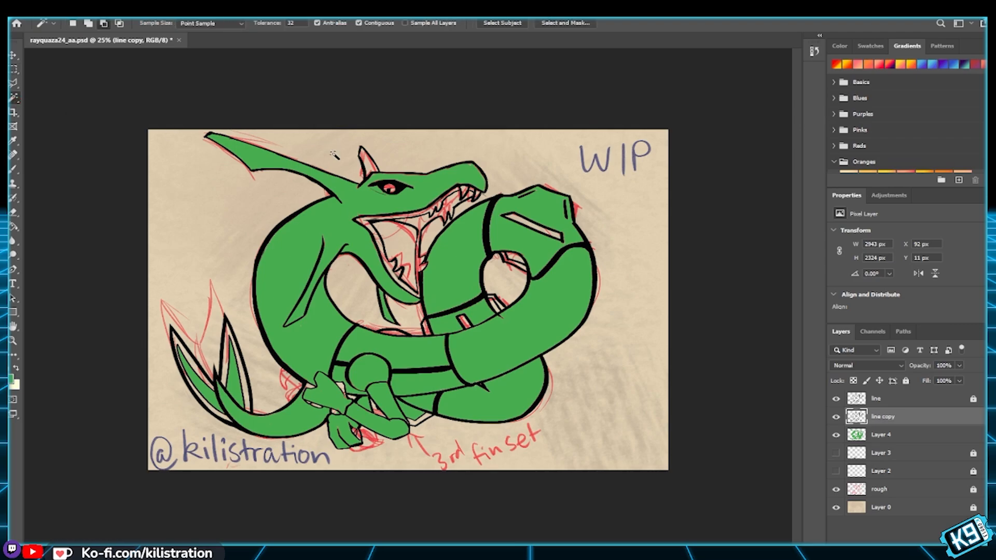
pyautogui.click(368, 162)
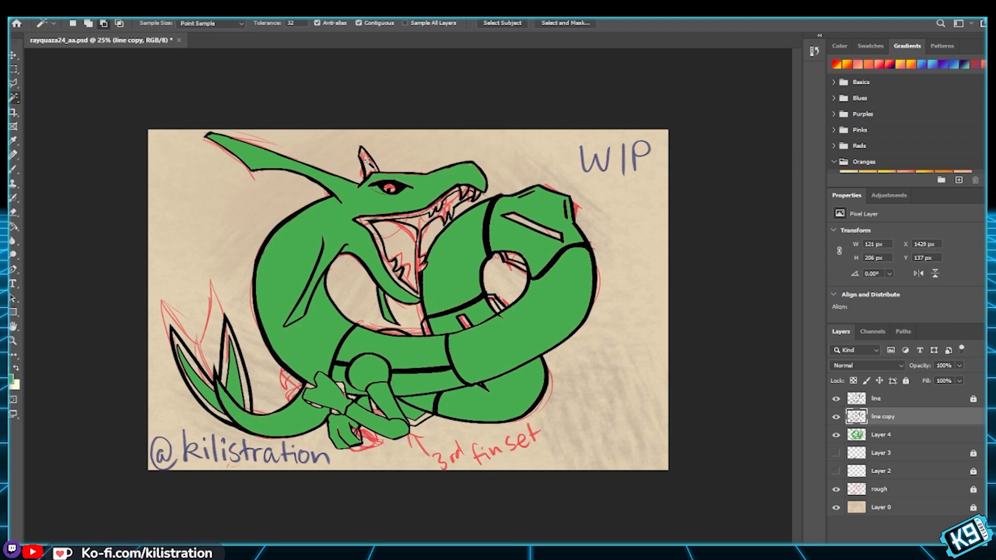
pyautogui.click(900, 436)
pyautogui.click(14, 226)
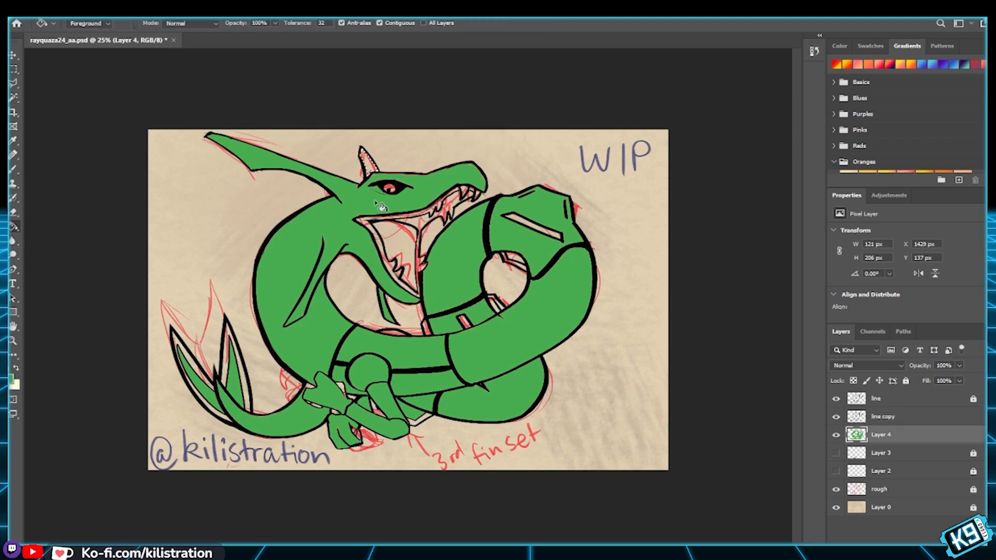
pyautogui.click(371, 165)
pyautogui.click(15, 68)
pyautogui.hotkey('ctrl', 'd')
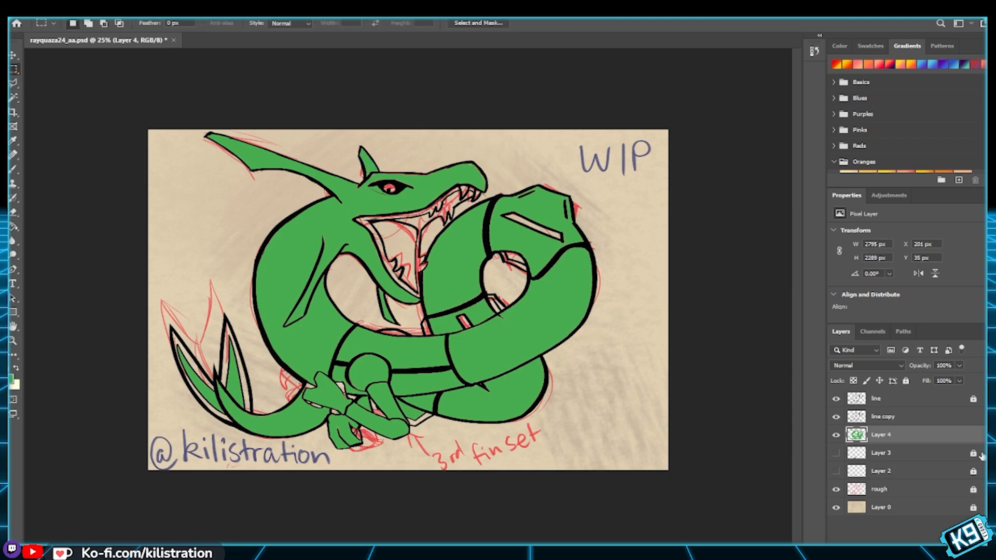
# Step: Lock the line copy layer and make Layer 4 active
pyautogui.click(892, 418)
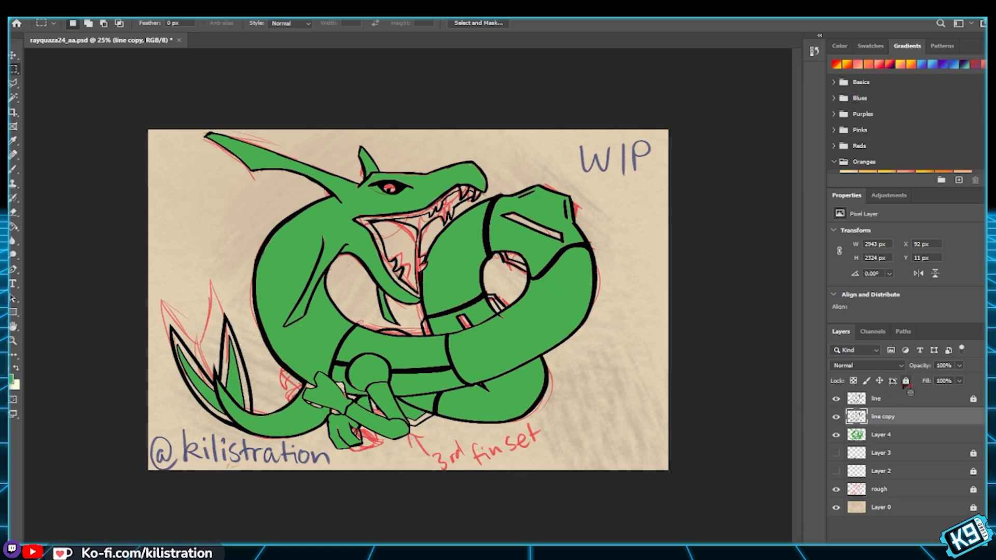
pyautogui.click(887, 440)
pyautogui.click(888, 416)
pyautogui.click(905, 380)
pyautogui.click(888, 435)
# Step: Zoom in on the head and open mouth, and set up the Brush tool with a larger tip
pyautogui.scroll(3, 427, 307)
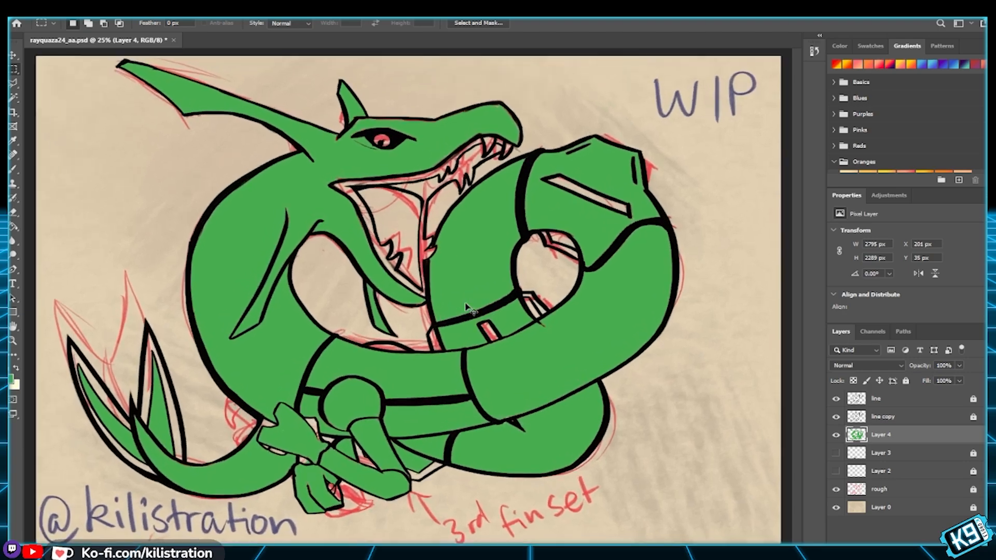
pyautogui.moveTo(450, 265); pyautogui.dragTo(529, 402)
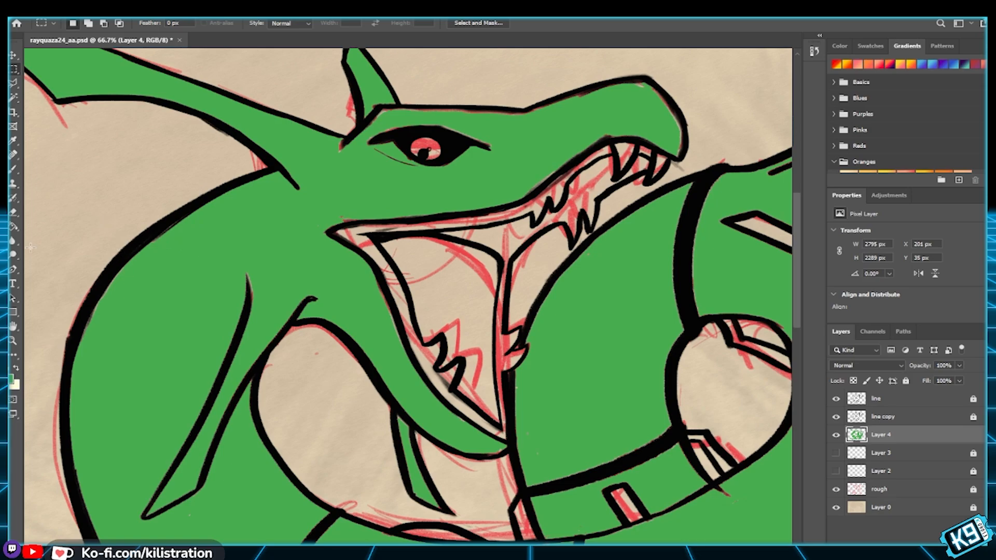
pyautogui.press('b')
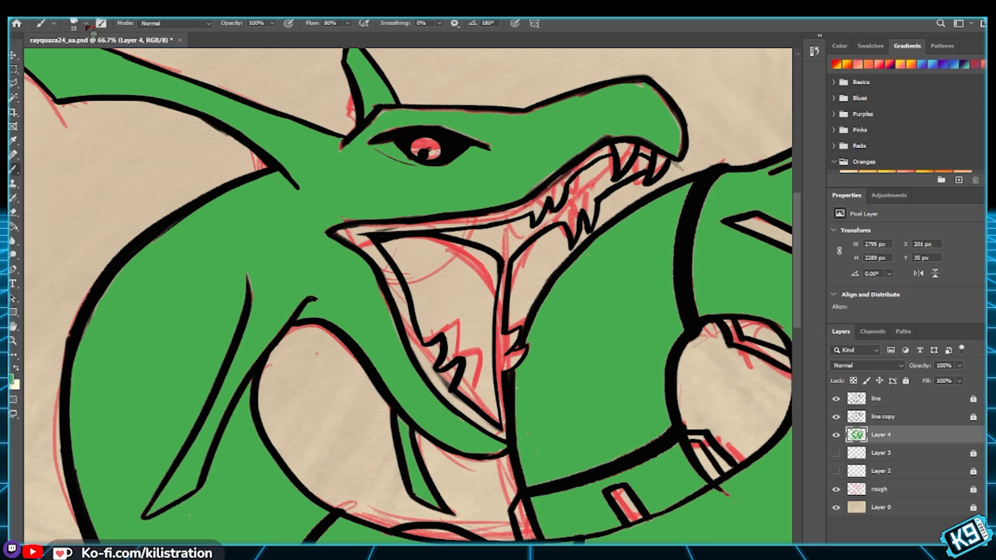
pyautogui.press('[')
pyautogui.press('[')
pyautogui.press('[')
pyautogui.press('[')
pyautogui.press('[')
pyautogui.press('[')
pyautogui.press('[')
pyautogui.press('[')
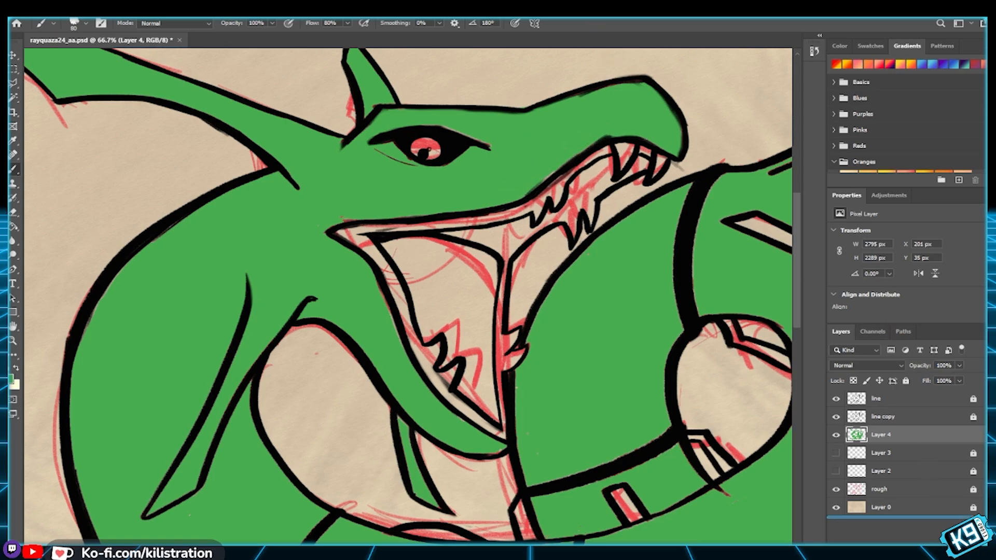
pyautogui.hotkey('ctrl', 'j')
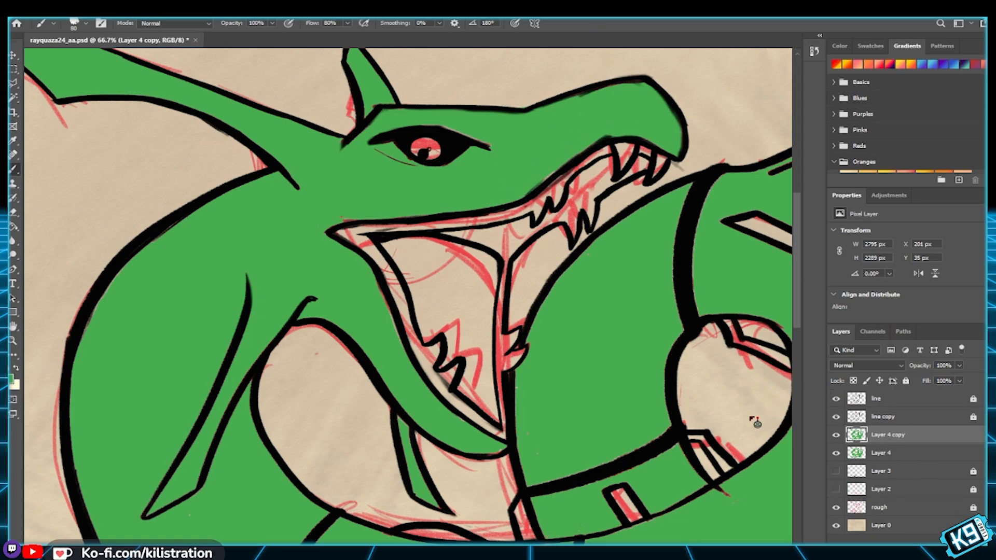
pyautogui.hotkey('ctrl', 'z')
pyautogui.moveTo(874, 434); pyautogui.dragTo(894, 461)
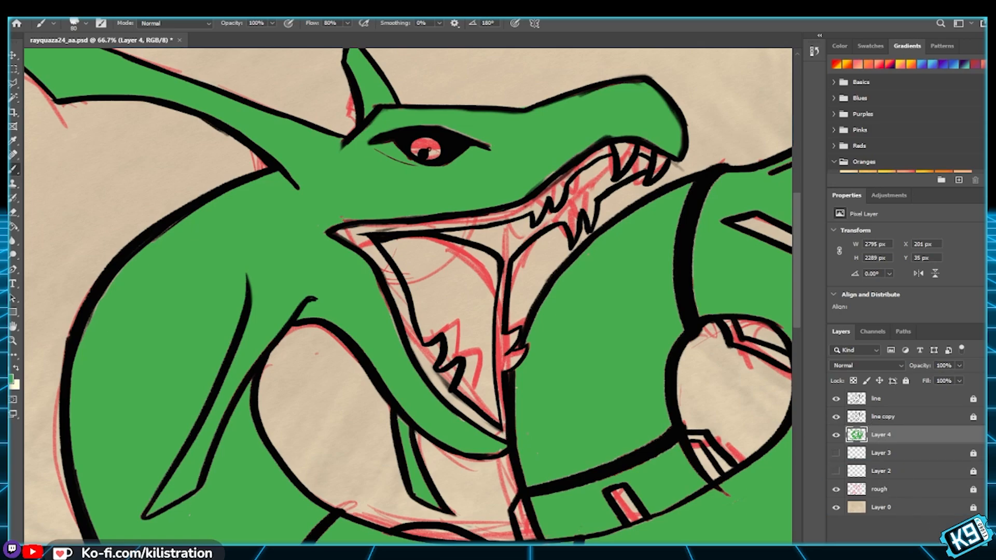
pyautogui.hotkey('ctrl', 'j')
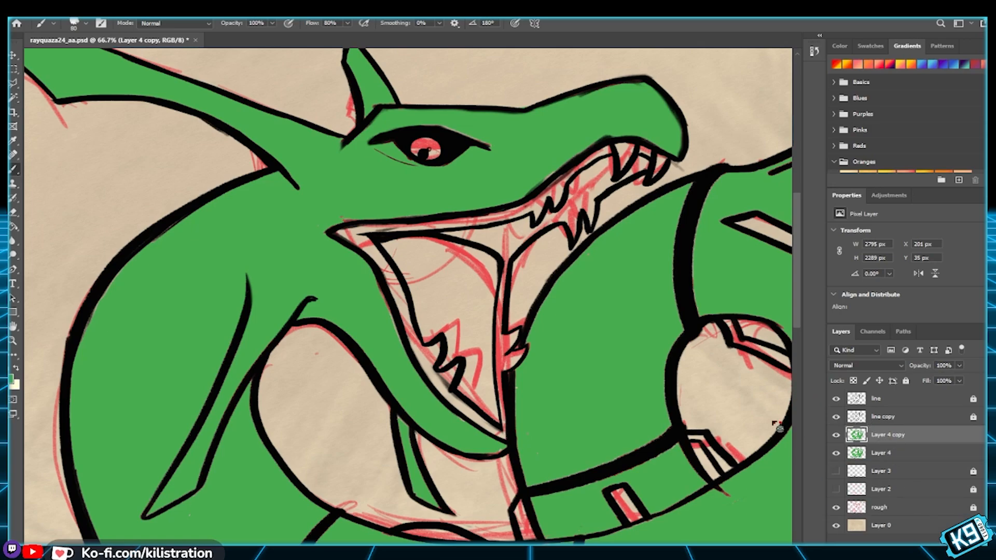
pyautogui.hotkey('ctrl', 'z')
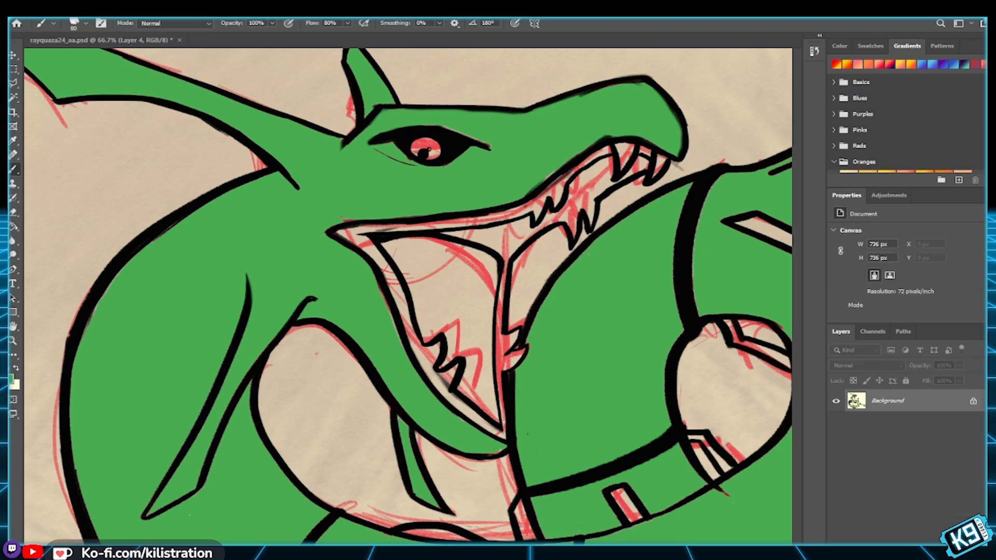
# Step: Brush green over the small gaps along the outlines of the upper coils and rear bend on Layer 4
pyautogui.click(125, 45)
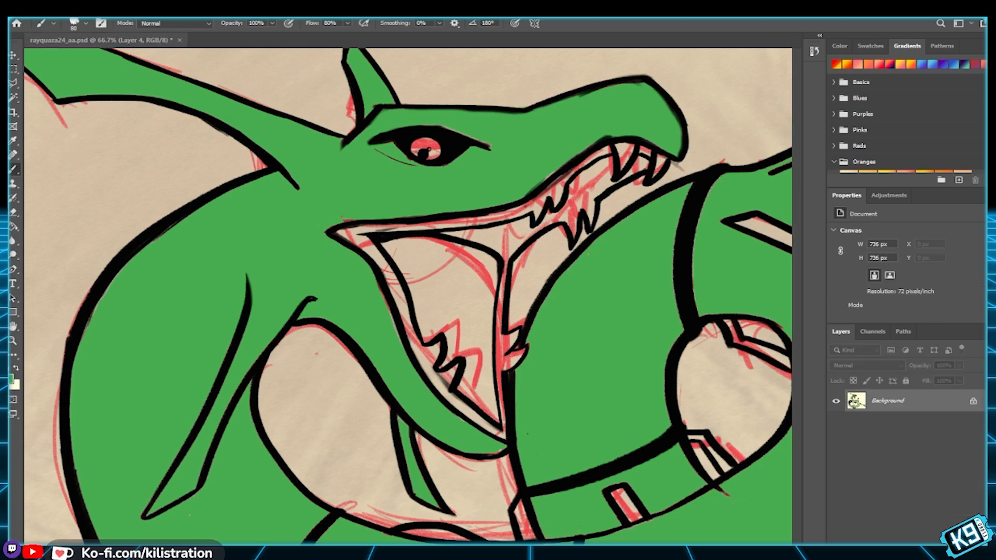
pyautogui.moveTo(662, 374); pyautogui.dragTo(571, 329)
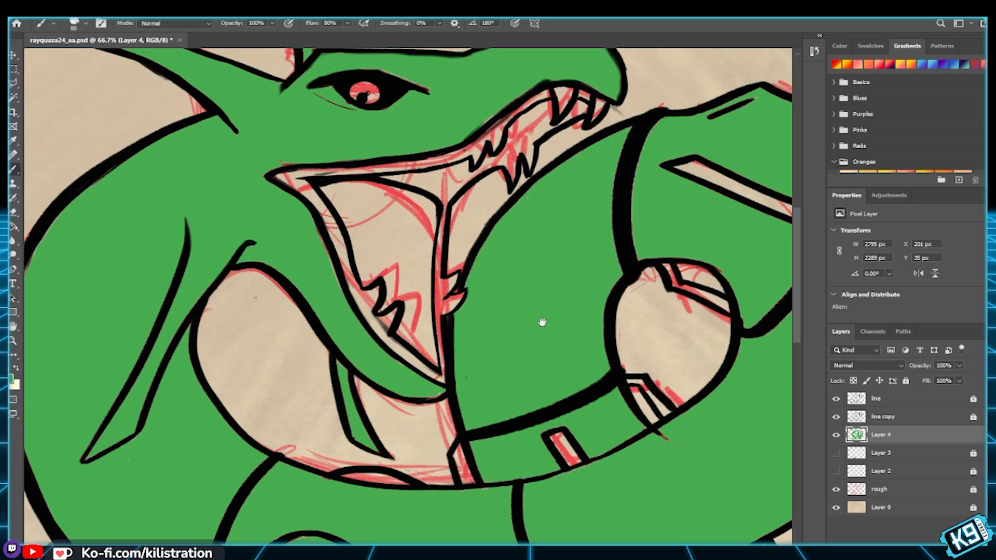
pyautogui.moveTo(540, 318); pyautogui.dragTo(486, 234)
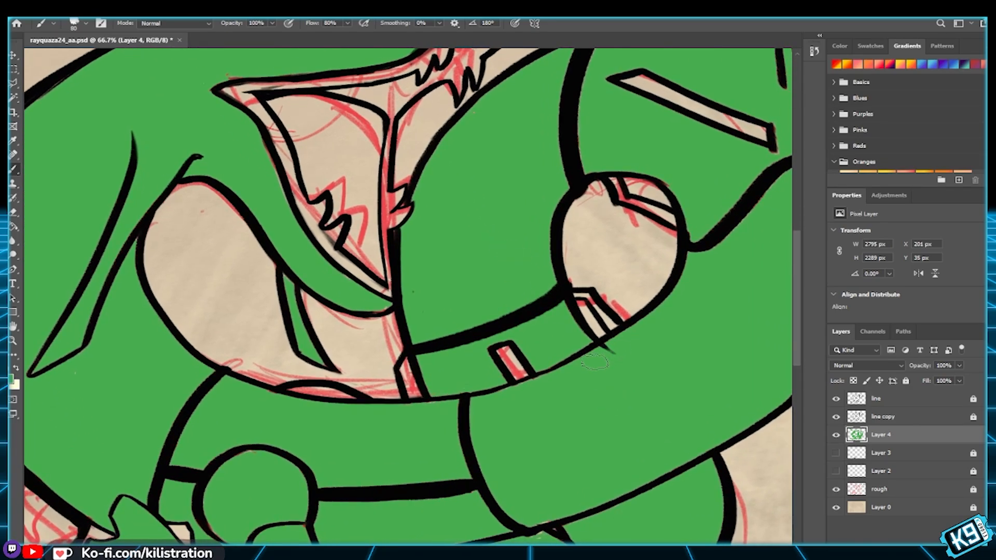
pyautogui.moveTo(680, 308); pyautogui.dragTo(582, 391)
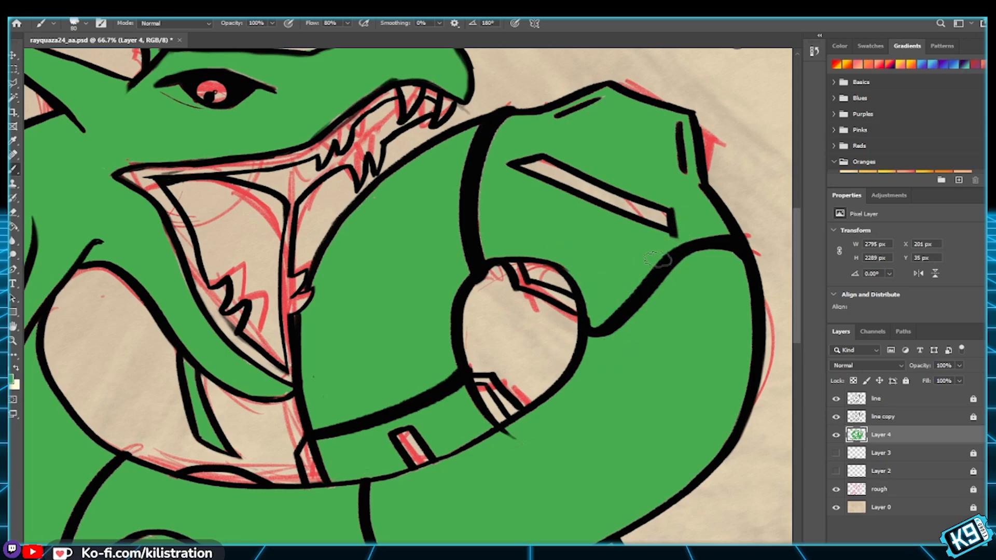
pyautogui.moveTo(735, 269); pyautogui.dragTo(730, 239)
pyautogui.scroll(-1, 387, 374)
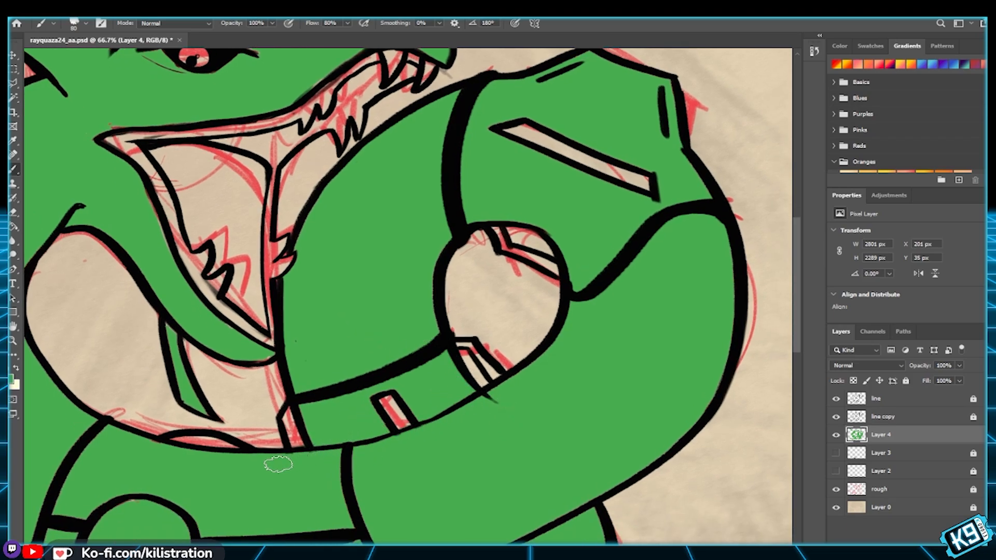
# Step: Cover the remaining gaps along the outlines of the lower coils and around the arm with green
pyautogui.moveTo(304, 423); pyautogui.dragTo(321, 413)
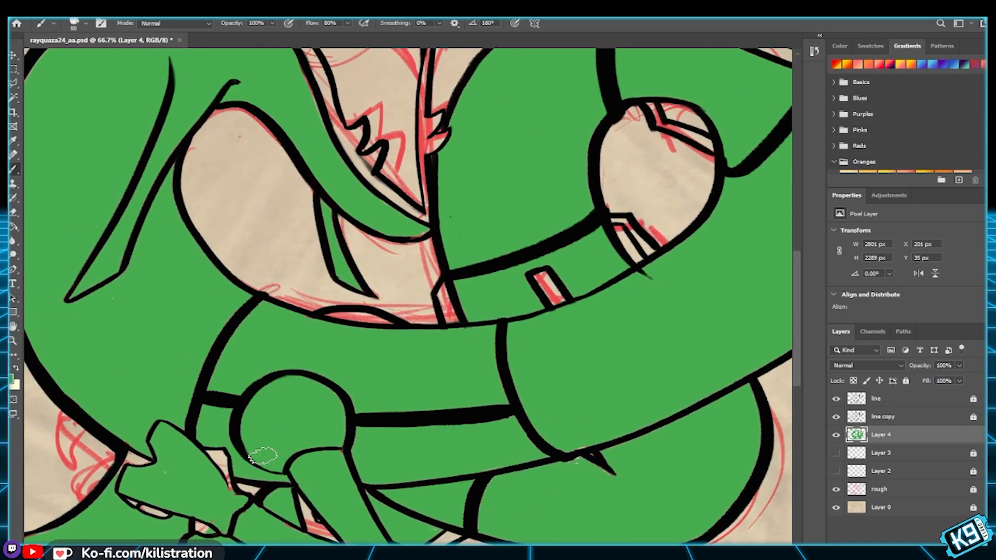
pyautogui.moveTo(166, 467)
pyautogui.mouseDown()
pyautogui.moveTo(153, 449)
pyautogui.moveTo(134, 455)
pyautogui.moveTo(136, 481)
pyautogui.moveTo(151, 454)
pyautogui.mouseUp()
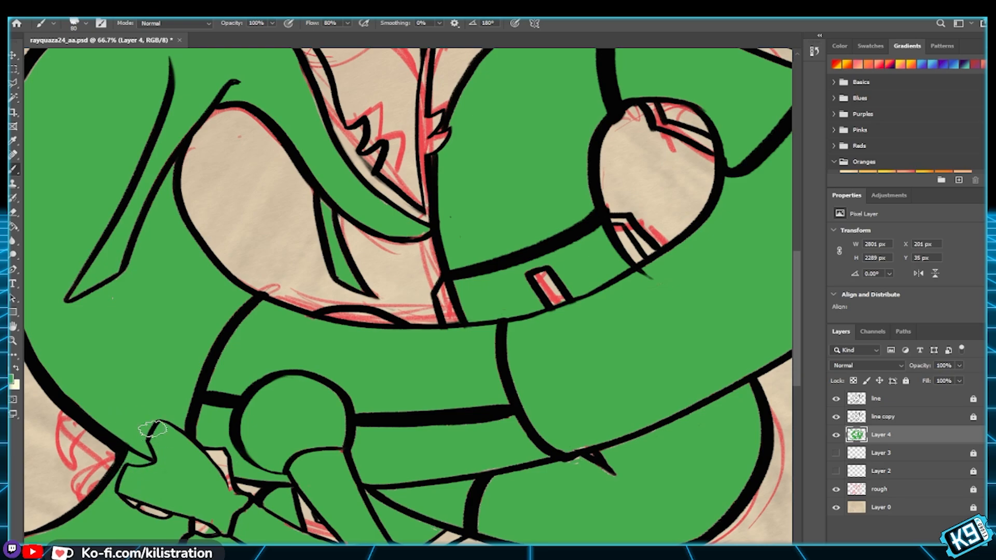
pyautogui.scroll(-5, 249, 332)
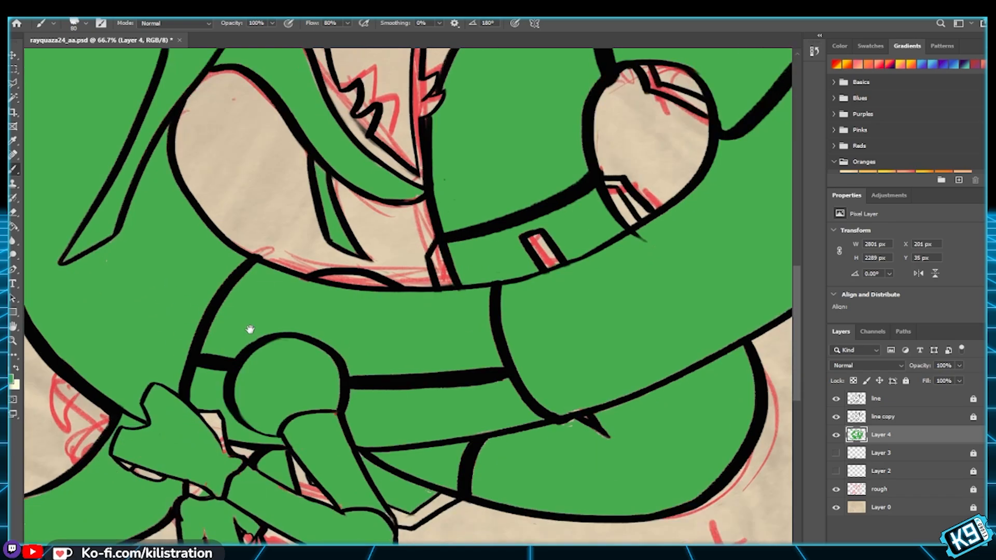
pyautogui.moveTo(208, 336)
pyautogui.mouseDown()
pyautogui.moveTo(219, 290)
pyautogui.moveTo(218, 345)
pyautogui.mouseUp()
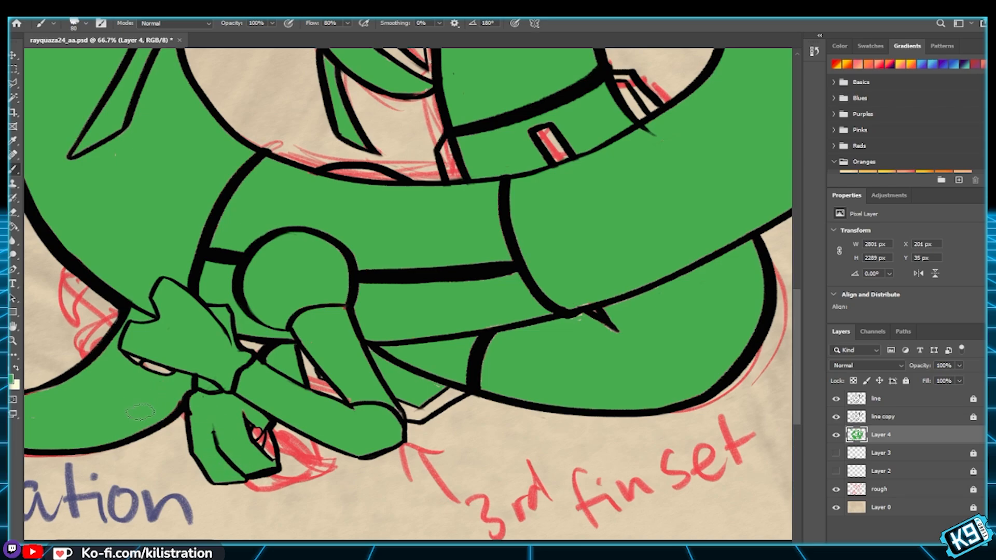
# Step: Set the brush size to 90 and check and touch up the green along the tail, claws, neck and head outlines
pyautogui.press('[')
pyautogui.press('[')
pyautogui.press('[')
pyautogui.press('[')
pyautogui.press('[')
pyautogui.press(']')
pyautogui.press(']')
pyautogui.press(']')
pyautogui.press(']')
pyautogui.press(']')
pyautogui.press('space')
pyautogui.moveTo(268, 258)
pyautogui.mouseDown()
pyautogui.moveTo(244, 266)
pyautogui.moveTo(316, 381)
pyautogui.mouseUp()
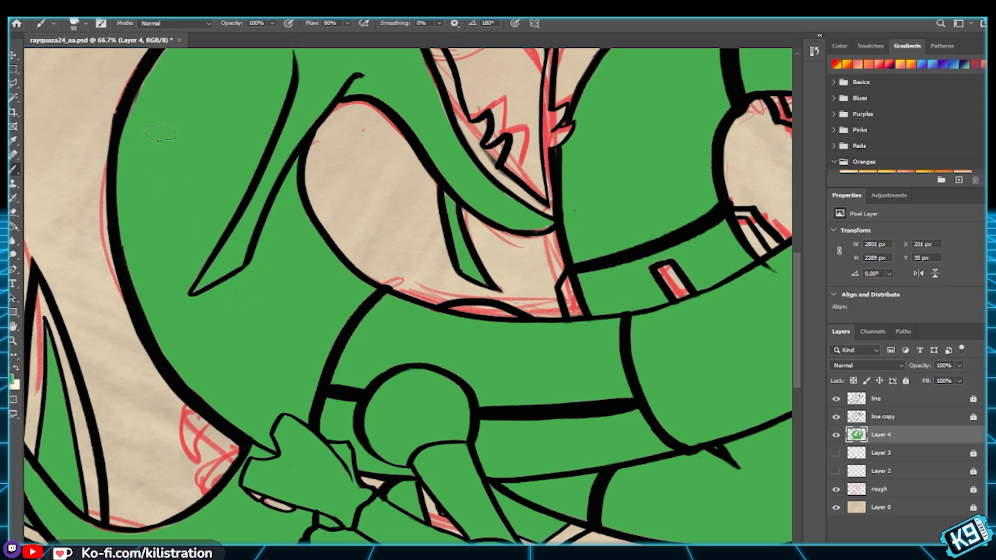
pyautogui.moveTo(241, 332); pyautogui.dragTo(302, 197)
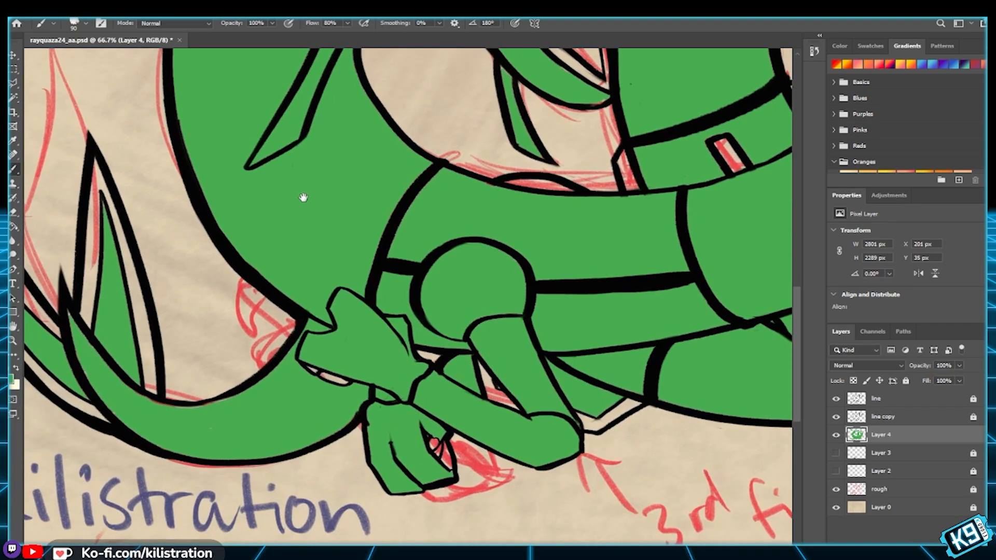
pyautogui.moveTo(156, 337); pyautogui.dragTo(257, 403)
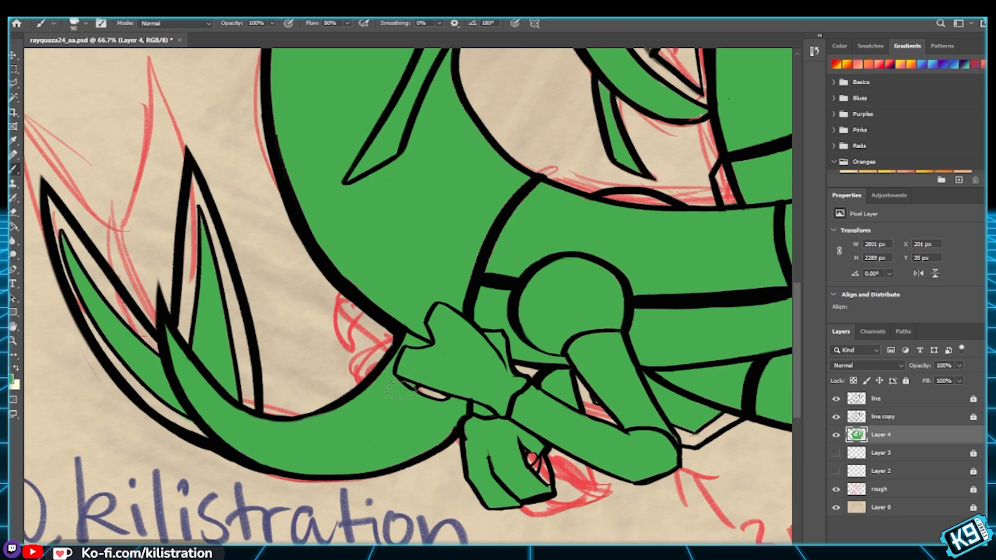
pyautogui.moveTo(413, 304); pyautogui.dragTo(468, 301)
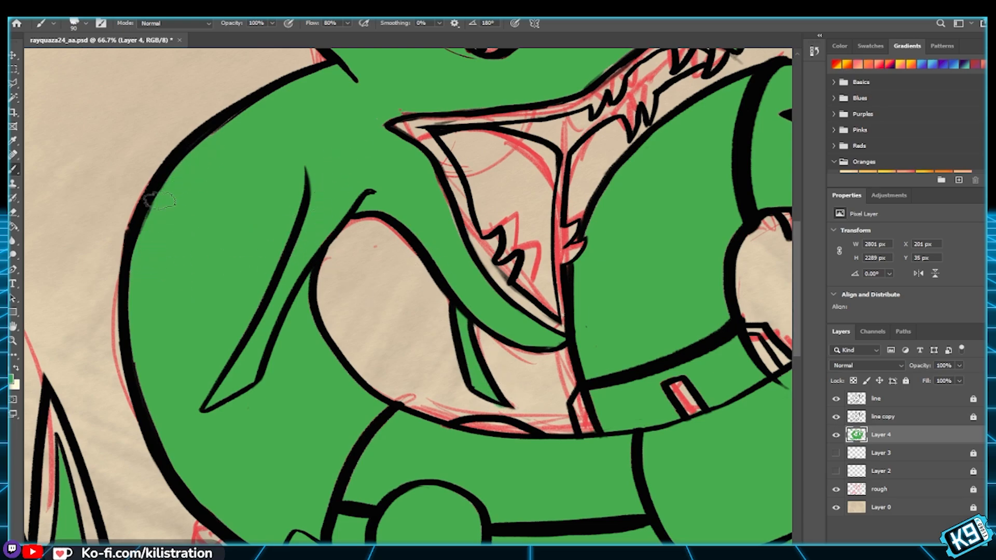
pyautogui.scroll(5, 153, 240)
pyautogui.hscroll(2, 153, 239)
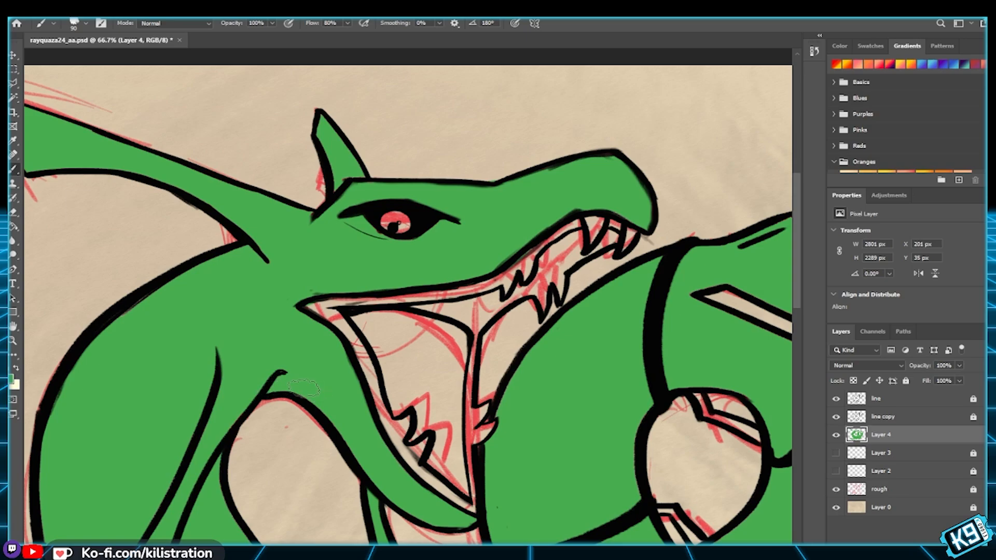
# Step: Delete the line copy layer, and duplicate Layer 4 and merge the copy back into it
pyautogui.hotkey('ctrl', '0')
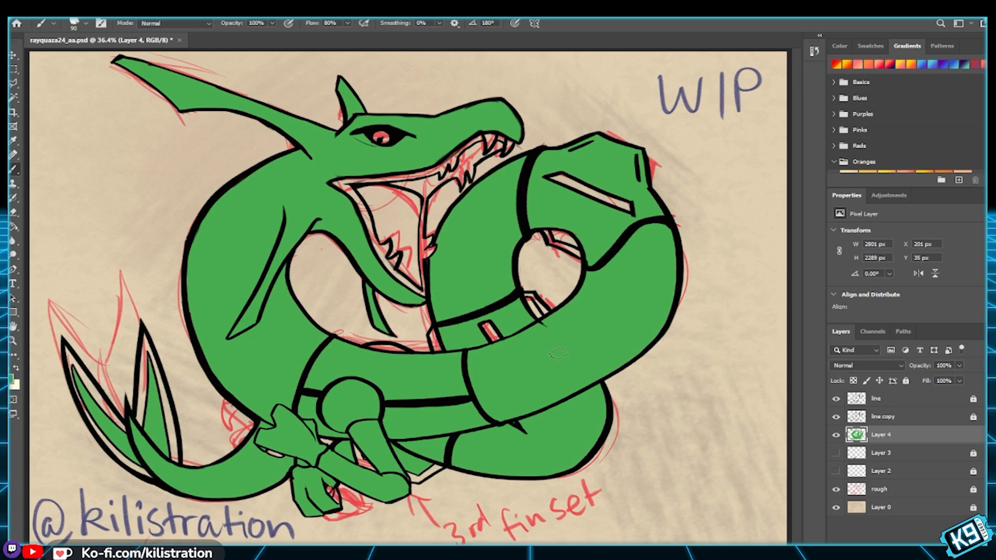
pyautogui.click(920, 419)
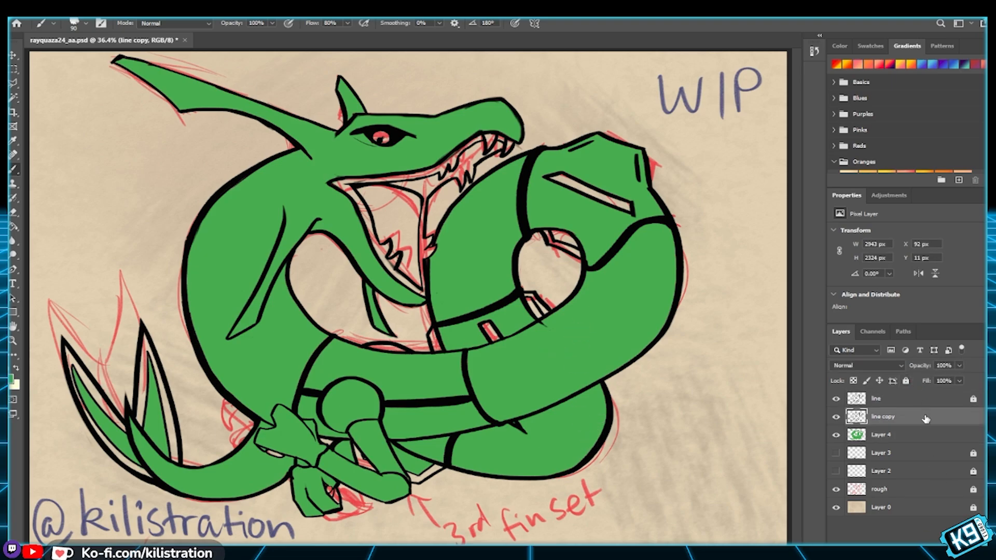
pyautogui.press('Delete')
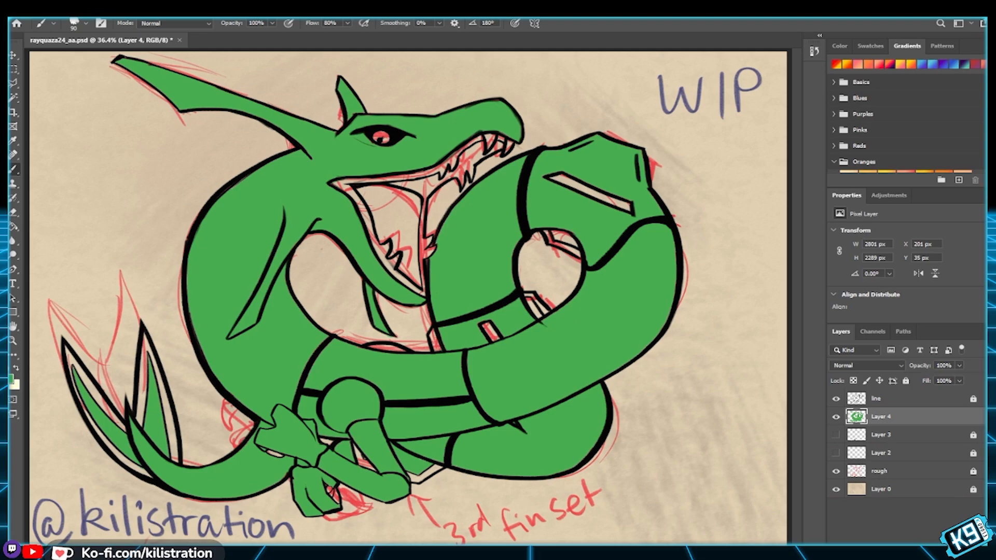
pyautogui.hotkey('ctrl', 'j')
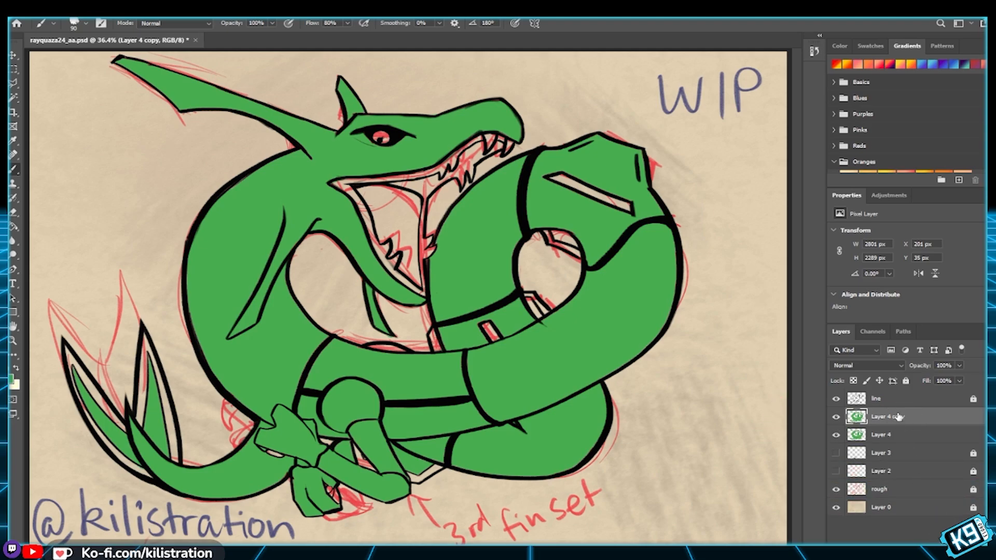
pyautogui.hotkey('ctrl', 'e')
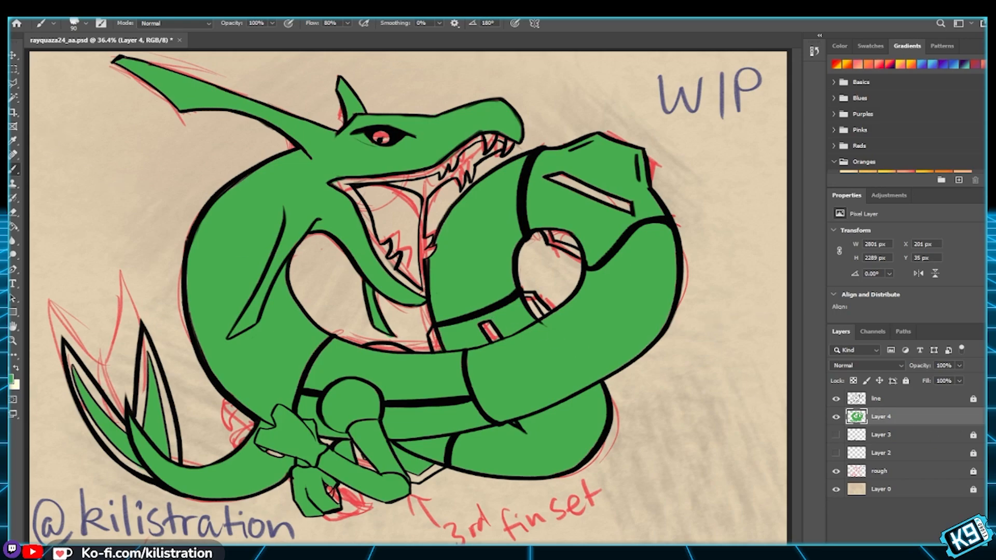
# Step: Paint a dark red and a purple color swatch on the empty background below the WIP text on Layer 4
pyautogui.press('i')
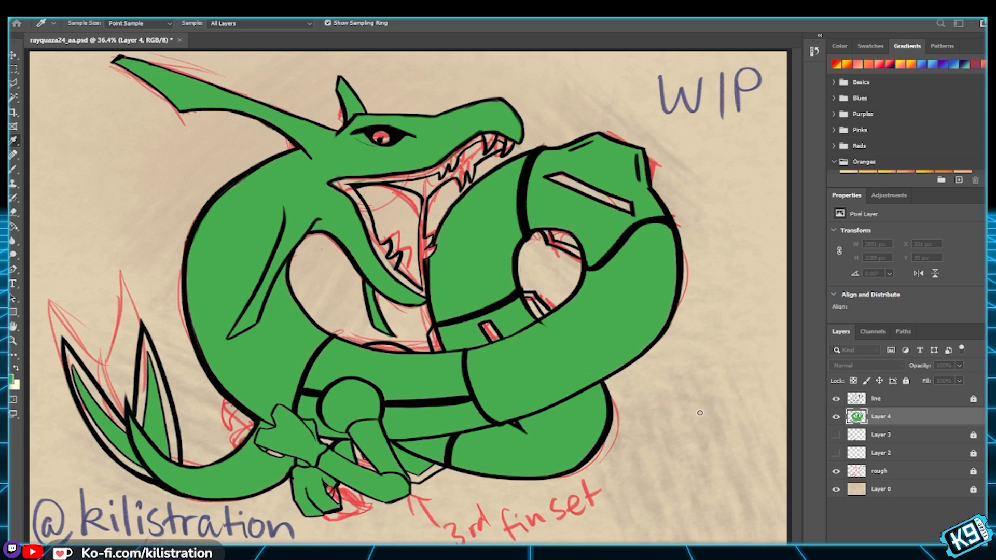
pyautogui.press('b')
pyautogui.moveTo(695, 153)
pyautogui.mouseDown()
pyautogui.moveTo(707, 172)
pyautogui.moveTo(726, 158)
pyautogui.moveTo(729, 192)
pyautogui.mouseUp()
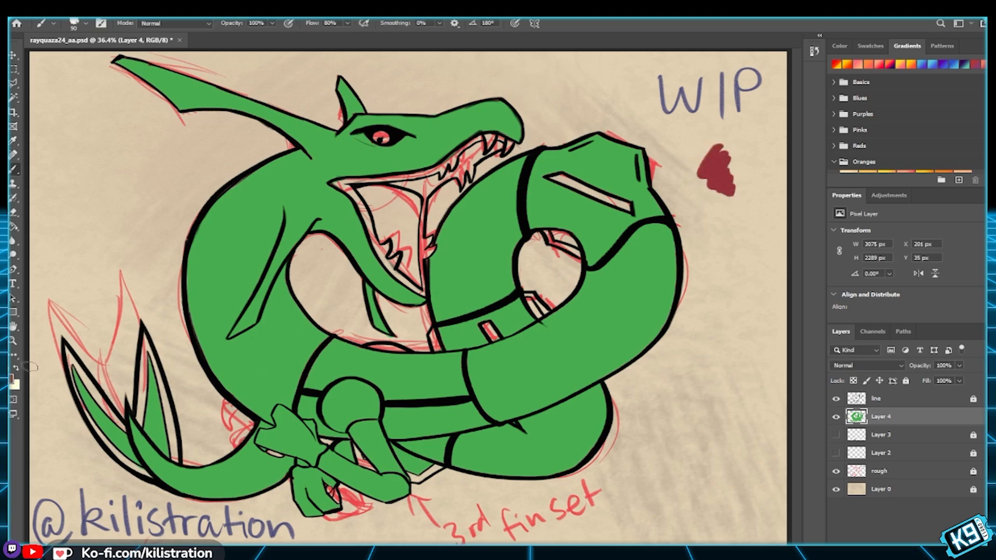
pyautogui.press('i')
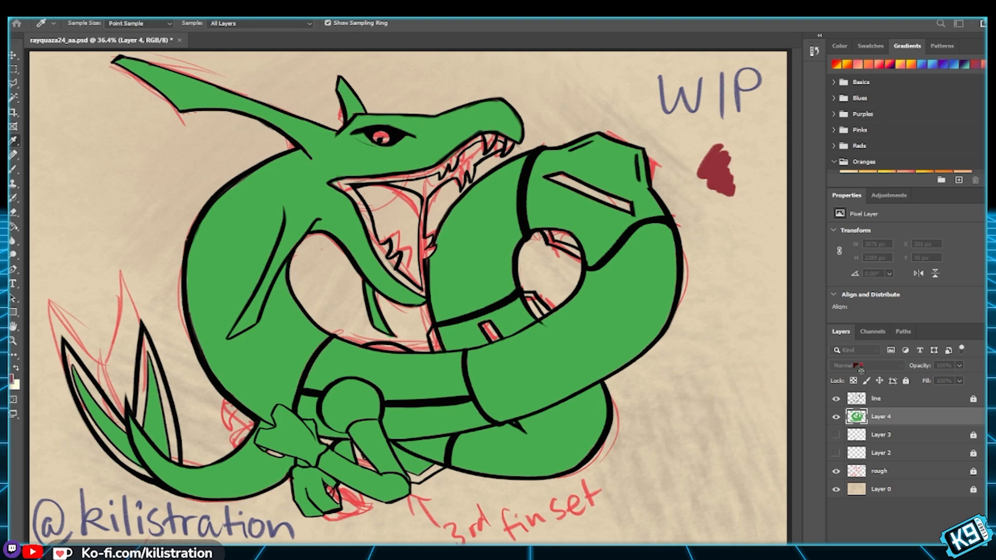
pyautogui.press('b')
pyautogui.moveTo(736, 179)
pyautogui.mouseDown()
pyautogui.moveTo(723, 192)
pyautogui.moveTo(739, 210)
pyautogui.moveTo(752, 205)
pyautogui.moveTo(749, 220)
pyautogui.mouseUp()
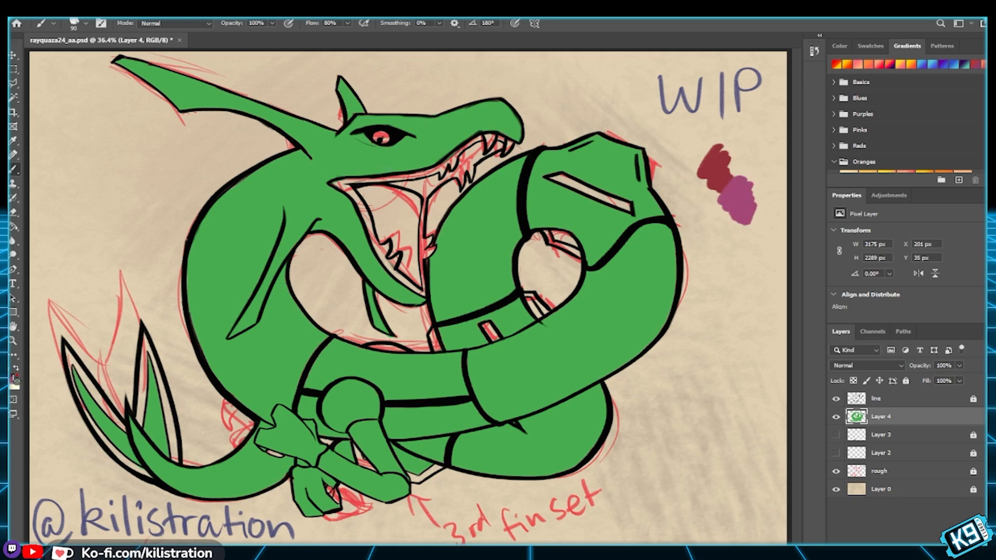
# Step: Add a yellow swatch below the purple one and repaint it in a warmer golden yellow
pyautogui.press('i')
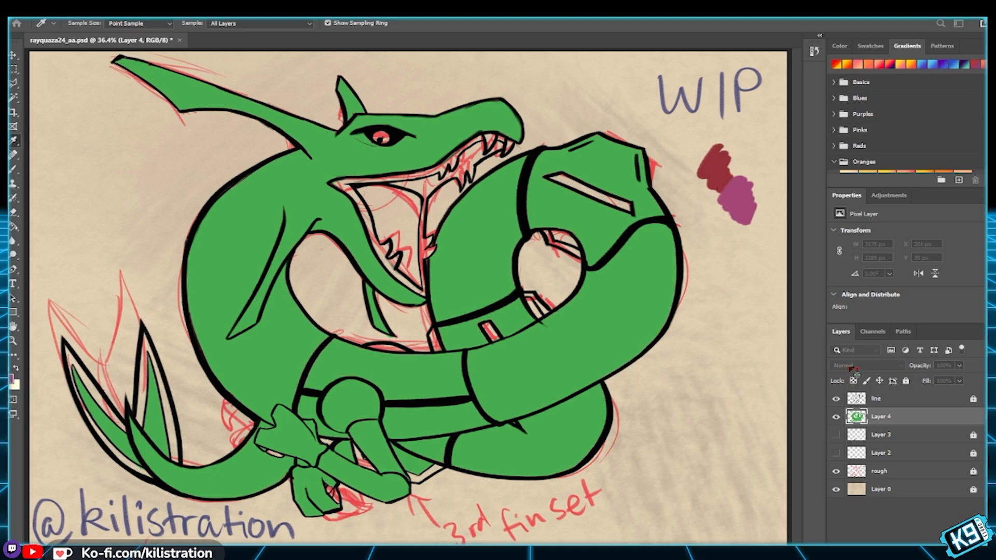
pyautogui.press('b')
pyautogui.moveTo(749, 217); pyautogui.dragTo(758, 239)
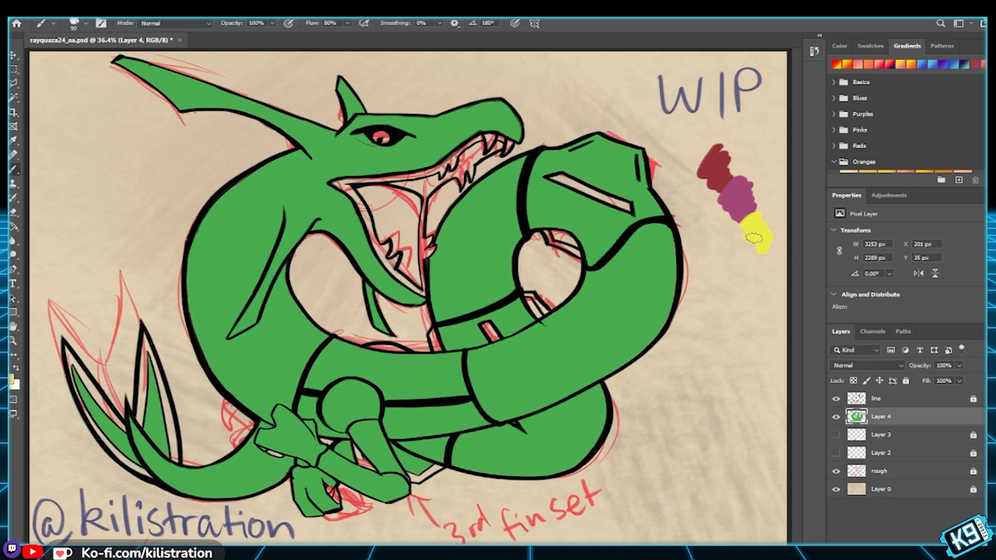
pyautogui.press('i')
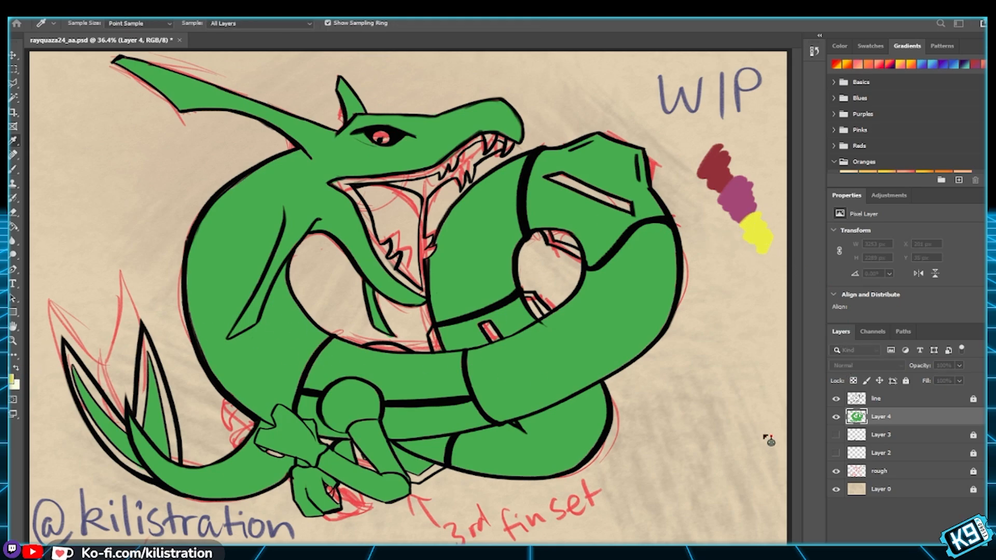
pyautogui.press('b')
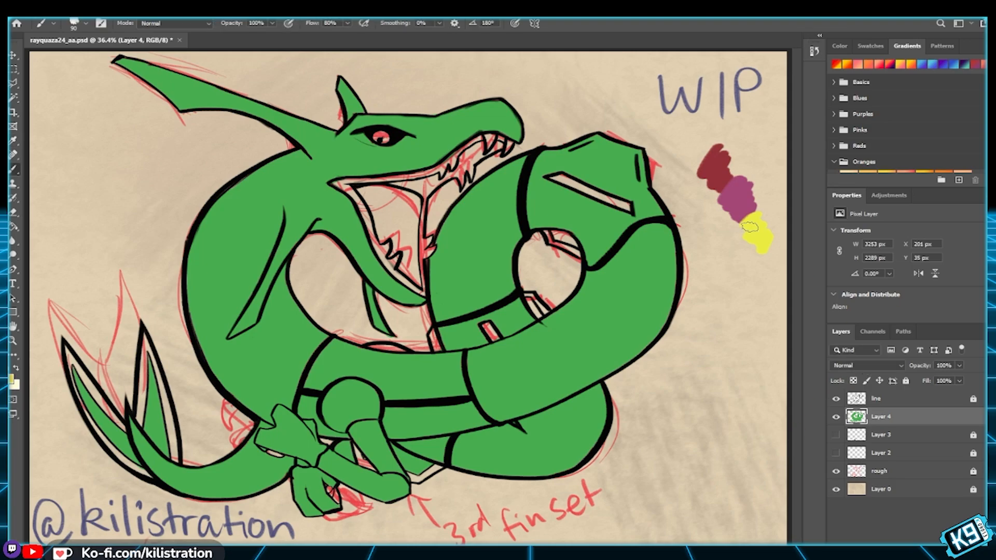
pyautogui.moveTo(755, 222)
pyautogui.mouseDown()
pyautogui.moveTo(771, 238)
pyautogui.moveTo(762, 249)
pyautogui.moveTo(750, 242)
pyautogui.moveTo(762, 256)
pyautogui.moveTo(745, 231)
pyautogui.moveTo(745, 254)
pyautogui.mouseUp()
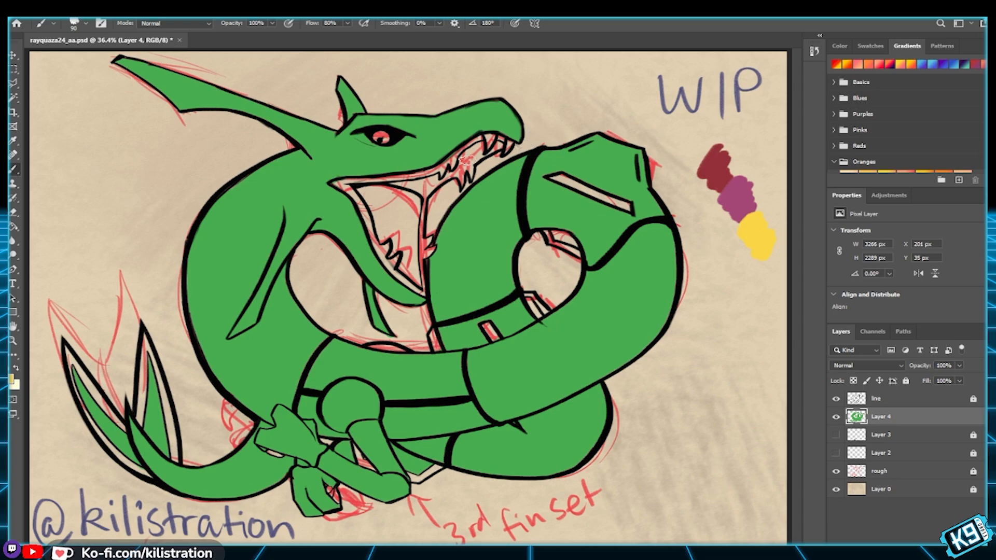
# Step: Pick a dark green and paint a swatch of it beside the golden yellow one
pyautogui.press('i')
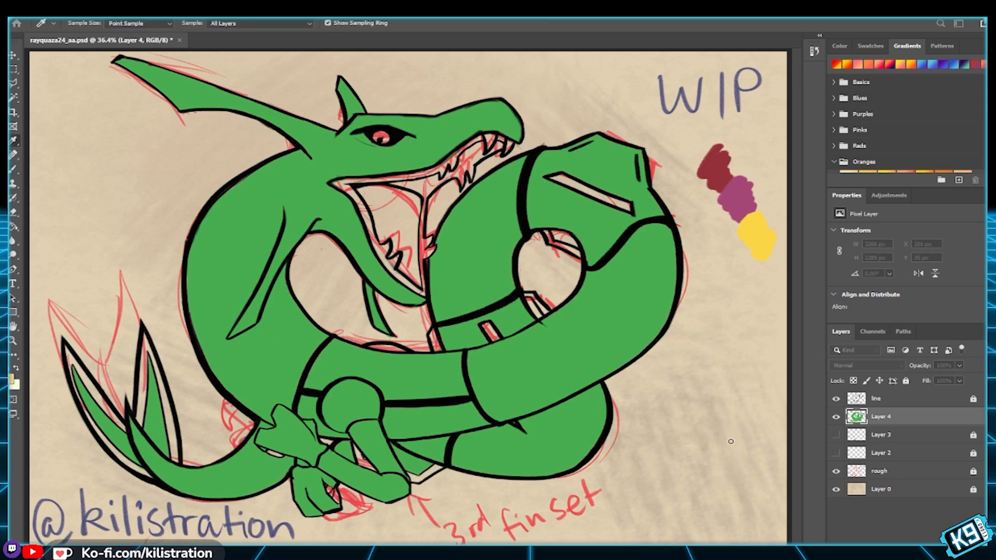
pyautogui.click(842, 368)
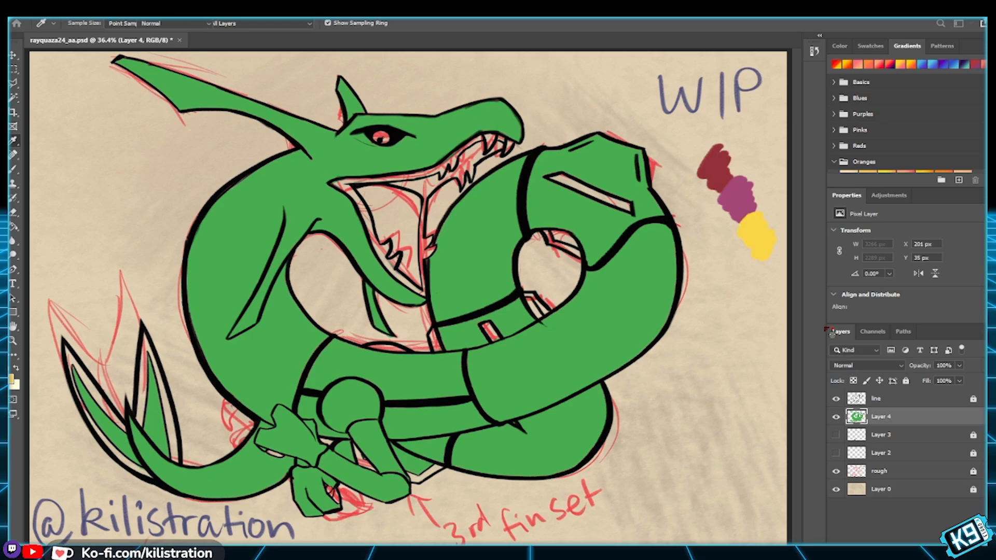
pyautogui.press('b')
pyautogui.moveTo(728, 214)
pyautogui.mouseDown()
pyautogui.moveTo(726, 228)
pyautogui.moveTo(735, 223)
pyautogui.moveTo(747, 246)
pyautogui.mouseUp()
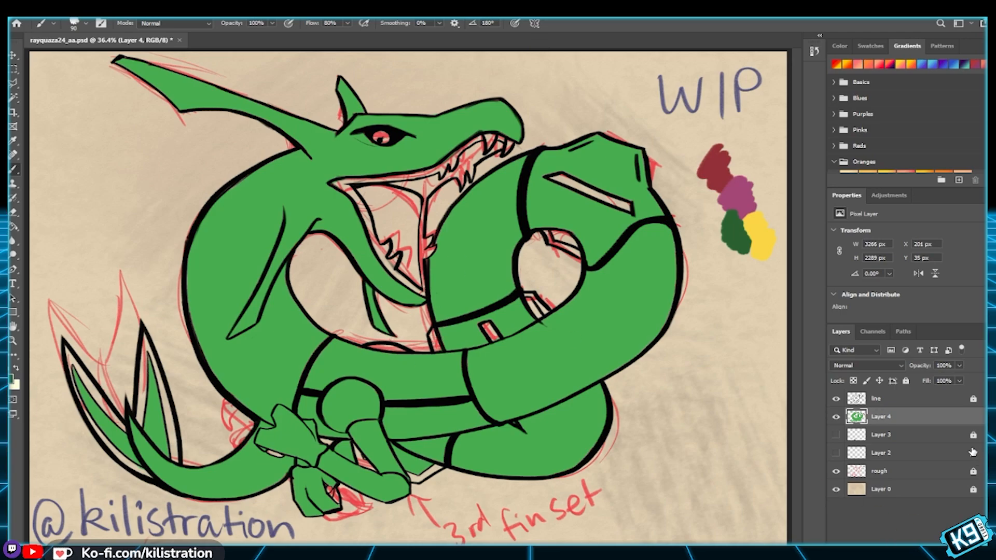
# Step: Duplicate Layer 4, lock and hide the original, and make Layer 4 copy active
pyautogui.hotkey('ctrl', 'j')
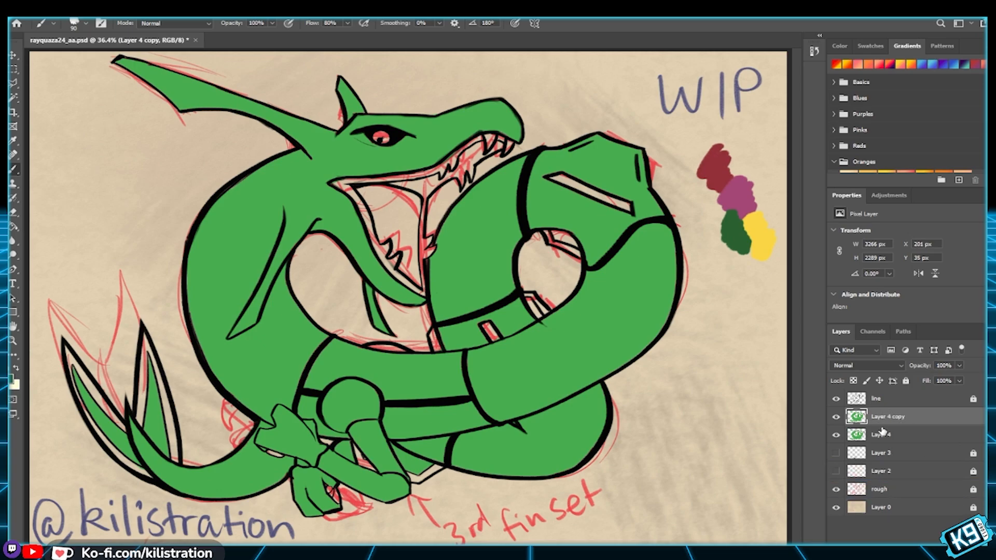
pyautogui.click(905, 380)
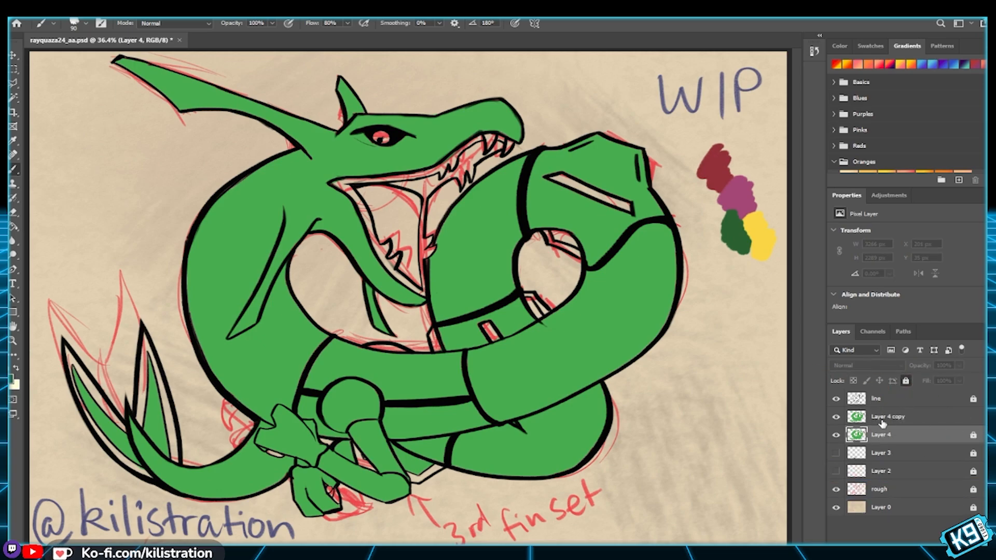
pyautogui.click(835, 434)
pyautogui.click(851, 417)
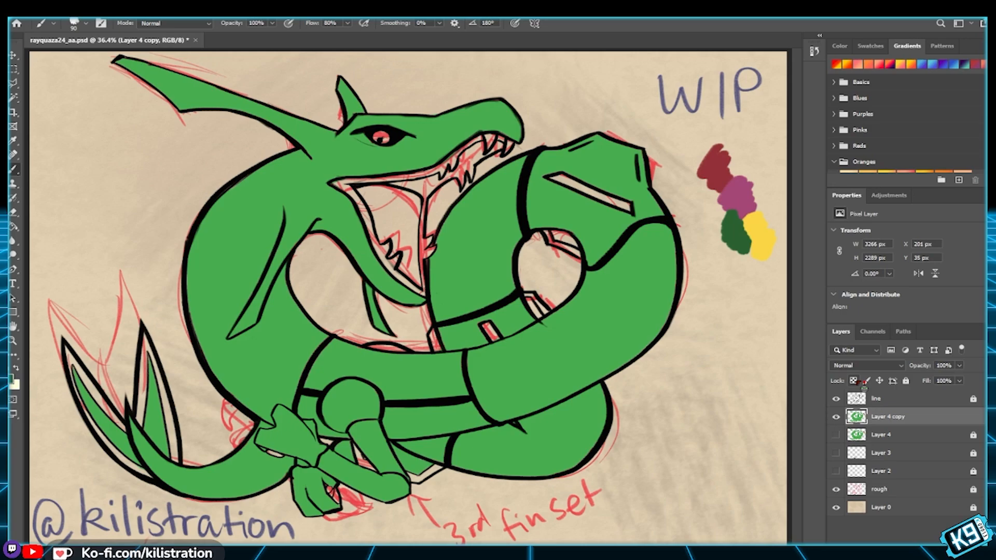
# Step: Lock the transparent pixels of Layer 4 copy and shade the neck's inner curve in dark green with a 250 px brush
pyautogui.press(']')
pyautogui.press(']')
pyautogui.press(']')
pyautogui.press(']')
pyautogui.press(']')
pyautogui.press(']')
pyautogui.moveTo(298, 248)
pyautogui.mouseDown()
pyautogui.moveTo(294, 305)
pyautogui.moveTo(308, 321)
pyautogui.moveTo(296, 256)
pyautogui.moveTo(312, 334)
pyautogui.moveTo(285, 278)
pyautogui.moveTo(298, 325)
pyautogui.moveTo(339, 332)
pyautogui.mouseUp()
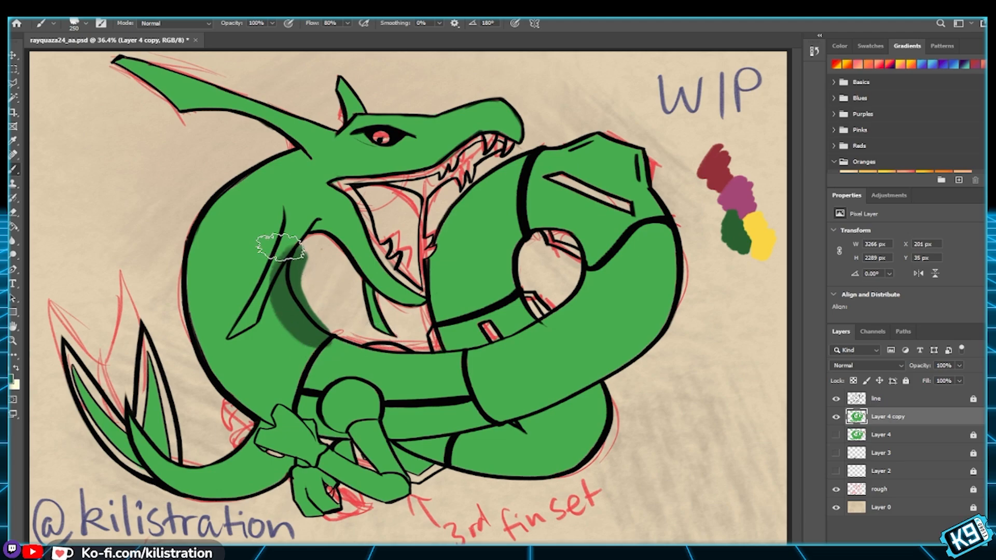
pyautogui.hotkey('ctrl', 'z')
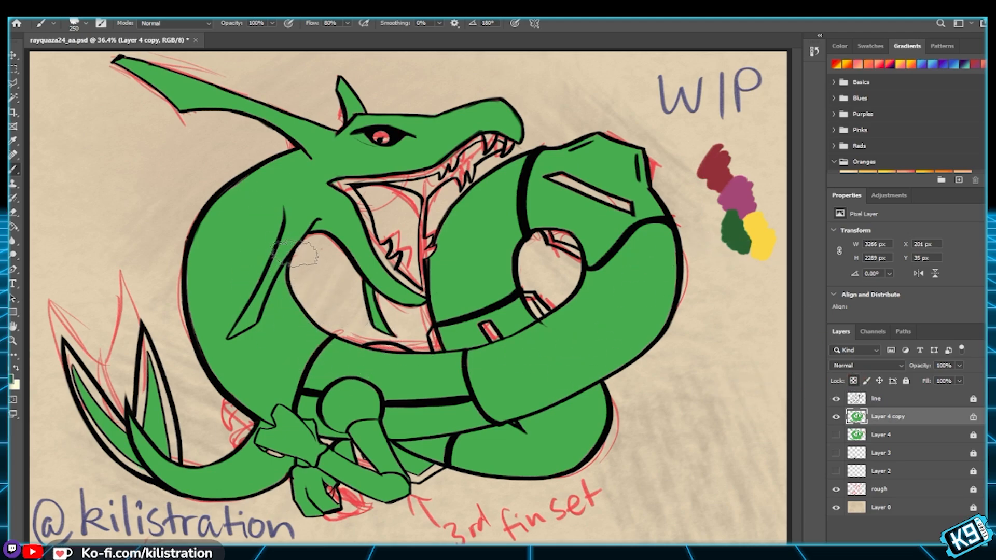
pyautogui.moveTo(293, 247); pyautogui.dragTo(324, 334)
pyautogui.moveTo(275, 270); pyautogui.dragTo(320, 343)
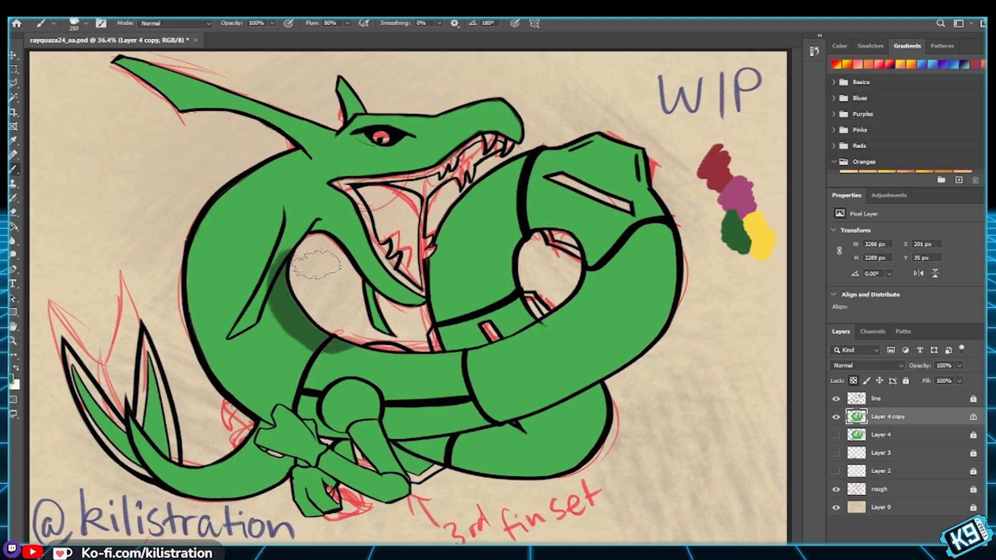
# Step: Shade the underside of the lower jaw, the face, the long horn and the upper neck in dark green
pyautogui.moveTo(275, 292)
pyautogui.mouseDown()
pyautogui.moveTo(311, 342)
pyautogui.moveTo(302, 307)
pyautogui.moveTo(312, 335)
pyautogui.moveTo(314, 320)
pyautogui.moveTo(360, 338)
pyautogui.moveTo(287, 252)
pyautogui.moveTo(345, 327)
pyautogui.moveTo(335, 282)
pyautogui.moveTo(341, 257)
pyautogui.moveTo(306, 269)
pyautogui.moveTo(320, 230)
pyautogui.moveTo(322, 239)
pyautogui.moveTo(338, 238)
pyautogui.moveTo(343, 255)
pyautogui.moveTo(316, 227)
pyautogui.moveTo(379, 326)
pyautogui.moveTo(357, 283)
pyautogui.moveTo(370, 294)
pyautogui.moveTo(321, 241)
pyautogui.moveTo(388, 311)
pyautogui.moveTo(344, 248)
pyautogui.moveTo(363, 269)
pyautogui.mouseUp()
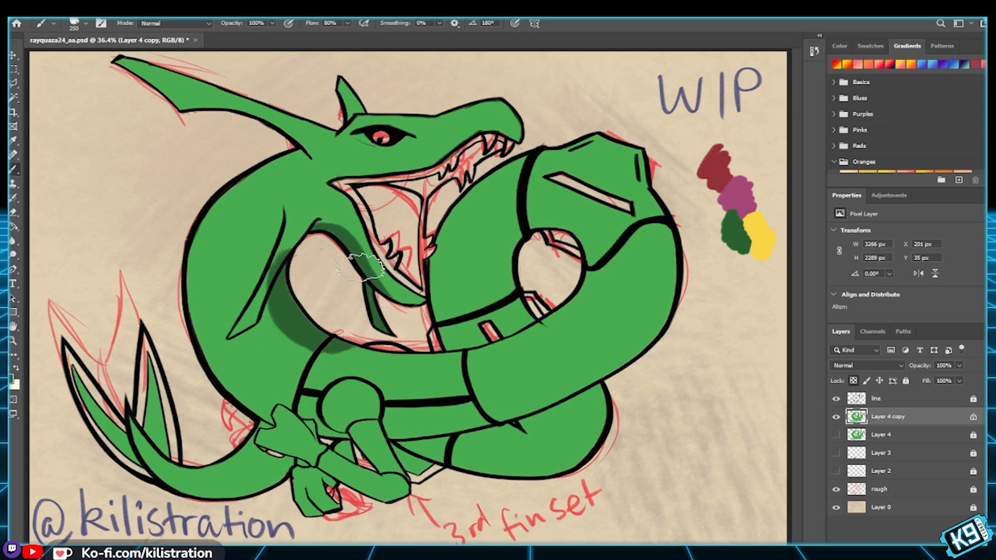
pyautogui.moveTo(203, 75)
pyautogui.mouseDown()
pyautogui.moveTo(244, 97)
pyautogui.moveTo(158, 51)
pyautogui.moveTo(316, 156)
pyautogui.moveTo(242, 70)
pyautogui.moveTo(330, 145)
pyautogui.moveTo(270, 83)
pyautogui.moveTo(304, 139)
pyautogui.moveTo(268, 198)
pyautogui.moveTo(311, 141)
pyautogui.moveTo(246, 205)
pyautogui.moveTo(314, 176)
pyautogui.moveTo(279, 203)
pyautogui.moveTo(236, 214)
pyautogui.moveTo(321, 178)
pyautogui.moveTo(283, 180)
pyautogui.moveTo(283, 194)
pyautogui.moveTo(239, 209)
pyautogui.moveTo(349, 145)
pyautogui.moveTo(270, 93)
pyautogui.moveTo(272, 213)
pyautogui.moveTo(263, 201)
pyautogui.moveTo(230, 217)
pyautogui.moveTo(256, 194)
pyautogui.moveTo(217, 228)
pyautogui.moveTo(270, 182)
pyautogui.moveTo(342, 159)
pyautogui.moveTo(259, 201)
pyautogui.moveTo(375, 150)
pyautogui.moveTo(324, 137)
pyautogui.moveTo(340, 158)
pyautogui.moveTo(315, 128)
pyautogui.moveTo(389, 164)
pyautogui.moveTo(321, 126)
pyautogui.moveTo(407, 160)
pyautogui.moveTo(345, 137)
pyautogui.moveTo(410, 158)
pyautogui.moveTo(388, 153)
pyautogui.moveTo(489, 127)
pyautogui.moveTo(517, 139)
pyautogui.moveTo(472, 132)
pyautogui.moveTo(414, 168)
pyautogui.moveTo(458, 140)
pyautogui.moveTo(441, 150)
pyautogui.moveTo(419, 134)
pyautogui.mouseUp()
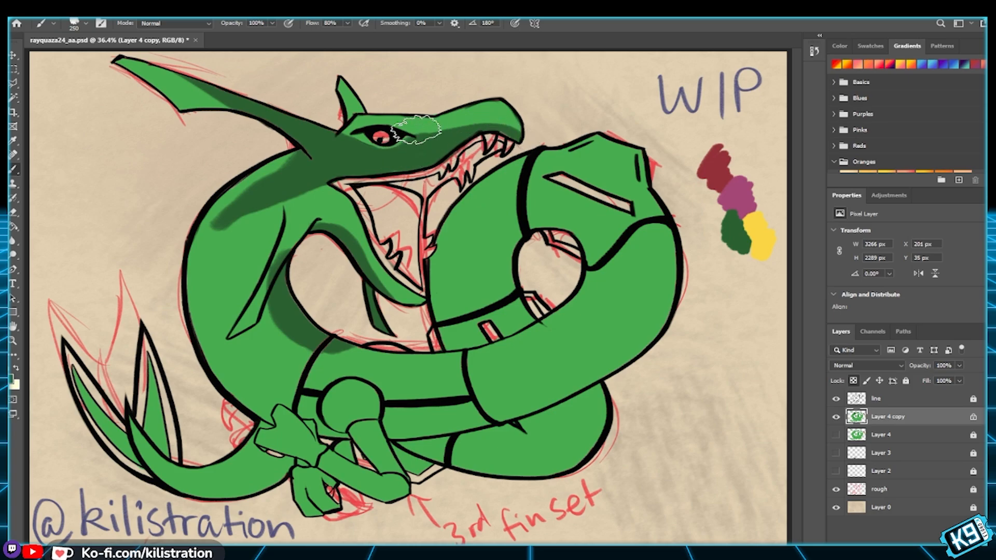
pyautogui.moveTo(333, 92)
pyautogui.mouseDown()
pyautogui.moveTo(363, 110)
pyautogui.moveTo(335, 74)
pyautogui.mouseUp()
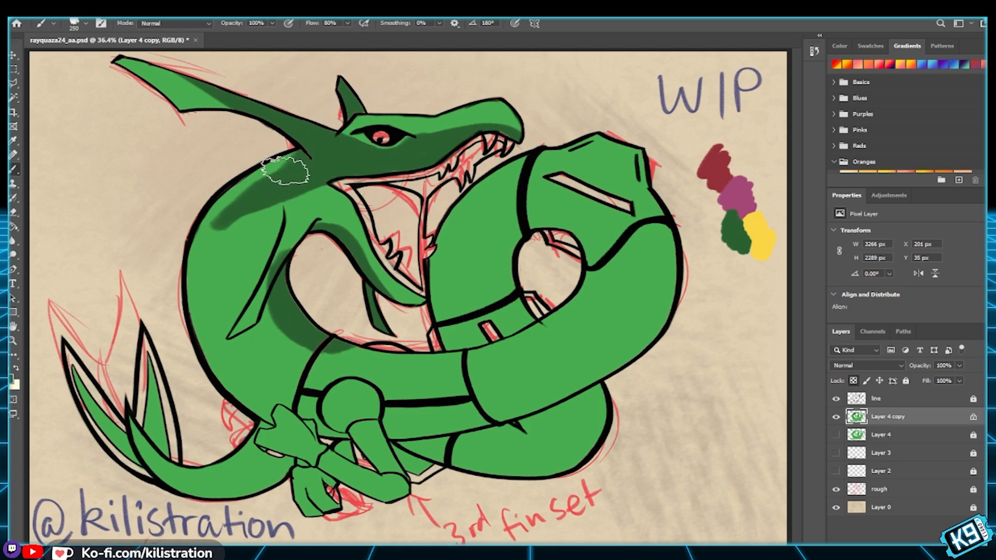
# Step: Repaint the edges of the upper neck shadow in base green with a 90 px brush, tapering it to a point
pyautogui.press('[')
pyautogui.press('[')
pyautogui.press('[')
pyautogui.press('[')
pyautogui.press('[')
pyautogui.press('[')
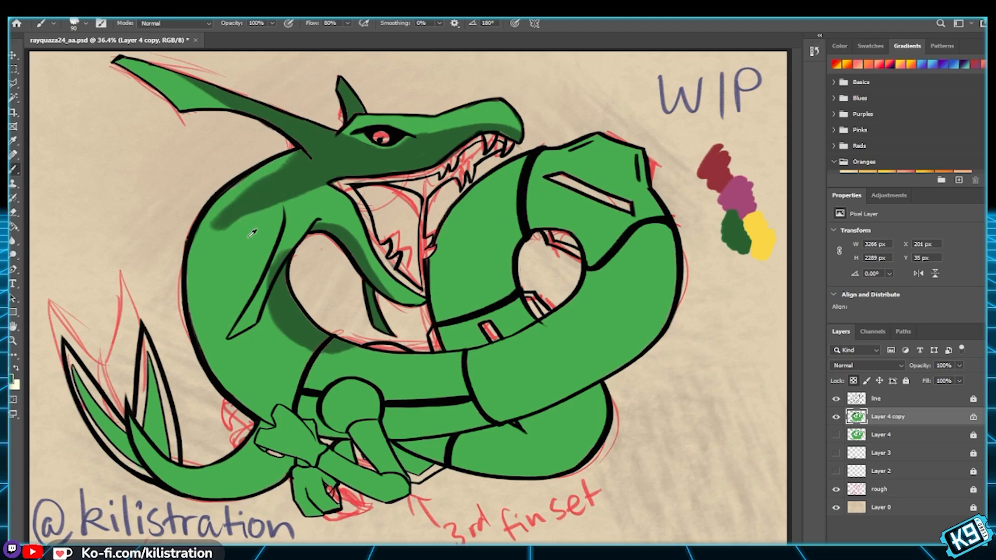
pyautogui.moveTo(293, 145); pyautogui.dragTo(198, 234)
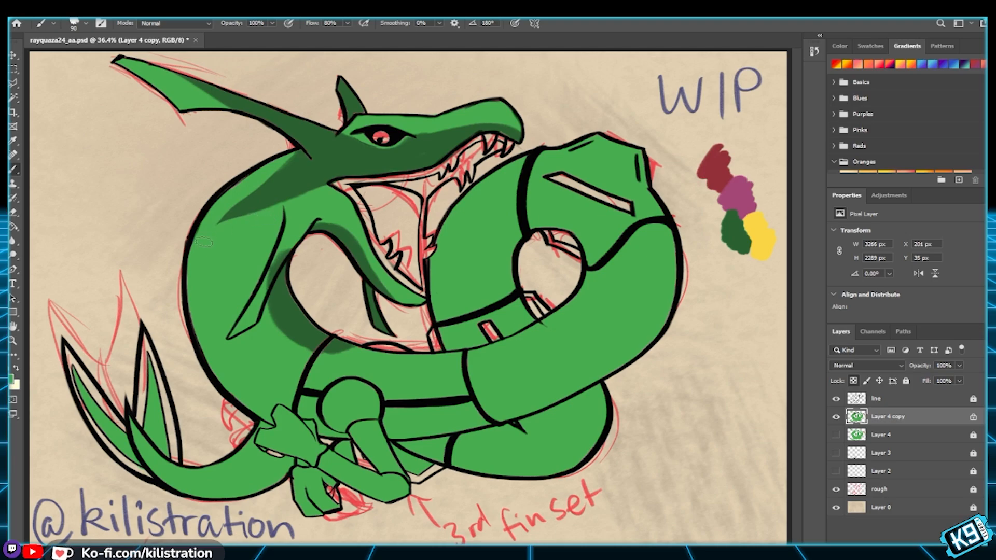
pyautogui.moveTo(293, 148)
pyautogui.mouseDown()
pyautogui.moveTo(306, 152)
pyautogui.moveTo(261, 178)
pyautogui.mouseUp()
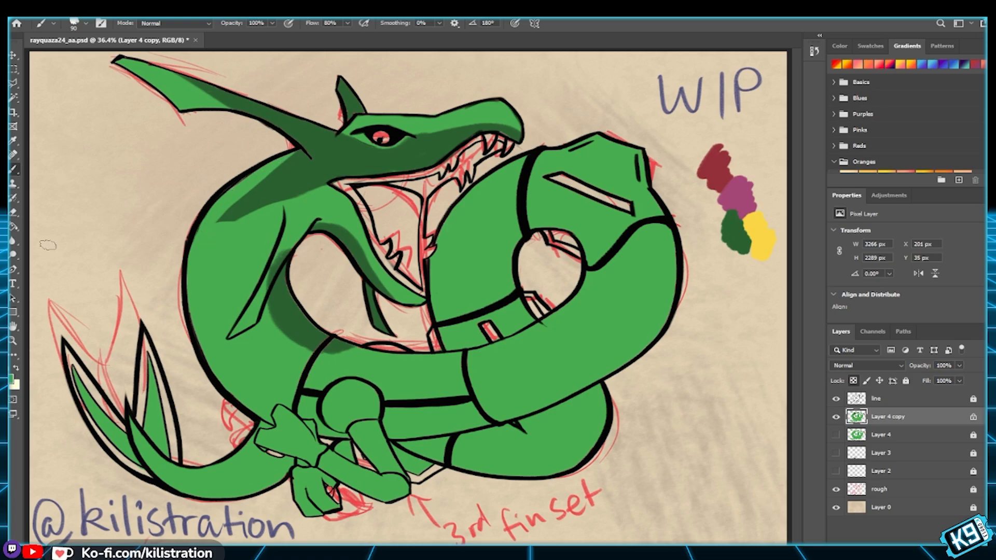
# Step: Sample the dark green from the face and soften the neck shadow's edge with the Blur tool at 50% strength
pyautogui.keyDown('alt'); pyautogui.click(377, 156); pyautogui.keyUp('alt')
pyautogui.click(13, 240)
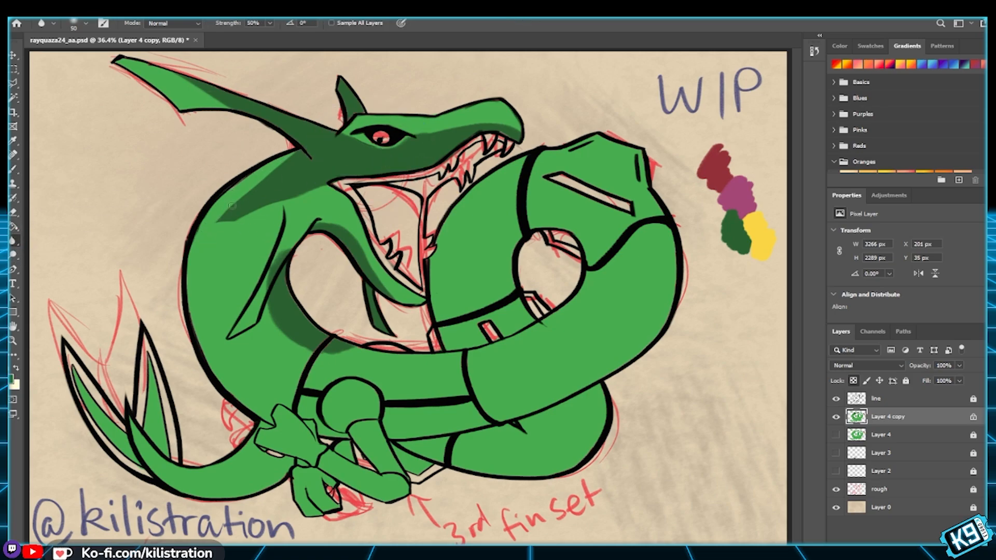
pyautogui.moveTo(252, 200)
pyautogui.mouseDown()
pyautogui.moveTo(214, 232)
pyautogui.moveTo(254, 183)
pyautogui.moveTo(228, 201)
pyautogui.moveTo(191, 242)
pyautogui.moveTo(231, 227)
pyautogui.moveTo(233, 203)
pyautogui.moveTo(281, 149)
pyautogui.moveTo(233, 206)
pyautogui.moveTo(241, 232)
pyautogui.moveTo(336, 178)
pyautogui.moveTo(245, 216)
pyautogui.moveTo(303, 149)
pyautogui.moveTo(221, 228)
pyautogui.moveTo(309, 186)
pyautogui.moveTo(266, 201)
pyautogui.moveTo(262, 233)
pyautogui.moveTo(320, 185)
pyautogui.mouseUp()
pyautogui.press('b')
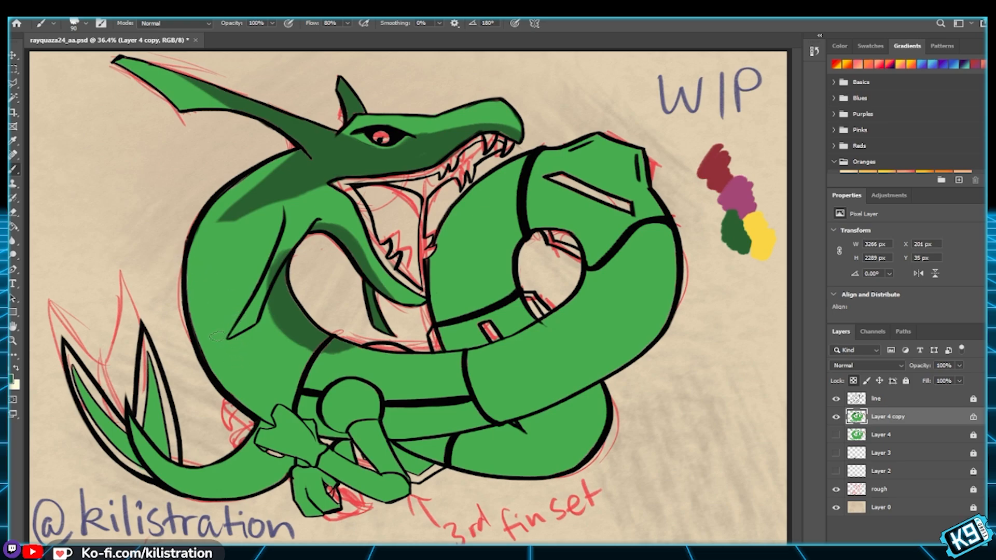
# Step: Shade the edges of the body coils and most of the lowest coil in dark green with a 200 px brush
pyautogui.press(']')
pyautogui.moveTo(421, 262)
pyautogui.mouseDown()
pyautogui.moveTo(435, 314)
pyautogui.moveTo(442, 292)
pyautogui.moveTo(430, 267)
pyautogui.moveTo(455, 342)
pyautogui.moveTo(430, 277)
pyautogui.moveTo(471, 342)
pyautogui.mouseUp()
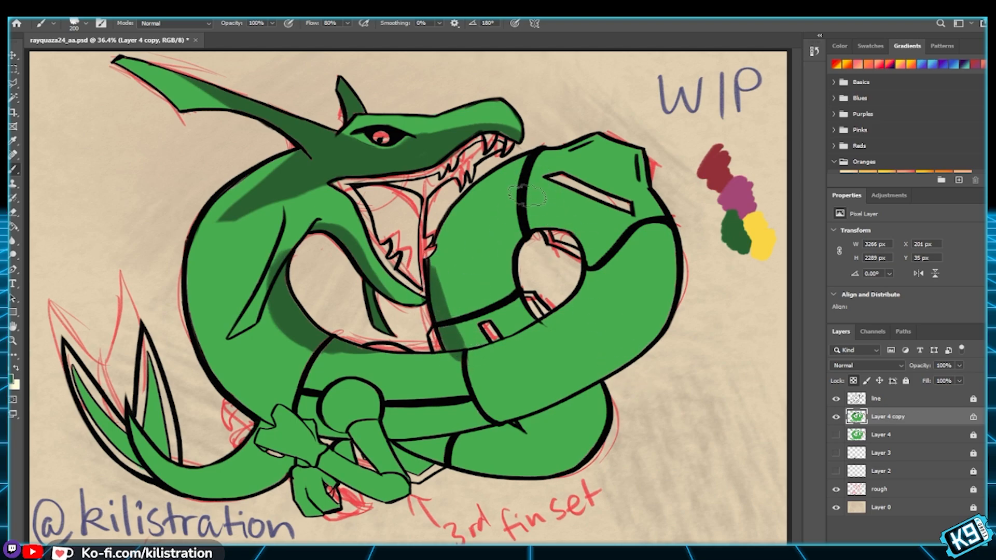
pyautogui.moveTo(529, 228)
pyautogui.mouseDown()
pyautogui.moveTo(565, 243)
pyautogui.moveTo(528, 228)
pyautogui.moveTo(582, 268)
pyautogui.moveTo(525, 225)
pyautogui.moveTo(580, 276)
pyautogui.moveTo(559, 231)
pyautogui.moveTo(564, 298)
pyautogui.moveTo(578, 249)
pyautogui.moveTo(564, 312)
pyautogui.moveTo(543, 293)
pyautogui.mouseUp()
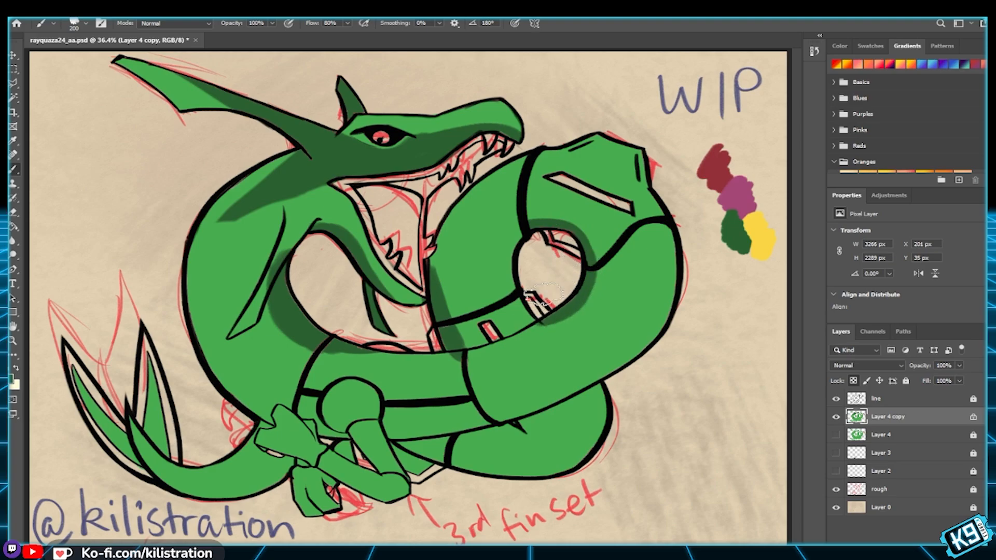
pyautogui.moveTo(675, 238)
pyautogui.mouseDown()
pyautogui.moveTo(662, 306)
pyautogui.moveTo(667, 228)
pyautogui.moveTo(614, 355)
pyautogui.moveTo(586, 378)
pyautogui.moveTo(678, 249)
pyautogui.moveTo(561, 378)
pyautogui.moveTo(679, 295)
pyautogui.moveTo(574, 385)
pyautogui.moveTo(626, 342)
pyautogui.moveTo(587, 381)
pyautogui.moveTo(605, 350)
pyautogui.moveTo(637, 345)
pyautogui.moveTo(506, 415)
pyautogui.mouseUp()
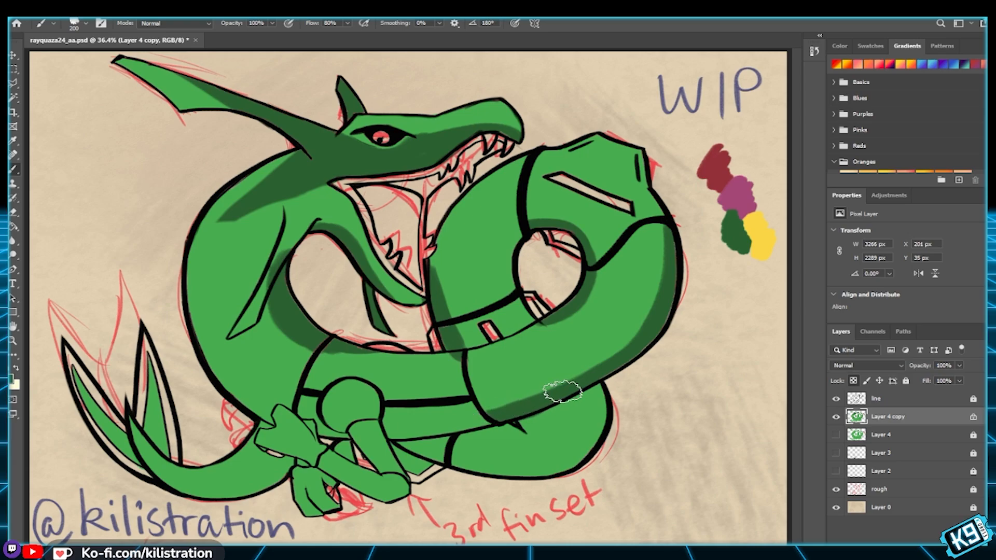
pyautogui.moveTo(400, 434)
pyautogui.mouseDown()
pyautogui.moveTo(508, 417)
pyautogui.moveTo(379, 436)
pyautogui.moveTo(514, 413)
pyautogui.moveTo(391, 434)
pyautogui.moveTo(502, 410)
pyautogui.moveTo(425, 418)
pyautogui.moveTo(458, 436)
pyautogui.moveTo(393, 438)
pyautogui.moveTo(516, 434)
pyautogui.moveTo(404, 443)
pyautogui.moveTo(525, 425)
pyautogui.moveTo(440, 439)
pyautogui.moveTo(491, 440)
pyautogui.moveTo(413, 445)
pyautogui.moveTo(515, 438)
pyautogui.moveTo(464, 458)
pyautogui.moveTo(538, 449)
pyautogui.moveTo(424, 449)
pyautogui.moveTo(480, 451)
pyautogui.moveTo(476, 462)
pyautogui.moveTo(540, 455)
pyautogui.moveTo(540, 438)
pyautogui.moveTo(514, 423)
pyautogui.moveTo(588, 392)
pyautogui.moveTo(524, 440)
pyautogui.moveTo(556, 439)
pyautogui.moveTo(555, 449)
pyautogui.moveTo(579, 410)
pyautogui.moveTo(554, 444)
pyautogui.moveTo(521, 445)
pyautogui.moveTo(580, 412)
pyautogui.moveTo(562, 447)
pyautogui.moveTo(552, 425)
pyautogui.mouseUp()
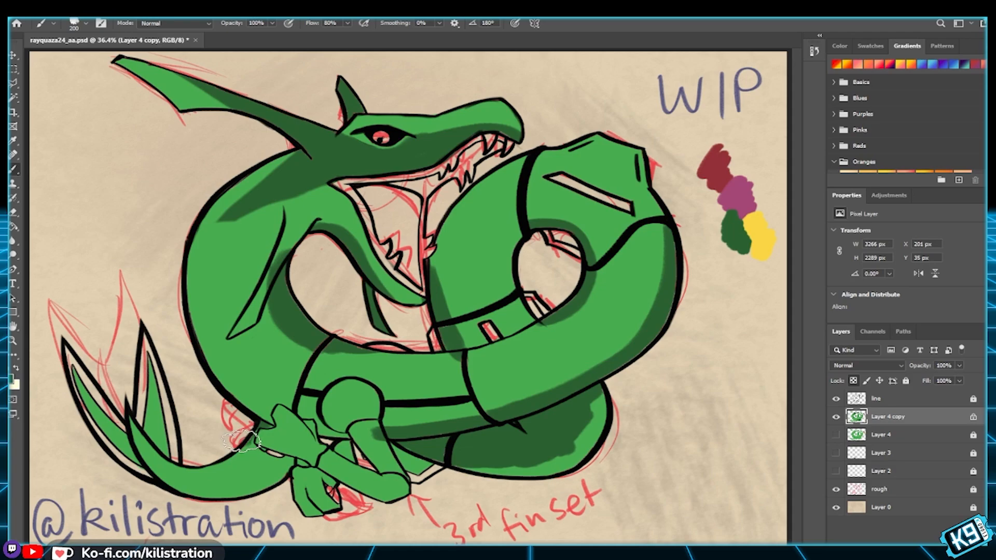
# Step: Shade the tail, arms and claws in dark green, using a 100 px brush for the smaller areas
pyautogui.moveTo(245, 443)
pyautogui.mouseDown()
pyautogui.moveTo(257, 463)
pyautogui.moveTo(245, 443)
pyautogui.moveTo(285, 461)
pyautogui.moveTo(256, 440)
pyautogui.mouseUp()
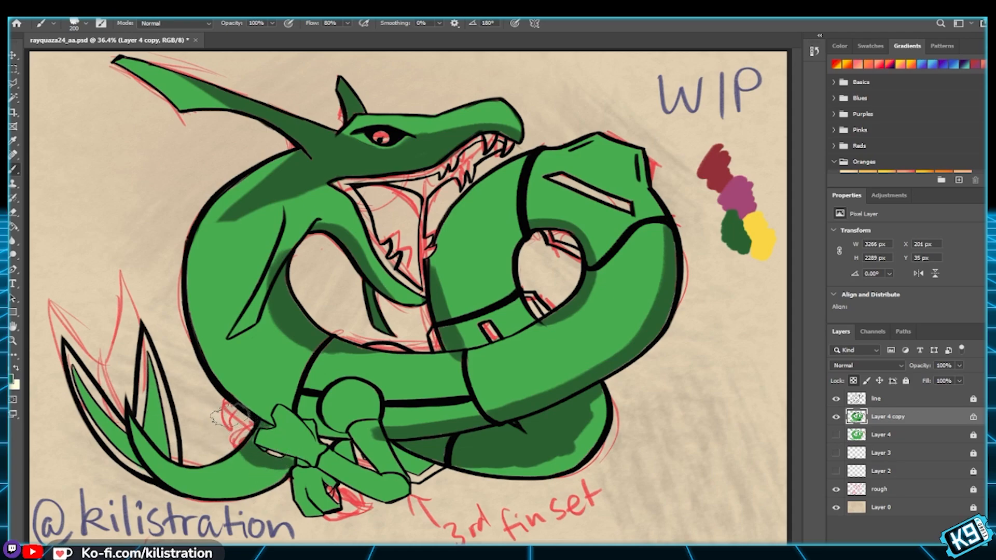
pyautogui.moveTo(260, 441)
pyautogui.mouseDown()
pyautogui.moveTo(280, 447)
pyautogui.moveTo(250, 435)
pyautogui.moveTo(266, 431)
pyautogui.moveTo(304, 459)
pyautogui.moveTo(279, 432)
pyautogui.moveTo(295, 438)
pyautogui.moveTo(283, 422)
pyautogui.moveTo(314, 462)
pyautogui.moveTo(300, 456)
pyautogui.moveTo(305, 475)
pyautogui.moveTo(328, 479)
pyautogui.moveTo(315, 488)
pyautogui.moveTo(307, 476)
pyautogui.moveTo(313, 494)
pyautogui.moveTo(317, 468)
pyautogui.moveTo(346, 467)
pyautogui.moveTo(307, 455)
pyautogui.moveTo(400, 493)
pyautogui.mouseUp()
pyautogui.moveTo(358, 434)
pyautogui.mouseDown()
pyautogui.moveTo(381, 430)
pyautogui.moveTo(356, 430)
pyautogui.moveTo(380, 433)
pyautogui.moveTo(364, 433)
pyautogui.moveTo(369, 447)
pyautogui.moveTo(362, 434)
pyautogui.moveTo(386, 473)
pyautogui.moveTo(399, 455)
pyautogui.moveTo(370, 433)
pyautogui.moveTo(361, 439)
pyautogui.moveTo(405, 446)
pyautogui.moveTo(397, 438)
pyautogui.moveTo(435, 465)
pyautogui.moveTo(389, 443)
pyautogui.moveTo(424, 454)
pyautogui.moveTo(339, 432)
pyautogui.mouseUp()
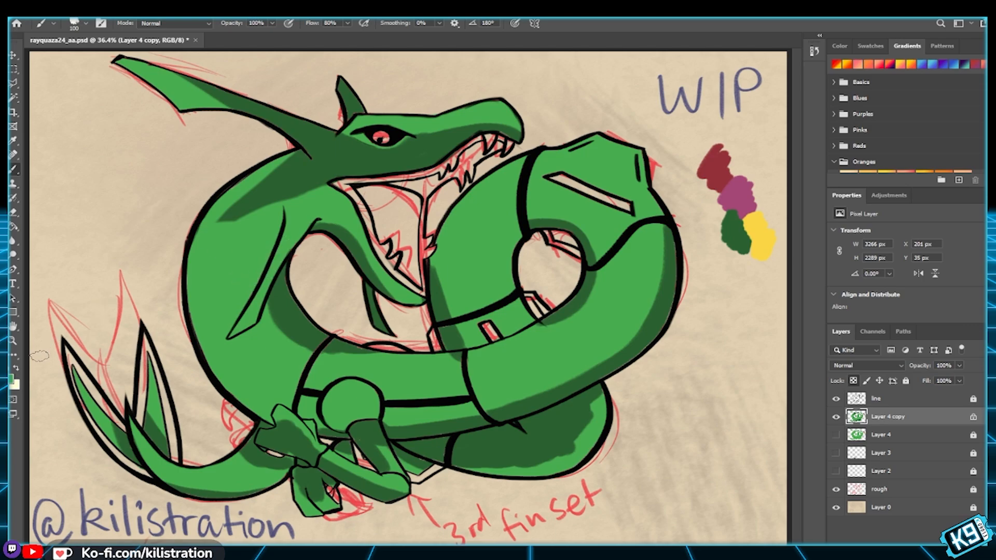
# Step: Lay faint shading over the neck beside the inner curve with a textured 125 px brush at 10% flow
pyautogui.press('i')
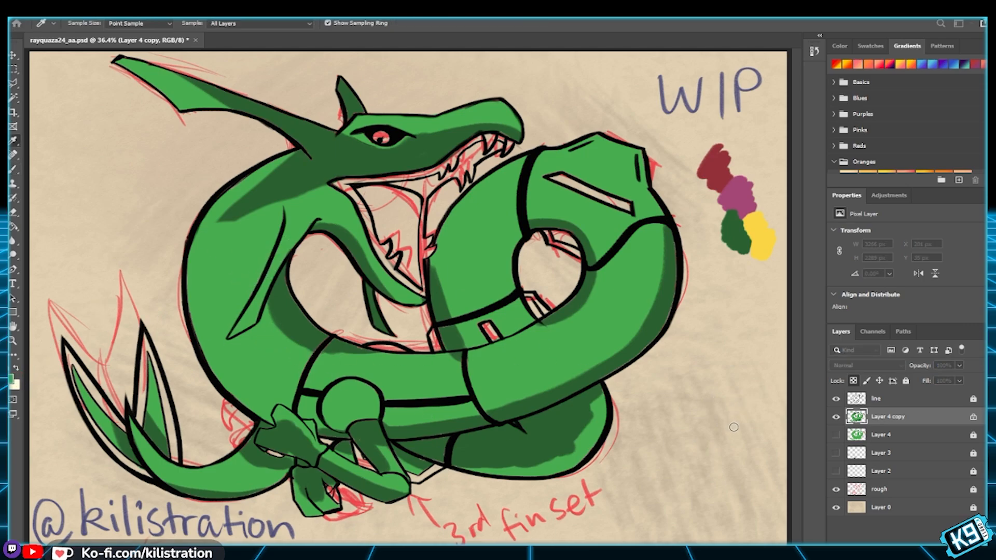
pyautogui.press('b')
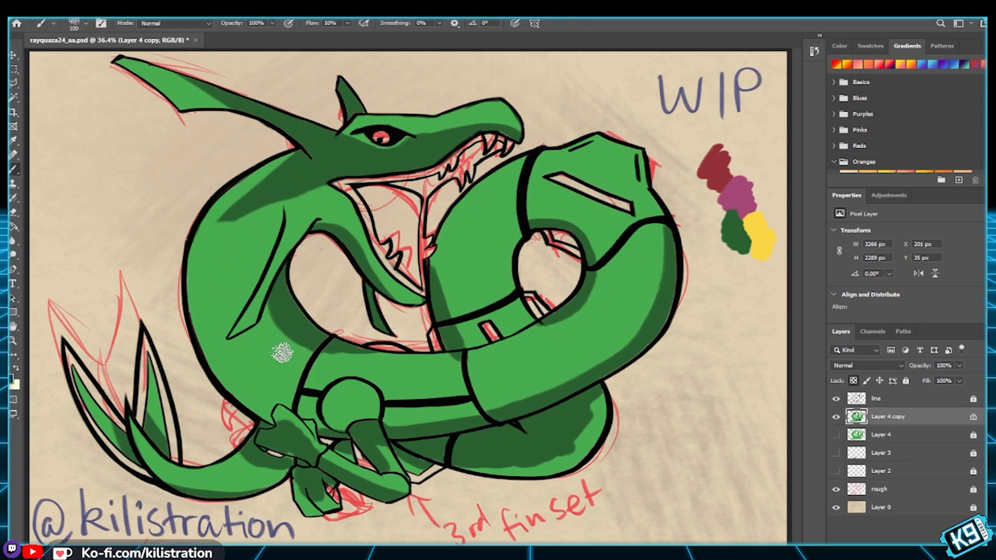
pyautogui.press('i')
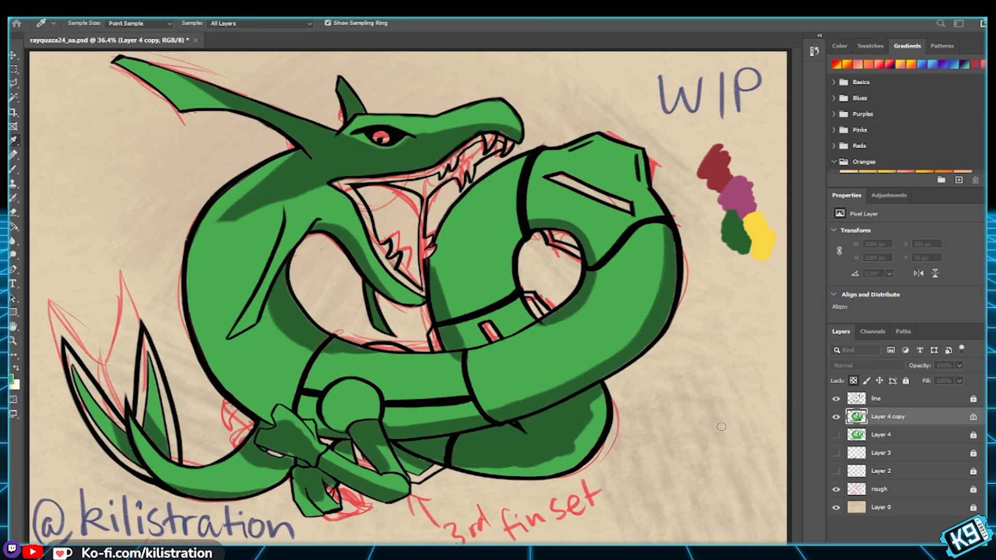
pyautogui.press('b')
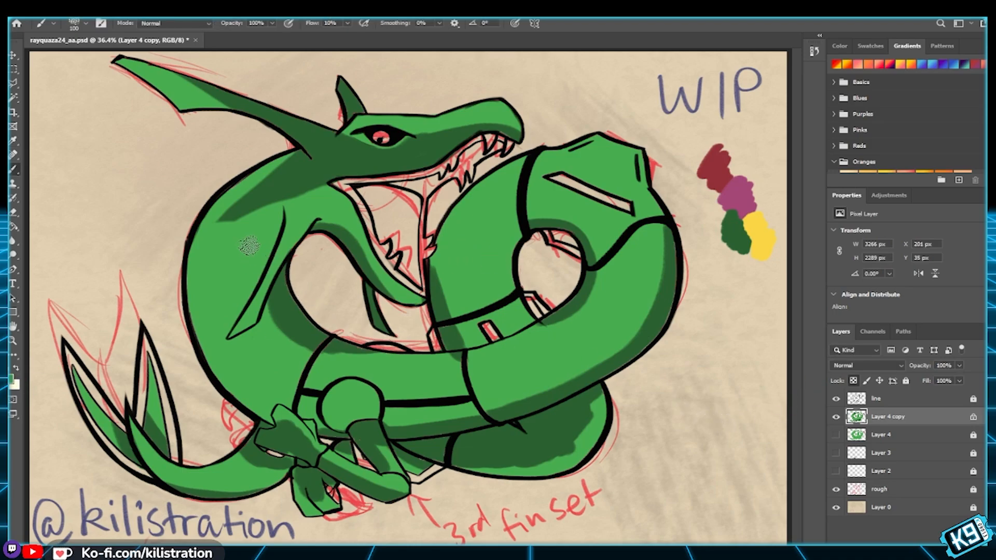
pyautogui.press(']')
pyautogui.press(']')
pyautogui.press(']')
pyautogui.press('[')
pyautogui.press('[')
pyautogui.press('[')
pyautogui.press('[')
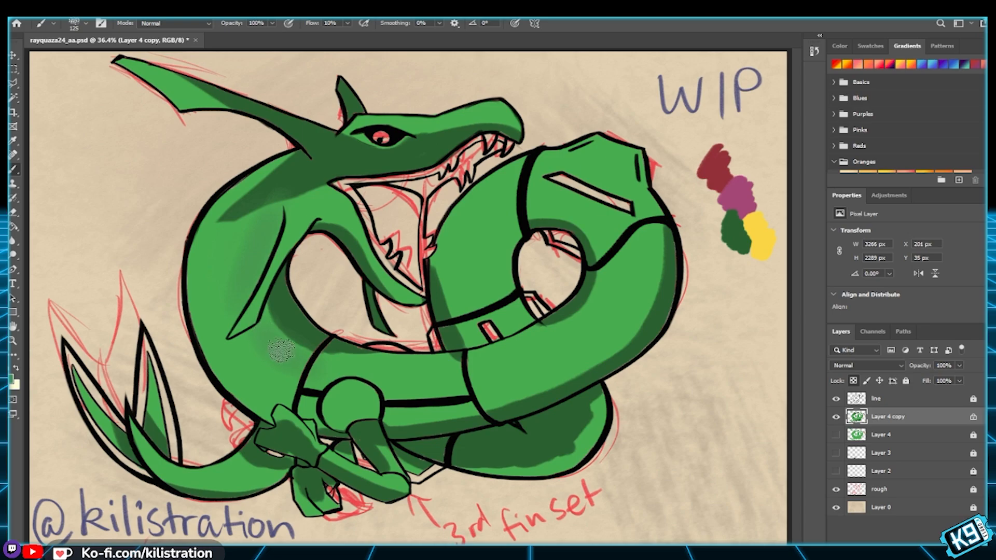
# Step: Build up the soft transition between the upper neck shadow and the inner curve with further low-flow strokes
pyautogui.press('i')
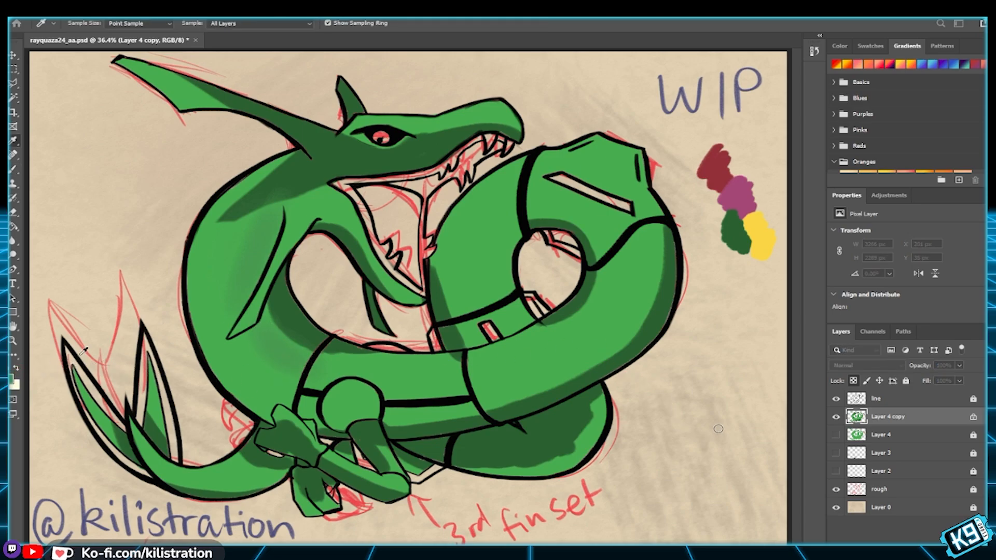
pyautogui.press('b')
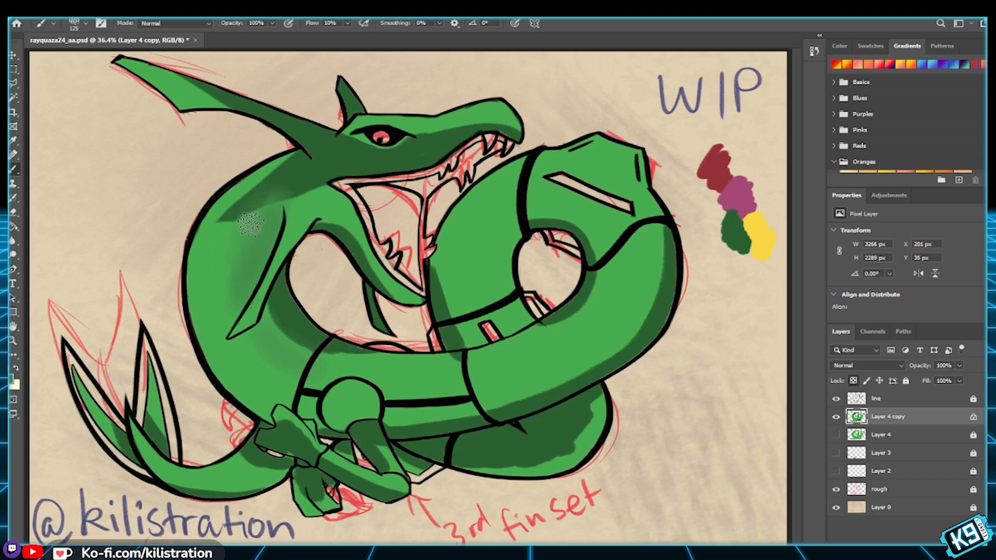
pyautogui.moveTo(236, 280)
pyautogui.mouseDown()
pyautogui.moveTo(240, 302)
pyautogui.moveTo(270, 342)
pyautogui.moveTo(266, 311)
pyautogui.moveTo(269, 332)
pyautogui.moveTo(295, 358)
pyautogui.moveTo(270, 314)
pyautogui.moveTo(330, 363)
pyautogui.moveTo(267, 328)
pyautogui.moveTo(340, 379)
pyautogui.moveTo(304, 381)
pyautogui.moveTo(266, 347)
pyautogui.moveTo(280, 355)
pyautogui.moveTo(298, 343)
pyautogui.mouseUp()
# Step: Blend the dark and base greens across the body coils and tail with the textured brush at 200 px
pyautogui.press(']')
pyautogui.press(']')
pyautogui.press(']')
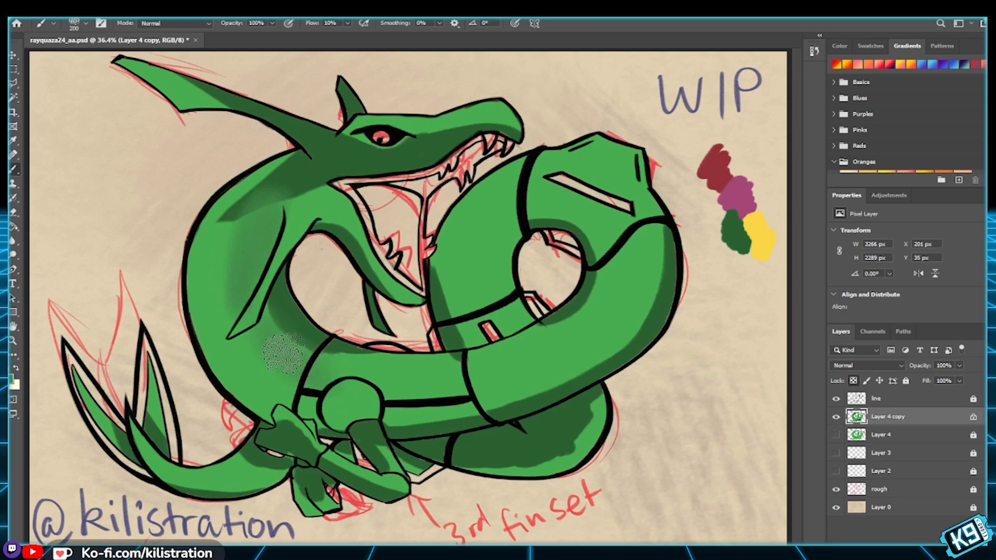
pyautogui.moveTo(326, 379)
pyautogui.mouseDown()
pyautogui.moveTo(391, 370)
pyautogui.moveTo(348, 347)
pyautogui.moveTo(402, 380)
pyautogui.moveTo(339, 369)
pyautogui.moveTo(394, 388)
pyautogui.moveTo(355, 363)
pyautogui.moveTo(401, 396)
pyautogui.moveTo(323, 367)
pyautogui.moveTo(413, 382)
pyautogui.moveTo(375, 384)
pyautogui.moveTo(484, 372)
pyautogui.moveTo(434, 377)
pyautogui.moveTo(418, 332)
pyautogui.moveTo(473, 374)
pyautogui.moveTo(415, 373)
pyautogui.moveTo(532, 351)
pyautogui.moveTo(409, 366)
pyautogui.moveTo(515, 325)
pyautogui.moveTo(569, 325)
pyautogui.moveTo(492, 365)
pyautogui.moveTo(591, 295)
pyautogui.moveTo(504, 356)
pyautogui.moveTo(590, 310)
pyautogui.moveTo(496, 361)
pyautogui.moveTo(378, 359)
pyautogui.moveTo(533, 341)
pyautogui.moveTo(462, 366)
pyautogui.moveTo(565, 314)
pyautogui.moveTo(606, 240)
pyautogui.moveTo(601, 313)
pyautogui.moveTo(601, 223)
pyautogui.moveTo(609, 267)
pyautogui.moveTo(596, 318)
pyautogui.moveTo(523, 97)
pyautogui.moveTo(614, 260)
pyautogui.moveTo(599, 242)
pyautogui.moveTo(577, 323)
pyautogui.moveTo(592, 214)
pyautogui.moveTo(558, 204)
pyautogui.moveTo(589, 226)
pyautogui.moveTo(563, 200)
pyautogui.moveTo(607, 219)
pyautogui.moveTo(523, 202)
pyautogui.moveTo(619, 249)
pyautogui.moveTo(518, 205)
pyautogui.moveTo(615, 265)
pyautogui.moveTo(519, 195)
pyautogui.moveTo(626, 277)
pyautogui.moveTo(515, 203)
pyautogui.moveTo(613, 282)
pyautogui.moveTo(527, 192)
pyautogui.moveTo(593, 303)
pyautogui.moveTo(507, 304)
pyautogui.moveTo(521, 247)
pyautogui.moveTo(500, 249)
pyautogui.moveTo(519, 209)
pyautogui.moveTo(540, 215)
pyautogui.moveTo(493, 265)
pyautogui.moveTo(493, 250)
pyautogui.moveTo(577, 237)
pyautogui.moveTo(596, 274)
pyautogui.moveTo(607, 251)
pyautogui.moveTo(586, 324)
pyautogui.mouseUp()
pyautogui.moveTo(520, 195)
pyautogui.mouseDown()
pyautogui.moveTo(321, 293)
pyautogui.moveTo(320, 372)
pyautogui.moveTo(219, 286)
pyautogui.moveTo(304, 393)
pyautogui.moveTo(313, 378)
pyautogui.moveTo(253, 343)
pyautogui.moveTo(302, 393)
pyautogui.moveTo(242, 343)
pyautogui.moveTo(259, 300)
pyautogui.moveTo(214, 297)
pyautogui.moveTo(246, 206)
pyautogui.moveTo(232, 297)
pyautogui.moveTo(261, 197)
pyautogui.moveTo(223, 225)
pyautogui.moveTo(278, 168)
pyautogui.moveTo(258, 282)
pyautogui.moveTo(272, 286)
pyautogui.moveTo(312, 394)
pyautogui.moveTo(210, 332)
pyautogui.moveTo(239, 385)
pyautogui.moveTo(265, 403)
pyautogui.moveTo(253, 393)
pyautogui.moveTo(353, 280)
pyautogui.moveTo(424, 371)
pyautogui.moveTo(489, 347)
pyautogui.moveTo(507, 363)
pyautogui.moveTo(592, 304)
pyautogui.moveTo(604, 422)
pyautogui.moveTo(584, 407)
pyautogui.moveTo(568, 448)
pyautogui.moveTo(578, 441)
pyautogui.moveTo(544, 474)
pyautogui.moveTo(603, 396)
pyautogui.moveTo(522, 459)
pyautogui.moveTo(597, 410)
pyautogui.moveTo(510, 457)
pyautogui.moveTo(583, 415)
pyautogui.moveTo(486, 456)
pyautogui.moveTo(518, 460)
pyautogui.moveTo(451, 454)
pyautogui.moveTo(578, 457)
pyautogui.moveTo(609, 423)
pyautogui.moveTo(579, 448)
pyautogui.moveTo(425, 449)
pyautogui.moveTo(472, 456)
pyautogui.moveTo(506, 458)
pyautogui.moveTo(357, 401)
pyautogui.moveTo(458, 459)
pyautogui.moveTo(344, 419)
pyautogui.moveTo(268, 474)
pyautogui.mouseUp()
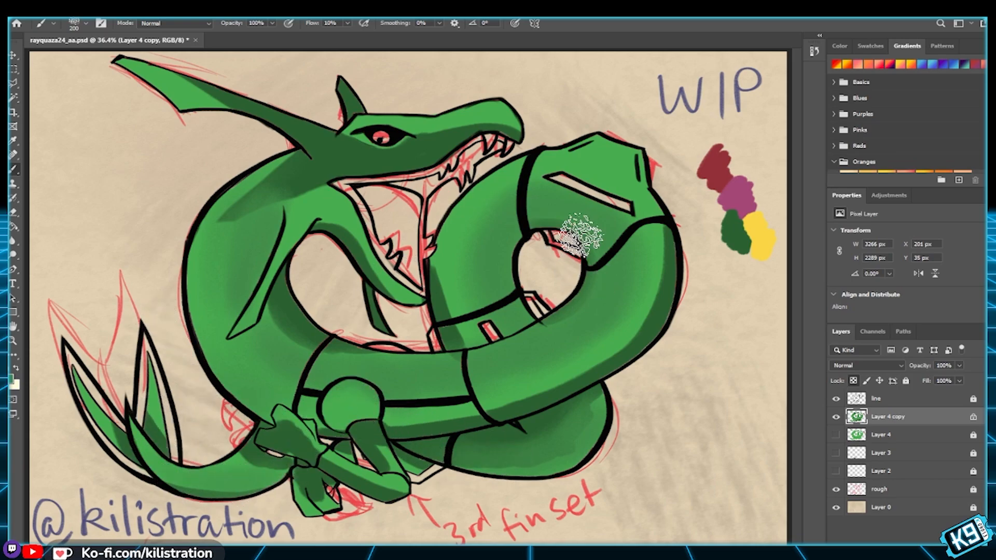
# Step: Smooth the shading on the upper coil behind the snout and along the top of the neck
pyautogui.moveTo(502, 210)
pyautogui.mouseDown()
pyautogui.moveTo(525, 197)
pyautogui.moveTo(489, 192)
pyautogui.mouseUp()
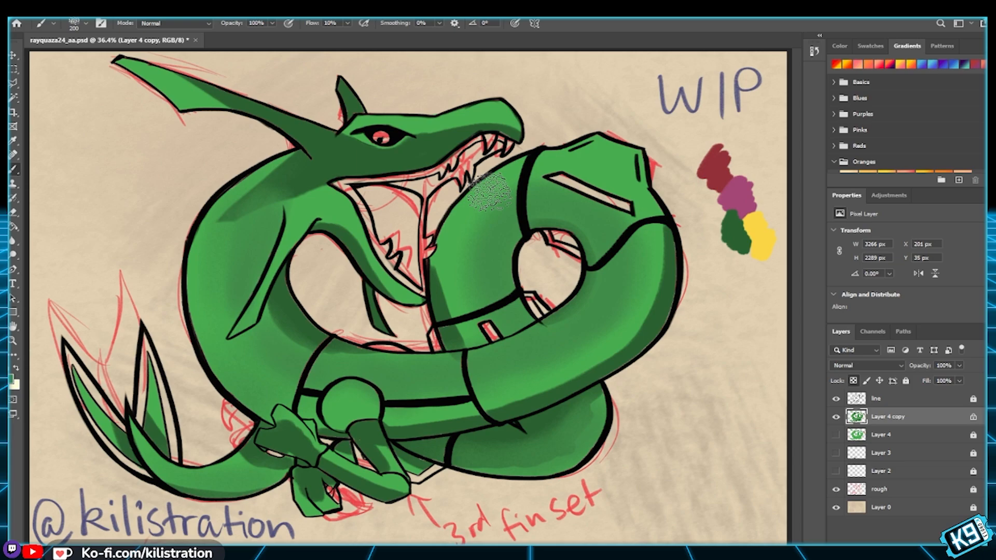
pyautogui.moveTo(489, 191)
pyautogui.mouseDown()
pyautogui.moveTo(547, 209)
pyautogui.moveTo(531, 201)
pyautogui.moveTo(518, 116)
pyautogui.moveTo(512, 137)
pyautogui.mouseUp()
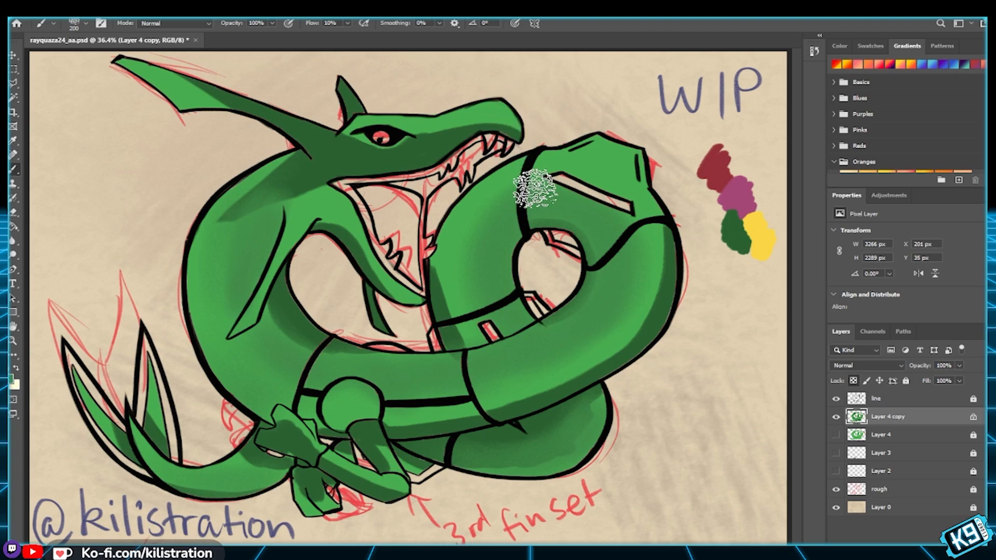
pyautogui.moveTo(294, 151)
pyautogui.mouseDown()
pyautogui.moveTo(206, 50)
pyautogui.moveTo(178, 121)
pyautogui.moveTo(161, 59)
pyautogui.moveTo(213, 112)
pyautogui.moveTo(198, 107)
pyautogui.moveTo(218, 109)
pyautogui.moveTo(186, 72)
pyautogui.moveTo(228, 114)
pyautogui.moveTo(224, 126)
pyautogui.moveTo(244, 137)
pyautogui.moveTo(246, 130)
pyautogui.moveTo(195, 84)
pyautogui.moveTo(224, 131)
pyautogui.moveTo(225, 106)
pyautogui.moveTo(162, 58)
pyautogui.moveTo(244, 132)
pyautogui.moveTo(296, 141)
pyautogui.mouseUp()
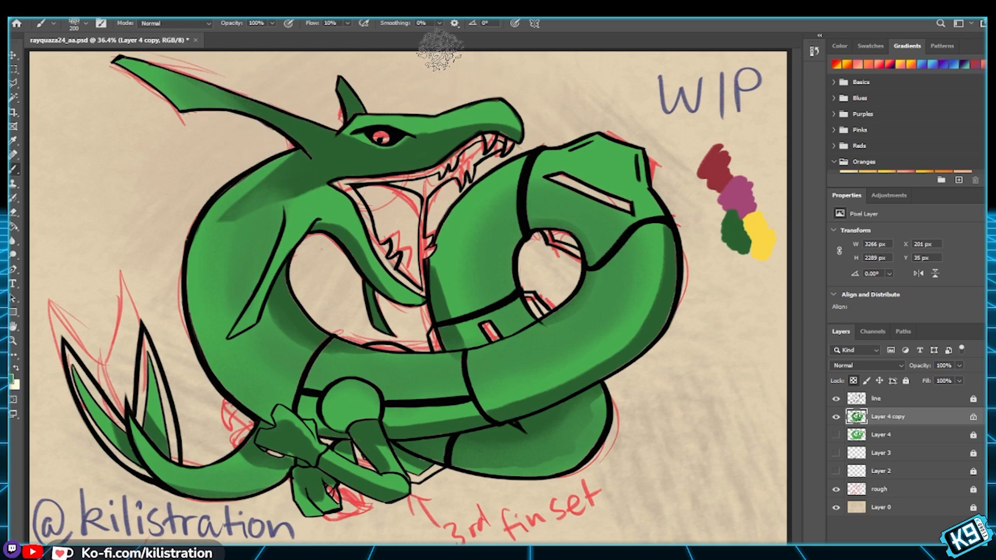
# Step: Blend the shadow edges around the brow, face and snout with the textured brush at 70 px
pyautogui.press('[')
pyautogui.press('[')
pyautogui.press('[')
pyautogui.press('[')
pyautogui.press('[')
pyautogui.moveTo(370, 120); pyautogui.dragTo(352, 120)
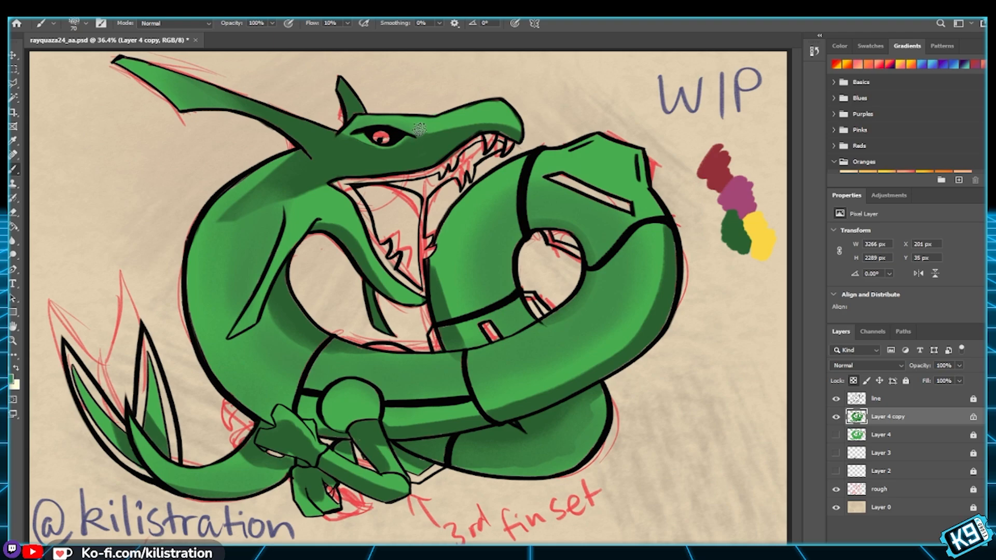
pyautogui.moveTo(355, 139)
pyautogui.mouseDown()
pyautogui.moveTo(398, 144)
pyautogui.moveTo(426, 128)
pyautogui.moveTo(355, 130)
pyautogui.moveTo(386, 144)
pyautogui.moveTo(368, 144)
pyautogui.moveTo(479, 110)
pyautogui.moveTo(412, 133)
pyautogui.moveTo(496, 121)
pyautogui.moveTo(473, 125)
pyautogui.moveTo(506, 133)
pyautogui.moveTo(458, 132)
pyautogui.moveTo(534, 138)
pyautogui.moveTo(507, 125)
pyautogui.moveTo(437, 131)
pyautogui.moveTo(508, 126)
pyautogui.moveTo(529, 136)
pyautogui.mouseUp()
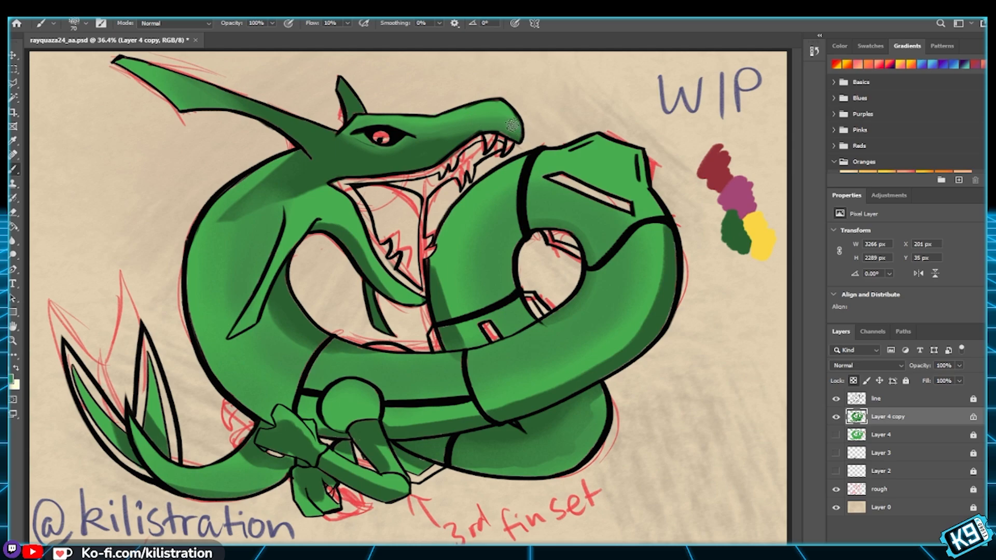
# Step: Blend the upper neck shadow down the back with the textured brush at 150 px, using dark green sampled from the cheek
pyautogui.press(']')
pyautogui.press(']')
pyautogui.press(']')
pyautogui.press(']')
pyautogui.press(']')
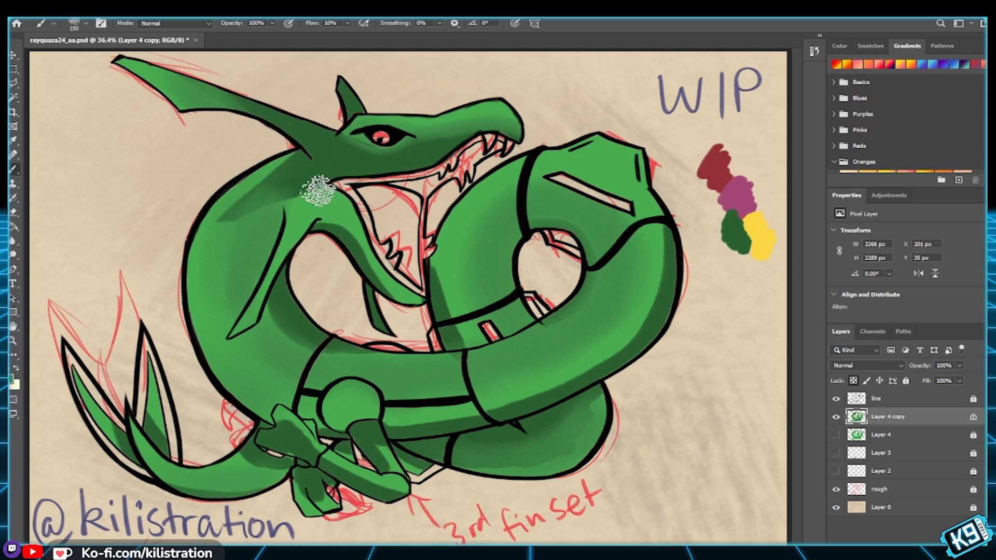
pyautogui.moveTo(284, 205)
pyautogui.mouseDown()
pyautogui.moveTo(256, 211)
pyautogui.moveTo(306, 192)
pyautogui.moveTo(230, 240)
pyautogui.moveTo(320, 186)
pyautogui.moveTo(236, 243)
pyautogui.moveTo(234, 256)
pyautogui.moveTo(264, 154)
pyautogui.moveTo(279, 145)
pyautogui.moveTo(211, 225)
pyautogui.moveTo(294, 153)
pyautogui.moveTo(221, 230)
pyautogui.moveTo(310, 180)
pyautogui.moveTo(269, 194)
pyautogui.mouseUp()
pyautogui.keyDown('alt'); pyautogui.click(334, 157); pyautogui.keyUp('alt')
pyautogui.moveTo(337, 162)
pyautogui.mouseDown()
pyautogui.moveTo(227, 223)
pyautogui.moveTo(336, 161)
pyautogui.moveTo(254, 197)
pyautogui.moveTo(232, 221)
pyautogui.mouseUp()
pyautogui.moveTo(318, 150); pyautogui.dragTo(203, 239)
pyautogui.moveTo(263, 194); pyautogui.dragTo(190, 259)
pyautogui.moveTo(279, 176)
pyautogui.mouseDown()
pyautogui.moveTo(202, 238)
pyautogui.moveTo(302, 172)
pyautogui.moveTo(204, 238)
pyautogui.mouseUp()
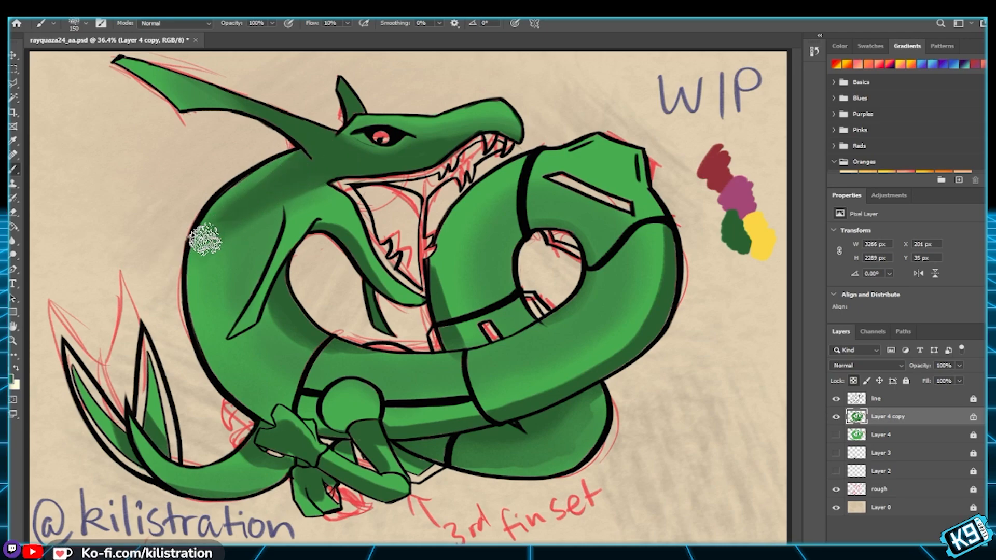
# Step: Blend the shadow across the throat and beneath the jaw with the textured brush at 150 px, using green sampled from the neck
pyautogui.keyDown('alt'); pyautogui.click(315, 195); pyautogui.keyUp('alt')
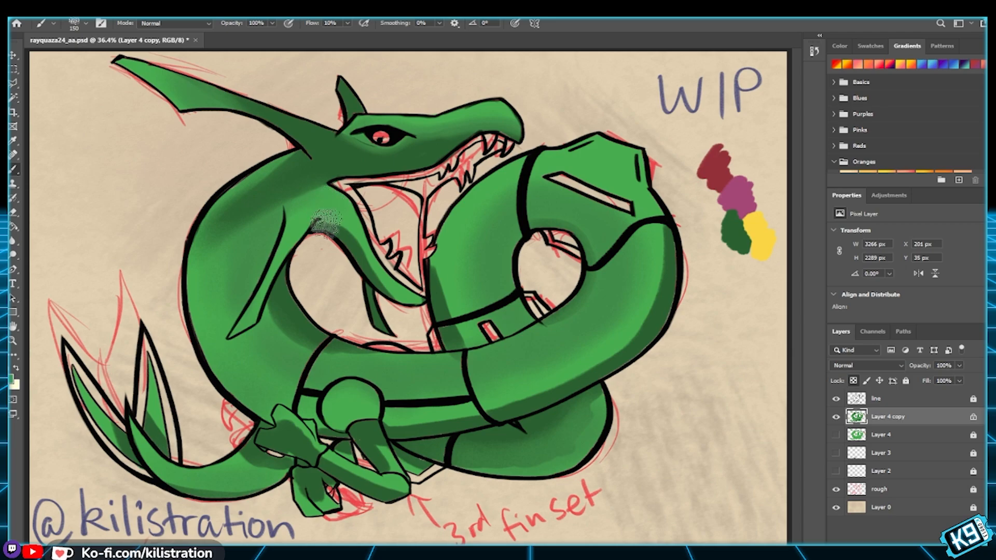
pyautogui.moveTo(309, 205)
pyautogui.mouseDown()
pyautogui.moveTo(296, 229)
pyautogui.moveTo(374, 216)
pyautogui.moveTo(314, 208)
pyautogui.moveTo(337, 206)
pyautogui.moveTo(336, 233)
pyautogui.moveTo(362, 228)
pyautogui.moveTo(325, 199)
pyautogui.moveTo(328, 208)
pyautogui.moveTo(360, 196)
pyautogui.mouseUp()
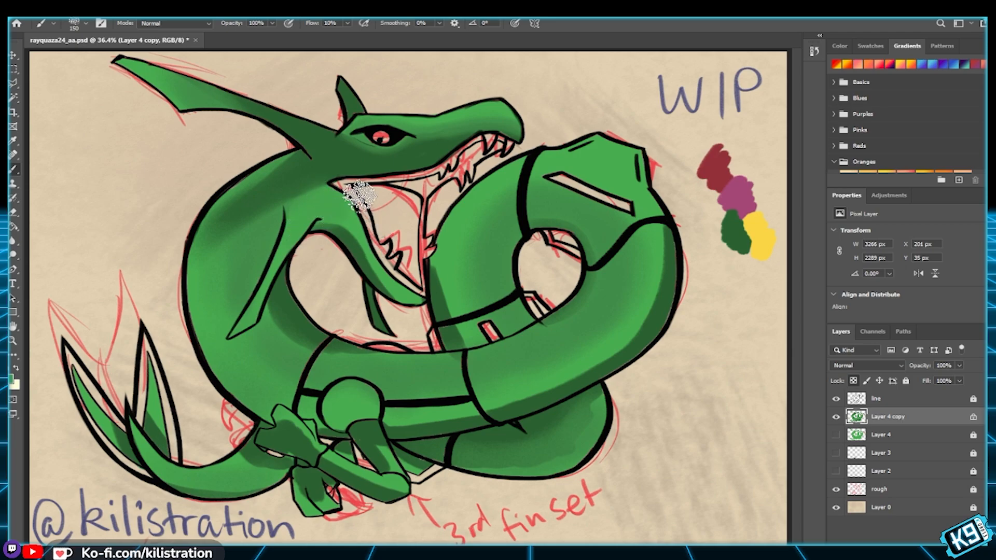
pyautogui.moveTo(359, 195)
pyautogui.mouseDown()
pyautogui.moveTo(296, 272)
pyautogui.moveTo(264, 211)
pyautogui.moveTo(329, 374)
pyautogui.moveTo(314, 359)
pyautogui.mouseUp()
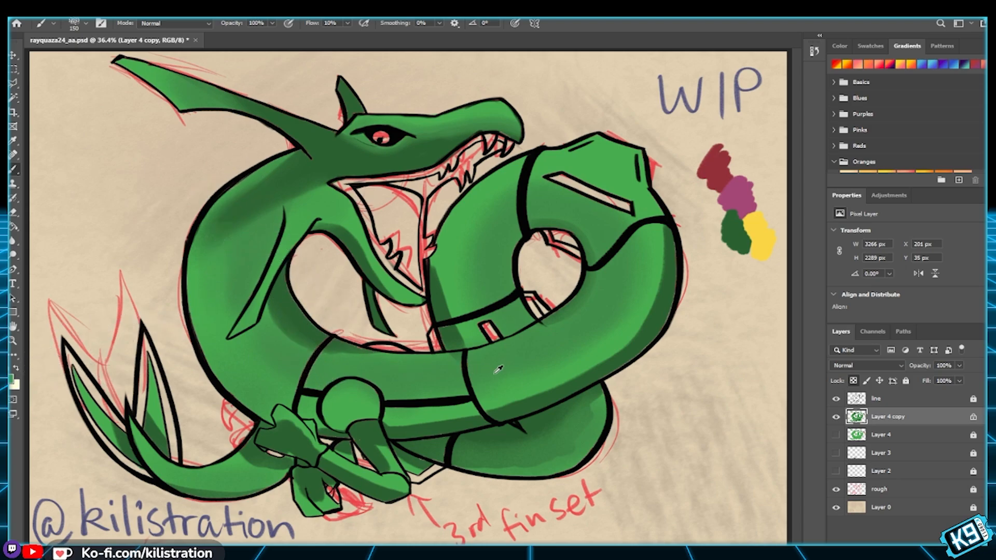
pyautogui.press('i')
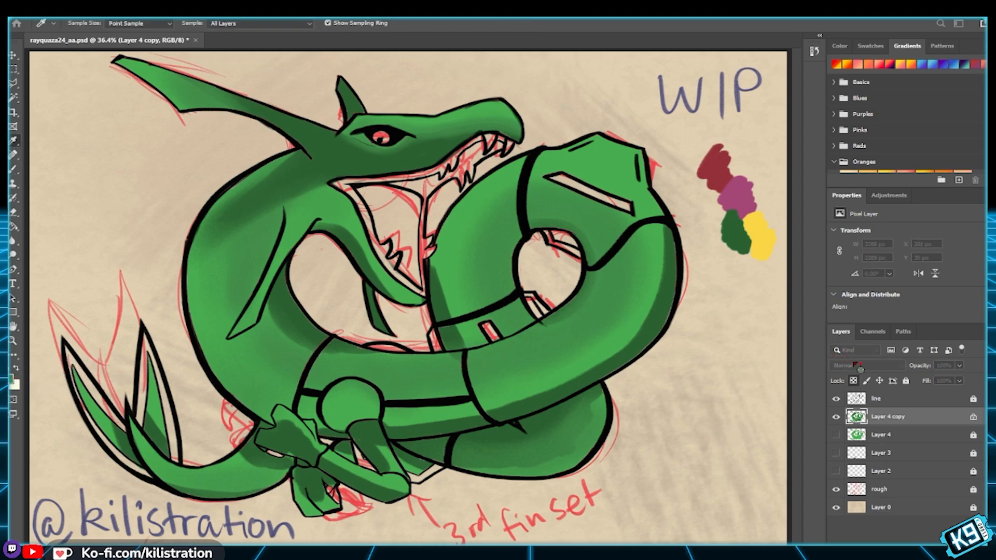
pyautogui.press('b')
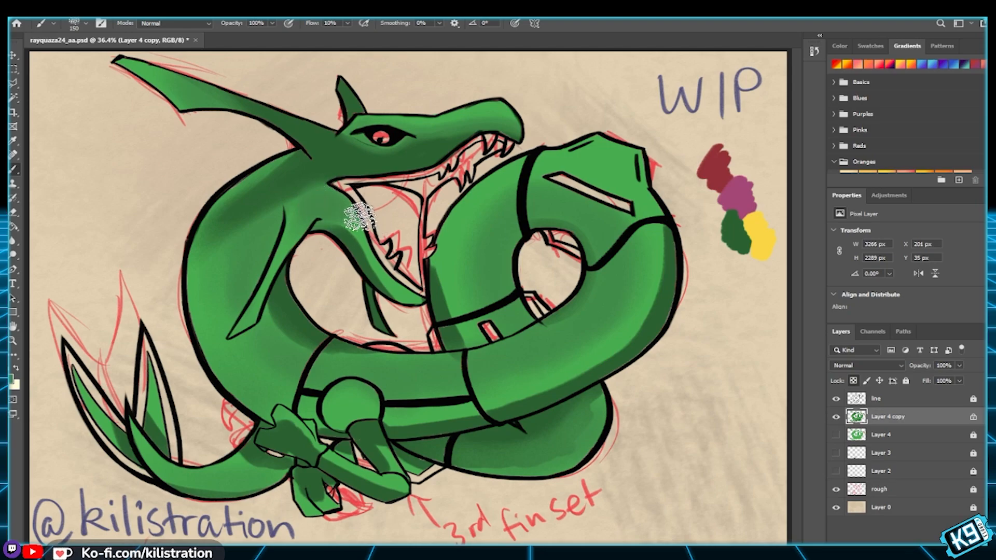
# Step: Touch up the shading on the jaw and arm with the textured brush at 90 px, and restore the brush to 150 px
pyautogui.press('[')
pyautogui.press('[')
pyautogui.press('[')
pyautogui.press('[')
pyautogui.press('[')
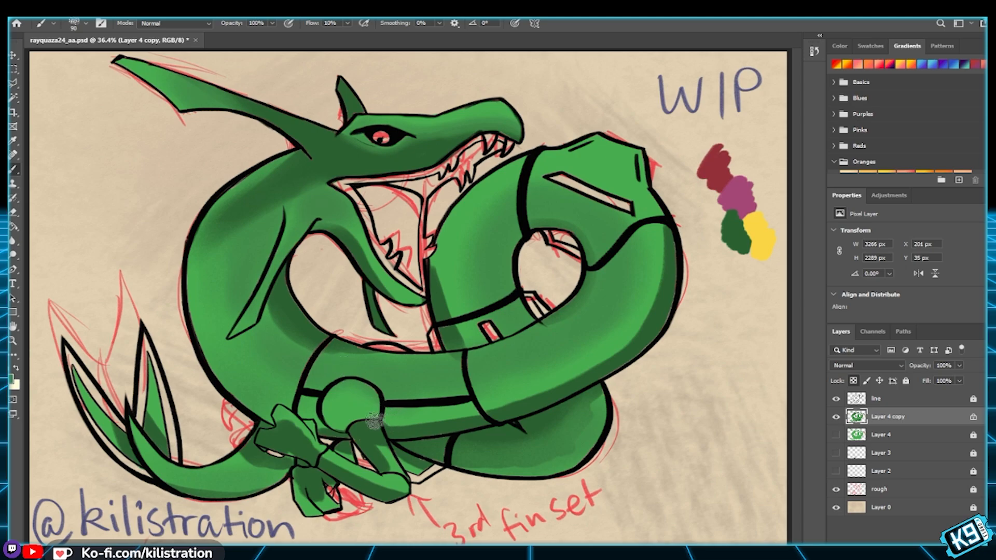
pyautogui.press(']')
pyautogui.press(']')
pyautogui.press(']')
pyautogui.press(']')
pyautogui.press(']')
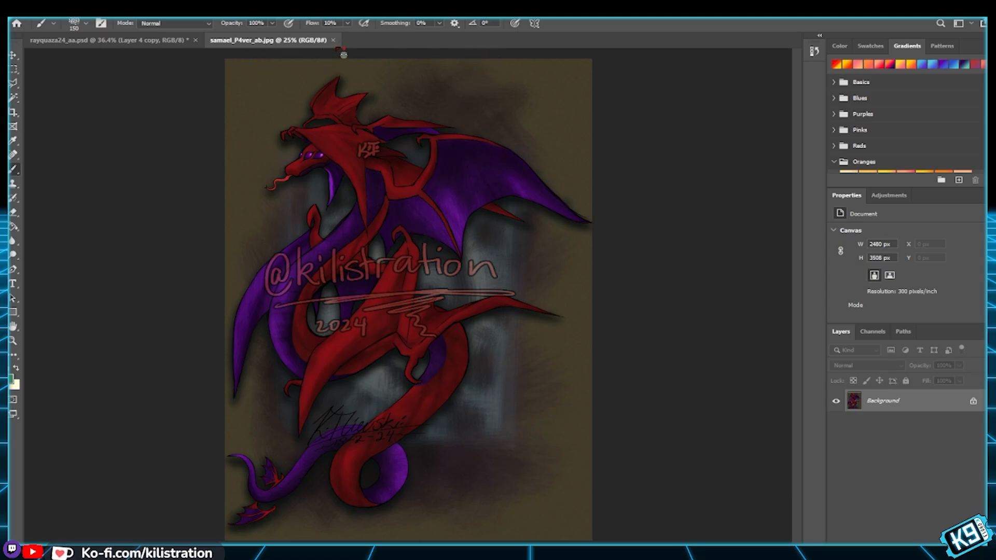
# Step: Close the samael_P4ver_ab.jpg reference image and hide the rough sketch layer in the Rayquaza document
pyautogui.click(333, 40)
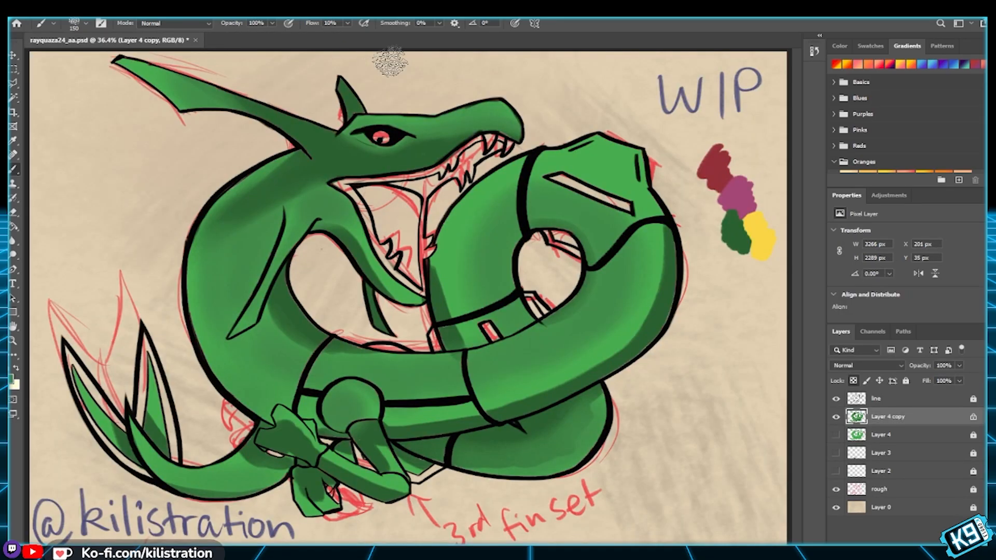
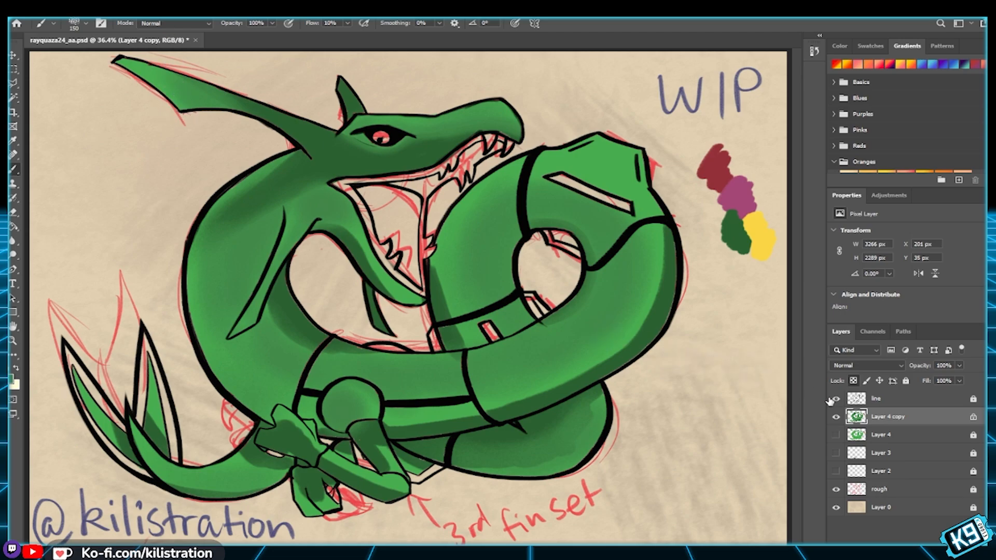
pyautogui.click(835, 490)
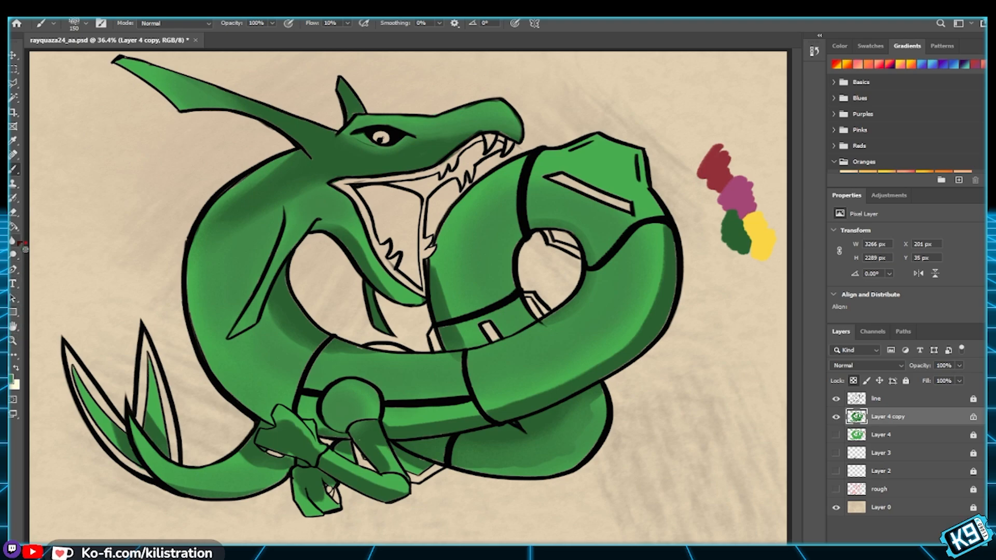
pyautogui.click(15, 255)
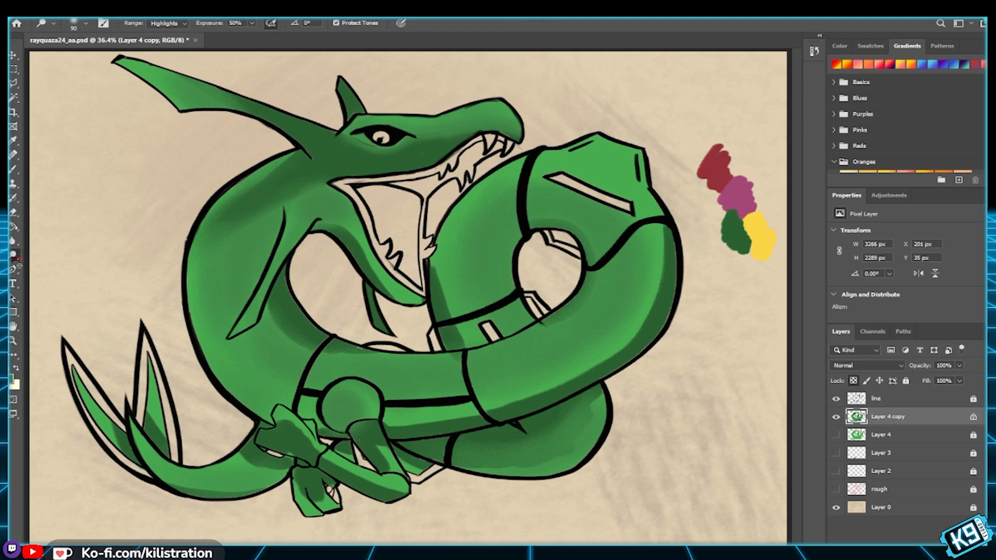
pyautogui.click(14, 240)
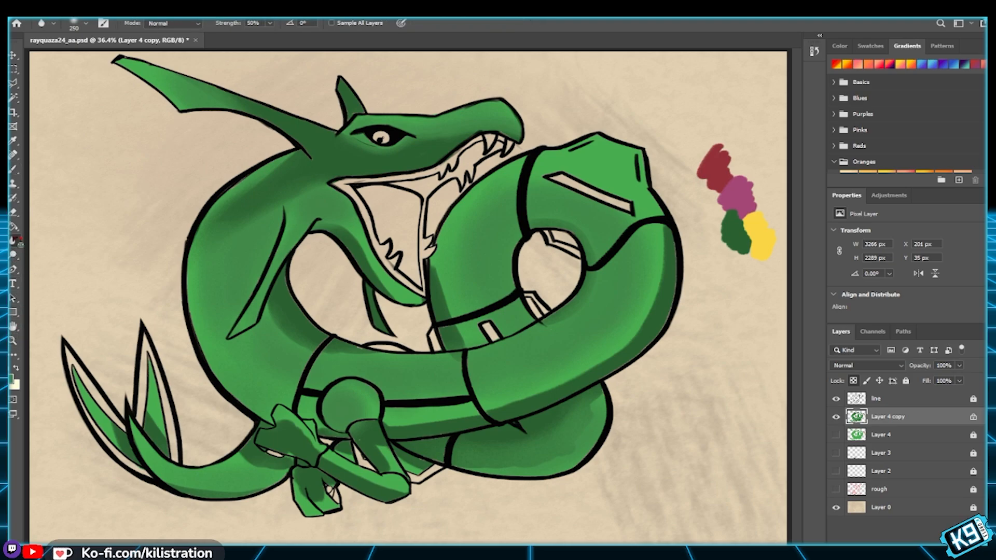
pyautogui.click(44, 262)
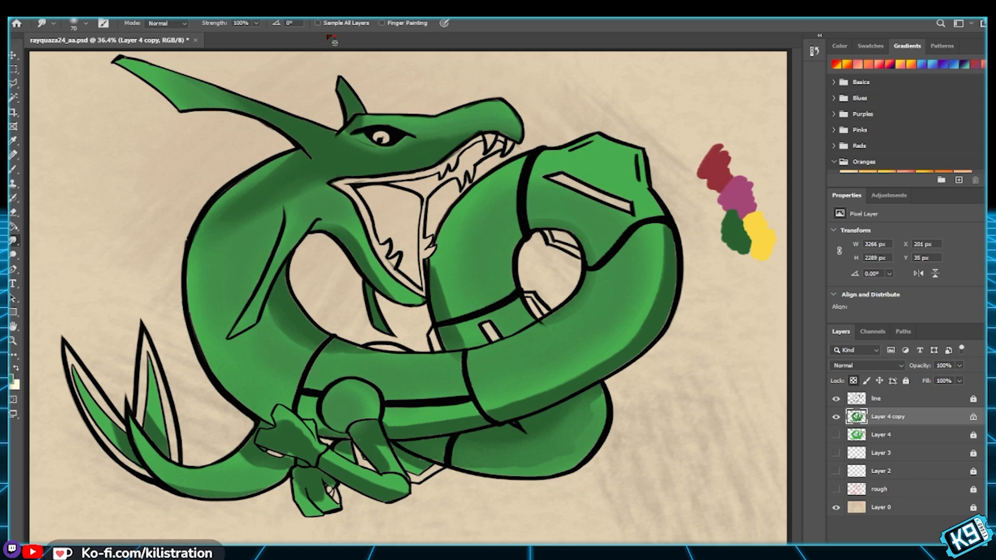
pyautogui.click(836, 418)
pyautogui.click(836, 417)
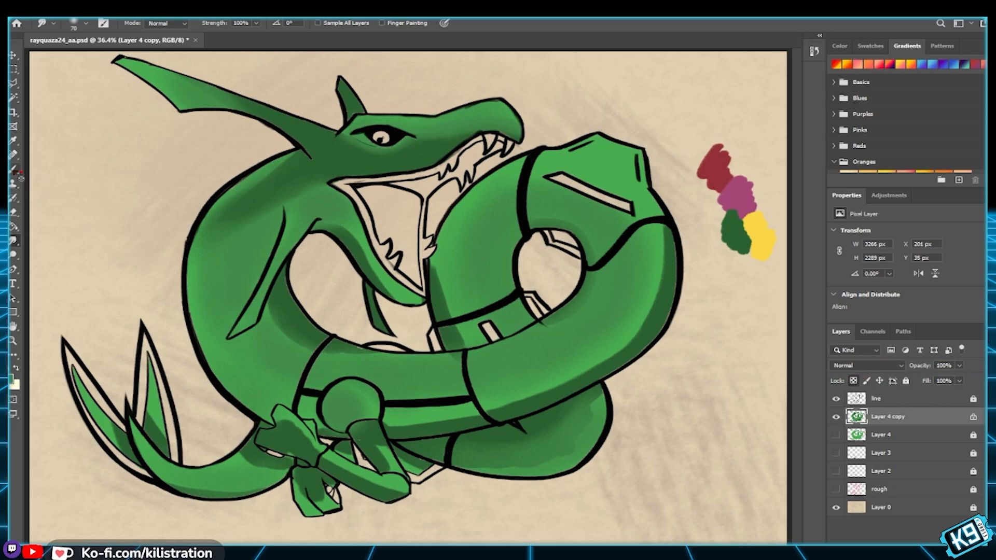
pyautogui.click(13, 168)
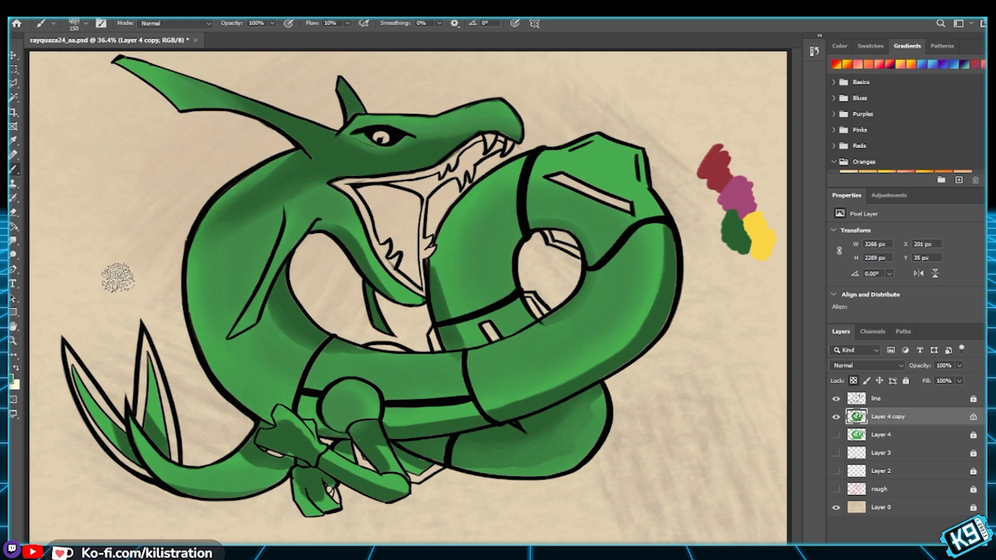
# Step: Paint two long curled red whisker strokes and a short central stroke on a new layer above Layer 4 copy, at 150 px and 50% flow
pyautogui.hotkey('ctrl', 'shift', 'alt', 'n')
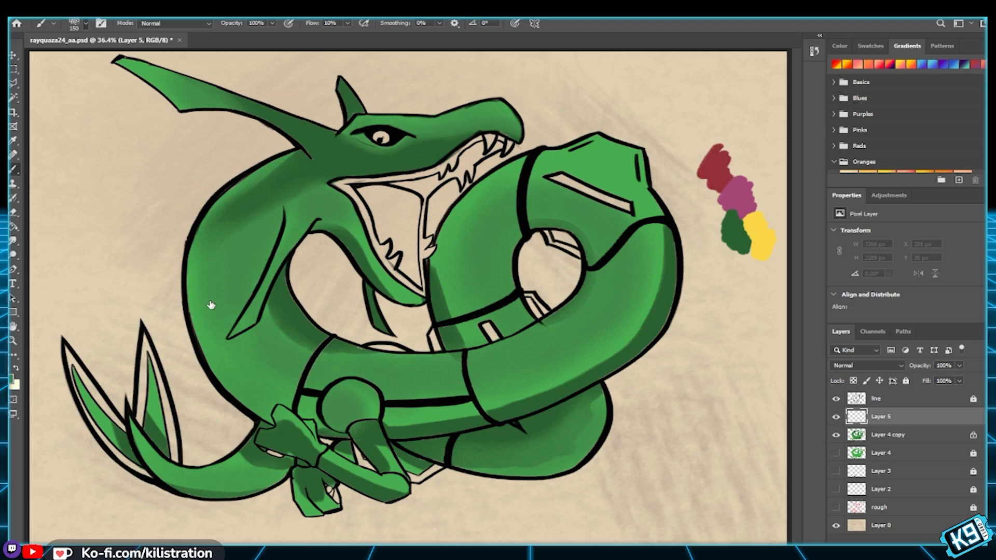
pyautogui.click(238, 291)
pyautogui.press(']')
pyautogui.press(']')
pyautogui.press(']')
pyautogui.press(']')
pyautogui.press(']')
pyautogui.press('[')
pyautogui.press('[')
pyautogui.press('[')
pyautogui.press('[')
pyautogui.moveTo(471, 122)
pyautogui.mouseDown()
pyautogui.moveTo(433, 151)
pyautogui.moveTo(397, 282)
pyautogui.moveTo(335, 348)
pyautogui.moveTo(252, 337)
pyautogui.moveTo(280, 295)
pyautogui.moveTo(258, 292)
pyautogui.mouseUp()
pyautogui.moveTo(497, 133)
pyautogui.mouseDown()
pyautogui.moveTo(517, 220)
pyautogui.moveTo(501, 311)
pyautogui.moveTo(541, 349)
pyautogui.moveTo(580, 324)
pyautogui.moveTo(551, 309)
pyautogui.mouseUp()
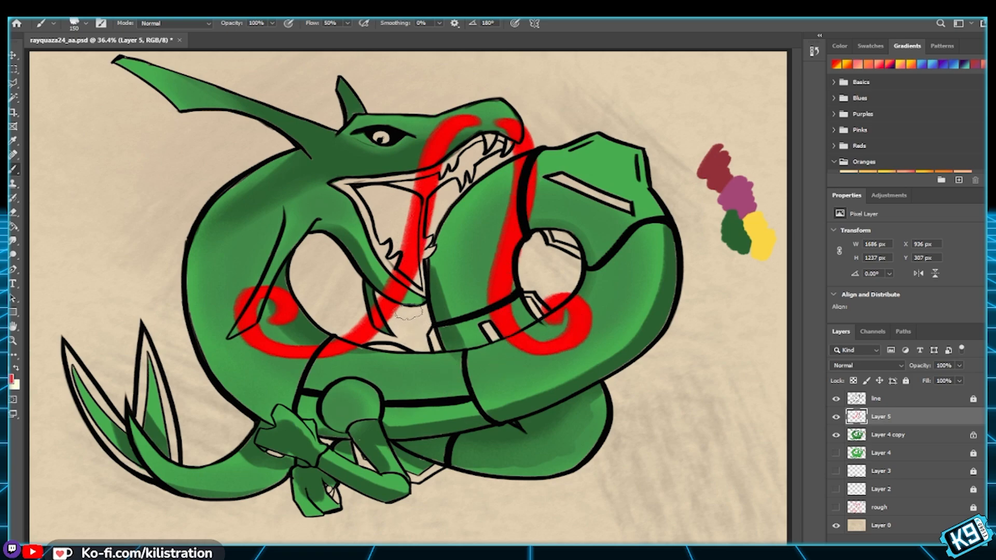
pyautogui.moveTo(411, 310); pyautogui.dragTo(421, 382)
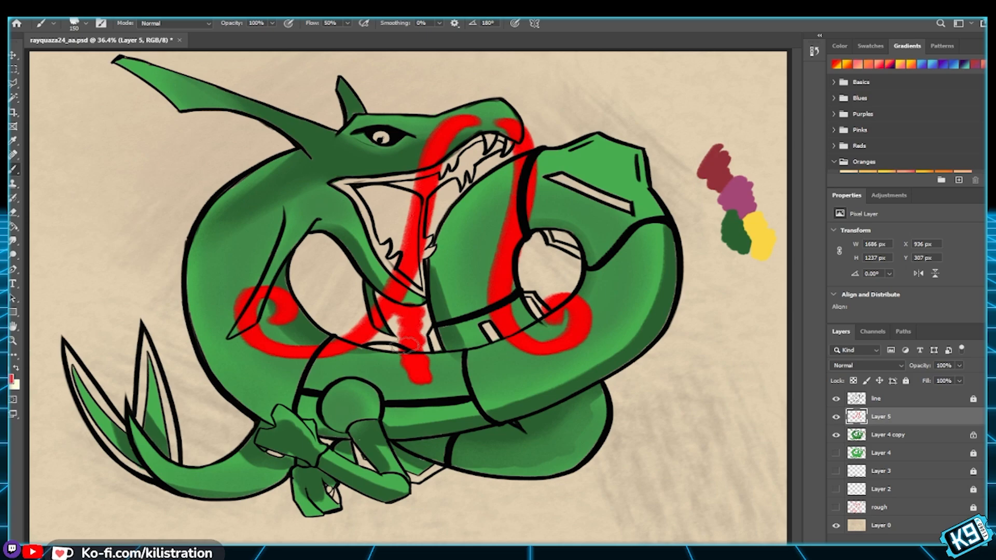
pyautogui.moveTo(415, 310)
pyautogui.mouseDown()
pyautogui.moveTo(425, 330)
pyautogui.moveTo(417, 441)
pyautogui.moveTo(424, 411)
pyautogui.mouseUp()
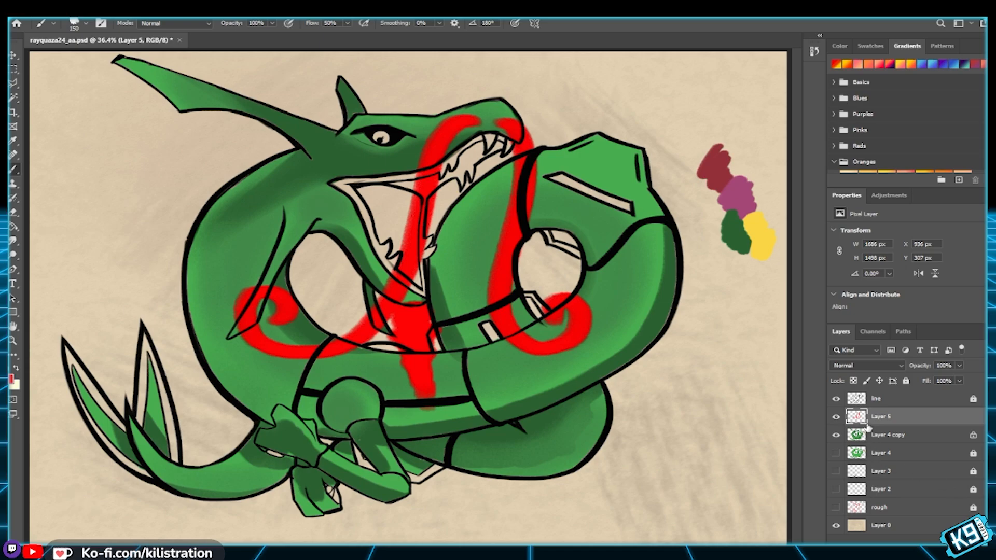
# Step: Add a drop shadow to the red stroke layer and move it above the line layer
pyautogui.press('h')
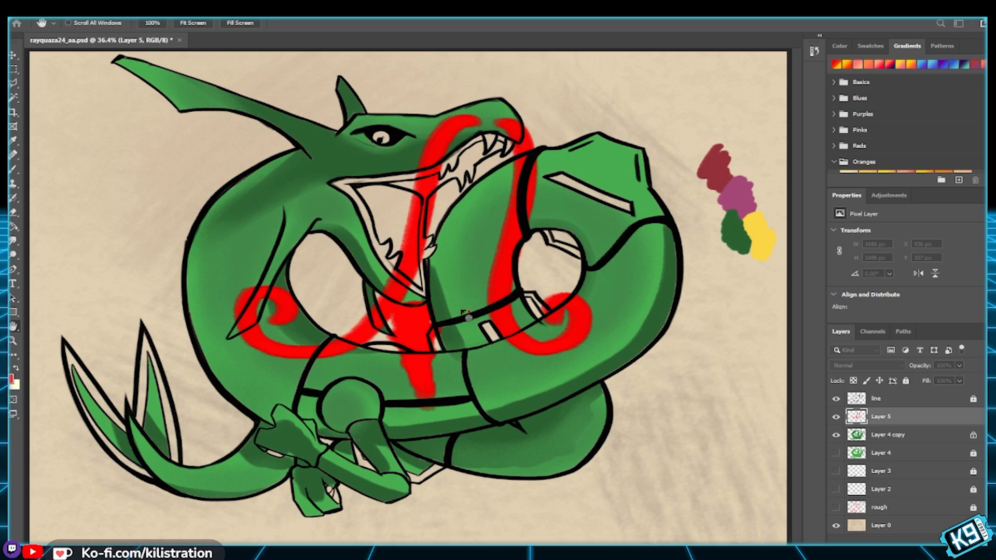
pyautogui.hotkey('ctrl', 'shift', 'z')
pyautogui.press('b')
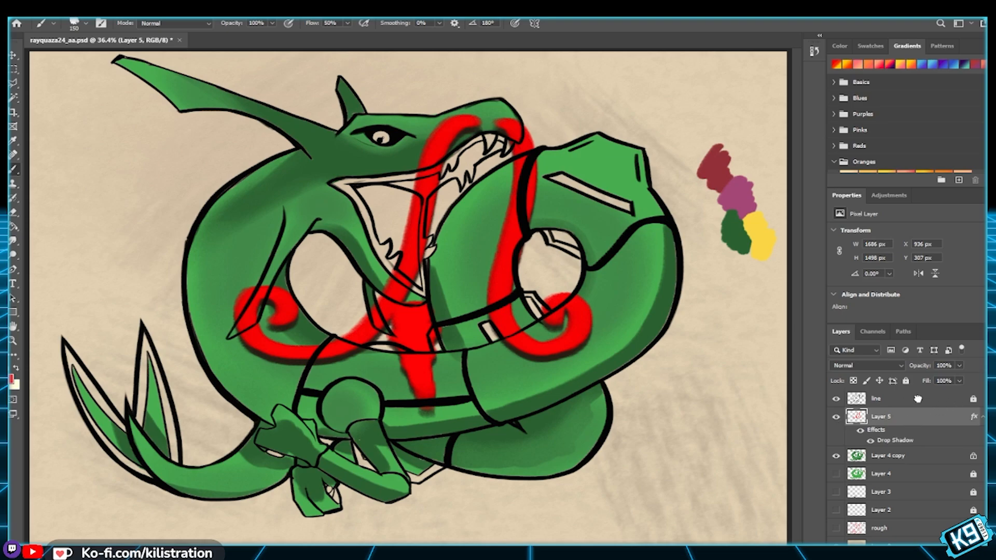
pyautogui.hotkey('ctrl', ']')
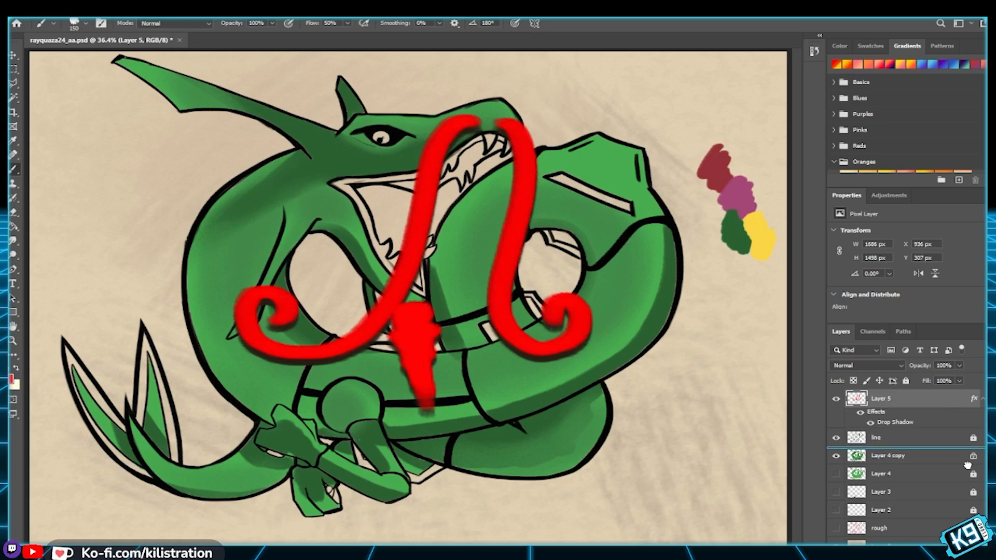
# Step: Delete the red stroke layer and make Layer 4 copy the active layer
pyautogui.press('Delete')
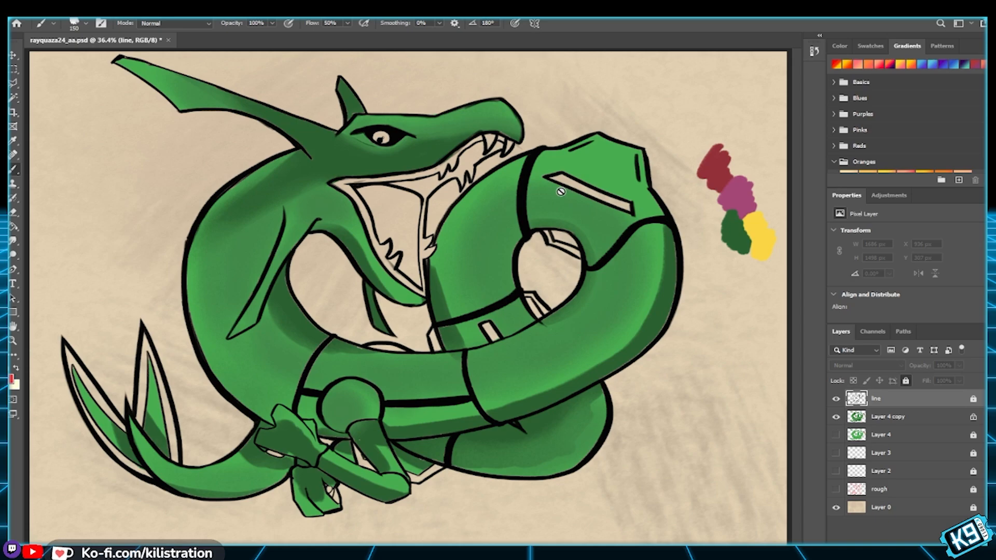
pyautogui.click(912, 417)
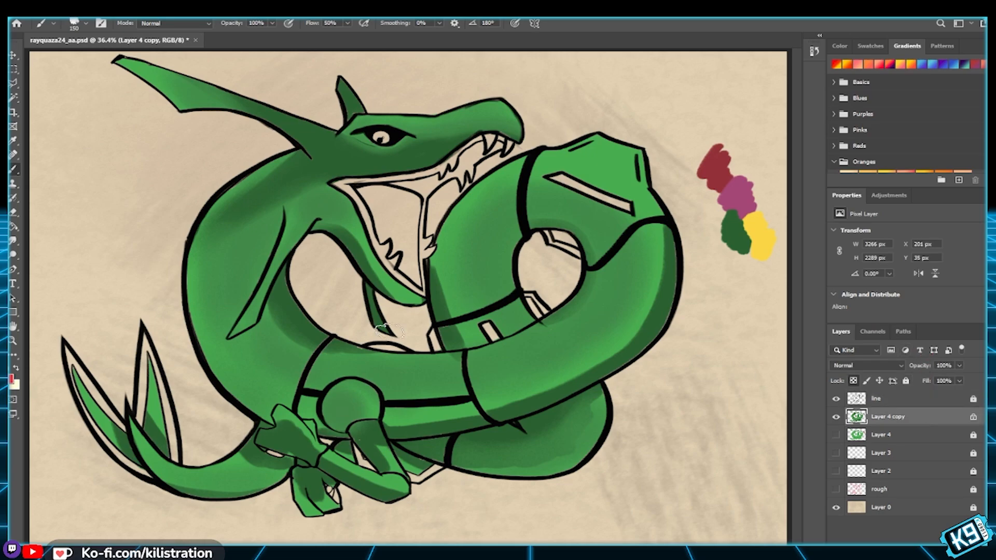
# Step: Try a different textured brush at 600 px and 100% flow with a black stroke over the lower coil, and undo it
pyautogui.press('i')
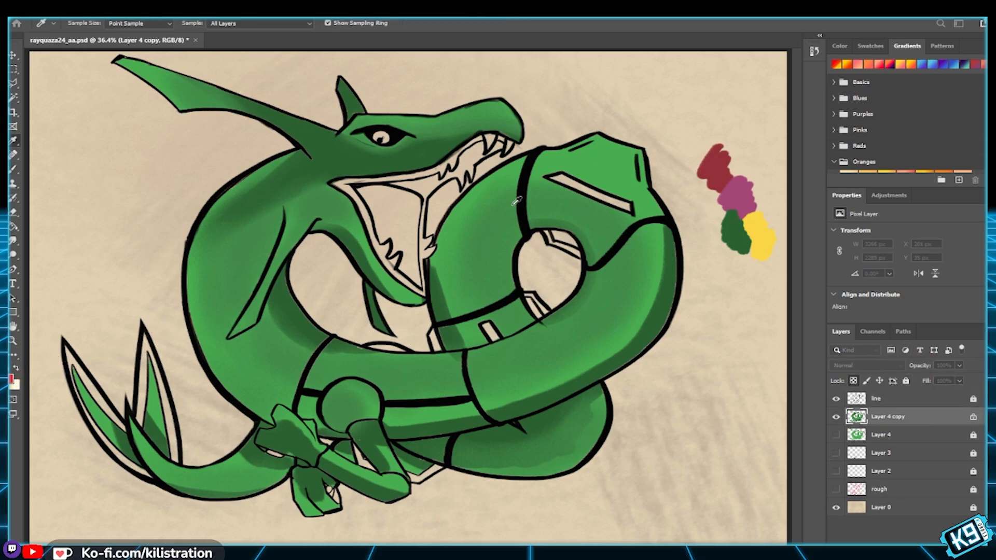
pyautogui.press('b')
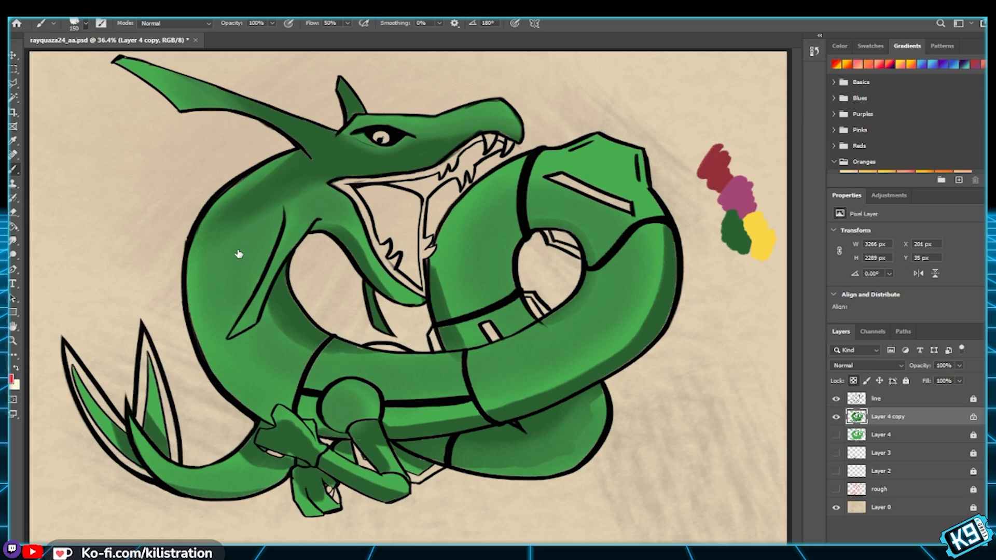
pyautogui.press(',')
pyautogui.press(',')
pyautogui.moveTo(565, 353); pyautogui.dragTo(563, 394)
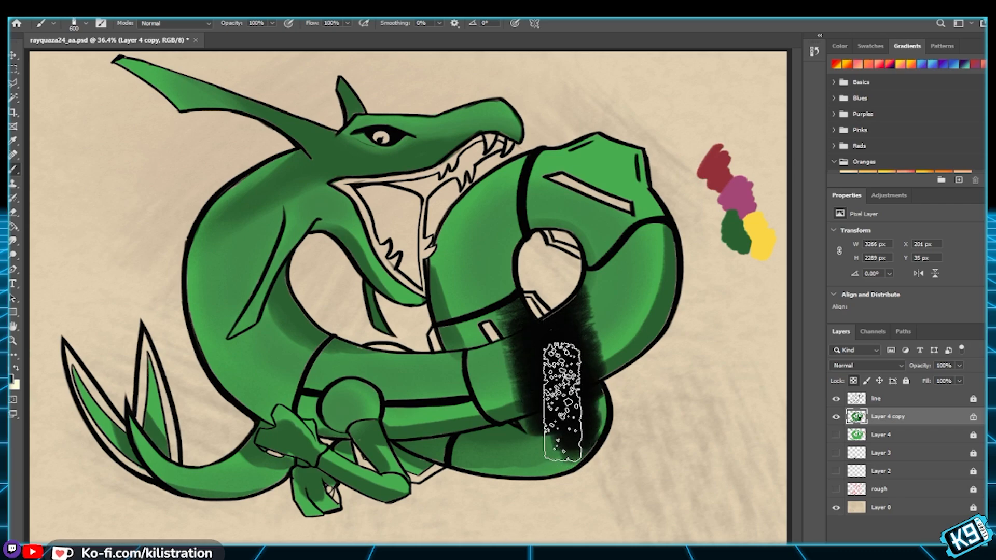
pyautogui.hotkey('ctrl', 'z')
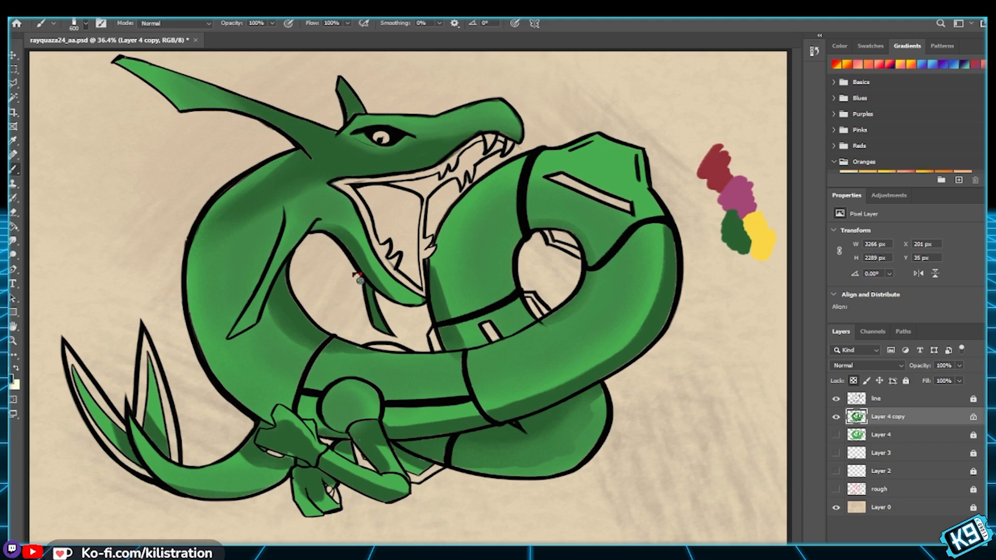
# Step: Set the new textured brush to 150 px and 60% flow, test it in black on the large coil, and undo the test stroke
pyautogui.hotkey('shift', '6')
pyautogui.press(']')
pyautogui.press(']')
pyautogui.press(']')
pyautogui.press(']')
pyautogui.press(']')
pyautogui.moveTo(645, 262)
pyautogui.mouseDown()
pyautogui.moveTo(604, 314)
pyautogui.moveTo(599, 357)
pyautogui.mouseUp()
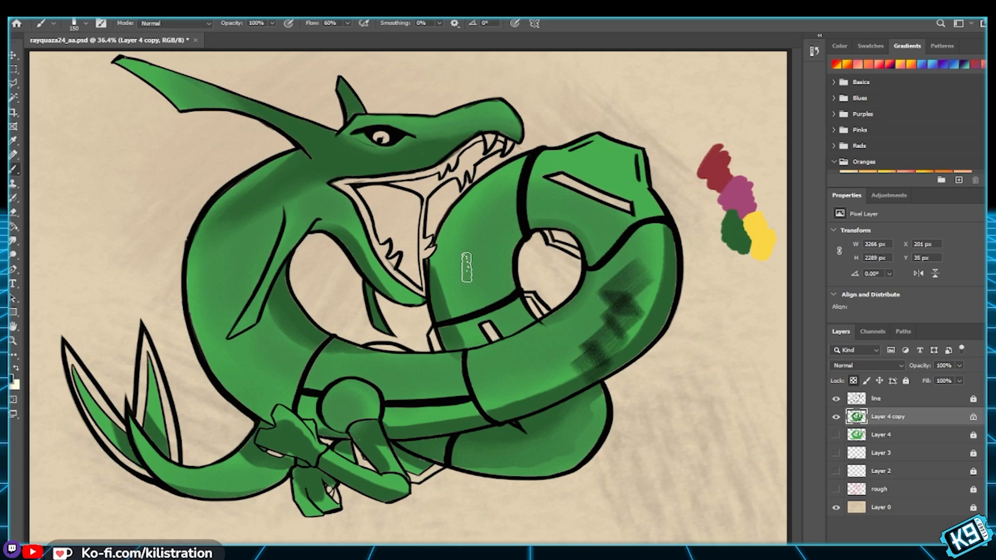
pyautogui.hotkey('ctrl', 'z')
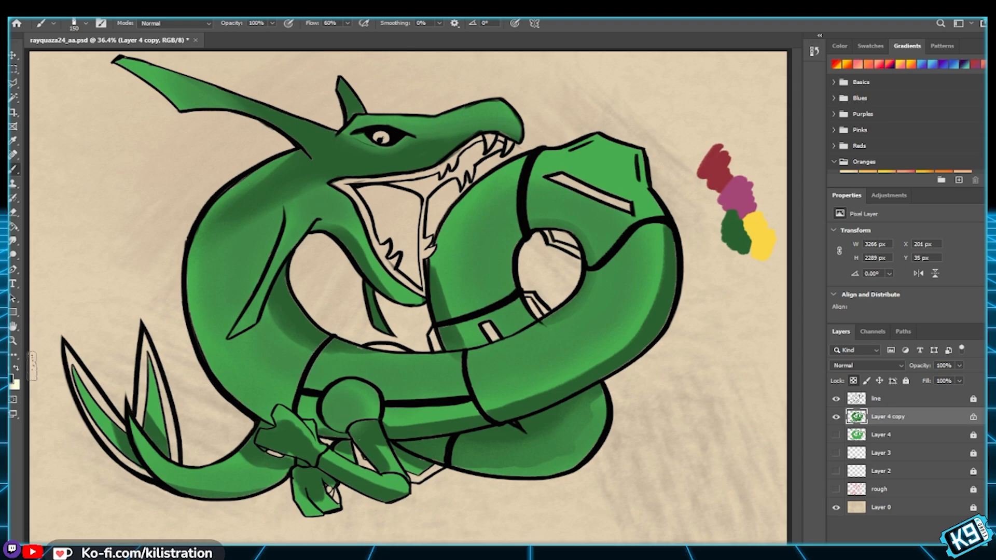
# Step: Shade the outer curve and underside of the large coil with sampled green, using the textured brush at 150 px and 60% flow
pyautogui.press('i')
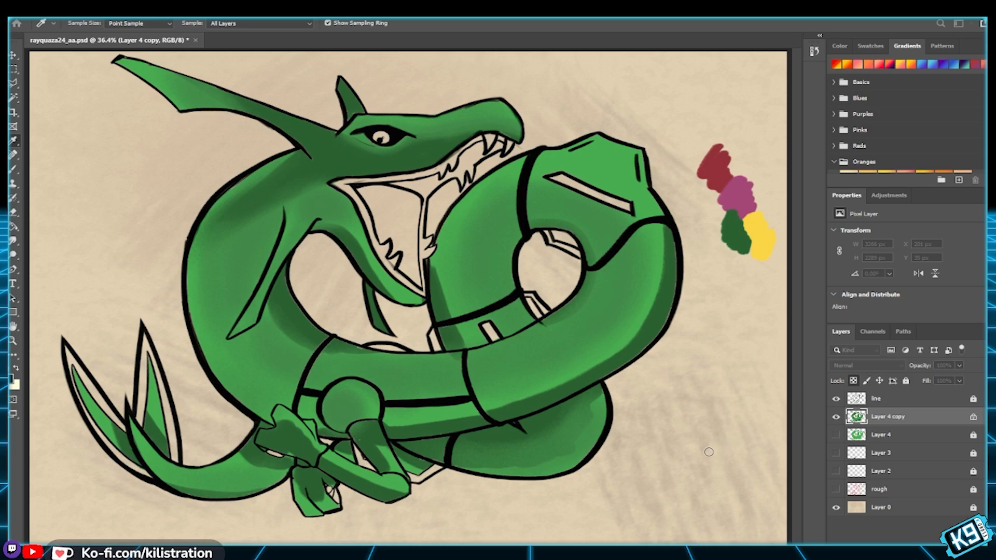
pyautogui.press('b')
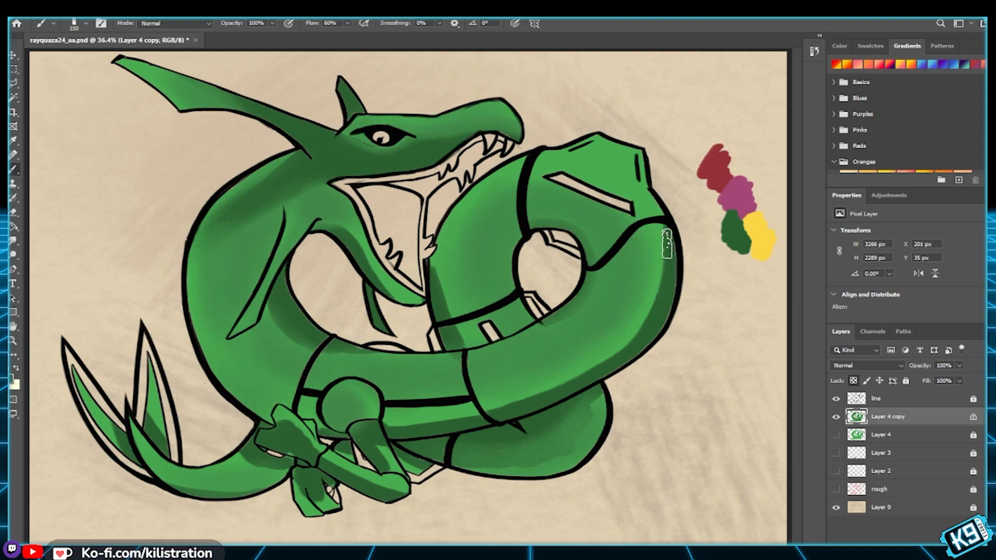
pyautogui.moveTo(665, 244)
pyautogui.mouseDown()
pyautogui.moveTo(645, 260)
pyautogui.moveTo(652, 237)
pyautogui.moveTo(668, 257)
pyautogui.moveTo(662, 244)
pyautogui.moveTo(654, 296)
pyautogui.moveTo(659, 259)
pyautogui.moveTo(647, 309)
pyautogui.moveTo(629, 324)
pyautogui.moveTo(652, 308)
pyautogui.moveTo(622, 356)
pyautogui.moveTo(629, 316)
pyautogui.moveTo(550, 395)
pyautogui.moveTo(584, 357)
pyautogui.moveTo(557, 381)
pyautogui.moveTo(602, 364)
pyautogui.moveTo(613, 348)
pyautogui.moveTo(605, 370)
pyautogui.mouseUp()
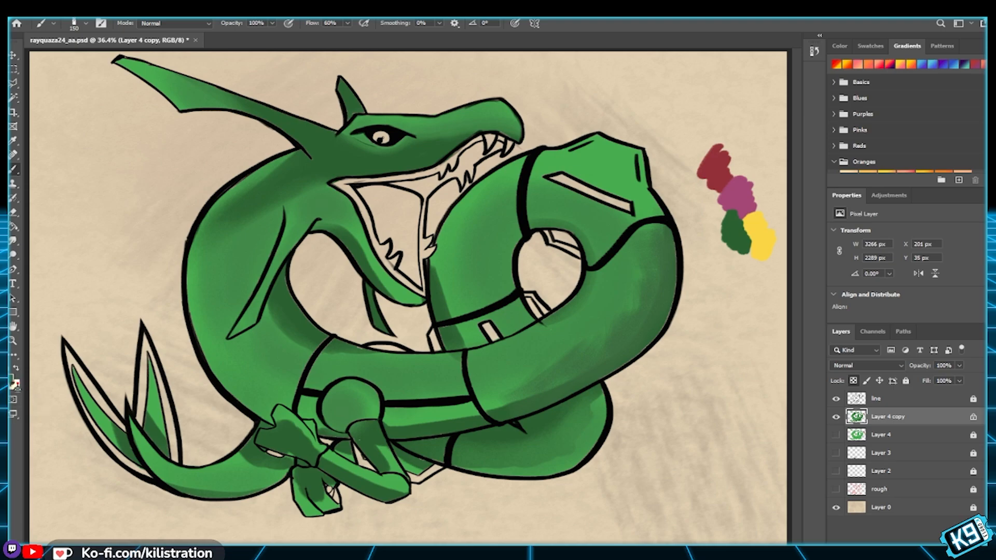
pyautogui.press('i')
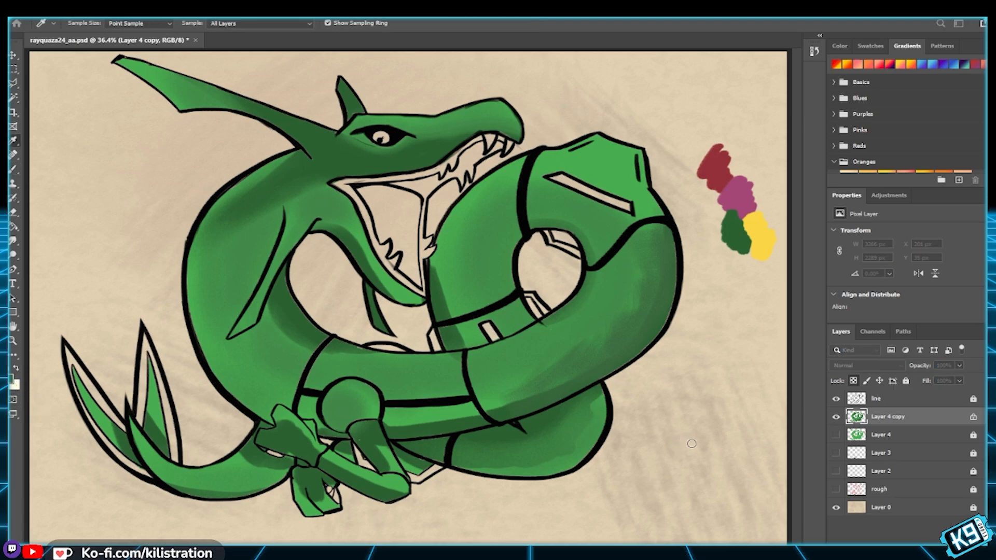
pyautogui.press('b')
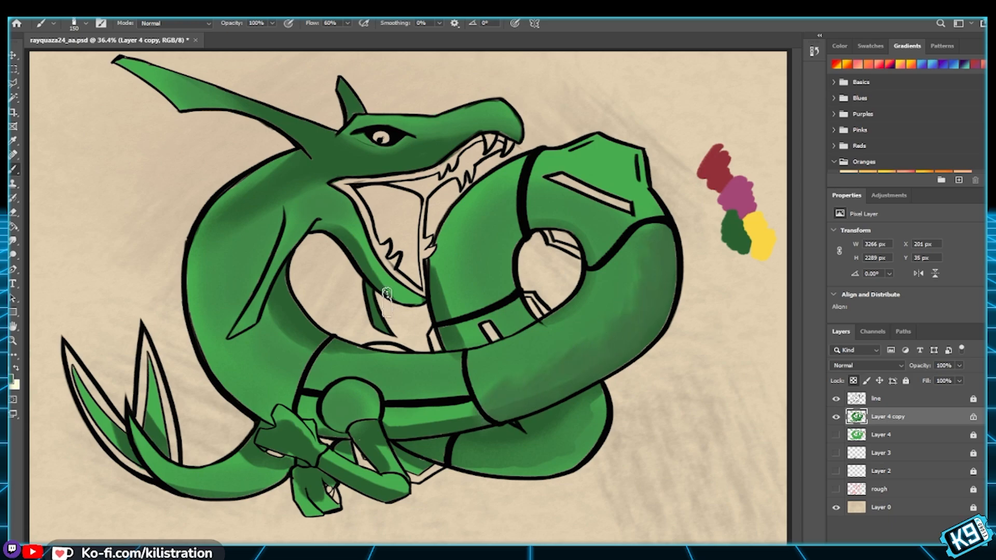
# Step: Shade the lower body, shoulder, head and neck with sampled greens, using the textured brush at 150 px and 60% flow
pyautogui.moveTo(467, 408); pyautogui.dragTo(401, 430)
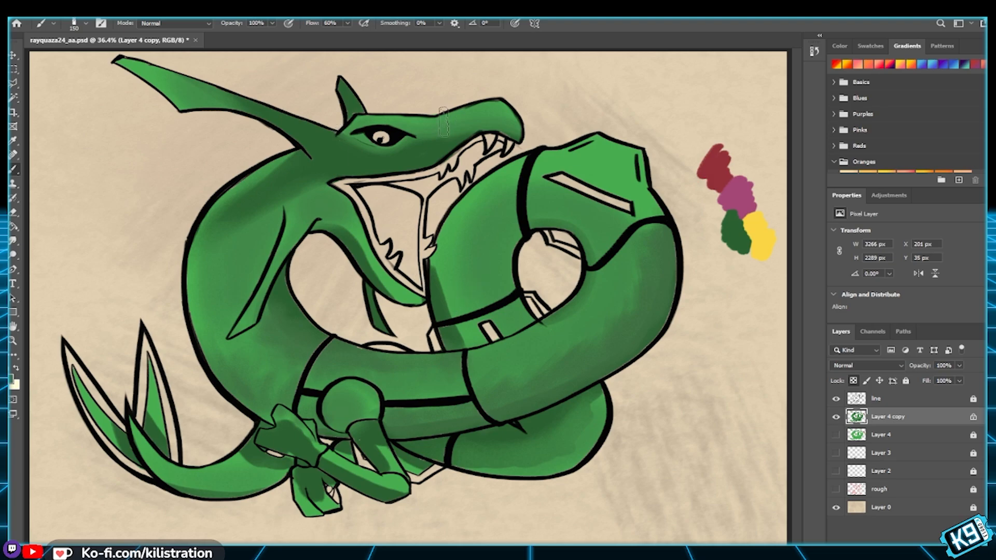
pyautogui.keyDown('alt'); pyautogui.click(633, 275); pyautogui.keyUp('alt')
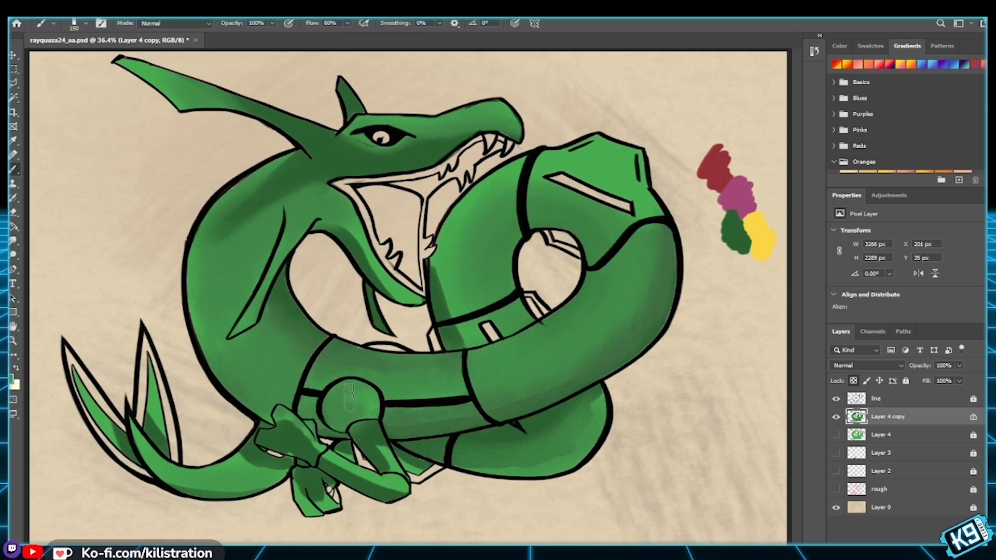
pyautogui.keyDown('alt'); pyautogui.click(374, 426); pyautogui.keyUp('alt')
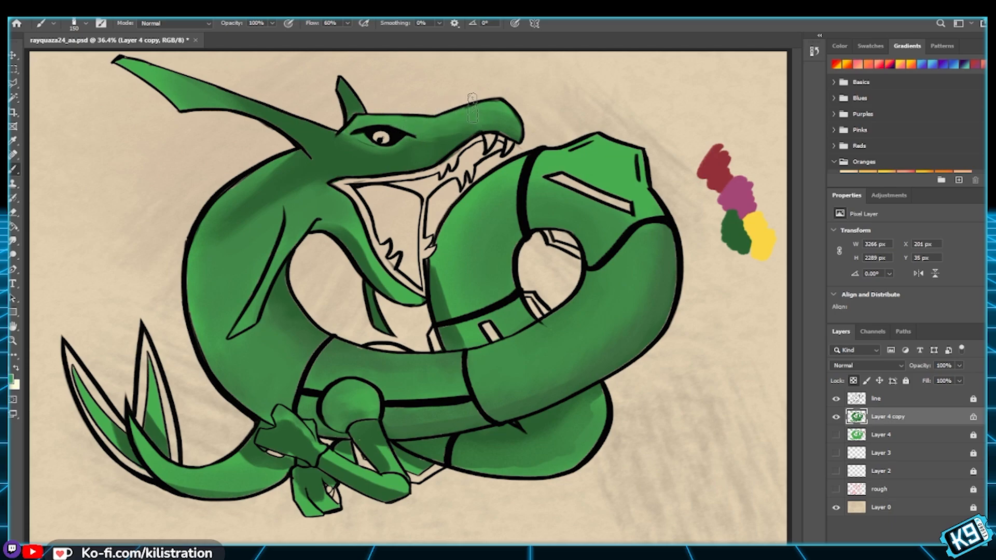
pyautogui.keyDown('alt'); pyautogui.click(433, 136); pyautogui.keyUp('alt')
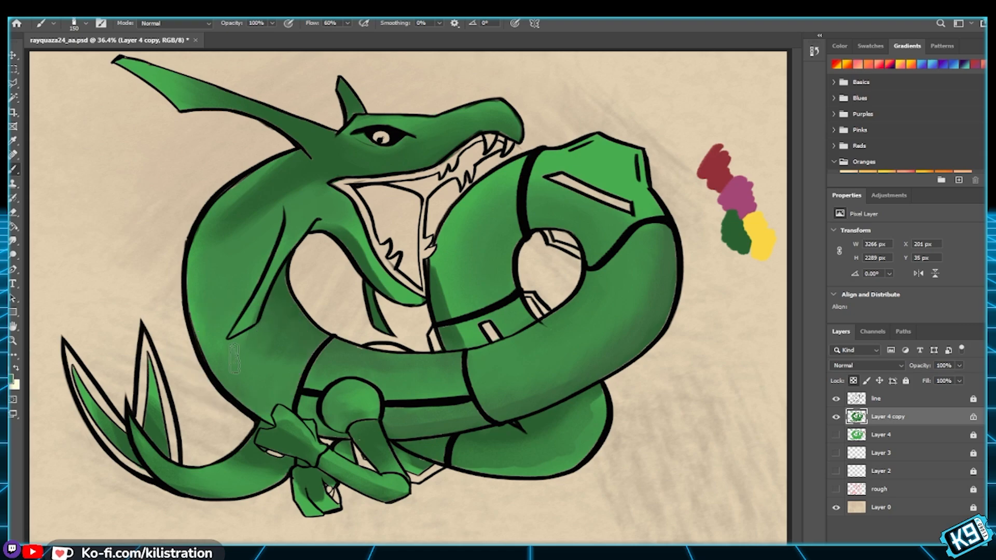
pyautogui.keyDown('alt'); pyautogui.click(250, 323); pyautogui.keyUp('alt')
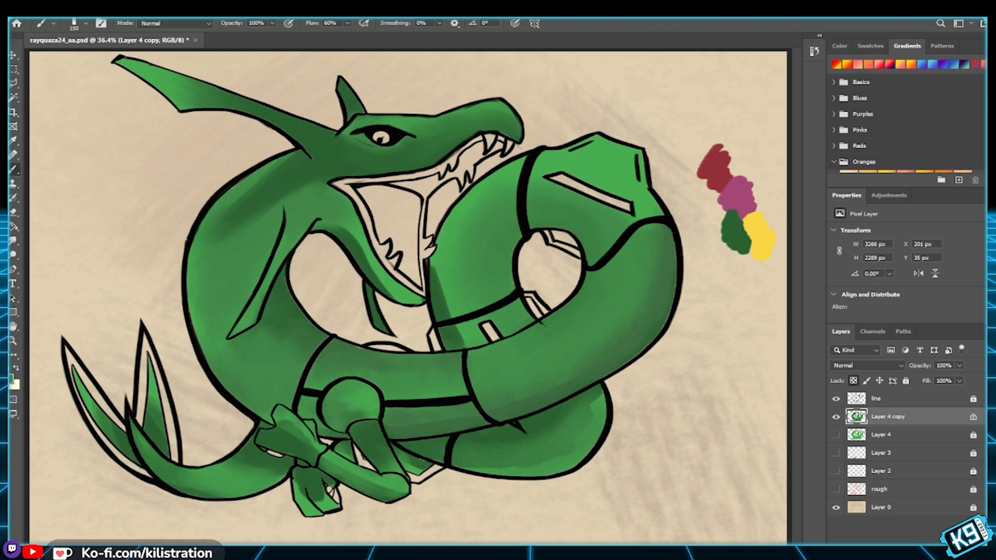
# Step: Blend the shadows along the inner edges of the large coil and the section below it with sampled greens
pyautogui.moveTo(438, 262)
pyautogui.mouseDown()
pyautogui.moveTo(442, 306)
pyautogui.moveTo(437, 242)
pyautogui.moveTo(462, 338)
pyautogui.mouseUp()
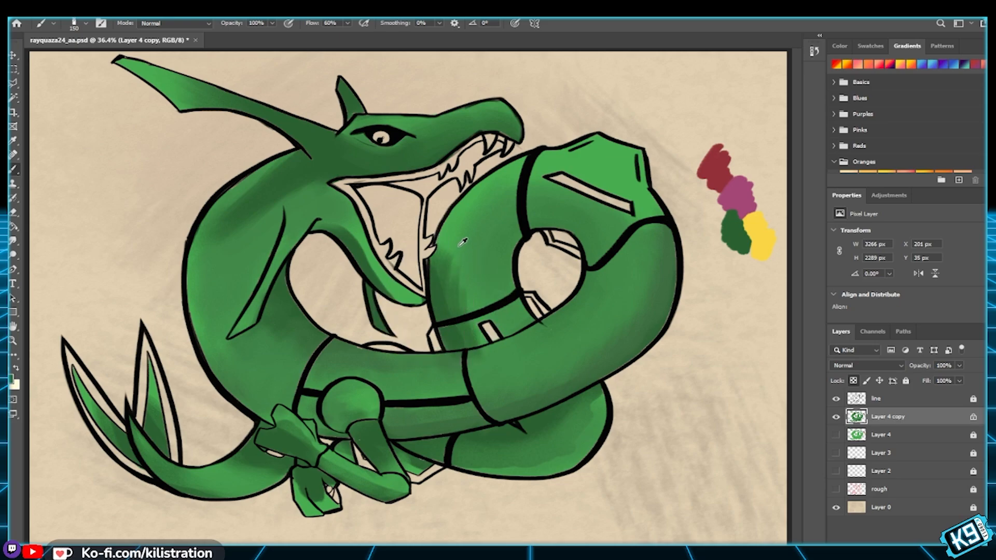
pyautogui.moveTo(459, 218)
pyautogui.mouseDown()
pyautogui.moveTo(463, 310)
pyautogui.moveTo(488, 225)
pyautogui.moveTo(470, 290)
pyautogui.mouseUp()
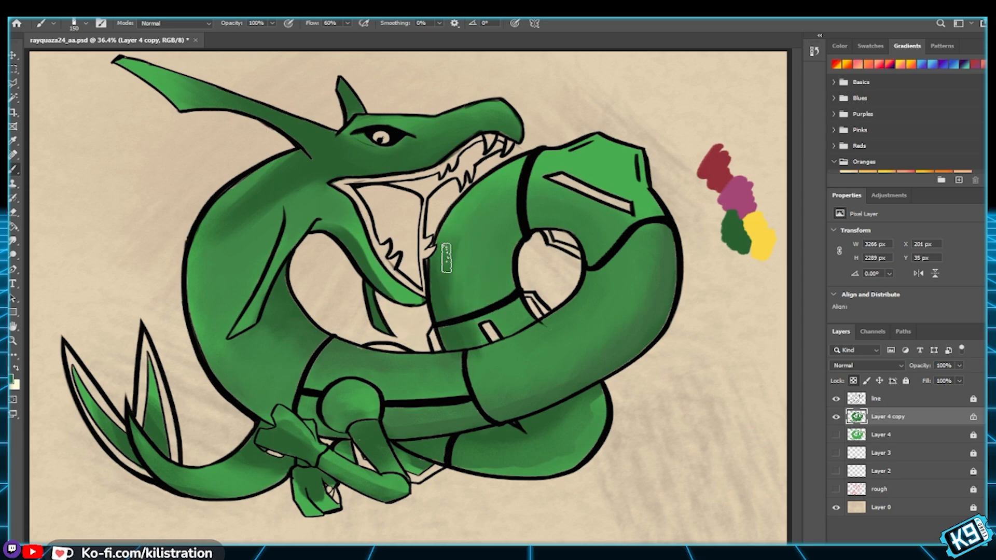
pyautogui.keyDown('alt'); pyautogui.click(469, 209); pyautogui.keyUp('alt')
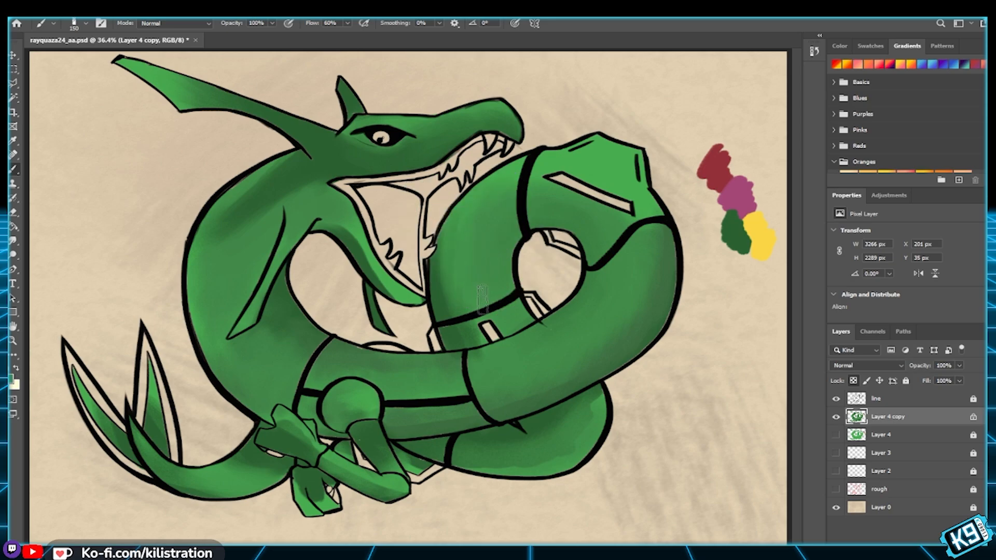
pyautogui.keyDown('alt'); pyautogui.click(462, 320); pyautogui.keyUp('alt')
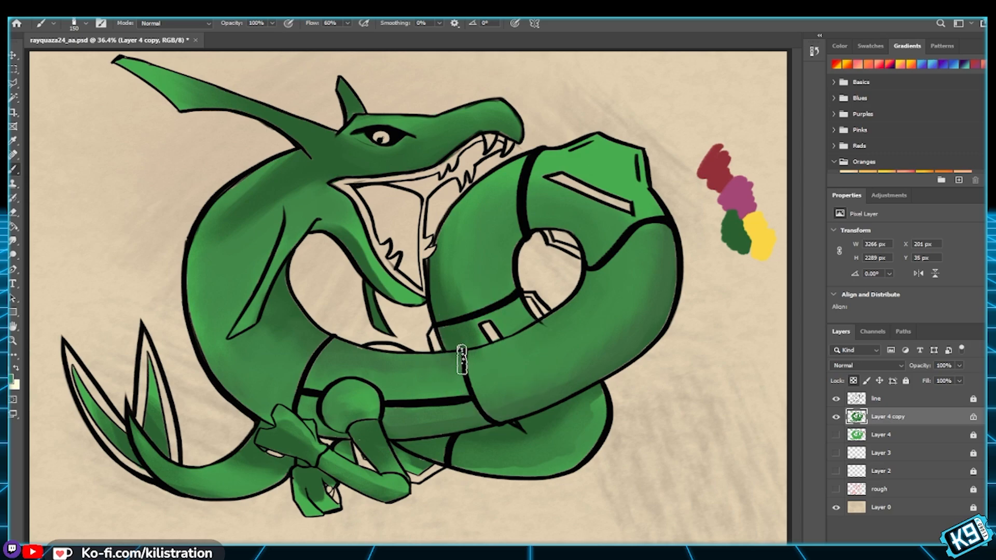
pyautogui.keyDown('alt'); pyautogui.click(449, 357); pyautogui.keyUp('alt')
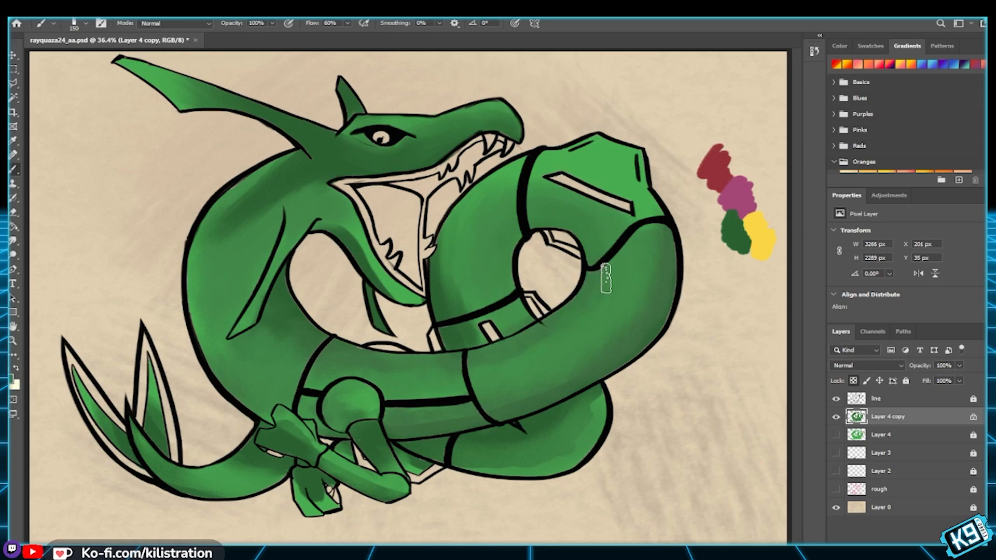
pyautogui.moveTo(584, 238)
pyautogui.mouseDown()
pyautogui.moveTo(569, 218)
pyautogui.moveTo(557, 223)
pyautogui.moveTo(586, 241)
pyautogui.moveTo(584, 277)
pyautogui.moveTo(516, 225)
pyautogui.moveTo(498, 278)
pyautogui.moveTo(511, 249)
pyautogui.moveTo(505, 272)
pyautogui.moveTo(487, 274)
pyautogui.moveTo(523, 319)
pyautogui.moveTo(493, 241)
pyautogui.moveTo(507, 309)
pyautogui.moveTo(540, 295)
pyautogui.moveTo(534, 194)
pyautogui.mouseUp()
pyautogui.moveTo(611, 227)
pyautogui.mouseDown()
pyautogui.moveTo(616, 255)
pyautogui.moveTo(601, 311)
pyautogui.moveTo(493, 355)
pyautogui.moveTo(513, 364)
pyautogui.moveTo(506, 356)
pyautogui.moveTo(436, 372)
pyautogui.mouseUp()
pyautogui.moveTo(484, 349)
pyautogui.mouseDown()
pyautogui.moveTo(423, 358)
pyautogui.moveTo(454, 358)
pyautogui.mouseUp()
# Step: Unlock transparent pixels on Layer 4 copy, toggle the line layer's lock off and on, and return to Layer 4 copy
pyautogui.click(853, 380)
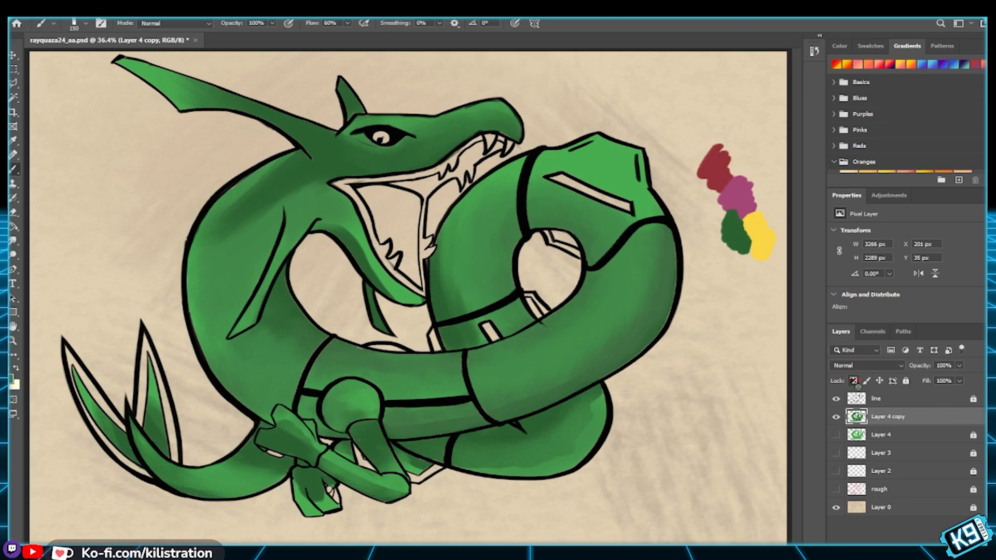
pyautogui.click(903, 399)
pyautogui.click(905, 380)
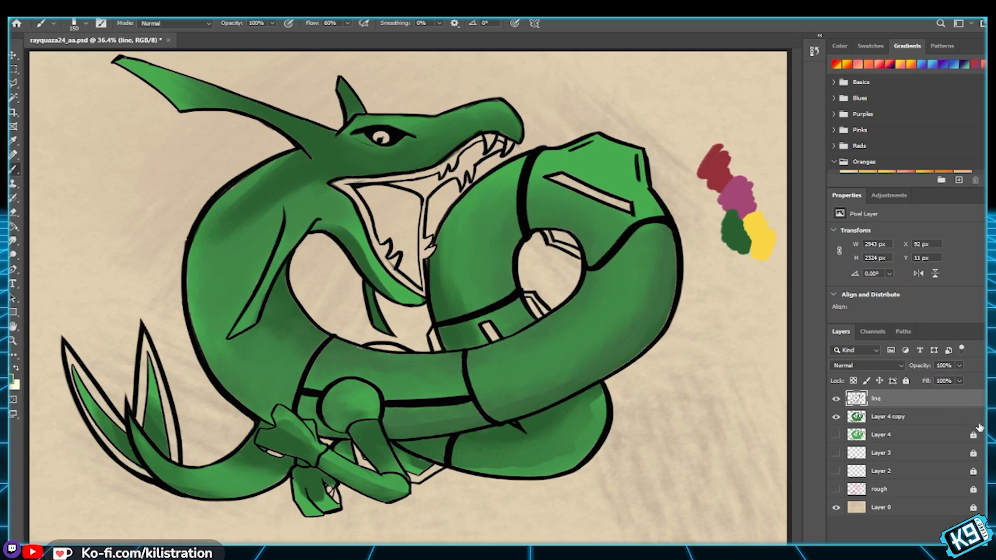
pyautogui.click(905, 380)
pyautogui.click(917, 420)
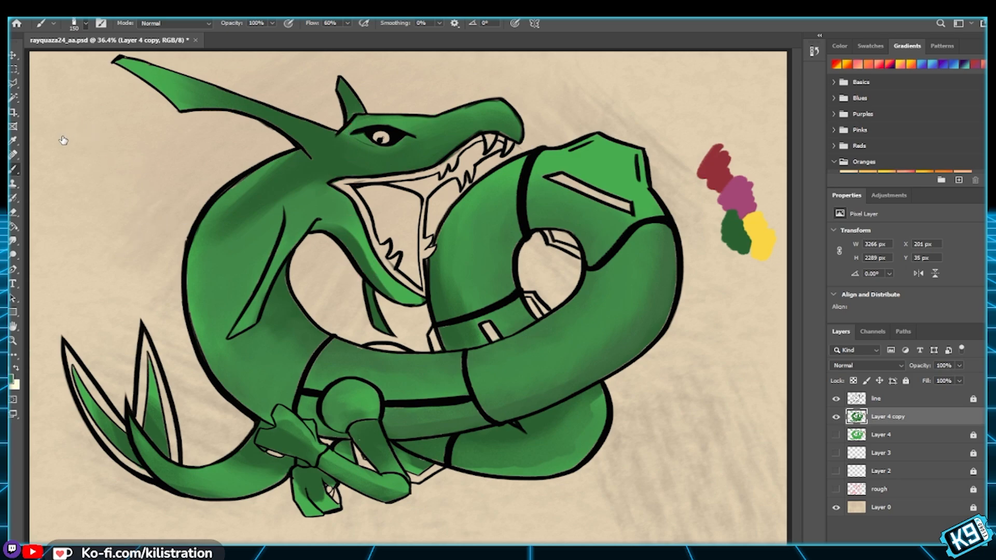
# Step: Fill the uncolored gaps behind the body and inside the coil's ring with green, using the soft brush at 40 px and 100% opacity
pyautogui.press('3')
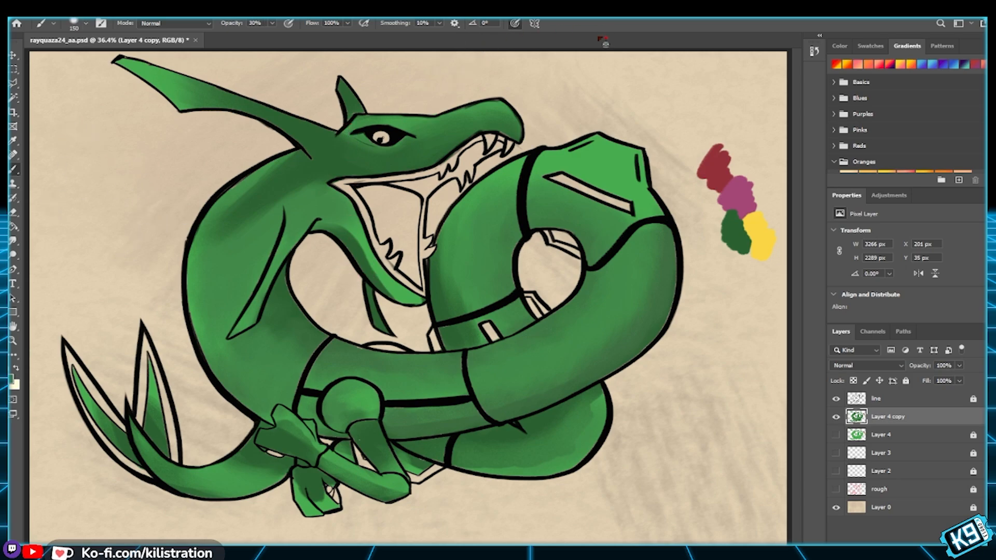
pyautogui.press('[')
pyautogui.press('[')
pyautogui.press('[')
pyautogui.press('[')
pyautogui.press('[')
pyautogui.press('[')
pyautogui.press('[')
pyautogui.press('[')
pyautogui.press('[')
pyautogui.press('[')
pyautogui.moveTo(385, 354); pyautogui.dragTo(392, 349)
pyautogui.press(']')
pyautogui.press(']')
pyautogui.press(']')
pyautogui.moveTo(388, 348)
pyautogui.mouseDown()
pyautogui.moveTo(402, 348)
pyautogui.moveTo(372, 349)
pyautogui.mouseUp()
pyautogui.press('0')
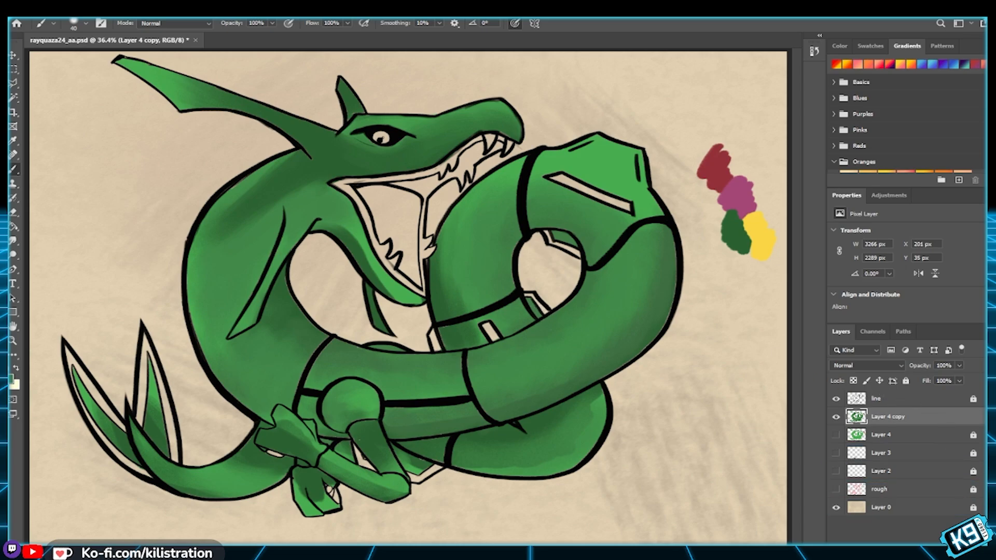
# Step: Try duplicating Layer 4 copy, and undo the duplication
pyautogui.hotkey('ctrl', 'j')
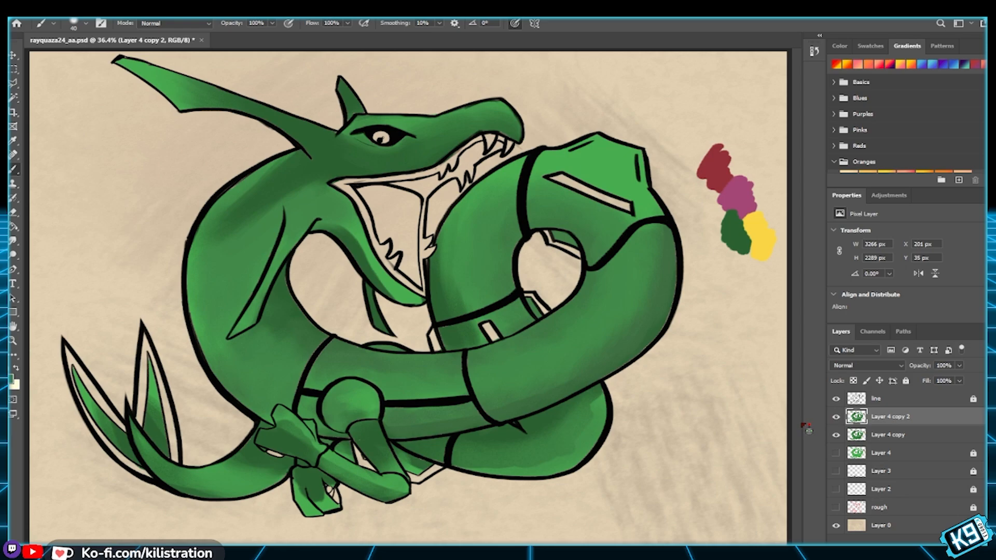
pyautogui.hotkey('ctrl', 'z')
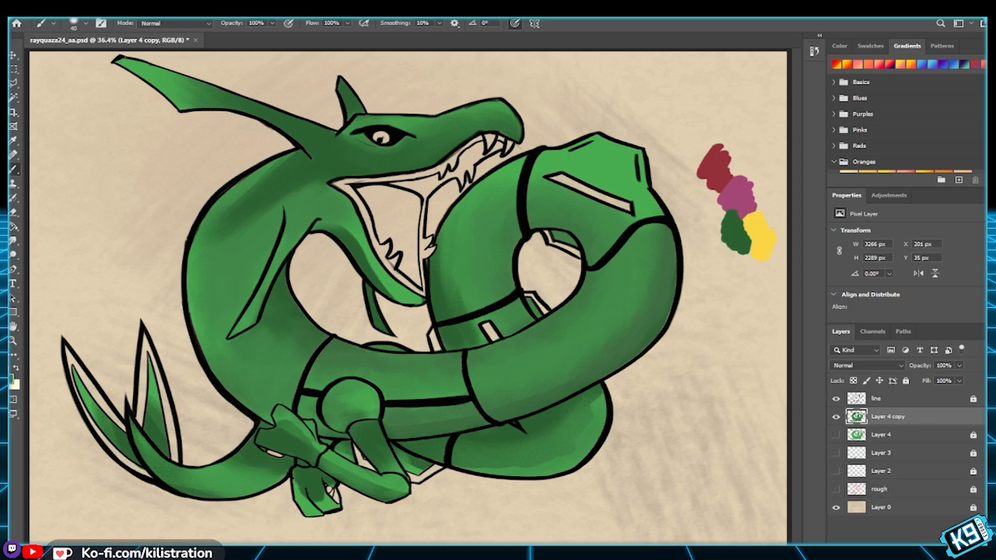
pyautogui.hotkey('ctrl', 'shift', 'z')
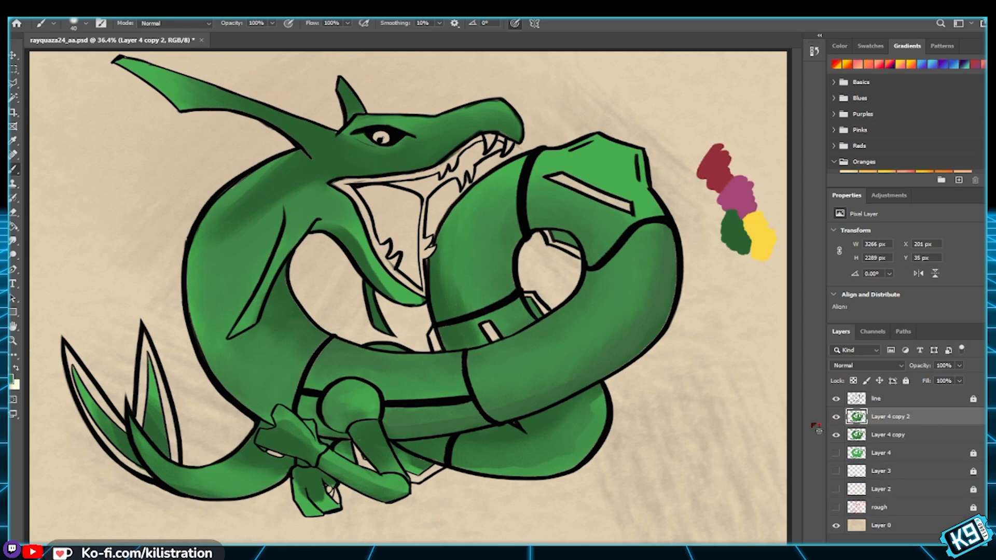
pyautogui.hotkey('ctrl', 'z')
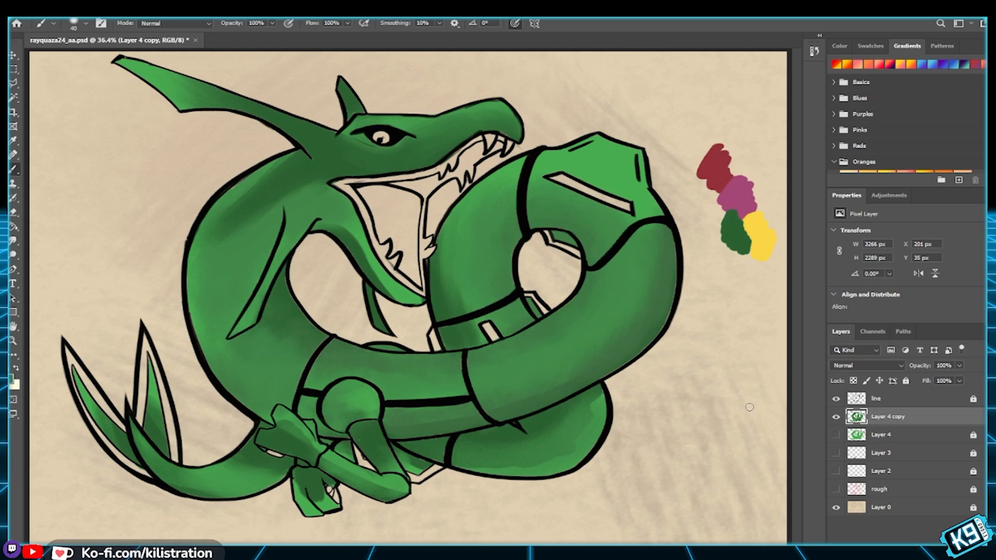
# Step: Smudge the green out to the large coil's outer outline and push the overflow back, using the Smudge tool at 70 px and 100% strength
pyautogui.hotkey('ctrl', '+')
pyautogui.moveTo(462, 305); pyautogui.dragTo(449, 383)
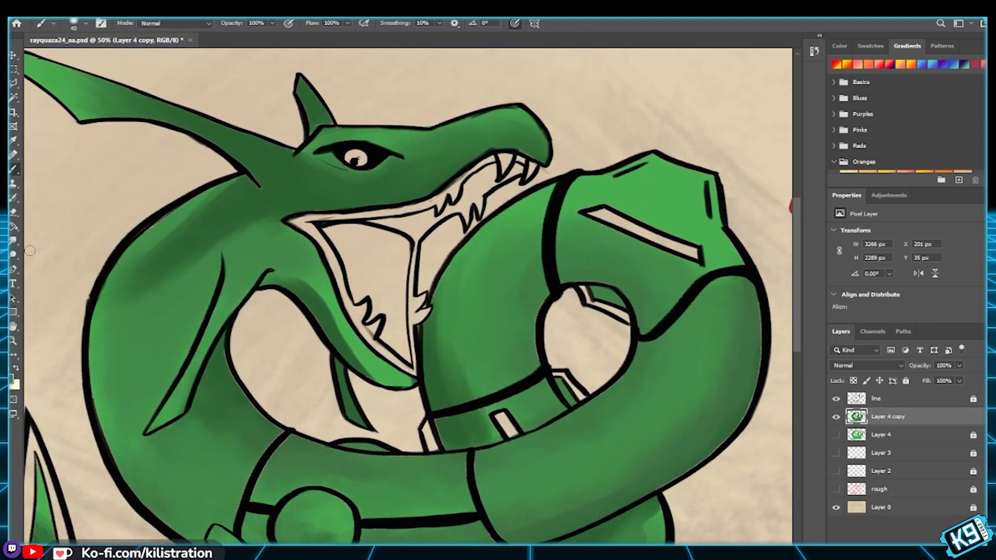
pyautogui.click(14, 240)
pyautogui.keyDown('alt'); pyautogui.click(13, 240); pyautogui.keyUp('alt')
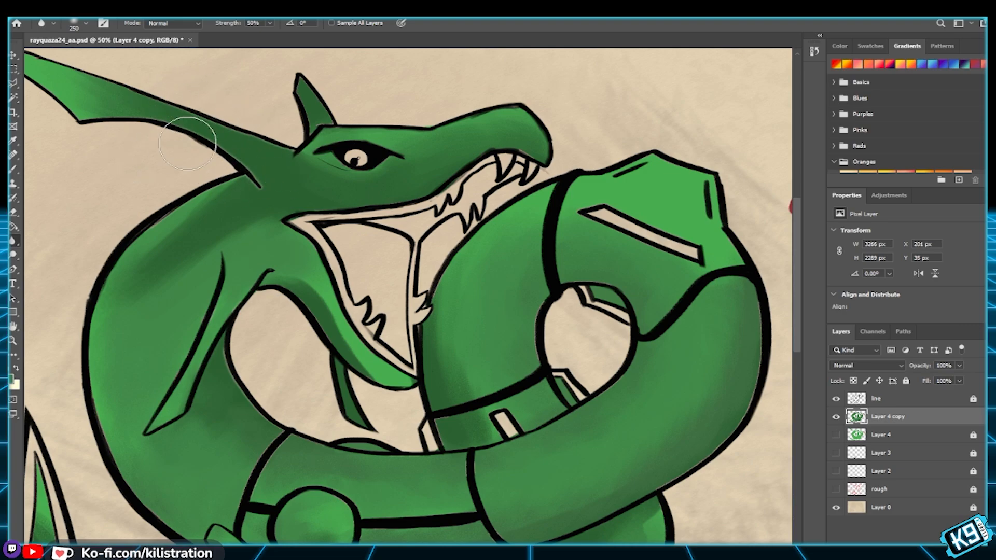
pyautogui.hotkey('ctrl', '-')
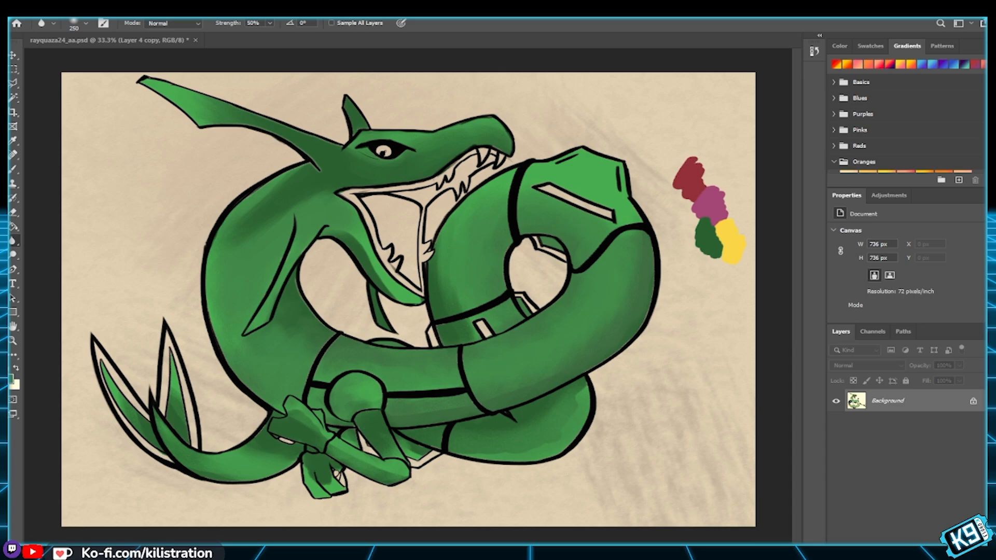
pyautogui.click(161, 37)
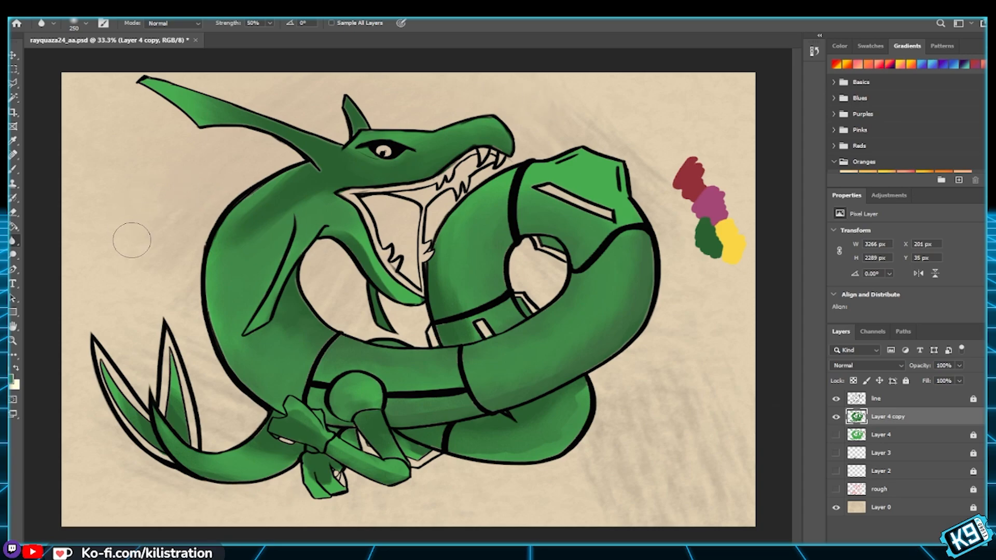
pyautogui.rightClick(15, 242)
pyautogui.click(55, 269)
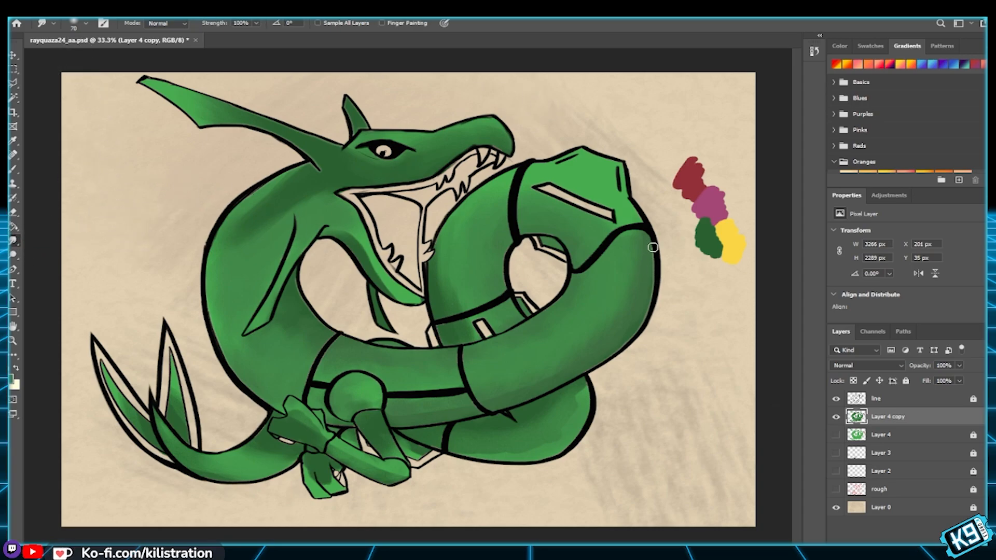
pyautogui.moveTo(646, 321); pyautogui.dragTo(653, 278)
pyautogui.moveTo(649, 293)
pyautogui.mouseDown()
pyautogui.moveTo(633, 353)
pyautogui.moveTo(630, 333)
pyautogui.moveTo(627, 356)
pyautogui.moveTo(624, 341)
pyautogui.moveTo(594, 367)
pyautogui.mouseUp()
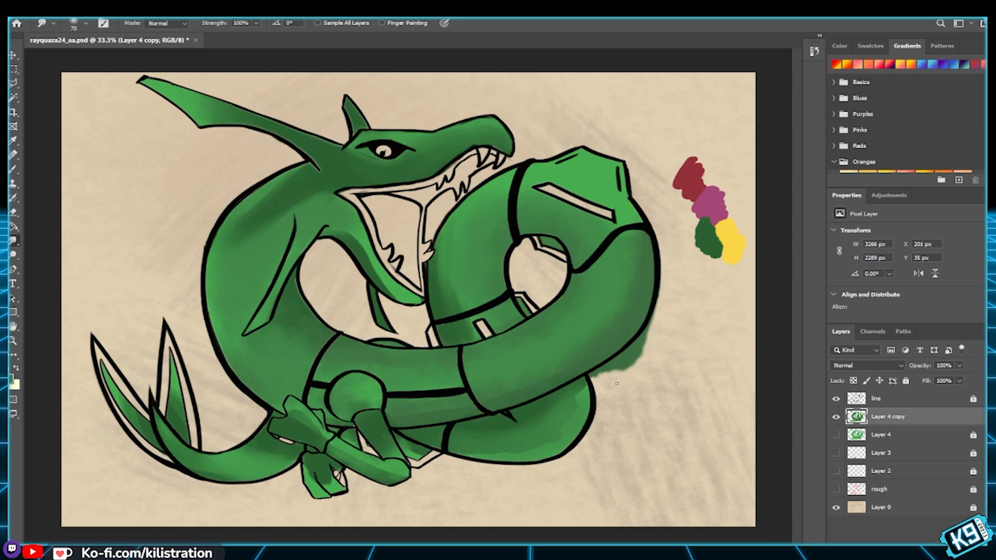
pyautogui.moveTo(594, 375)
pyautogui.mouseDown()
pyautogui.moveTo(653, 311)
pyautogui.moveTo(641, 353)
pyautogui.moveTo(612, 374)
pyautogui.moveTo(649, 338)
pyautogui.mouseUp()
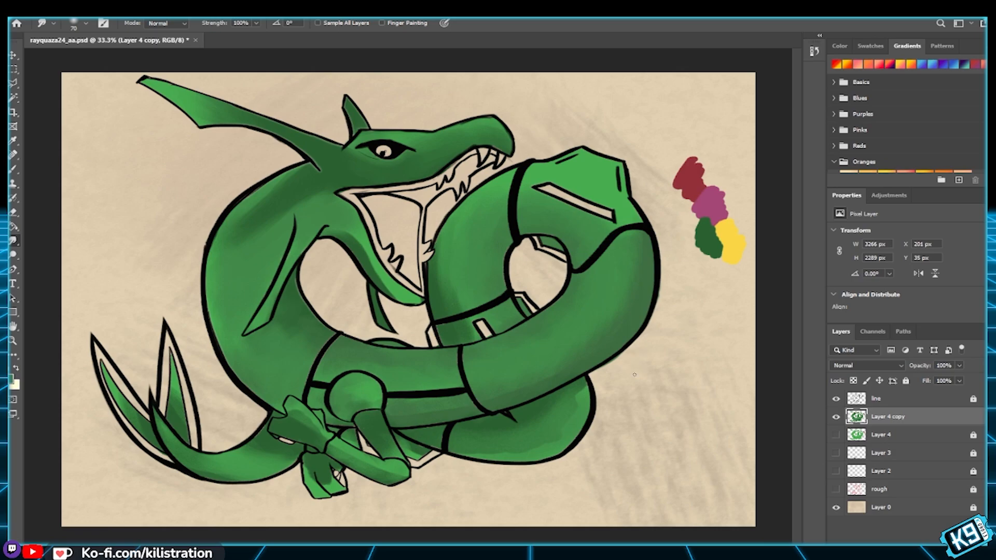
# Step: Enlarge the Smudge tool to 100 px and smudge the green along the lower coil's edge
pyautogui.press(']')
pyautogui.press(']')
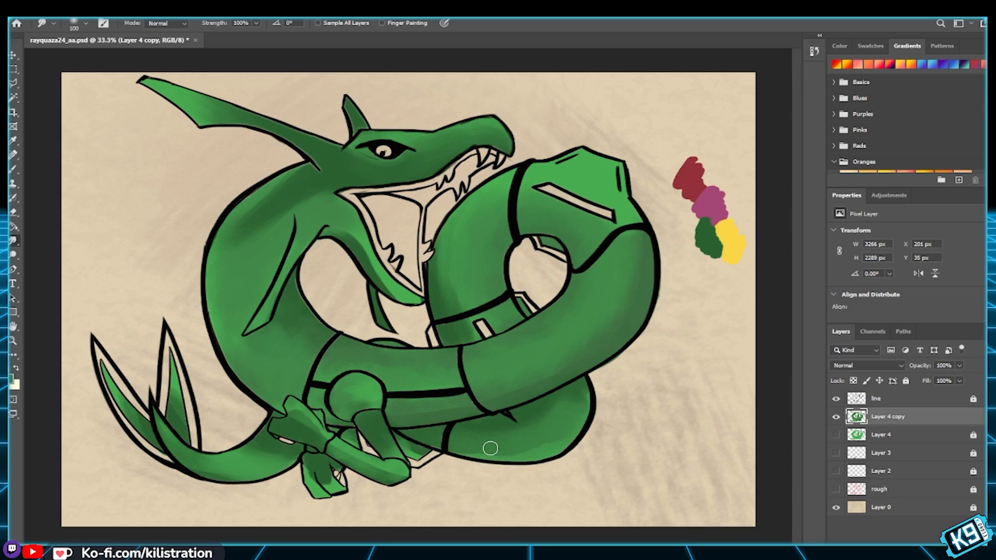
pyautogui.moveTo(438, 440)
pyautogui.mouseDown()
pyautogui.moveTo(415, 406)
pyautogui.moveTo(423, 445)
pyautogui.moveTo(433, 434)
pyautogui.moveTo(424, 445)
pyautogui.moveTo(473, 438)
pyautogui.moveTo(464, 436)
pyautogui.moveTo(454, 448)
pyautogui.moveTo(470, 446)
pyautogui.moveTo(455, 442)
pyautogui.moveTo(480, 435)
pyautogui.moveTo(445, 403)
pyautogui.moveTo(453, 418)
pyautogui.moveTo(426, 426)
pyautogui.moveTo(454, 428)
pyautogui.mouseUp()
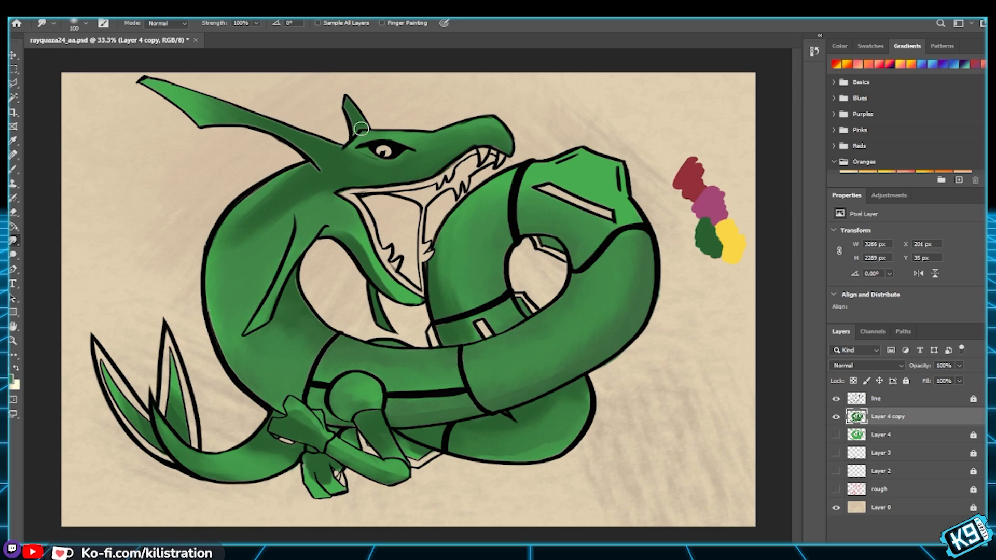
# Step: Smudge the green of the long head crest toward its outlines at 100 px, undoing the first stroke that spills over
pyautogui.moveTo(323, 169)
pyautogui.mouseDown()
pyautogui.moveTo(299, 144)
pyautogui.moveTo(263, 141)
pyautogui.mouseUp()
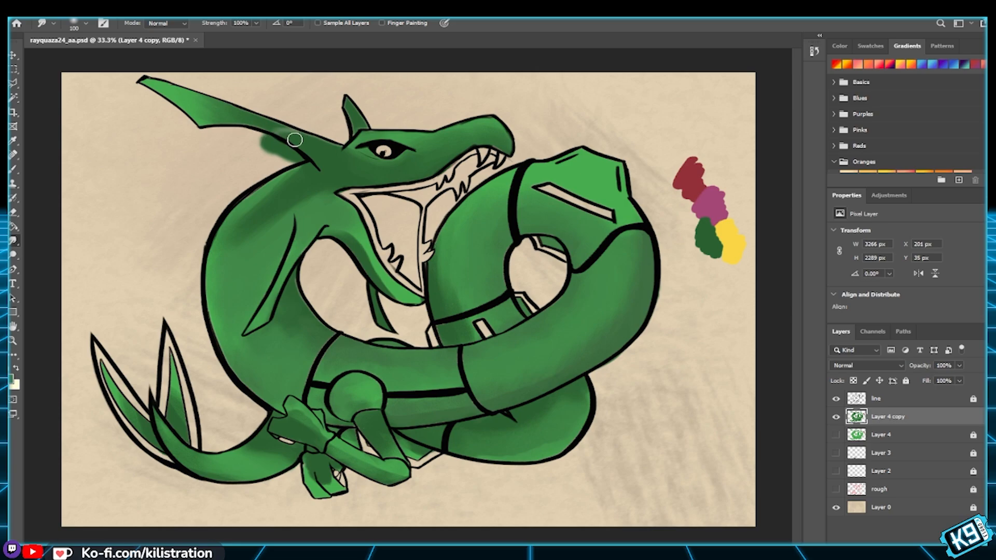
pyautogui.hotkey('ctrl', 'z')
pyautogui.moveTo(270, 146)
pyautogui.mouseDown()
pyautogui.moveTo(291, 159)
pyautogui.moveTo(270, 156)
pyautogui.mouseUp()
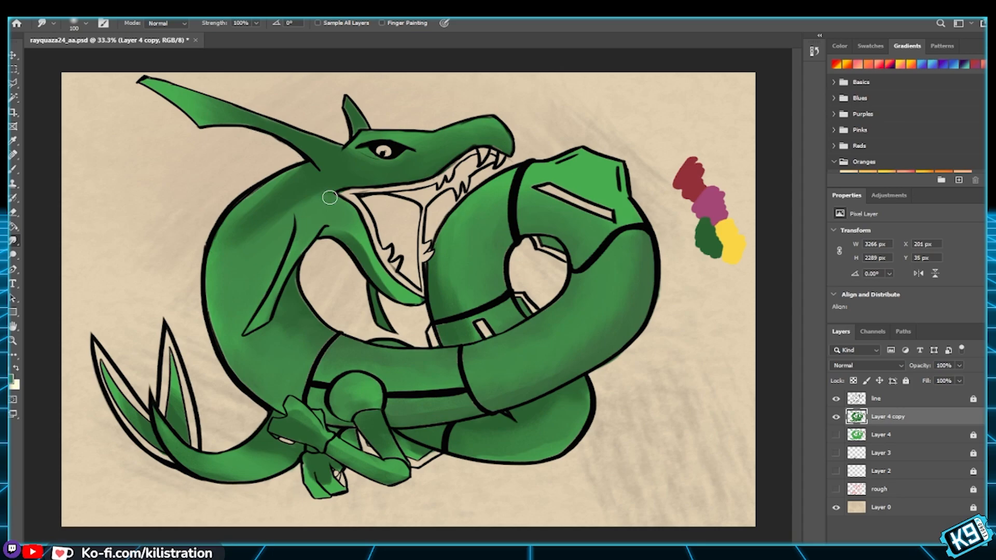
pyautogui.moveTo(284, 126)
pyautogui.mouseDown()
pyautogui.moveTo(335, 145)
pyautogui.moveTo(319, 154)
pyautogui.mouseUp()
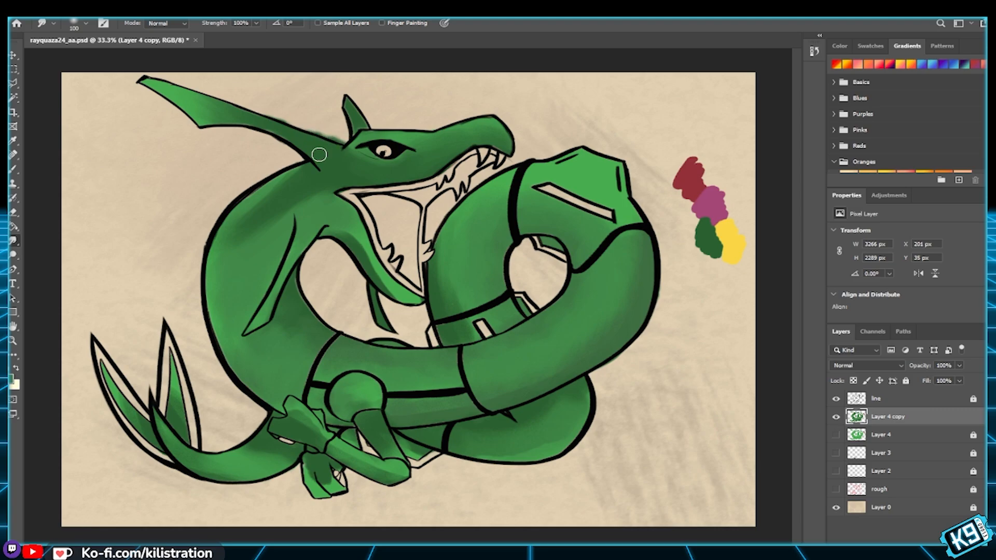
pyautogui.moveTo(306, 131); pyautogui.dragTo(340, 141)
pyautogui.moveTo(349, 131)
pyautogui.mouseDown()
pyautogui.moveTo(362, 116)
pyautogui.moveTo(354, 111)
pyautogui.moveTo(376, 130)
pyautogui.moveTo(354, 106)
pyautogui.moveTo(350, 117)
pyautogui.moveTo(358, 114)
pyautogui.moveTo(345, 111)
pyautogui.mouseUp()
# Step: Reduce the Smudge tool to 45 px, extend the green to the small horn's edges, and push the spill back inside
pyautogui.press('[')
pyautogui.press('[')
pyautogui.press('[')
pyautogui.press('[')
pyautogui.press('[')
pyautogui.press('[')
pyautogui.moveTo(350, 109)
pyautogui.mouseDown()
pyautogui.moveTo(343, 98)
pyautogui.moveTo(359, 106)
pyautogui.moveTo(357, 128)
pyautogui.mouseUp()
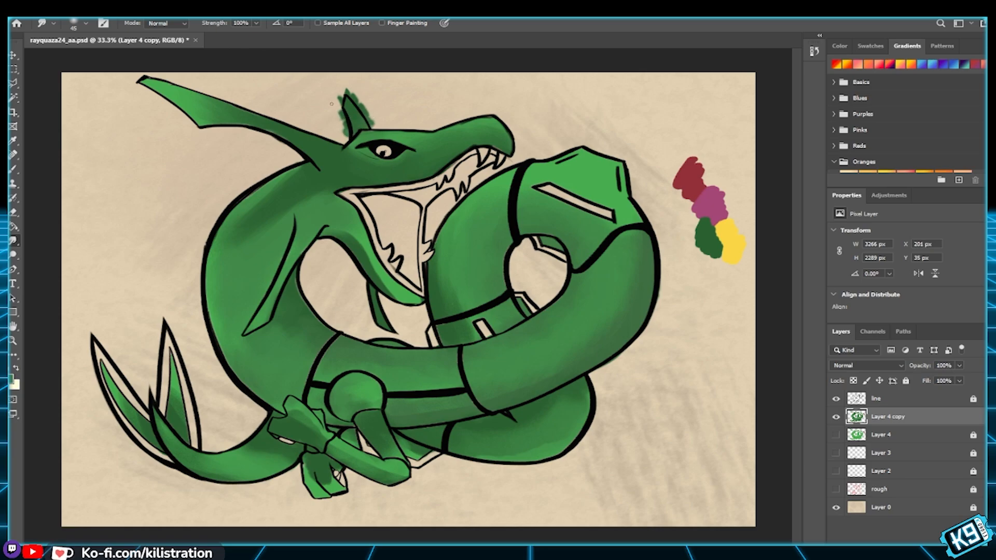
pyautogui.moveTo(334, 102); pyautogui.dragTo(342, 104)
pyautogui.moveTo(363, 108)
pyautogui.mouseDown()
pyautogui.moveTo(352, 89)
pyautogui.moveTo(371, 124)
pyautogui.mouseUp()
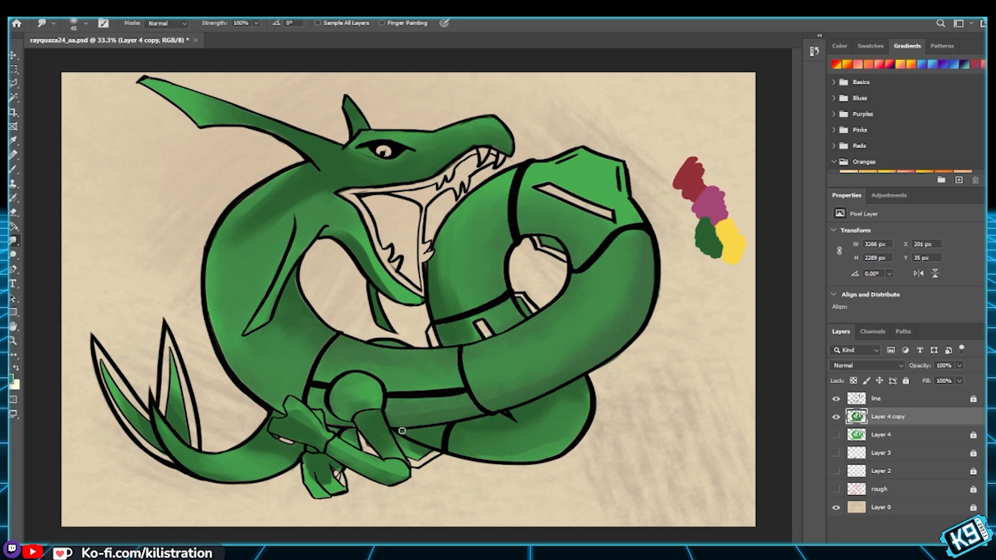
# Step: Make Layer 4 visible, then duplicate Layer 4 copy and undo the duplication
pyautogui.click(835, 435)
pyautogui.hotkey('ctrl', 'j')
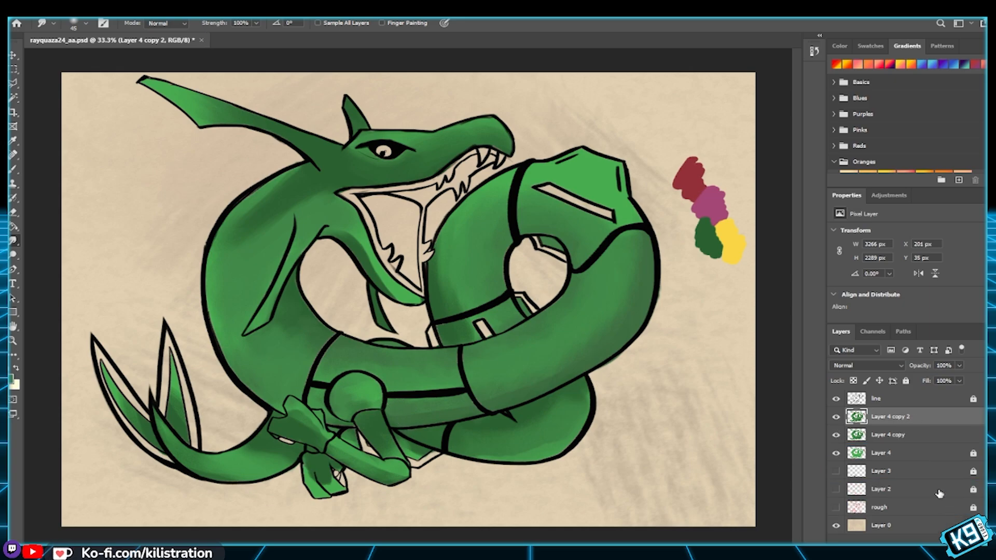
pyautogui.hotkey('ctrl', 'z')
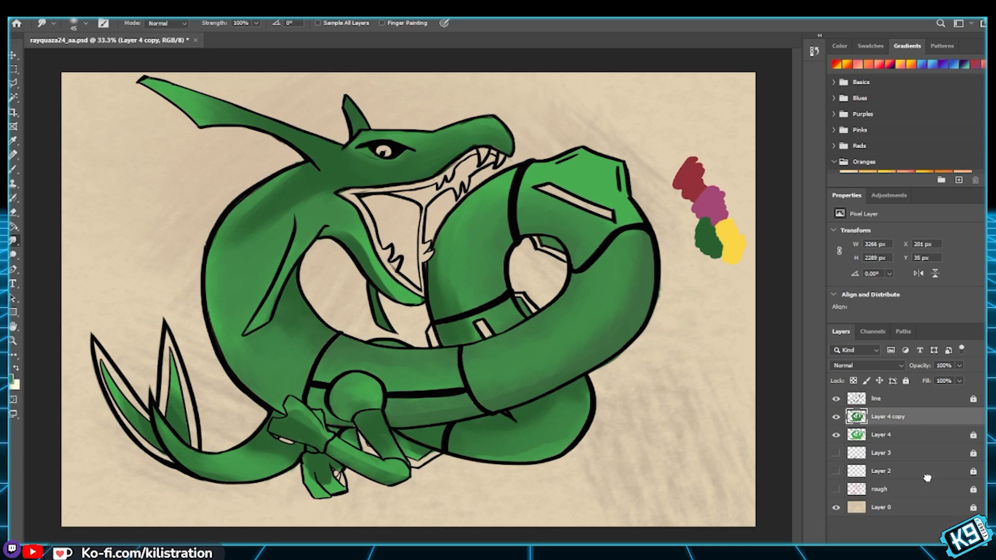
# Step: Duplicate Layer 4 copy once more and undo the duplication
pyautogui.hotkey('ctrl', 'j')
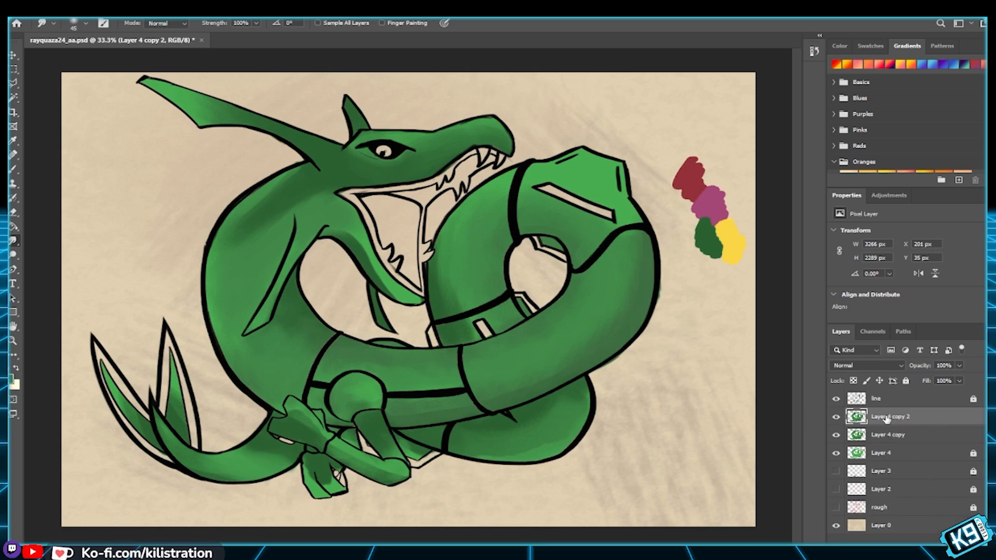
pyautogui.hotkey('ctrl', 'z')
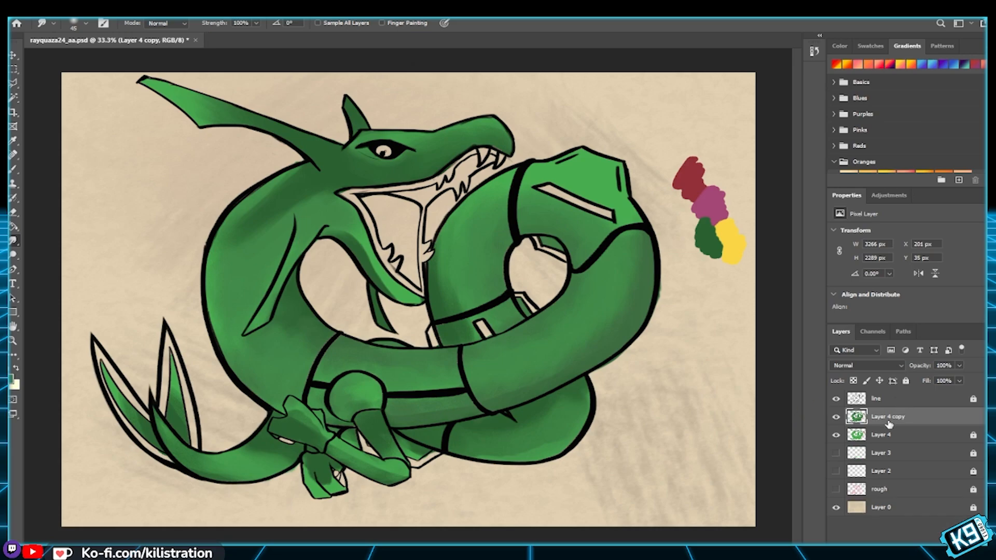
# Step: Add an Outer Glow to Layer 4 copy in a green sampled from the body, reduced to a thin edge around the color
pyautogui.press('space')
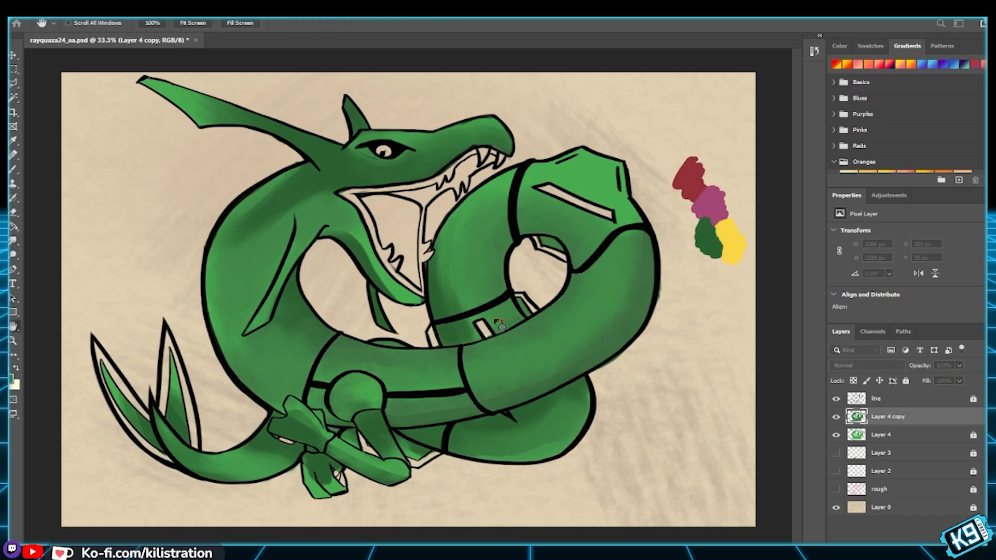
pyautogui.click(452, 313)
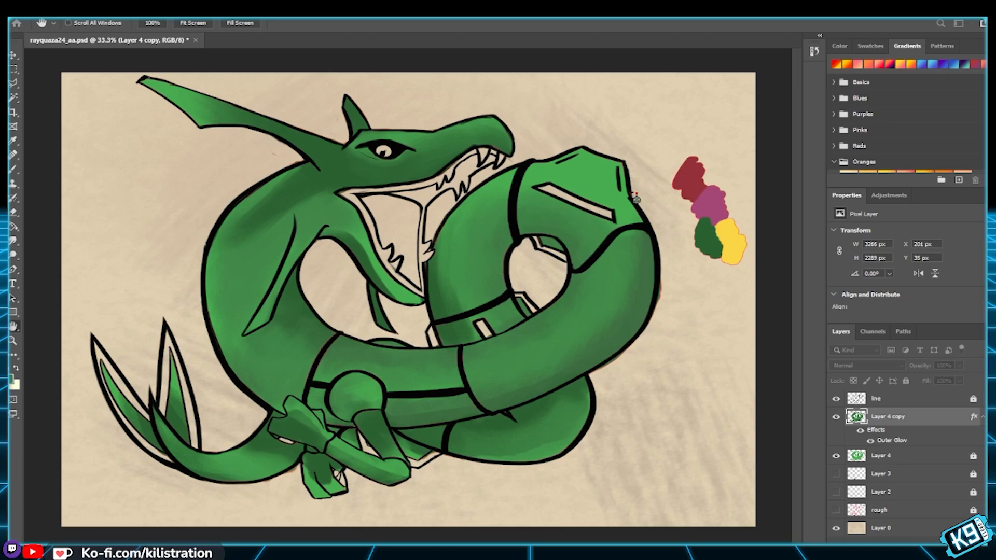
pyautogui.press('i')
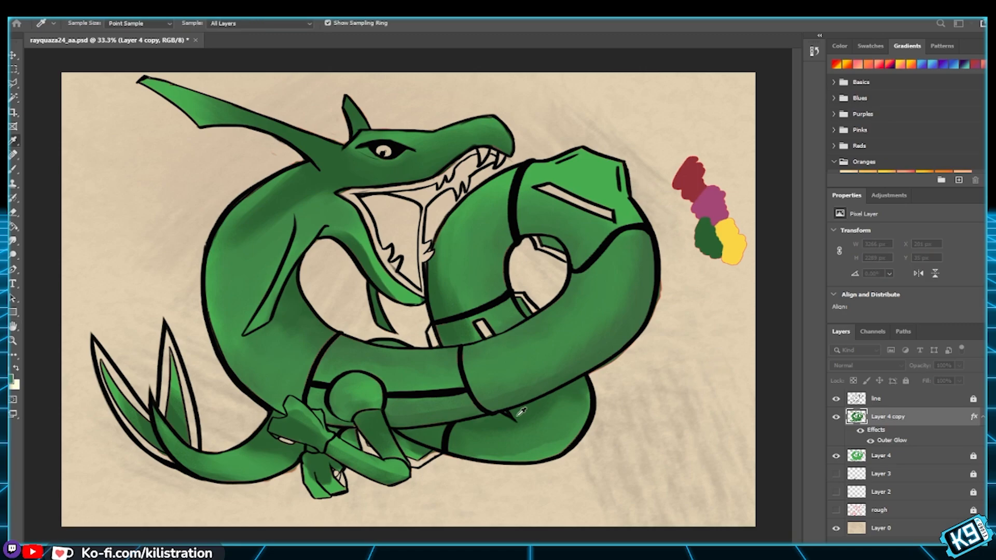
pyautogui.press('h')
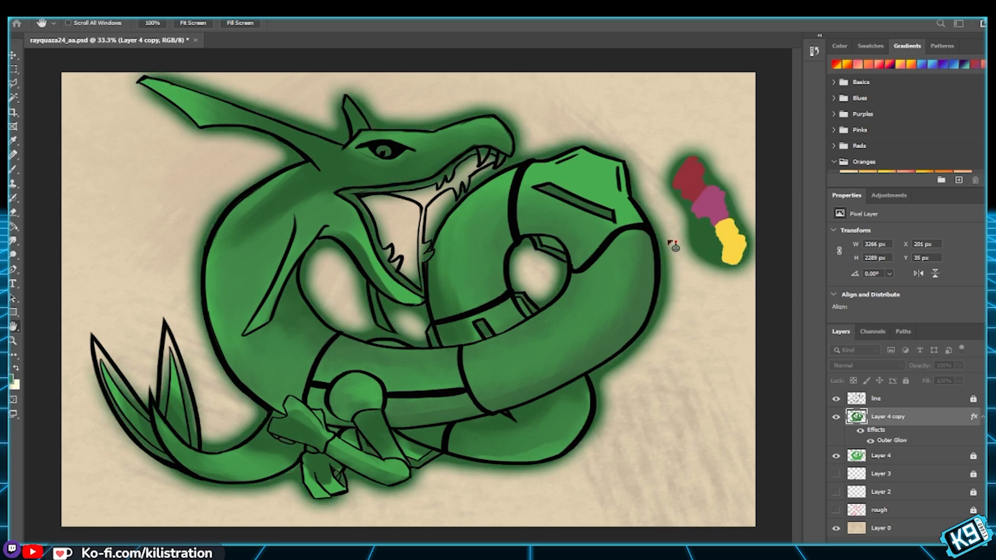
pyautogui.moveTo(670, 243); pyautogui.dragTo(613, 236)
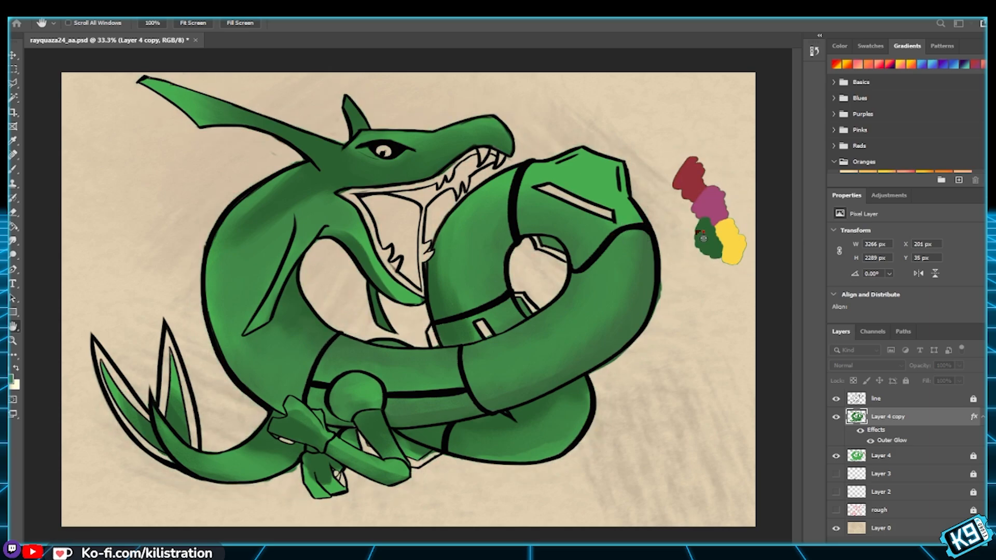
pyautogui.moveTo(640, 242); pyautogui.dragTo(689, 239)
pyautogui.press('space')
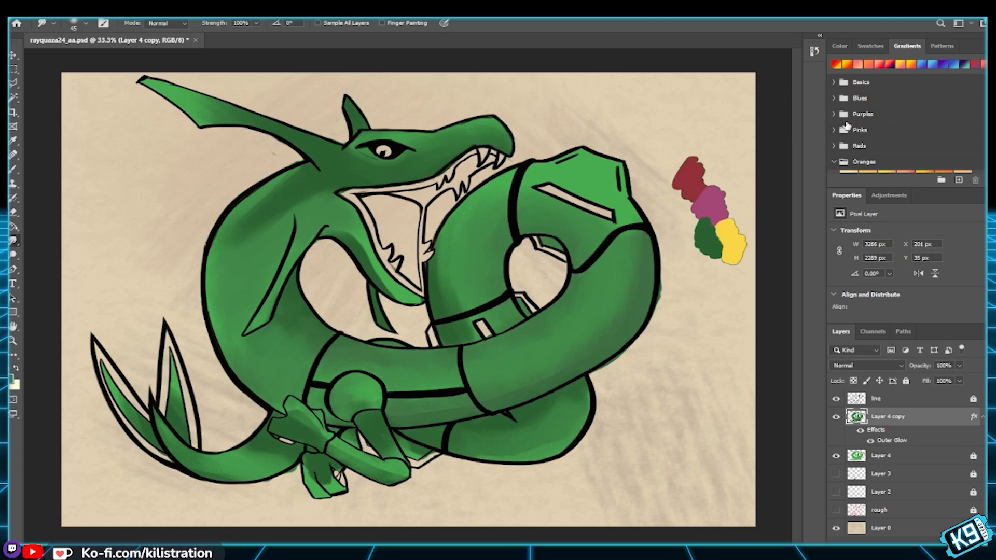
# Step: Duplicate Layer 4 copy with its effect, turn off the duplicate's Outer Glow, and rasterize the layer style on Layer 4 copy
pyautogui.moveTo(920, 438); pyautogui.dragTo(928, 539)
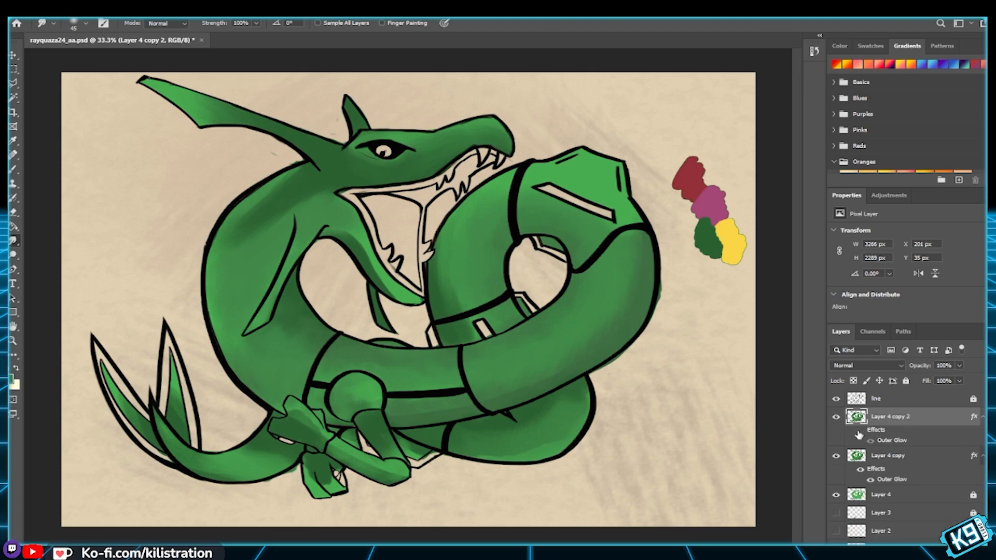
pyautogui.click(880, 459)
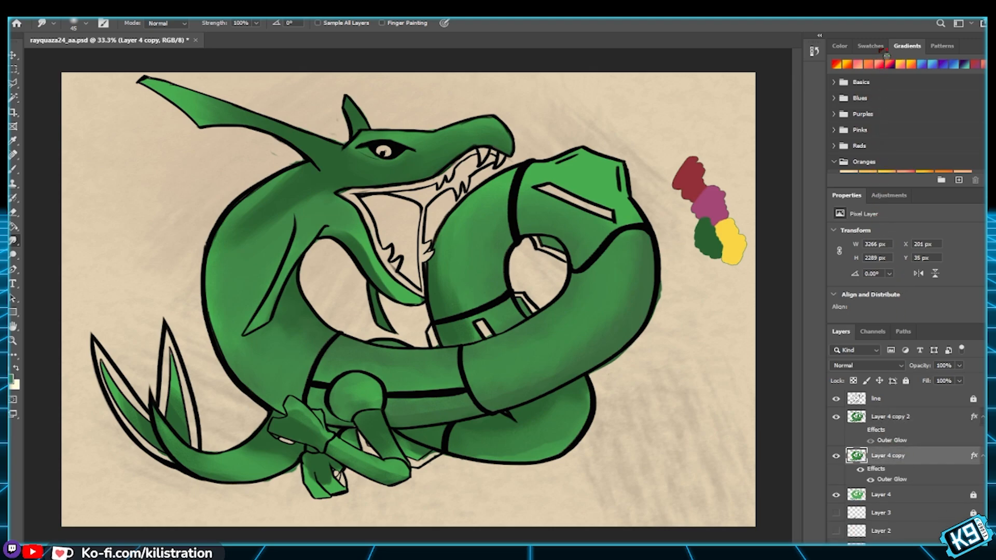
pyautogui.hotkey('ctrl', 'z')
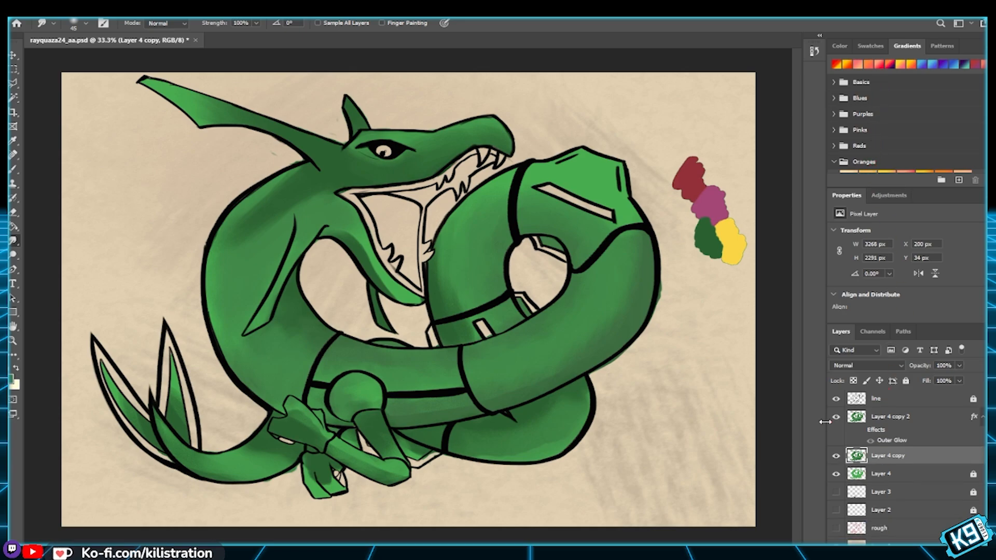
# Step: Place Layer 4 copy 2 below Layer 4 copy, hide it and Layer 4, and make Layer 4 copy active
pyautogui.moveTo(887, 421); pyautogui.dragTo(902, 456)
pyautogui.click(836, 435)
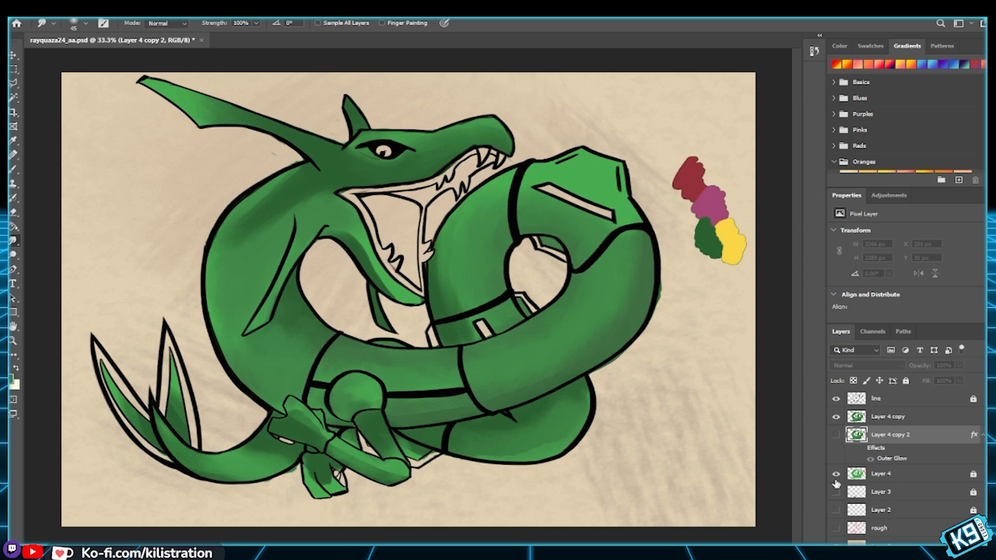
pyautogui.click(835, 474)
pyautogui.click(892, 420)
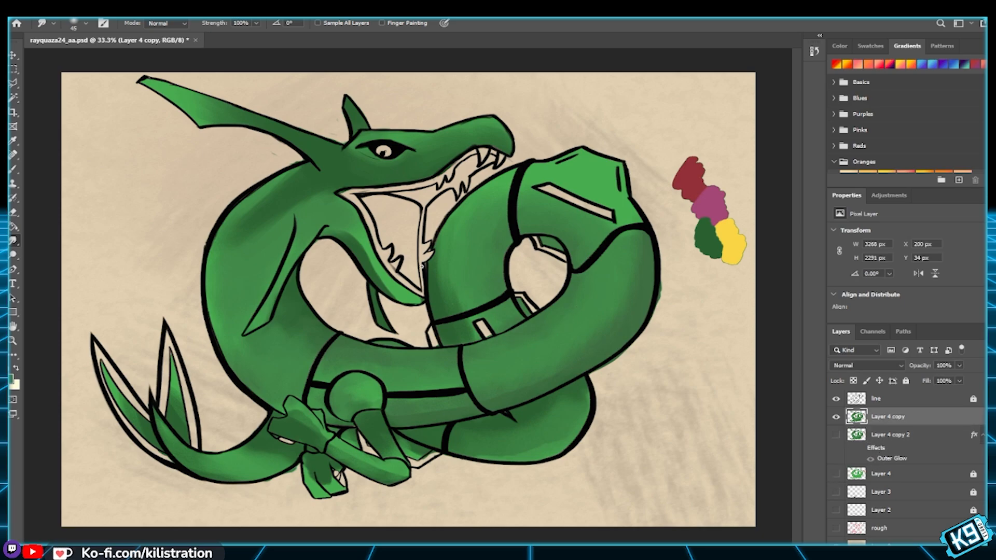
# Step: Smudge the green out to the outlines at the tip of the long head crest and along the neck at 45 px
pyautogui.scroll(2, 372, 205)
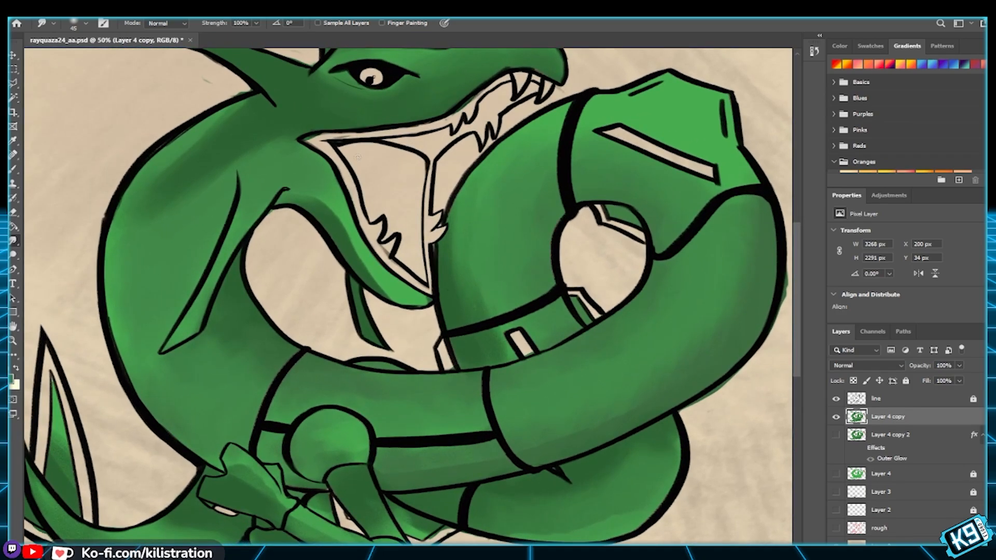
pyautogui.moveTo(374, 78); pyautogui.dragTo(379, 232)
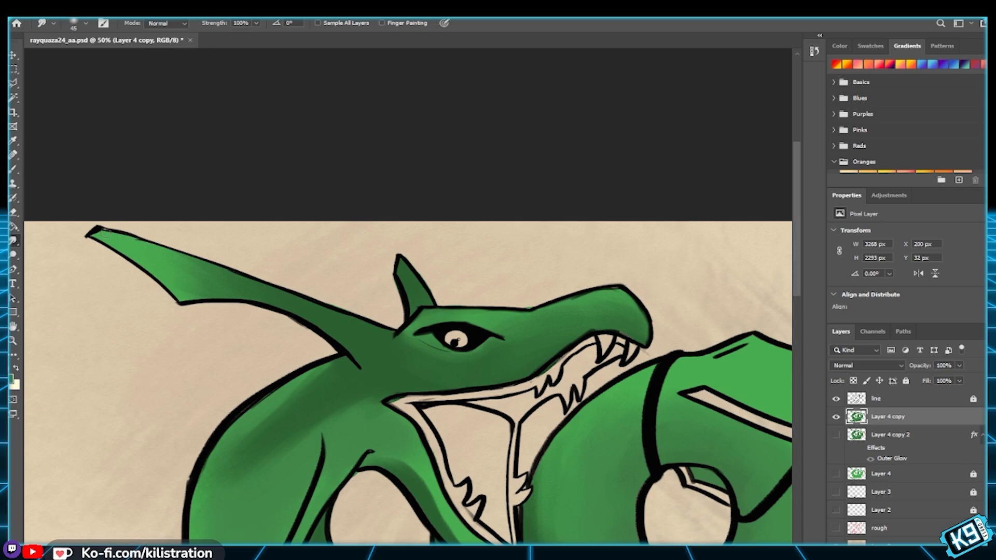
pyautogui.moveTo(95, 236); pyautogui.dragTo(106, 232)
pyautogui.moveTo(135, 353); pyautogui.dragTo(155, 230)
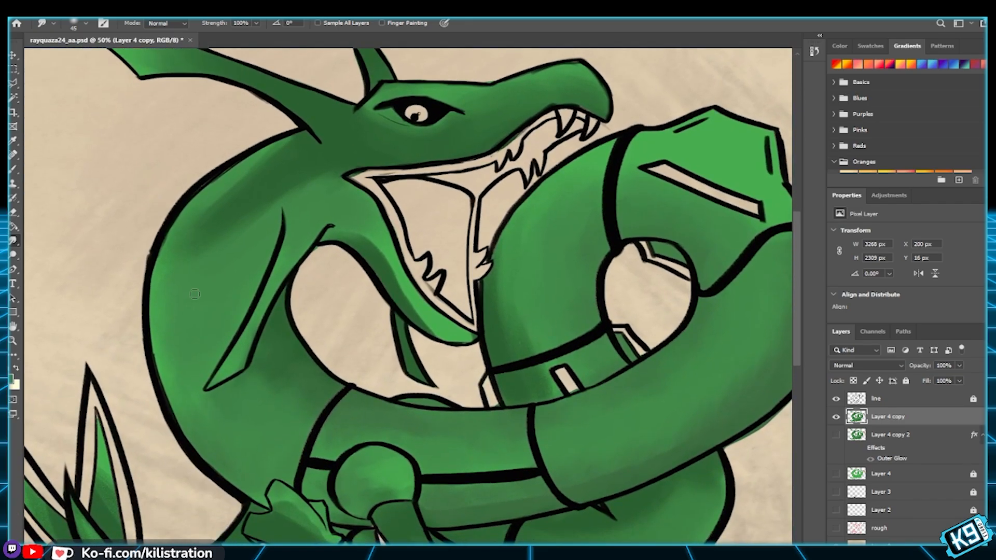
pyautogui.moveTo(289, 320); pyautogui.dragTo(280, 388)
pyautogui.moveTo(263, 422); pyautogui.dragTo(288, 377)
pyautogui.moveTo(376, 172); pyautogui.dragTo(358, 274)
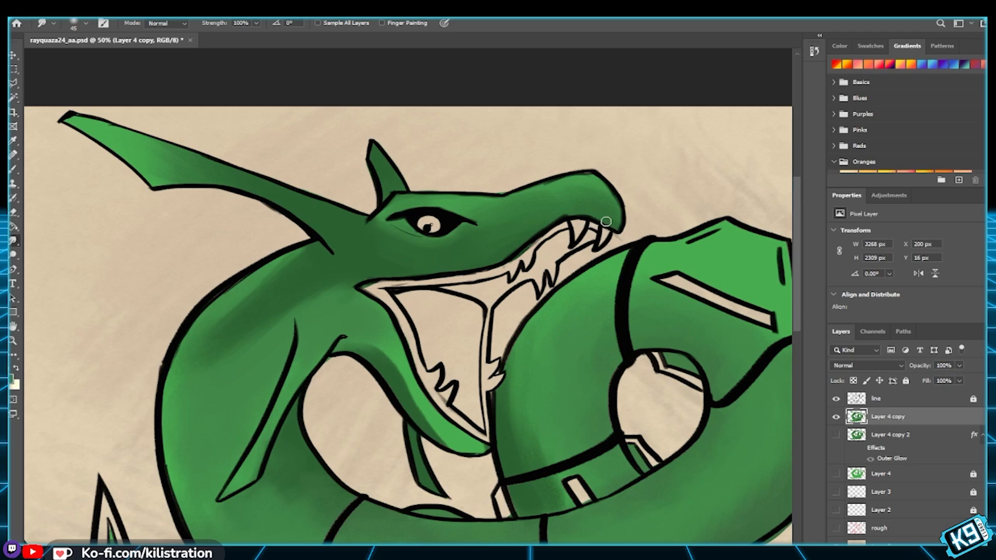
# Step: Smudge the green along the edges of the outer tail fin, continuing toward the lower coil
pyautogui.scroll(-10, 608, 207)
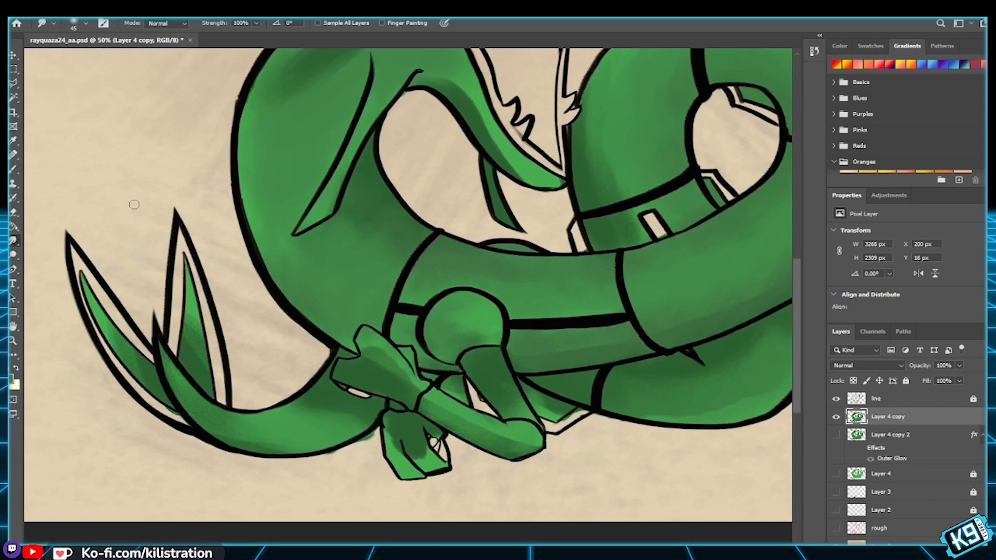
pyautogui.moveTo(94, 284); pyautogui.dragTo(81, 265)
pyautogui.scroll(-3, 358, 471)
pyautogui.hscroll(1, 358, 471)
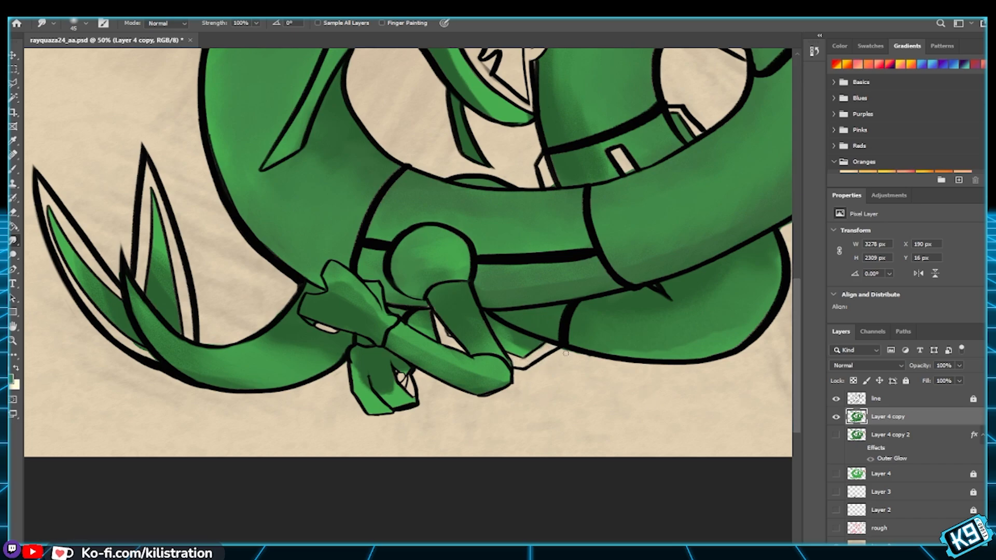
pyautogui.moveTo(656, 423); pyautogui.dragTo(520, 439)
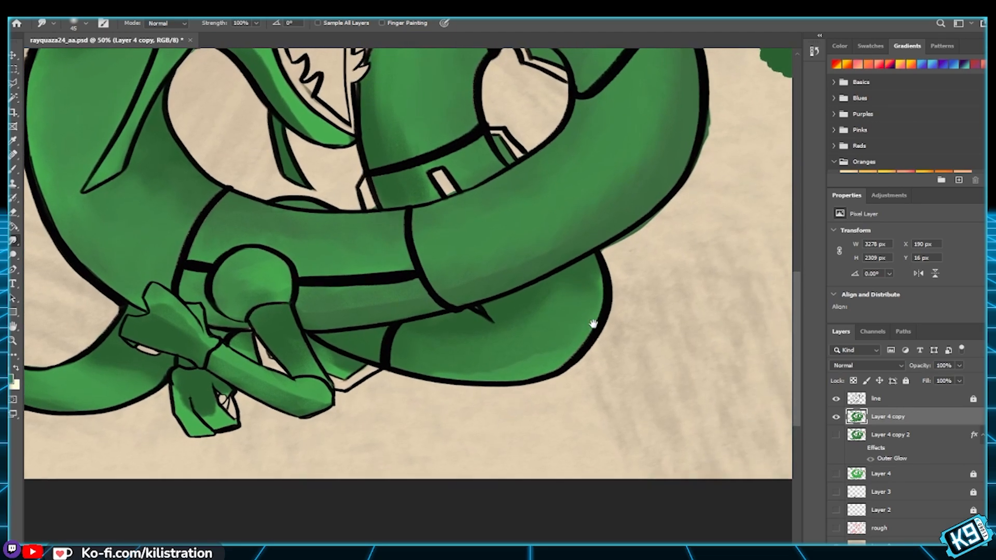
# Step: Look over the blended green shading on the dragon's coils, neck and head
pyautogui.moveTo(702, 254); pyautogui.dragTo(616, 376)
pyautogui.moveTo(522, 373); pyautogui.dragTo(580, 338)
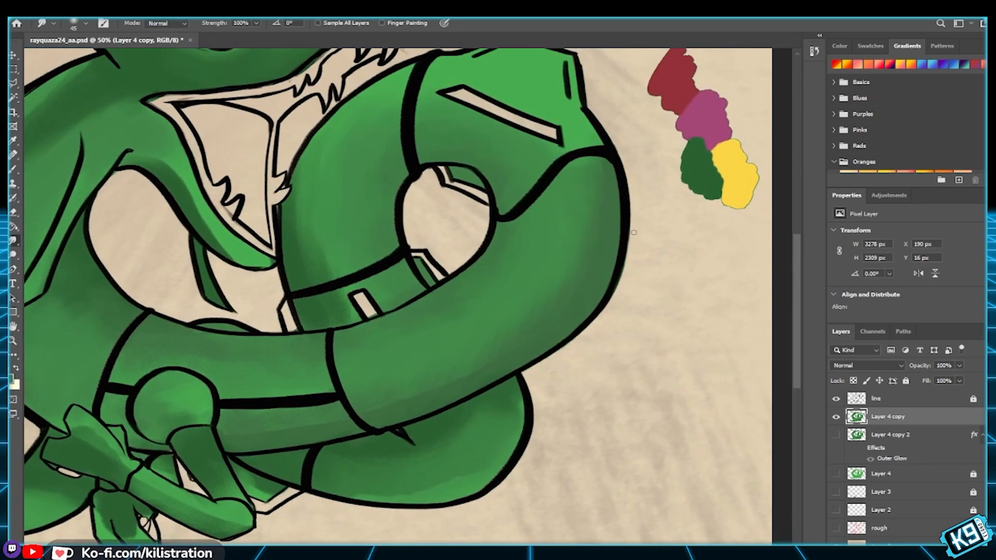
pyautogui.moveTo(632, 231); pyautogui.dragTo(636, 327)
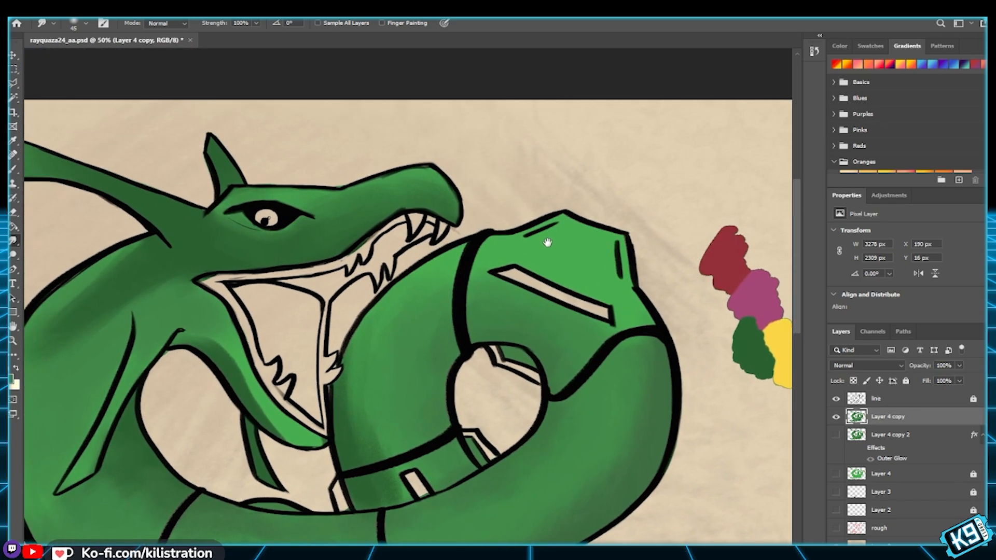
pyautogui.moveTo(484, 194); pyautogui.dragTo(549, 235)
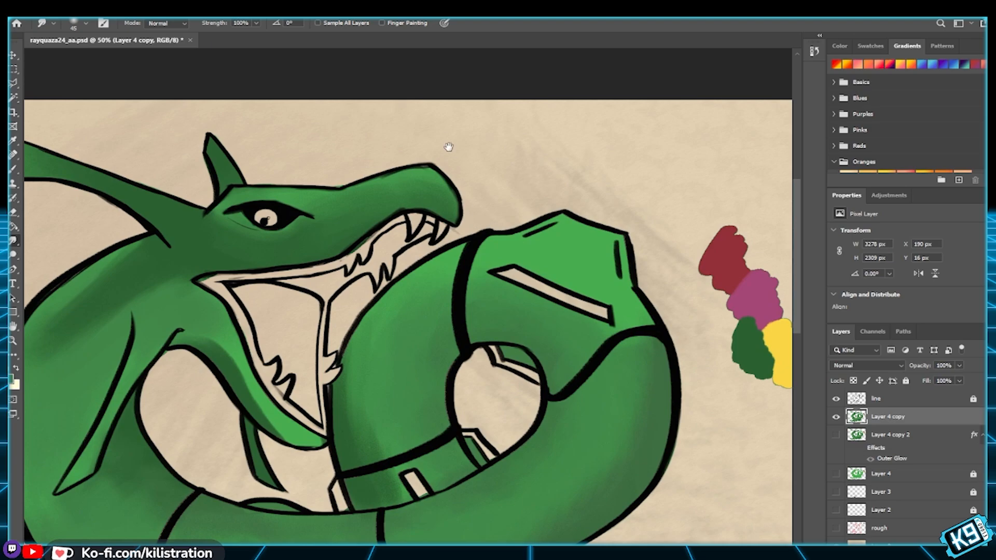
pyautogui.moveTo(454, 163); pyautogui.dragTo(483, 111)
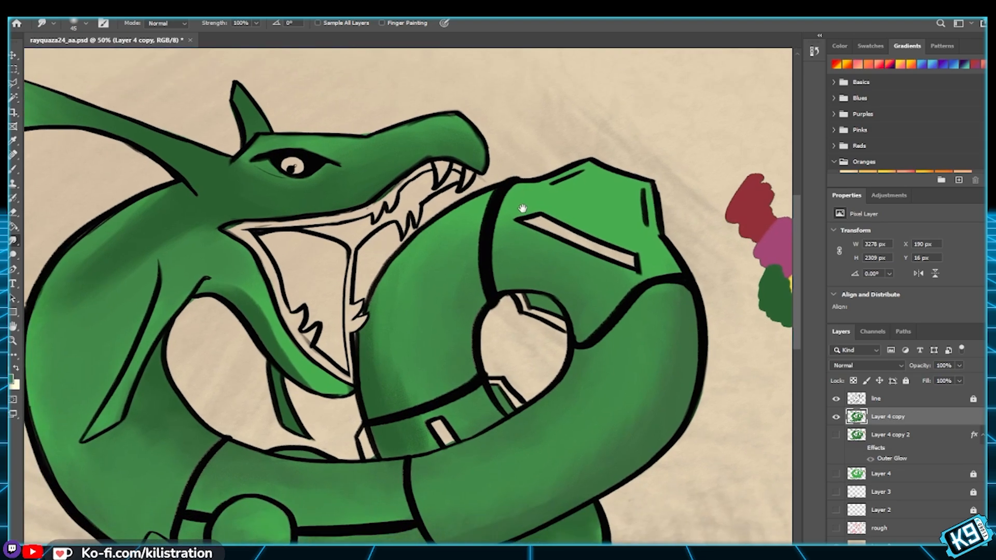
pyautogui.moveTo(511, 200); pyautogui.dragTo(518, 360)
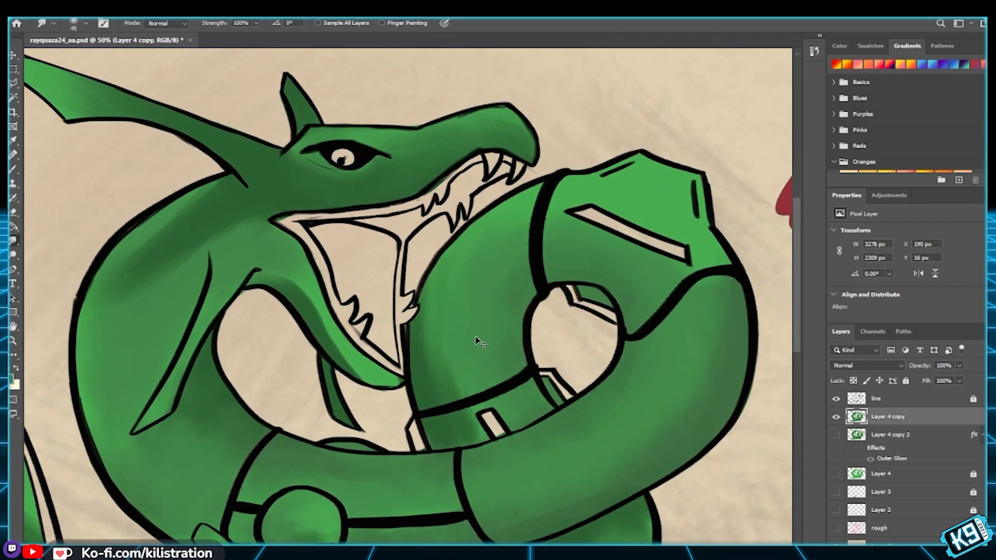
pyautogui.scroll(-2, 476, 340)
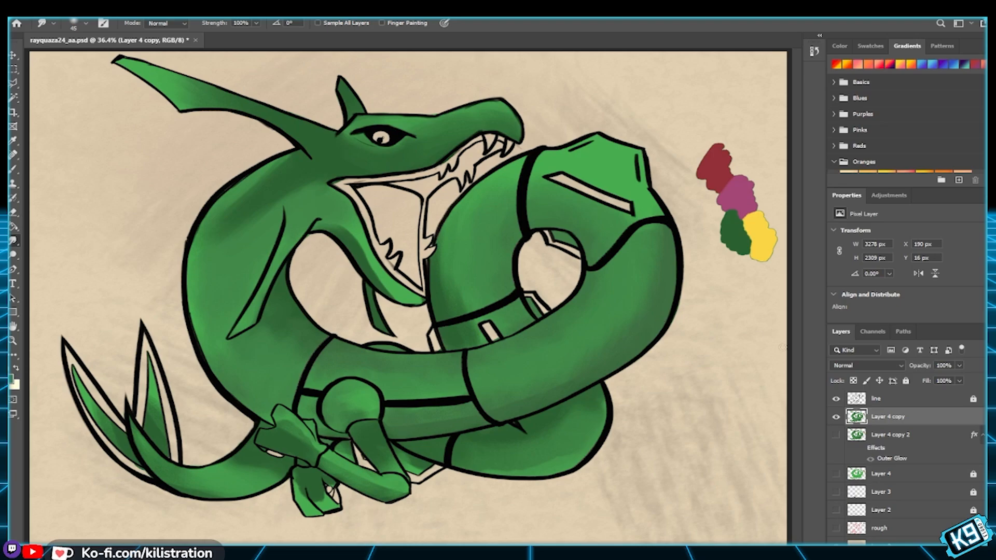
# Step: Lock the Layer 4 copy layer and add a new empty layer above it
pyautogui.click(906, 380)
pyautogui.hotkey('ctrl', 'shift', 'alt', 'n')
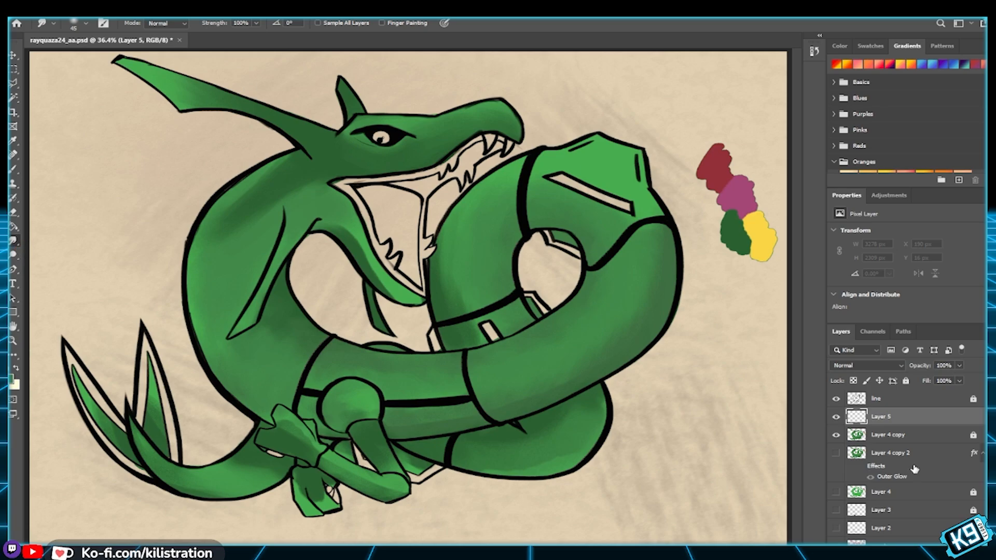
# Step: Sample the red swatch for the Brush and add another empty layer directly above the locked Layer 4 copy
pyautogui.click(934, 435)
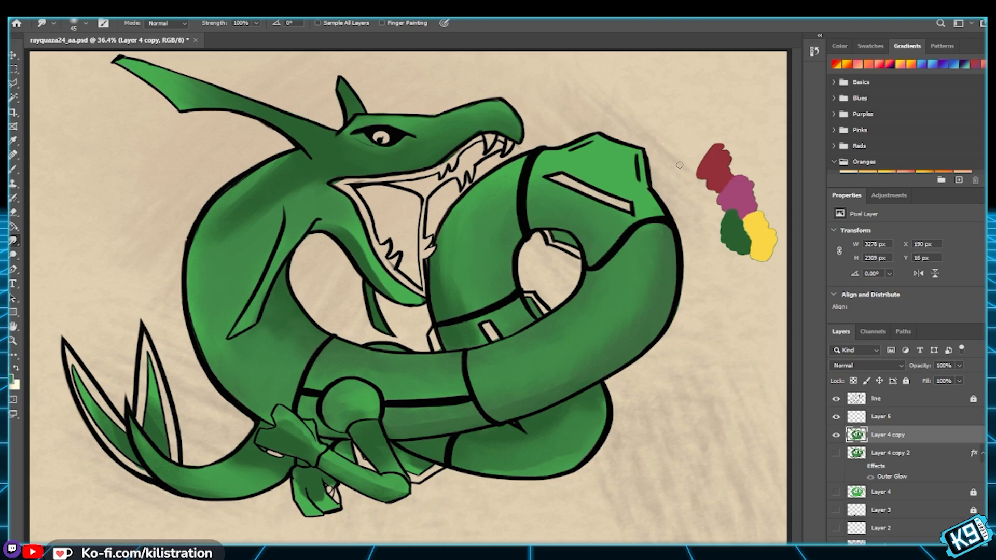
pyautogui.press('b')
pyautogui.keyDown('alt'); pyautogui.click(723, 158); pyautogui.keyUp('alt')
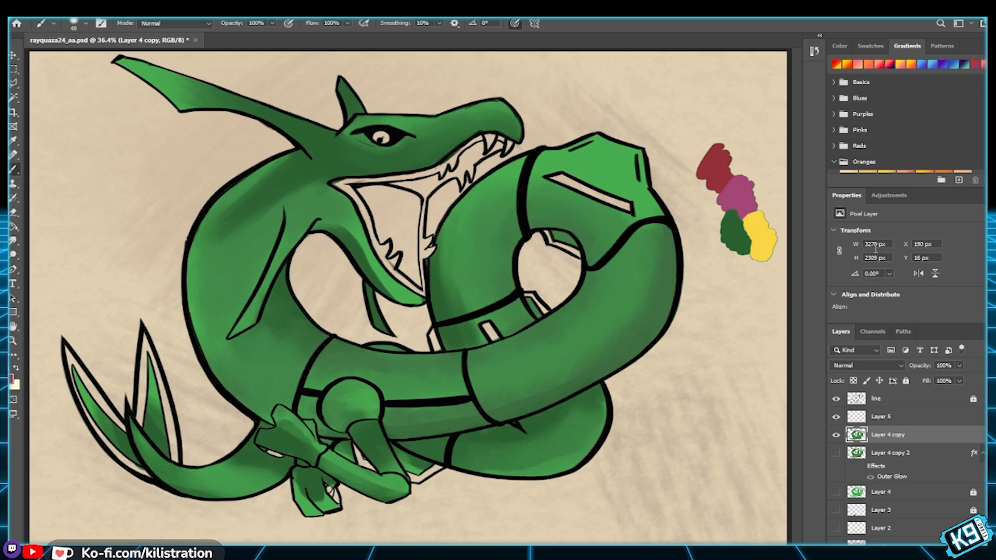
pyautogui.click(905, 380)
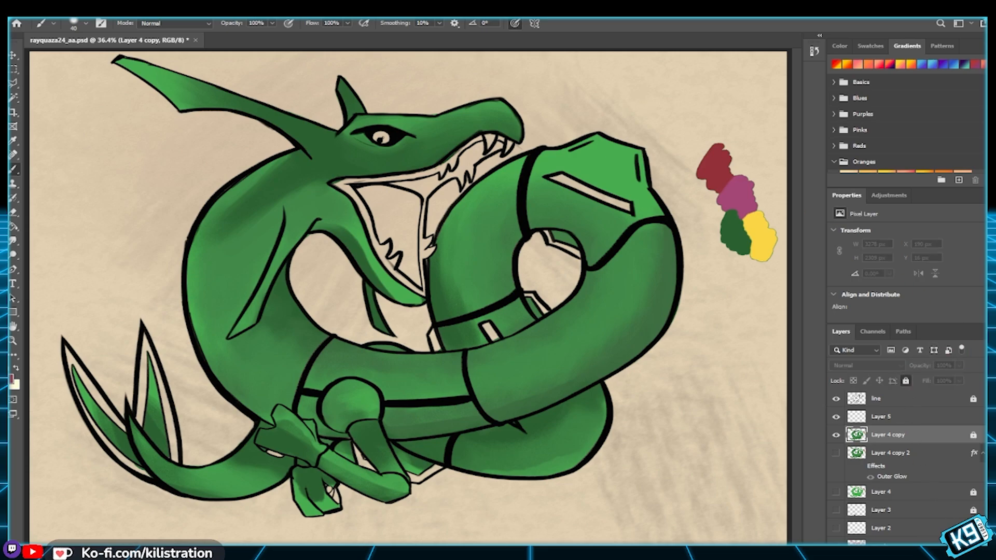
pyautogui.hotkey('ctrl', 'shift', 'alt', 'n')
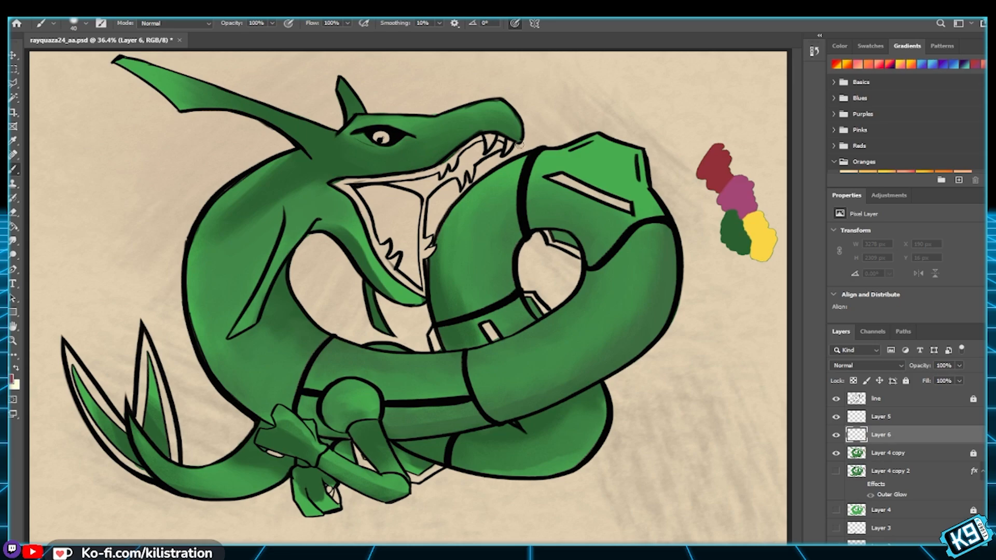
# Step: Paint the narrow border along the angular outer edge of the topmost coil red, using a 20 to 35 px brush
pyautogui.keyDown('alt'); pyautogui.scroll(3, 558, 137); pyautogui.keyUp('alt')
pyautogui.moveTo(638, 156); pyautogui.dragTo(494, 249)
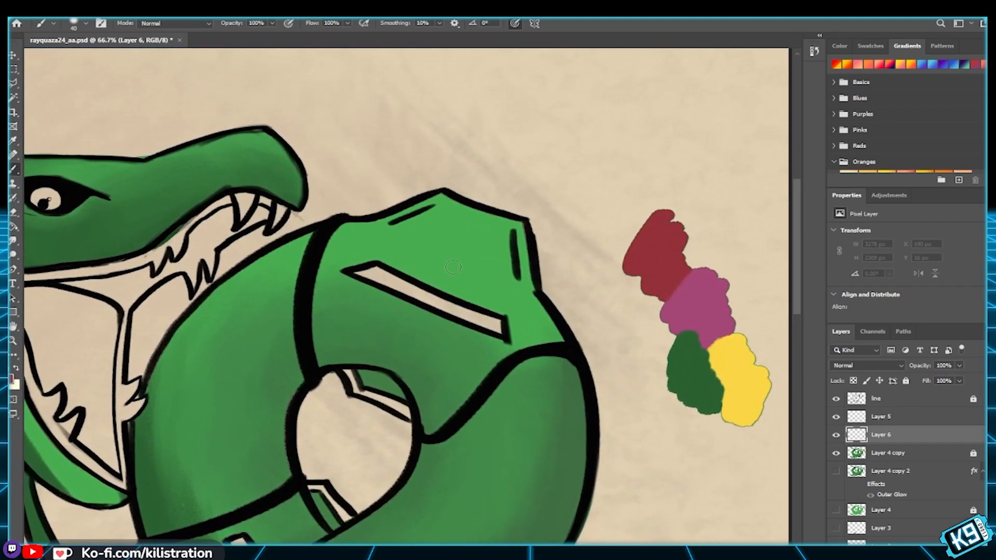
pyautogui.press('[')
pyautogui.press('[')
pyautogui.moveTo(377, 223); pyautogui.dragTo(419, 205)
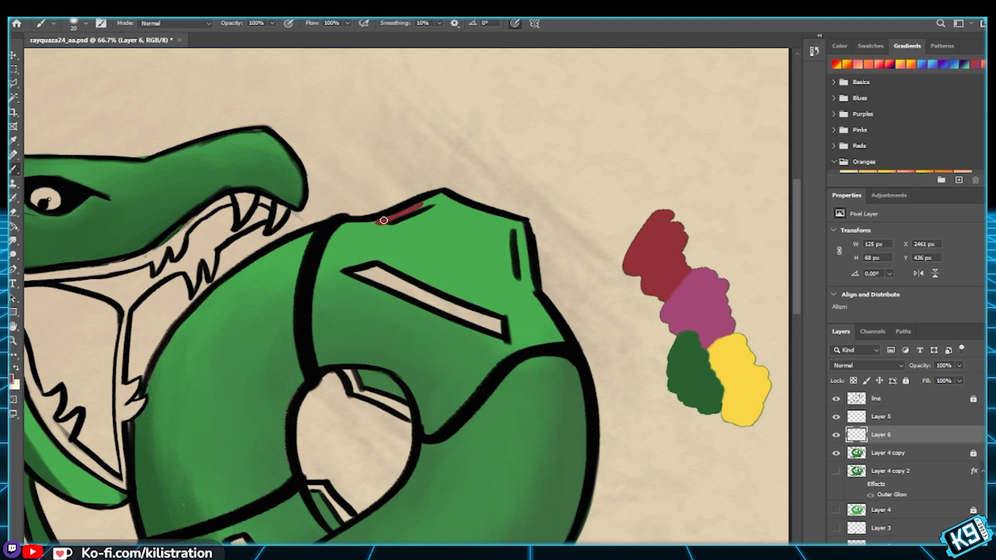
pyautogui.moveTo(386, 222)
pyautogui.mouseDown()
pyautogui.moveTo(424, 203)
pyautogui.moveTo(406, 214)
pyautogui.moveTo(431, 201)
pyautogui.mouseUp()
pyautogui.moveTo(441, 201)
pyautogui.mouseDown()
pyautogui.moveTo(502, 218)
pyautogui.moveTo(447, 199)
pyautogui.mouseUp()
pyautogui.moveTo(521, 224); pyautogui.dragTo(526, 280)
pyautogui.moveTo(524, 278); pyautogui.dragTo(534, 292)
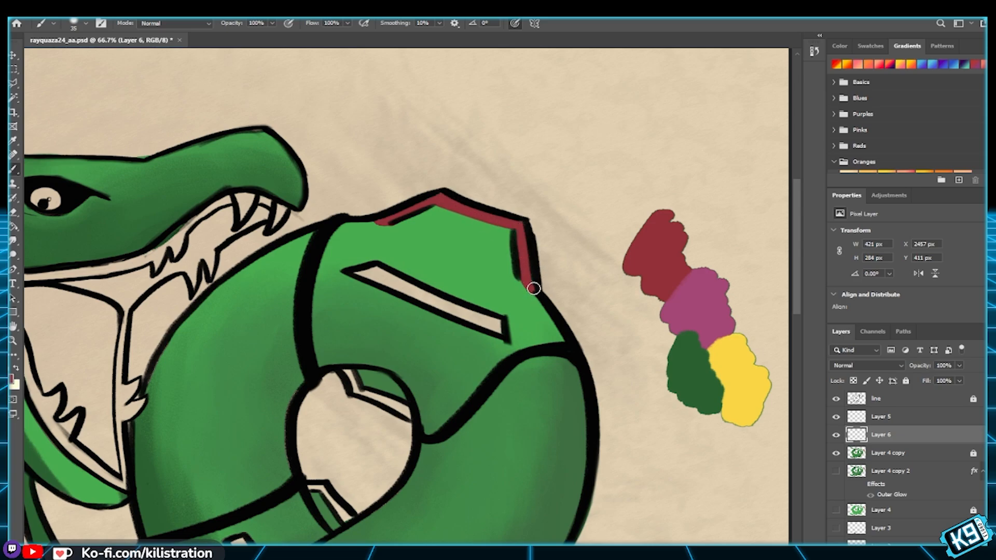
# Step: Fill the slanted slot on the top coil and the fin edges inside the coil's opening with red
pyautogui.moveTo(349, 269)
pyautogui.mouseDown()
pyautogui.moveTo(387, 282)
pyautogui.moveTo(362, 276)
pyautogui.moveTo(372, 270)
pyautogui.moveTo(409, 288)
pyautogui.moveTo(383, 273)
pyautogui.moveTo(441, 309)
pyautogui.moveTo(367, 274)
pyautogui.moveTo(505, 335)
pyautogui.mouseUp()
pyautogui.moveTo(356, 363)
pyautogui.mouseDown()
pyautogui.moveTo(352, 390)
pyautogui.moveTo(347, 372)
pyautogui.moveTo(353, 392)
pyautogui.moveTo(411, 420)
pyautogui.mouseUp()
pyautogui.scroll(-5, 400, 394)
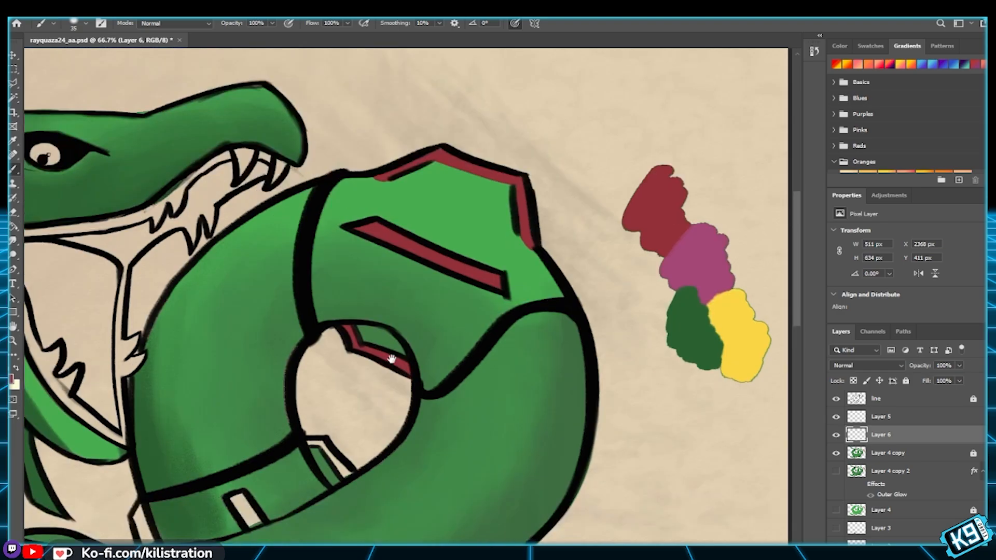
pyautogui.click(347, 318)
pyautogui.moveTo(347, 318)
pyautogui.mouseDown()
pyautogui.moveTo(382, 346)
pyautogui.moveTo(344, 349)
pyautogui.moveTo(356, 333)
pyautogui.moveTo(361, 351)
pyautogui.mouseUp()
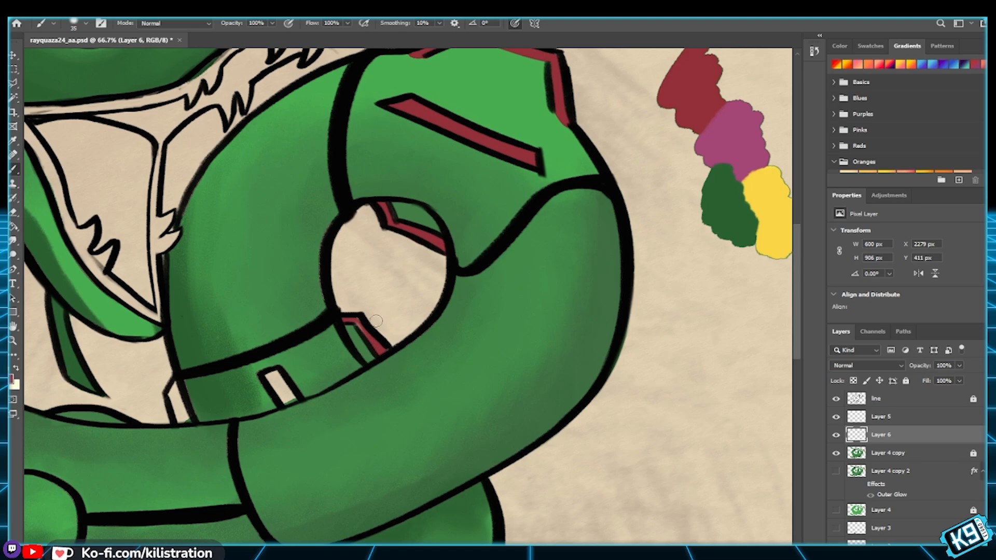
pyautogui.moveTo(356, 322); pyautogui.dragTo(357, 323)
# Step: Paint the short slot and the small outer fin edge on the band below the coil's opening red
pyautogui.moveTo(272, 274)
pyautogui.mouseDown()
pyautogui.moveTo(309, 396)
pyautogui.moveTo(289, 363)
pyautogui.moveTo(315, 366)
pyautogui.moveTo(371, 317)
pyautogui.moveTo(389, 320)
pyautogui.mouseUp()
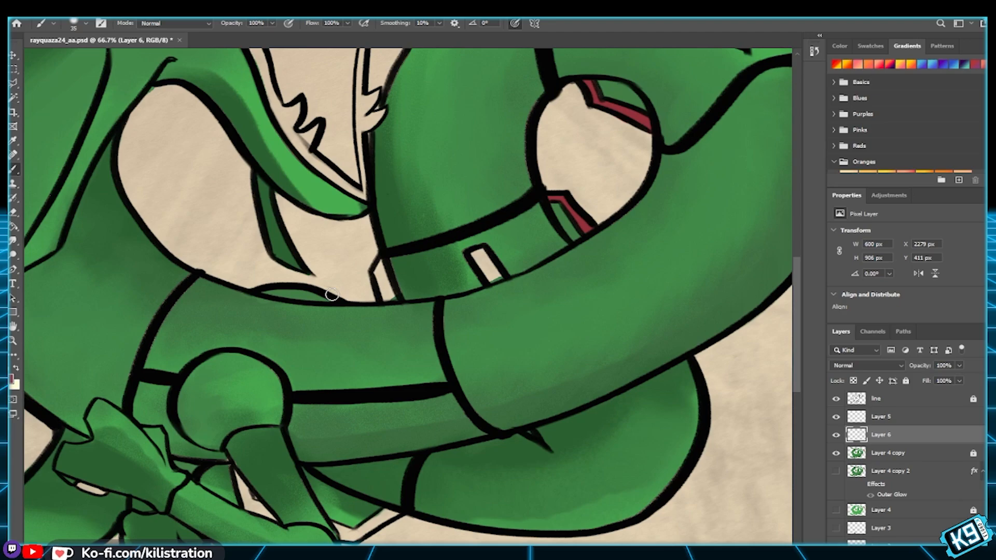
pyautogui.hotkey('ctrl', '0')
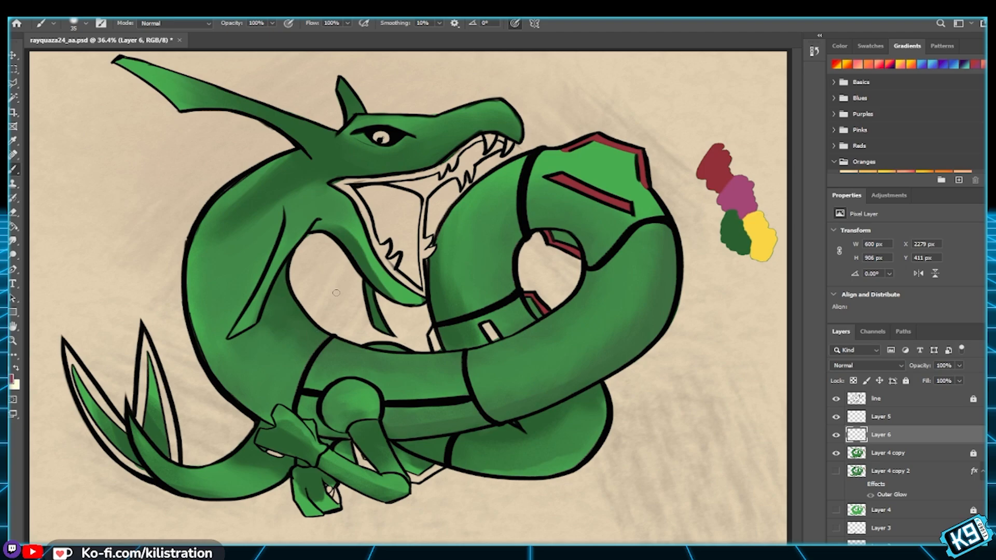
pyautogui.scroll(3, 334, 298)
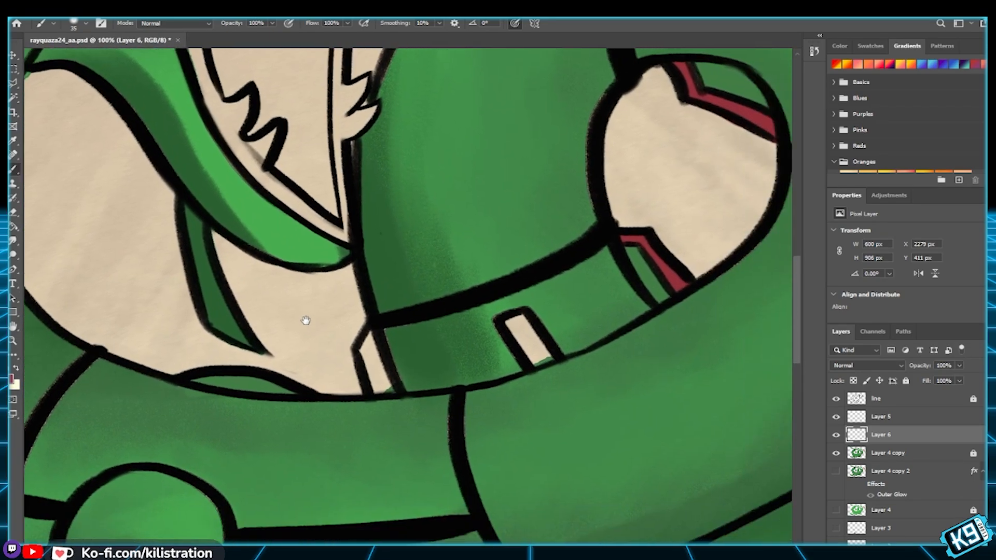
pyautogui.moveTo(306, 320); pyautogui.dragTo(155, 292)
pyautogui.moveTo(378, 327)
pyautogui.mouseDown()
pyautogui.moveTo(359, 302)
pyautogui.moveTo(382, 336)
pyautogui.moveTo(376, 325)
pyautogui.moveTo(395, 330)
pyautogui.moveTo(365, 291)
pyautogui.moveTo(395, 326)
pyautogui.mouseUp()
pyautogui.moveTo(215, 309)
pyautogui.mouseDown()
pyautogui.moveTo(211, 338)
pyautogui.moveTo(226, 343)
pyautogui.moveTo(218, 313)
pyautogui.moveTo(211, 327)
pyautogui.moveTo(206, 314)
pyautogui.moveTo(224, 358)
pyautogui.moveTo(226, 349)
pyautogui.moveTo(238, 362)
pyautogui.moveTo(236, 351)
pyautogui.mouseUp()
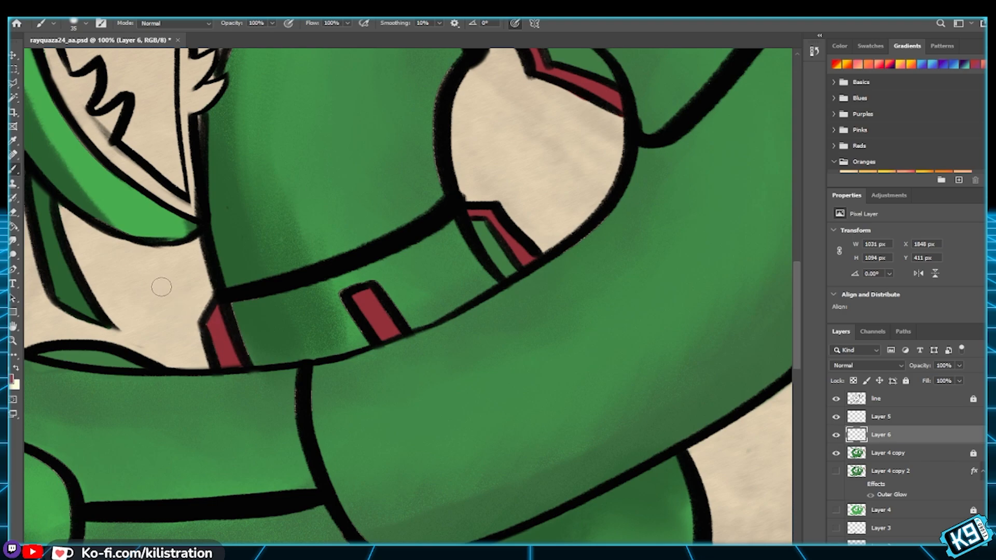
# Step: Paint the borders of both pointed tail fins red around their green centres
pyautogui.hotkey('ctrl', '0')
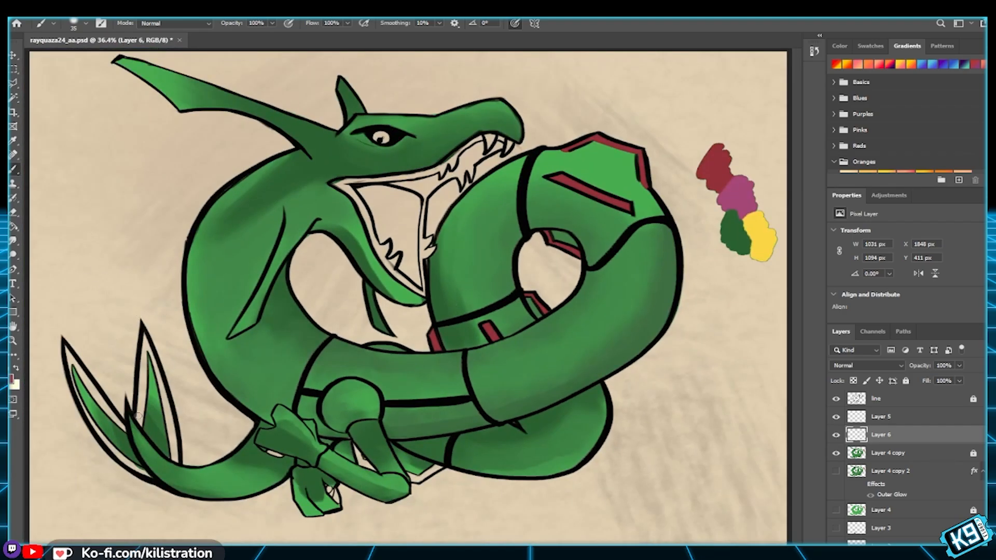
pyautogui.moveTo(139, 418); pyautogui.dragTo(143, 396)
pyautogui.moveTo(144, 332)
pyautogui.mouseDown()
pyautogui.moveTo(136, 407)
pyautogui.moveTo(146, 380)
pyautogui.mouseUp()
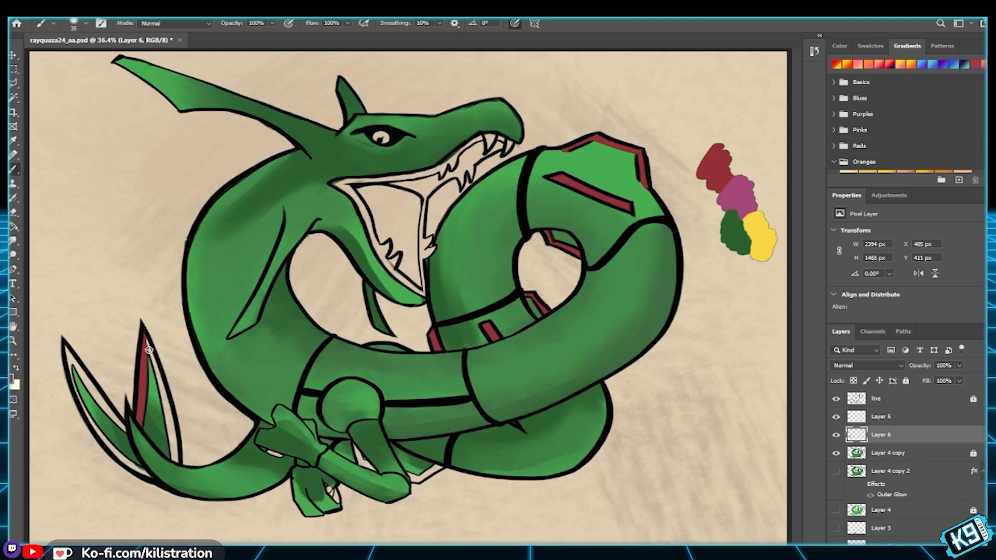
pyautogui.moveTo(145, 340)
pyautogui.mouseDown()
pyautogui.moveTo(164, 387)
pyautogui.moveTo(137, 346)
pyautogui.moveTo(155, 376)
pyautogui.moveTo(155, 367)
pyautogui.moveTo(173, 437)
pyautogui.moveTo(165, 390)
pyautogui.moveTo(176, 448)
pyautogui.mouseUp()
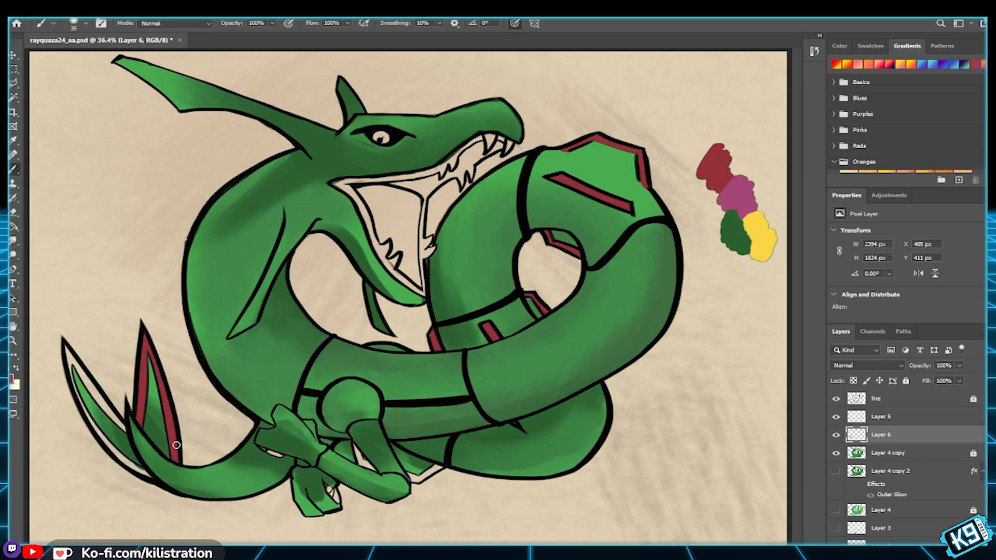
pyautogui.moveTo(65, 350)
pyautogui.mouseDown()
pyautogui.moveTo(123, 424)
pyautogui.moveTo(103, 396)
pyautogui.moveTo(122, 428)
pyautogui.mouseUp()
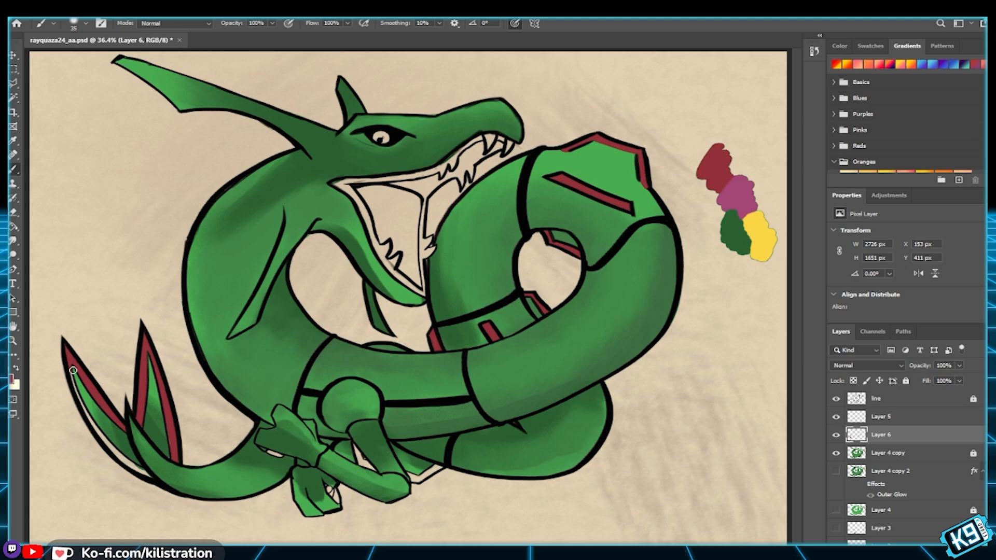
pyautogui.moveTo(76, 390)
pyautogui.mouseDown()
pyautogui.moveTo(98, 435)
pyautogui.moveTo(157, 481)
pyautogui.moveTo(175, 444)
pyautogui.mouseUp()
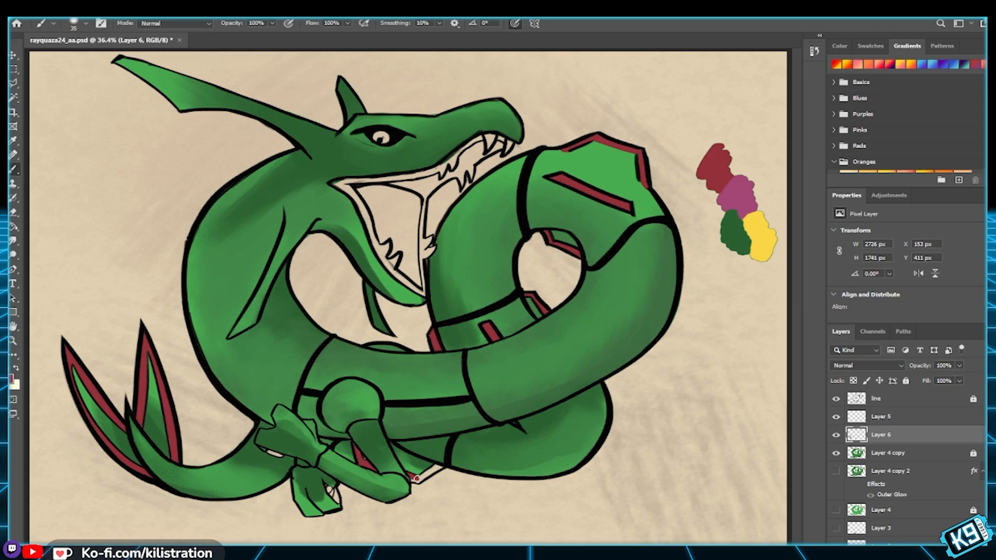
# Step: Paint the fin edge showing beneath the dragon's elbow red
pyautogui.click(413, 477)
pyautogui.moveTo(414, 479); pyautogui.dragTo(450, 461)
pyautogui.hotkey('ctrl', '+')
pyautogui.hotkey('ctrl', '+')
pyautogui.moveTo(329, 471); pyautogui.dragTo(386, 274)
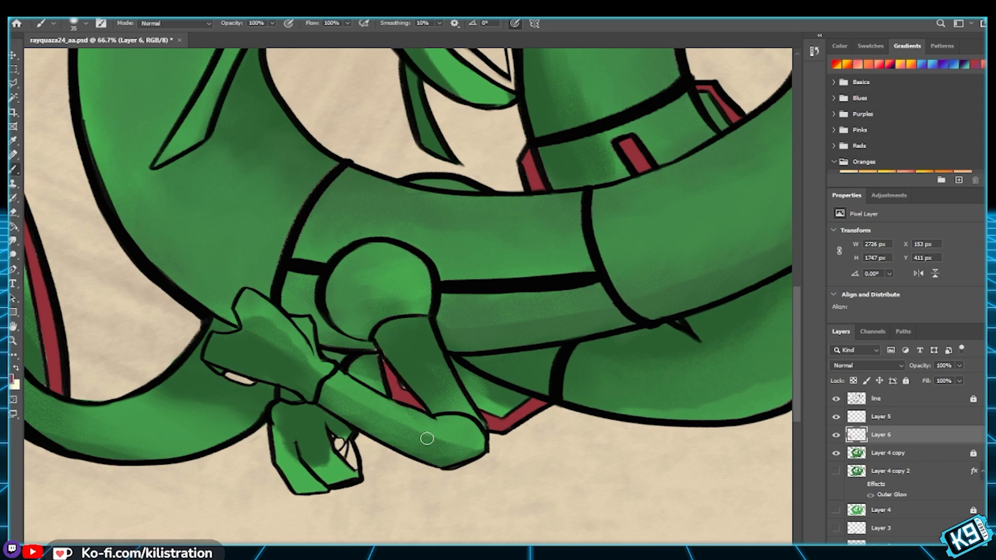
# Step: Switch the brush to off-white and paint the claws on both hands
pyautogui.keyDown('alt'); pyautogui.click(374, 345); pyautogui.keyUp('alt')
pyautogui.press('i')
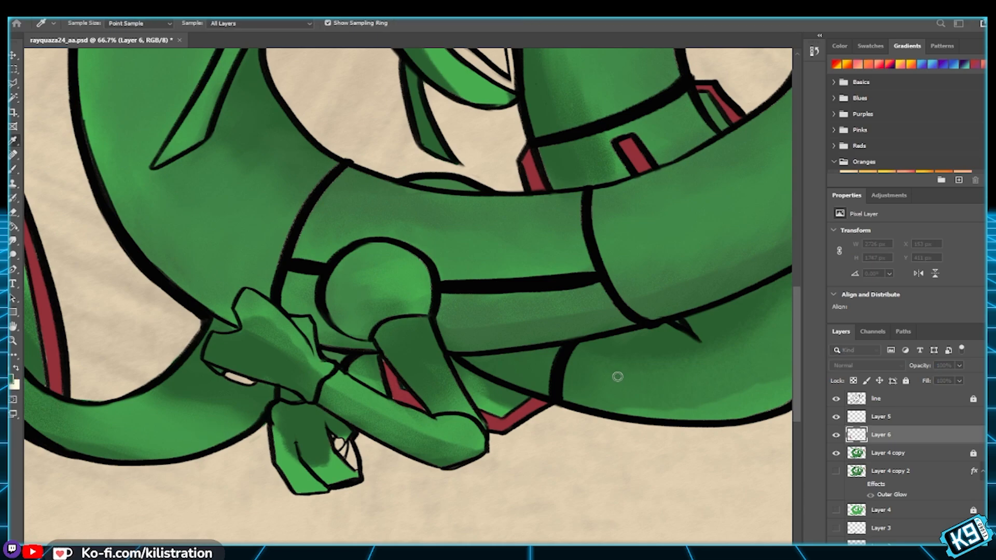
pyautogui.press('b')
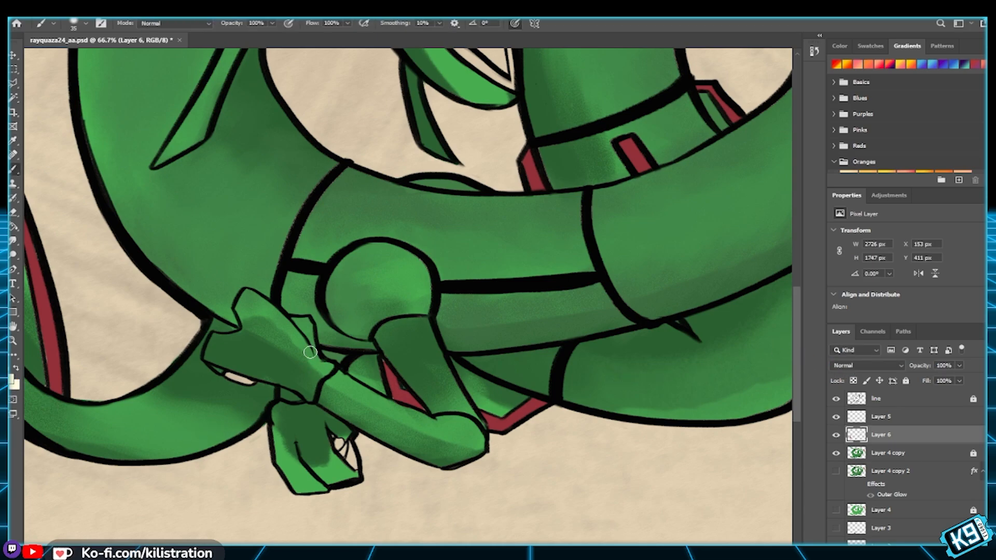
pyautogui.moveTo(226, 375); pyautogui.dragTo(251, 381)
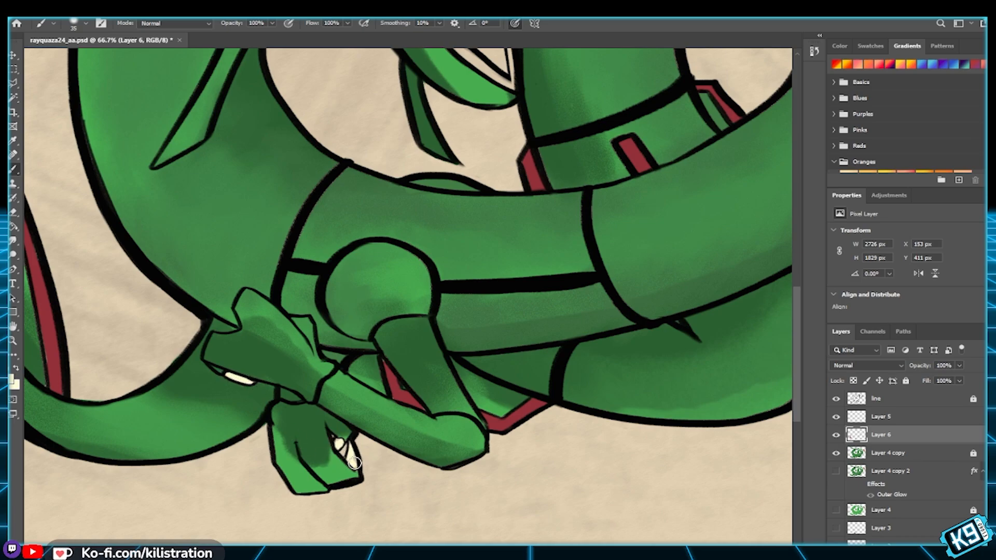
pyautogui.moveTo(355, 457); pyautogui.dragTo(339, 447)
# Step: Resample the red and paint the lower jaw's lip, including its jagged spikes and the far edge
pyautogui.moveTo(396, 243); pyautogui.dragTo(418, 251)
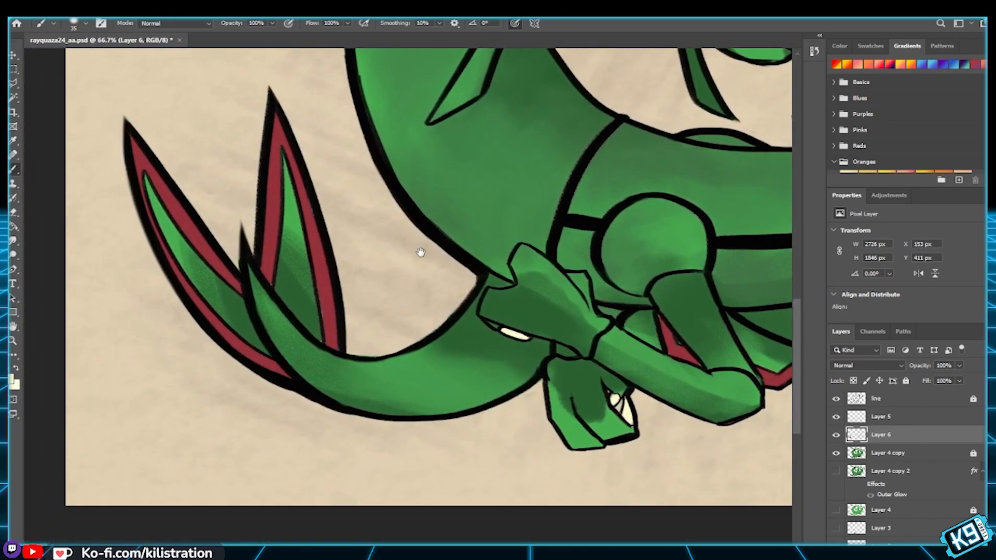
pyautogui.moveTo(404, 211); pyautogui.dragTo(310, 396)
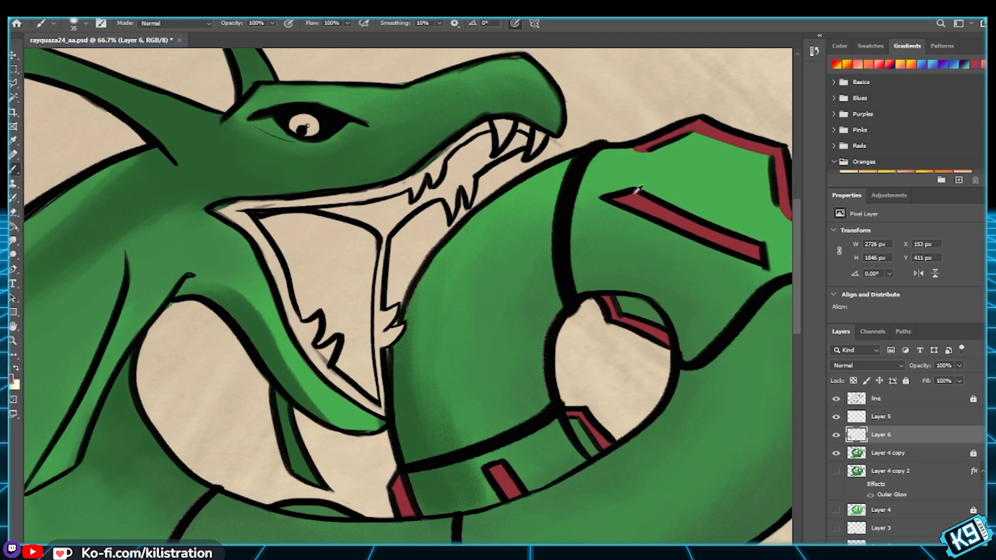
pyautogui.moveTo(217, 208)
pyautogui.mouseDown()
pyautogui.moveTo(247, 220)
pyautogui.moveTo(267, 264)
pyautogui.moveTo(289, 282)
pyautogui.moveTo(190, 132)
pyautogui.moveTo(104, 89)
pyautogui.moveTo(233, 282)
pyautogui.mouseUp()
pyautogui.moveTo(210, 228)
pyautogui.mouseDown()
pyautogui.moveTo(238, 291)
pyautogui.moveTo(204, 224)
pyautogui.moveTo(247, 297)
pyautogui.moveTo(223, 263)
pyautogui.moveTo(252, 342)
pyautogui.moveTo(236, 284)
pyautogui.moveTo(263, 348)
pyautogui.moveTo(269, 324)
pyautogui.moveTo(254, 331)
pyautogui.moveTo(278, 367)
pyautogui.moveTo(292, 341)
pyautogui.moveTo(286, 369)
pyautogui.moveTo(305, 371)
pyautogui.moveTo(274, 362)
pyautogui.moveTo(328, 408)
pyautogui.moveTo(331, 347)
pyautogui.moveTo(339, 405)
pyautogui.mouseUp()
pyautogui.moveTo(336, 316)
pyautogui.mouseDown()
pyautogui.moveTo(332, 327)
pyautogui.moveTo(343, 311)
pyautogui.moveTo(343, 342)
pyautogui.mouseUp()
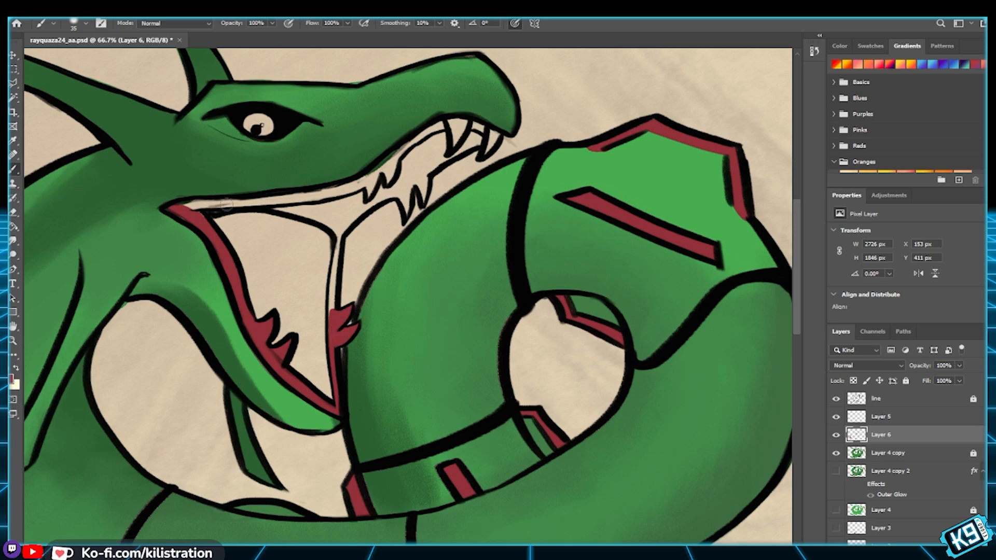
# Step: Paint the upper lip and the gap between the front fangs red, and begin the lower jaw's front spikes
pyautogui.moveTo(181, 208)
pyautogui.mouseDown()
pyautogui.moveTo(216, 200)
pyautogui.moveTo(182, 208)
pyautogui.moveTo(207, 208)
pyautogui.moveTo(180, 215)
pyautogui.moveTo(203, 220)
pyautogui.moveTo(195, 203)
pyautogui.moveTo(251, 195)
pyautogui.moveTo(201, 207)
pyautogui.moveTo(254, 204)
pyautogui.moveTo(201, 207)
pyautogui.moveTo(217, 211)
pyautogui.moveTo(371, 184)
pyautogui.moveTo(421, 133)
pyautogui.moveTo(379, 167)
pyautogui.mouseUp()
pyautogui.moveTo(422, 128)
pyautogui.mouseDown()
pyautogui.moveTo(441, 124)
pyautogui.moveTo(415, 139)
pyautogui.mouseUp()
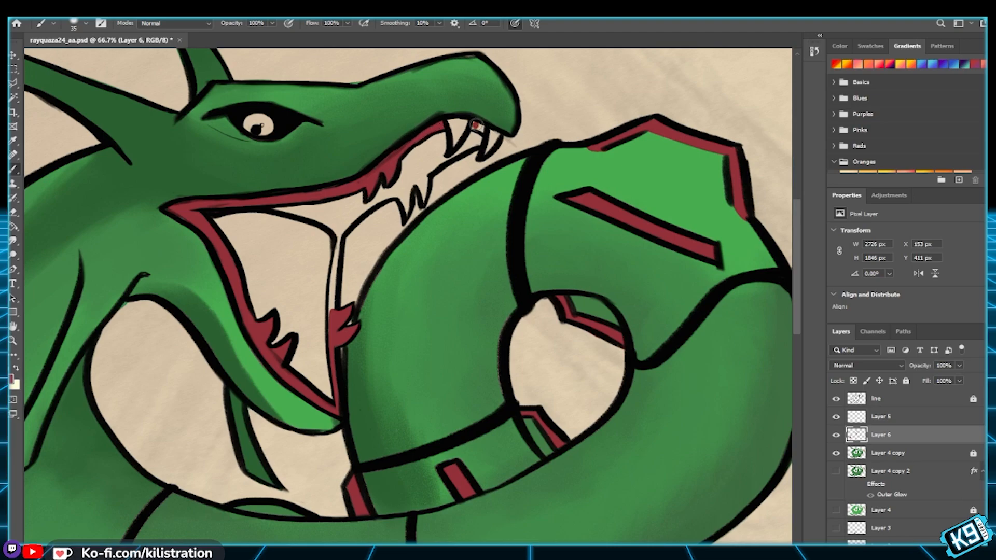
pyautogui.moveTo(476, 128); pyautogui.dragTo(482, 127)
pyautogui.moveTo(403, 196); pyautogui.dragTo(407, 202)
# Step: Sample the dark red and paint the first patches along the roof of the mouth, including behind the front spikes
pyautogui.press('i')
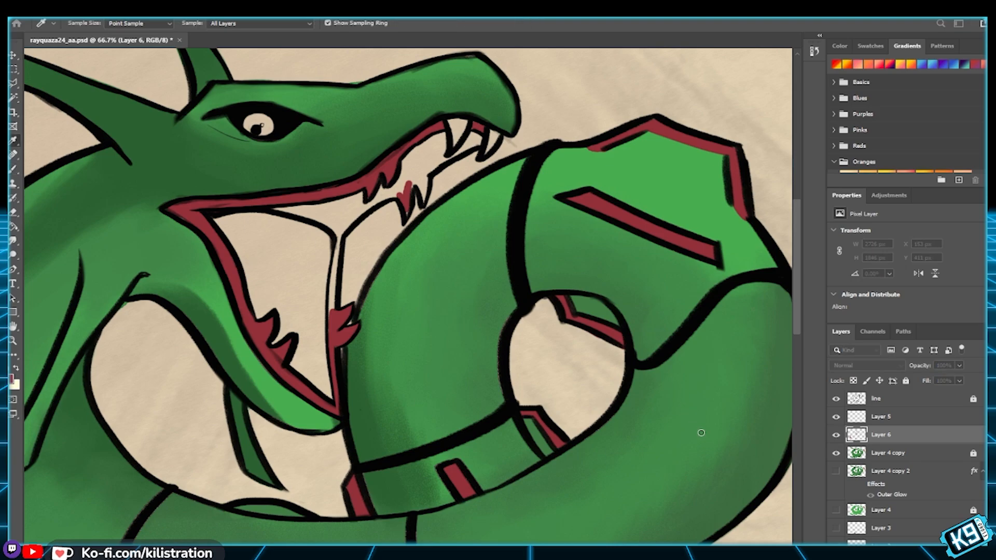
pyautogui.press('b')
pyautogui.moveTo(406, 196)
pyautogui.mouseDown()
pyautogui.moveTo(411, 174)
pyautogui.moveTo(413, 182)
pyautogui.moveTo(425, 170)
pyautogui.moveTo(424, 200)
pyautogui.moveTo(421, 156)
pyautogui.mouseUp()
pyautogui.moveTo(331, 213)
pyautogui.mouseDown()
pyautogui.moveTo(355, 207)
pyautogui.moveTo(348, 216)
pyautogui.mouseUp()
pyautogui.moveTo(609, 302); pyautogui.dragTo(334, 289)
# Step: Sample the magenta palette swatch and rough in the colour inside the lower mouth
pyautogui.scroll(4, 333, 289)
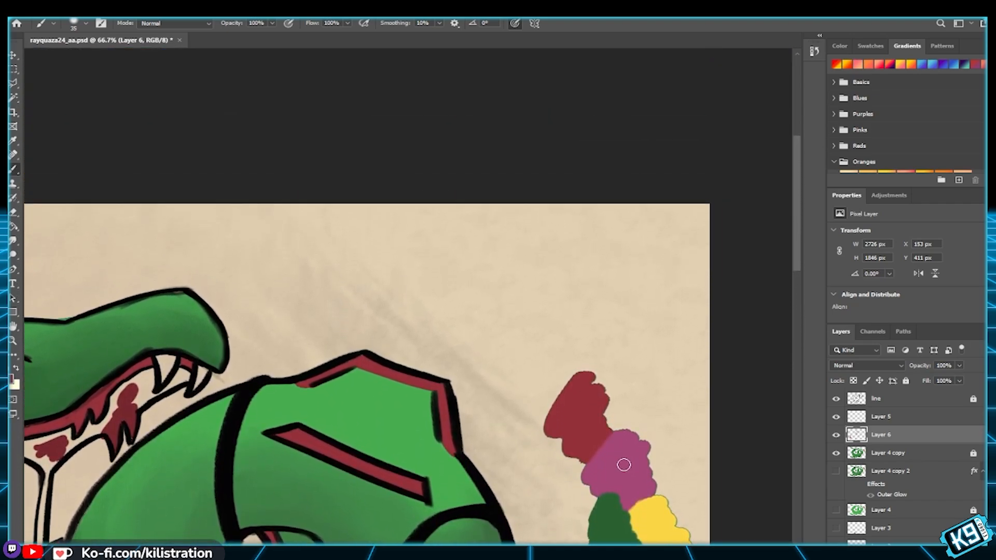
pyautogui.keyDown('alt'); pyautogui.click(596, 454); pyautogui.keyUp('alt')
pyautogui.scroll(-5, 425, 389)
pyautogui.hscroll(-5, 424, 389)
pyautogui.moveTo(325, 190)
pyautogui.mouseDown()
pyautogui.moveTo(358, 193)
pyautogui.moveTo(375, 232)
pyautogui.mouseUp()
# Step: Sample the off-white from the claws and paint both of the dragon's front fangs
pyautogui.scroll(-10, 480, 257)
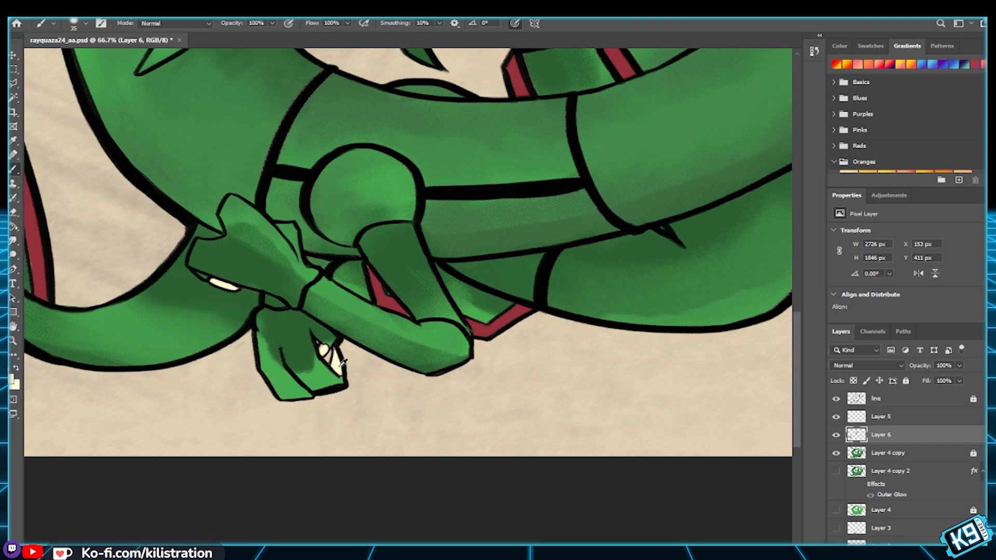
pyautogui.scroll(10, 445, 273)
pyautogui.moveTo(477, 282)
pyautogui.mouseDown()
pyautogui.moveTo(481, 289)
pyautogui.moveTo(485, 274)
pyautogui.moveTo(515, 287)
pyautogui.mouseUp()
pyautogui.moveTo(453, 331); pyautogui.dragTo(546, 185)
pyautogui.moveTo(497, 162)
pyautogui.mouseDown()
pyautogui.moveTo(536, 176)
pyautogui.moveTo(530, 167)
pyautogui.mouseUp()
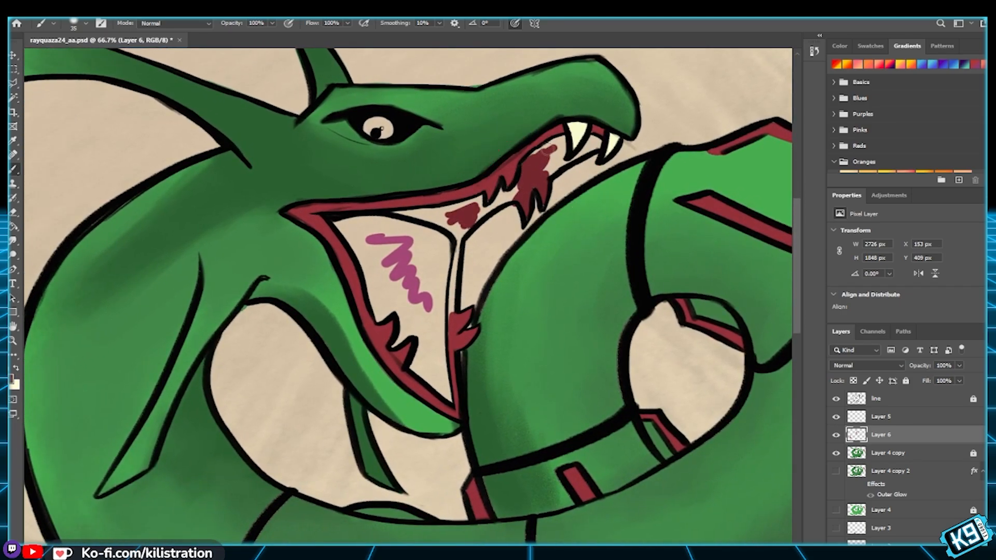
# Step: Fill the rest of the mouth's roof and the narrow strip behind the tongue area with dark red
pyautogui.moveTo(556, 148)
pyautogui.mouseDown()
pyautogui.moveTo(555, 140)
pyautogui.moveTo(549, 171)
pyautogui.moveTo(599, 147)
pyautogui.mouseUp()
pyautogui.moveTo(527, 188)
pyautogui.mouseDown()
pyautogui.moveTo(498, 199)
pyautogui.moveTo(500, 189)
pyautogui.moveTo(487, 207)
pyautogui.moveTo(502, 200)
pyautogui.mouseUp()
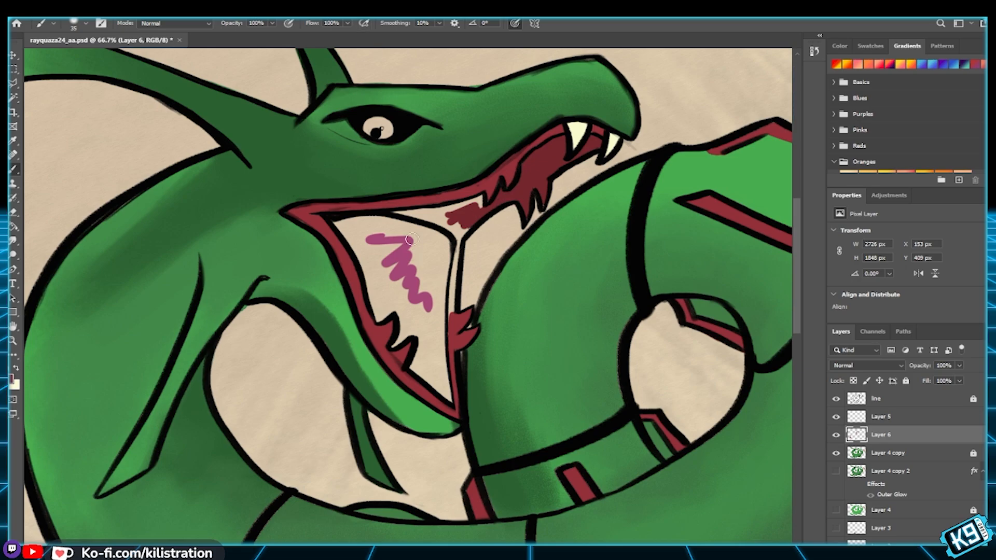
pyautogui.moveTo(428, 215)
pyautogui.mouseDown()
pyautogui.moveTo(398, 213)
pyautogui.moveTo(453, 216)
pyautogui.moveTo(402, 212)
pyautogui.moveTo(460, 213)
pyautogui.moveTo(407, 212)
pyautogui.moveTo(464, 209)
pyautogui.moveTo(437, 212)
pyautogui.moveTo(480, 196)
pyautogui.moveTo(478, 209)
pyautogui.moveTo(418, 221)
pyautogui.moveTo(465, 221)
pyautogui.moveTo(455, 245)
pyautogui.moveTo(458, 223)
pyautogui.moveTo(467, 222)
pyautogui.moveTo(450, 298)
pyautogui.mouseUp()
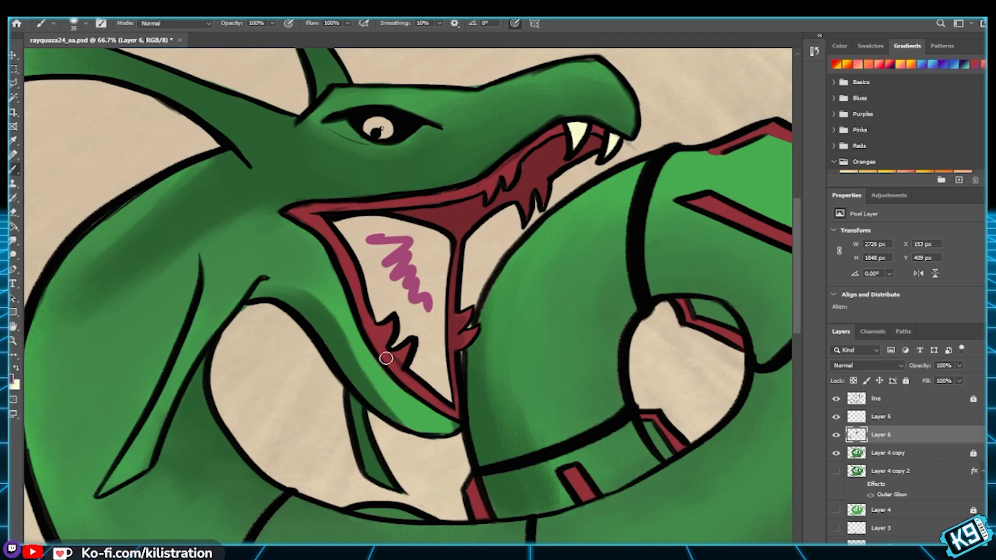
# Step: Shade the edges of the red lower and upper lips with a darker red
pyautogui.moveTo(374, 337); pyautogui.dragTo(456, 418)
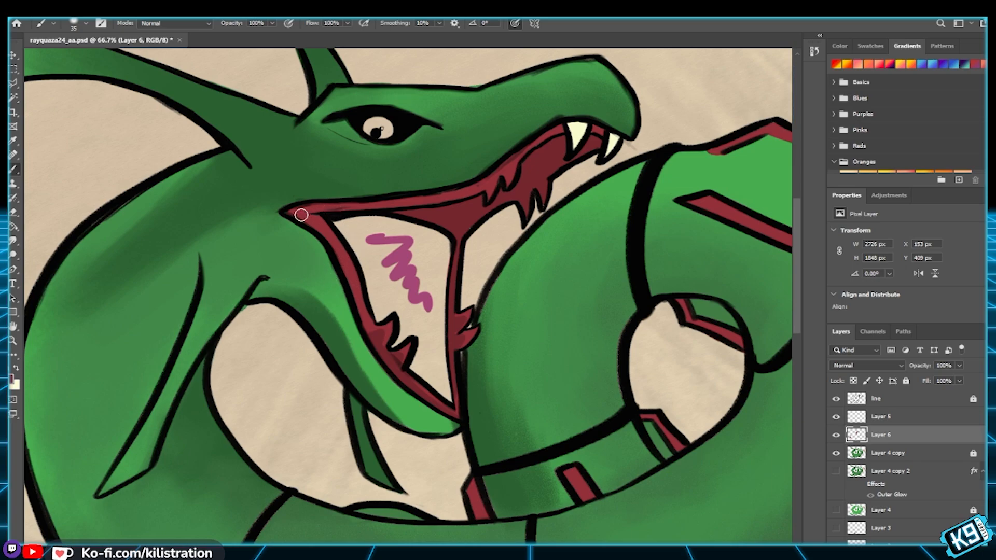
pyautogui.moveTo(289, 211)
pyautogui.mouseDown()
pyautogui.moveTo(341, 259)
pyautogui.moveTo(308, 218)
pyautogui.moveTo(359, 299)
pyautogui.mouseUp()
pyautogui.moveTo(334, 246)
pyautogui.mouseDown()
pyautogui.moveTo(361, 324)
pyautogui.moveTo(328, 238)
pyautogui.moveTo(375, 332)
pyautogui.mouseUp()
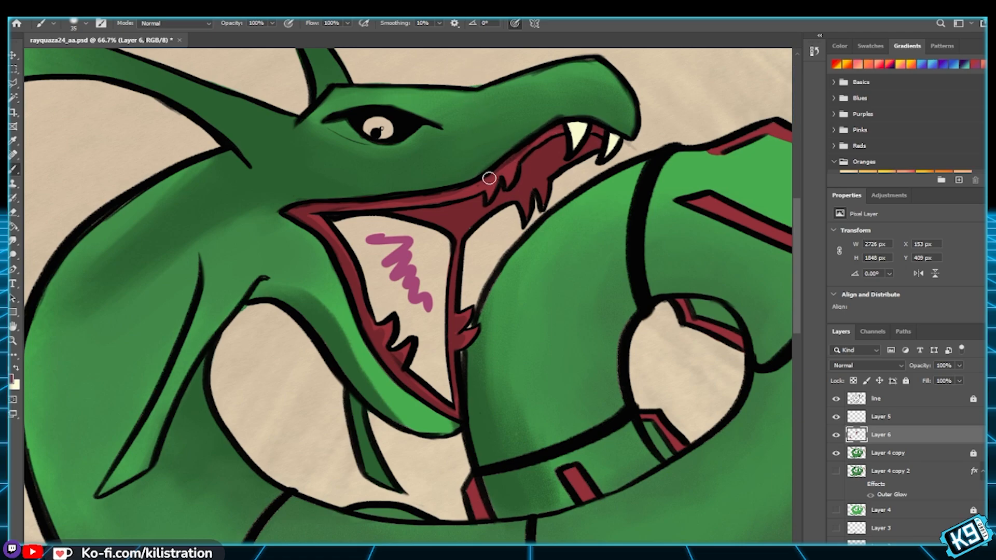
pyautogui.moveTo(480, 182); pyautogui.dragTo(498, 166)
# Step: Fill the whole interior of the lower mouth with magenta, up to the line art and spikes
pyautogui.moveTo(394, 249)
pyautogui.mouseDown()
pyautogui.moveTo(411, 277)
pyautogui.moveTo(399, 234)
pyautogui.moveTo(417, 278)
pyautogui.moveTo(375, 280)
pyautogui.moveTo(339, 219)
pyautogui.moveTo(365, 247)
pyautogui.moveTo(349, 228)
pyautogui.moveTo(369, 224)
pyautogui.moveTo(371, 244)
pyautogui.moveTo(349, 229)
pyautogui.moveTo(389, 238)
pyautogui.moveTo(334, 223)
pyautogui.moveTo(376, 233)
pyautogui.moveTo(391, 251)
pyautogui.mouseUp()
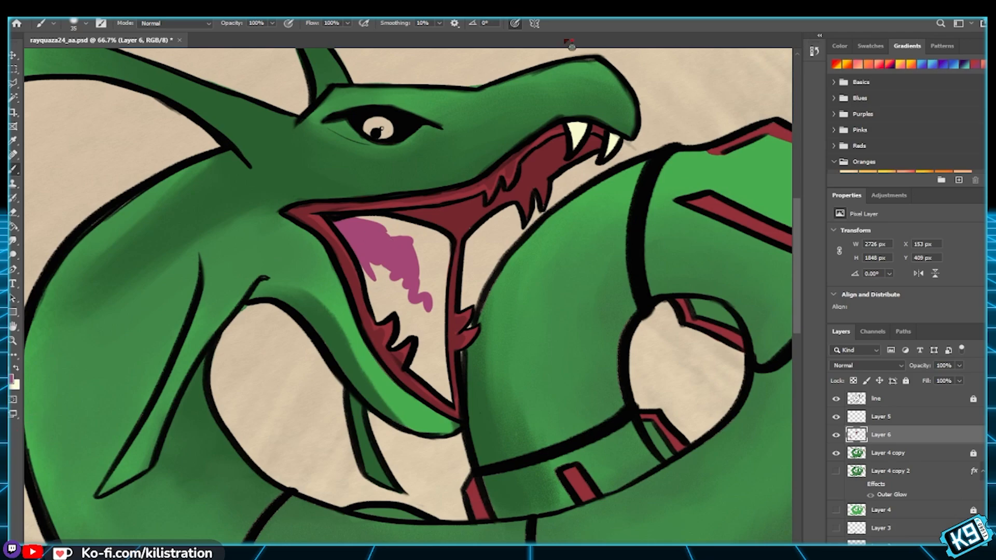
pyautogui.moveTo(363, 222)
pyautogui.mouseDown()
pyautogui.moveTo(394, 227)
pyautogui.moveTo(352, 222)
pyautogui.moveTo(399, 234)
pyautogui.mouseUp()
pyautogui.moveTo(373, 221); pyautogui.dragTo(390, 223)
pyautogui.moveTo(367, 261)
pyautogui.mouseDown()
pyautogui.moveTo(376, 318)
pyautogui.moveTo(406, 296)
pyautogui.moveTo(391, 300)
pyautogui.moveTo(381, 272)
pyautogui.mouseUp()
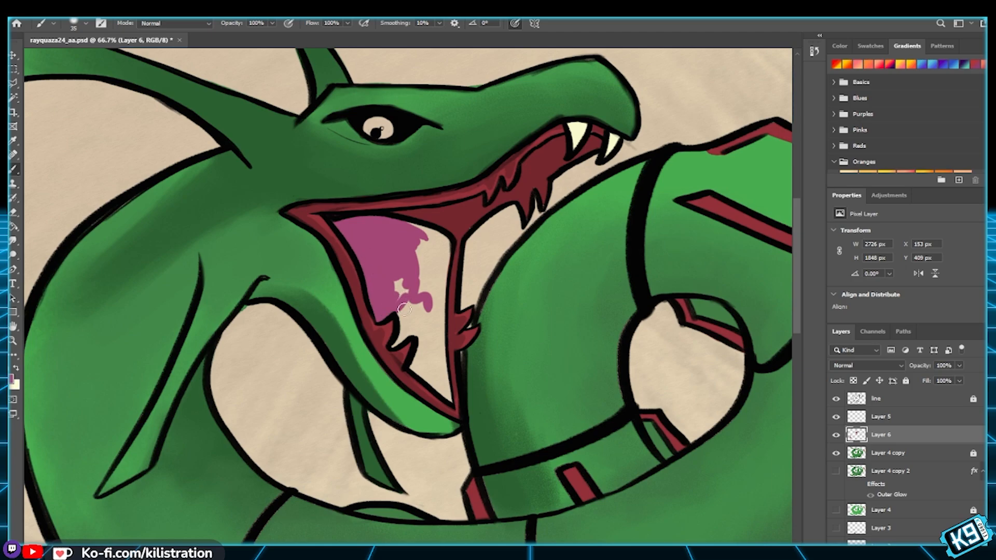
pyautogui.moveTo(406, 309)
pyautogui.mouseDown()
pyautogui.moveTo(394, 342)
pyautogui.moveTo(399, 282)
pyautogui.moveTo(415, 277)
pyautogui.mouseUp()
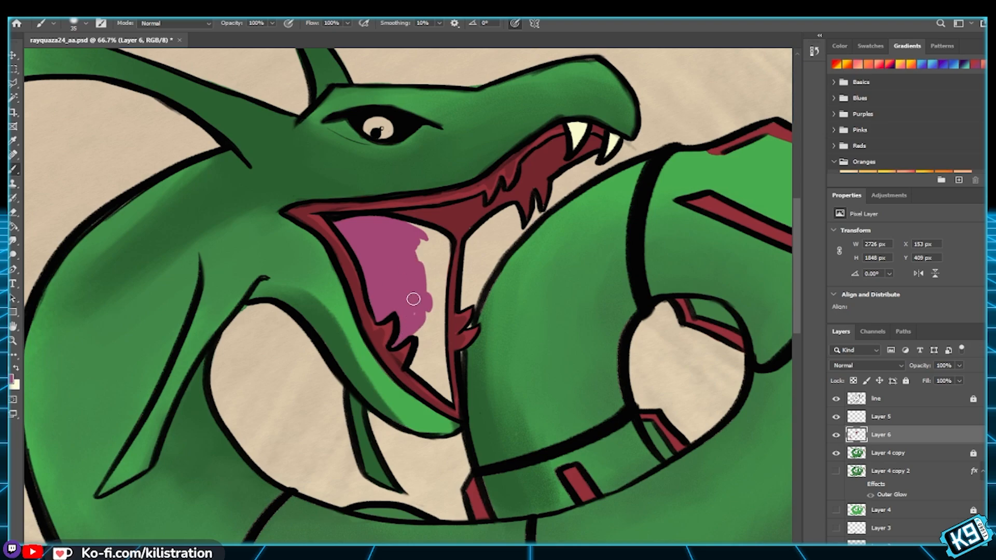
pyautogui.moveTo(409, 225)
pyautogui.mouseDown()
pyautogui.moveTo(449, 251)
pyautogui.moveTo(441, 249)
pyautogui.moveTo(437, 289)
pyautogui.moveTo(432, 242)
pyautogui.moveTo(420, 236)
pyautogui.moveTo(433, 274)
pyautogui.moveTo(440, 250)
pyautogui.mouseUp()
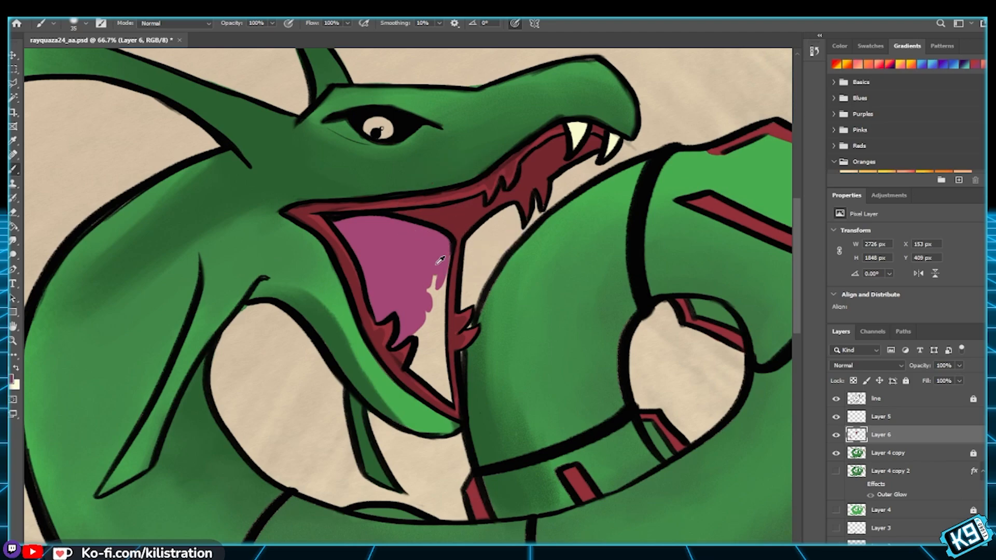
pyautogui.moveTo(434, 322)
pyautogui.mouseDown()
pyautogui.moveTo(444, 259)
pyautogui.moveTo(434, 365)
pyautogui.moveTo(431, 313)
pyautogui.moveTo(415, 335)
pyautogui.moveTo(422, 272)
pyautogui.moveTo(427, 336)
pyautogui.moveTo(413, 363)
pyautogui.moveTo(451, 400)
pyautogui.moveTo(433, 376)
pyautogui.mouseUp()
pyautogui.moveTo(434, 332)
pyautogui.mouseDown()
pyautogui.moveTo(443, 322)
pyautogui.moveTo(446, 400)
pyautogui.mouseUp()
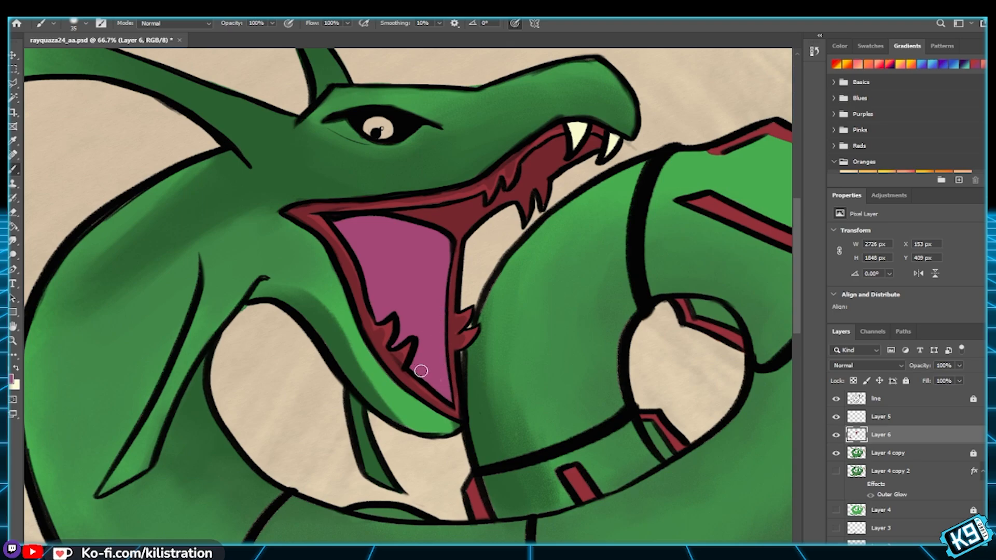
# Step: Sample a darker colour and shade the upper part of the magenta mouth with an 80 px brush at 50% opacity
pyautogui.scroll(3, 437, 369)
pyautogui.hscroll(3, 400, 360)
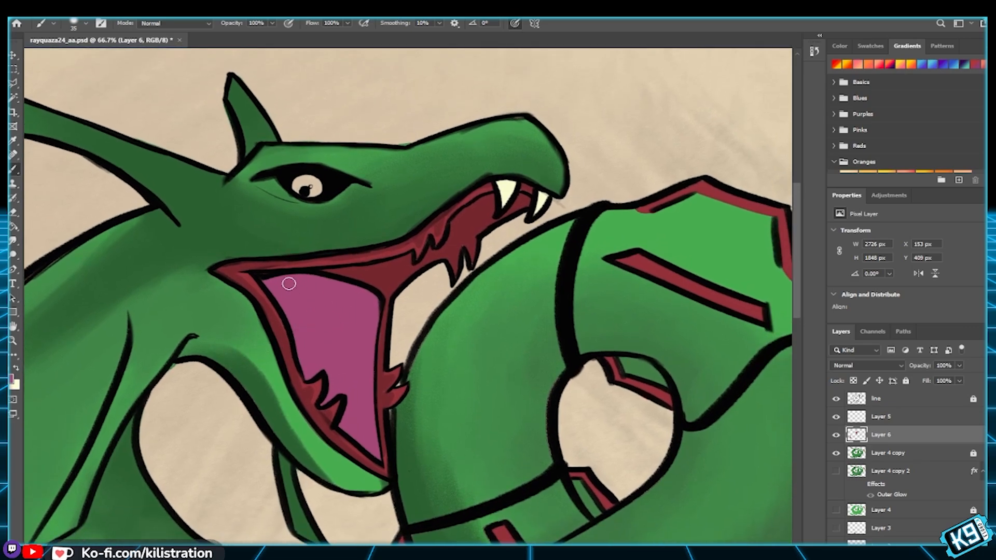
pyautogui.press('i')
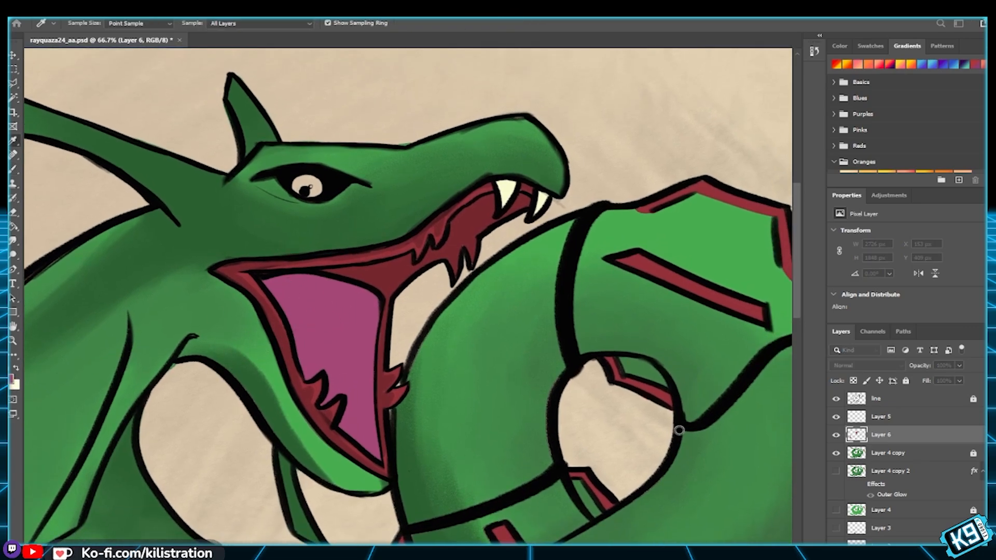
pyautogui.press('b')
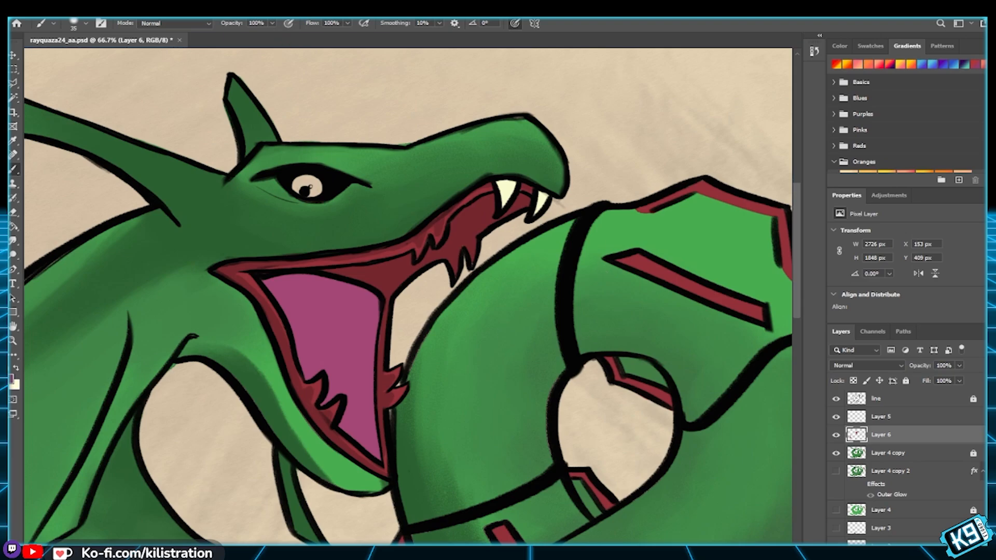
pyautogui.press('5')
pyautogui.press(']')
pyautogui.press(']')
pyautogui.press(']')
pyautogui.press(']')
pyautogui.moveTo(275, 283); pyautogui.dragTo(364, 312)
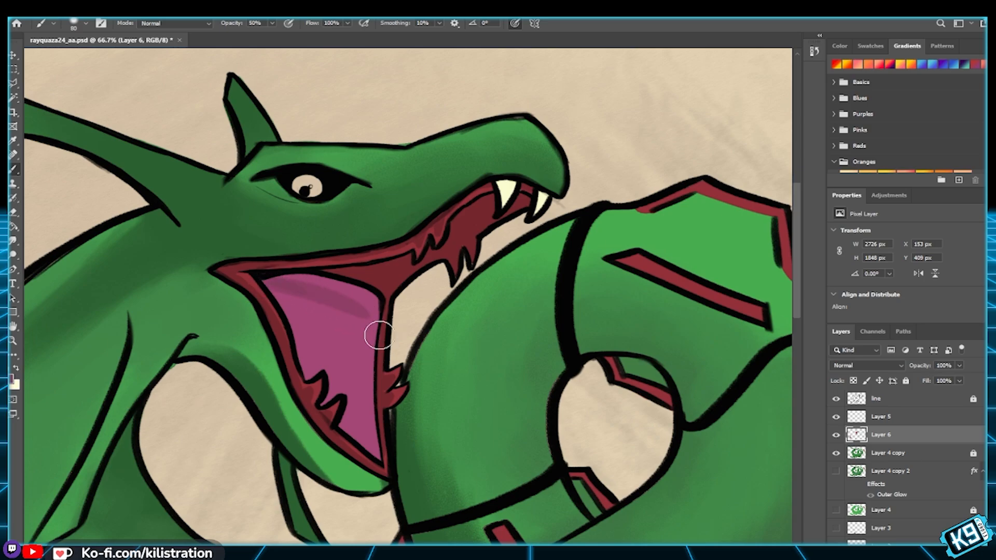
pyautogui.moveTo(285, 282)
pyautogui.mouseDown()
pyautogui.moveTo(350, 304)
pyautogui.moveTo(275, 283)
pyautogui.moveTo(368, 311)
pyautogui.moveTo(272, 283)
pyautogui.moveTo(366, 306)
pyautogui.moveTo(267, 282)
pyautogui.moveTo(349, 317)
pyautogui.moveTo(327, 306)
pyautogui.moveTo(372, 304)
pyautogui.moveTo(361, 311)
pyautogui.moveTo(300, 291)
pyautogui.moveTo(290, 308)
pyautogui.moveTo(309, 326)
pyautogui.moveTo(313, 349)
pyautogui.moveTo(279, 284)
pyautogui.moveTo(293, 310)
pyautogui.moveTo(330, 334)
pyautogui.moveTo(342, 327)
pyautogui.moveTo(305, 318)
pyautogui.moveTo(284, 292)
pyautogui.moveTo(350, 327)
pyautogui.moveTo(334, 295)
pyautogui.moveTo(369, 309)
pyautogui.moveTo(349, 291)
pyautogui.moveTo(310, 282)
pyautogui.moveTo(368, 302)
pyautogui.moveTo(337, 332)
pyautogui.moveTo(317, 307)
pyautogui.moveTo(320, 324)
pyautogui.moveTo(351, 348)
pyautogui.moveTo(360, 334)
pyautogui.moveTo(351, 307)
pyautogui.moveTo(359, 324)
pyautogui.moveTo(373, 313)
pyautogui.moveTo(256, 282)
pyautogui.moveTo(308, 309)
pyautogui.moveTo(288, 306)
pyautogui.moveTo(311, 360)
pyautogui.moveTo(320, 335)
pyautogui.moveTo(334, 345)
pyautogui.moveTo(362, 330)
pyautogui.moveTo(366, 304)
pyautogui.moveTo(356, 364)
pyautogui.moveTo(302, 332)
pyautogui.moveTo(301, 319)
pyautogui.moveTo(312, 317)
pyautogui.moveTo(364, 403)
pyautogui.moveTo(368, 355)
pyautogui.moveTo(331, 314)
pyautogui.moveTo(312, 327)
pyautogui.moveTo(354, 383)
pyautogui.moveTo(359, 339)
pyautogui.moveTo(366, 411)
pyautogui.moveTo(364, 339)
pyautogui.moveTo(367, 397)
pyautogui.moveTo(338, 356)
pyautogui.moveTo(322, 347)
pyautogui.moveTo(309, 364)
pyautogui.moveTo(355, 378)
pyautogui.mouseUp()
# Step: Switch to the textured brush at 70 px and 100% opacity, and smooth the shadow's edge across the magenta mouth interior
pyautogui.press('0')
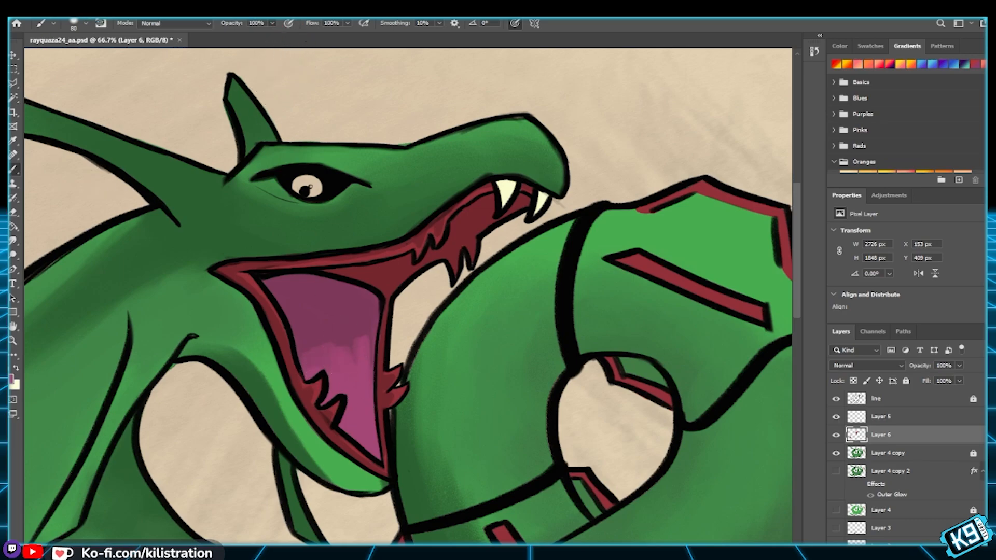
pyautogui.press('b')
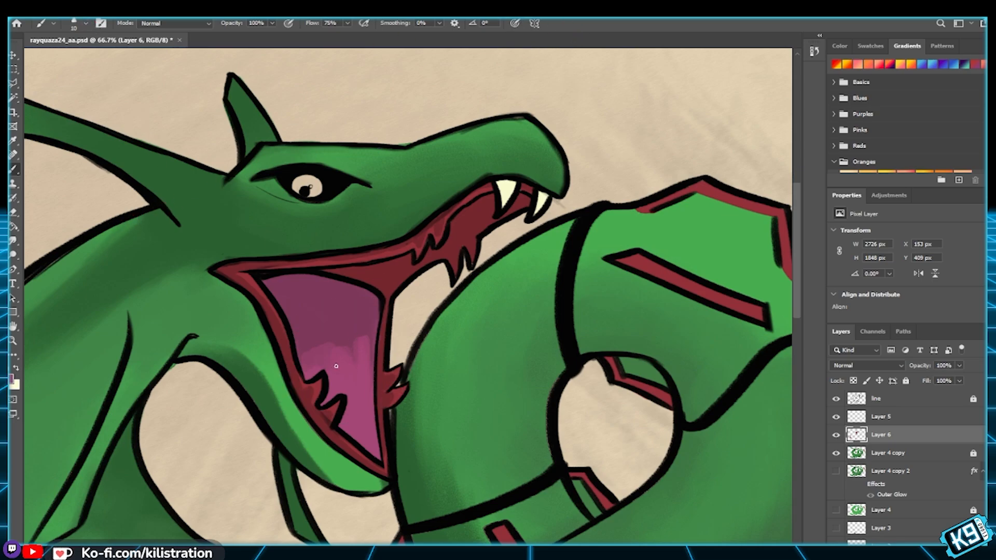
pyautogui.press(']')
pyautogui.press(']')
pyautogui.press(']')
pyautogui.press(']')
pyautogui.press(']')
pyautogui.press(']')
pyautogui.moveTo(307, 354)
pyautogui.mouseDown()
pyautogui.moveTo(318, 340)
pyautogui.moveTo(349, 378)
pyautogui.moveTo(351, 400)
pyautogui.moveTo(344, 380)
pyautogui.mouseUp()
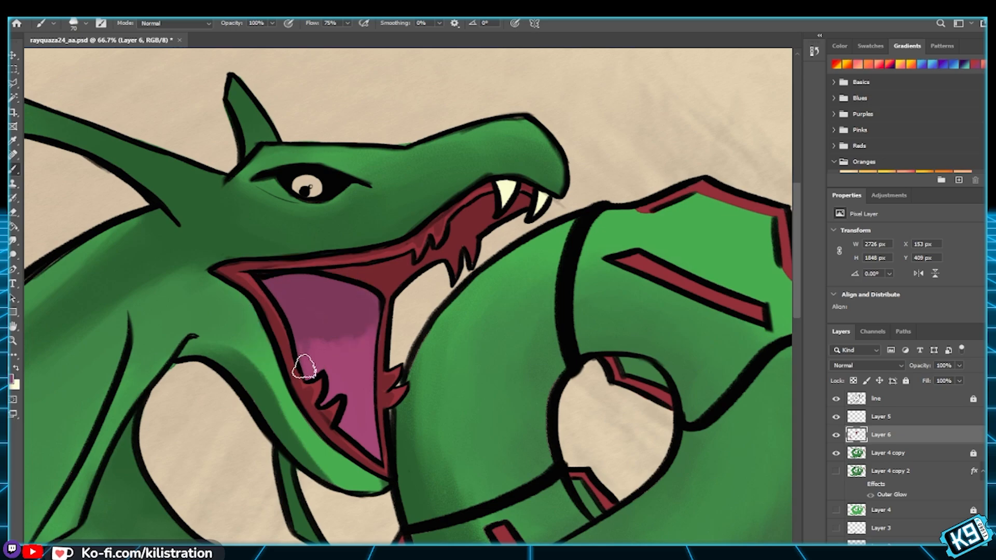
pyautogui.moveTo(311, 300)
pyautogui.mouseDown()
pyautogui.moveTo(333, 332)
pyautogui.moveTo(370, 300)
pyautogui.moveTo(364, 363)
pyautogui.moveTo(367, 350)
pyautogui.moveTo(374, 363)
pyautogui.moveTo(338, 341)
pyautogui.moveTo(293, 348)
pyautogui.moveTo(364, 366)
pyautogui.moveTo(305, 346)
pyautogui.moveTo(364, 373)
pyautogui.moveTo(299, 360)
pyautogui.moveTo(366, 379)
pyautogui.moveTo(322, 357)
pyautogui.moveTo(300, 359)
pyautogui.moveTo(364, 385)
pyautogui.moveTo(298, 355)
pyautogui.moveTo(371, 374)
pyautogui.moveTo(361, 368)
pyautogui.moveTo(297, 347)
pyautogui.moveTo(309, 340)
pyautogui.moveTo(369, 353)
pyautogui.moveTo(297, 347)
pyautogui.moveTo(365, 339)
pyautogui.moveTo(362, 314)
pyautogui.mouseUp()
pyautogui.keyDown('alt'); pyautogui.click(337, 361); pyautogui.keyUp('alt')
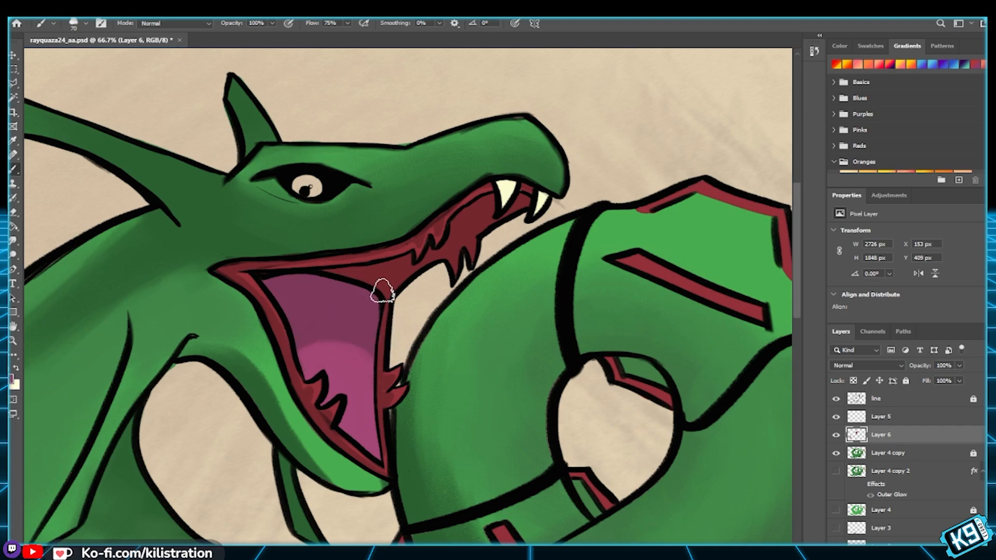
# Step: Check Layer 6 by toggling its visibility, rename it "reds", and save the document
pyautogui.hotkey('ctrl', '0')
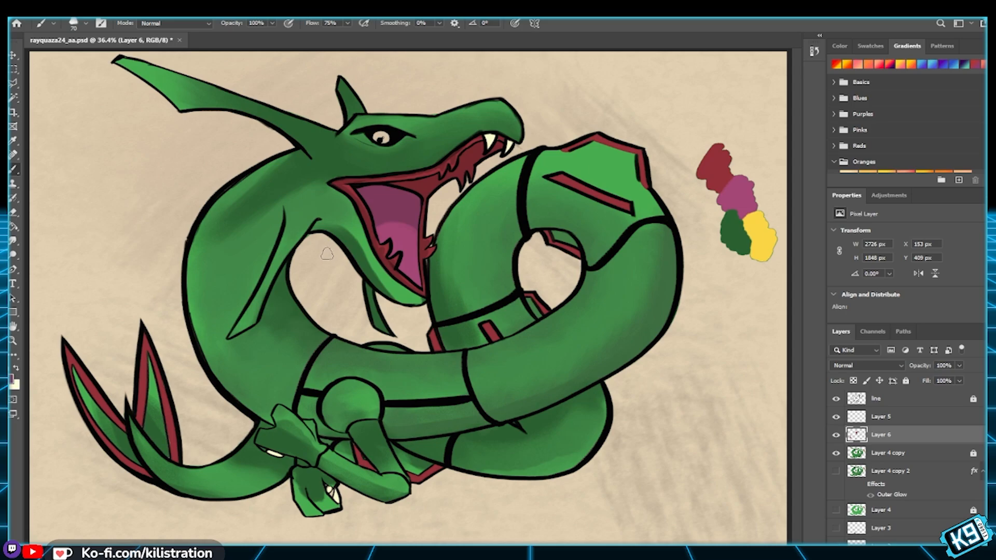
pyautogui.hotkey('ctrl', 's')
pyautogui.click(835, 436)
pyautogui.click(835, 437)
pyautogui.doubleClick(882, 436)
pyautogui.press('Return')
pyautogui.hotkey('ctrl', 's')
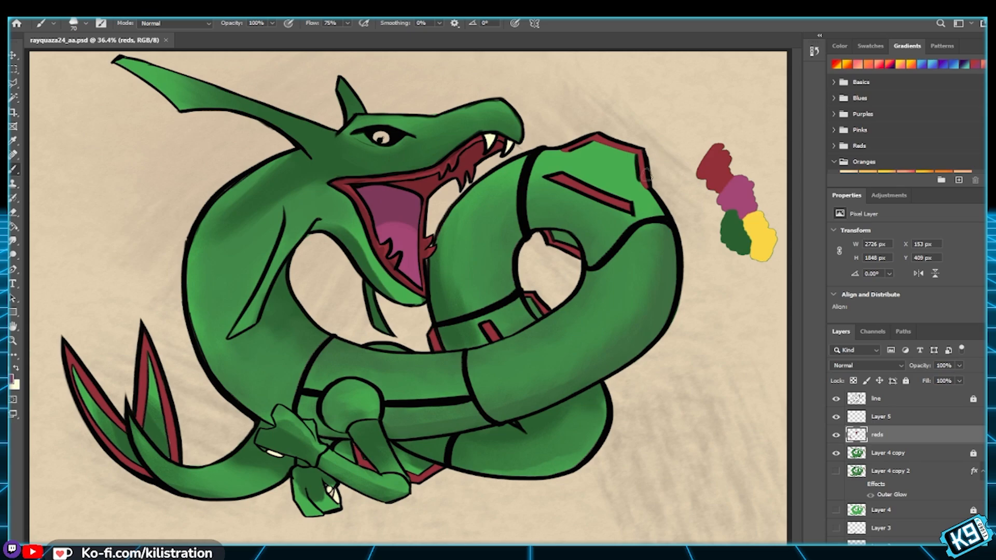
# Step: Shade the red markings on the body segments and tail fins with a darker red, adjusting the brush to 45 px
pyautogui.press('i')
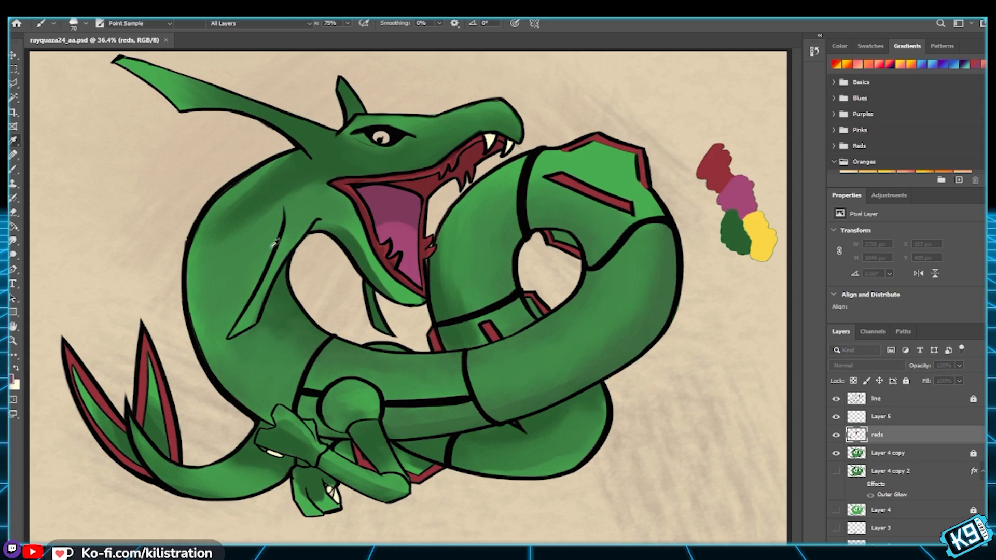
pyautogui.press('b')
pyautogui.moveTo(549, 177)
pyautogui.mouseDown()
pyautogui.moveTo(578, 188)
pyautogui.moveTo(563, 175)
pyautogui.mouseUp()
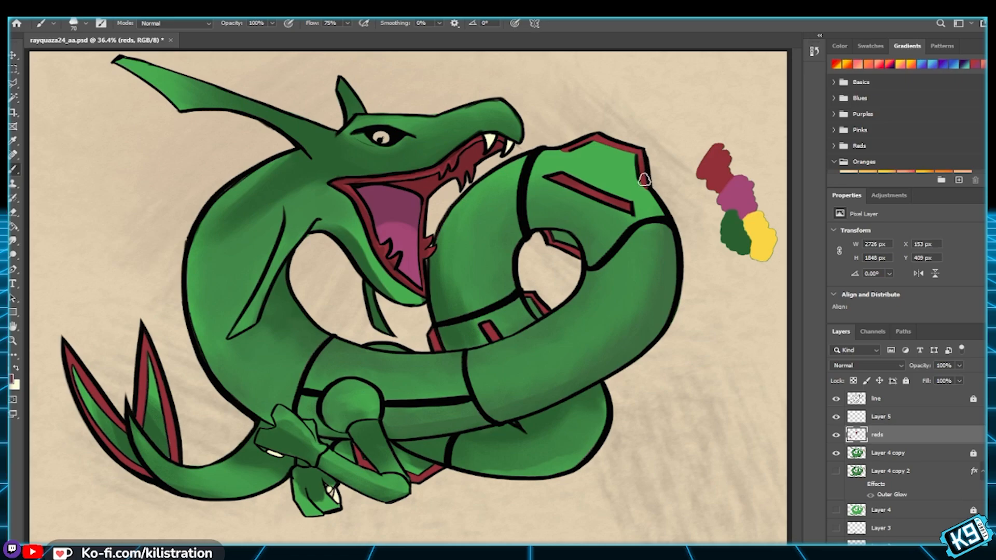
pyautogui.moveTo(563, 149); pyautogui.dragTo(579, 142)
pyautogui.moveTo(491, 336); pyautogui.dragTo(489, 331)
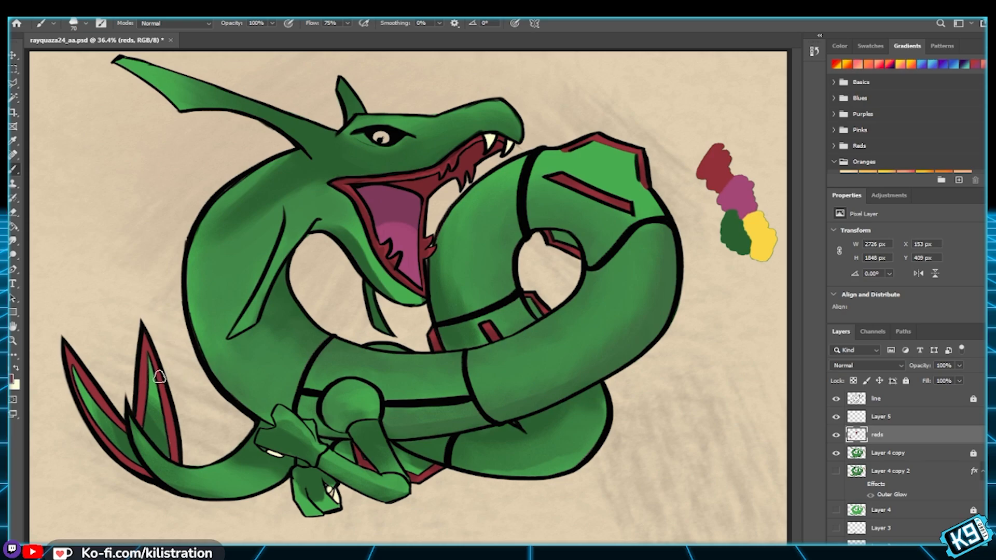
pyautogui.press(']')
pyautogui.press('[')
pyautogui.press('[')
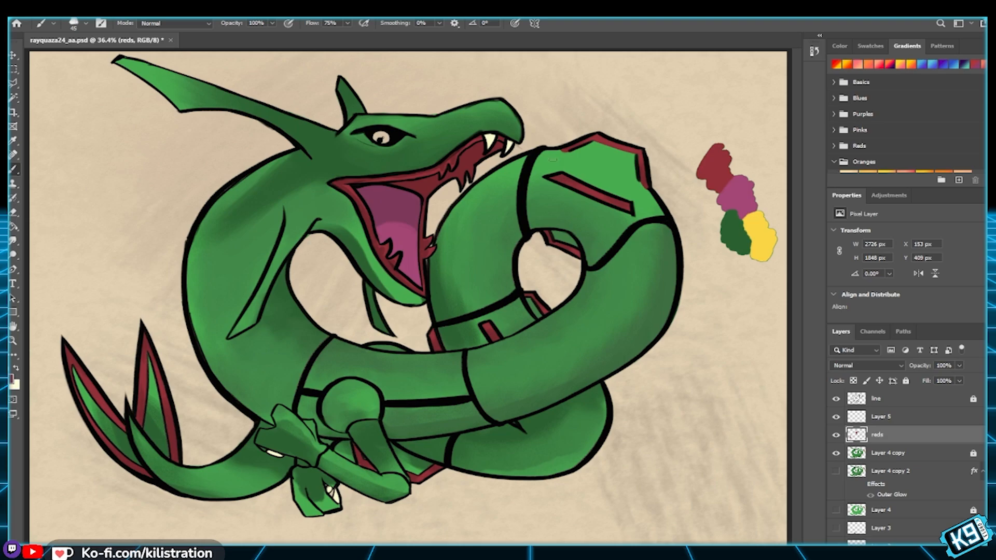
# Step: Sample the yellow palette swatch and fill the dragon's iris with it
pyautogui.keyDown('alt'); pyautogui.click(761, 230); pyautogui.keyUp('alt')
pyautogui.moveTo(380, 139); pyautogui.dragTo(380, 136)
pyautogui.moveTo(388, 134); pyautogui.dragTo(392, 125)
pyautogui.hotkey('ctrl', '+')
pyautogui.hotkey('ctrl', '+')
pyautogui.hotkey('ctrl', '+')
pyautogui.hotkey('ctrl', '+')
pyautogui.moveTo(391, 135)
pyautogui.mouseDown()
pyautogui.moveTo(409, 285)
pyautogui.moveTo(403, 325)
pyautogui.mouseUp()
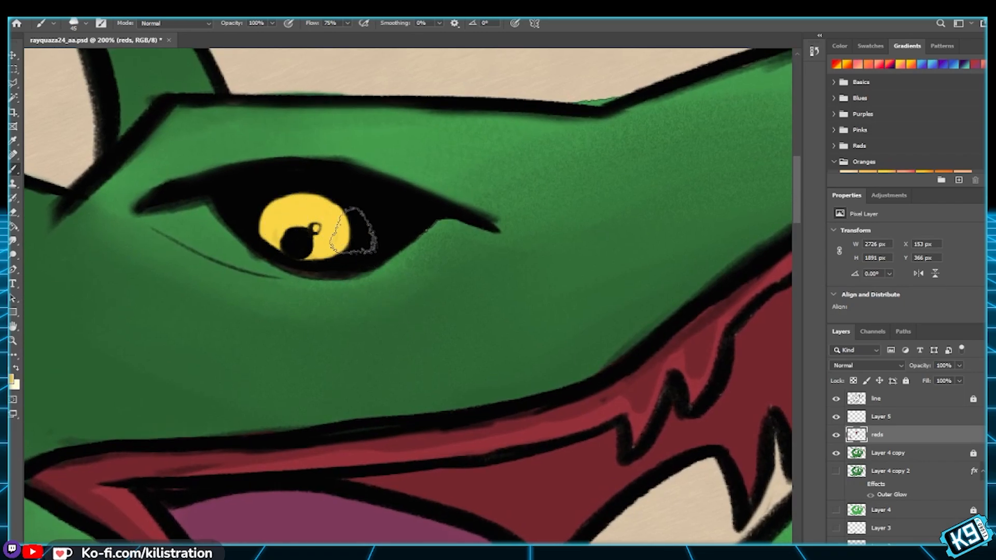
# Step: Reduce the brush to 8 px and add subtle lighter streaks to the yellow iris
pyautogui.press('i')
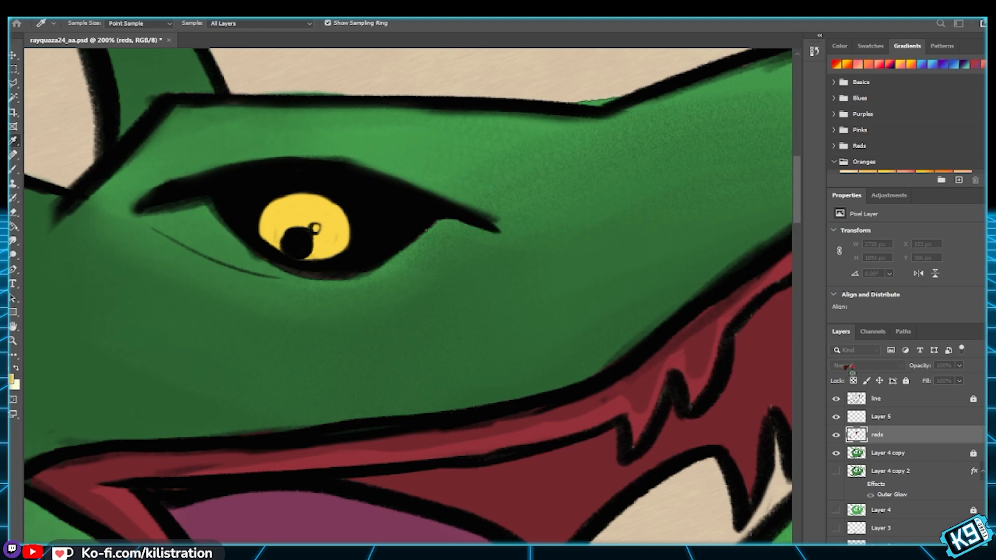
pyautogui.press('b')
pyautogui.press('[')
pyautogui.press('[')
pyautogui.press('[')
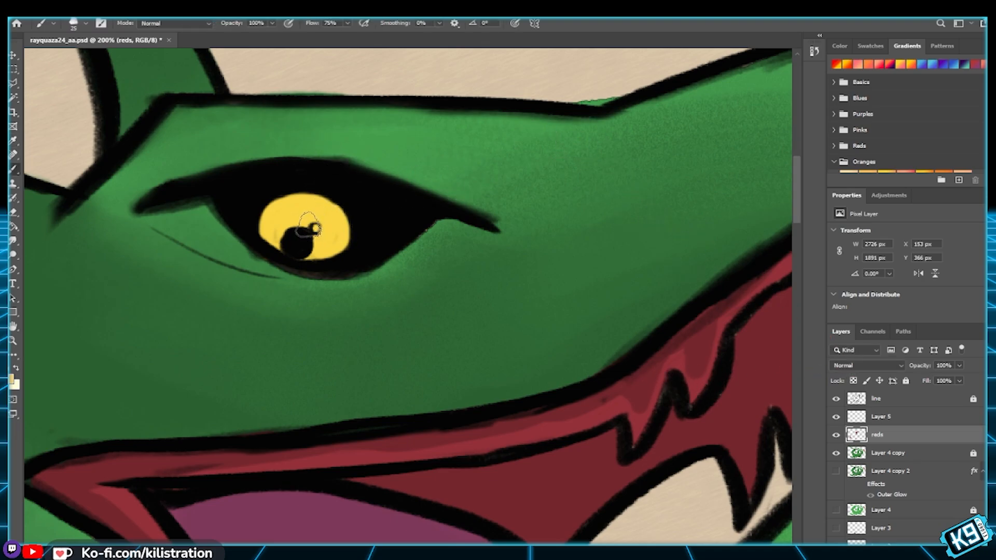
pyautogui.press('[')
pyautogui.press('[')
pyautogui.press('[')
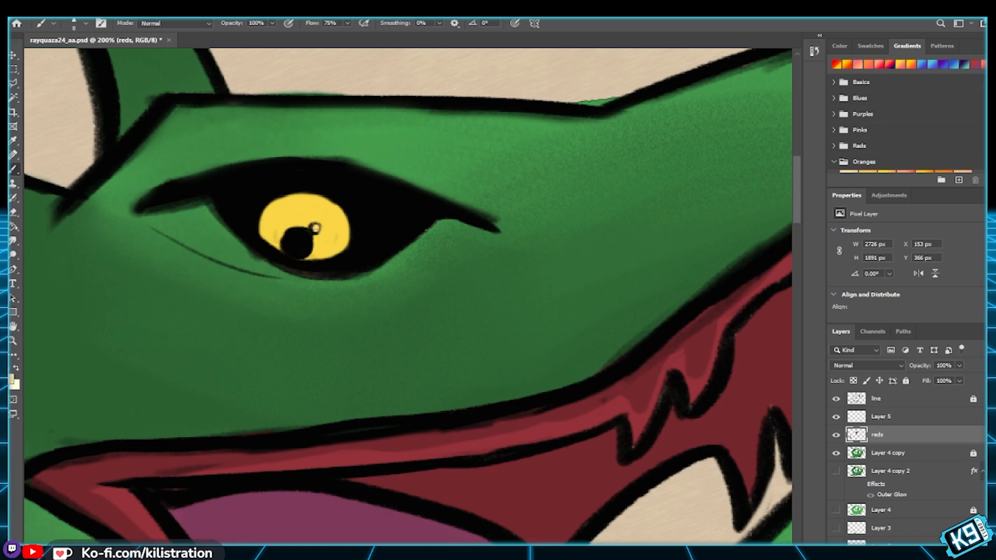
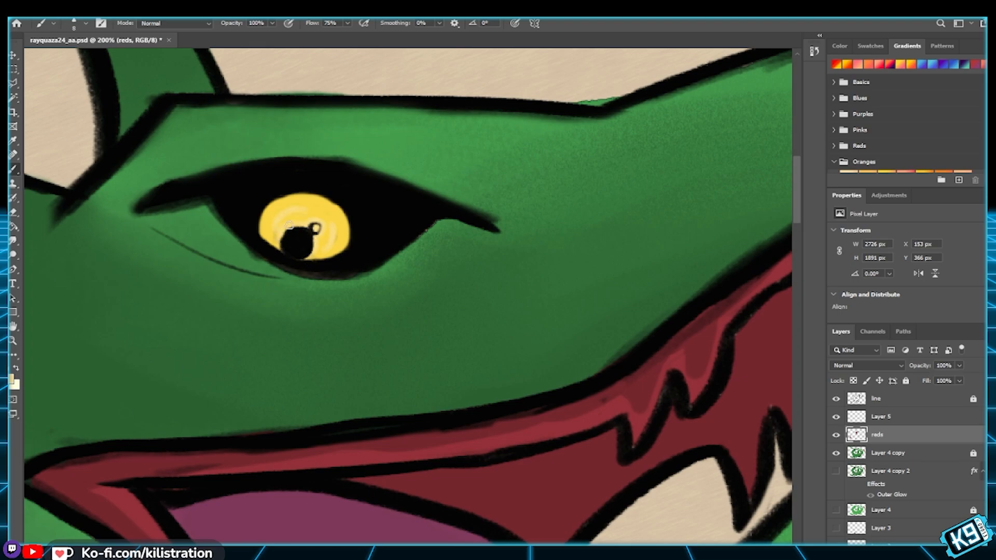
# Step: Swap to the off-white colour and dab highlights in the eye with a 15 px brush, swapping the colours back
pyautogui.click(17, 368)
pyautogui.press(']')
pyautogui.click(315, 228)
pyautogui.click(266, 222)
pyautogui.press('x')
# Step: Lock the reds layer and select Layer 4 copy
pyautogui.hotkey('ctrl', '0')
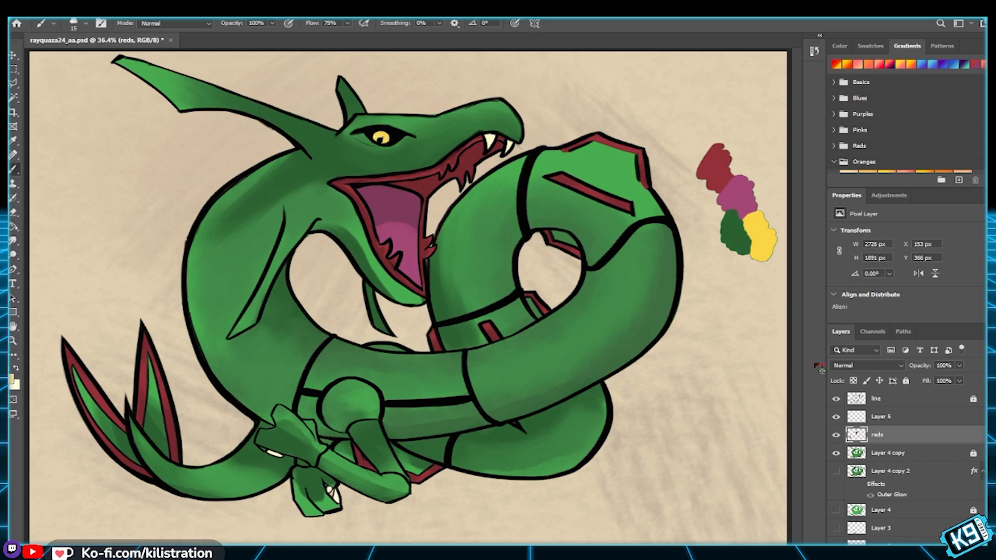
pyautogui.click(905, 381)
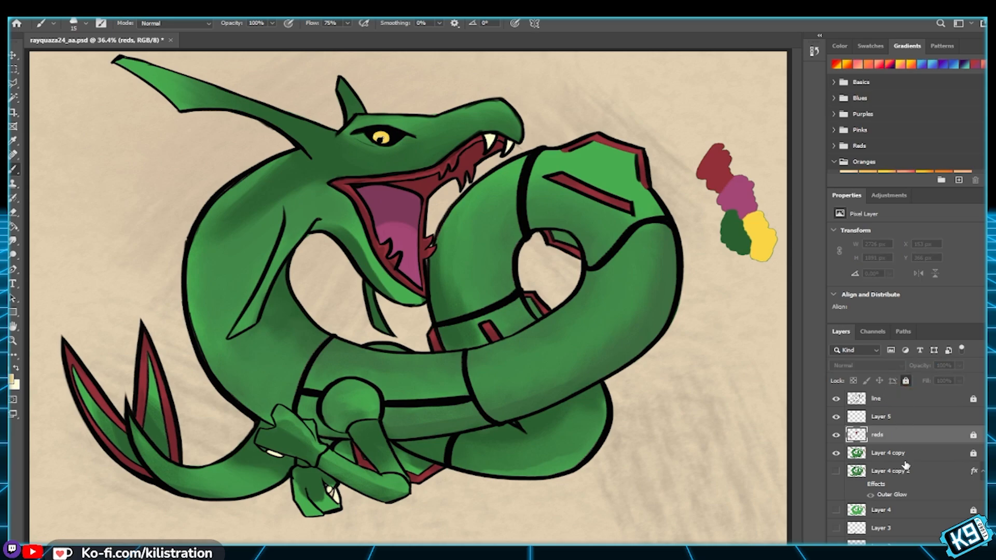
pyautogui.click(905, 457)
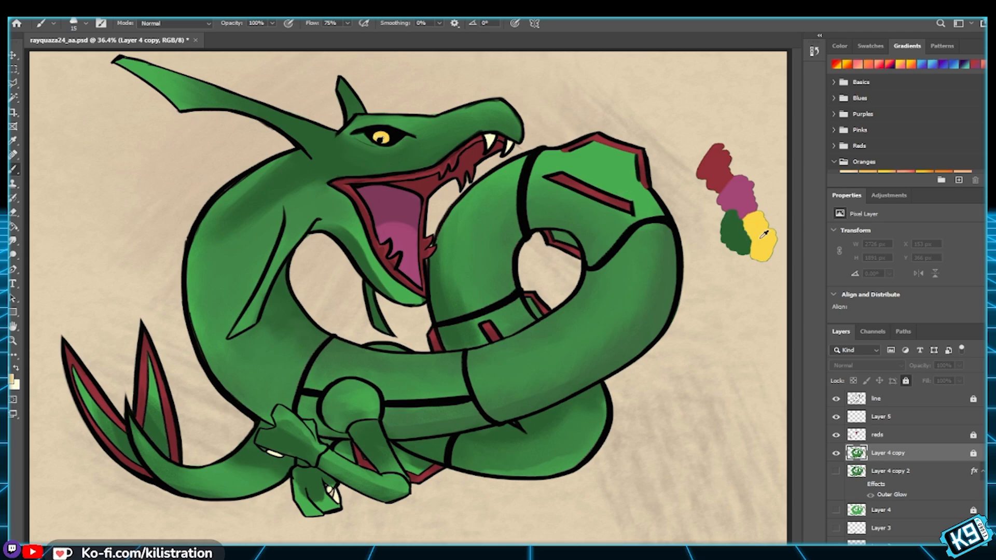
# Step: Unlock Layer 4 copy, remove the palette swatches beside the dragon, and lock the layer again
pyautogui.click(906, 381)
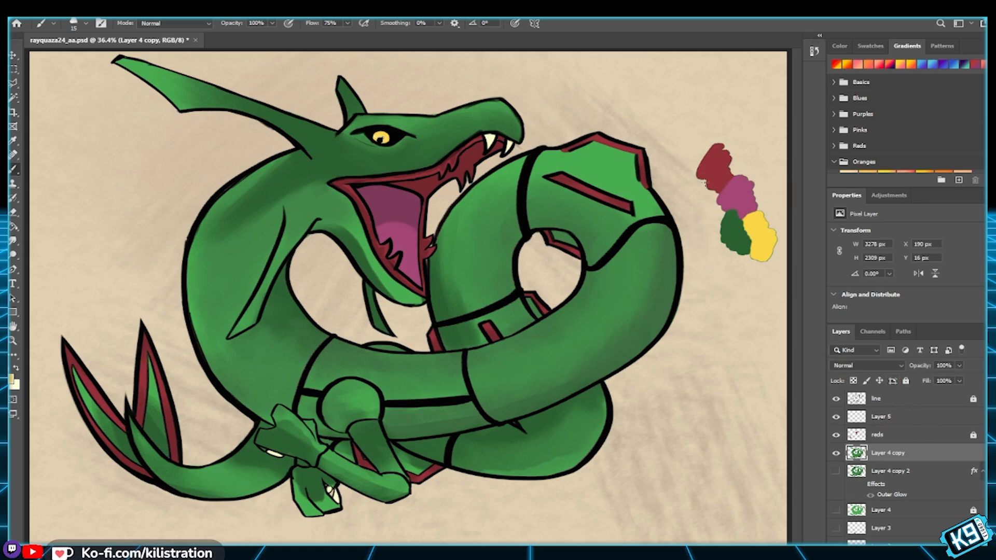
pyautogui.moveTo(711, 170)
pyautogui.mouseDown()
pyautogui.moveTo(721, 127)
pyautogui.moveTo(715, 199)
pyautogui.moveTo(727, 152)
pyautogui.moveTo(731, 280)
pyautogui.moveTo(743, 187)
pyautogui.moveTo(762, 201)
pyautogui.mouseUp()
pyautogui.moveTo(779, 236); pyautogui.dragTo(782, 299)
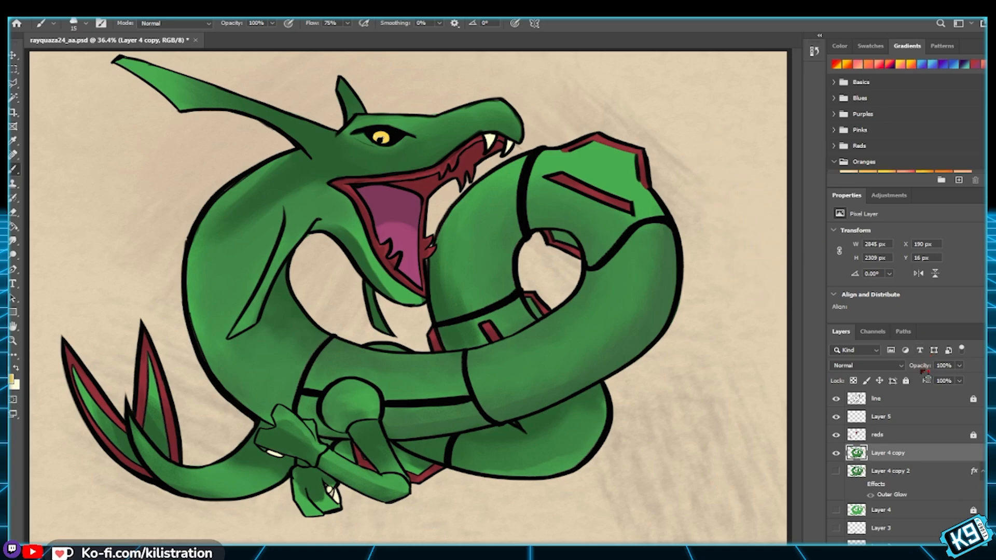
pyautogui.click(906, 380)
# Step: Select Layer 5, enlarge the brush to 125 px and paint a yellow swatch on the empty background beside the raised coil
pyautogui.click(918, 436)
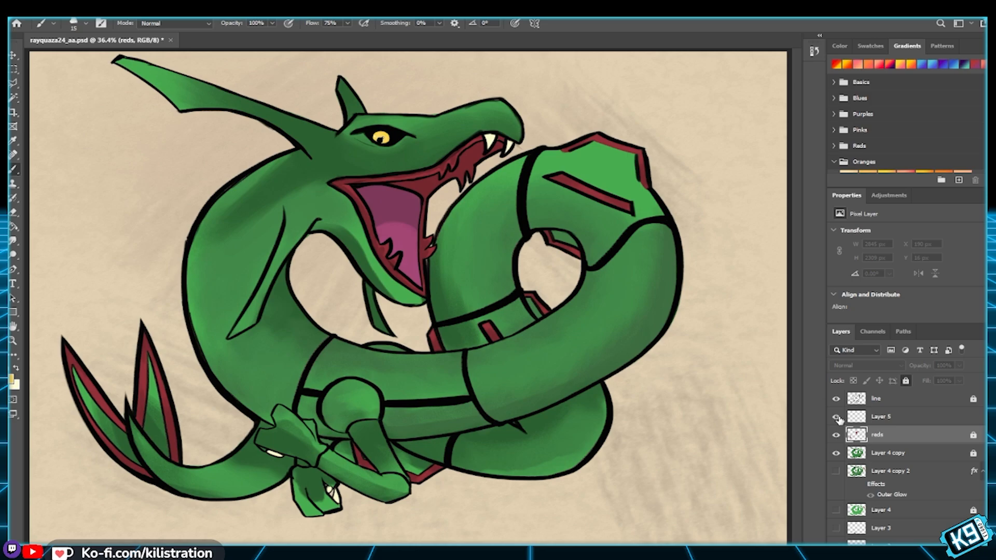
pyautogui.click(884, 423)
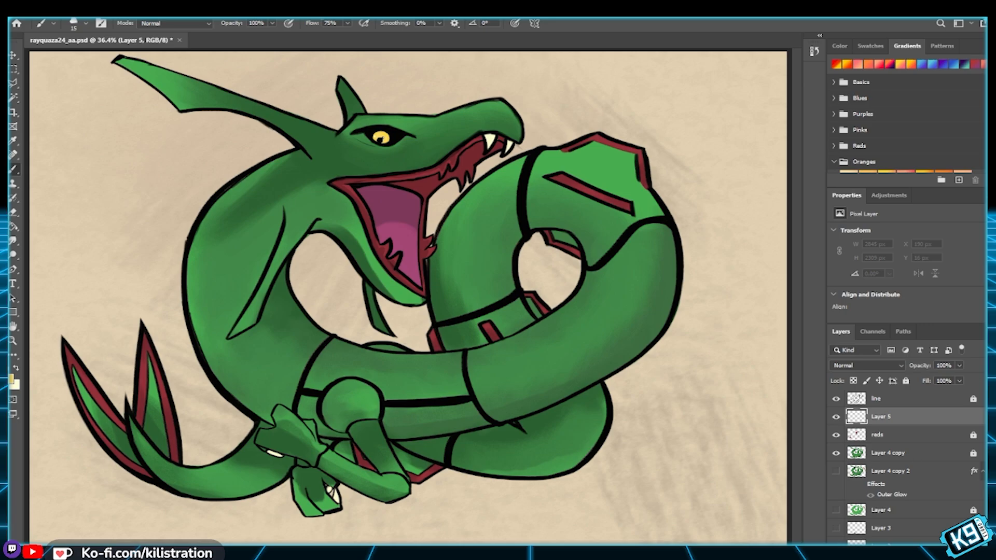
pyautogui.press(']')
pyautogui.press(']')
pyautogui.press(']')
pyautogui.press(']')
pyautogui.press(']')
pyautogui.press(']')
pyautogui.press(']')
pyautogui.press(']')
pyautogui.press(']')
pyautogui.moveTo(726, 106)
pyautogui.mouseDown()
pyautogui.moveTo(734, 138)
pyautogui.moveTo(718, 153)
pyautogui.mouseUp()
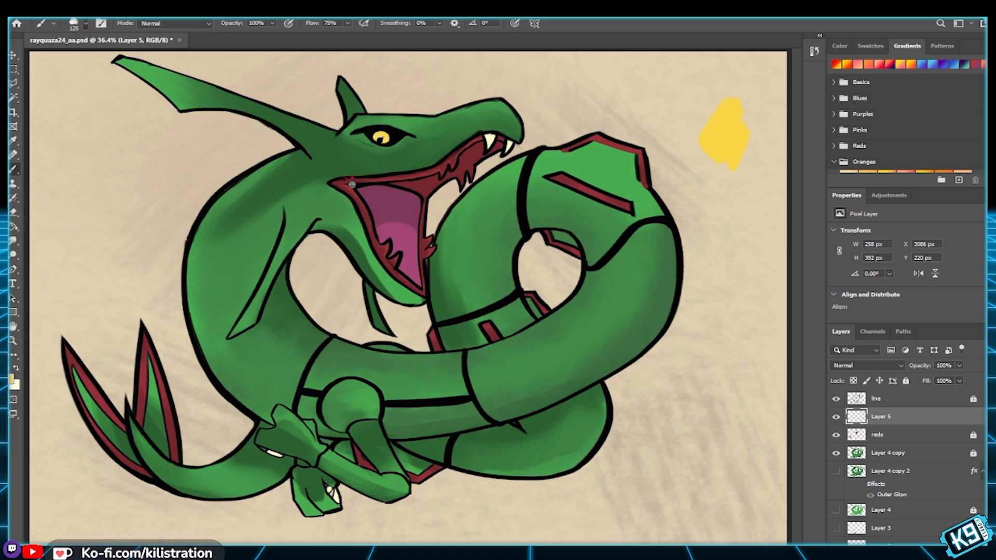
# Step: Sketch a red guide line with a 30 px brush, curving along the dragon's neck from behind the head to the first body band
pyautogui.click(235, 260)
pyautogui.click(575, 24)
pyautogui.press(']')
pyautogui.press(']')
pyautogui.moveTo(281, 154); pyautogui.dragTo(269, 188)
pyautogui.moveTo(233, 228); pyautogui.dragTo(213, 316)
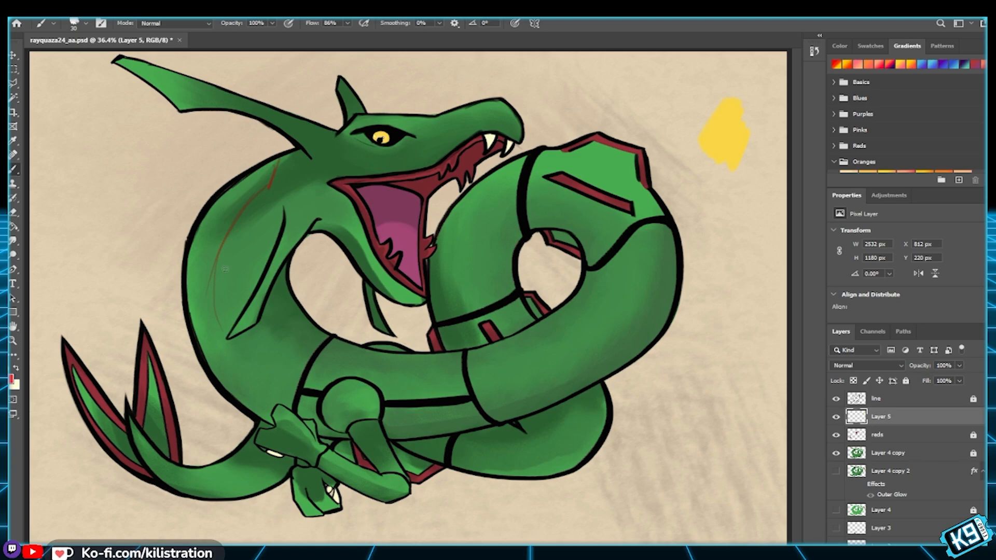
pyautogui.moveTo(207, 274)
pyautogui.mouseDown()
pyautogui.moveTo(236, 339)
pyautogui.moveTo(270, 376)
pyautogui.mouseUp()
# Step: Sketch two red guide ovals with connecting lines along the large front coil
pyautogui.moveTo(473, 388); pyautogui.dragTo(520, 371)
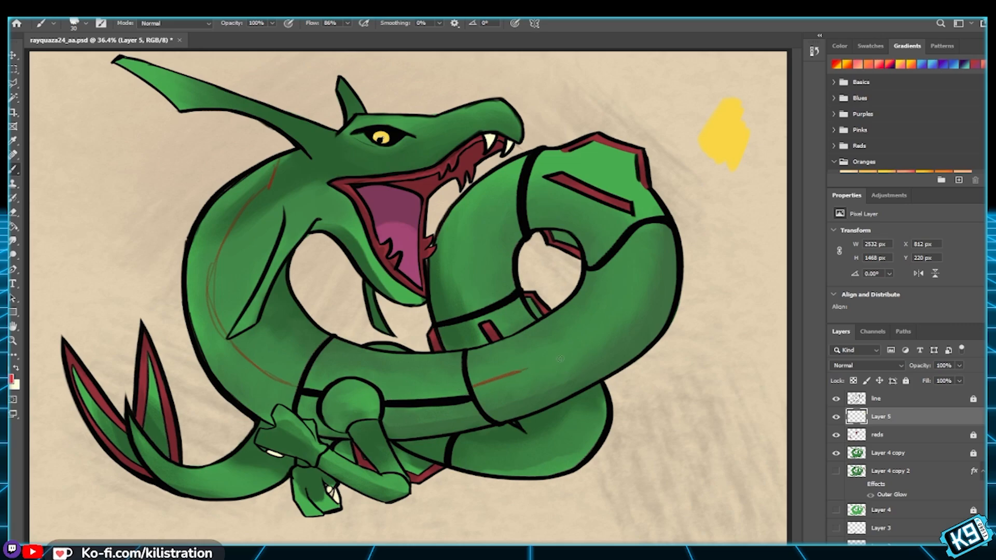
pyautogui.moveTo(568, 350)
pyautogui.mouseDown()
pyautogui.moveTo(544, 353)
pyautogui.moveTo(603, 359)
pyautogui.moveTo(540, 392)
pyautogui.moveTo(534, 363)
pyautogui.mouseUp()
pyautogui.moveTo(615, 325); pyautogui.dragTo(602, 339)
pyautogui.moveTo(638, 270)
pyautogui.mouseDown()
pyautogui.moveTo(620, 316)
pyautogui.moveTo(659, 300)
pyautogui.moveTo(645, 289)
pyautogui.mouseUp()
pyautogui.moveTo(650, 247)
pyautogui.mouseDown()
pyautogui.moveTo(648, 261)
pyautogui.moveTo(647, 227)
pyautogui.mouseUp()
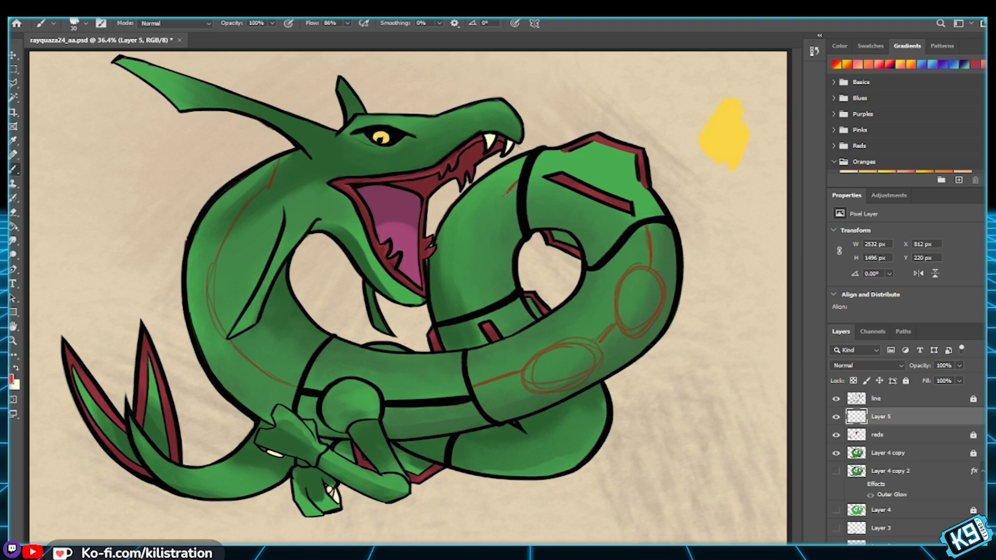
# Step: Sketch pairs of linked red guide ovals on the coil beside the open mouth and on the lowest coil
pyautogui.moveTo(507, 192)
pyautogui.mouseDown()
pyautogui.moveTo(481, 250)
pyautogui.moveTo(474, 219)
pyautogui.moveTo(507, 203)
pyautogui.moveTo(496, 241)
pyautogui.moveTo(475, 210)
pyautogui.moveTo(506, 202)
pyautogui.mouseUp()
pyautogui.moveTo(476, 253)
pyautogui.mouseDown()
pyautogui.moveTo(485, 294)
pyautogui.moveTo(484, 265)
pyautogui.moveTo(468, 306)
pyautogui.moveTo(460, 265)
pyautogui.moveTo(477, 306)
pyautogui.mouseUp()
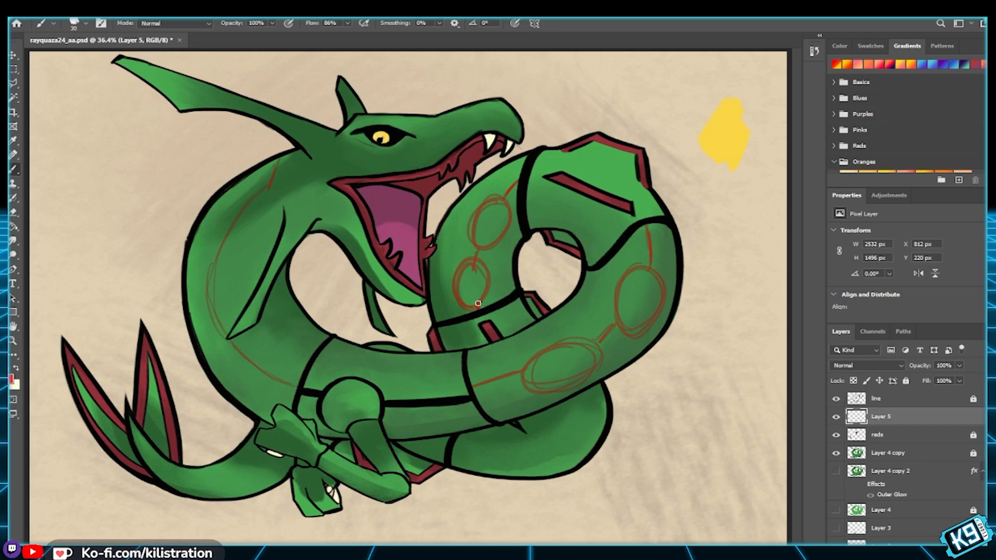
pyautogui.moveTo(474, 259)
pyautogui.mouseDown()
pyautogui.moveTo(466, 306)
pyautogui.moveTo(472, 254)
pyautogui.moveTo(482, 251)
pyautogui.mouseUp()
pyautogui.moveTo(542, 412)
pyautogui.mouseDown()
pyautogui.moveTo(580, 404)
pyautogui.moveTo(571, 421)
pyautogui.moveTo(545, 408)
pyautogui.moveTo(572, 401)
pyautogui.moveTo(557, 427)
pyautogui.moveTo(534, 419)
pyautogui.moveTo(575, 395)
pyautogui.moveTo(559, 432)
pyautogui.moveTo(536, 415)
pyautogui.moveTo(560, 433)
pyautogui.moveTo(577, 394)
pyautogui.moveTo(551, 447)
pyautogui.moveTo(563, 429)
pyautogui.moveTo(546, 447)
pyautogui.moveTo(491, 449)
pyautogui.moveTo(544, 461)
pyautogui.moveTo(508, 438)
pyautogui.moveTo(521, 468)
pyautogui.moveTo(530, 436)
pyautogui.moveTo(504, 466)
pyautogui.moveTo(541, 436)
pyautogui.moveTo(508, 463)
pyautogui.moveTo(468, 439)
pyautogui.moveTo(541, 443)
pyautogui.mouseUp()
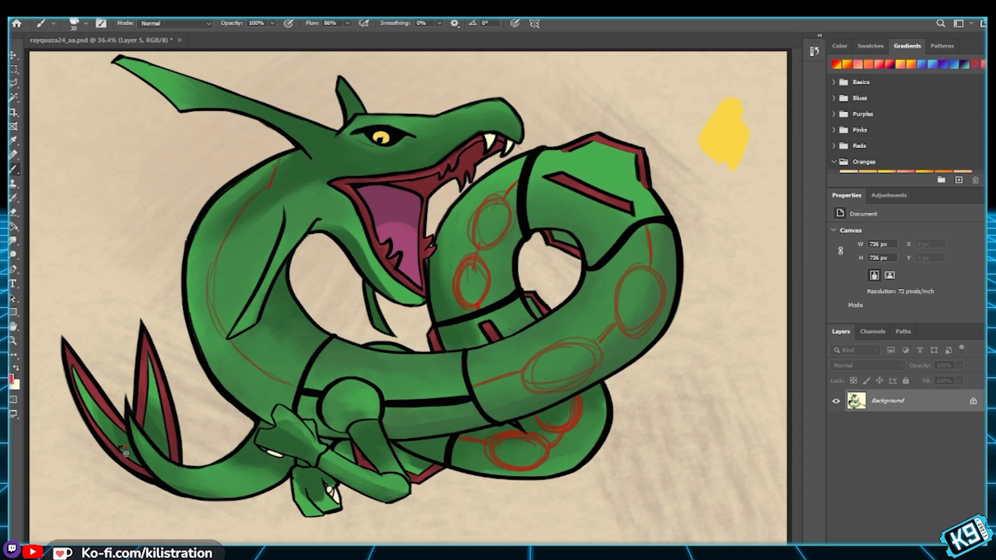
# Step: Sketch the linked red guide ovals along the tail, ending with a line near the tail fins
pyautogui.moveTo(141, 450)
pyautogui.mouseDown()
pyautogui.moveTo(187, 476)
pyautogui.moveTo(150, 458)
pyautogui.moveTo(196, 479)
pyautogui.moveTo(184, 462)
pyautogui.moveTo(200, 479)
pyautogui.moveTo(218, 472)
pyautogui.moveTo(198, 488)
pyautogui.moveTo(234, 468)
pyautogui.moveTo(206, 491)
pyautogui.moveTo(231, 460)
pyautogui.moveTo(248, 475)
pyautogui.moveTo(200, 470)
pyautogui.moveTo(244, 466)
pyautogui.mouseUp()
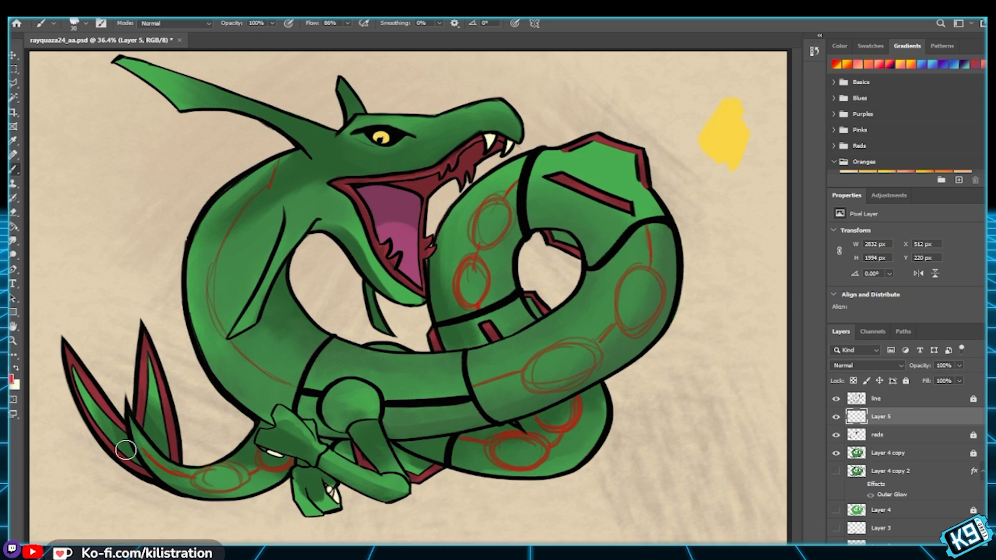
pyautogui.moveTo(149, 455); pyautogui.dragTo(151, 457)
pyautogui.moveTo(153, 464); pyautogui.dragTo(164, 464)
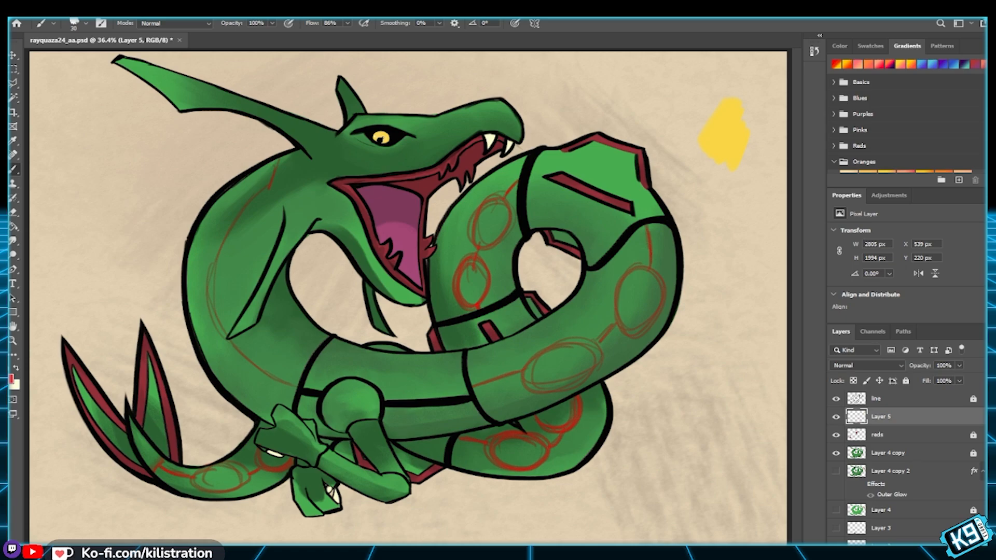
# Step: Set Layer 5's opacity to 50% and lock the layer
pyautogui.click(943, 365)
pyautogui.write('50')
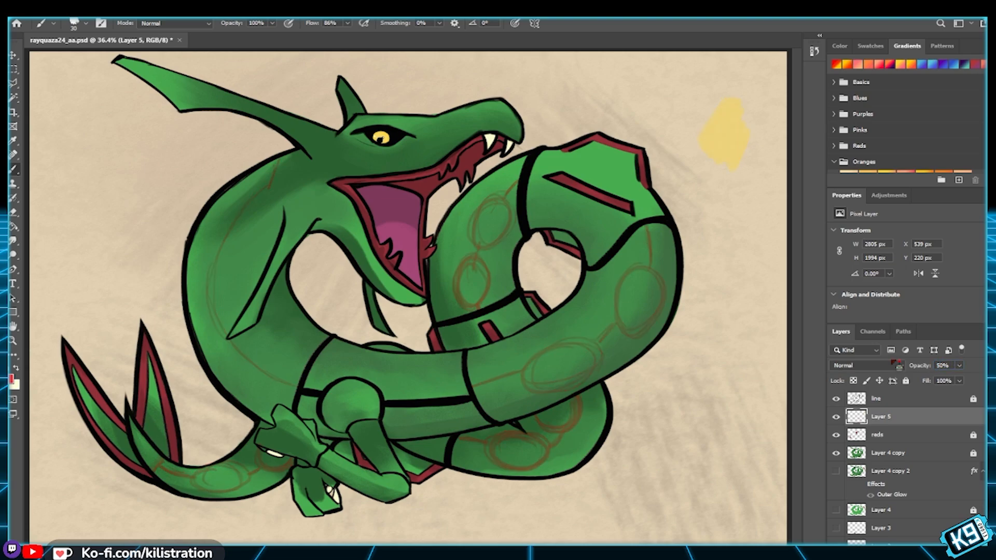
pyautogui.click(905, 381)
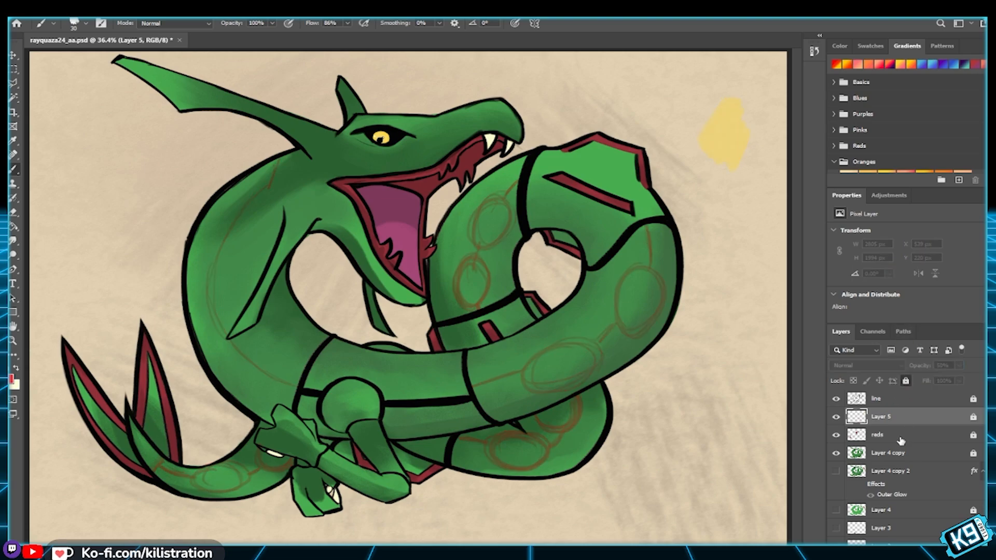
# Step: Unlock the line layer, draw a black band line across the tail near the fins, and lock the layer again
pyautogui.click(901, 441)
pyautogui.click(880, 398)
pyautogui.click(905, 381)
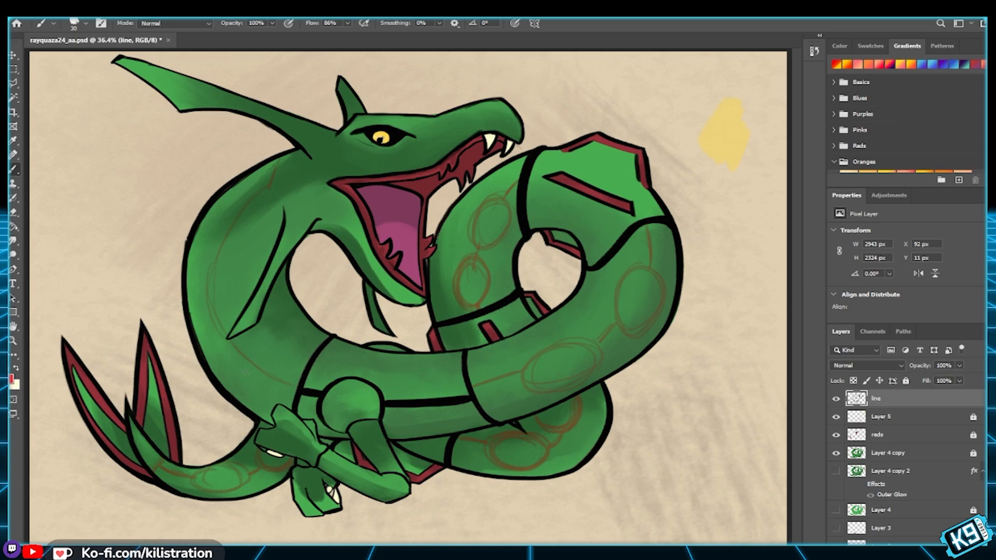
pyautogui.click(11, 367)
pyautogui.moveTo(153, 473); pyautogui.dragTo(166, 462)
pyautogui.hotkey('ctrl', 'z')
pyautogui.moveTo(183, 464); pyautogui.dragTo(176, 488)
pyautogui.hotkey('ctrl', 'z')
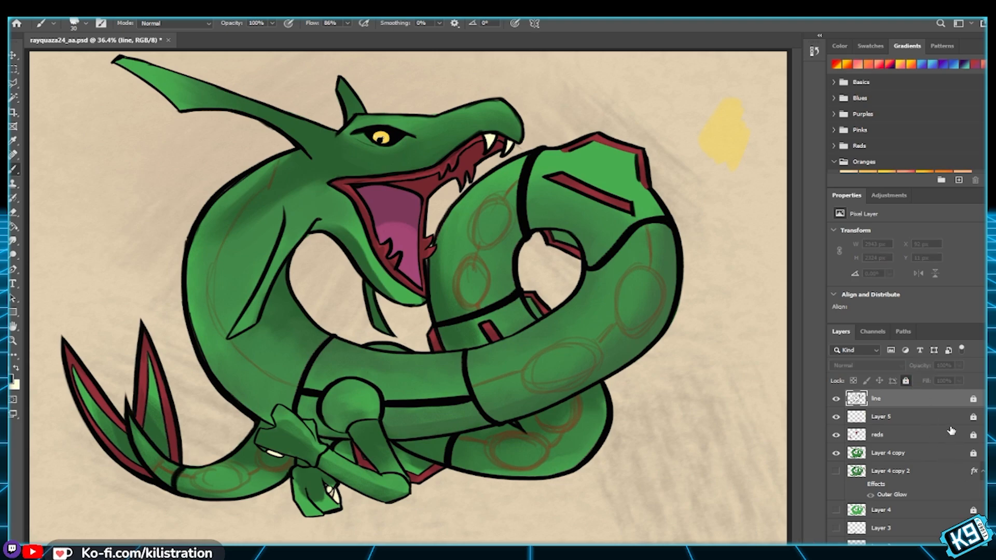
# Step: Add a new layer above Layer 5, set Layer 5's opacity to 100%, lock it, and make the new layer active
pyautogui.click(892, 417)
pyautogui.hotkey('ctrl', 'shift', 'alt', 'n')
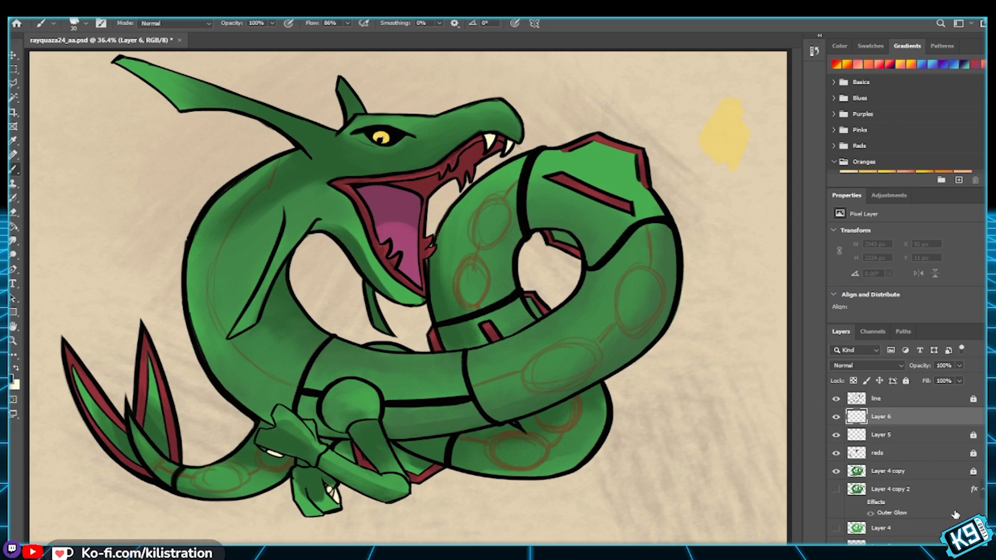
pyautogui.click(907, 434)
pyautogui.moveTo(960, 365); pyautogui.dragTo(970, 385)
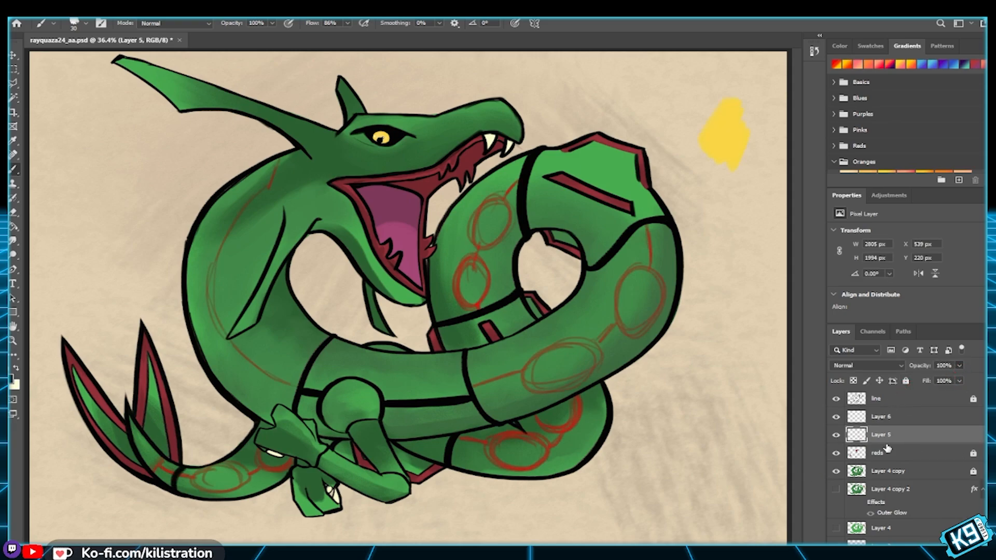
pyautogui.click(905, 382)
pyautogui.click(903, 421)
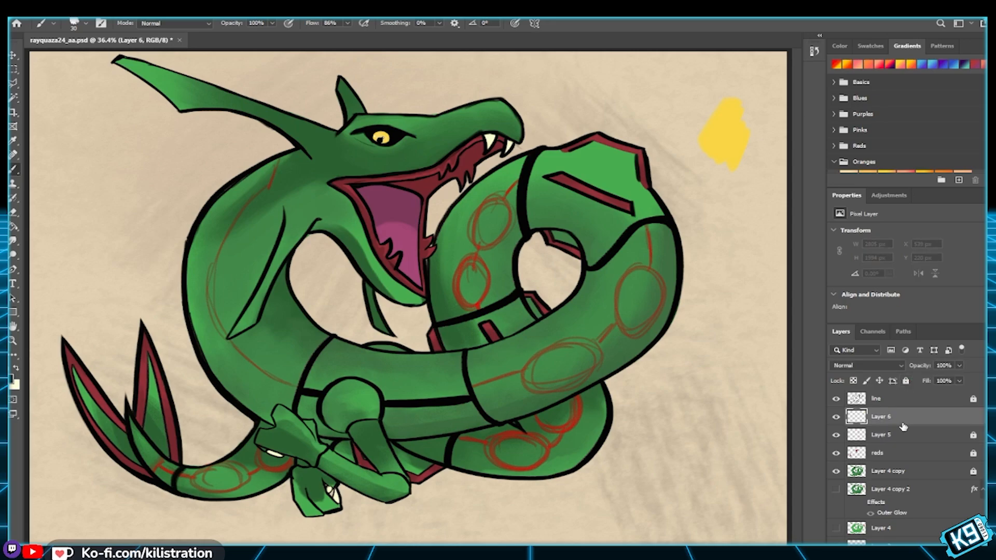
# Step: Sample the yellow swatch and paint the upper part of the neck stripe over the red guide with a 60 px brush
pyautogui.keyDown('alt'); pyautogui.click(732, 134); pyautogui.keyUp('alt')
pyautogui.press(']')
pyautogui.press(']')
pyautogui.press(']')
pyautogui.press(']')
pyautogui.moveTo(273, 162); pyautogui.dragTo(225, 254)
pyautogui.moveTo(264, 196); pyautogui.dragTo(219, 309)
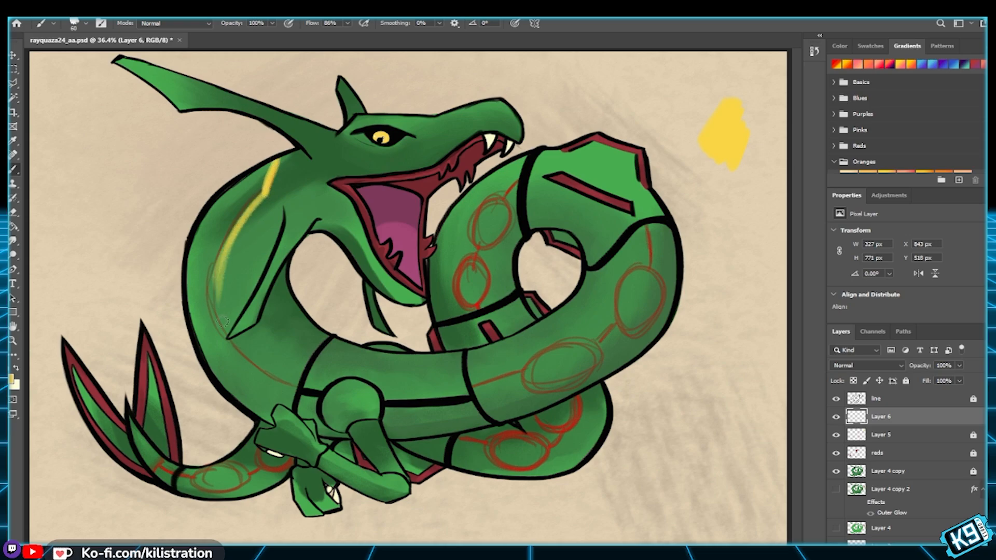
pyautogui.moveTo(263, 193)
pyautogui.mouseDown()
pyautogui.moveTo(217, 310)
pyautogui.moveTo(255, 200)
pyautogui.moveTo(218, 331)
pyautogui.mouseUp()
pyautogui.moveTo(246, 208); pyautogui.dragTo(223, 322)
pyautogui.moveTo(231, 247); pyautogui.dragTo(219, 347)
pyautogui.moveTo(218, 265)
pyautogui.mouseDown()
pyautogui.moveTo(224, 342)
pyautogui.moveTo(214, 277)
pyautogui.moveTo(253, 366)
pyautogui.mouseUp()
pyautogui.moveTo(214, 267); pyautogui.dragTo(277, 383)
pyautogui.hotkey('ctrl', 'z')
pyautogui.hotkey('ctrl', 'z')
pyautogui.hotkey('ctrl', 'z')
pyautogui.hotkey('ctrl', 'z')
pyautogui.hotkey('ctrl', 'z')
pyautogui.moveTo(223, 263)
pyautogui.mouseDown()
pyautogui.moveTo(221, 321)
pyautogui.moveTo(225, 329)
pyautogui.moveTo(212, 258)
pyautogui.moveTo(260, 373)
pyautogui.mouseUp()
pyautogui.hotkey('ctrl', 'z')
# Step: Extend the yellow neck stripe along the guide to the first body band and even out its thickness
pyautogui.moveTo(220, 260)
pyautogui.mouseDown()
pyautogui.moveTo(236, 347)
pyautogui.moveTo(220, 311)
pyautogui.moveTo(262, 373)
pyautogui.mouseUp()
pyautogui.moveTo(215, 285); pyautogui.dragTo(300, 397)
pyautogui.moveTo(238, 347)
pyautogui.mouseDown()
pyautogui.moveTo(303, 394)
pyautogui.moveTo(296, 385)
pyautogui.mouseUp()
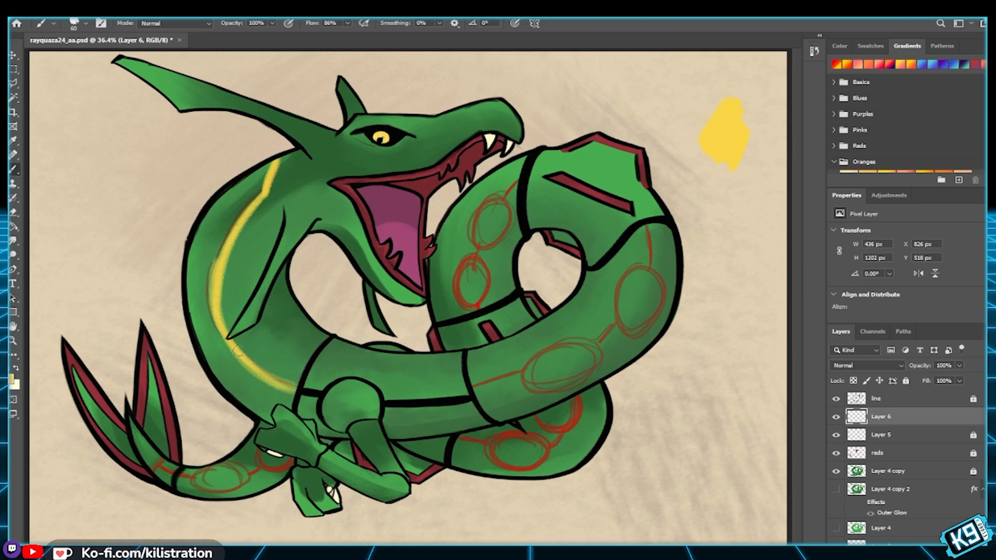
pyautogui.moveTo(210, 307)
pyautogui.mouseDown()
pyautogui.moveTo(301, 389)
pyautogui.moveTo(275, 382)
pyautogui.mouseUp()
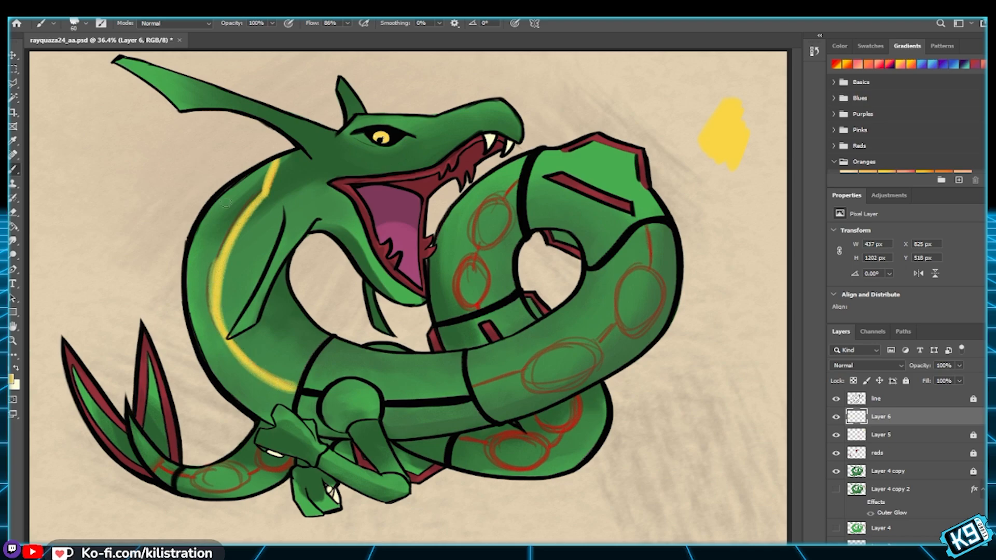
pyautogui.moveTo(217, 268)
pyautogui.mouseDown()
pyautogui.moveTo(274, 157)
pyautogui.moveTo(265, 192)
pyautogui.mouseUp()
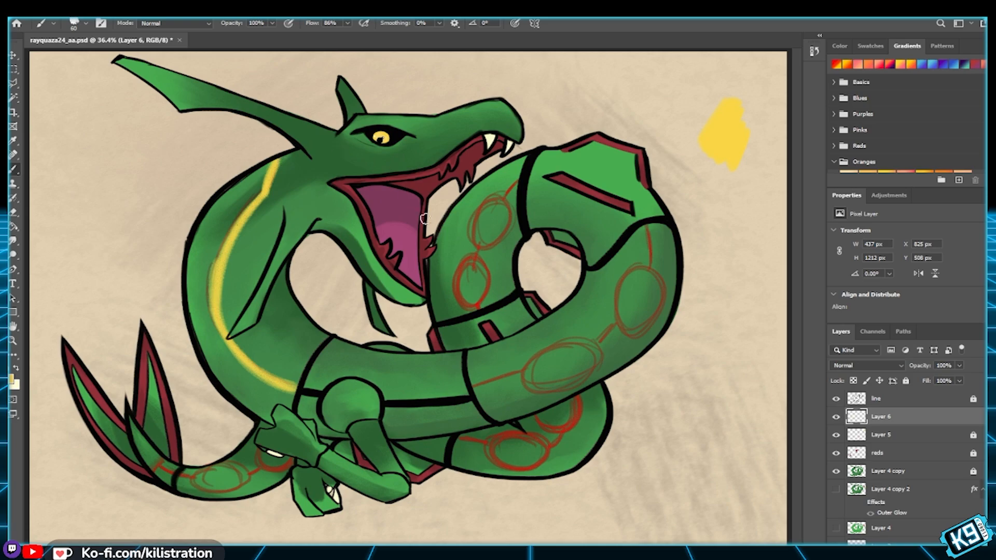
# Step: Paint two yellow oval rings with connecting lines over the red guides on the large front coil
pyautogui.moveTo(474, 387); pyautogui.dragTo(516, 373)
pyautogui.moveTo(568, 340)
pyautogui.mouseDown()
pyautogui.moveTo(519, 390)
pyautogui.moveTo(571, 381)
pyautogui.moveTo(588, 350)
pyautogui.moveTo(547, 341)
pyautogui.moveTo(514, 363)
pyautogui.moveTo(523, 389)
pyautogui.moveTo(578, 372)
pyautogui.moveTo(586, 338)
pyautogui.mouseUp()
pyautogui.moveTo(527, 348)
pyautogui.mouseDown()
pyautogui.moveTo(566, 338)
pyautogui.moveTo(588, 351)
pyautogui.moveTo(545, 388)
pyautogui.moveTo(509, 370)
pyautogui.moveTo(517, 392)
pyautogui.moveTo(568, 365)
pyautogui.moveTo(509, 373)
pyautogui.moveTo(550, 387)
pyautogui.moveTo(592, 358)
pyautogui.moveTo(565, 337)
pyautogui.moveTo(512, 378)
pyautogui.mouseUp()
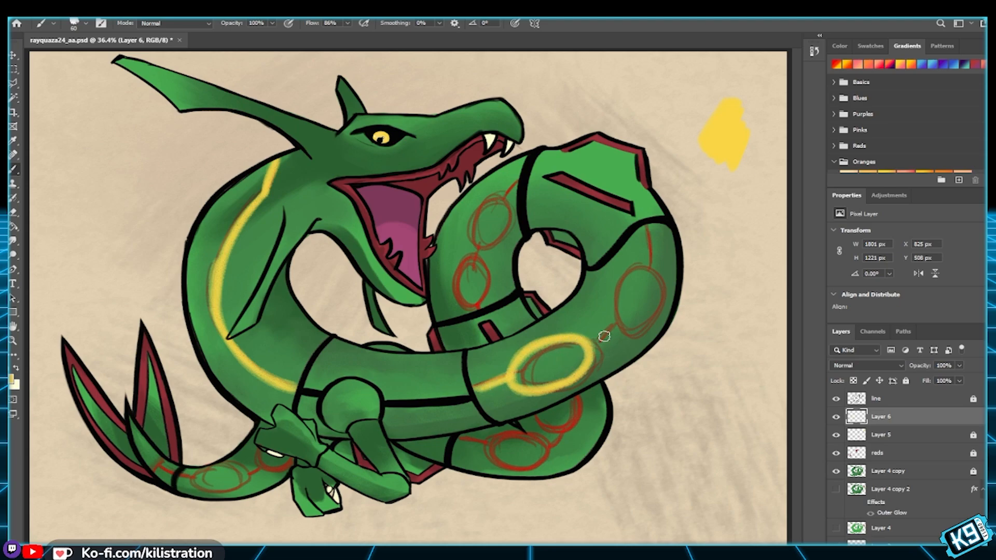
pyautogui.moveTo(598, 334); pyautogui.dragTo(619, 329)
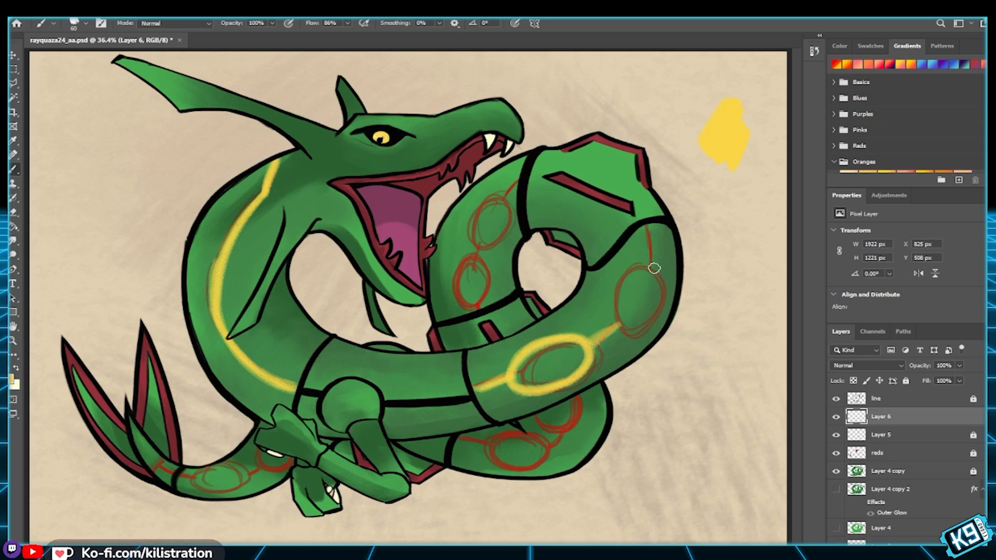
pyautogui.moveTo(654, 267)
pyautogui.mouseDown()
pyautogui.moveTo(624, 283)
pyautogui.moveTo(625, 333)
pyautogui.mouseUp()
pyautogui.hotkey('ctrl', 'z')
pyautogui.moveTo(651, 266)
pyautogui.mouseDown()
pyautogui.moveTo(631, 279)
pyautogui.moveTo(623, 315)
pyautogui.moveTo(660, 307)
pyautogui.moveTo(654, 263)
pyautogui.moveTo(617, 308)
pyautogui.moveTo(644, 322)
pyautogui.moveTo(626, 327)
pyautogui.moveTo(645, 324)
pyautogui.moveTo(625, 307)
pyautogui.moveTo(649, 320)
pyautogui.moveTo(668, 271)
pyautogui.moveTo(634, 274)
pyautogui.mouseUp()
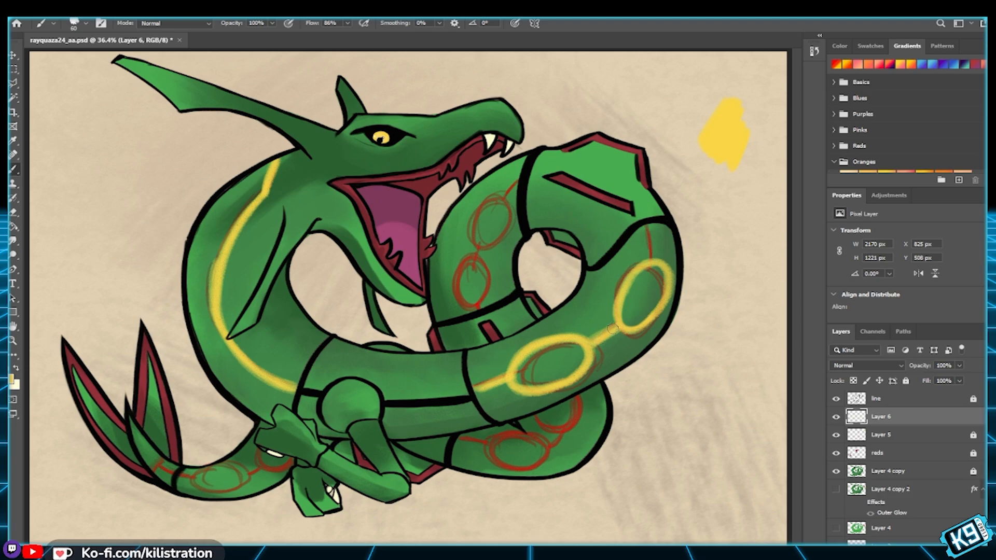
pyautogui.moveTo(640, 272)
pyautogui.mouseDown()
pyautogui.moveTo(631, 334)
pyautogui.moveTo(669, 273)
pyautogui.moveTo(646, 245)
pyautogui.moveTo(654, 259)
pyautogui.moveTo(648, 225)
pyautogui.mouseUp()
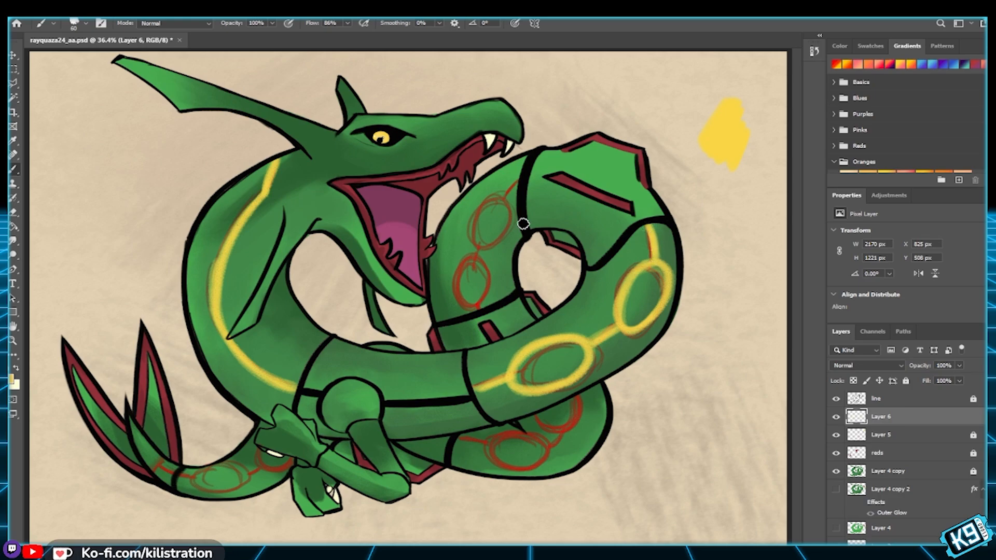
# Step: Paint linked yellow oval rings over the guides on the coil beside the mouth and on the lowest coil
pyautogui.moveTo(516, 182)
pyautogui.mouseDown()
pyautogui.moveTo(471, 216)
pyautogui.moveTo(495, 227)
pyautogui.moveTo(489, 197)
pyautogui.moveTo(480, 236)
pyautogui.moveTo(499, 196)
pyautogui.moveTo(474, 236)
pyautogui.moveTo(493, 198)
pyautogui.mouseUp()
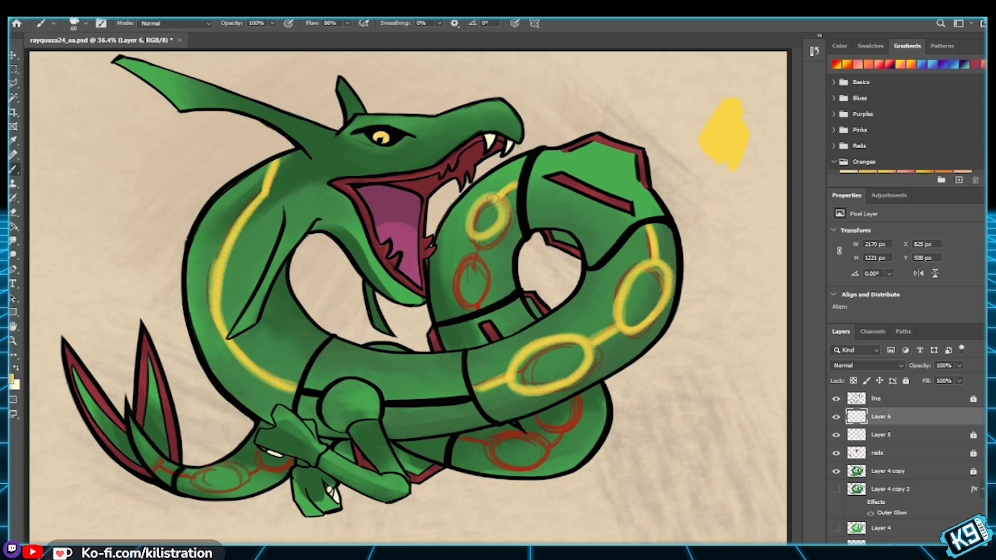
pyautogui.moveTo(480, 235)
pyautogui.mouseDown()
pyautogui.moveTo(467, 256)
pyautogui.moveTo(478, 252)
pyautogui.moveTo(460, 256)
pyautogui.moveTo(478, 275)
pyautogui.moveTo(470, 253)
pyautogui.moveTo(454, 289)
pyautogui.moveTo(480, 268)
pyautogui.moveTo(453, 271)
pyautogui.moveTo(484, 280)
pyautogui.moveTo(472, 250)
pyautogui.moveTo(478, 292)
pyautogui.moveTo(452, 274)
pyautogui.moveTo(472, 252)
pyautogui.moveTo(464, 296)
pyautogui.moveTo(481, 267)
pyautogui.moveTo(455, 266)
pyautogui.moveTo(467, 255)
pyautogui.moveTo(471, 297)
pyautogui.mouseUp()
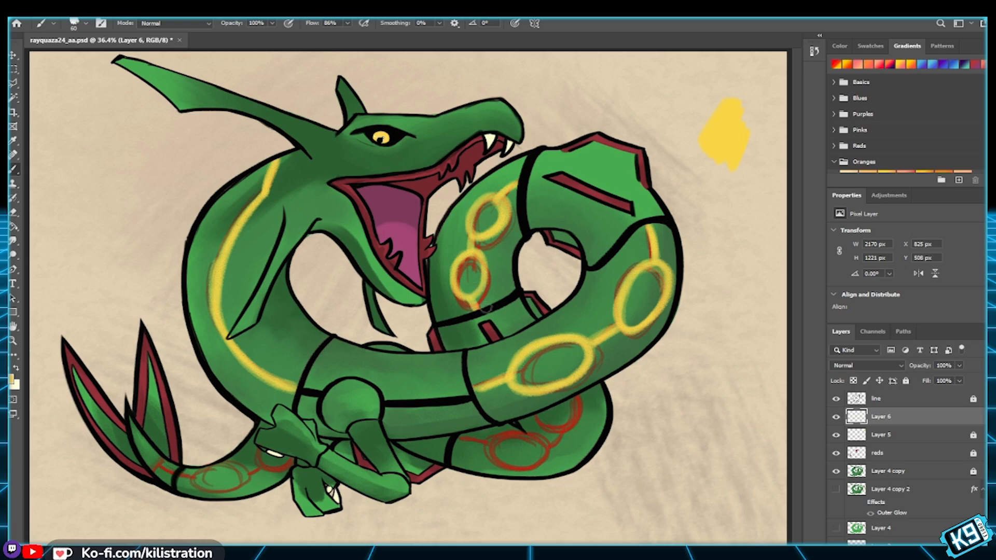
pyautogui.moveTo(533, 411)
pyautogui.mouseDown()
pyautogui.moveTo(553, 426)
pyautogui.moveTo(571, 402)
pyautogui.moveTo(547, 424)
pyautogui.moveTo(534, 414)
pyautogui.moveTo(575, 418)
pyautogui.moveTo(573, 398)
pyautogui.moveTo(559, 427)
pyautogui.moveTo(537, 417)
pyautogui.moveTo(570, 426)
pyautogui.moveTo(577, 397)
pyautogui.moveTo(551, 449)
pyautogui.moveTo(559, 433)
pyautogui.moveTo(552, 445)
pyautogui.moveTo(496, 455)
pyautogui.moveTo(535, 450)
pyautogui.moveTo(489, 448)
pyautogui.moveTo(525, 439)
pyautogui.moveTo(534, 442)
pyautogui.moveTo(485, 447)
pyautogui.moveTo(538, 445)
pyautogui.moveTo(527, 440)
pyautogui.moveTo(541, 453)
pyautogui.moveTo(489, 446)
pyautogui.moveTo(539, 456)
pyautogui.moveTo(492, 453)
pyautogui.moveTo(500, 464)
pyautogui.moveTo(542, 446)
pyautogui.moveTo(514, 470)
pyautogui.moveTo(486, 442)
pyautogui.moveTo(516, 469)
pyautogui.moveTo(519, 445)
pyautogui.moveTo(488, 446)
pyautogui.moveTo(531, 465)
pyautogui.moveTo(555, 441)
pyautogui.moveTo(455, 442)
pyautogui.moveTo(502, 442)
pyautogui.moveTo(490, 462)
pyautogui.moveTo(509, 438)
pyautogui.moveTo(506, 468)
pyautogui.mouseUp()
pyautogui.hotkey('ctrl', 'z')
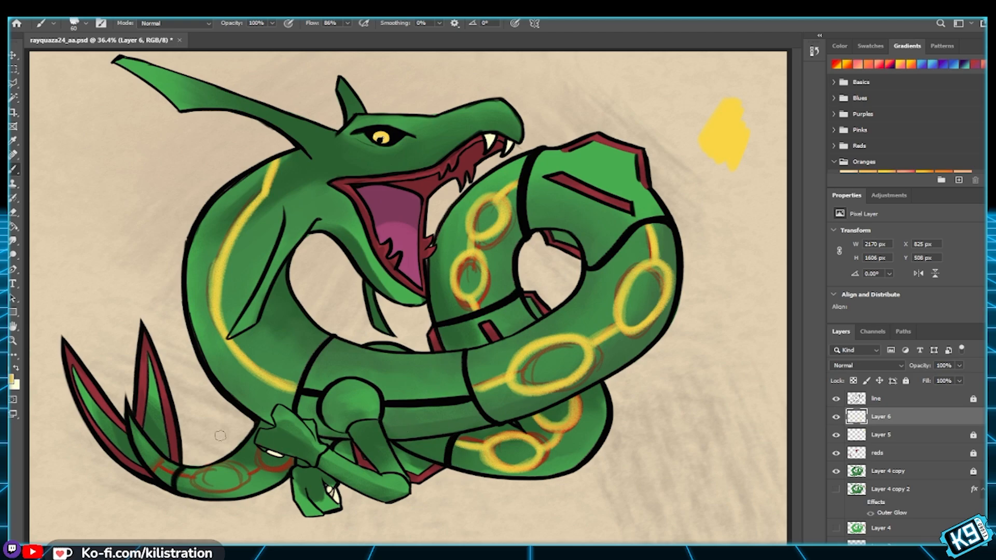
# Step: Paint the yellow rings and connecting lines along the tail up to the black band, and hide the Layer 5 guides
pyautogui.moveTo(255, 445)
pyautogui.mouseDown()
pyautogui.moveTo(288, 465)
pyautogui.moveTo(255, 465)
pyautogui.moveTo(258, 445)
pyautogui.moveTo(256, 471)
pyautogui.moveTo(291, 461)
pyautogui.moveTo(260, 451)
pyautogui.moveTo(256, 459)
pyautogui.moveTo(291, 460)
pyautogui.moveTo(268, 472)
pyautogui.moveTo(263, 445)
pyautogui.mouseUp()
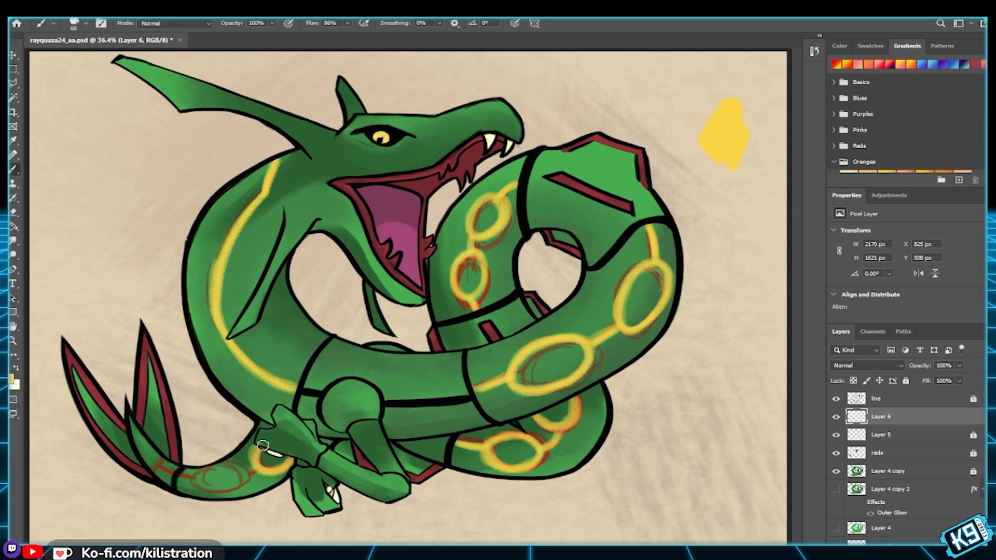
pyautogui.moveTo(252, 478)
pyautogui.mouseDown()
pyautogui.moveTo(198, 480)
pyautogui.moveTo(222, 493)
pyautogui.moveTo(237, 482)
pyautogui.moveTo(216, 472)
pyautogui.moveTo(204, 488)
pyautogui.moveTo(241, 480)
pyautogui.moveTo(203, 477)
pyautogui.mouseUp()
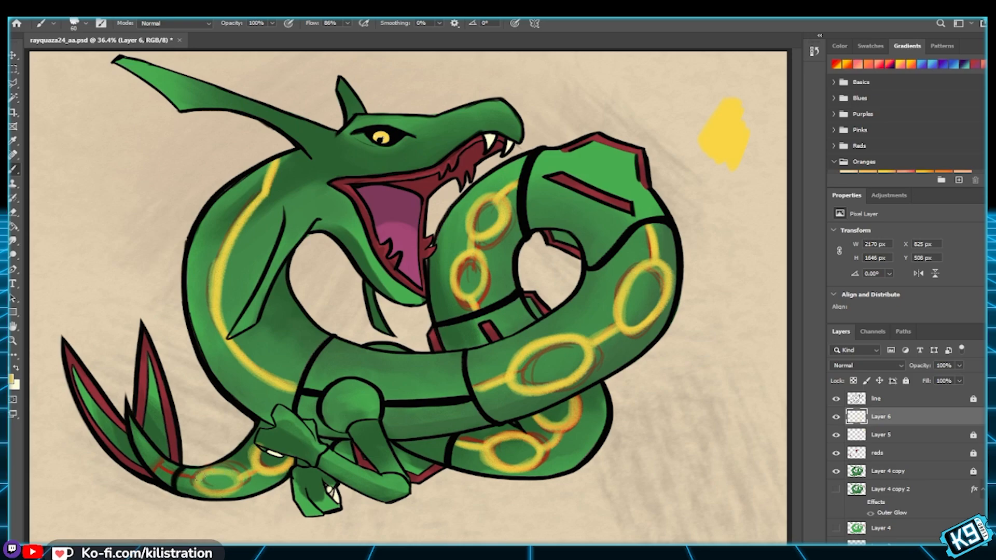
pyautogui.hotkey('ctrl', 'z')
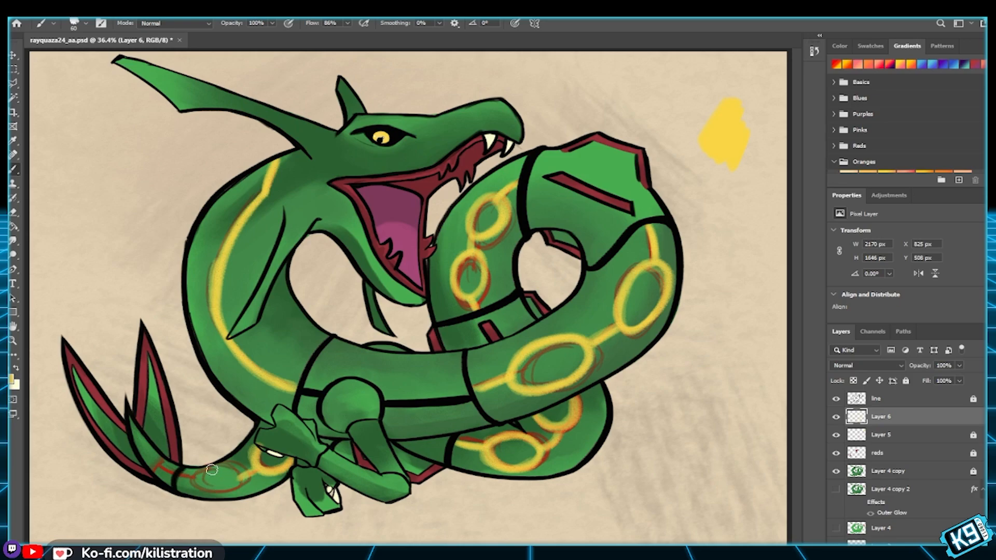
pyautogui.moveTo(221, 491)
pyautogui.mouseDown()
pyautogui.moveTo(239, 476)
pyautogui.moveTo(206, 473)
pyautogui.moveTo(232, 487)
pyautogui.moveTo(206, 492)
pyautogui.moveTo(215, 473)
pyautogui.moveTo(196, 486)
pyautogui.moveTo(230, 488)
pyautogui.moveTo(198, 484)
pyautogui.moveTo(201, 474)
pyautogui.moveTo(226, 485)
pyautogui.mouseUp()
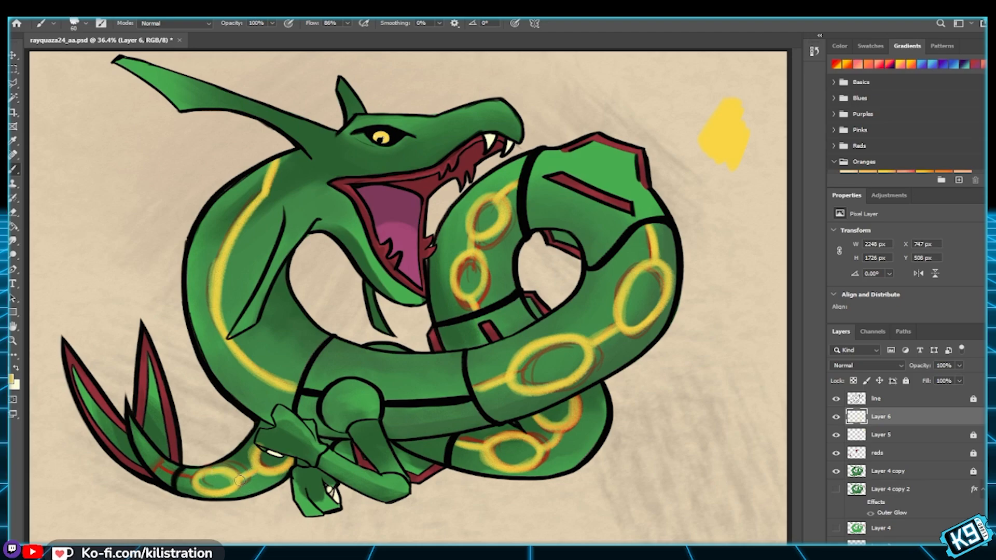
pyautogui.moveTo(186, 482); pyautogui.dragTo(180, 480)
pyautogui.click(836, 437)
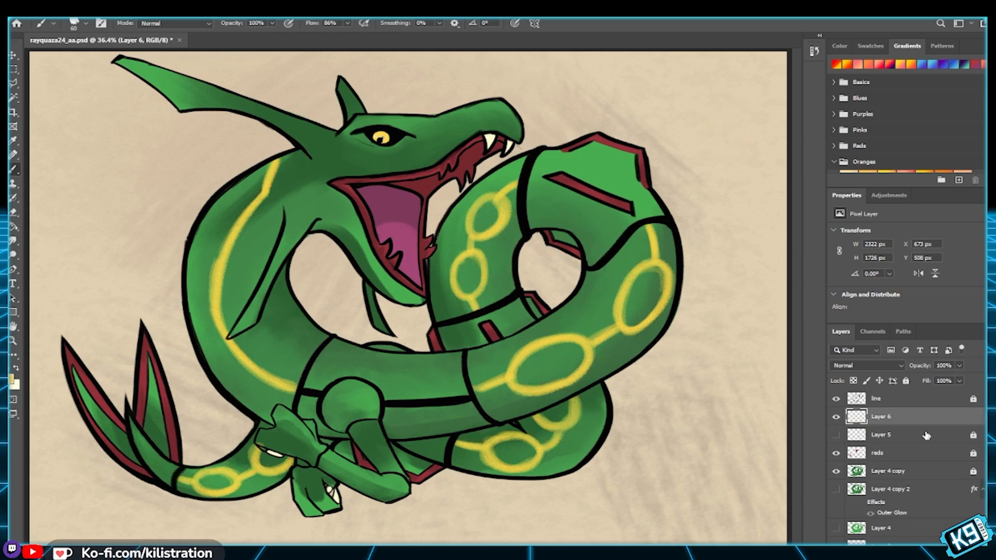
# Step: Delete the hidden Layer 5 that holds the ring guides
pyautogui.click(873, 436)
pyautogui.click(905, 380)
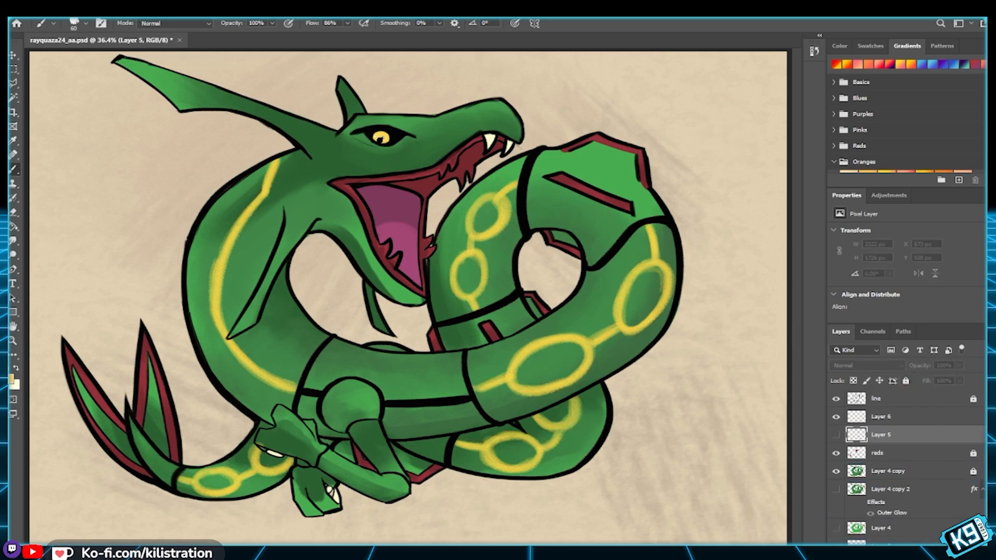
pyautogui.press('Delete')
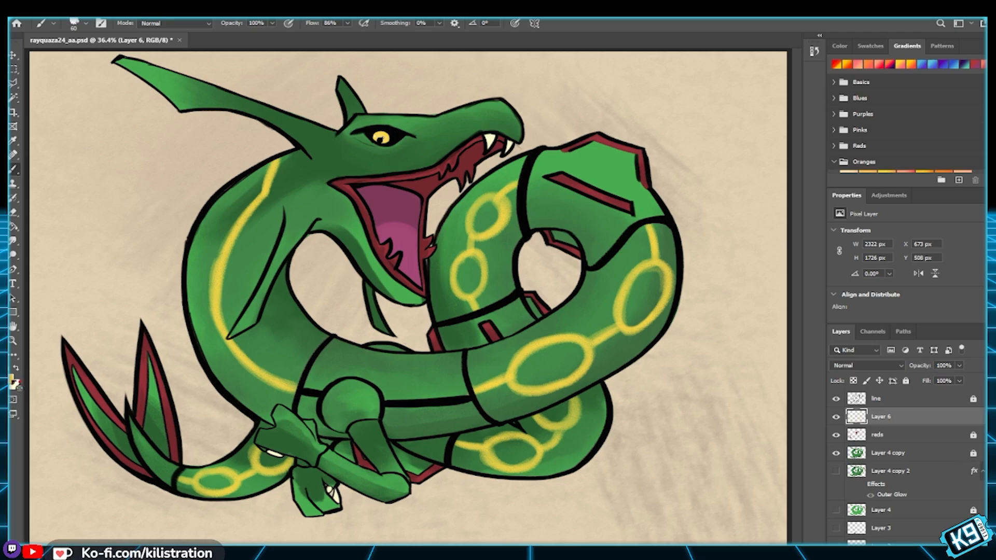
pyautogui.press('i')
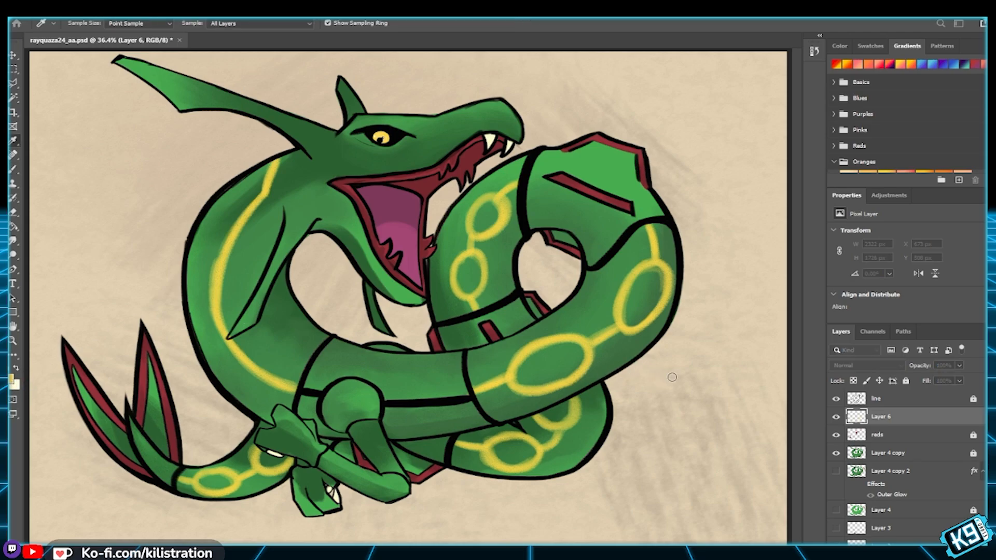
pyautogui.press('b')
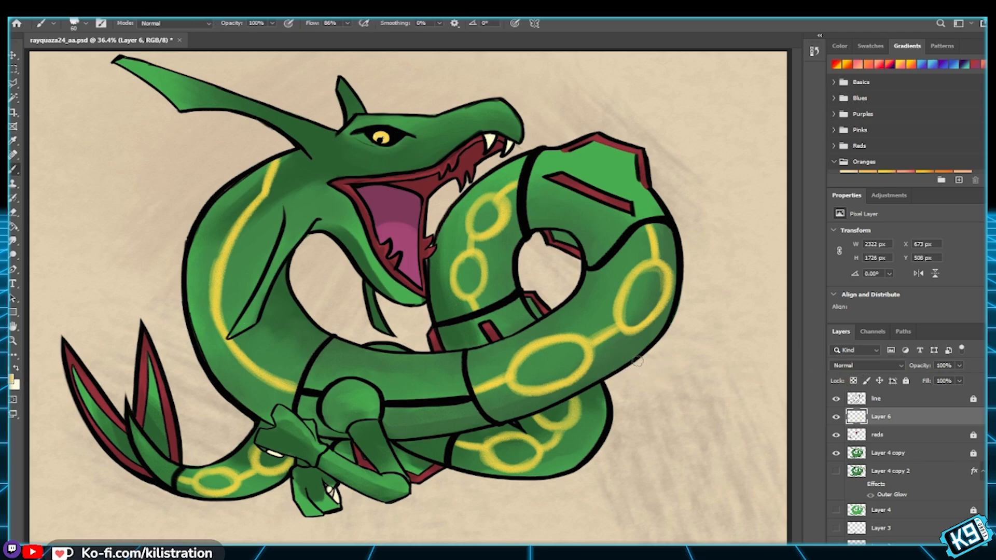
pyautogui.press('[')
pyautogui.press('[')
pyautogui.press('[')
pyautogui.press('[')
pyautogui.press('[')
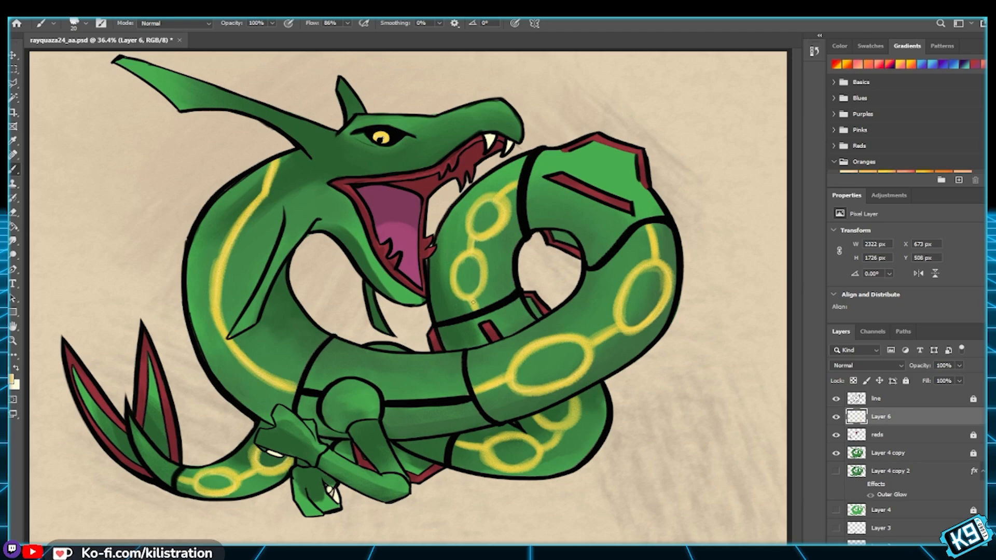
pyautogui.moveTo(533, 456); pyautogui.dragTo(497, 456)
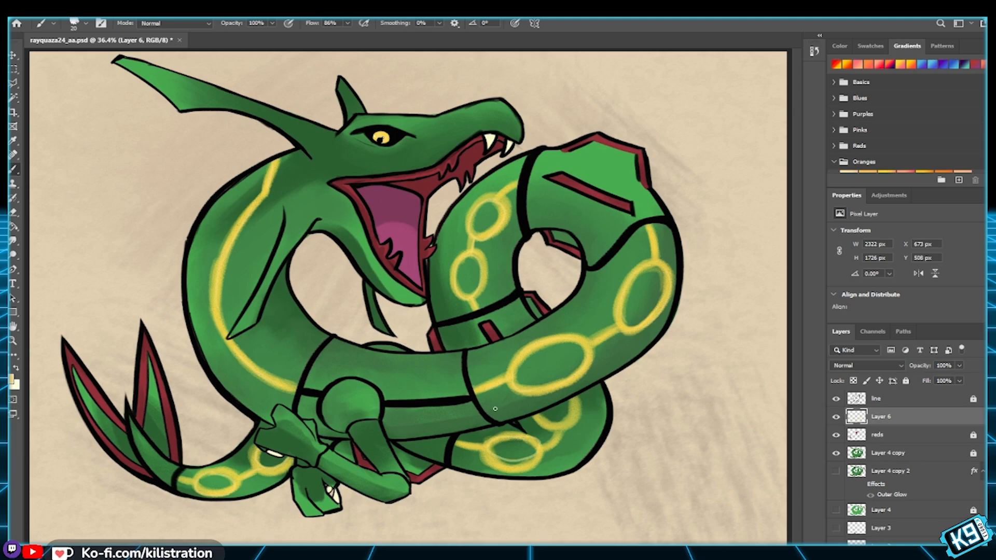
pyautogui.hotkey('ctrl', 'z')
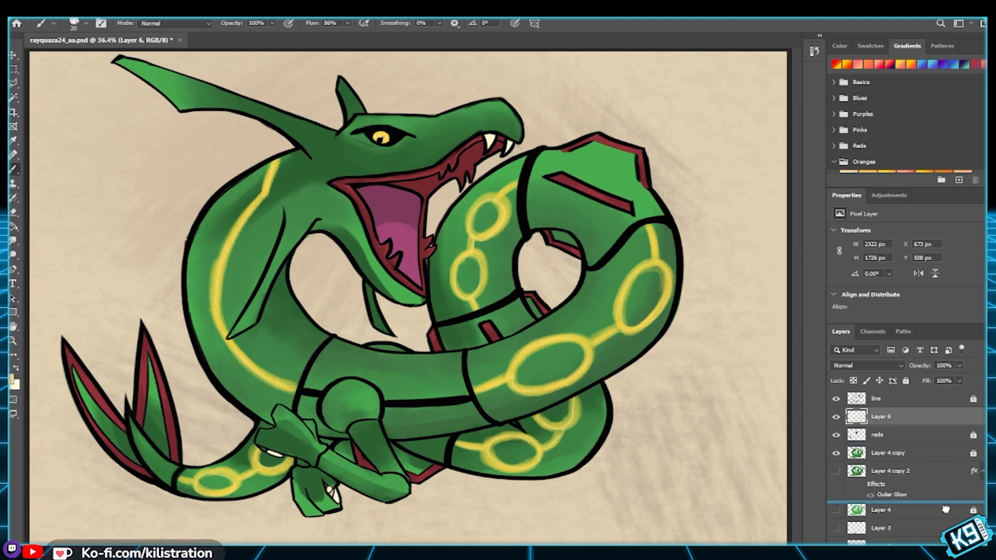
# Step: Duplicate the yellow rings layer, Layer 6, and set the copy's blend mode to Luminosity, comparing the artwork with and without it
pyautogui.hotkey('ctrl', 'j')
pyautogui.click(876, 365)
pyautogui.press('Down')
pyautogui.press('Down')
pyautogui.press('Down')
pyautogui.press('Down')
pyautogui.press('Down')
pyautogui.press('Down')
pyautogui.press('Down')
pyautogui.press('Down')
pyautogui.press('Down')
pyautogui.press('Down')
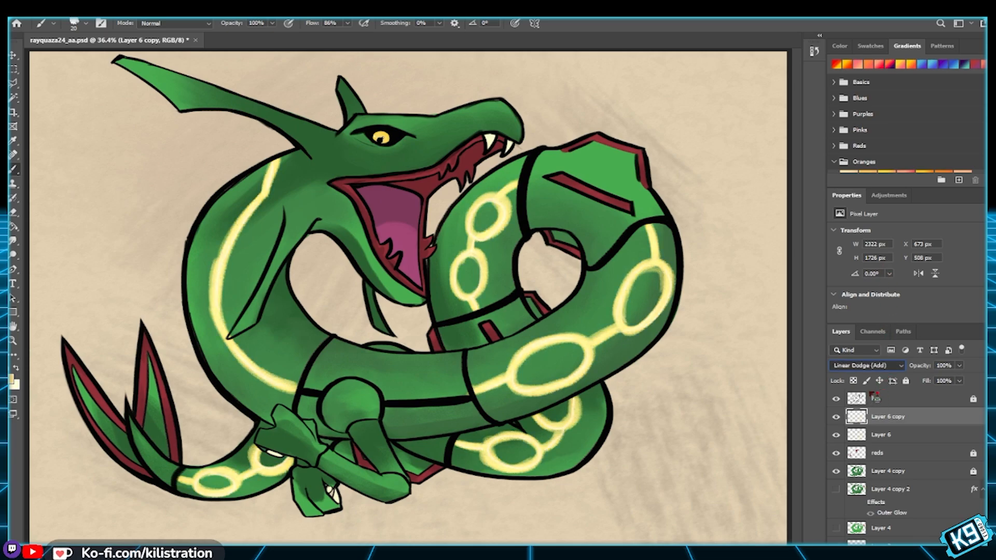
pyautogui.press('Down')
pyautogui.press('Down')
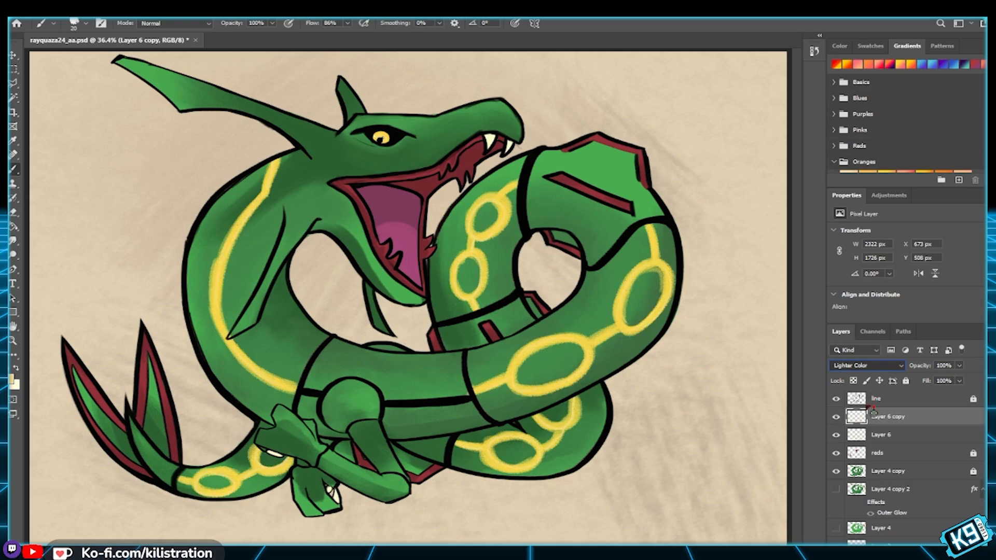
pyautogui.press('Down')
pyautogui.press('Down')
pyautogui.press('Down')
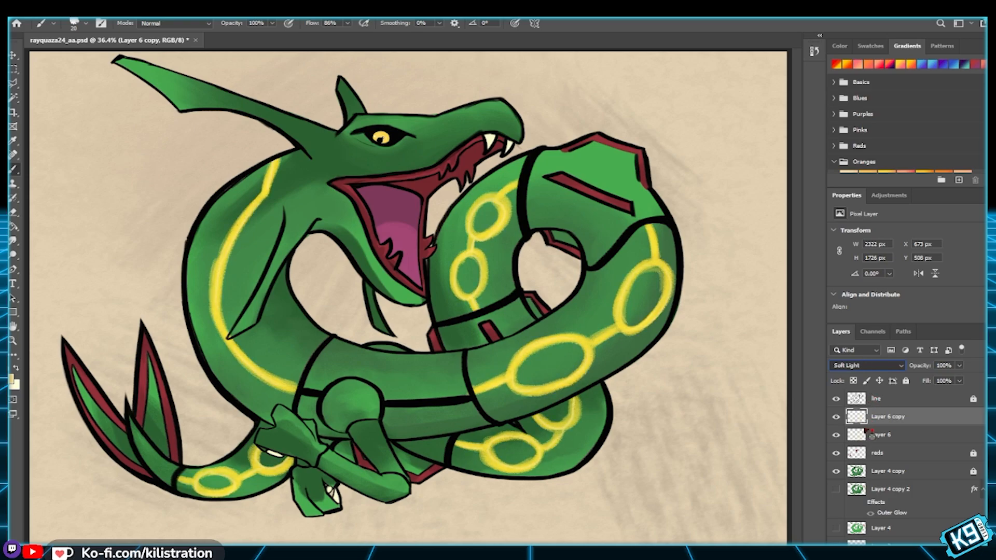
pyautogui.press('Down')
pyautogui.press('Down')
pyautogui.press('Down')
pyautogui.press('Down')
pyautogui.press('Down')
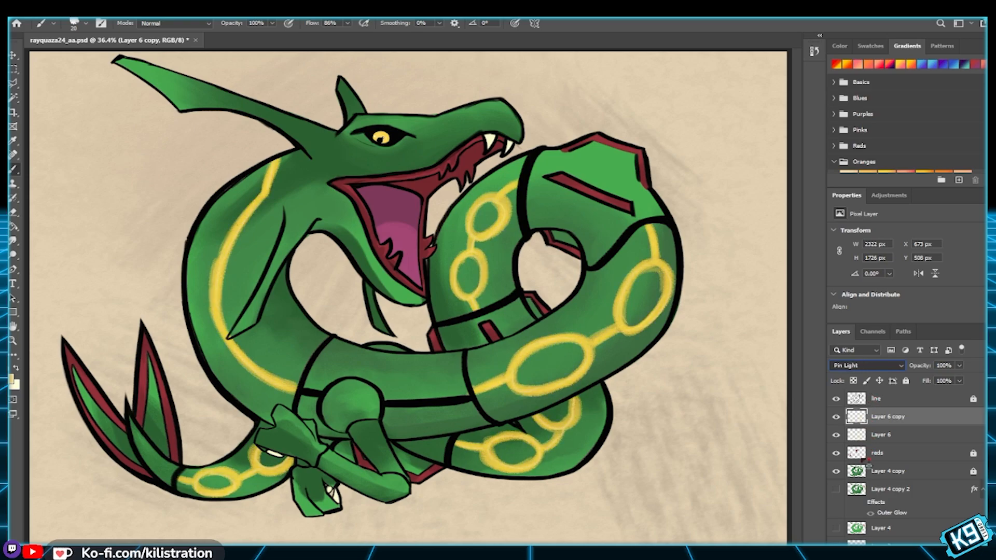
pyautogui.press('Down')
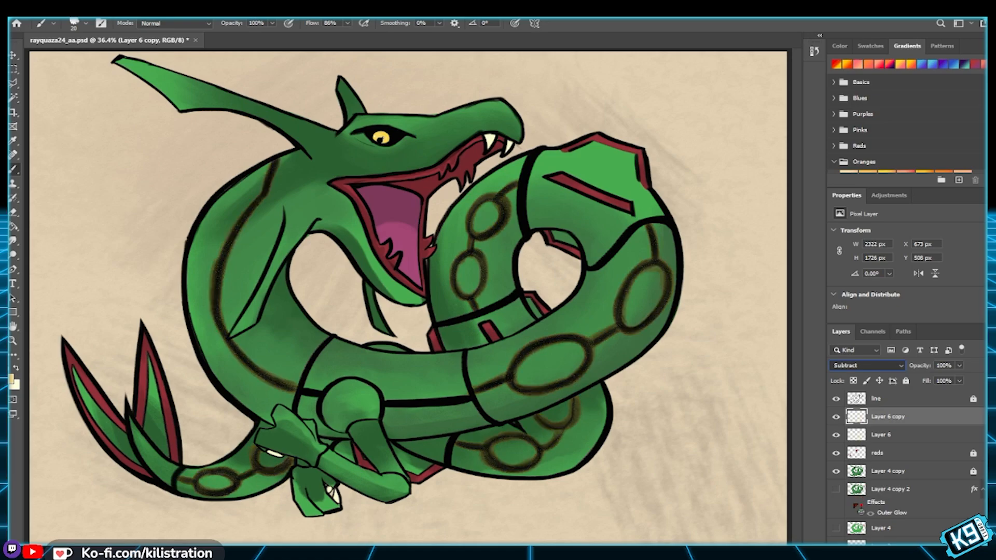
pyautogui.press('Down')
pyautogui.press('Down')
pyautogui.press('Up')
pyautogui.press('Up')
pyautogui.press('Down')
pyautogui.press('Down')
pyautogui.press('Down')
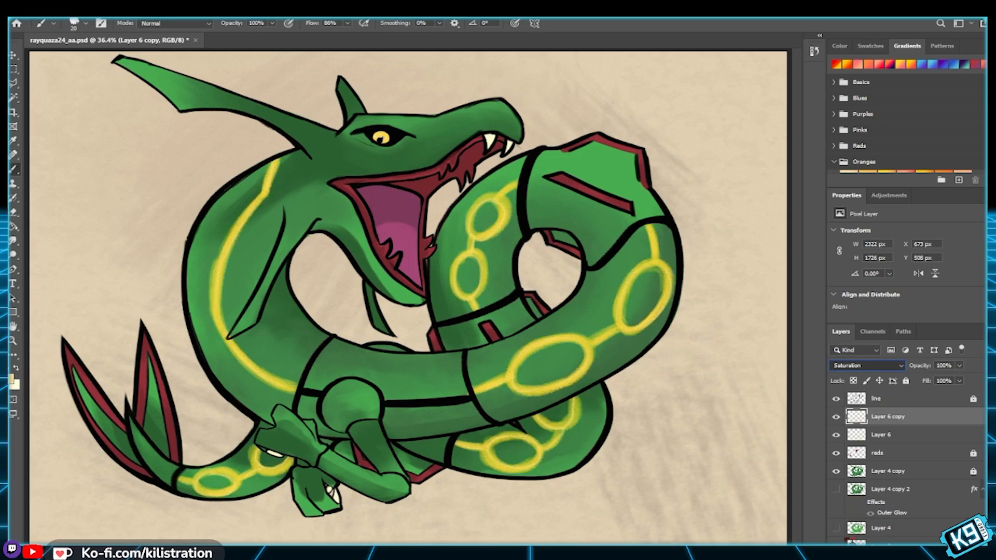
pyautogui.press('Down')
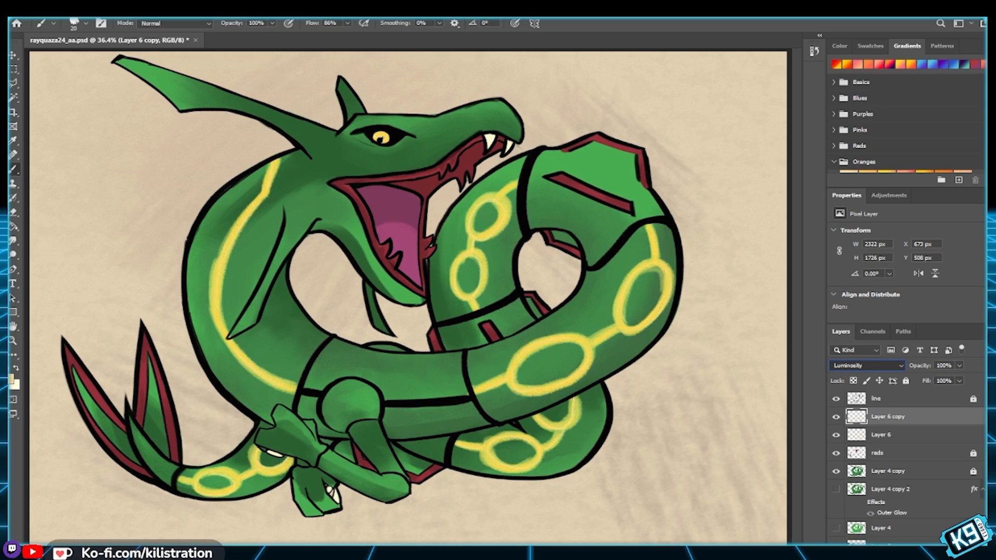
pyautogui.press('Up')
pyautogui.press('Up')
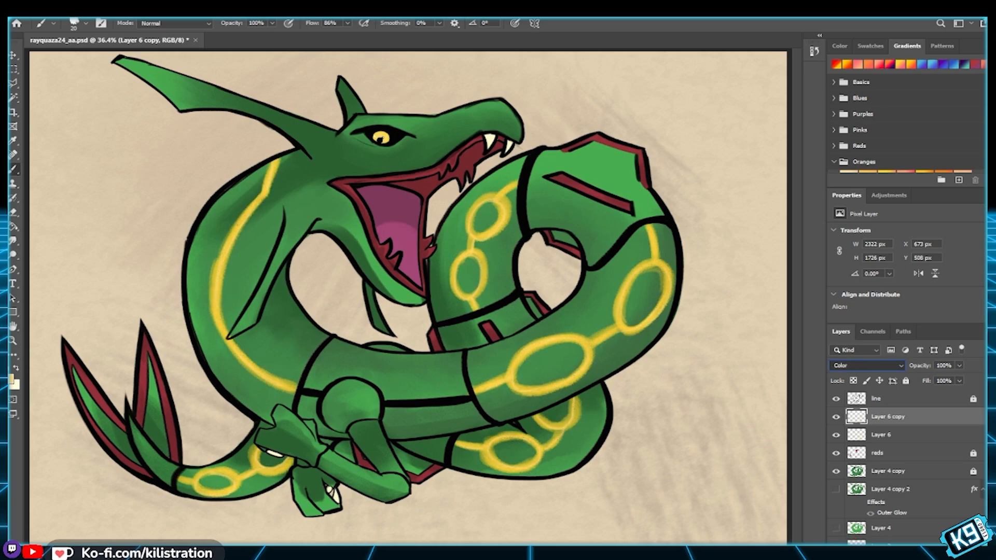
pyautogui.press('Down')
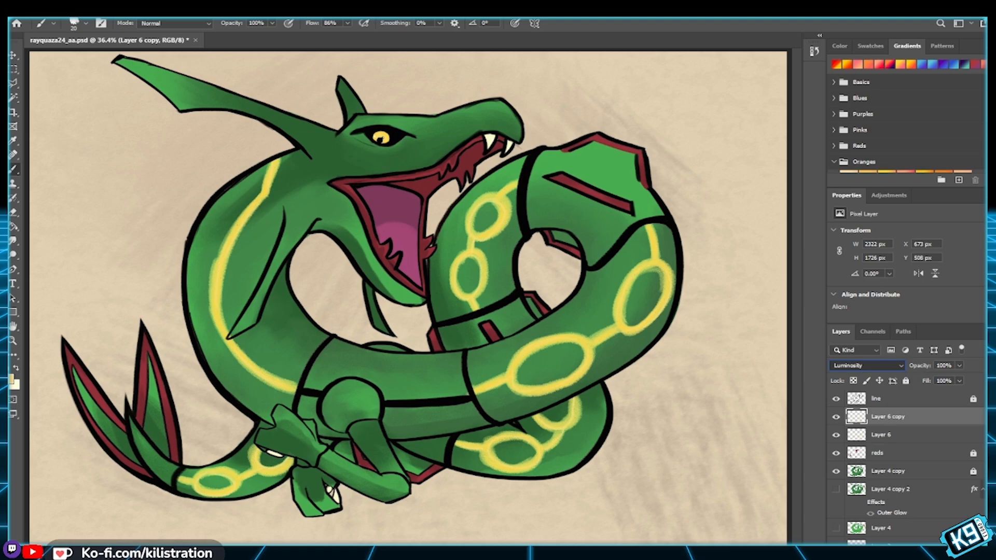
pyautogui.click(836, 417)
pyautogui.click(836, 418)
pyautogui.click(840, 425)
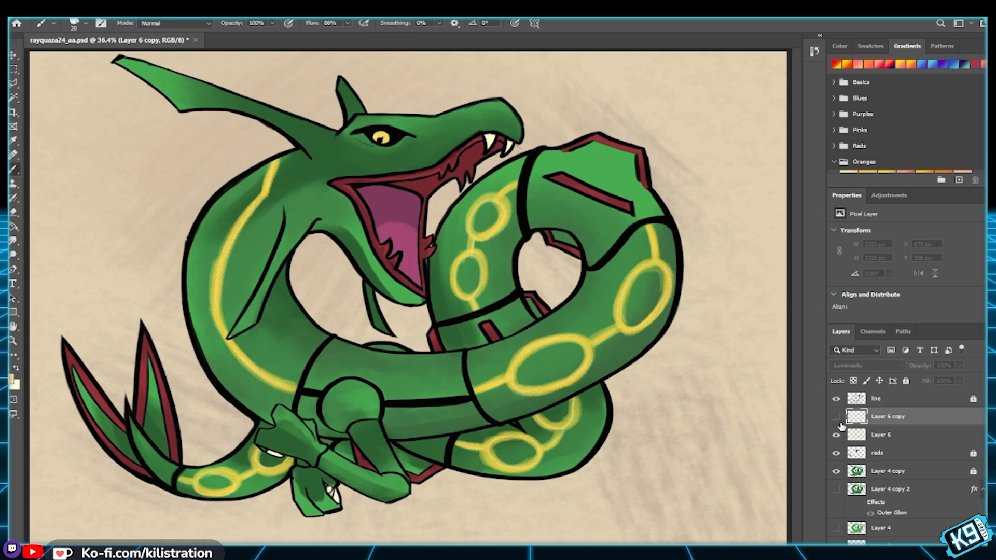
pyautogui.click(836, 418)
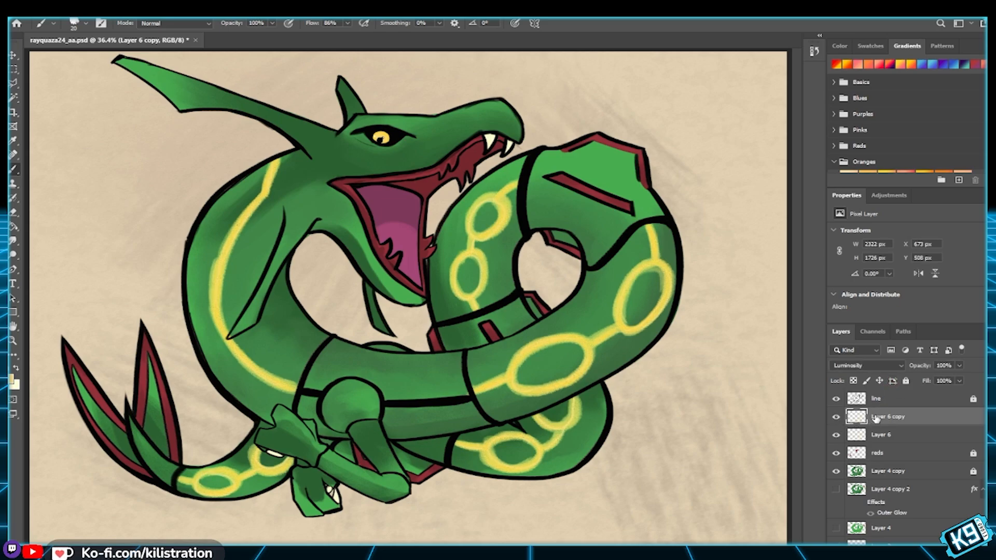
# Step: Stretch Layer 6 copy slightly downward and upward with Free Transform to a height of 1749 px
pyautogui.hotkey('ctrl', 't')
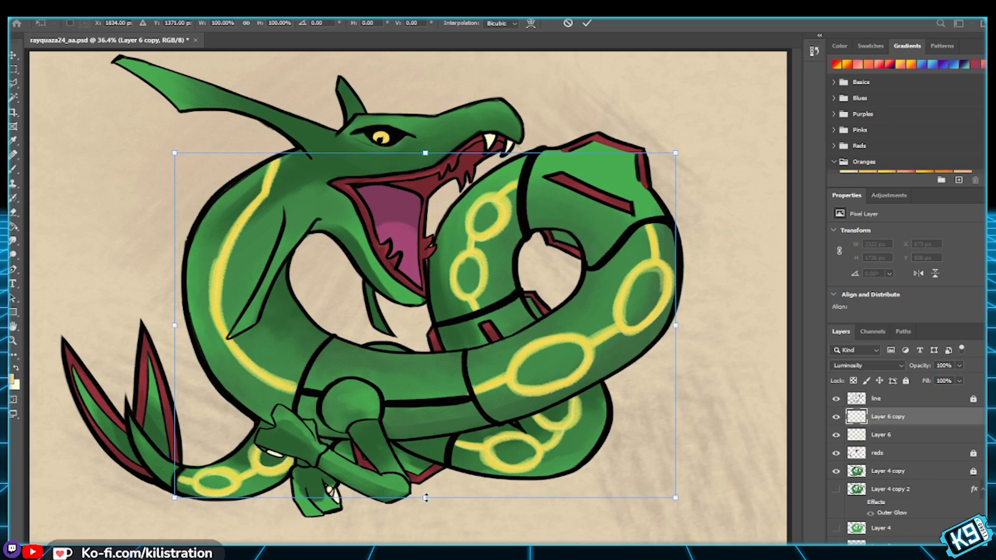
pyautogui.moveTo(425, 498); pyautogui.dragTo(426, 501)
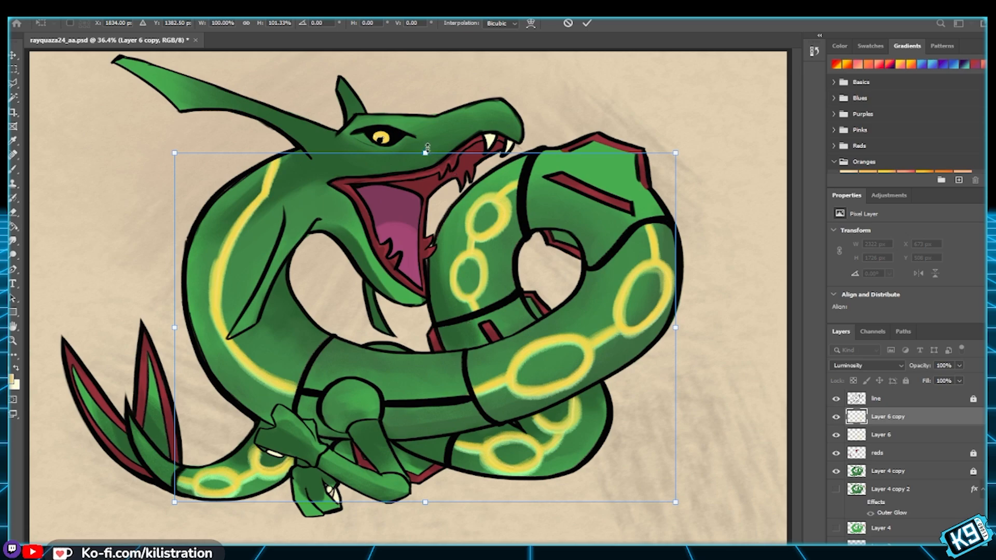
pyautogui.moveTo(426, 152); pyautogui.dragTo(429, 146)
pyautogui.press('Return')
pyautogui.press('b')
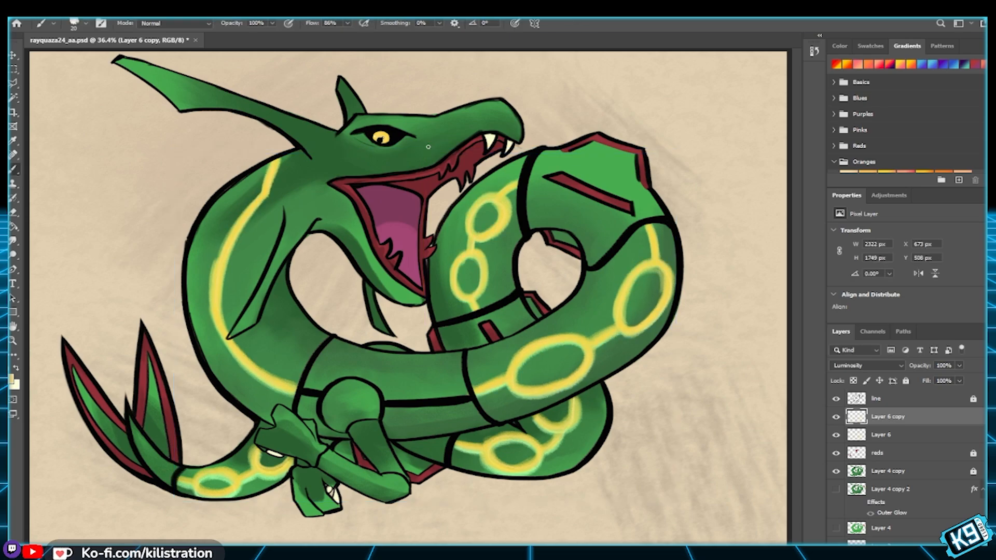
# Step: Nudge Layer 6 copy up and left to X 670 px and Y 498 px, and compare the artwork with and without it
pyautogui.press('v')
pyautogui.press('Up')
pyautogui.press('Up')
pyautogui.press('Up')
pyautogui.press('Up')
pyautogui.press('Up')
pyautogui.press('Up')
pyautogui.press('Up')
pyautogui.press('Up')
pyautogui.press('Up')
pyautogui.press('Up')
pyautogui.press('Up')
pyautogui.press('Up')
pyautogui.press('Left')
pyautogui.press('Left')
pyautogui.press('Left')
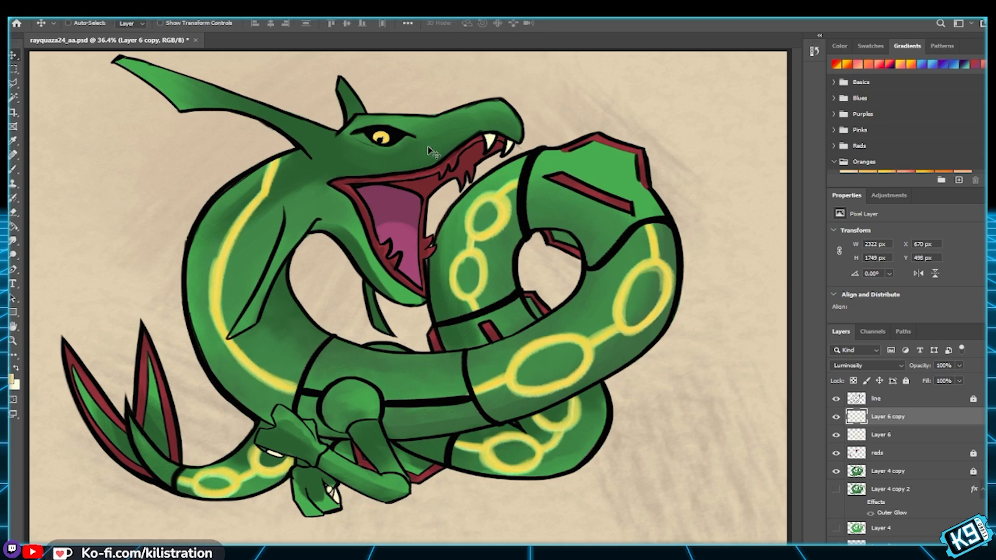
pyautogui.click(838, 418)
pyautogui.click(839, 418)
pyautogui.click(838, 418)
pyautogui.click(838, 418)
# Step: Rename Layer 6 as rings and Layer 6 copy as glow, and save the document
pyautogui.doubleClick(881, 434)
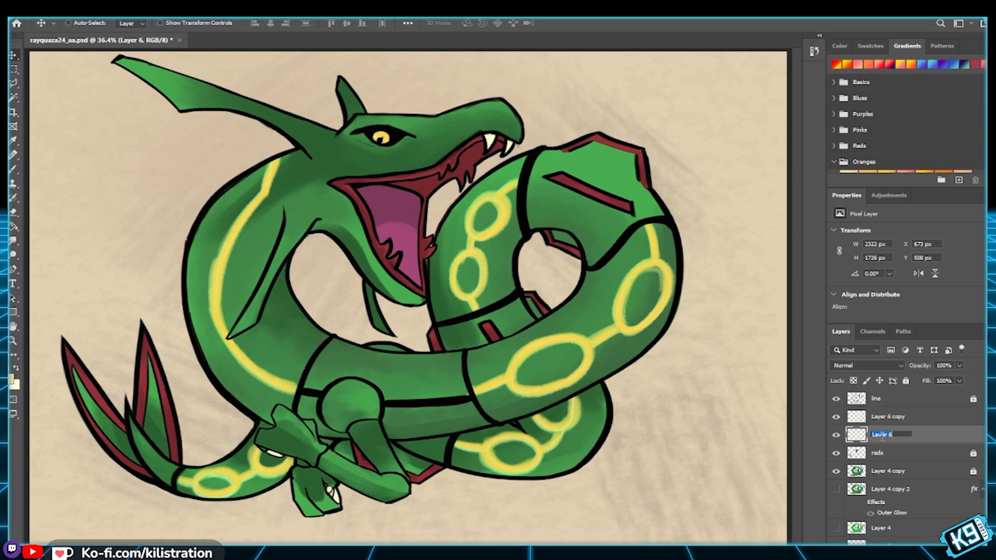
pyautogui.write('rim')
pyautogui.press('Return')
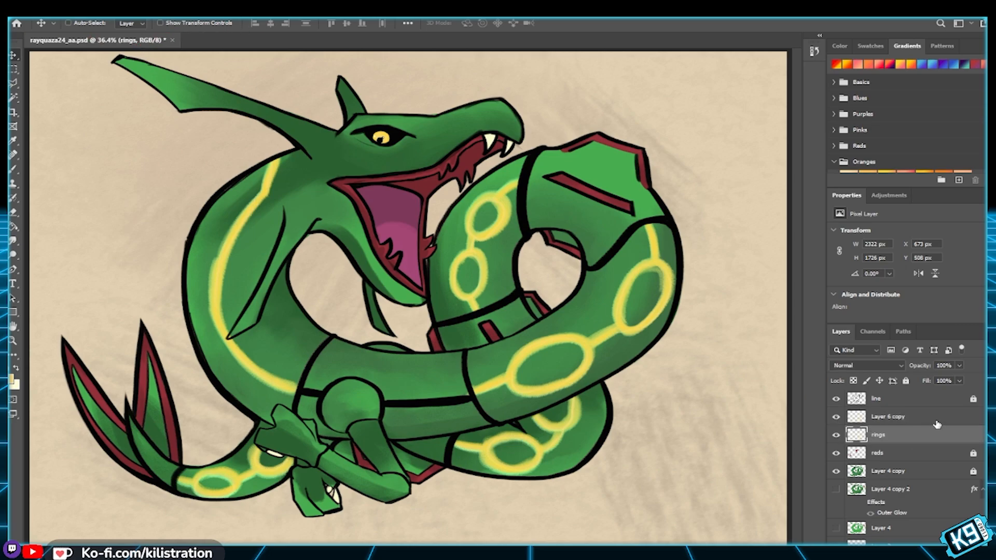
pyautogui.doubleClick(895, 416)
pyautogui.write('glow')
pyautogui.press('Return')
pyautogui.hotkey('ctrl', 's')
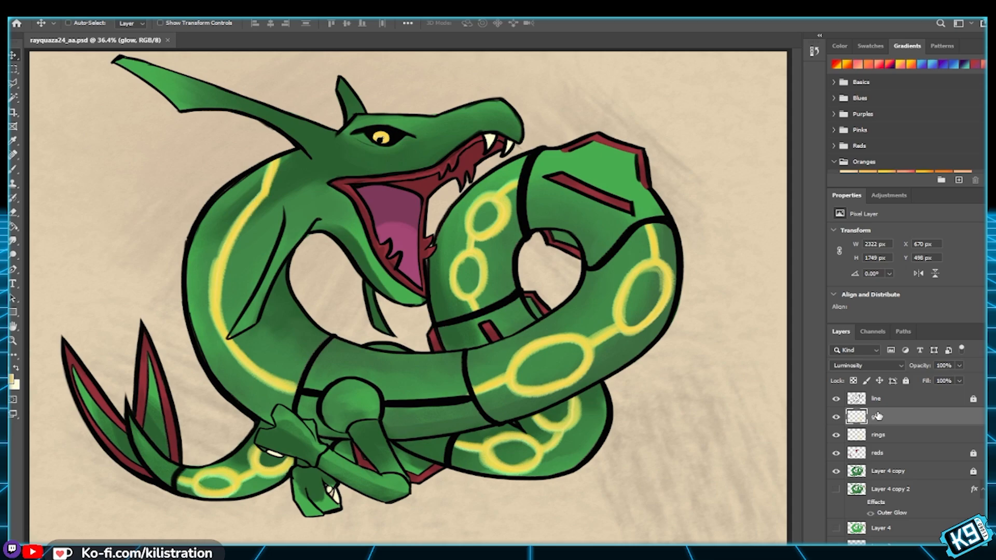
# Step: Paint a light highlight beneath the dragon's eye on the glow layer with a 45 px brush, checking the reference image
pyautogui.click(288, 156)
pyautogui.scroll(5, 377, 287)
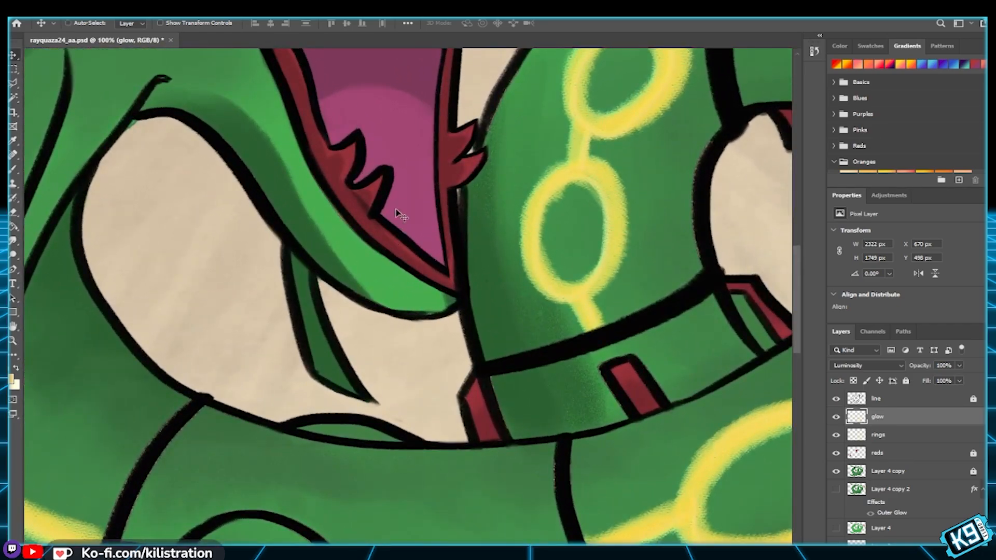
pyautogui.moveTo(402, 139); pyautogui.dragTo(384, 230)
pyautogui.scroll(5, 385, 231)
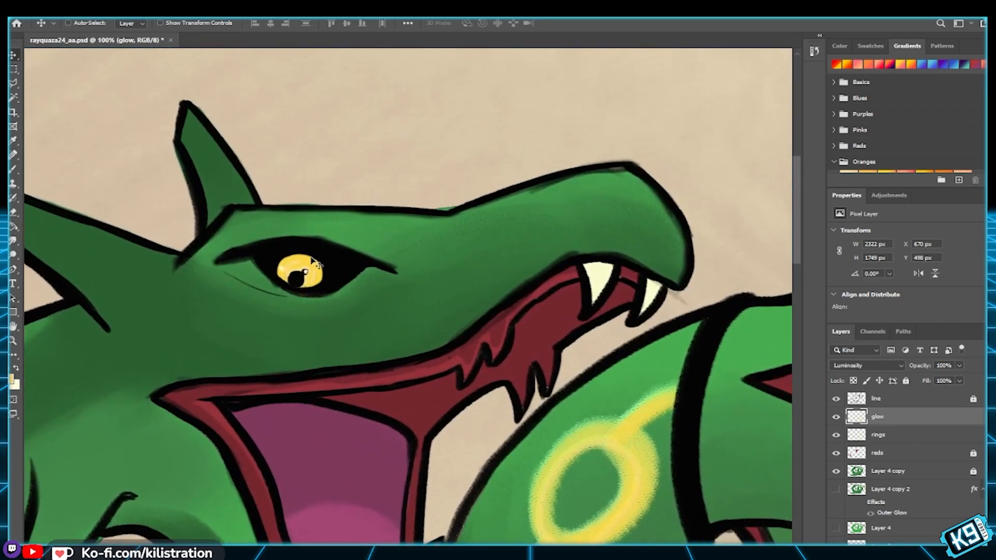
pyautogui.press('b')
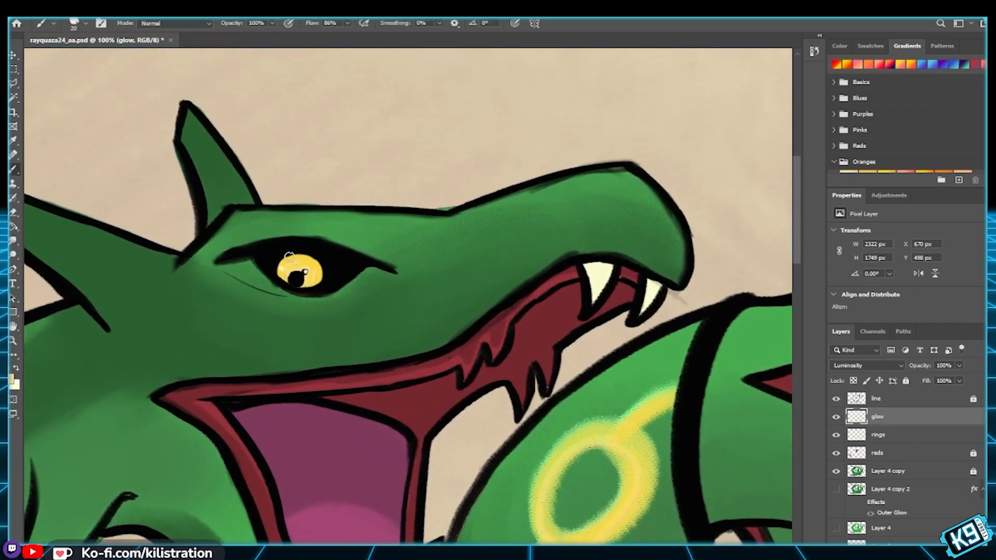
pyautogui.press(']')
pyautogui.press(']')
pyautogui.moveTo(271, 283); pyautogui.dragTo(314, 297)
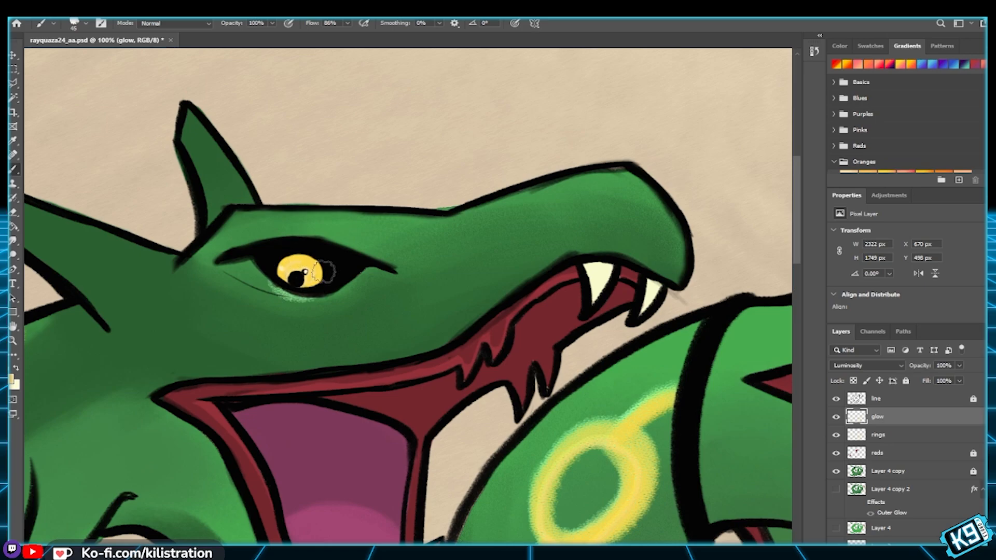
pyautogui.hotkey('ctrl', 'z')
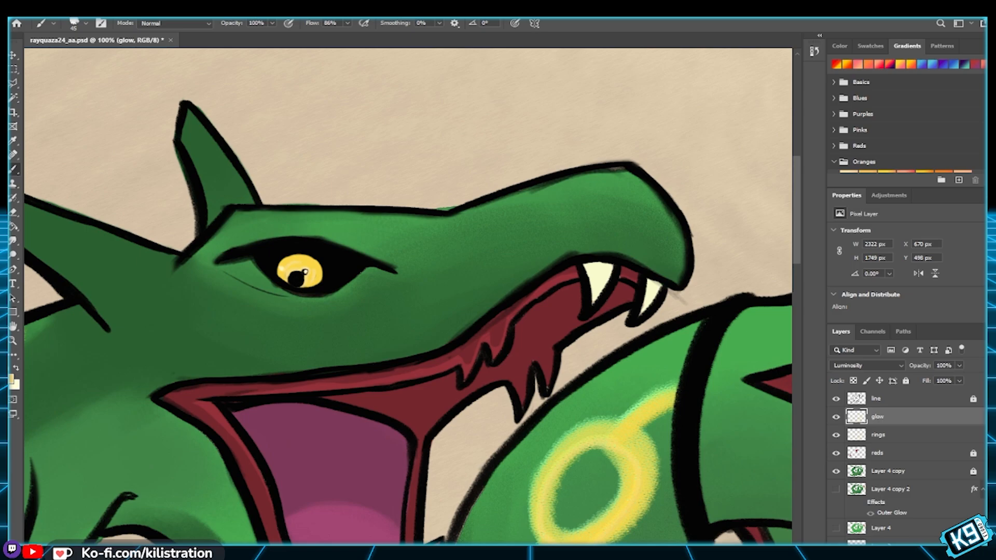
pyautogui.hotkey('ctrl', 'Tab')
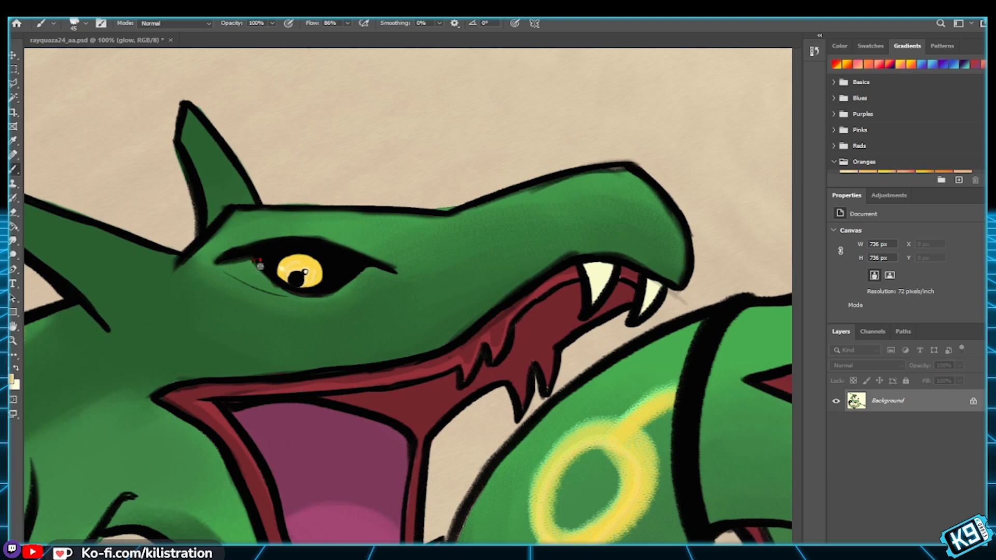
pyautogui.hotkey('ctrl', 'Tab')
pyautogui.moveTo(238, 269)
pyautogui.mouseDown()
pyautogui.moveTo(271, 288)
pyautogui.moveTo(243, 266)
pyautogui.moveTo(231, 269)
pyautogui.moveTo(253, 262)
pyautogui.moveTo(233, 270)
pyautogui.moveTo(299, 297)
pyautogui.moveTo(377, 267)
pyautogui.moveTo(356, 285)
pyautogui.moveTo(298, 299)
pyautogui.moveTo(252, 261)
pyautogui.moveTo(291, 293)
pyautogui.moveTo(320, 295)
pyautogui.moveTo(351, 279)
pyautogui.moveTo(291, 291)
pyautogui.moveTo(252, 266)
pyautogui.moveTo(261, 260)
pyautogui.moveTo(279, 283)
pyautogui.moveTo(331, 284)
pyautogui.moveTo(356, 268)
pyautogui.mouseUp()
pyautogui.hotkey('ctrl', '0')
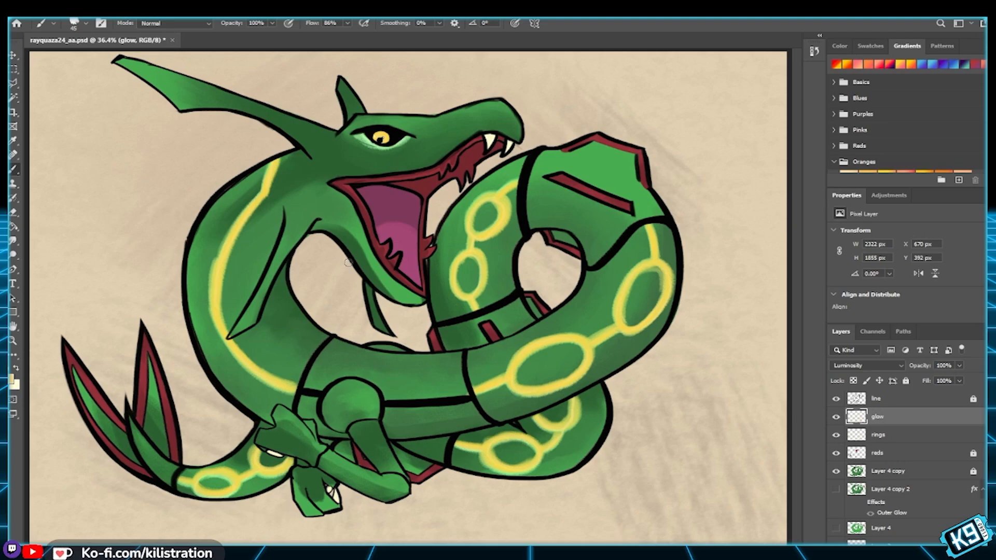
# Step: Paint soft highlights on the snout, round shoulder joint, arm, hand and front tail fin, enlarging the brush to 90 px
pyautogui.click(489, 106)
pyautogui.press(']')
pyautogui.press(']')
pyautogui.press(']')
pyautogui.press(']')
pyautogui.press(']')
pyautogui.moveTo(358, 384); pyautogui.dragTo(349, 410)
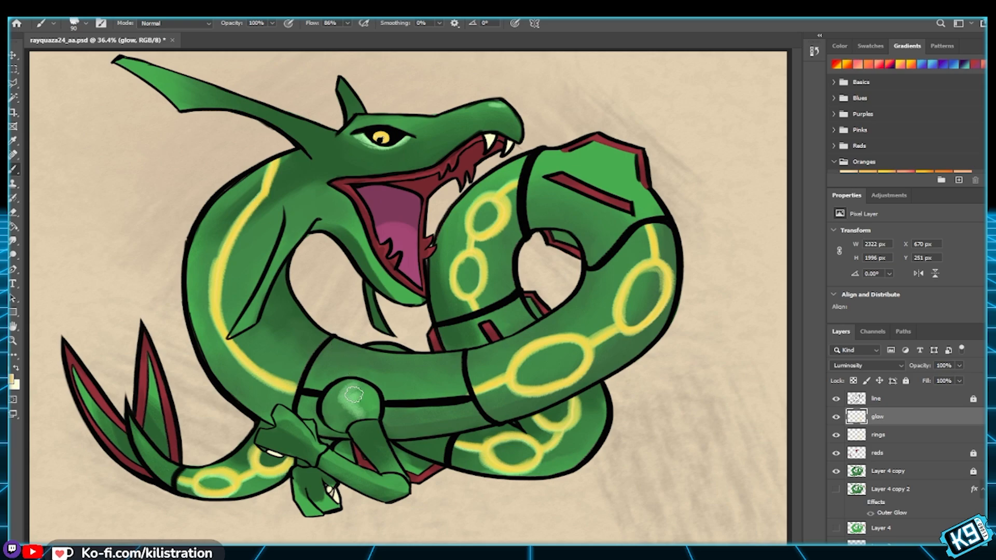
pyautogui.moveTo(349, 397)
pyautogui.mouseDown()
pyautogui.moveTo(365, 440)
pyautogui.moveTo(321, 393)
pyautogui.moveTo(342, 394)
pyautogui.moveTo(350, 428)
pyautogui.moveTo(375, 456)
pyautogui.moveTo(383, 451)
pyautogui.moveTo(371, 437)
pyautogui.moveTo(389, 467)
pyautogui.moveTo(374, 440)
pyautogui.moveTo(382, 451)
pyautogui.moveTo(336, 458)
pyautogui.moveTo(384, 480)
pyautogui.moveTo(339, 465)
pyautogui.moveTo(296, 429)
pyautogui.moveTo(313, 446)
pyautogui.moveTo(402, 462)
pyautogui.moveTo(333, 461)
pyautogui.moveTo(388, 420)
pyautogui.mouseUp()
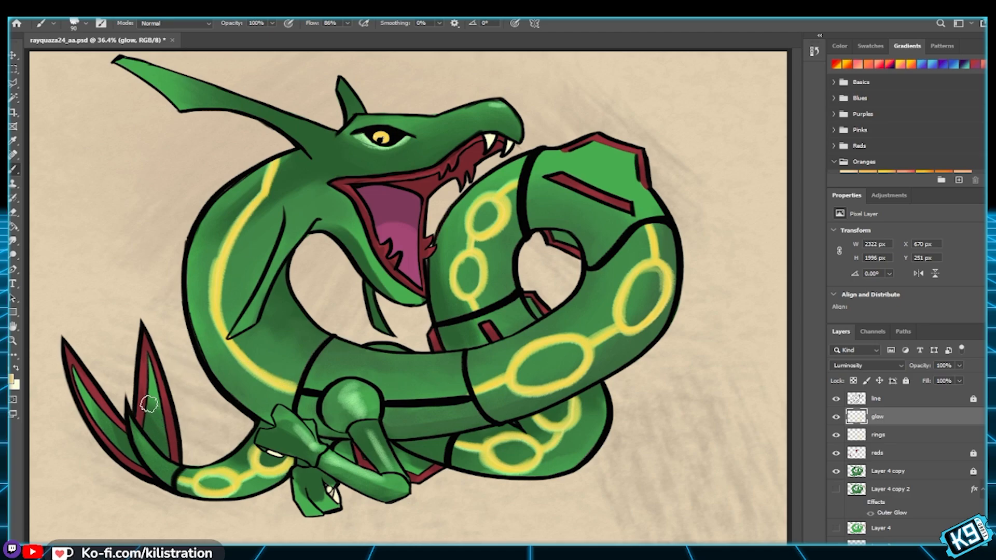
pyautogui.moveTo(131, 422); pyautogui.dragTo(164, 459)
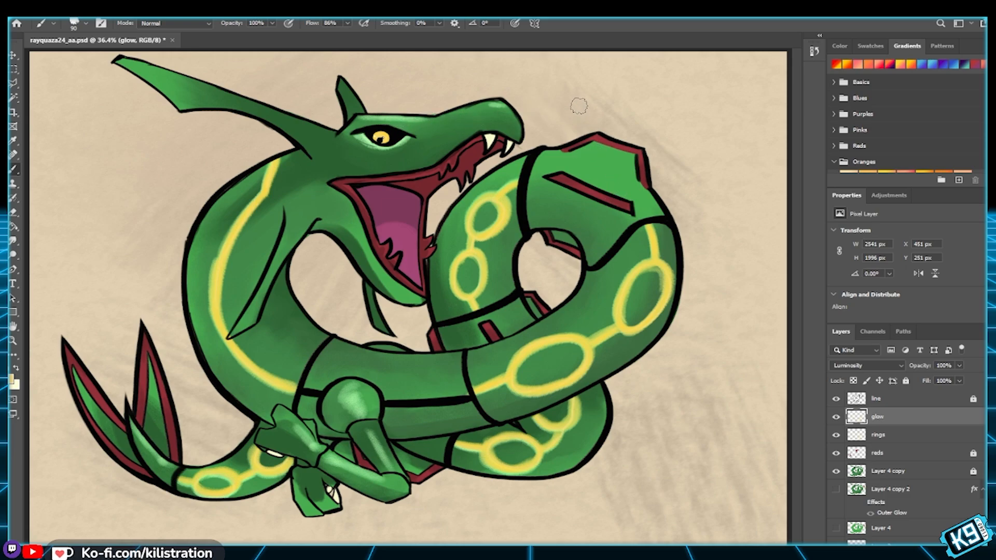
# Step: Paint light highlights on the glow layer over the upper coil segment, lower body band, neck fin and long head crest
pyautogui.moveTo(564, 151); pyautogui.dragTo(553, 152)
pyautogui.moveTo(609, 162)
pyautogui.mouseDown()
pyautogui.moveTo(659, 213)
pyautogui.moveTo(638, 179)
pyautogui.moveTo(655, 200)
pyautogui.moveTo(599, 189)
pyautogui.mouseUp()
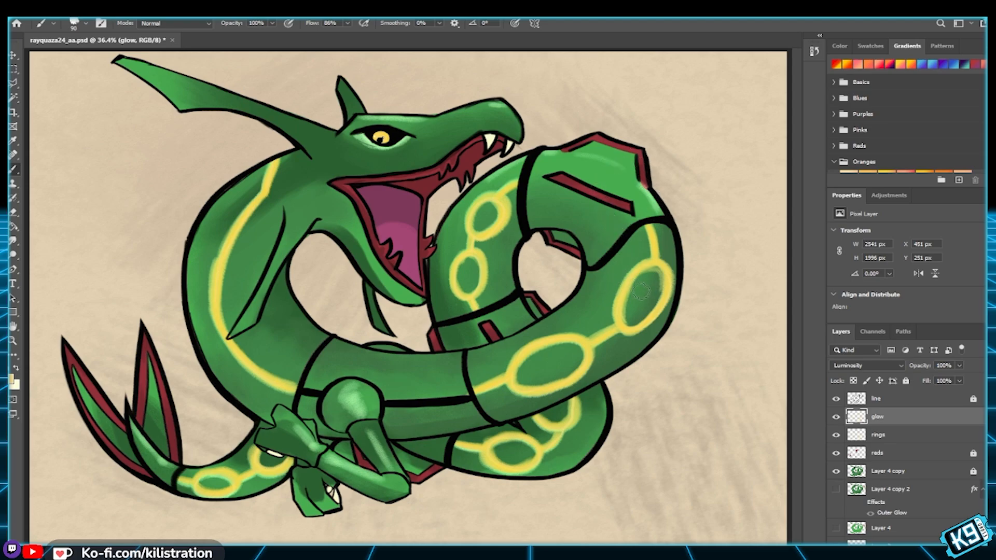
pyautogui.moveTo(409, 395)
pyautogui.mouseDown()
pyautogui.moveTo(431, 394)
pyautogui.moveTo(393, 395)
pyautogui.moveTo(461, 391)
pyautogui.mouseUp()
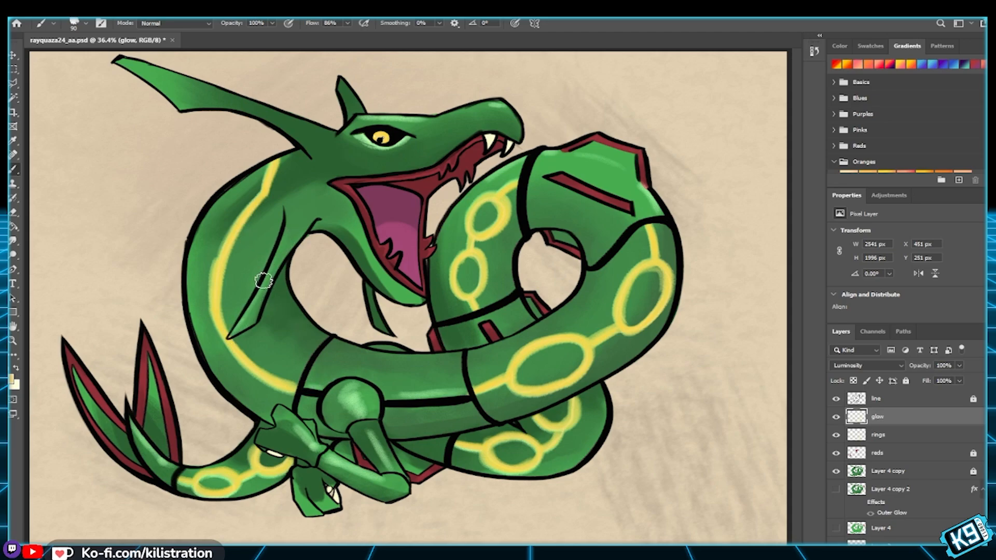
pyautogui.moveTo(290, 217); pyautogui.dragTo(256, 290)
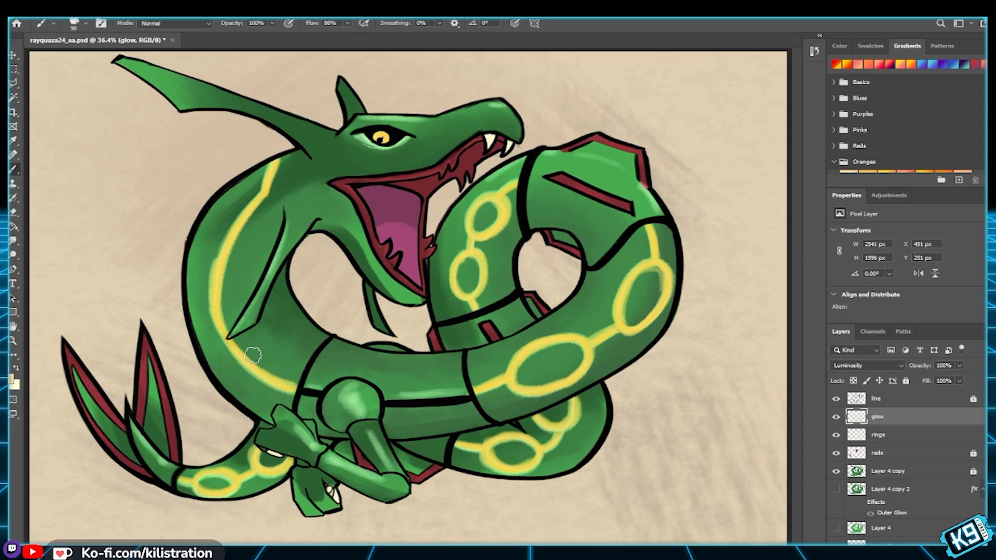
pyautogui.click(907, 437)
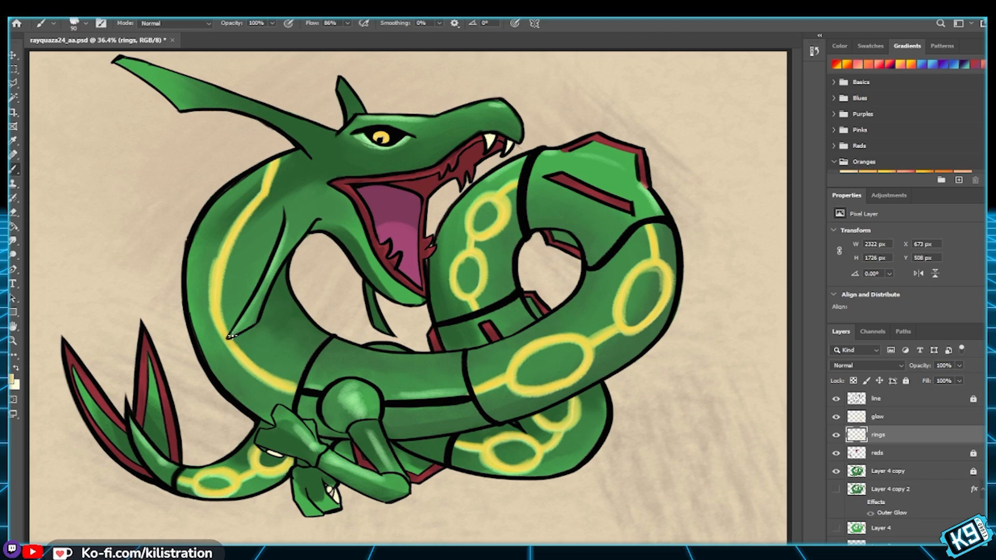
pyautogui.click(906, 418)
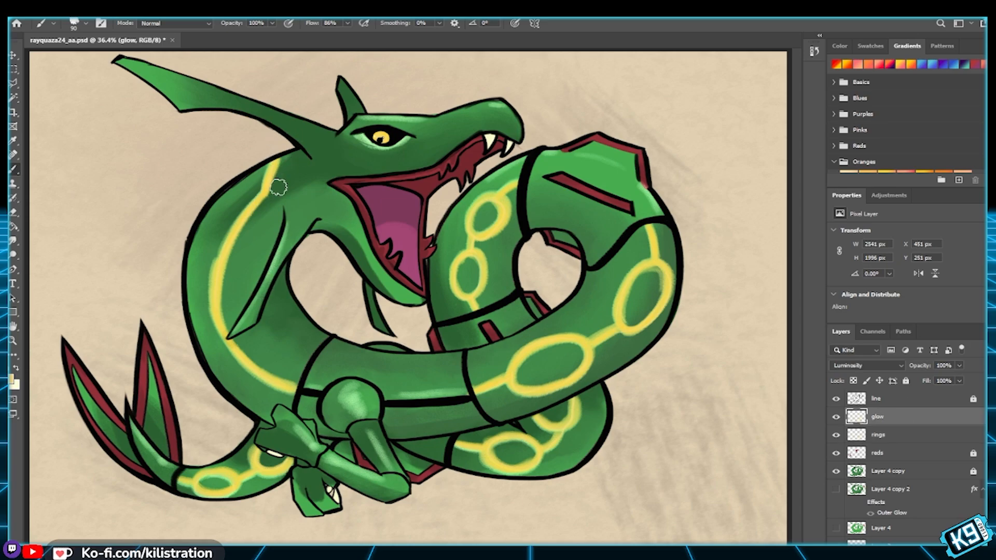
pyautogui.moveTo(176, 56)
pyautogui.mouseDown()
pyautogui.moveTo(126, 62)
pyautogui.moveTo(172, 68)
pyautogui.moveTo(123, 60)
pyautogui.moveTo(318, 126)
pyautogui.mouseUp()
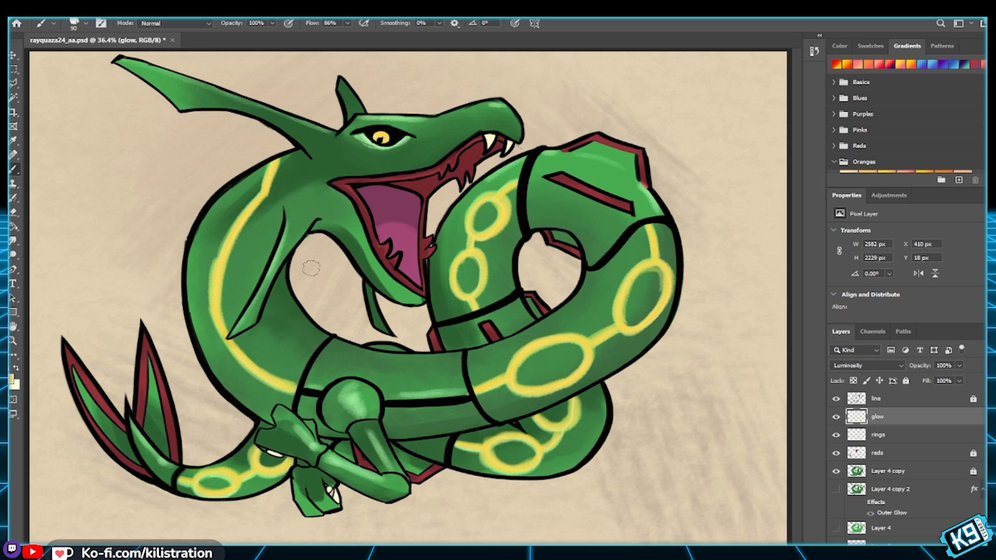
# Step: Reduce the brush to 50 px and paint a small highlight on the dragon's lower hand
pyautogui.press('[')
pyautogui.press('[')
pyautogui.press('[')
pyautogui.press('[')
pyautogui.press('[')
pyautogui.press('[')
pyautogui.press('[')
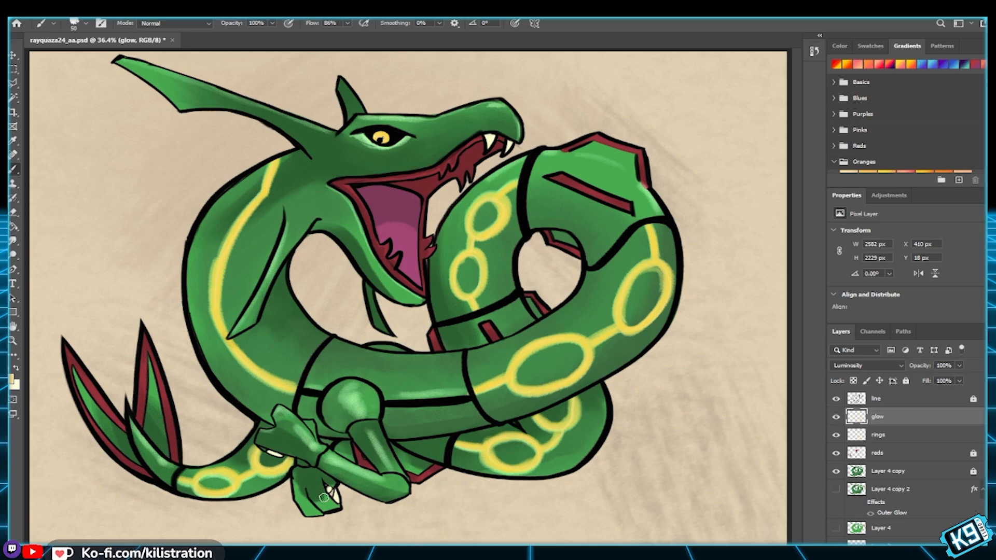
pyautogui.moveTo(322, 493)
pyautogui.mouseDown()
pyautogui.moveTo(330, 506)
pyautogui.moveTo(320, 511)
pyautogui.mouseUp()
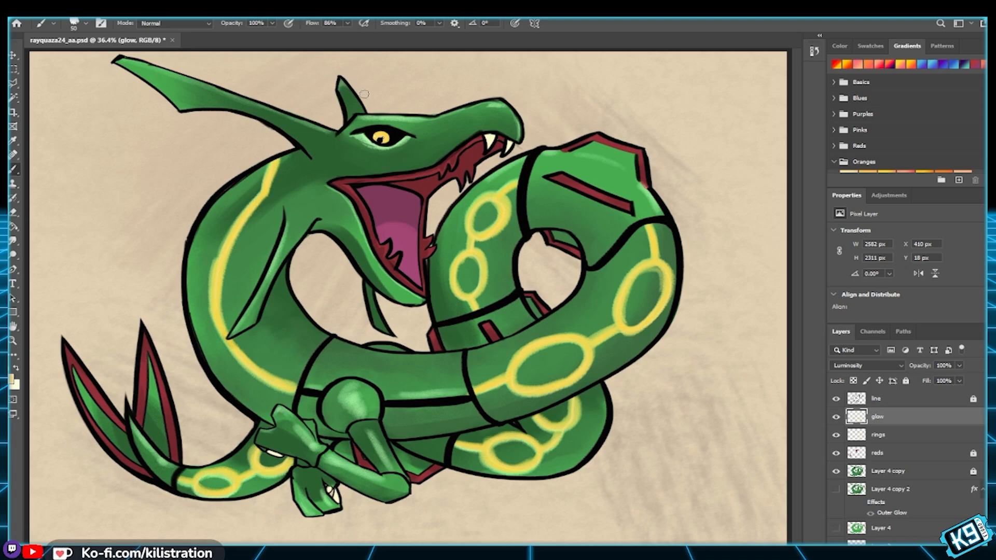
# Step: Sample the green of the small horn and compare the whole artwork with the glow and rings layers hidden and shown
pyautogui.keyDown('alt'); pyautogui.click(342, 89); pyautogui.keyUp('alt')
pyautogui.hotkey('ctrl', '-')
pyautogui.hotkey('ctrl', '-')
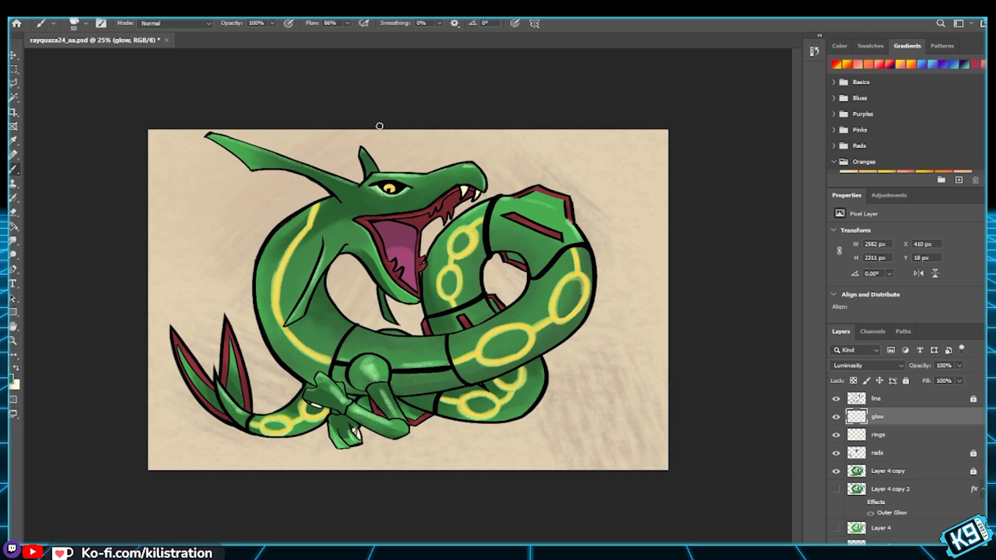
pyautogui.click(836, 417)
pyautogui.click(836, 417)
pyautogui.click(837, 436)
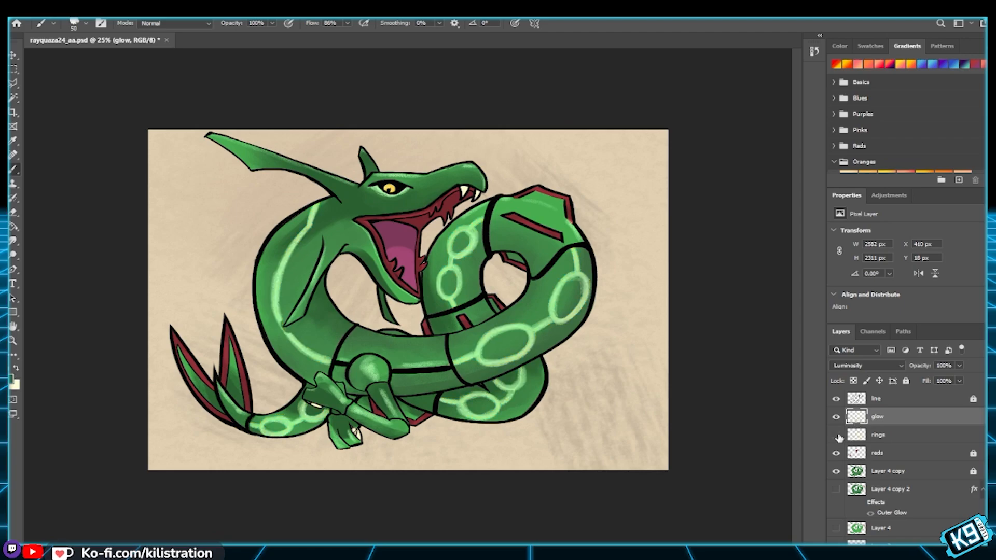
pyautogui.click(837, 435)
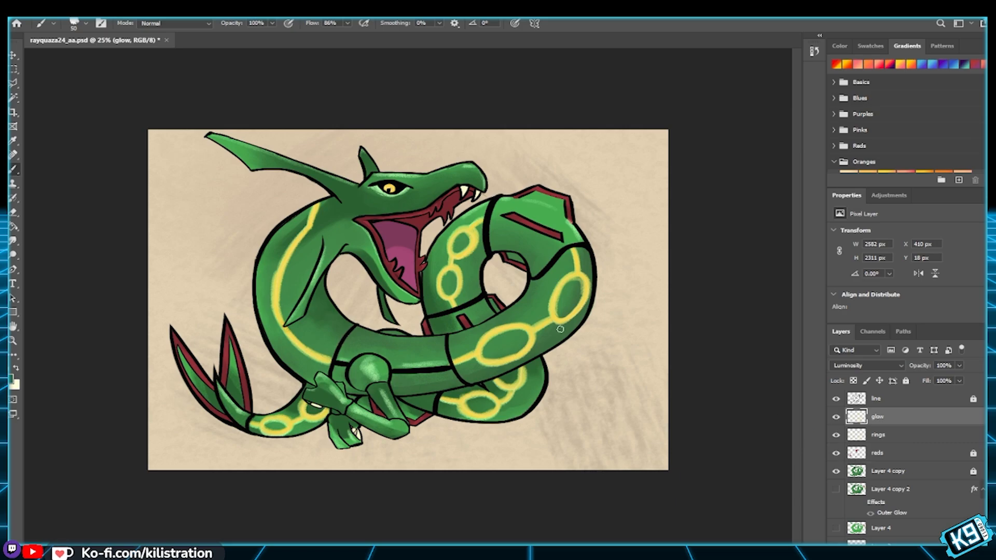
# Step: Lock the rings and glow layers
pyautogui.click(887, 458)
pyautogui.click(856, 435)
pyautogui.click(906, 381)
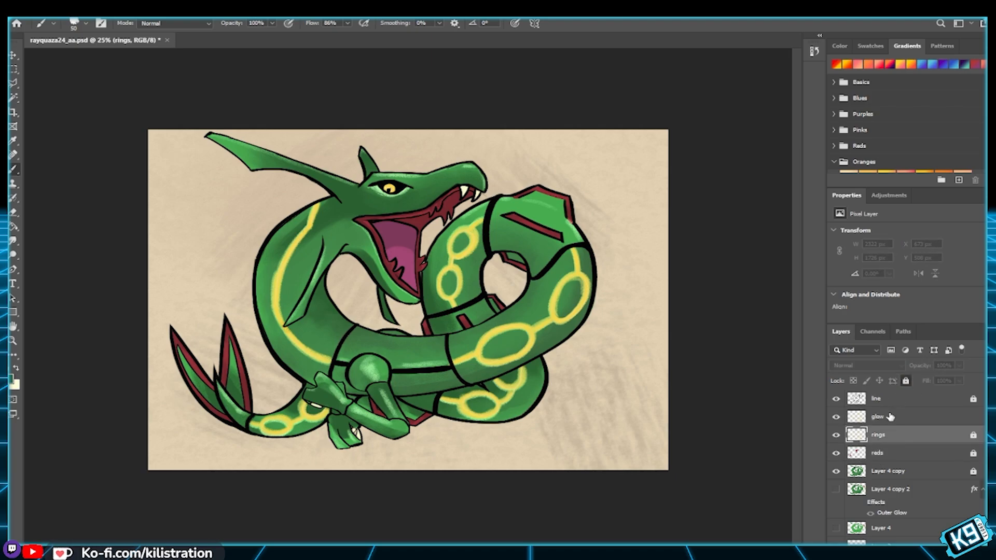
pyautogui.hotkey('alt', ']')
pyautogui.click(905, 381)
# Step: Create a layer above reds and paint dark shading around the inner coils with a 200 px brush
pyautogui.click(894, 454)
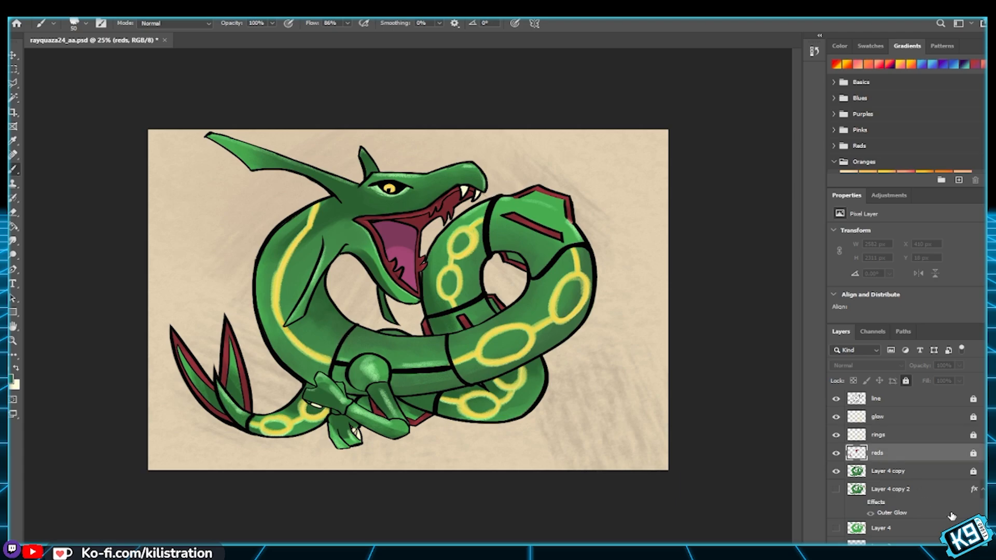
pyautogui.hotkey('ctrl', 'shift', 'alt', 'n')
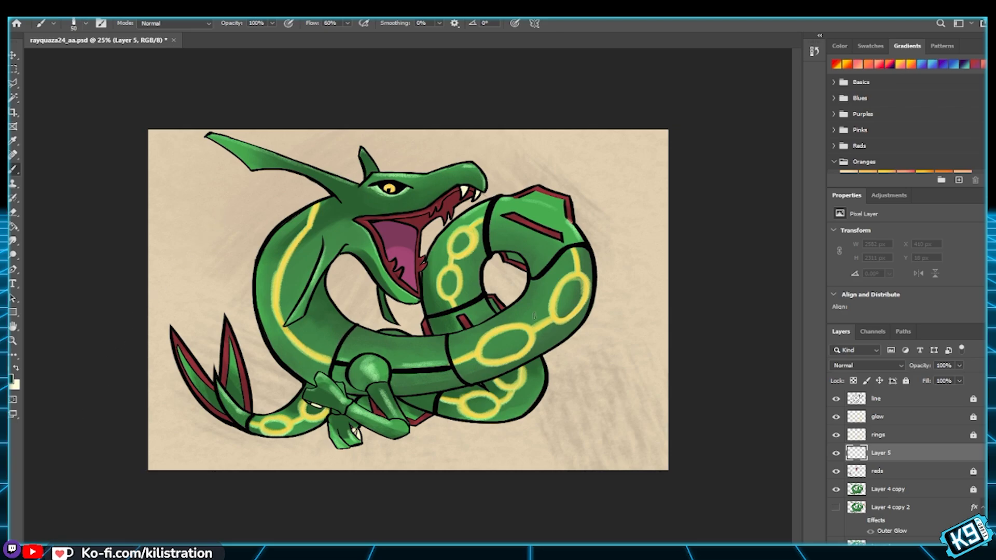
pyautogui.press(']')
pyautogui.press(']')
pyautogui.press(']')
pyautogui.press(']')
pyautogui.press(']')
pyautogui.press(']')
pyautogui.press(']')
pyautogui.press(']')
pyautogui.press(']')
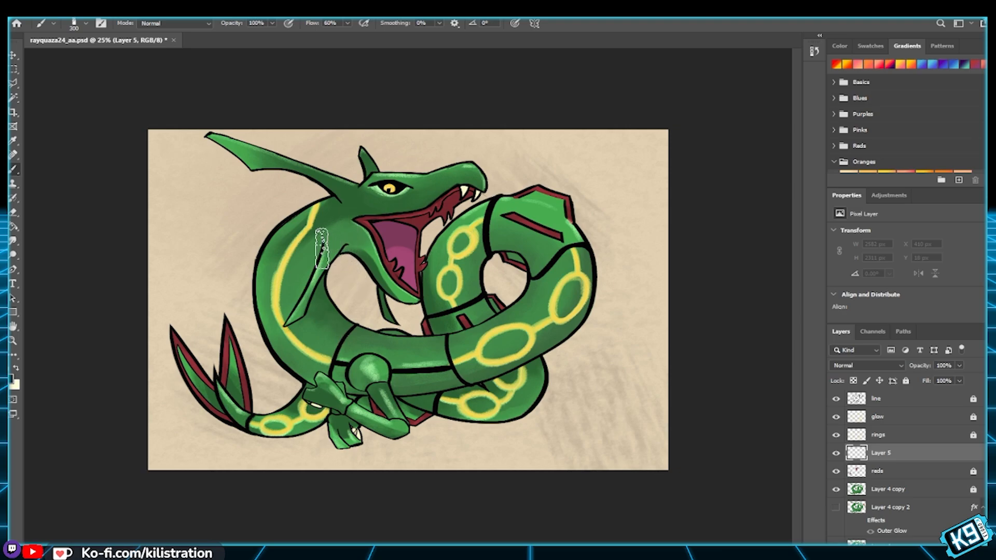
pyautogui.moveTo(311, 245)
pyautogui.mouseDown()
pyautogui.moveTo(350, 249)
pyautogui.moveTo(376, 280)
pyautogui.moveTo(413, 298)
pyautogui.moveTo(402, 303)
pyautogui.moveTo(360, 270)
pyautogui.moveTo(317, 254)
pyautogui.moveTo(324, 300)
pyautogui.moveTo(364, 316)
pyautogui.moveTo(311, 285)
pyautogui.moveTo(317, 251)
pyautogui.moveTo(306, 293)
pyautogui.moveTo(330, 327)
pyautogui.moveTo(399, 345)
pyautogui.moveTo(499, 303)
pyautogui.moveTo(522, 277)
pyautogui.moveTo(513, 254)
pyautogui.moveTo(484, 266)
pyautogui.moveTo(484, 315)
pyautogui.moveTo(488, 244)
pyautogui.mouseUp()
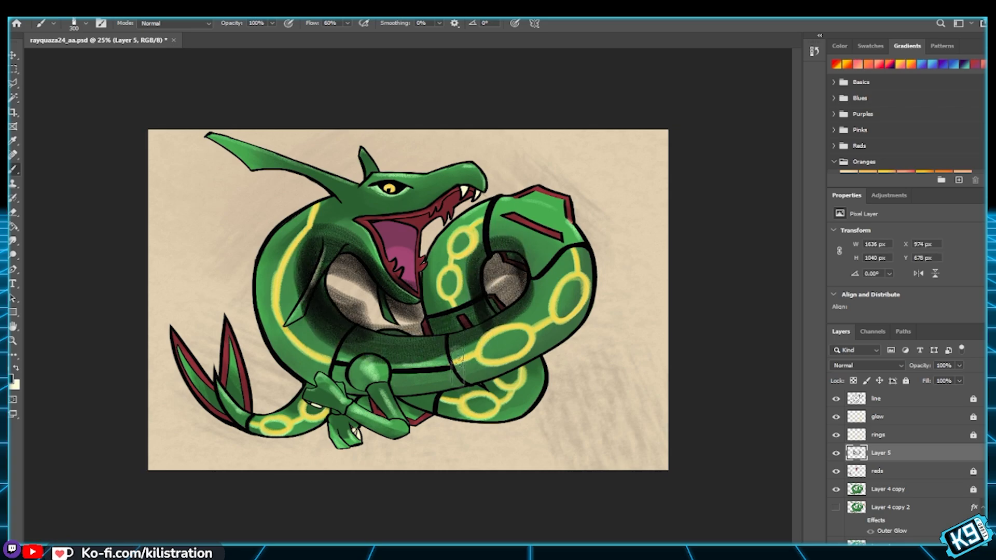
# Step: Paint dark shading along the lower coil, beneath the head crest and jaw, and over the arms and hands
pyautogui.moveTo(395, 409)
pyautogui.mouseDown()
pyautogui.moveTo(469, 395)
pyautogui.moveTo(528, 358)
pyautogui.mouseUp()
pyautogui.hotkey('ctrl', 'z')
pyautogui.moveTo(392, 398)
pyautogui.mouseDown()
pyautogui.moveTo(445, 390)
pyautogui.moveTo(563, 337)
pyautogui.mouseUp()
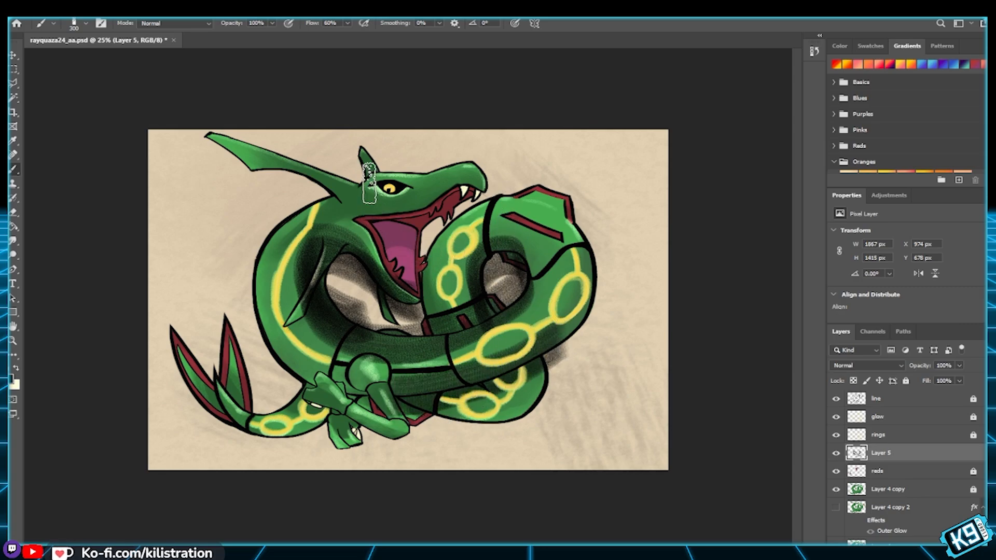
pyautogui.moveTo(210, 148)
pyautogui.mouseDown()
pyautogui.moveTo(269, 184)
pyautogui.moveTo(374, 211)
pyautogui.moveTo(467, 195)
pyautogui.moveTo(498, 195)
pyautogui.mouseUp()
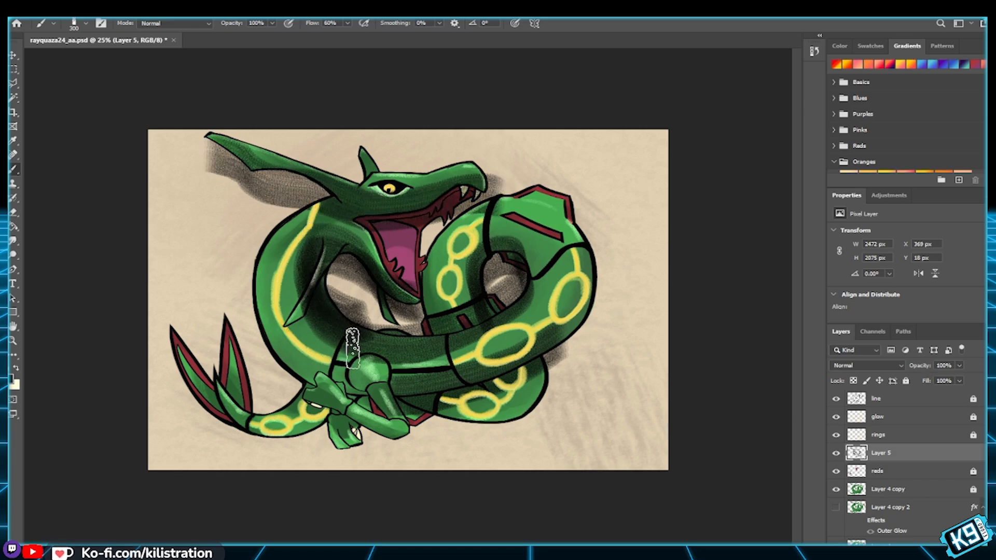
pyautogui.moveTo(309, 428)
pyautogui.mouseDown()
pyautogui.moveTo(293, 392)
pyautogui.moveTo(372, 409)
pyautogui.moveTo(346, 415)
pyautogui.moveTo(350, 425)
pyautogui.moveTo(366, 413)
pyautogui.mouseUp()
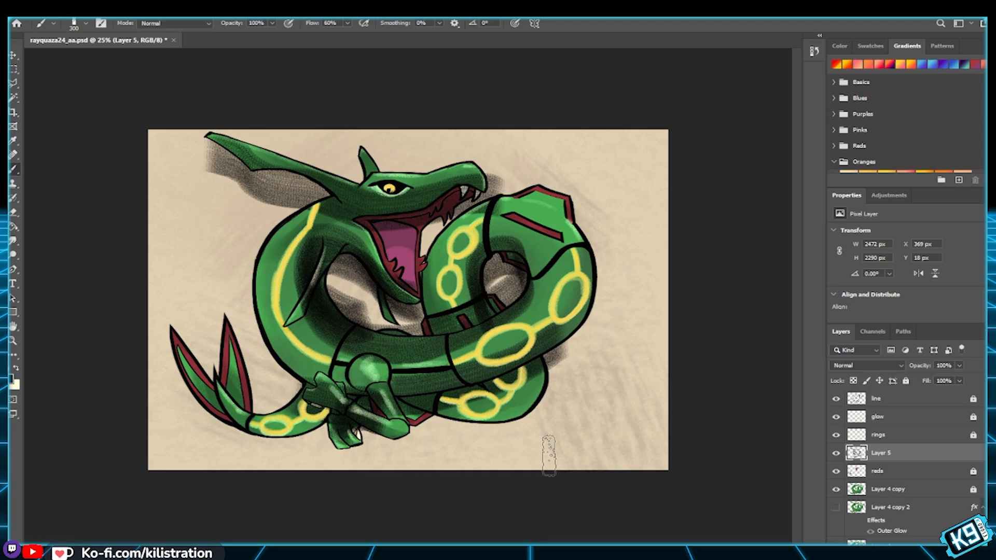
# Step: Try out blend modes on the shading layer, then set it to Overlay at 35% opacity
pyautogui.click(862, 366)
pyautogui.press('Down')
pyautogui.press('Down')
pyautogui.press('Down')
pyautogui.press('Down')
pyautogui.press('Down')
pyautogui.press('Down')
pyautogui.press('Down')
pyautogui.press('Down')
pyautogui.press('Down')
pyautogui.press('Down')
pyautogui.press('Down')
pyautogui.press('Down')
pyautogui.press('Down')
pyautogui.press('Down')
pyautogui.press('Down')
pyautogui.press('Down')
pyautogui.press('Down')
pyautogui.press('Down')
pyautogui.press('Down')
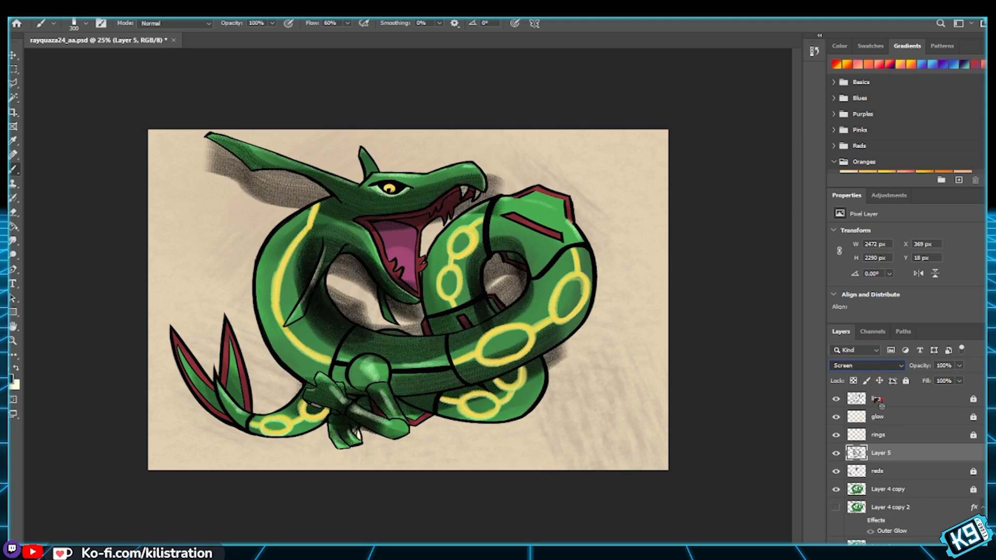
pyautogui.press('Down')
pyautogui.press('Down')
pyautogui.press('Down')
pyautogui.press('Down')
pyautogui.press('Down')
pyautogui.press('Down')
pyautogui.press('Down')
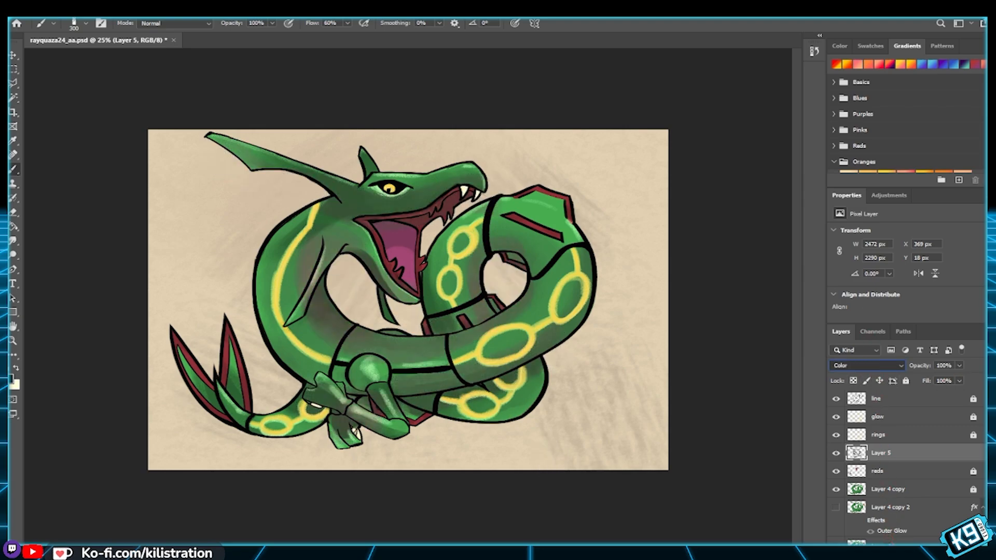
pyautogui.press('Up')
pyautogui.press('Up')
pyautogui.press('Down')
pyautogui.press('Up')
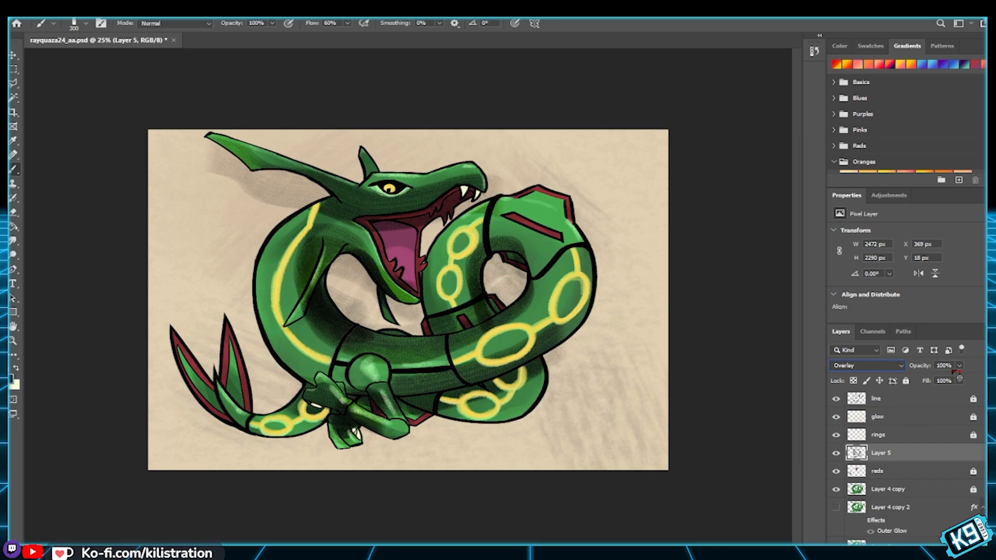
pyautogui.moveTo(926, 386); pyautogui.dragTo(924, 388)
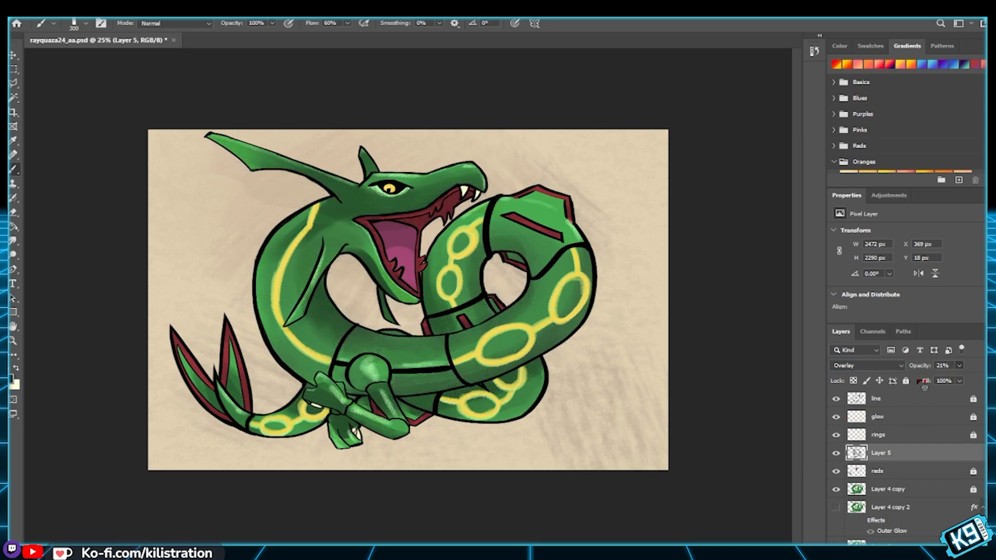
pyautogui.moveTo(924, 387)
pyautogui.mouseDown()
pyautogui.moveTo(951, 392)
pyautogui.moveTo(921, 389)
pyautogui.moveTo(932, 391)
pyautogui.mouseUp()
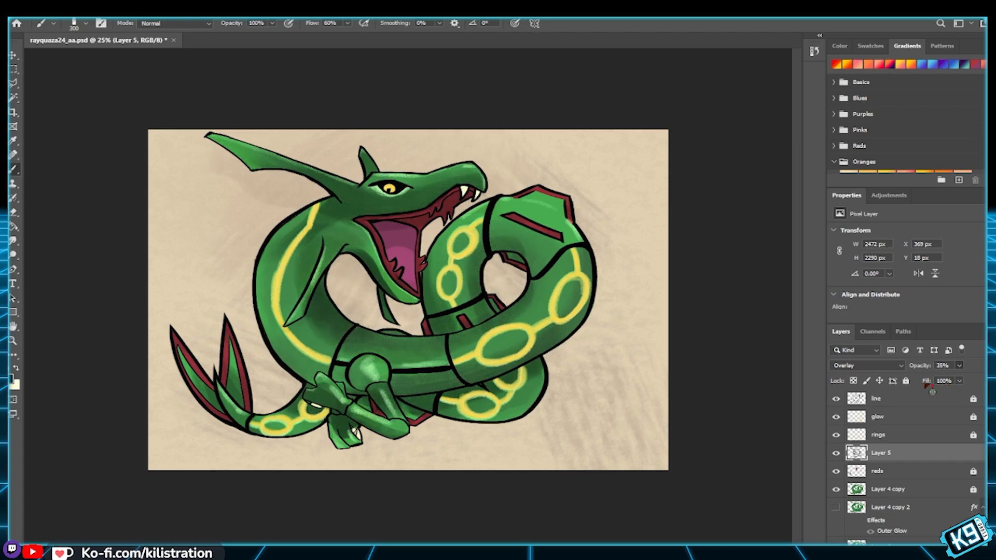
# Step: Compare the artwork with and without the shading on Layer 5, and delete that layer
pyautogui.click(836, 452)
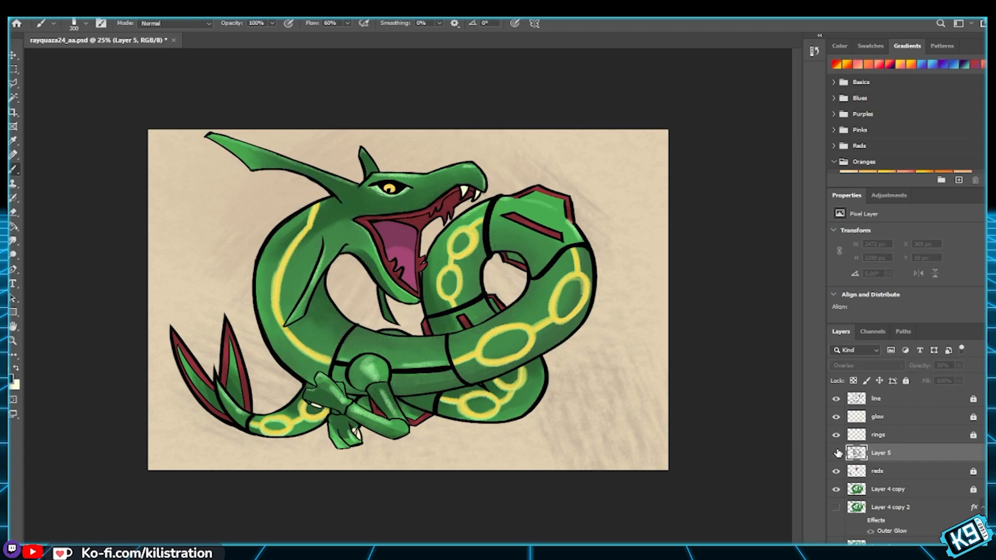
pyautogui.click(836, 453)
pyautogui.click(836, 453)
pyautogui.click(836, 453)
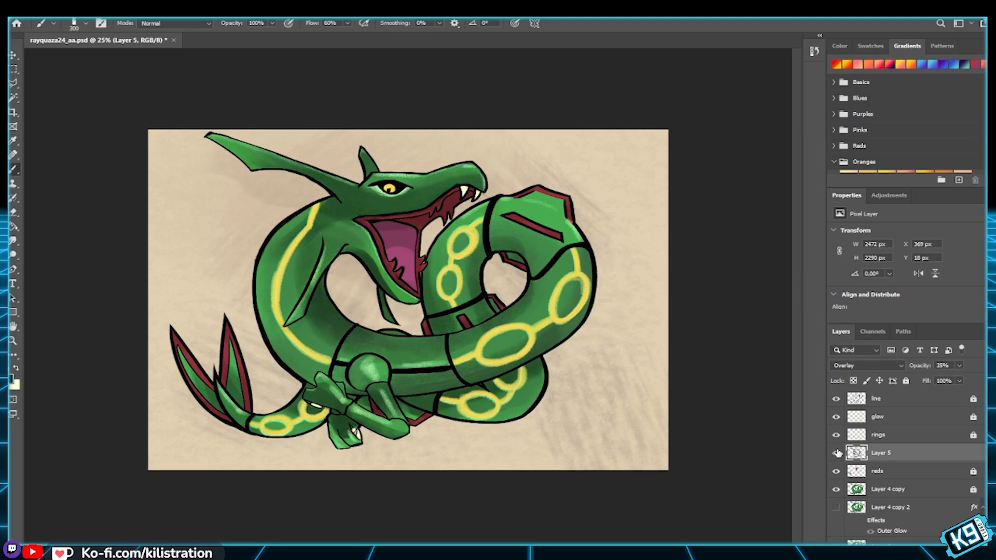
pyautogui.click(836, 453)
pyautogui.click(836, 452)
pyautogui.click(836, 452)
pyautogui.click(836, 453)
pyautogui.click(836, 453)
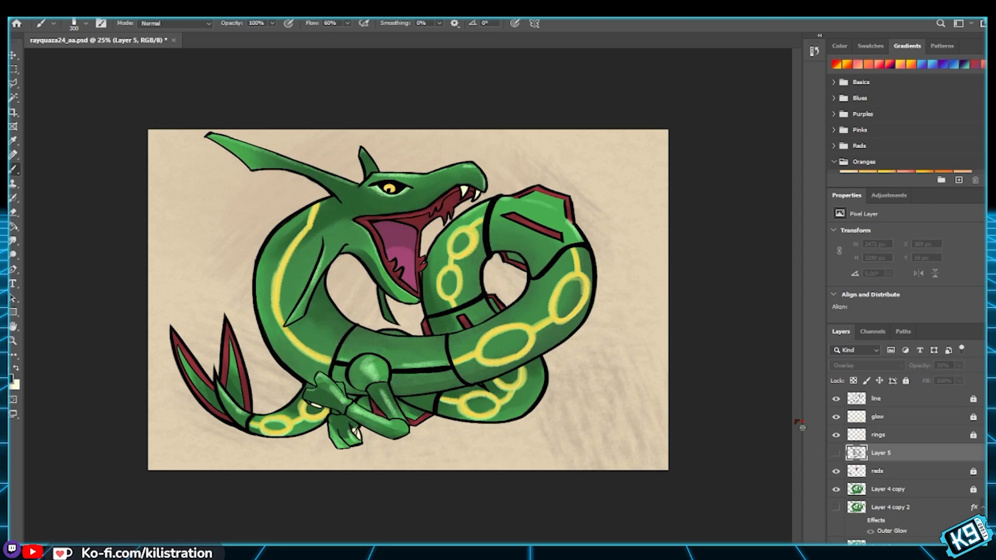
pyautogui.click(836, 456)
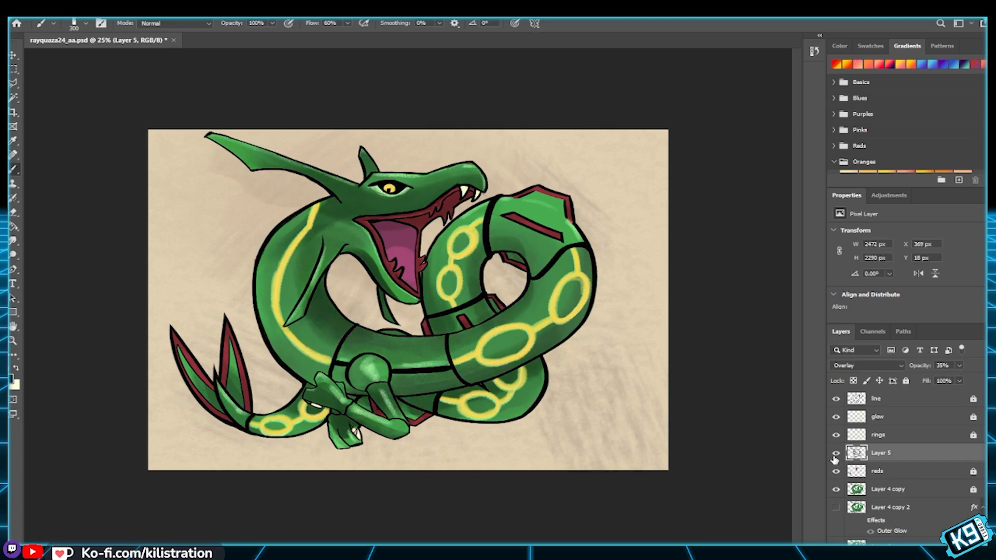
pyautogui.press('Delete')
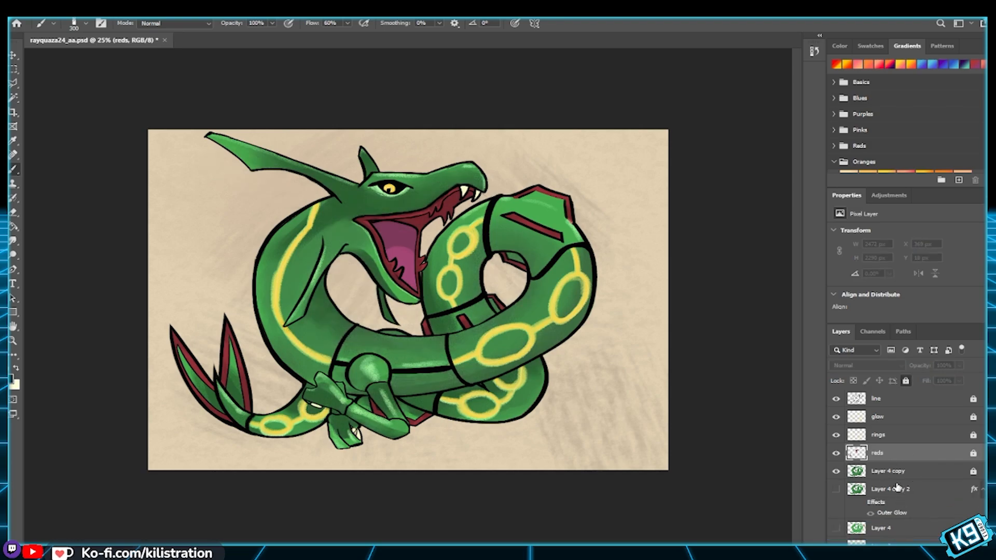
# Step: Add a Photo Filter adjustment layer above reds and set its filter to Green
pyautogui.click(905, 437)
pyautogui.click(909, 455)
pyautogui.click(953, 476)
pyautogui.click(903, 232)
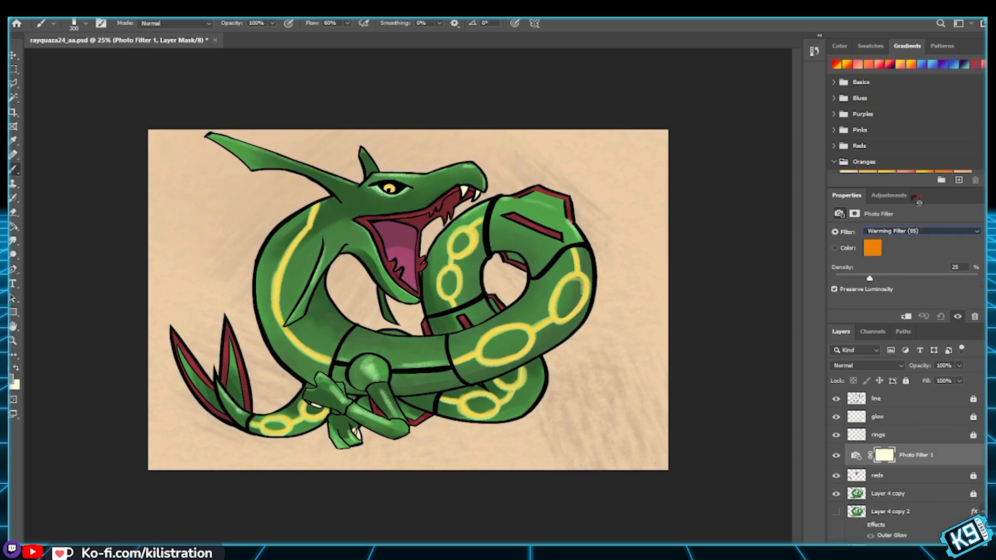
pyautogui.press('g')
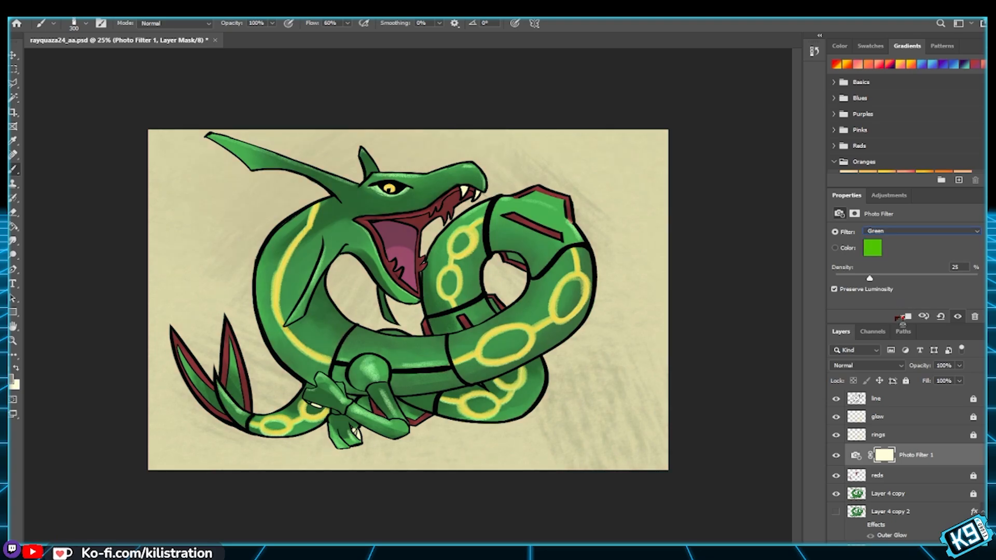
# Step: Try the photo filter at 84% density, set it to 20%, and compare the result with Preserve Luminosity off and on
pyautogui.click(837, 456)
pyautogui.click(836, 456)
pyautogui.moveTo(869, 278); pyautogui.dragTo(954, 279)
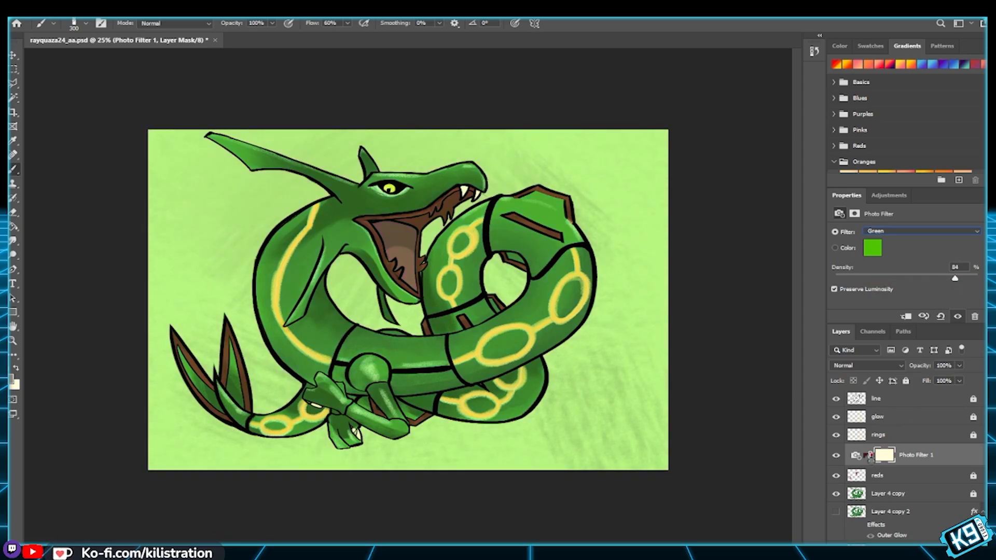
pyautogui.click(837, 456)
pyautogui.click(836, 455)
pyautogui.moveTo(955, 279); pyautogui.dragTo(862, 279)
pyautogui.click(837, 291)
pyautogui.click(837, 290)
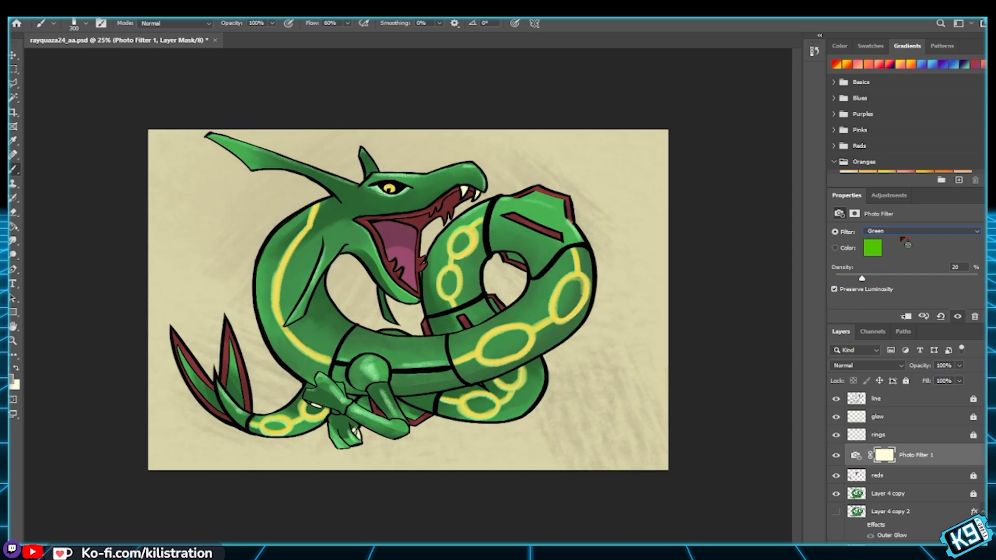
# Step: Try the photo filter's custom colour option, return to the Green preset, and compare the artwork with and without the filter
pyautogui.click(835, 249)
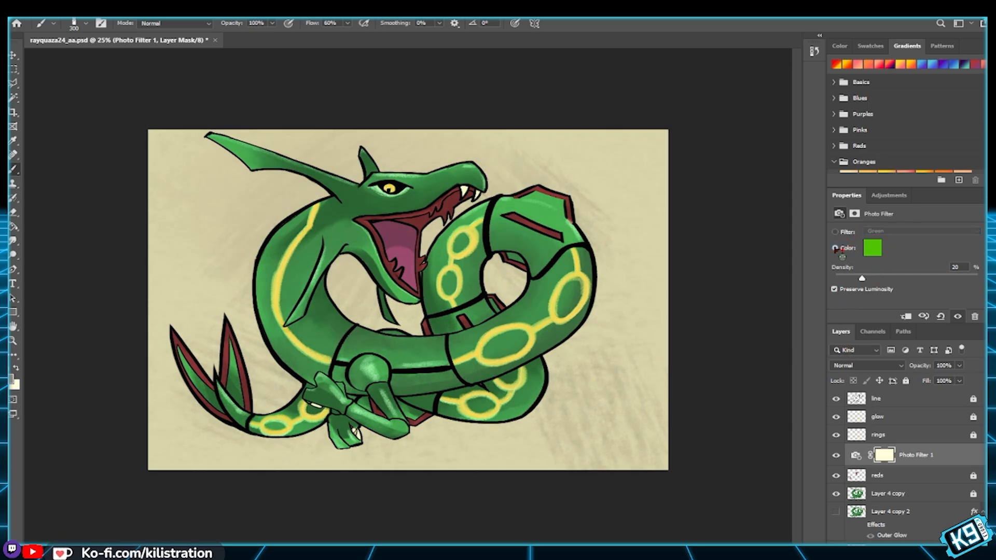
pyautogui.click(835, 231)
pyautogui.click(835, 455)
pyautogui.click(835, 455)
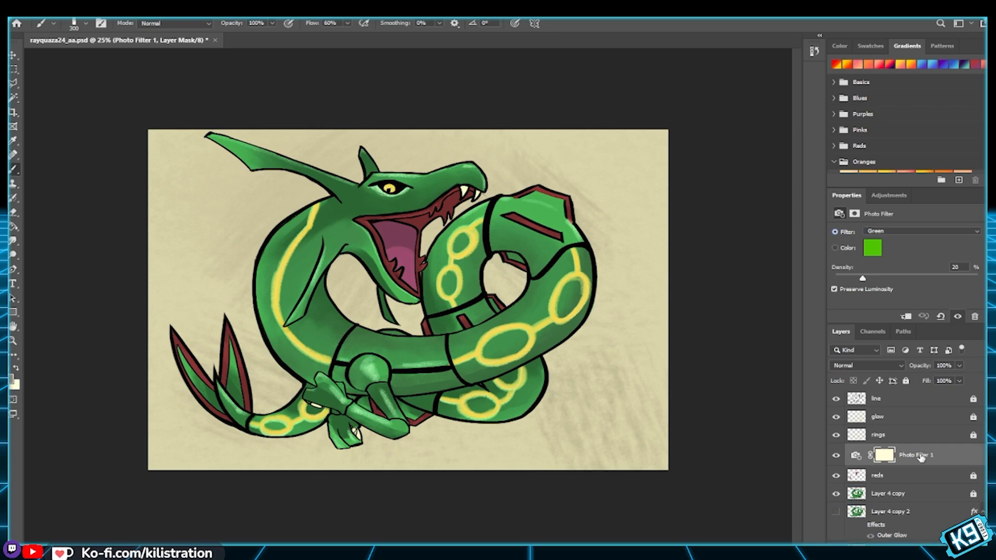
# Step: Move the Photo Filter 1 adjustment layer beneath reds, and duplicate Layer 4 copy
pyautogui.moveTo(924, 466); pyautogui.dragTo(925, 482)
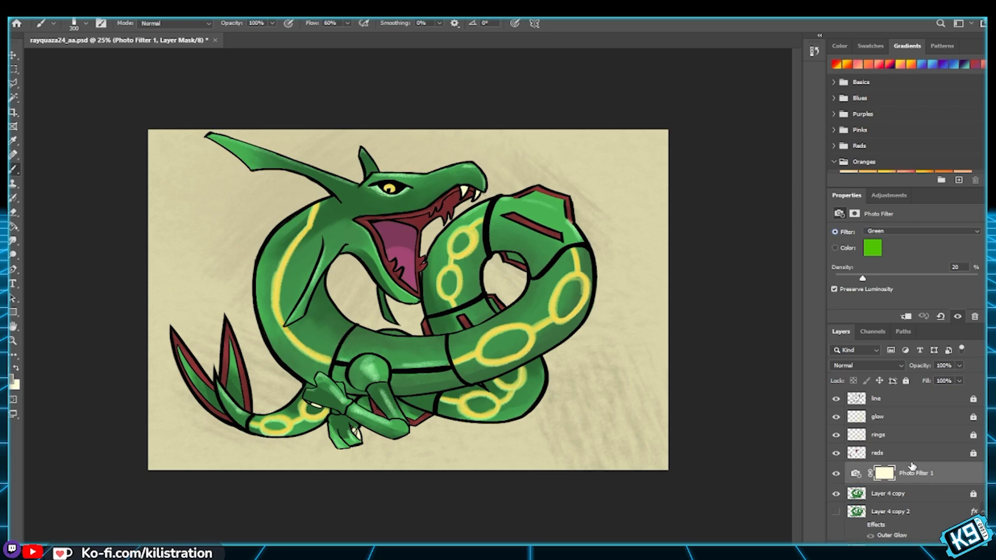
pyautogui.click(836, 473)
pyautogui.click(913, 494)
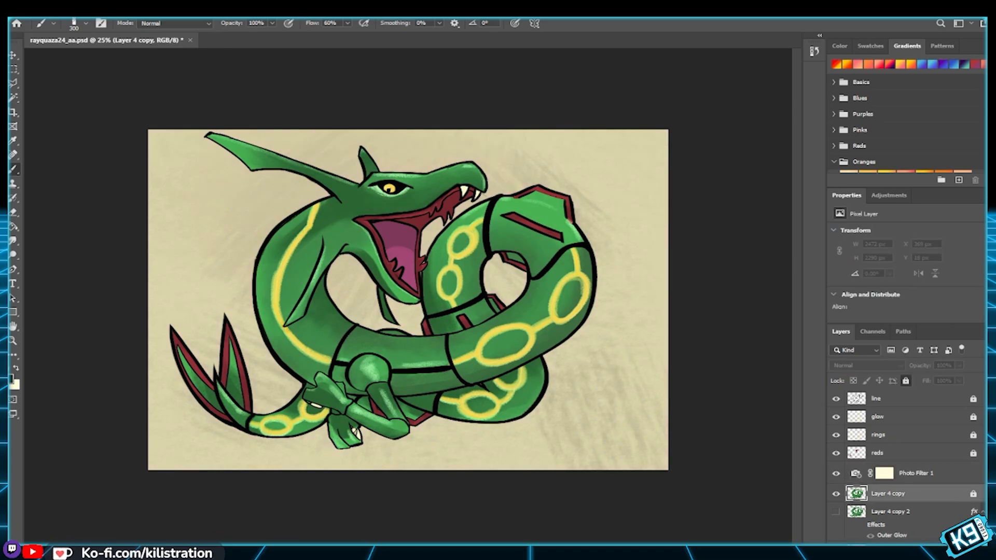
pyautogui.hotkey('ctrl', 'j')
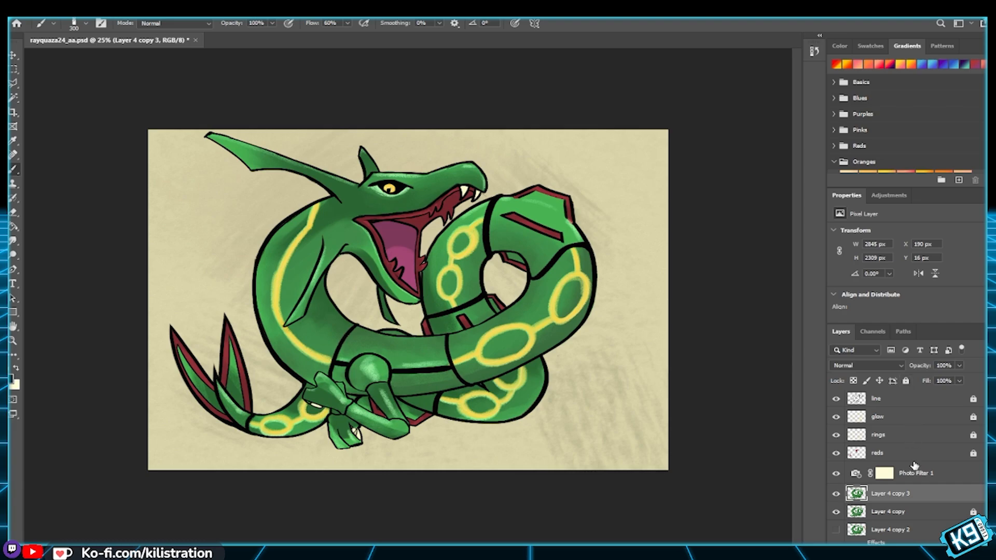
# Step: Delete the Photo Filter 1 adjustment layer and fully lock the new duplicate of Layer 4 copy
pyautogui.click(916, 474)
pyautogui.press('Delete')
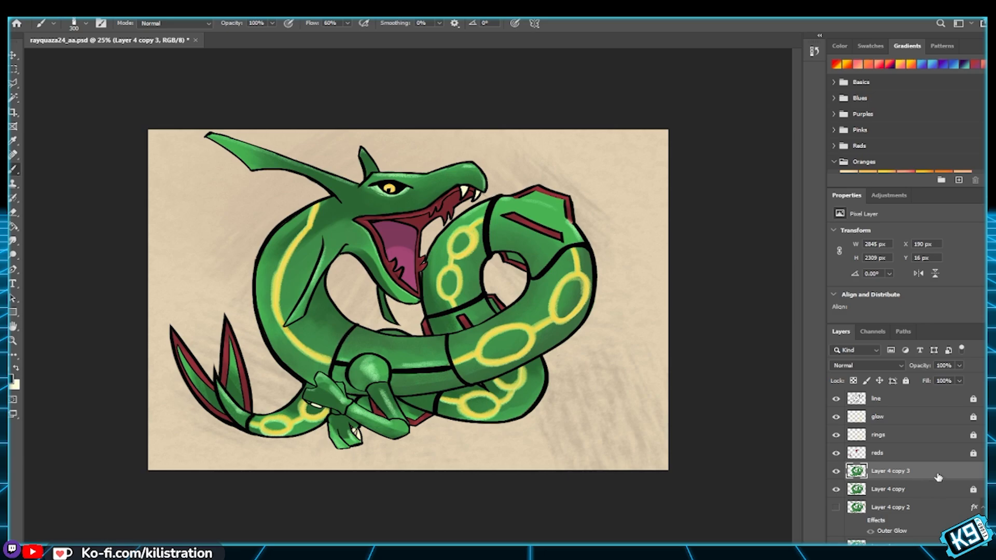
pyautogui.click(905, 381)
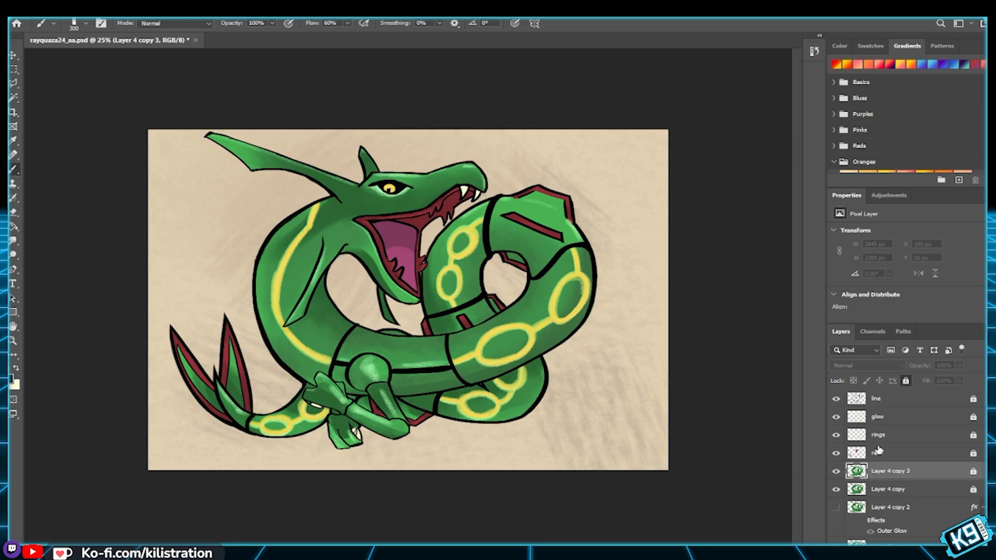
# Step: Create a new empty layer directly above Layer 3 for the background painting
pyautogui.scroll(-4, 891, 489)
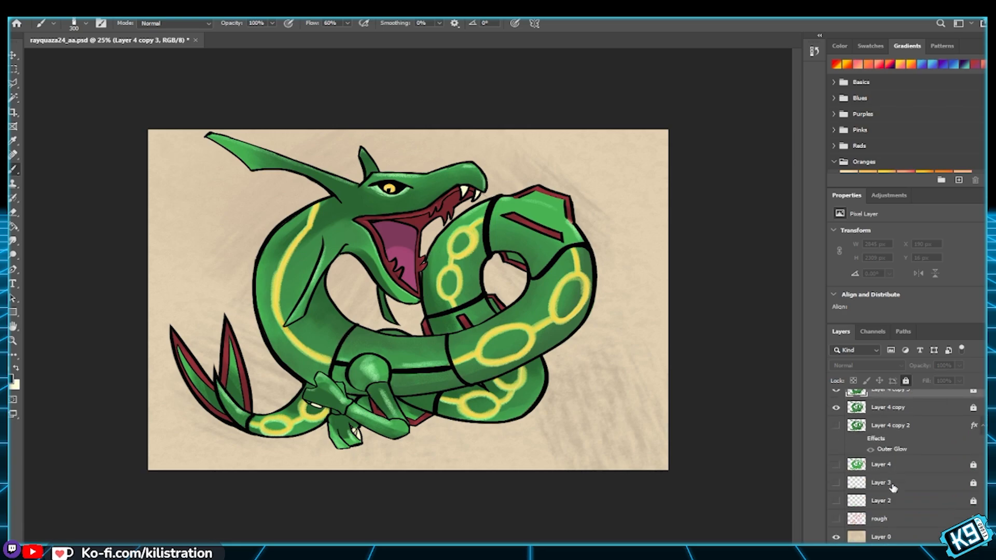
pyautogui.click(908, 479)
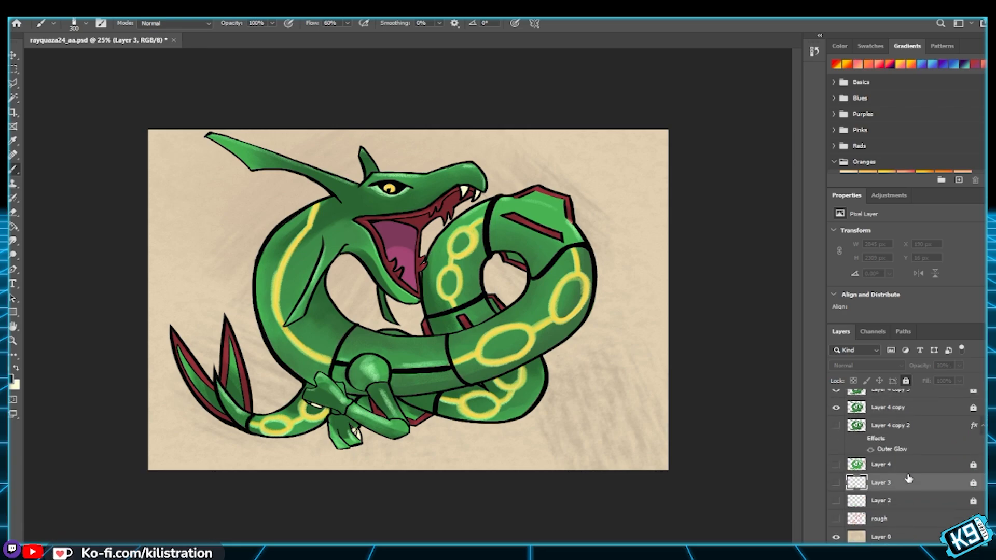
pyautogui.hotkey('ctrl', 'shift', 'alt', 'n')
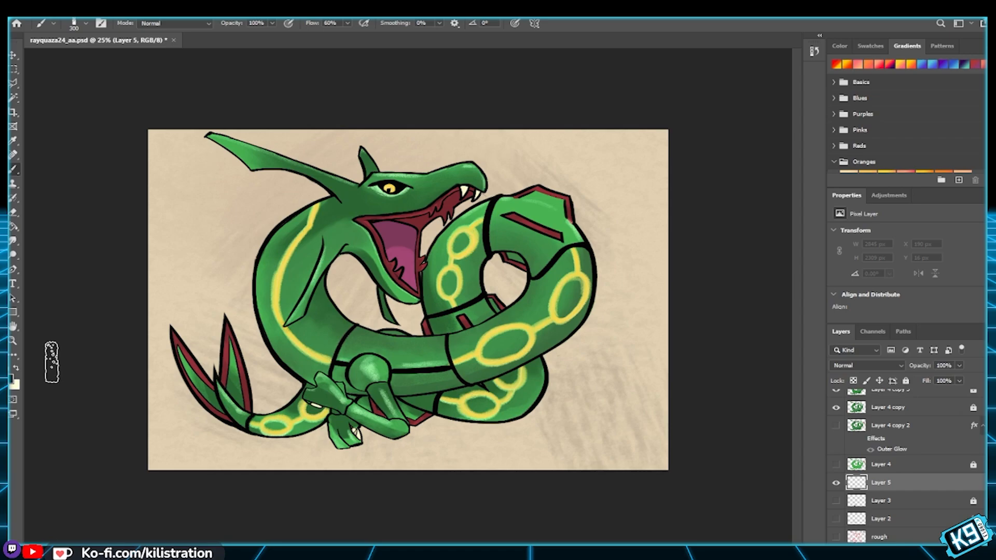
# Step: Paint a broad light teal backdrop behind the dragon on Layer 5 with a 700 px brush, leaving the paper-coloured edges rough
pyautogui.press('alt')
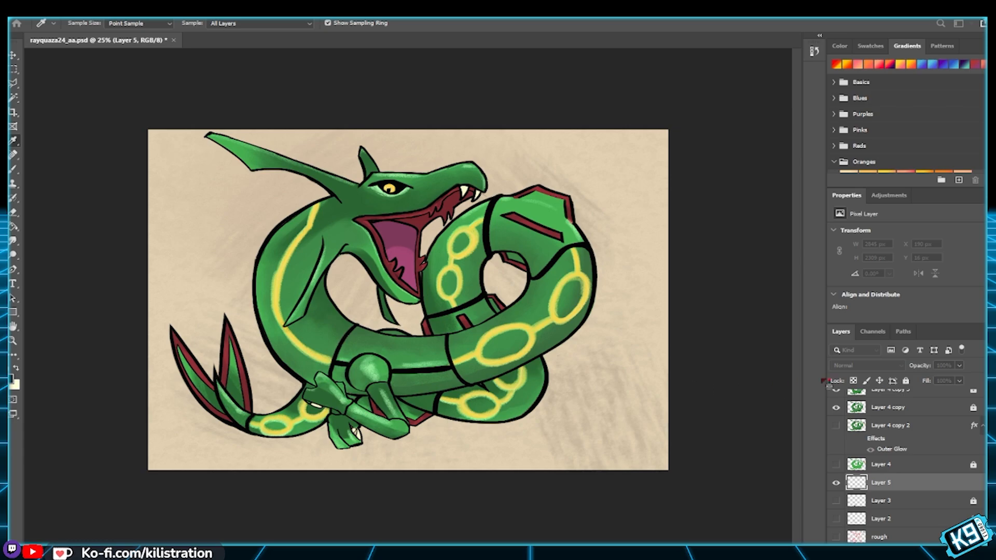
pyautogui.press('b')
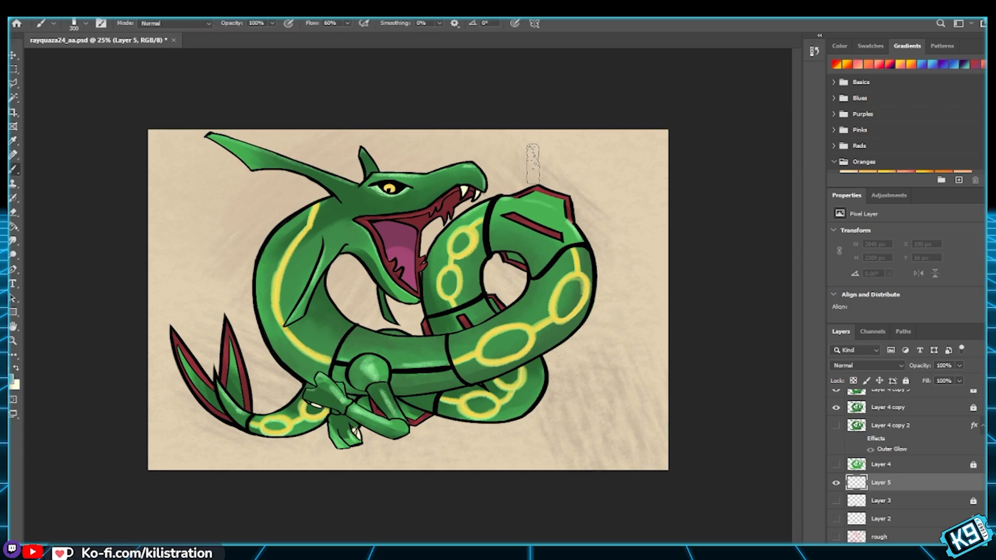
pyautogui.press(']')
pyautogui.press(']')
pyautogui.press(']')
pyautogui.press(']')
pyautogui.moveTo(226, 198)
pyautogui.mouseDown()
pyautogui.moveTo(317, 204)
pyautogui.moveTo(238, 233)
pyautogui.moveTo(228, 311)
pyautogui.moveTo(290, 363)
pyautogui.moveTo(311, 410)
pyautogui.moveTo(515, 405)
pyautogui.moveTo(581, 343)
pyautogui.moveTo(601, 284)
pyautogui.moveTo(498, 181)
pyautogui.moveTo(352, 191)
pyautogui.moveTo(319, 244)
pyautogui.moveTo(365, 314)
pyautogui.moveTo(353, 280)
pyautogui.mouseUp()
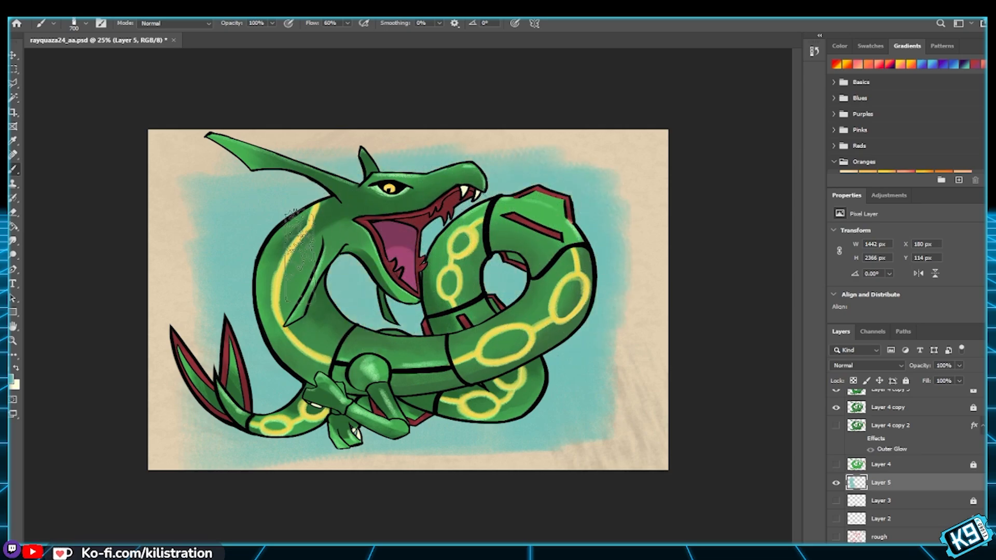
pyautogui.moveTo(389, 340)
pyautogui.mouseDown()
pyautogui.moveTo(535, 403)
pyautogui.moveTo(628, 371)
pyautogui.moveTo(603, 324)
pyautogui.moveTo(487, 379)
pyautogui.mouseUp()
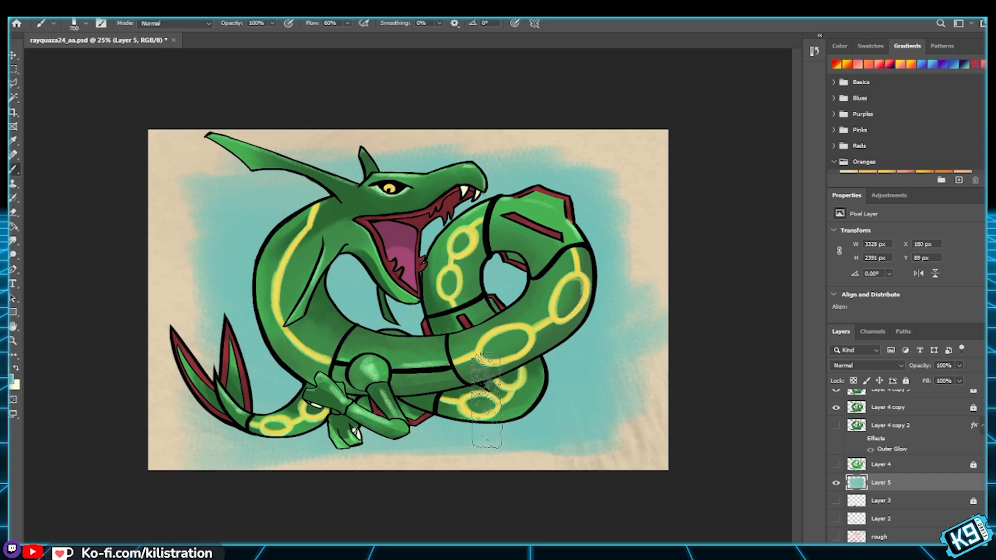
pyautogui.moveTo(435, 413)
pyautogui.mouseDown()
pyautogui.moveTo(559, 404)
pyautogui.moveTo(370, 404)
pyautogui.moveTo(259, 382)
pyautogui.moveTo(231, 312)
pyautogui.mouseUp()
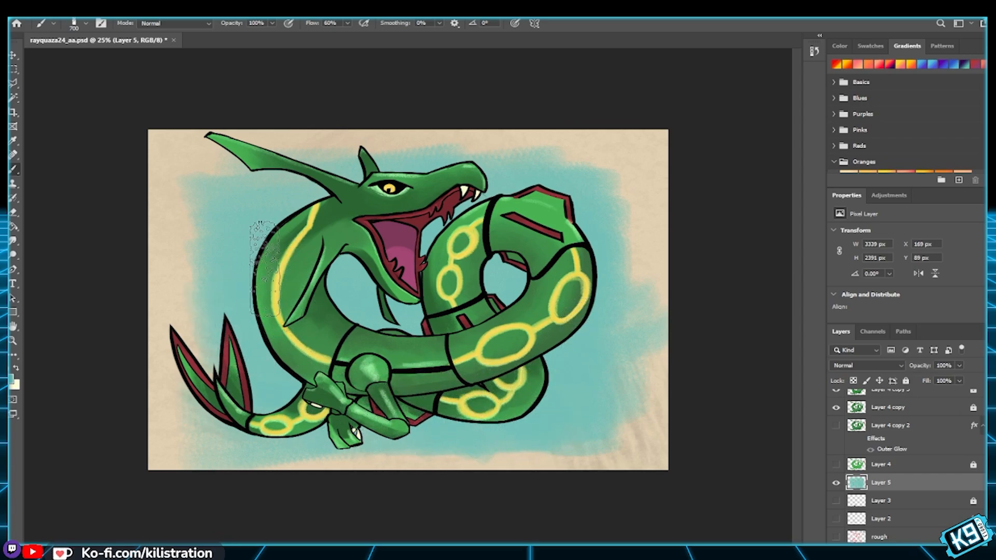
# Step: Paint darker teal shading into the backdrop around and between the dragon's coils
pyautogui.press('i')
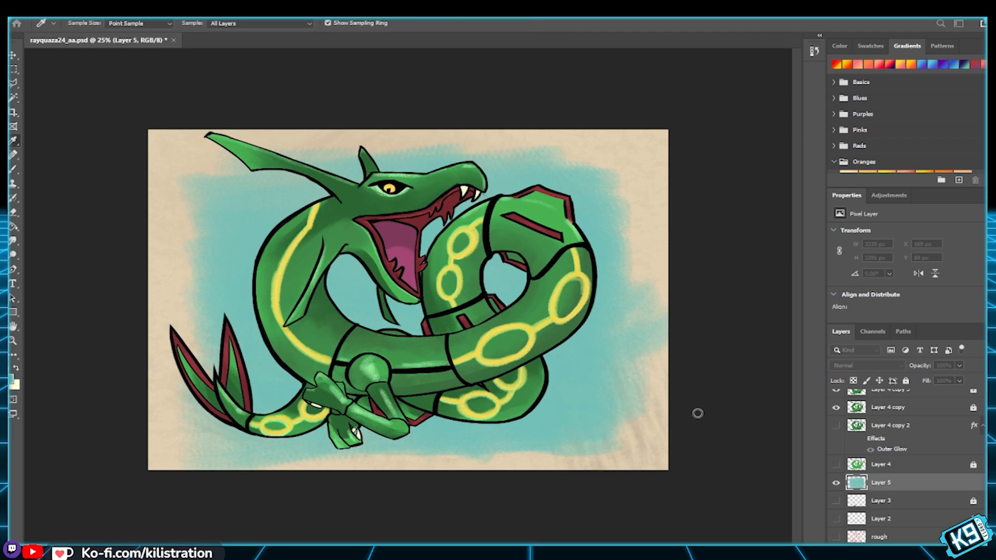
pyautogui.press('b')
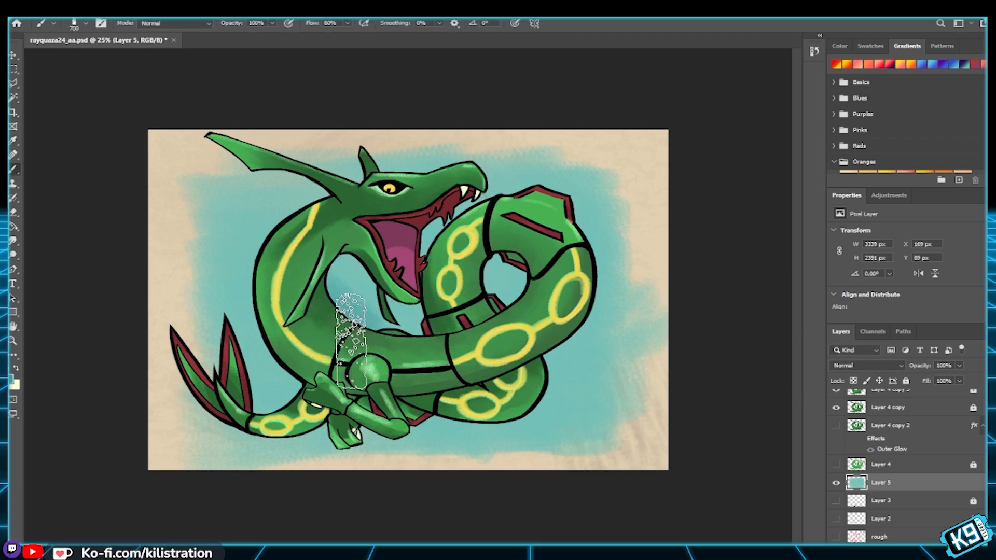
pyautogui.moveTo(317, 358)
pyautogui.mouseDown()
pyautogui.moveTo(268, 384)
pyautogui.moveTo(485, 390)
pyautogui.moveTo(526, 374)
pyautogui.mouseUp()
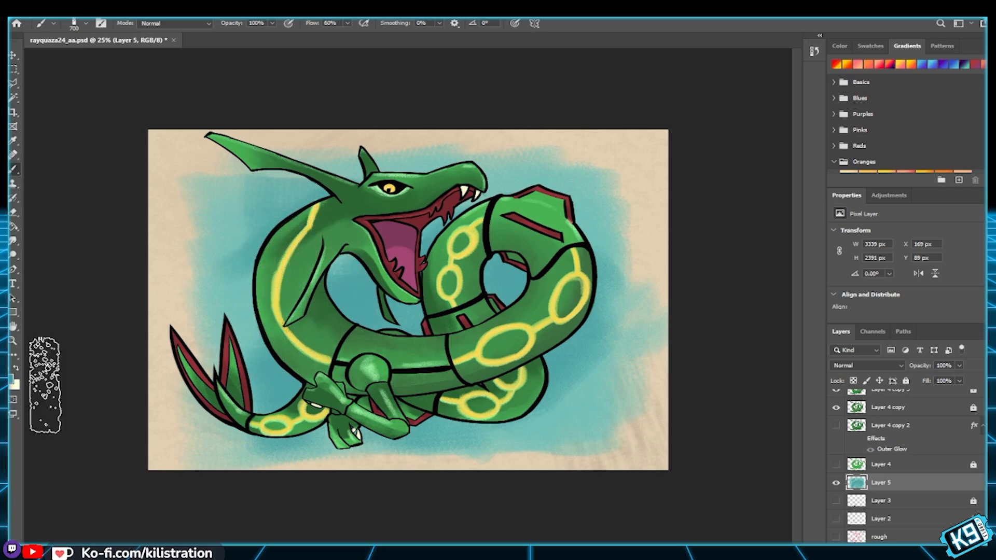
# Step: Paint pale clouds into the teal backdrop around the dragon and between its coils with a 150 px brush
pyautogui.keyDown('alt'); pyautogui.click(651, 378); pyautogui.keyUp('alt')
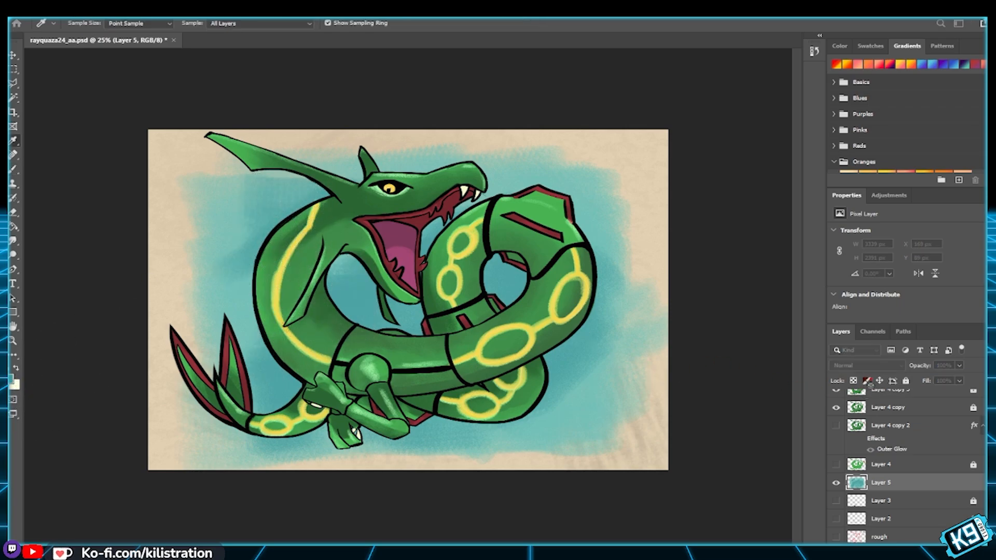
pyautogui.press('[')
pyautogui.press('[')
pyautogui.press('[')
pyautogui.press('[')
pyautogui.press('[')
pyautogui.press('[')
pyautogui.press('[')
pyautogui.press('[')
pyautogui.press('[')
pyautogui.press('[')
pyautogui.press('[')
pyautogui.press('[')
pyautogui.press('[')
pyautogui.press('[')
pyautogui.press('[')
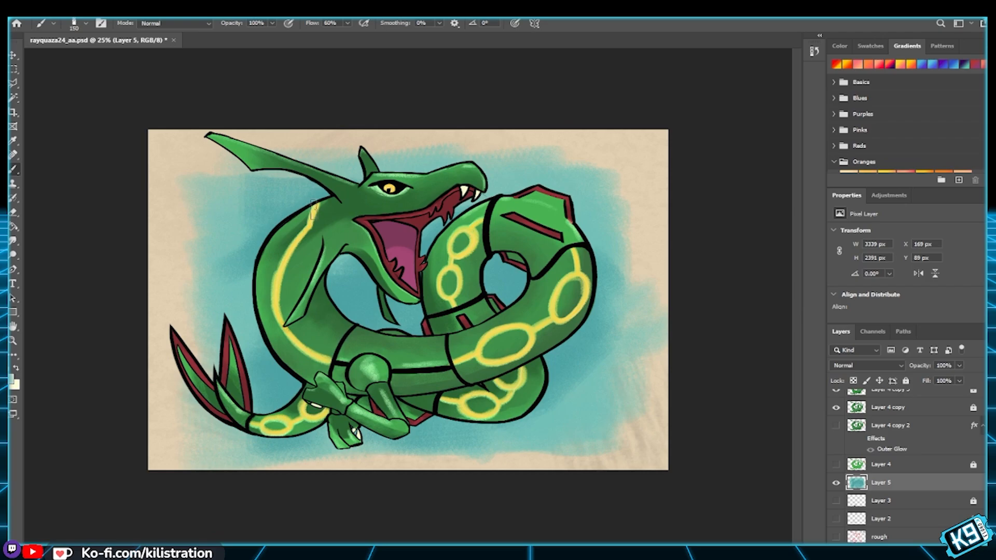
pyautogui.moveTo(288, 214)
pyautogui.mouseDown()
pyautogui.moveTo(228, 218)
pyautogui.moveTo(317, 220)
pyautogui.moveTo(260, 215)
pyautogui.moveTo(307, 214)
pyautogui.moveTo(264, 216)
pyautogui.moveTo(290, 238)
pyautogui.moveTo(285, 228)
pyautogui.moveTo(262, 227)
pyautogui.mouseUp()
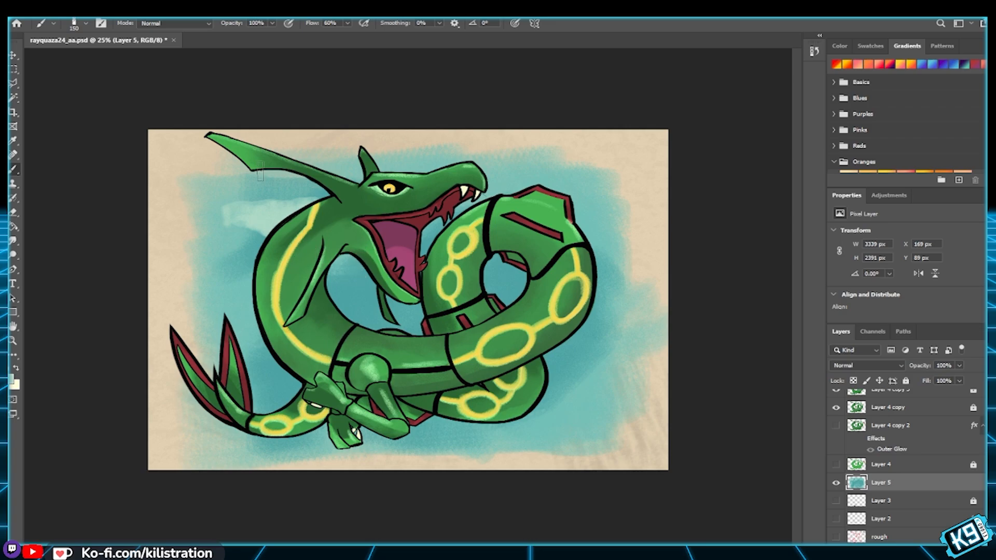
pyautogui.moveTo(326, 303)
pyautogui.mouseDown()
pyautogui.moveTo(409, 324)
pyautogui.moveTo(372, 318)
pyautogui.mouseUp()
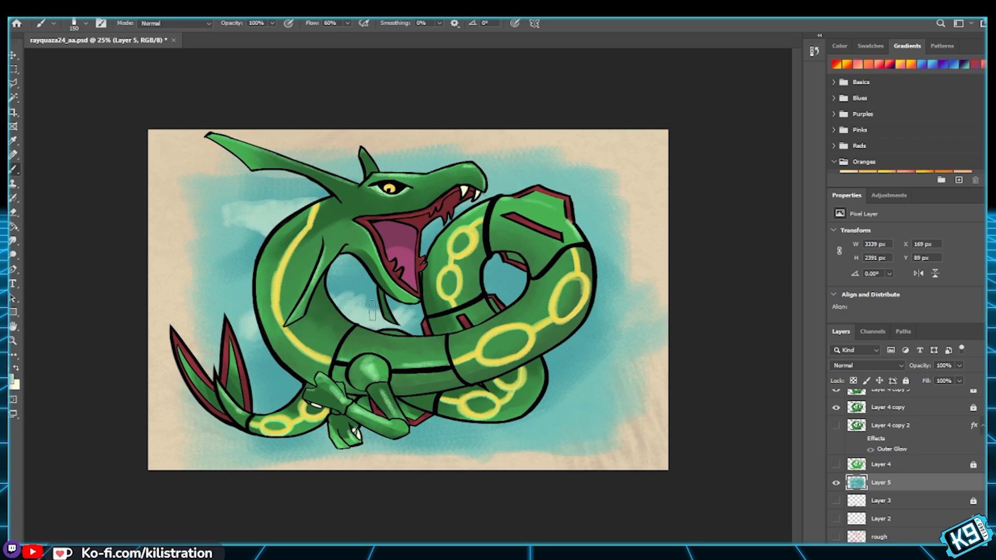
pyautogui.moveTo(513, 282); pyautogui.dragTo(522, 300)
pyautogui.moveTo(591, 275)
pyautogui.mouseDown()
pyautogui.moveTo(595, 299)
pyautogui.moveTo(635, 308)
pyautogui.mouseUp()
pyautogui.moveTo(601, 371)
pyautogui.mouseDown()
pyautogui.moveTo(589, 392)
pyautogui.moveTo(511, 391)
pyautogui.moveTo(565, 374)
pyautogui.moveTo(581, 396)
pyautogui.moveTo(601, 381)
pyautogui.moveTo(567, 391)
pyautogui.moveTo(554, 376)
pyautogui.moveTo(598, 395)
pyautogui.moveTo(623, 392)
pyautogui.mouseUp()
pyautogui.moveTo(312, 399)
pyautogui.mouseDown()
pyautogui.moveTo(269, 401)
pyautogui.moveTo(326, 392)
pyautogui.mouseUp()
# Step: Soften and broaden the clouds on both sides of the dragon with a 500 px brush
pyautogui.press(']')
pyautogui.press(']')
pyautogui.press(']')
pyautogui.press(']')
pyautogui.press(']')
pyautogui.press(']')
pyautogui.moveTo(224, 220); pyautogui.dragTo(253, 218)
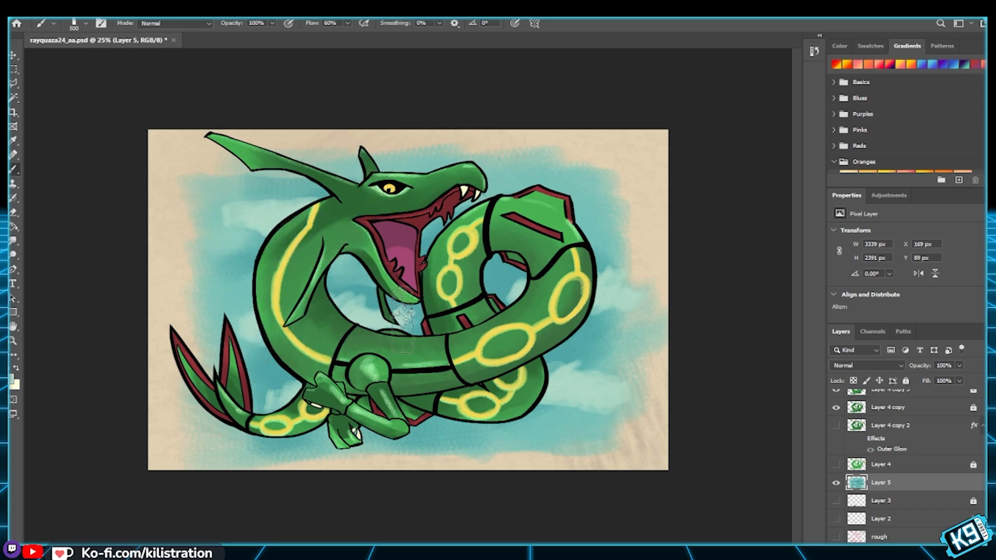
pyautogui.moveTo(550, 401); pyautogui.dragTo(596, 395)
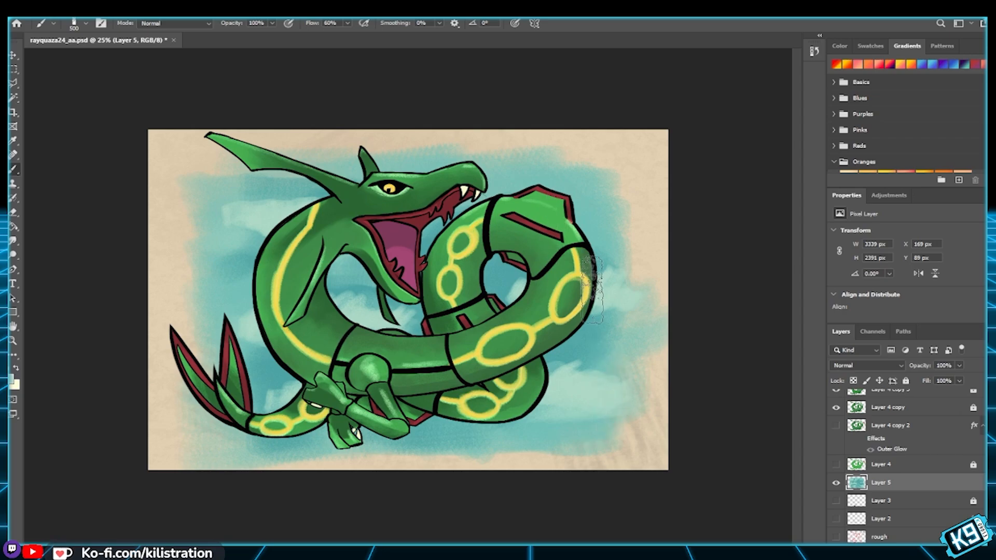
pyautogui.moveTo(581, 282); pyautogui.dragTo(604, 324)
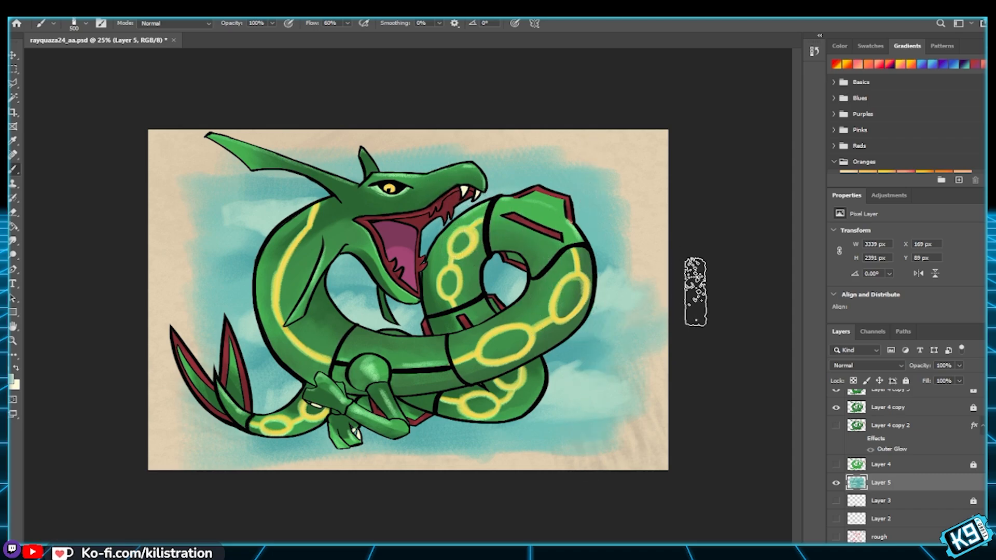
# Step: Select the Layer 4 copy layer and remove its full lock
pyautogui.scroll(4, 927, 502)
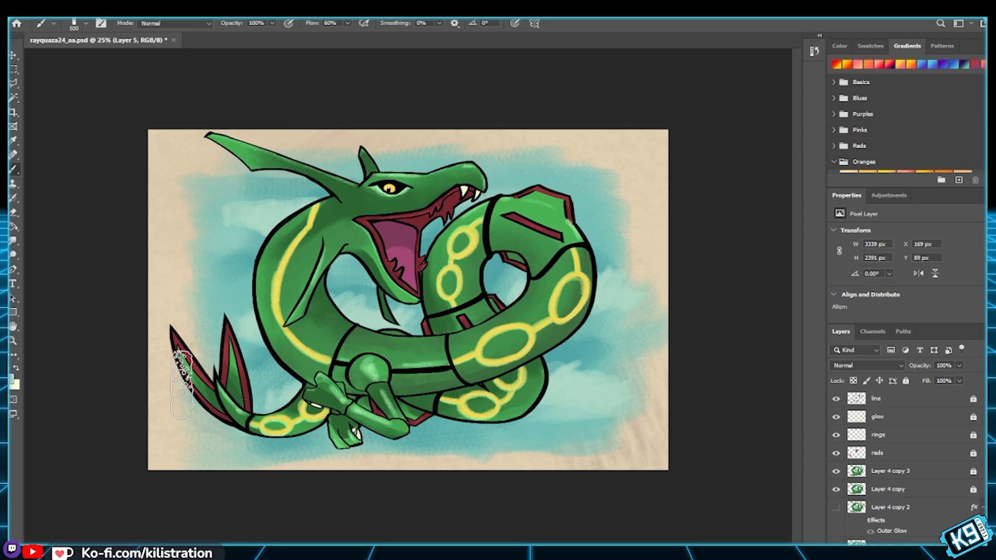
pyautogui.scroll(-1, 889, 481)
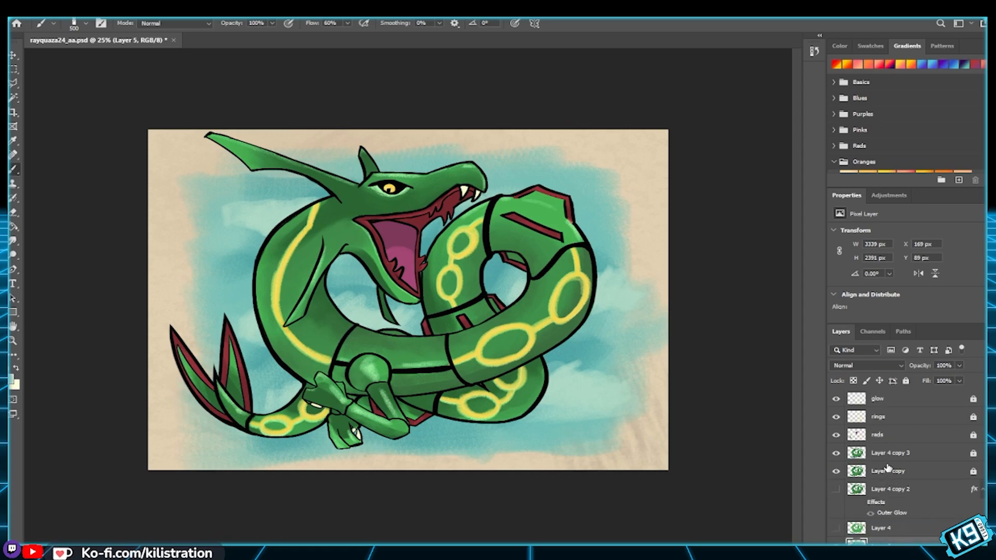
pyautogui.click(901, 471)
pyautogui.click(905, 381)
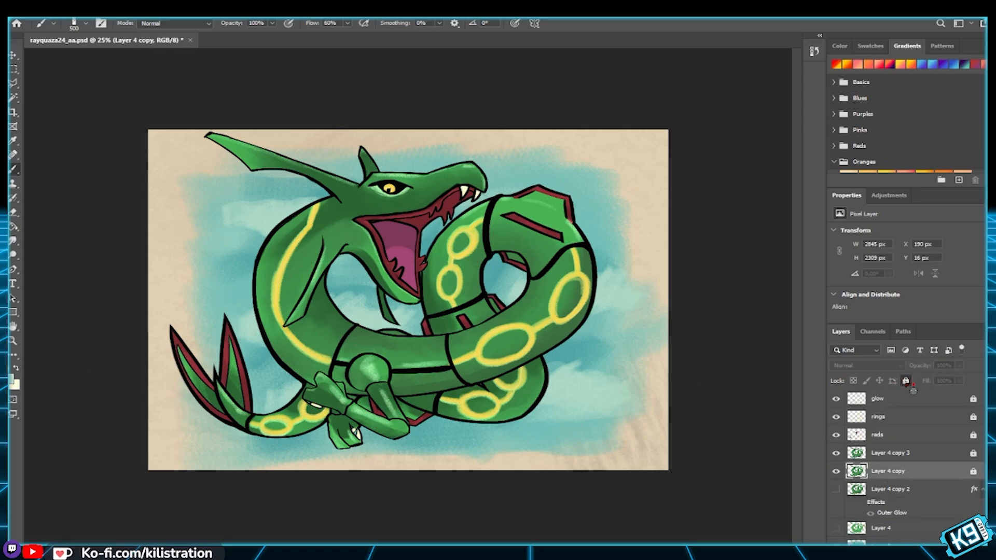
pyautogui.hotkey('ctrl', 'alt', 'shift', 'f')
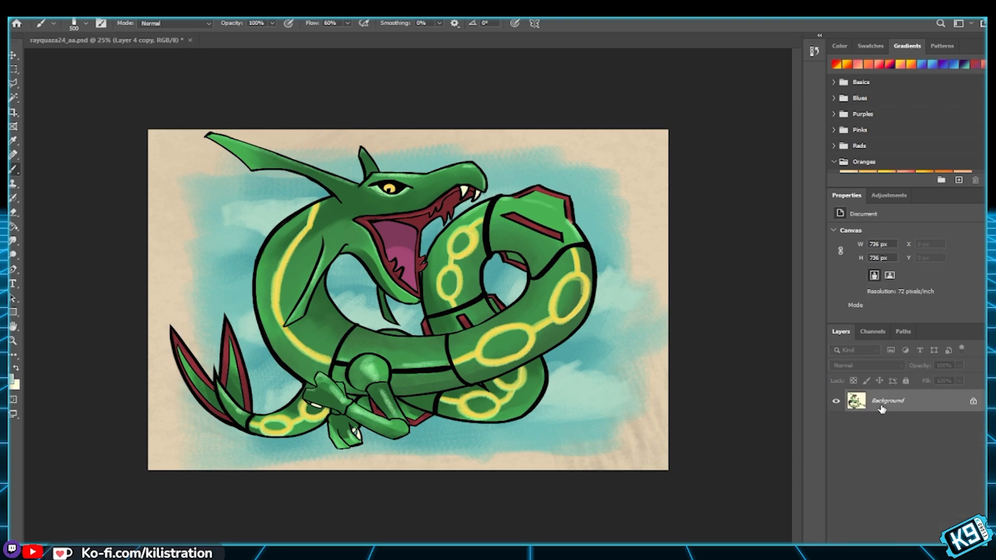
pyautogui.hotkey('ctrl', 'z')
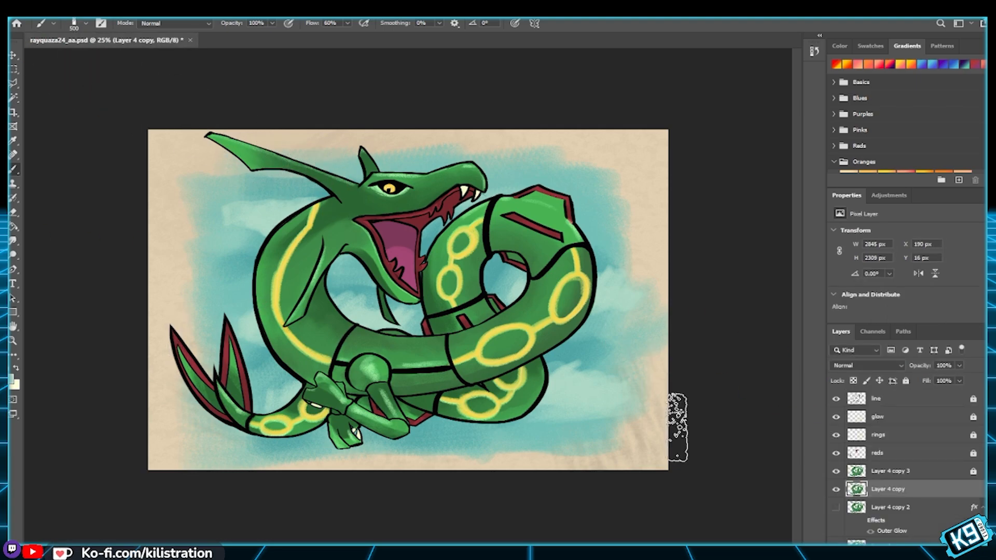
# Step: Add a Drop Shadow effect to Layer 4 copy, and adjust its offset and softness to form a soft shadow around the dragon
pyautogui.doubleClick(857, 495)
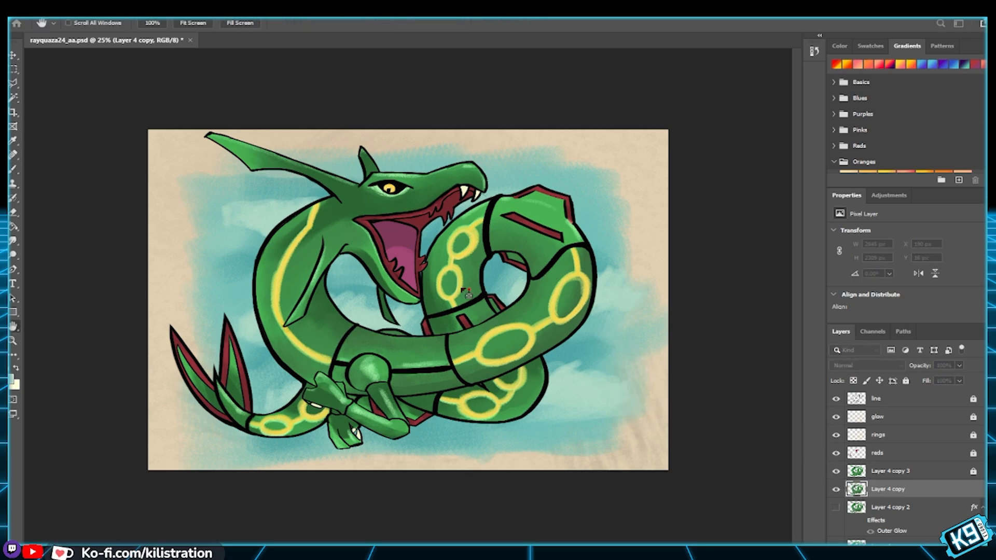
pyautogui.click(452, 323)
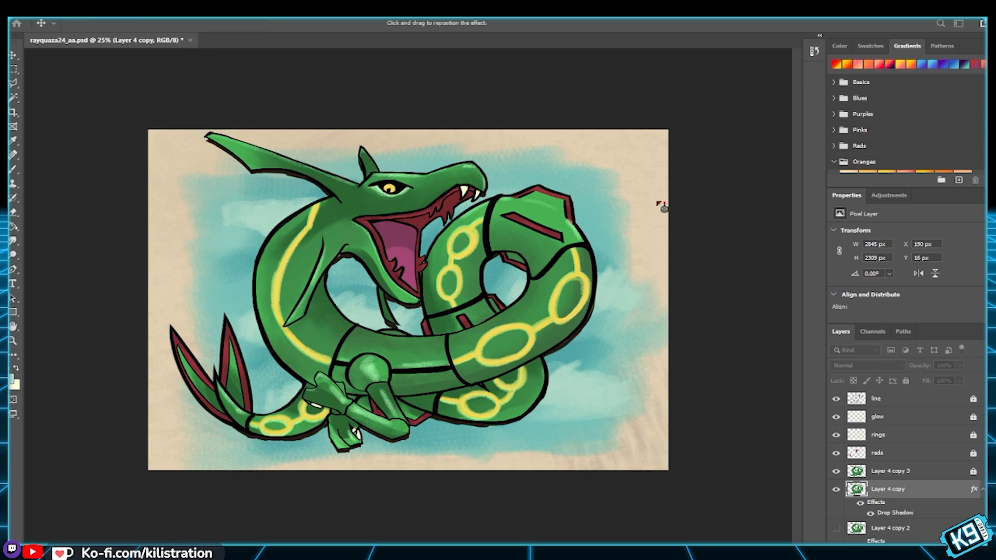
pyautogui.moveTo(649, 217); pyautogui.dragTo(656, 221)
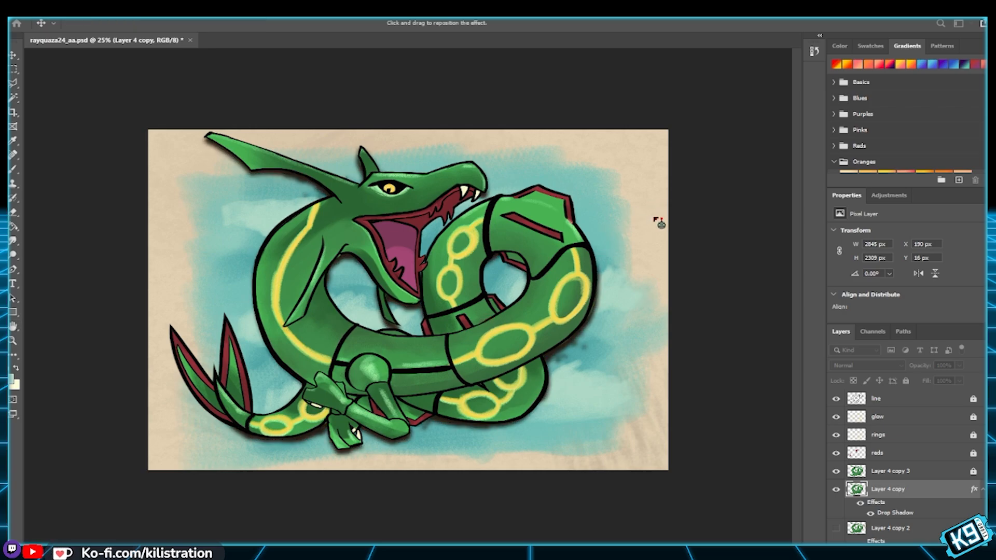
pyautogui.press('Return')
pyautogui.moveTo(660, 223); pyautogui.dragTo(681, 225)
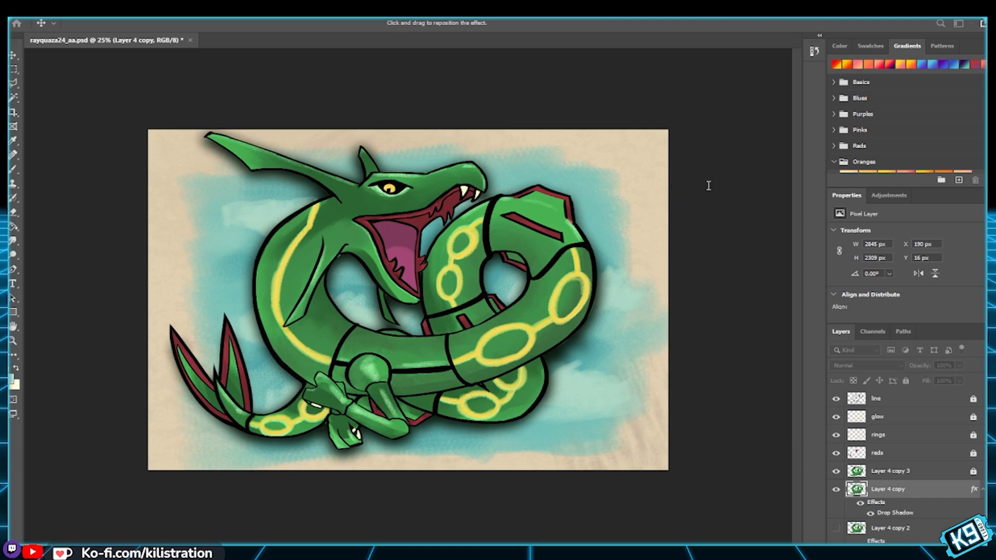
pyautogui.press('b')
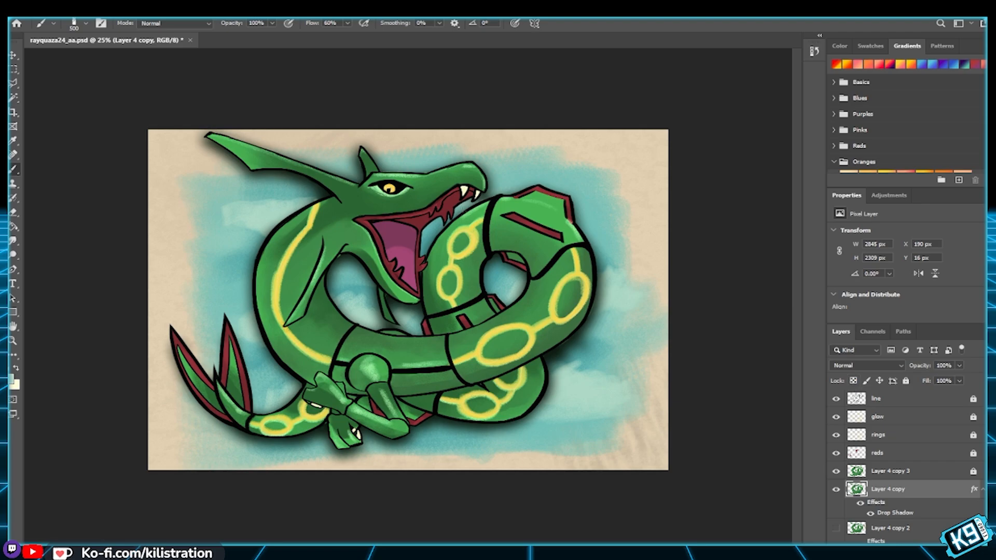
# Step: Select the Layer 4 copy 3 layer and remove its full lock
pyautogui.hotkey('ctrl', '+')
pyautogui.hotkey('ctrl', '+')
pyautogui.hotkey('ctrl', '+')
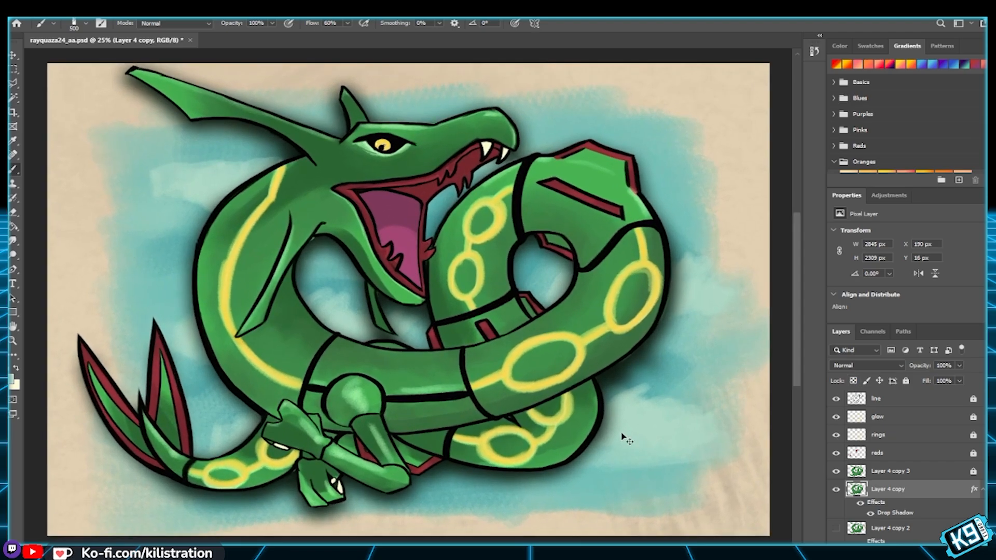
pyautogui.moveTo(331, 322); pyautogui.dragTo(378, 360)
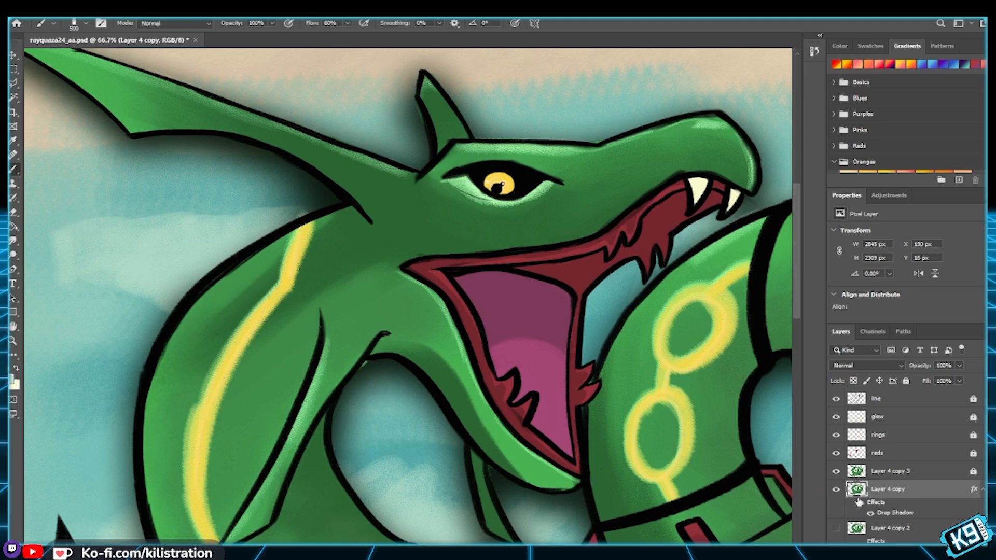
pyautogui.click(924, 475)
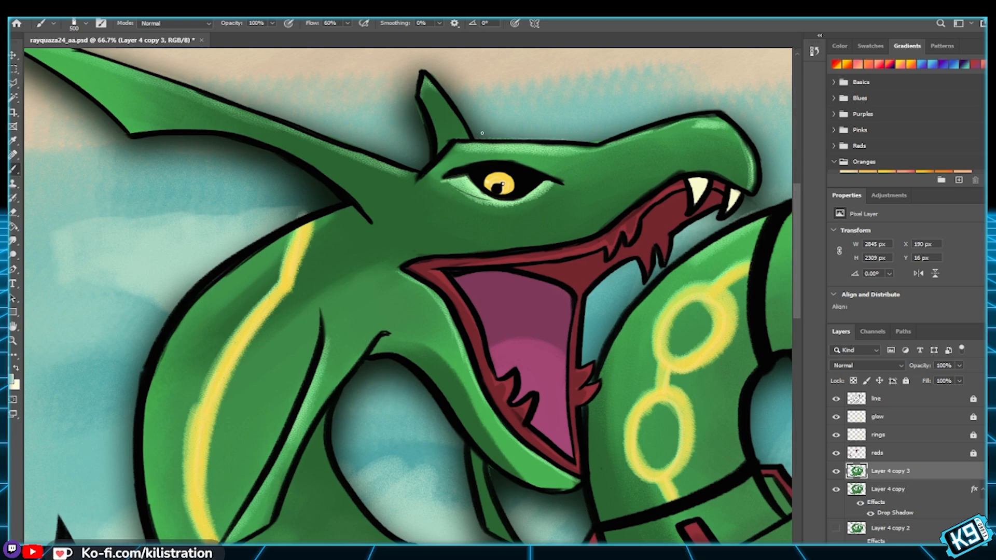
pyautogui.moveTo(607, 277); pyautogui.dragTo(550, 330)
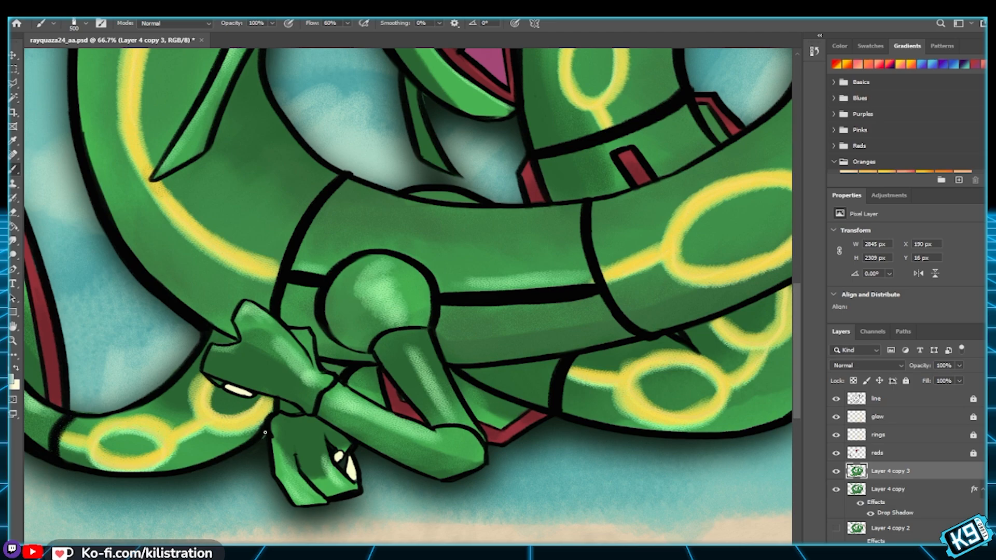
# Step: Examine the dragon's edges around the arms, mouth and coils, alternating between Layer 4 copy and Layer 4 copy 3
pyautogui.hotkey('alt', '[')
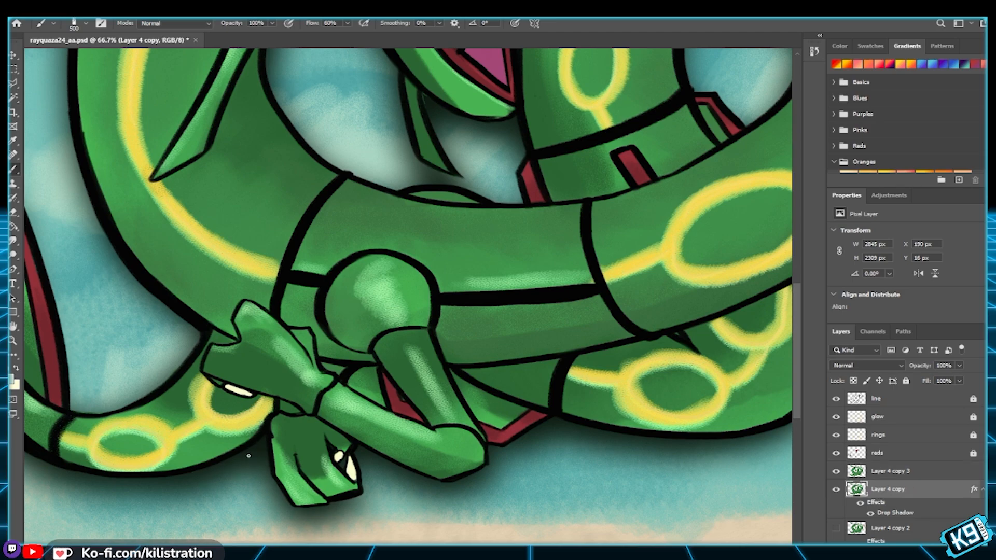
pyautogui.moveTo(188, 456); pyautogui.dragTo(281, 357)
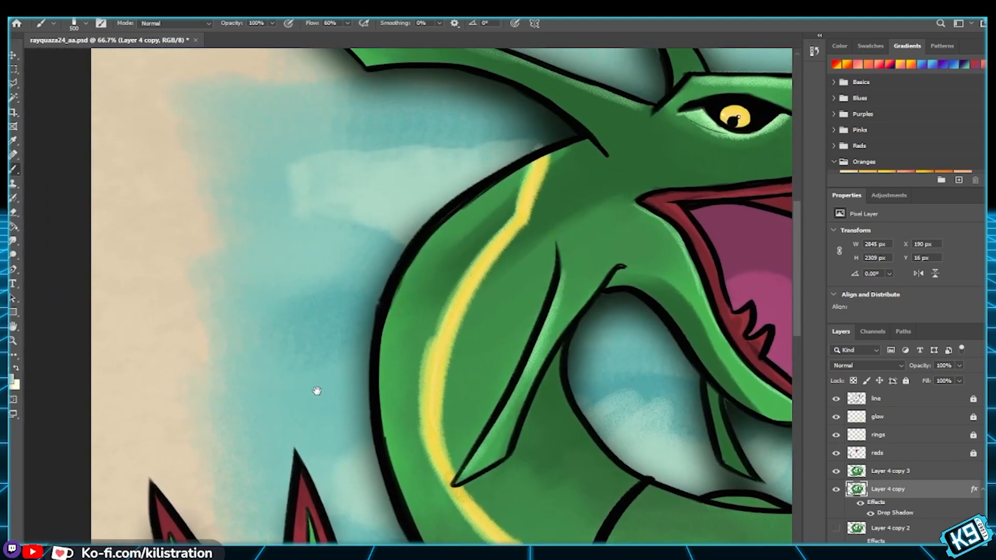
pyautogui.moveTo(316, 391); pyautogui.dragTo(300, 364)
pyautogui.moveTo(322, 297); pyautogui.dragTo(214, 340)
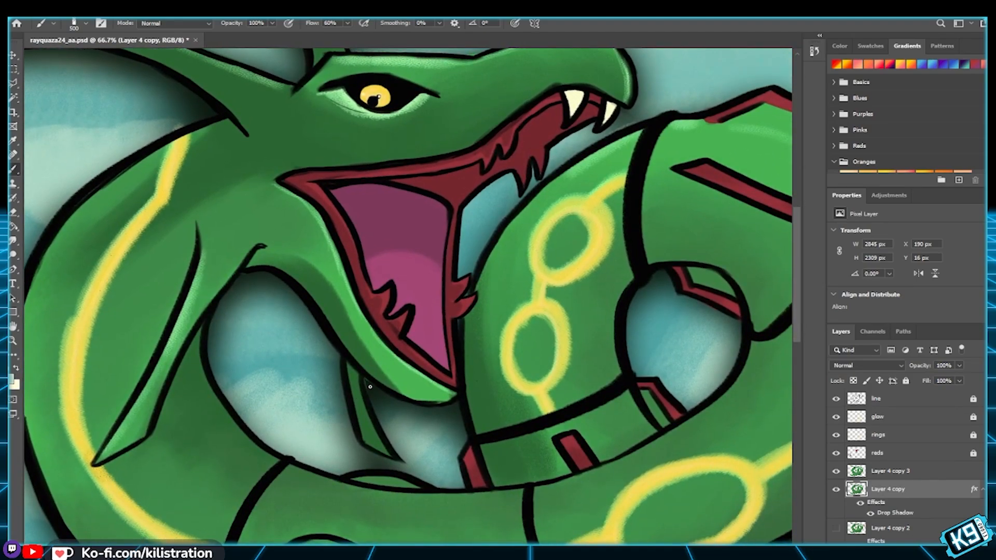
pyautogui.click(867, 474)
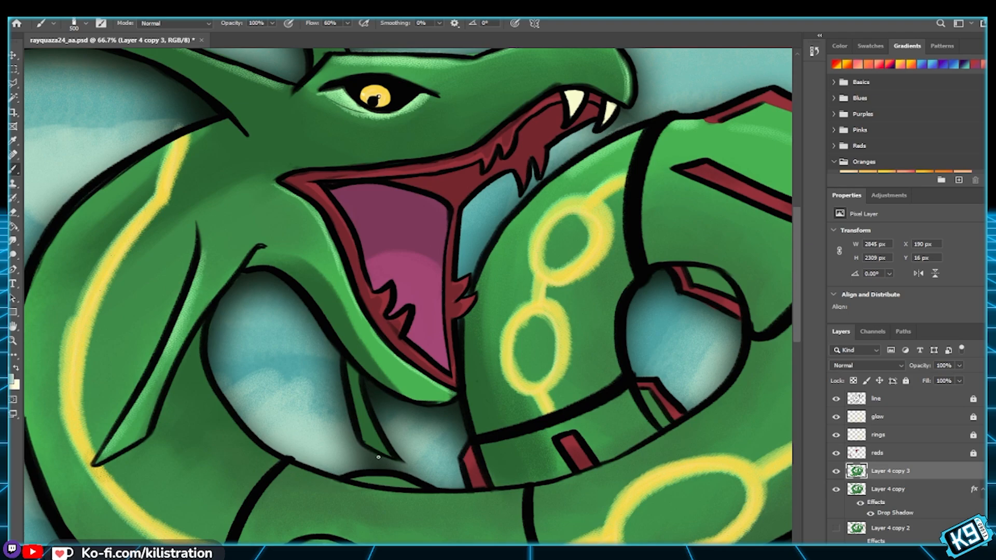
pyautogui.hotkey('alt', '[')
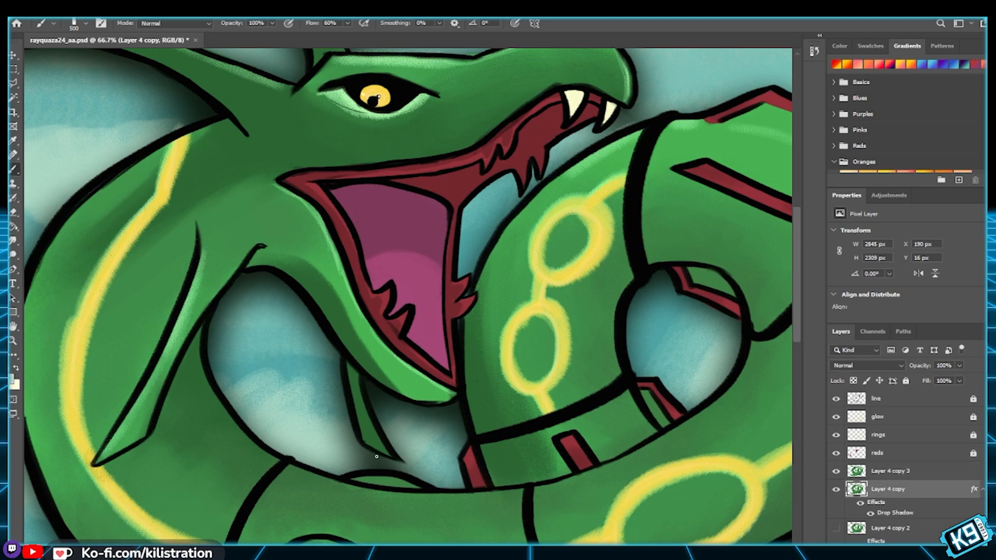
pyautogui.hscroll(10, 388, 460)
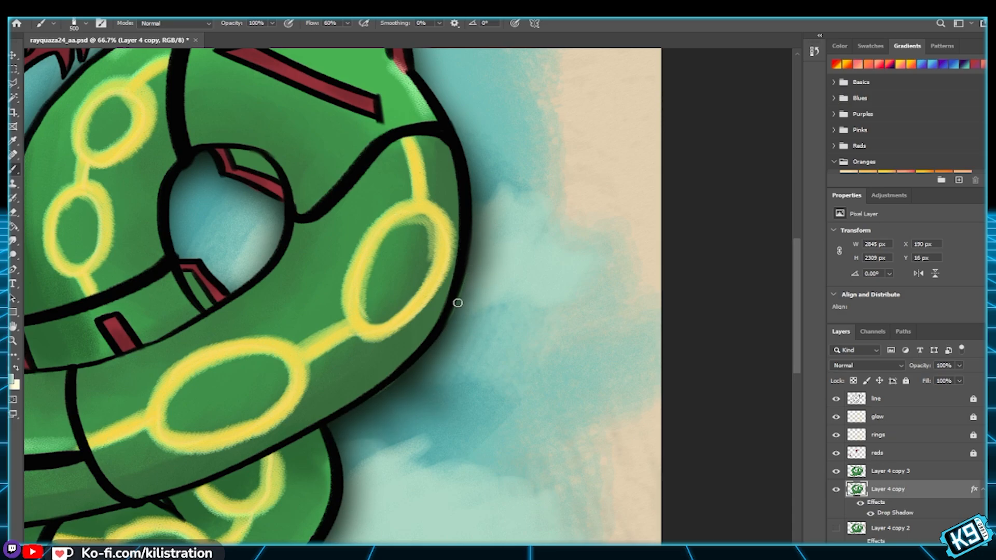
pyautogui.hotkey('alt', ']')
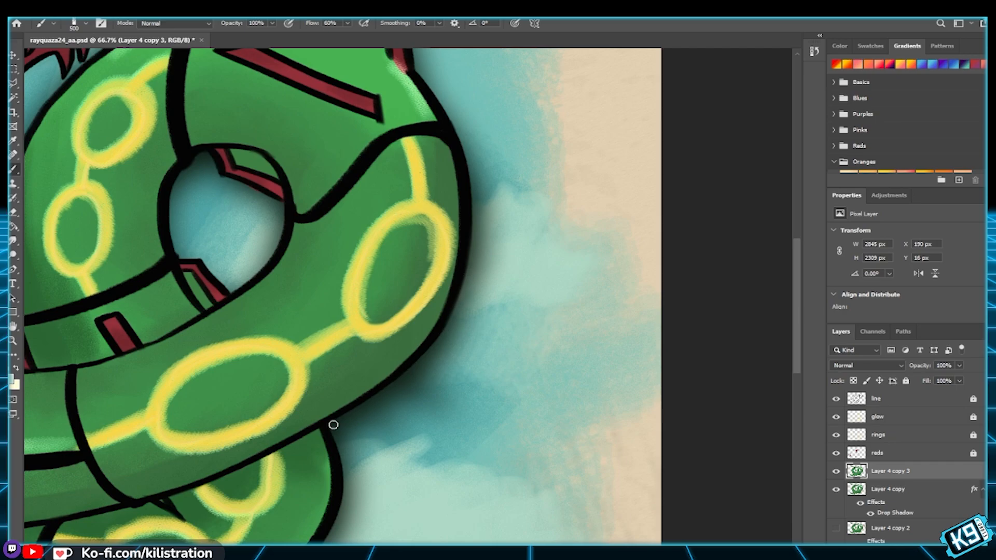
pyautogui.moveTo(464, 437); pyautogui.dragTo(621, 305)
pyautogui.moveTo(463, 225); pyautogui.dragTo(583, 266)
pyautogui.moveTo(365, 202)
pyautogui.mouseDown()
pyautogui.moveTo(553, 246)
pyautogui.moveTo(633, 173)
pyautogui.moveTo(625, 165)
pyautogui.mouseUp()
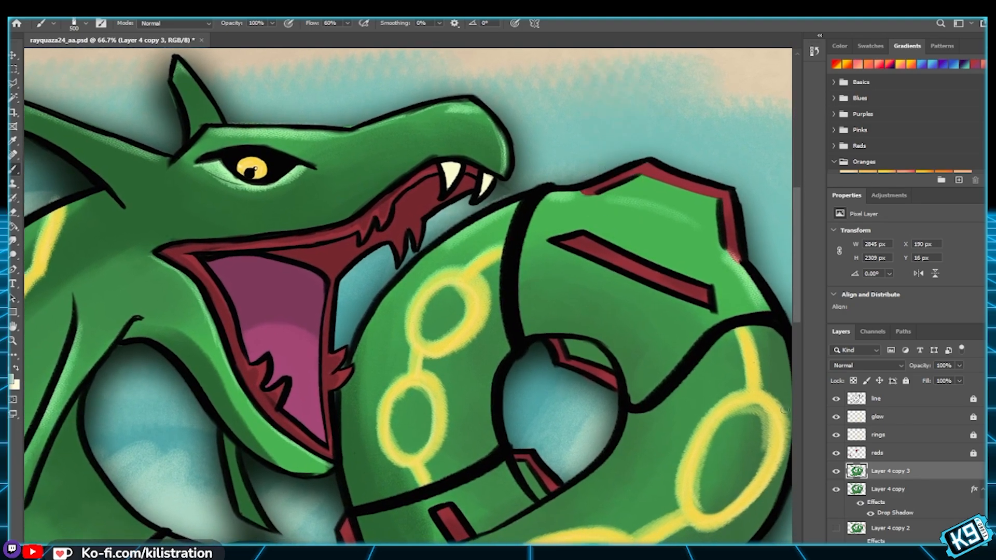
# Step: Fully lock Layer 4 copy 3 and Layer 4 copy, and unlock the glow layer
pyautogui.click(906, 381)
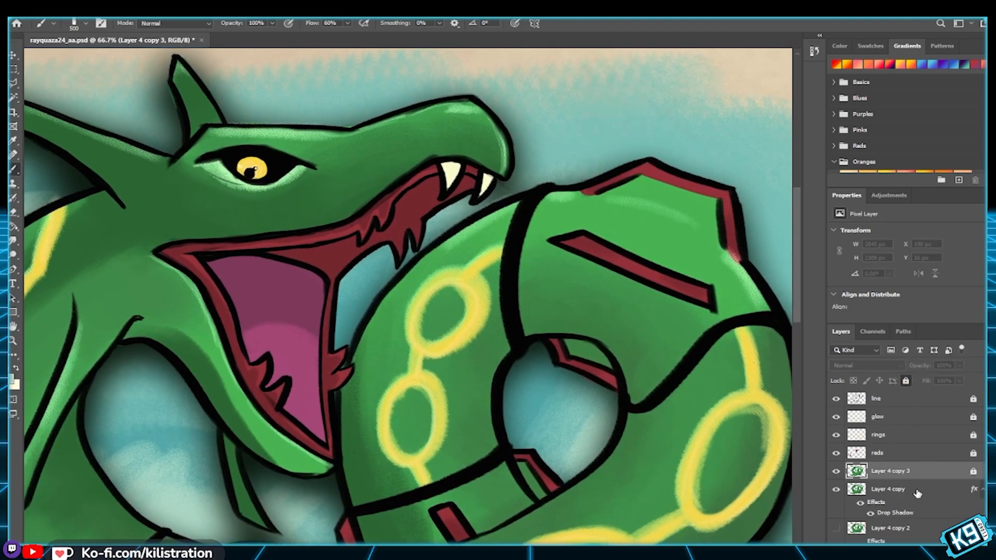
pyautogui.click(916, 493)
pyautogui.click(906, 381)
pyautogui.click(902, 419)
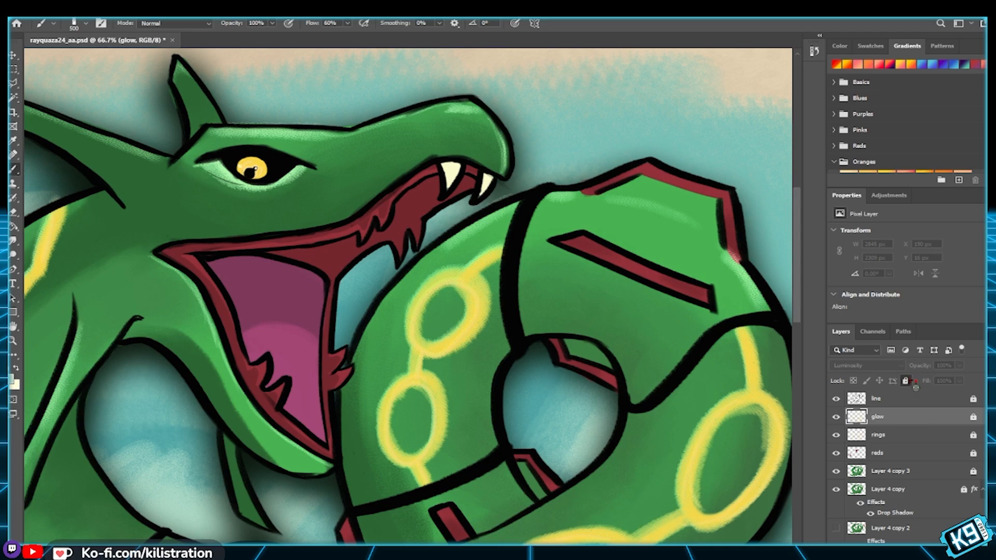
pyautogui.click(906, 381)
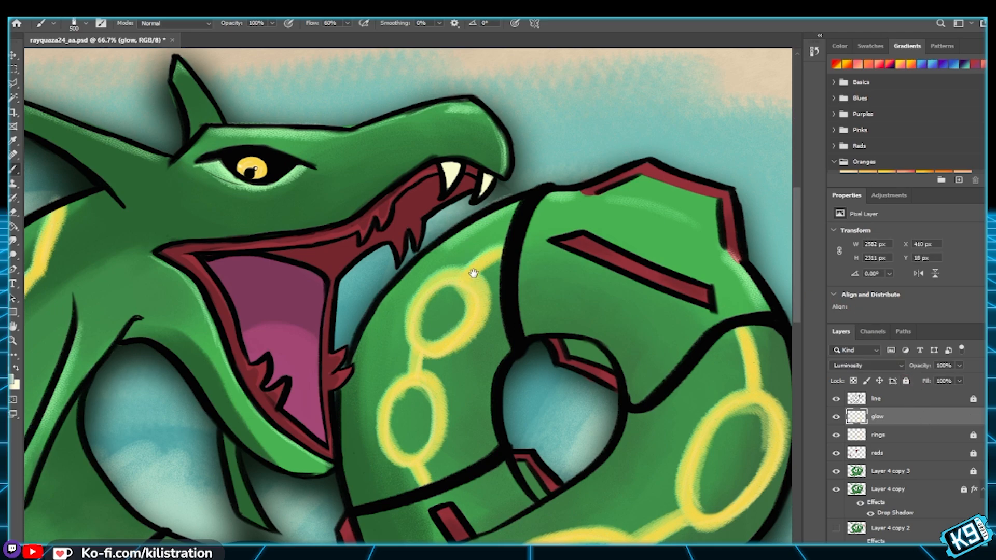
# Step: Examine the outlines and glowing markings along the dragon's head, coils, arms and tail with the glow layer active
pyautogui.moveTo(473, 273); pyautogui.dragTo(576, 365)
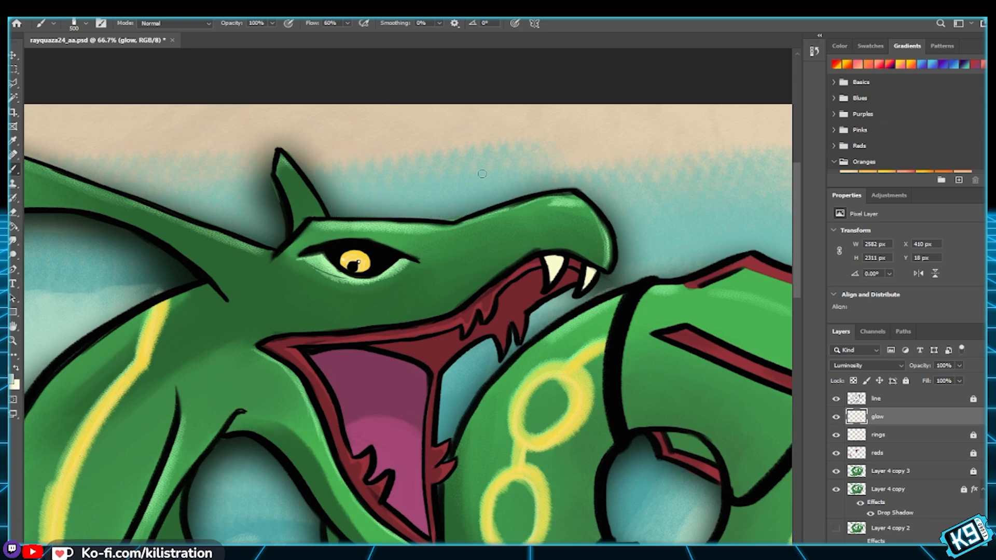
pyautogui.moveTo(659, 252); pyautogui.dragTo(493, 295)
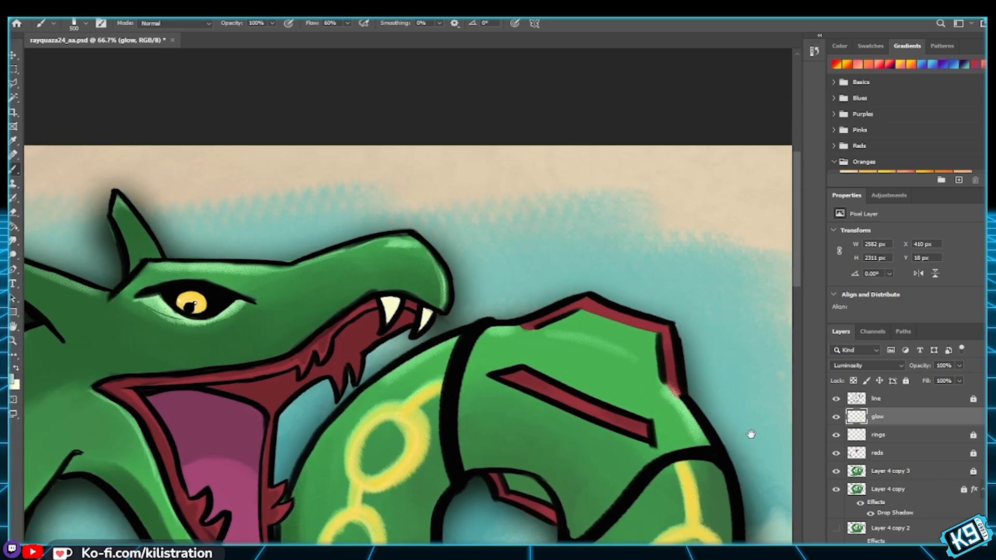
pyautogui.scroll(-10, 745, 430)
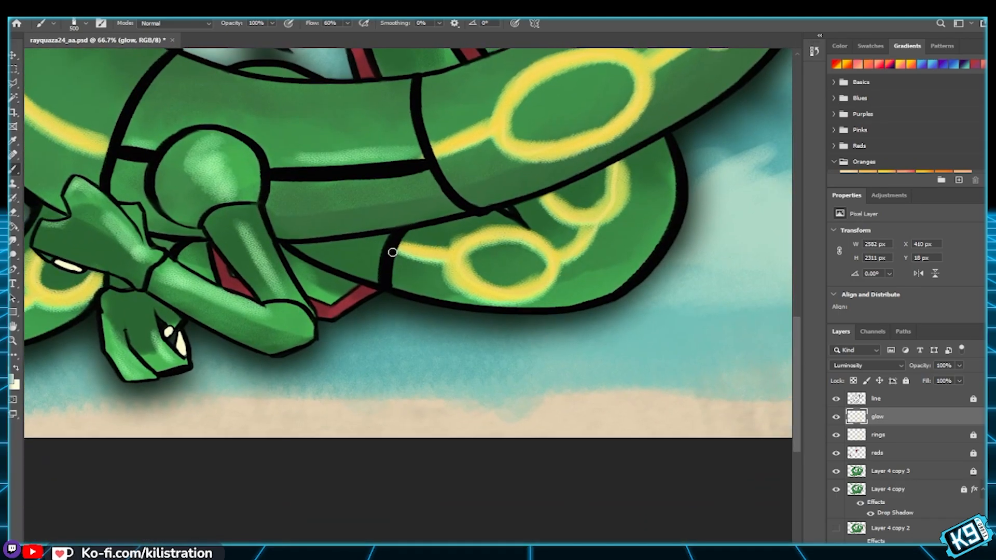
pyautogui.moveTo(393, 252); pyautogui.dragTo(403, 359)
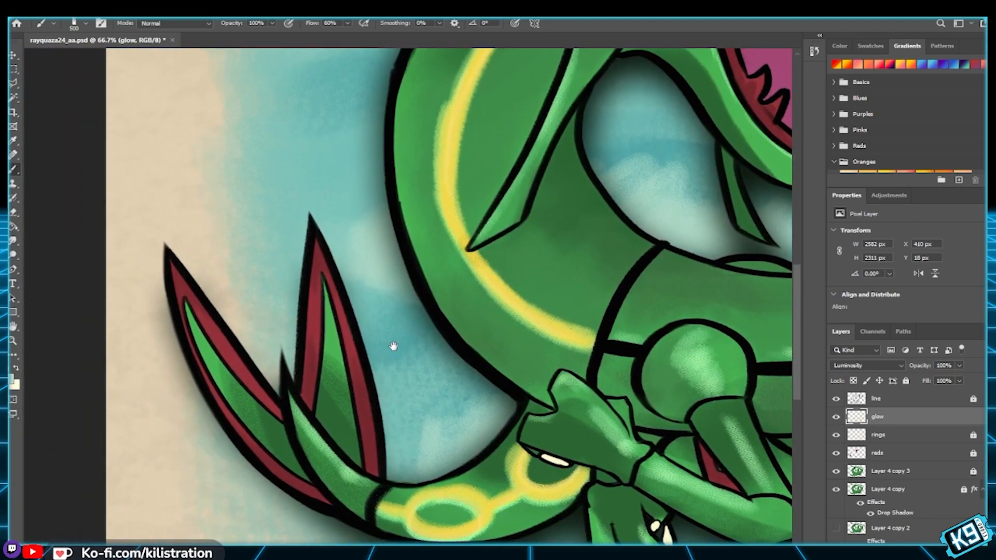
pyautogui.scroll(10, 403, 360)
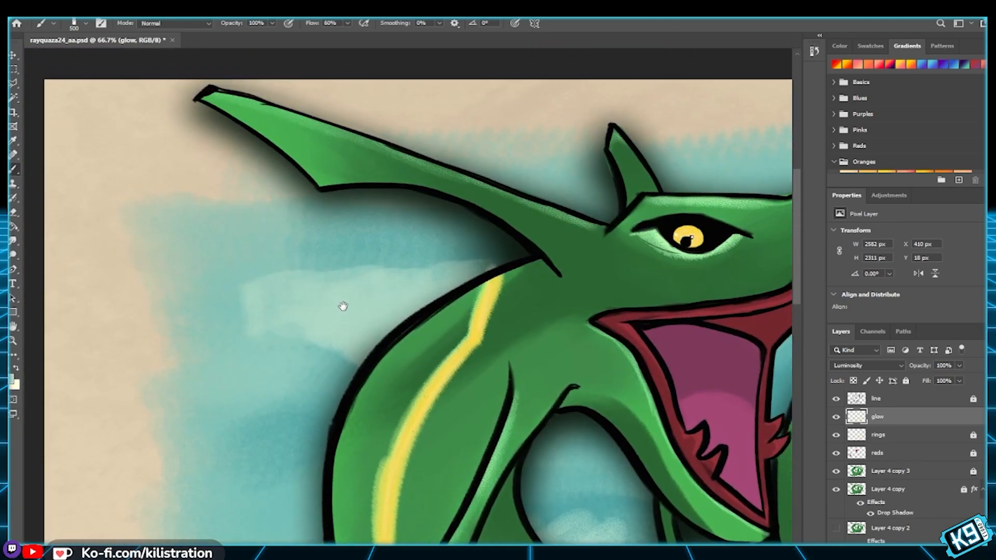
pyautogui.moveTo(343, 306); pyautogui.dragTo(349, 306)
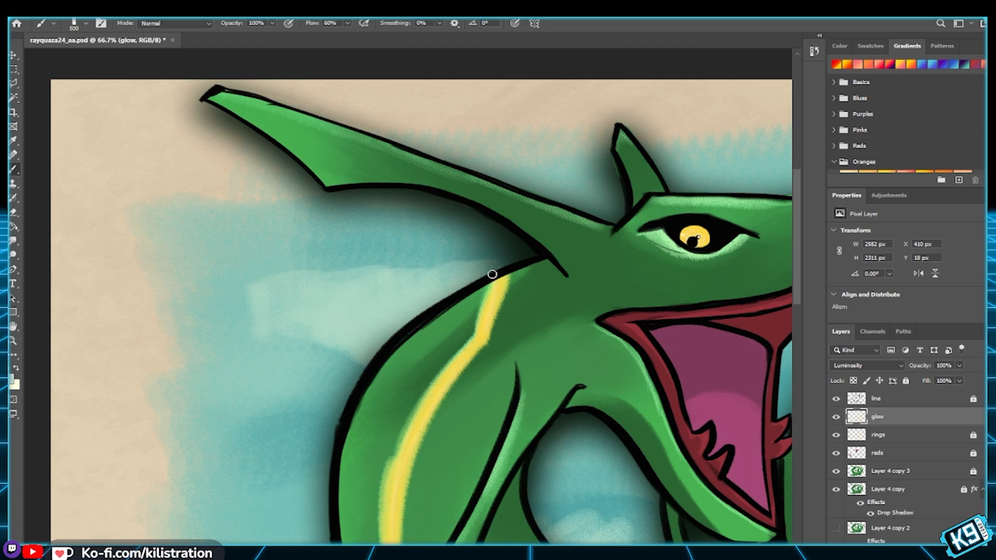
pyautogui.scroll(5, 272, 356)
pyautogui.hscroll(4, 272, 355)
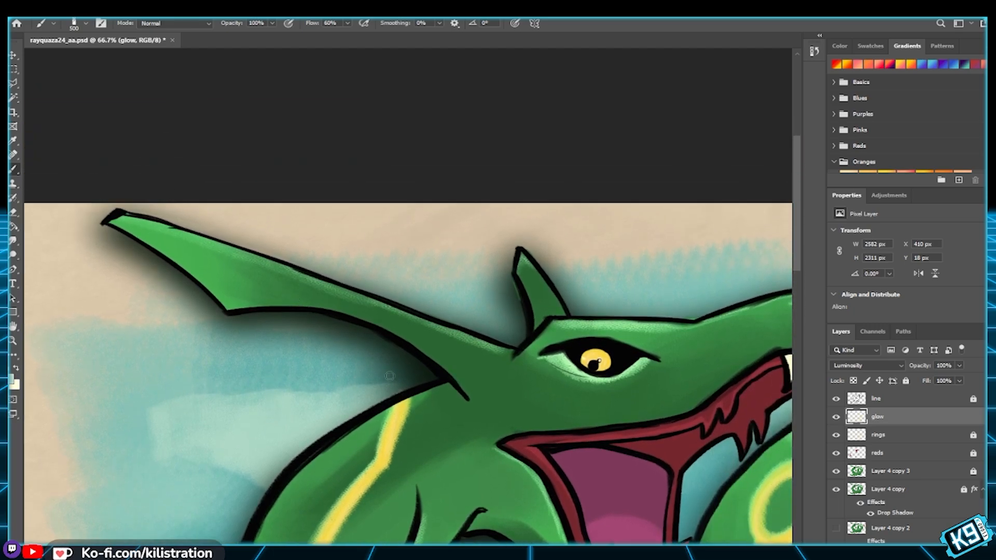
pyautogui.scroll(-10, 273, 342)
pyautogui.hscroll(4, 273, 342)
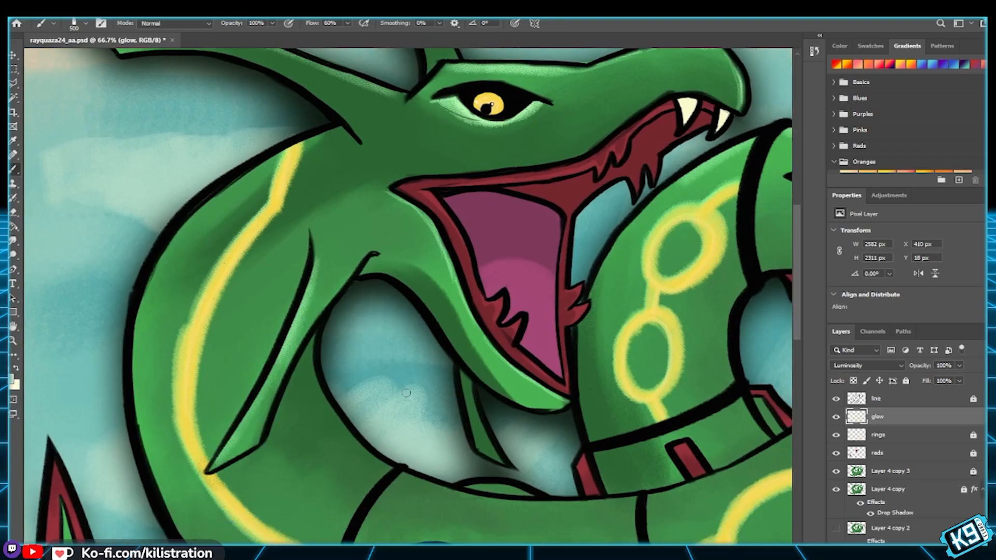
pyautogui.scroll(10, 367, 326)
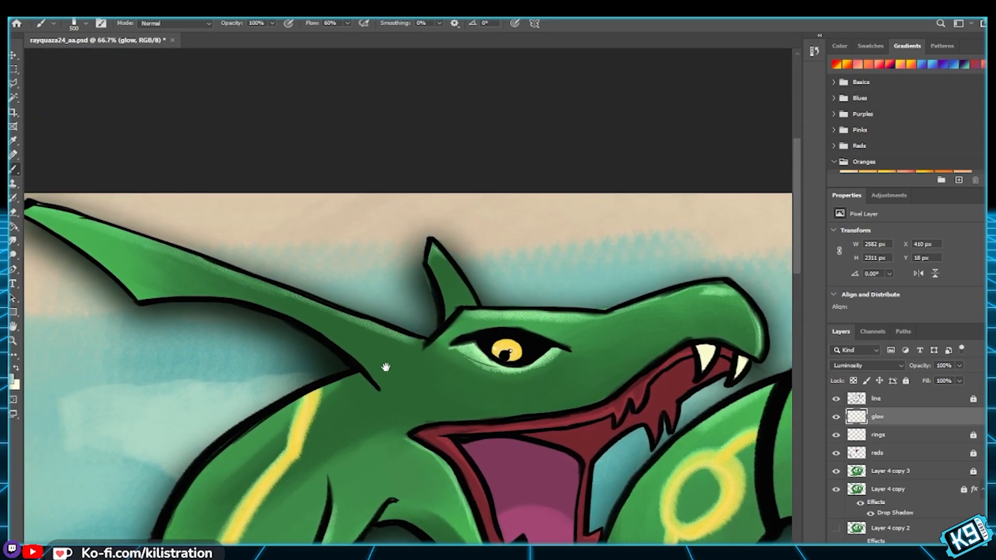
# Step: Save the document and remove the full lock from the rings layer
pyautogui.click(903, 434)
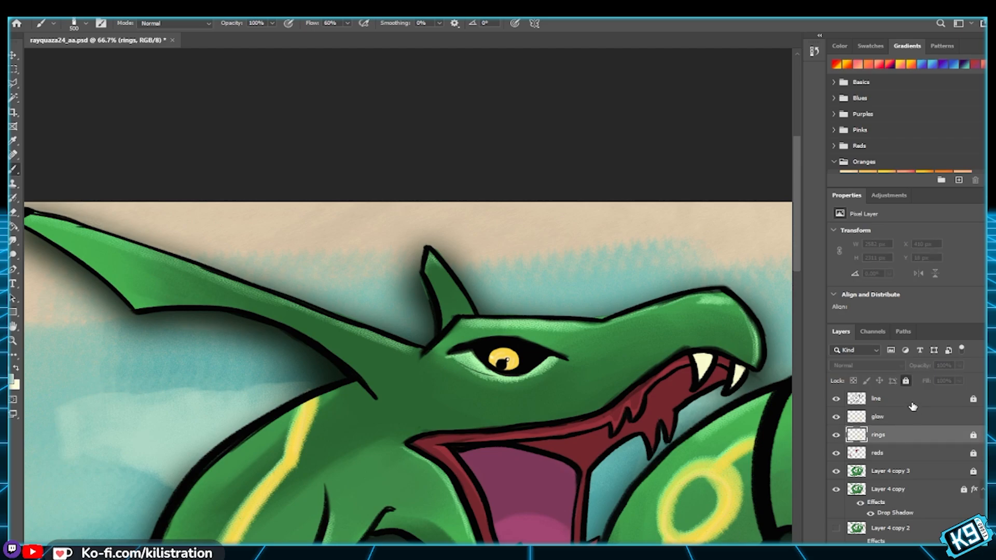
pyautogui.hotkey('ctrl', 's')
pyautogui.click(905, 380)
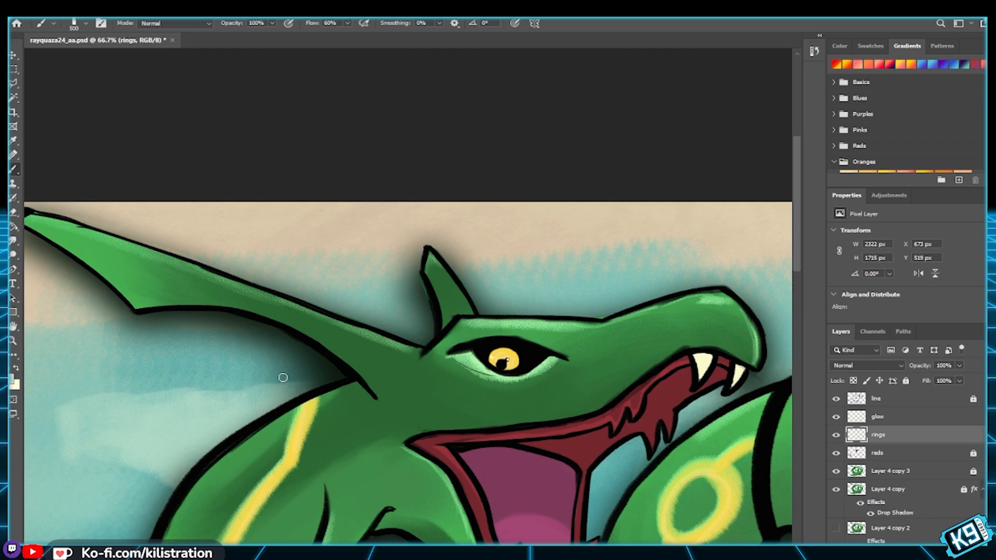
pyautogui.moveTo(464, 411); pyautogui.dragTo(305, 218)
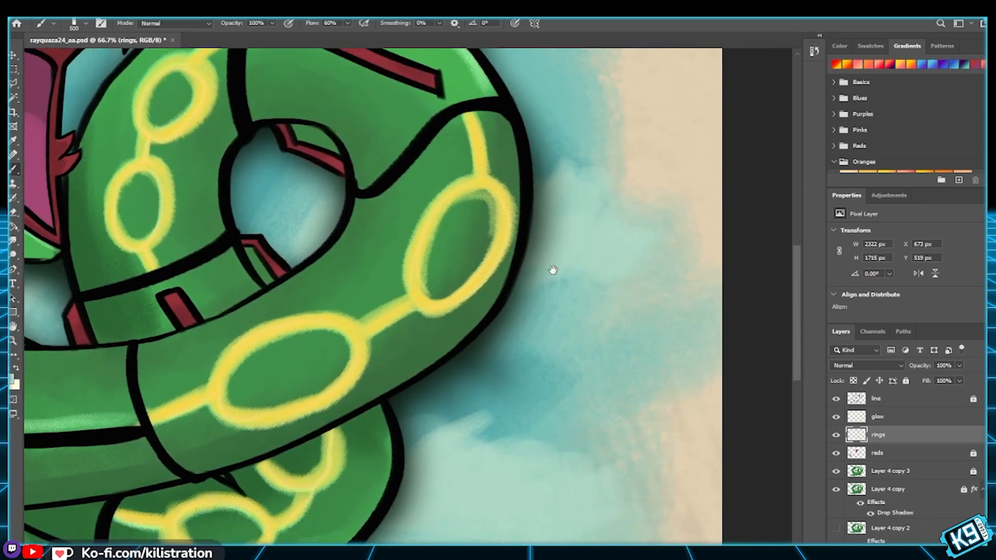
pyautogui.moveTo(553, 270); pyautogui.dragTo(549, 404)
pyautogui.moveTo(499, 179); pyautogui.dragTo(511, 347)
pyautogui.click(894, 470)
pyautogui.click(905, 381)
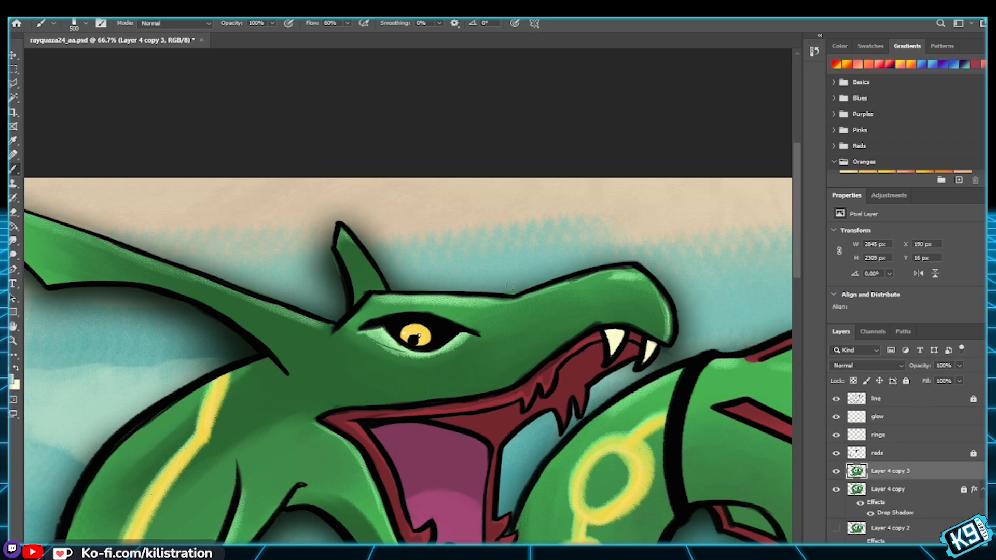
pyautogui.click(905, 381)
# Step: Select the Layer 4 copy layer again and remove its full lock
pyautogui.click(916, 489)
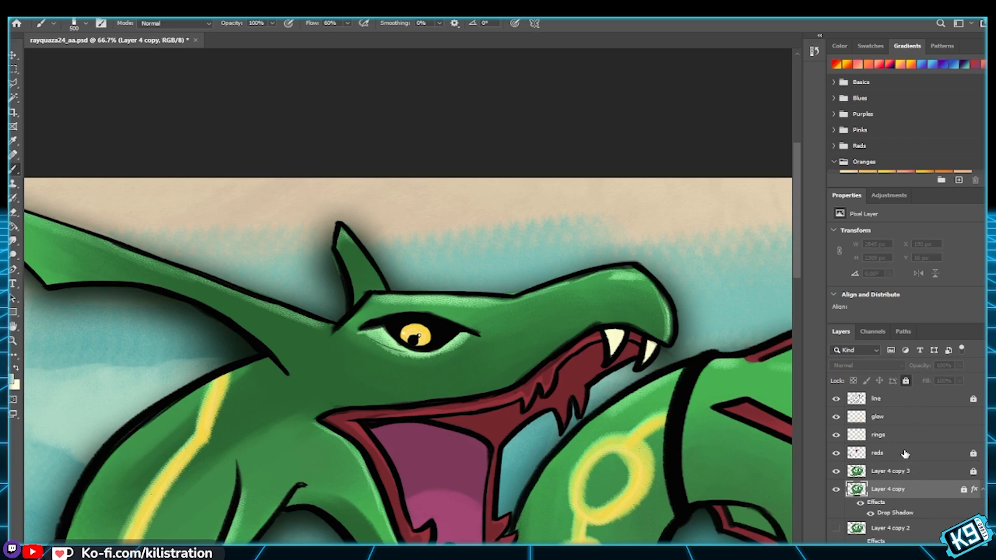
pyautogui.click(906, 381)
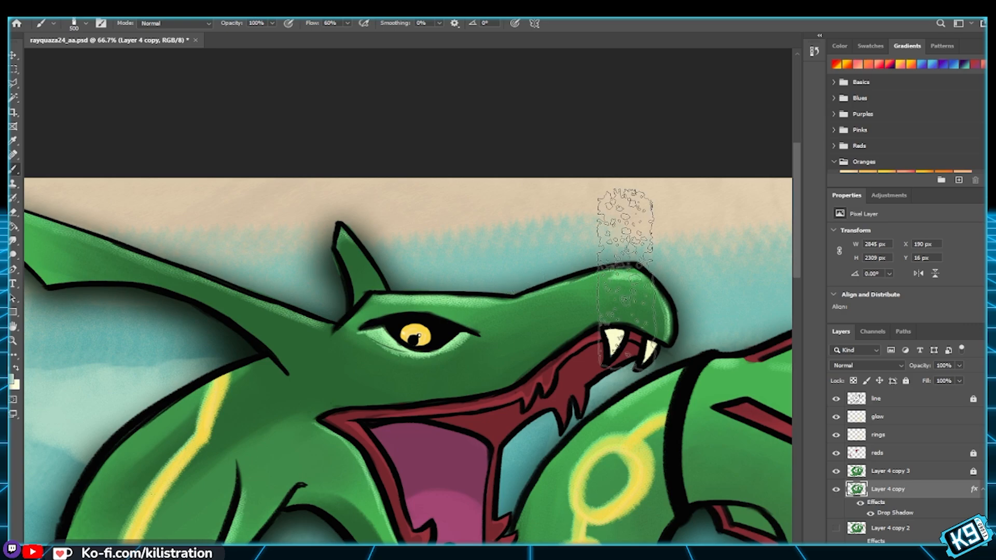
pyautogui.hotkey('ctrl', '0')
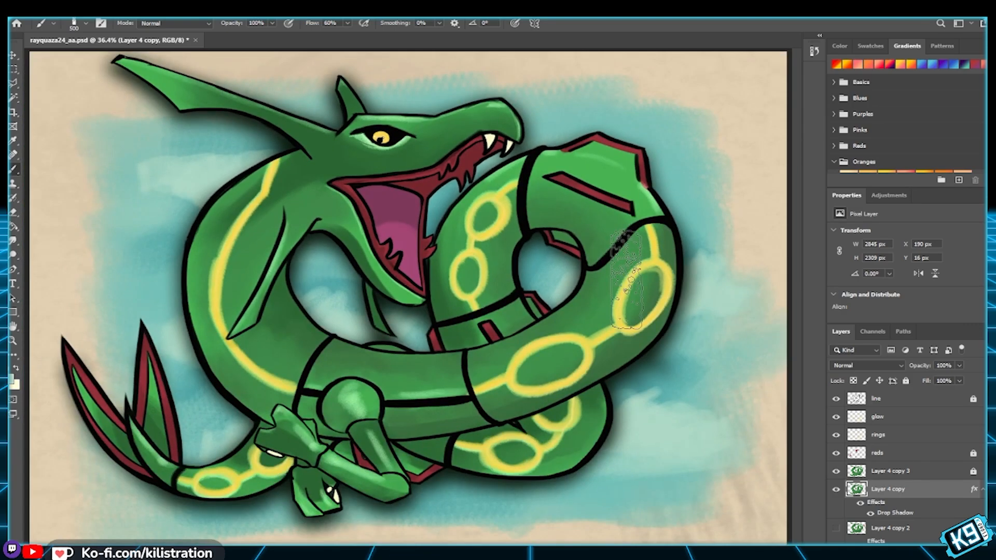
pyautogui.hotkey('ctrl', '-')
pyautogui.hotkey('ctrl', '-')
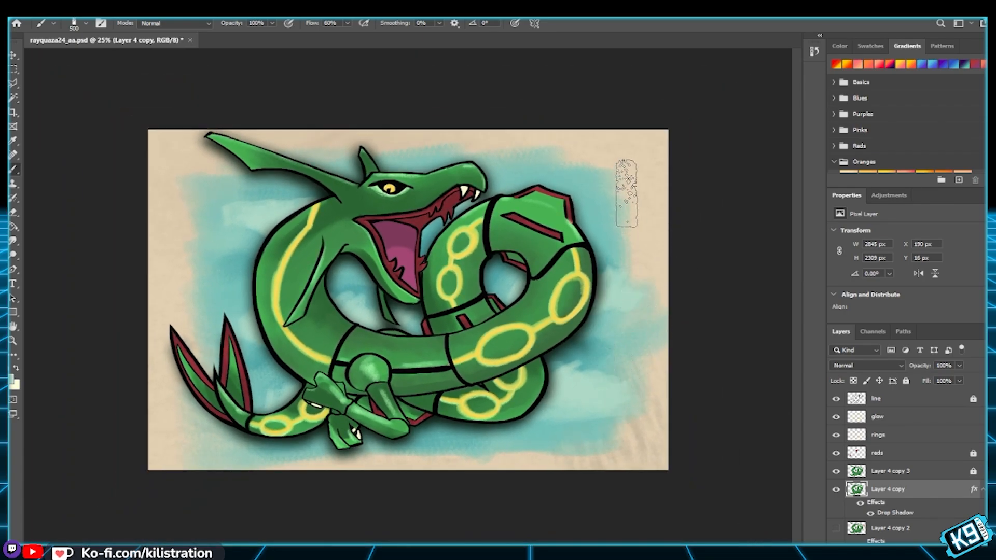
# Step: Select the whole canvas, save the document, and clear the selection
pyautogui.hotkey('ctrl', 'a')
pyautogui.hotkey('ctrl', 's')
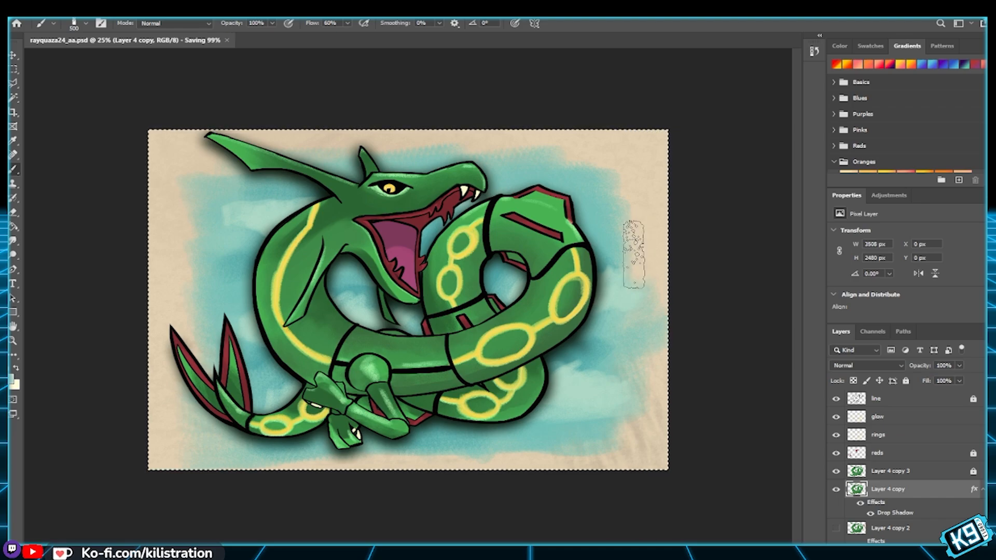
pyautogui.press('m')
pyautogui.hotkey('ctrl', 'd')
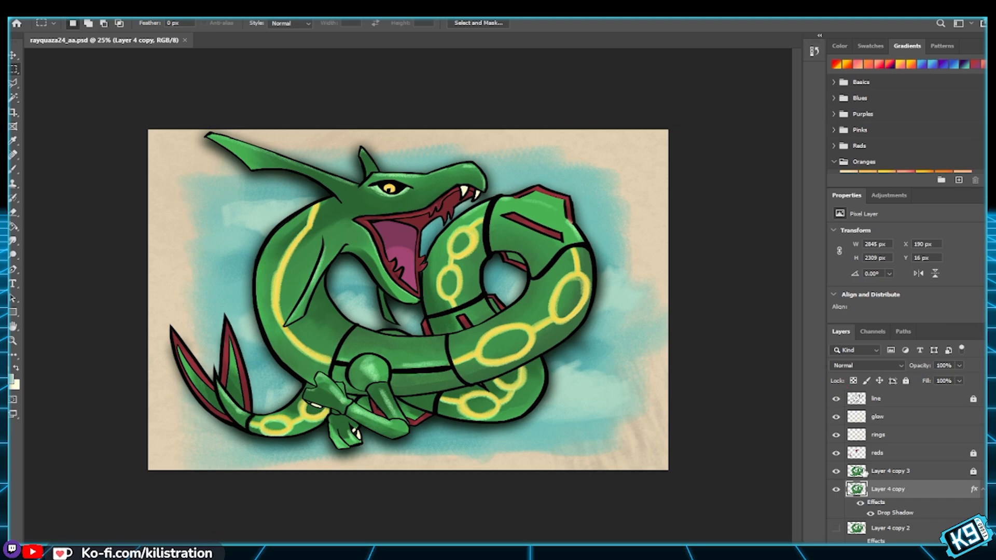
# Step: Compare the artwork with Layer 4 copy's effects hidden and shown, and select the line layer
pyautogui.click(860, 502)
pyautogui.click(859, 503)
pyautogui.click(906, 397)
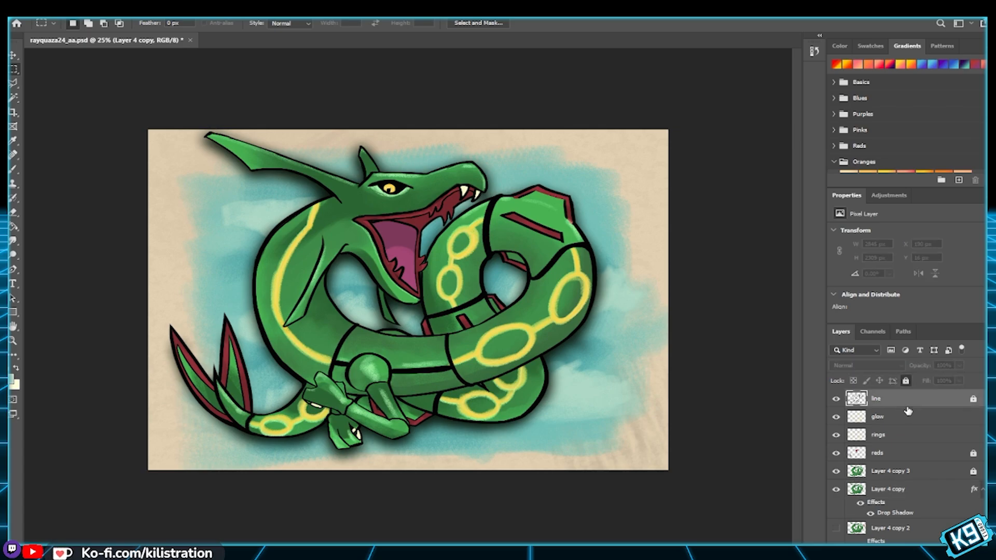
# Step: Remove the full lock from the line layer and erase stray ink along the lower jaw's inner outline with a smaller eraser
pyautogui.click(908, 382)
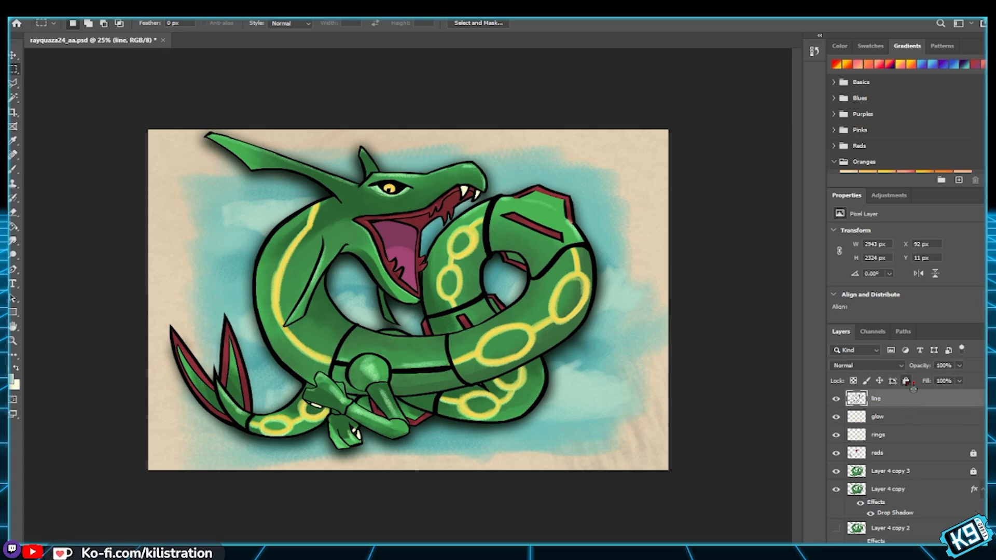
pyautogui.scroll(6, 405, 283)
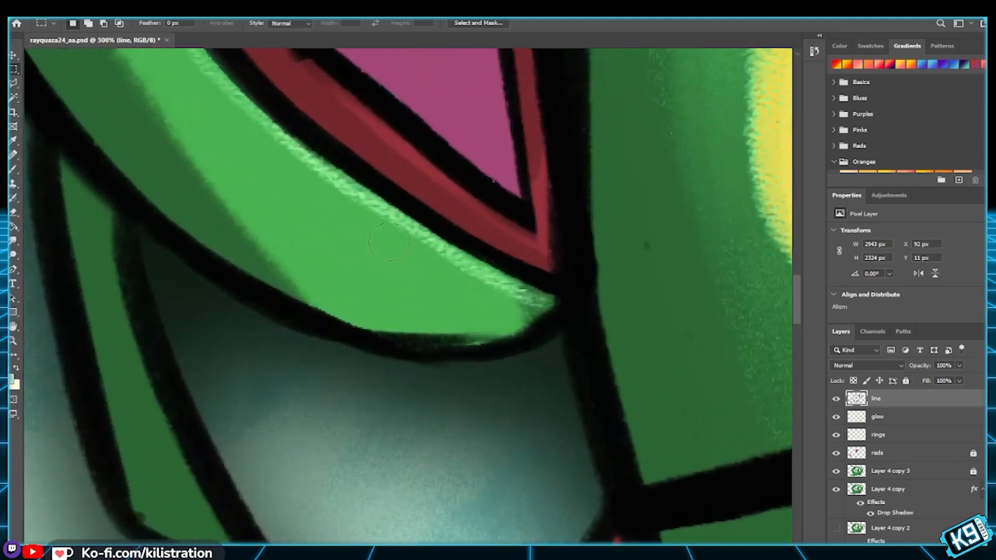
pyautogui.moveTo(389, 242); pyautogui.dragTo(191, 149)
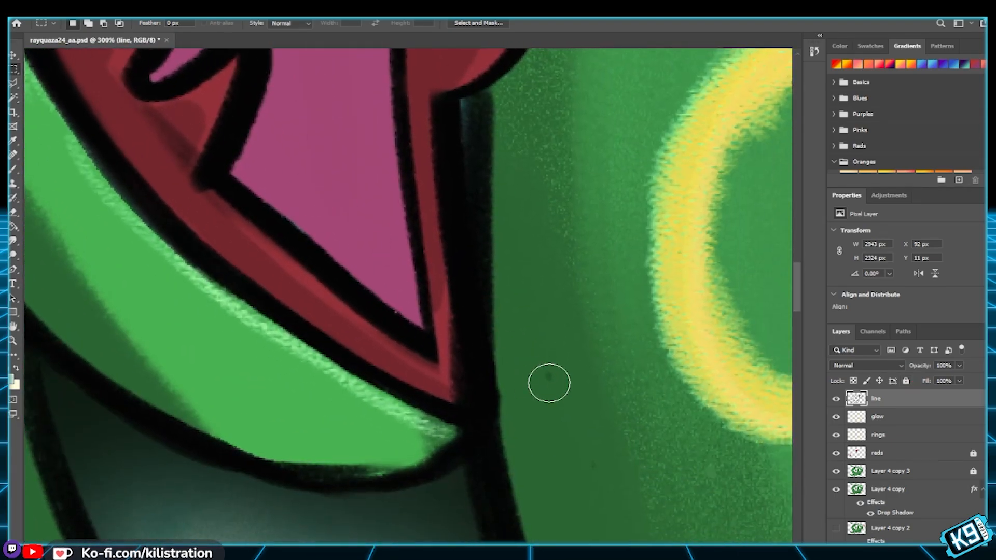
pyautogui.scroll(-5, 467, 348)
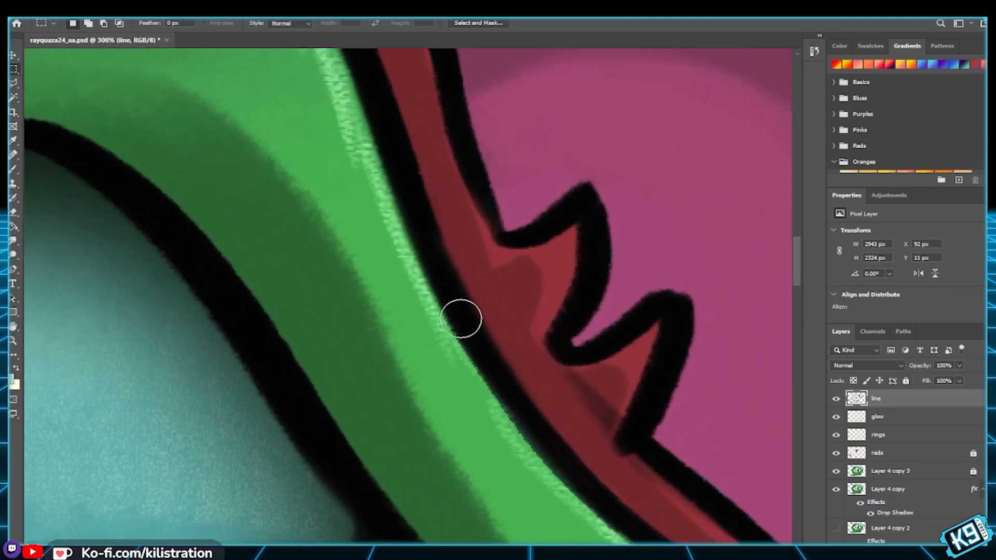
pyautogui.press('[')
pyautogui.press('[')
pyautogui.press('[')
pyautogui.press('[')
pyautogui.press('[')
pyautogui.moveTo(574, 387)
pyautogui.mouseDown()
pyautogui.moveTo(614, 396)
pyautogui.moveTo(607, 432)
pyautogui.moveTo(588, 391)
pyautogui.moveTo(540, 363)
pyautogui.moveTo(631, 461)
pyautogui.moveTo(518, 350)
pyautogui.mouseUp()
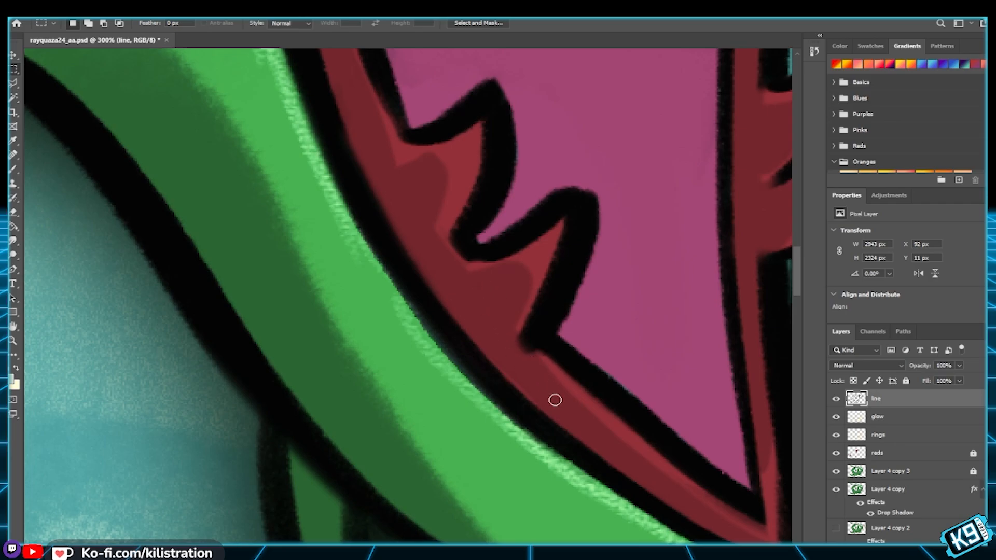
pyautogui.scroll(10, 443, 371)
pyautogui.moveTo(460, 320); pyautogui.dragTo(478, 231)
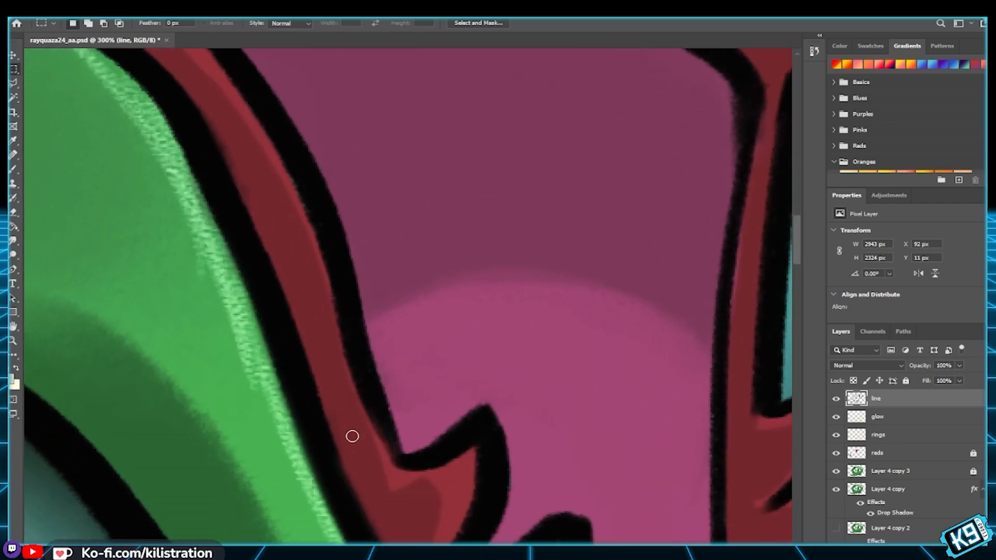
pyautogui.scroll(5, 363, 467)
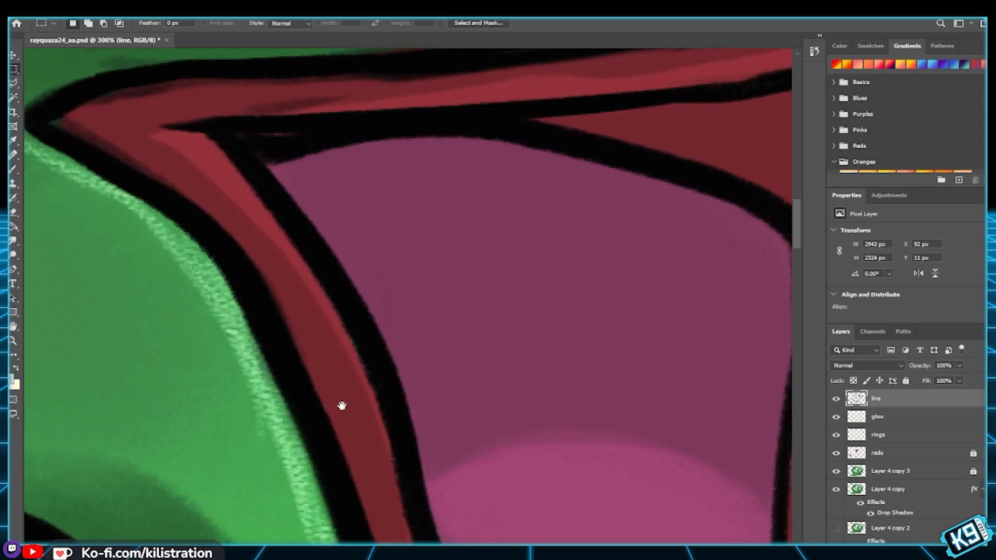
pyautogui.scroll(5, 337, 400)
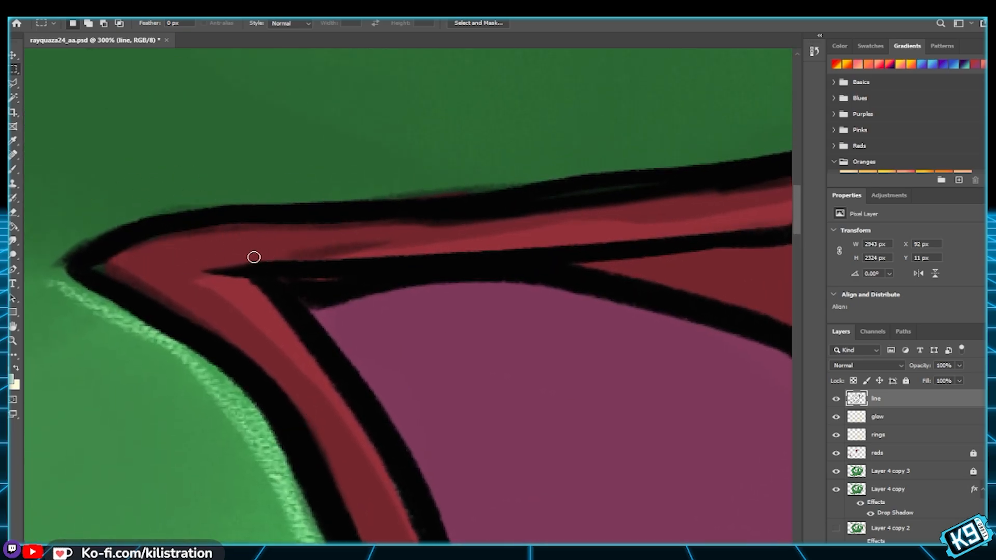
# Step: Erase the dark smudges along the red lip, from the corner of the mouth along the upper lip line
pyautogui.moveTo(314, 262); pyautogui.dragTo(436, 255)
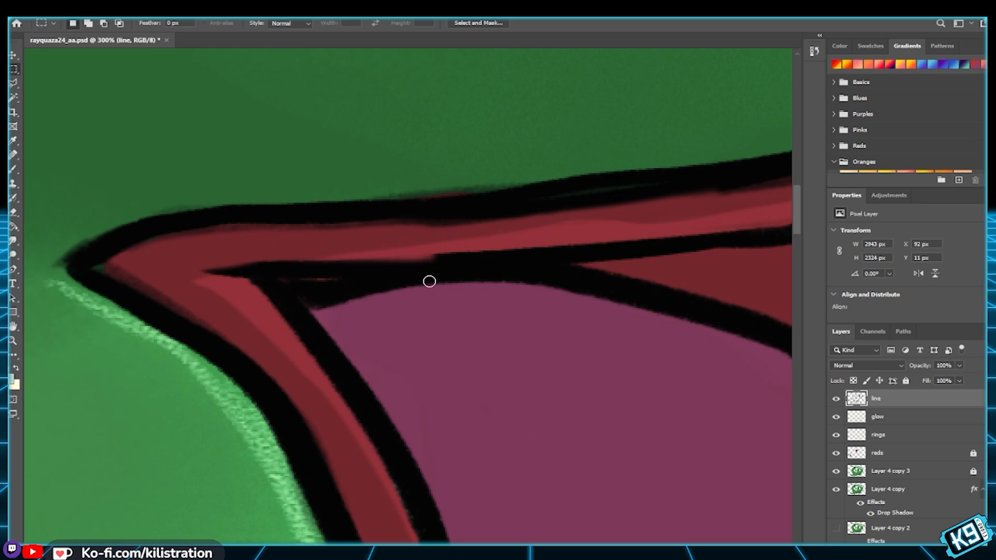
pyautogui.moveTo(196, 232); pyautogui.dragTo(551, 221)
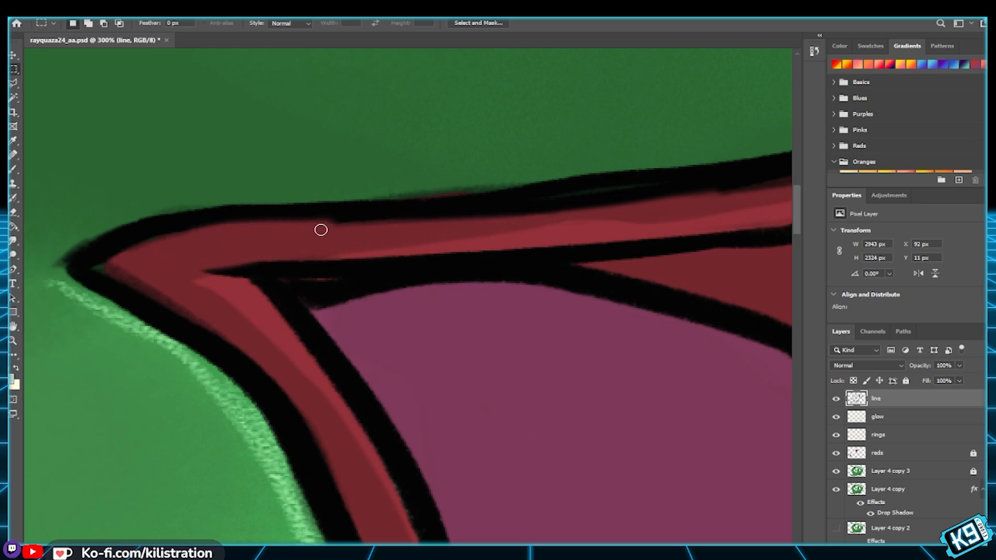
pyautogui.moveTo(546, 236); pyautogui.dragTo(91, 299)
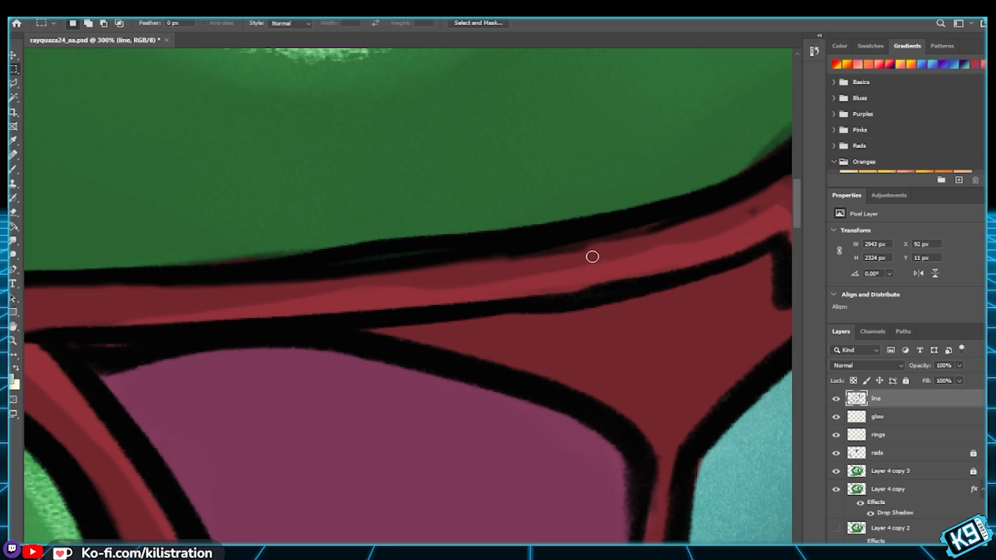
pyautogui.moveTo(613, 258)
pyautogui.mouseDown()
pyautogui.moveTo(457, 327)
pyautogui.moveTo(520, 294)
pyautogui.mouseUp()
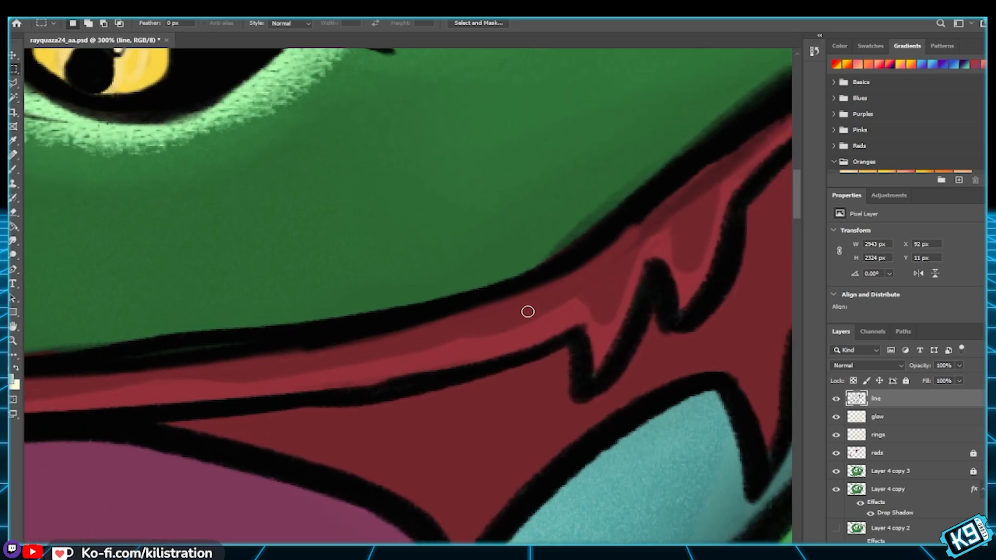
pyautogui.moveTo(691, 204); pyautogui.dragTo(504, 346)
pyautogui.moveTo(539, 297)
pyautogui.mouseDown()
pyautogui.moveTo(673, 198)
pyautogui.moveTo(600, 243)
pyautogui.mouseUp()
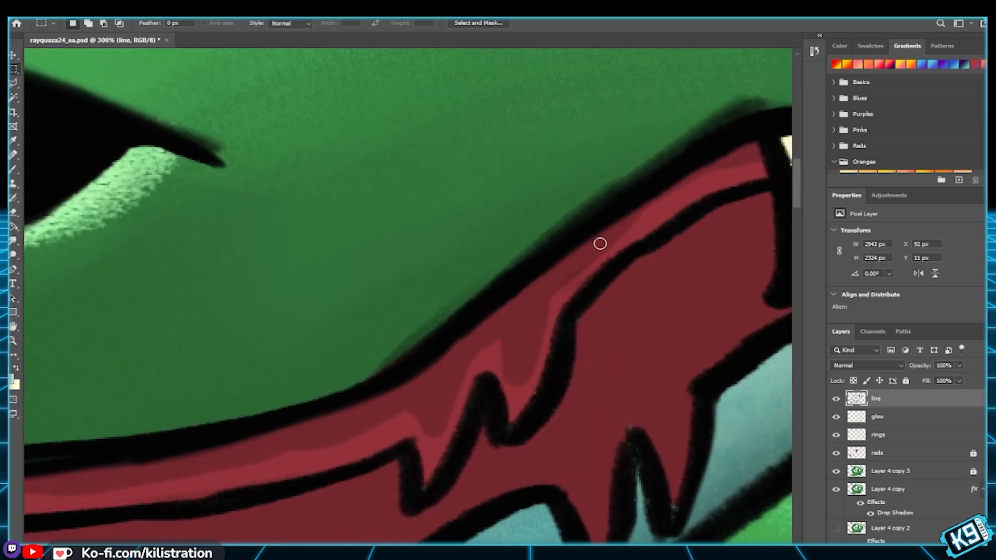
# Step: Erase the soft smudge on the outer edge of the upper lip line beside the large fang
pyautogui.moveTo(675, 201); pyautogui.dragTo(511, 313)
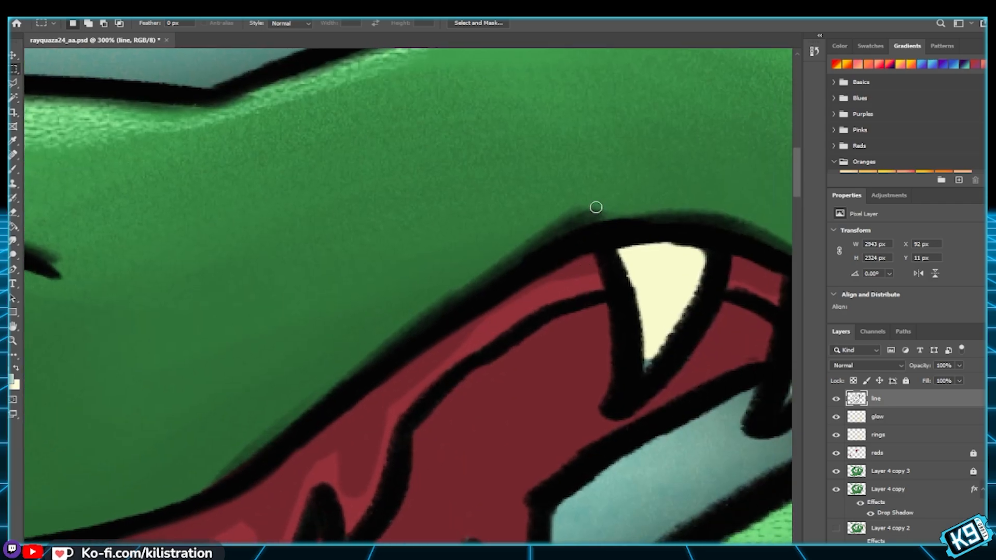
pyautogui.moveTo(488, 246)
pyautogui.mouseDown()
pyautogui.moveTo(463, 271)
pyautogui.moveTo(493, 240)
pyautogui.moveTo(513, 241)
pyautogui.mouseUp()
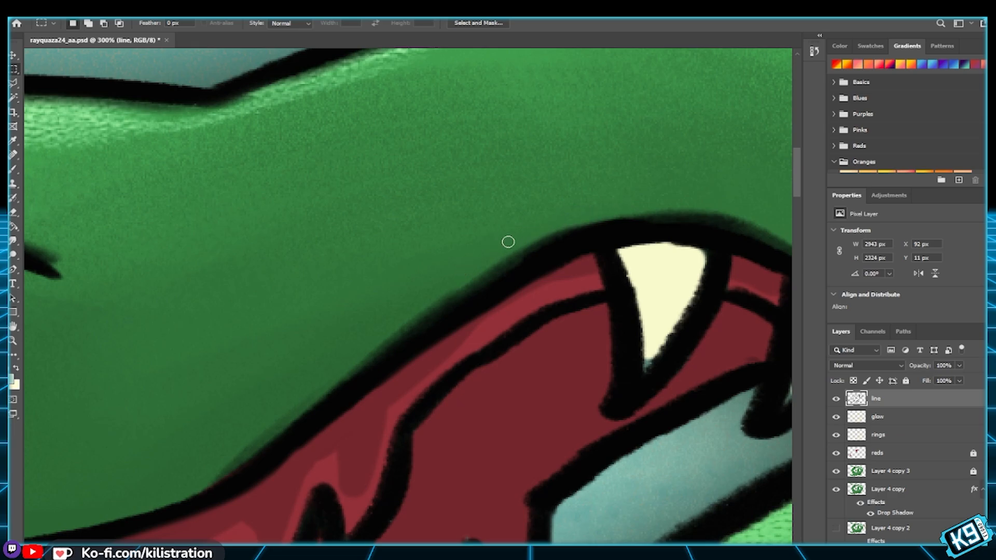
pyautogui.moveTo(571, 360); pyautogui.dragTo(506, 277)
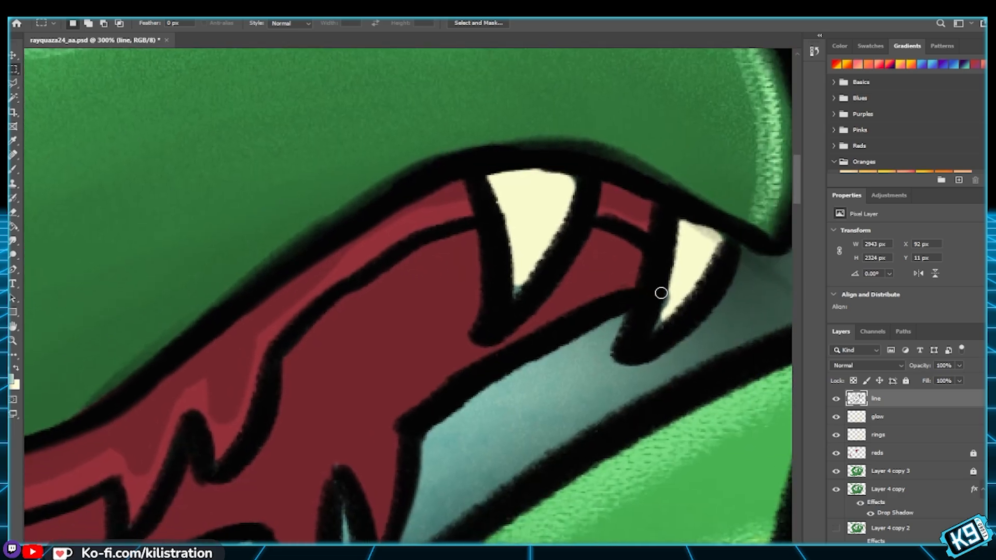
# Step: Trim the tip of the short crease line behind the jaw and fill its gap with a very small black brush
pyautogui.moveTo(455, 428); pyautogui.dragTo(347, 401)
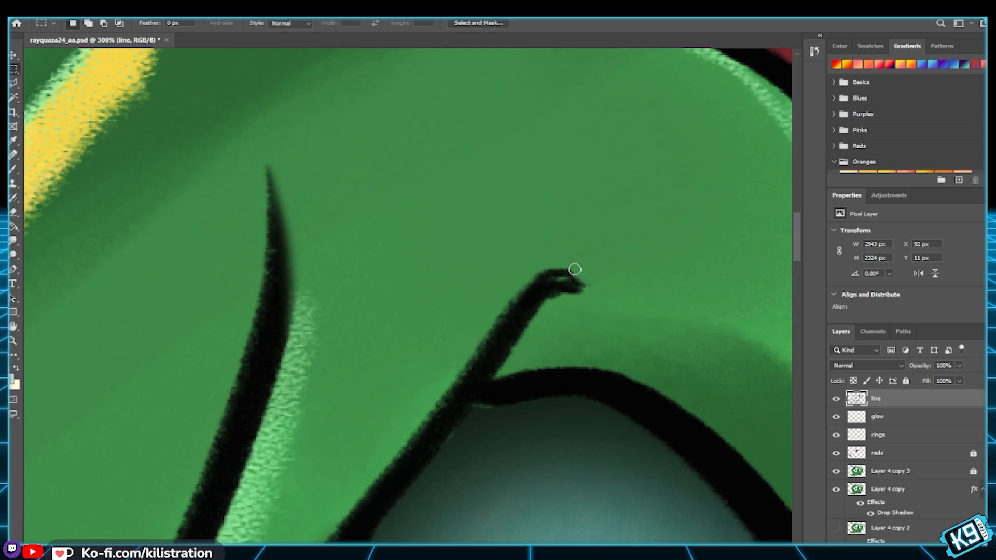
pyautogui.moveTo(582, 295)
pyautogui.mouseDown()
pyautogui.moveTo(553, 299)
pyautogui.moveTo(586, 287)
pyautogui.mouseUp()
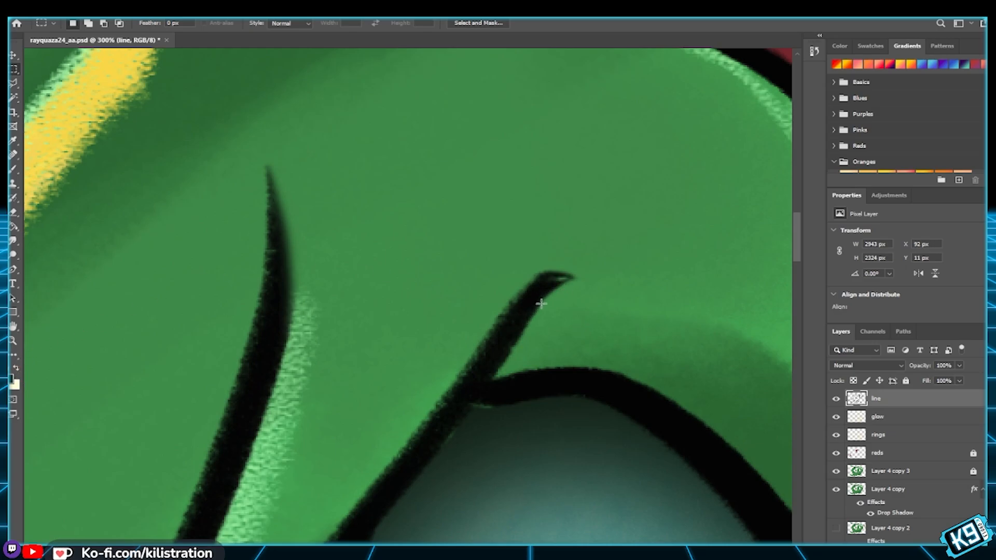
pyautogui.press('b')
pyautogui.press('[')
pyautogui.press('[')
pyautogui.press('[')
pyautogui.press('[')
pyautogui.press('[')
pyautogui.press('[')
pyautogui.press('[')
pyautogui.press('[')
pyautogui.press('[')
pyautogui.press('[')
pyautogui.press('[')
pyautogui.press('[')
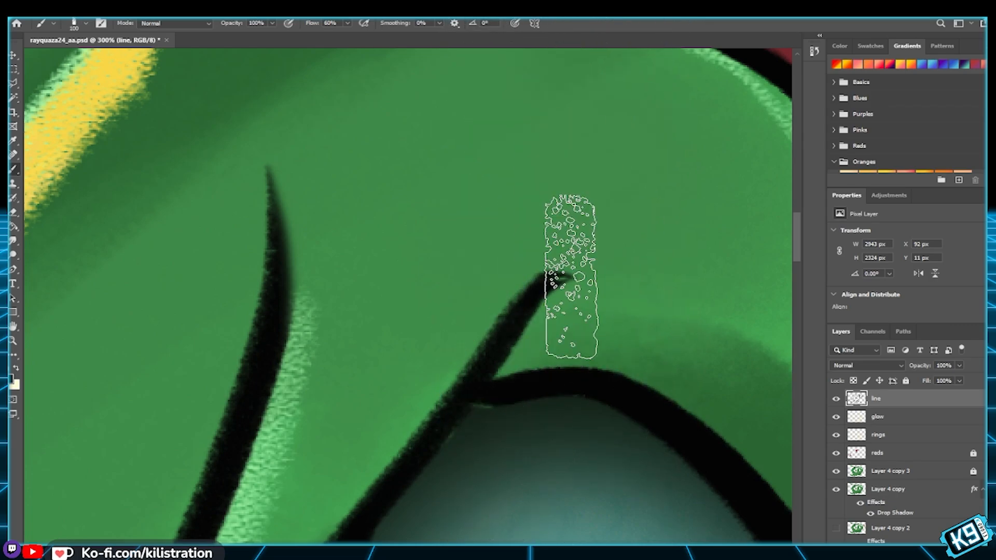
pyautogui.press('[')
pyautogui.press('[')
pyautogui.press('[')
pyautogui.press('[')
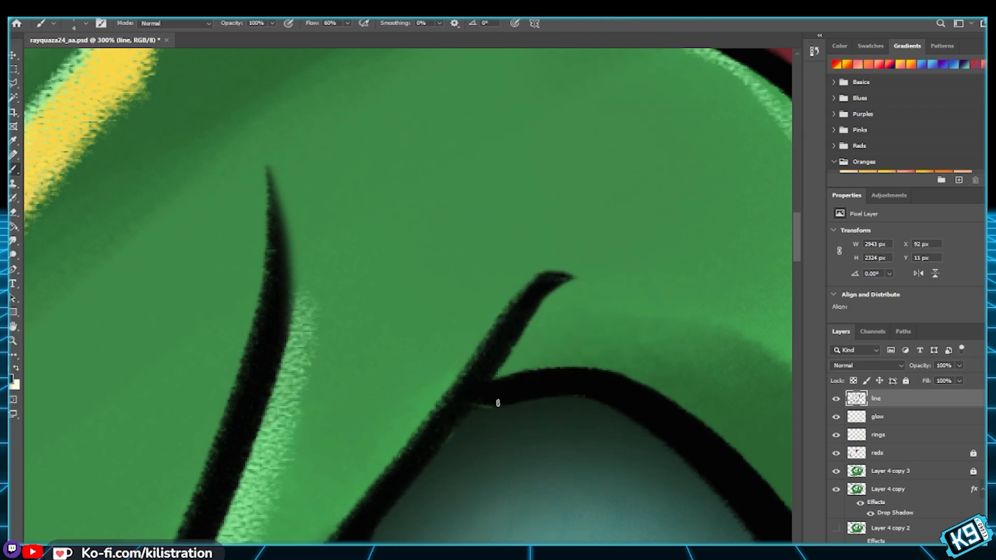
# Step: Enlarge the brush to size 9 and fill the light sliver where the crease line meets the jaw outline
pyautogui.press(']')
pyautogui.press(']')
pyautogui.press(']')
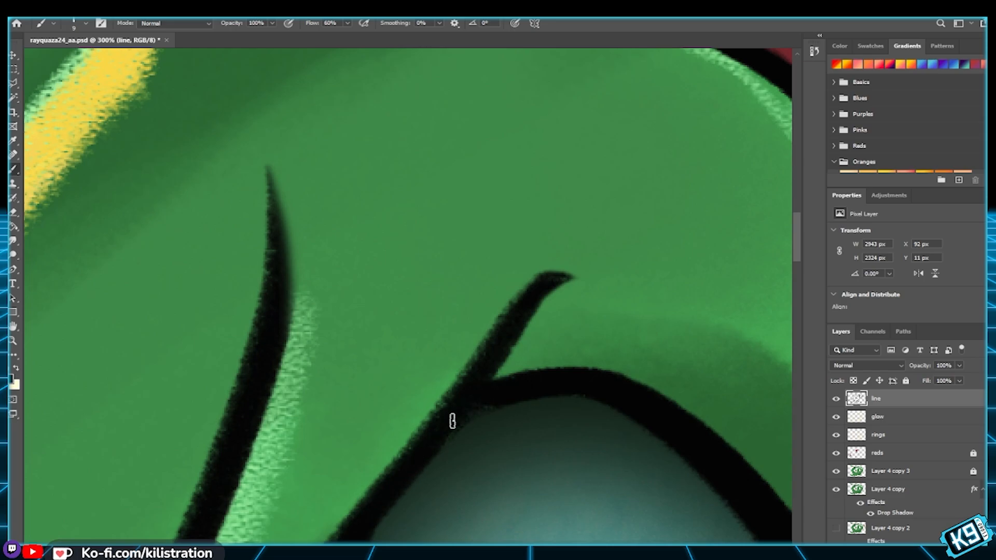
# Step: Save the document and fully lock the line layer
pyautogui.hotkey('ctrl', '0')
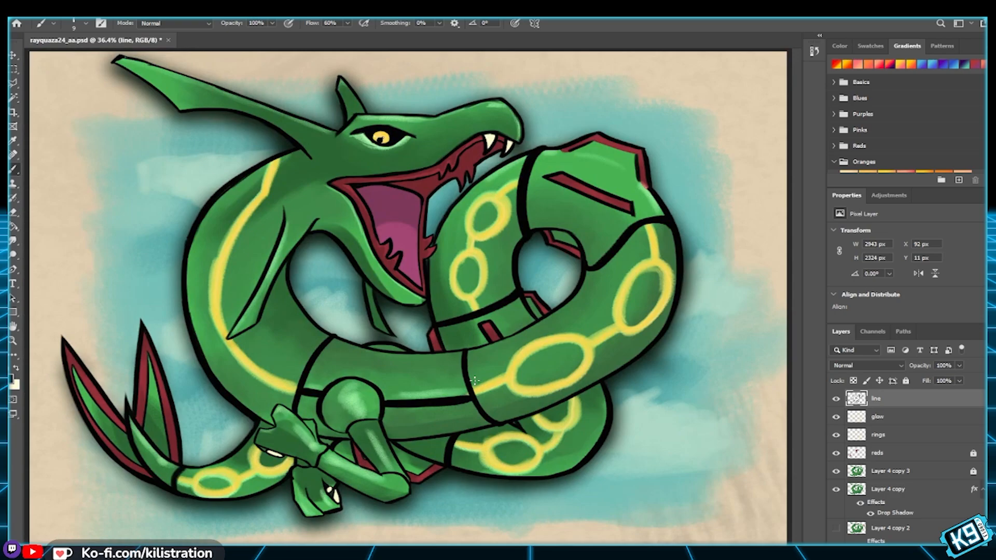
pyautogui.hotkey('ctrl', 's')
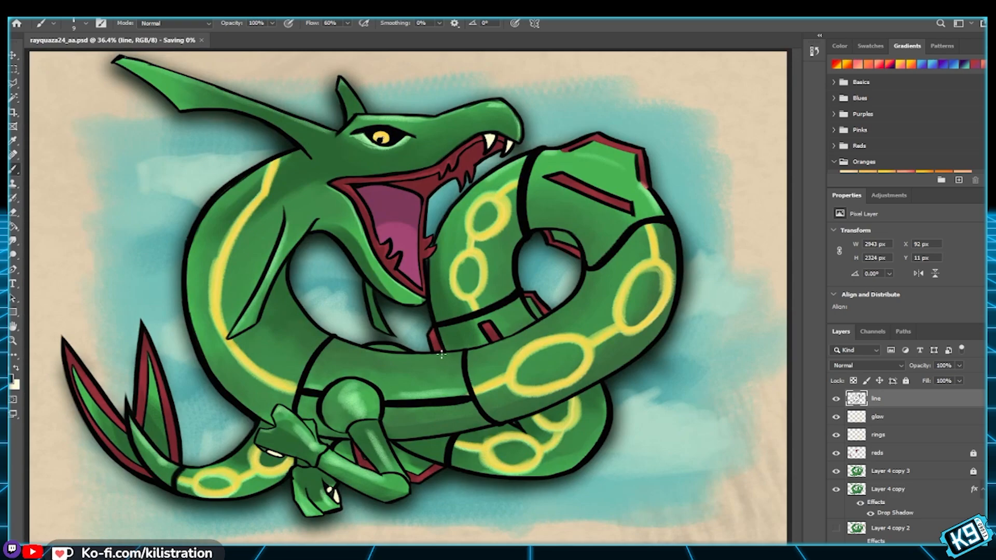
pyautogui.click(905, 381)
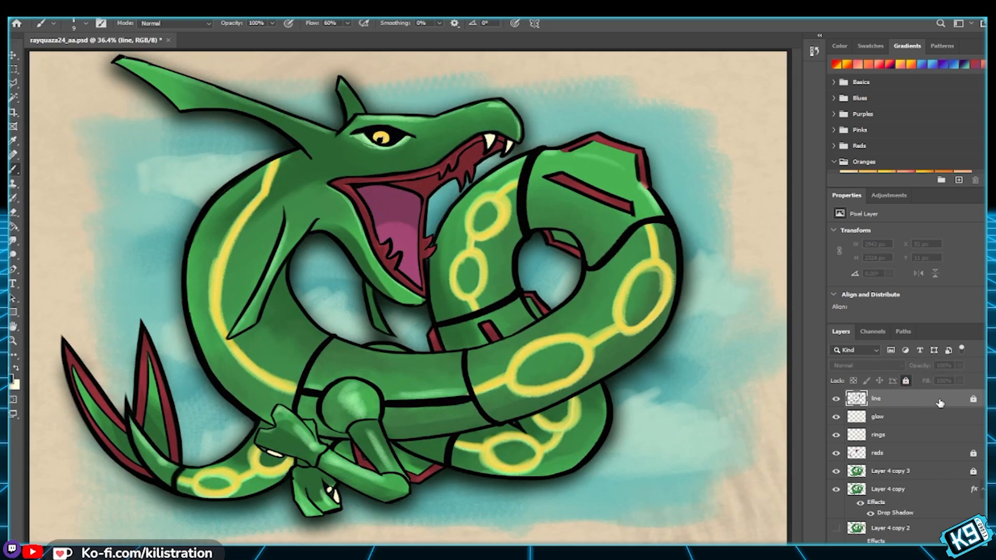
# Step: Duplicate the line layer, place the copy between the rings and reds layers, and remove its full lock
pyautogui.hotkey('ctrl', 'j')
pyautogui.moveTo(884, 412); pyautogui.dragTo(912, 457)
pyautogui.click(905, 381)
# Step: Set the line copy layer's blend mode to Overlay and move the layer below reds
pyautogui.hotkey('shift', '-')
pyautogui.hotkey('shift', '-')
pyautogui.hotkey('shift', '-')
pyautogui.hotkey('shift', '-')
pyautogui.hotkey('shift', '-')
pyautogui.hotkey('shift', '-')
pyautogui.hotkey('shift', '+')
pyautogui.hotkey('shift', '+')
pyautogui.hotkey('shift', '+')
pyautogui.hotkey('shift', '+')
pyautogui.hotkey('shift', '+')
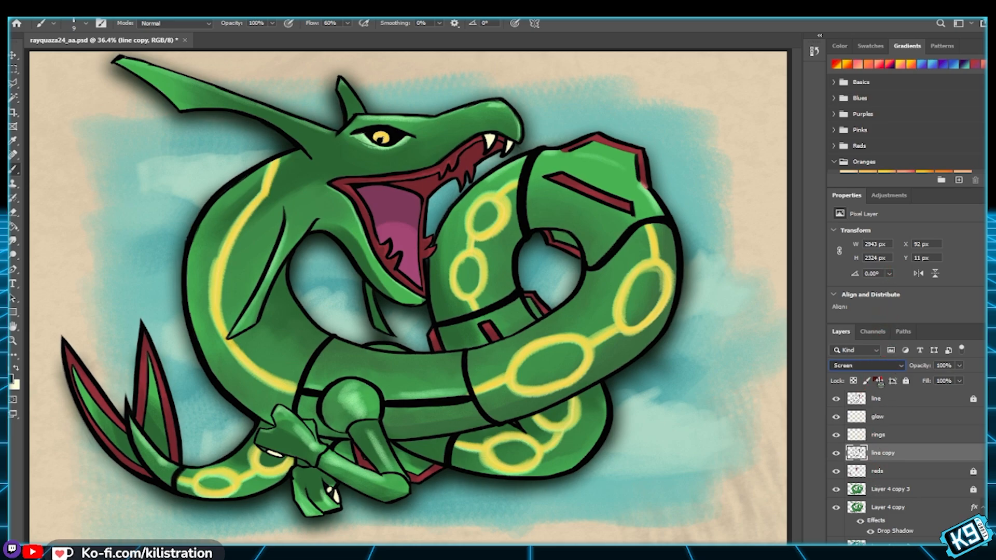
pyautogui.hotkey('shift', '+')
pyautogui.hotkey('shift', '+')
pyautogui.hotkey('shift', '+')
pyautogui.hotkey('shift', '+')
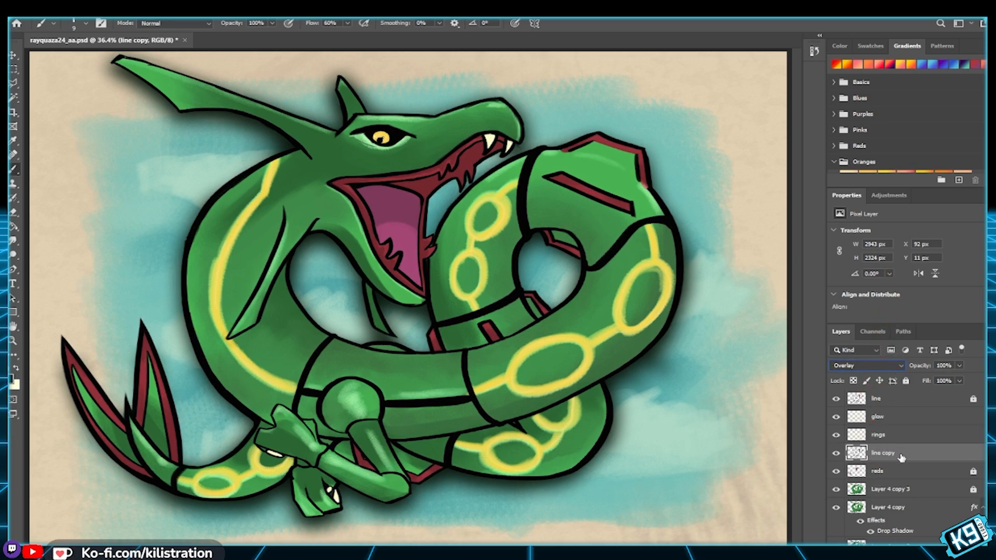
pyautogui.moveTo(901, 458); pyautogui.dragTo(893, 477)
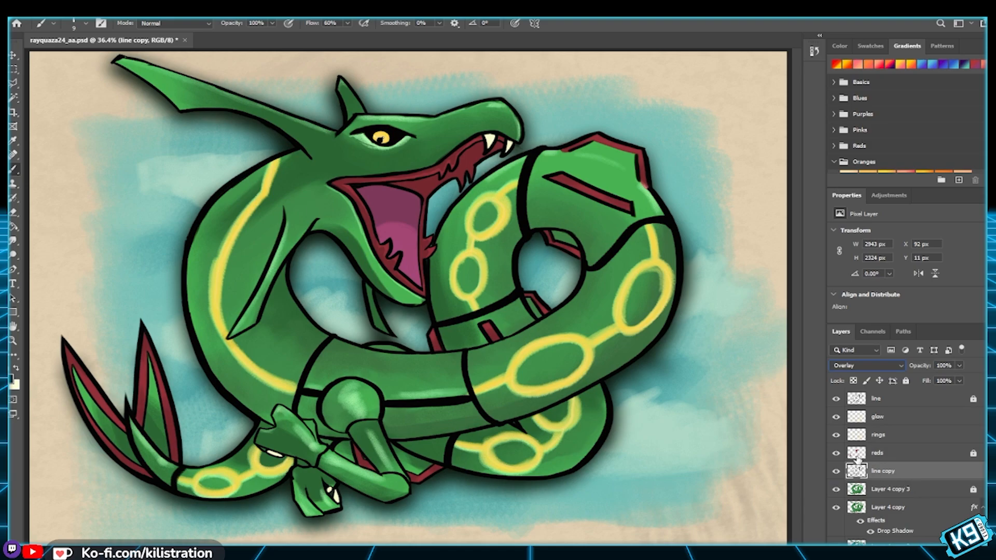
# Step: Compare the artwork with the line copy layer hidden and shown, and fully lock that layer
pyautogui.click(836, 472)
pyautogui.click(836, 471)
pyautogui.click(836, 472)
pyautogui.click(905, 381)
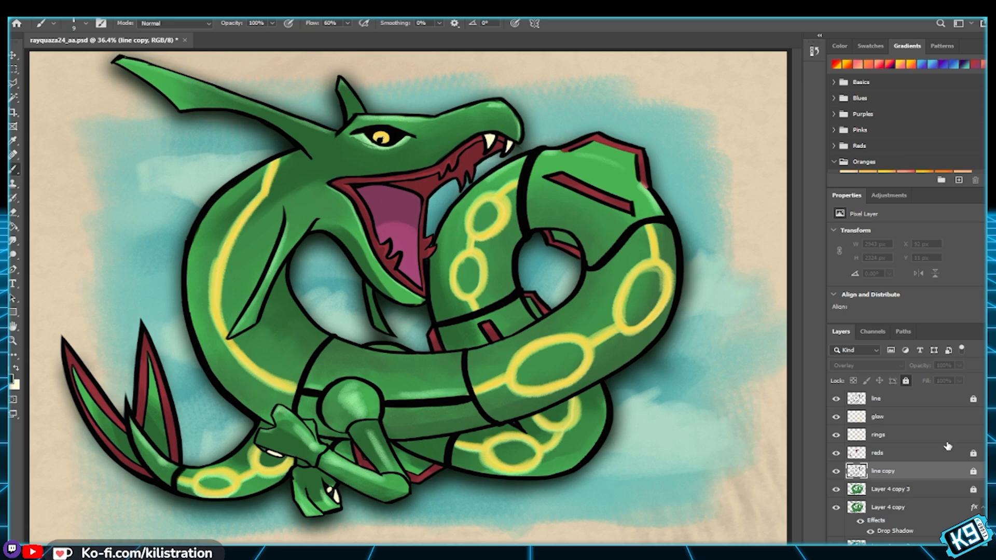
pyautogui.scroll(-3, 949, 447)
pyautogui.scroll(-5, 947, 446)
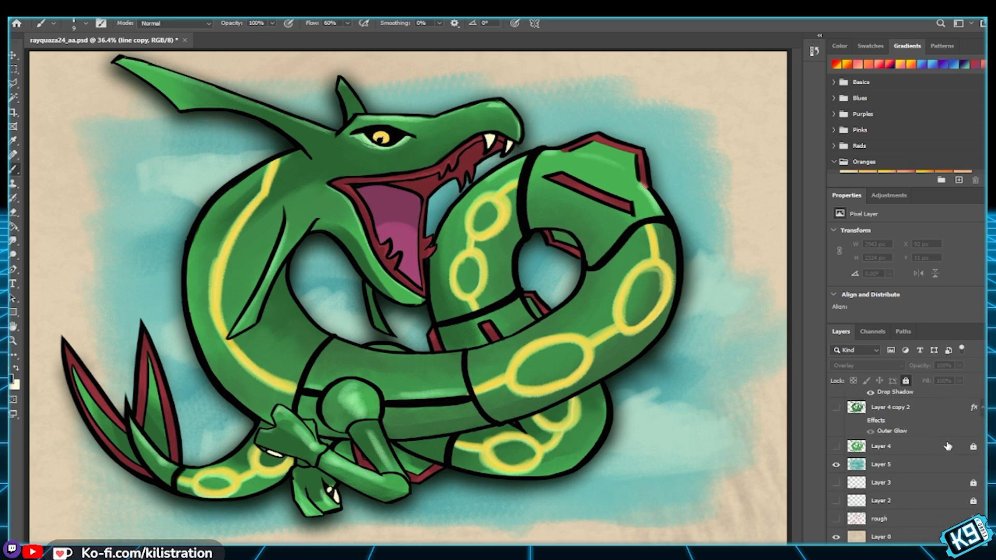
pyautogui.hotkey('ctrl', '-')
pyautogui.hotkey('ctrl', '-')
pyautogui.scroll(8, 928, 441)
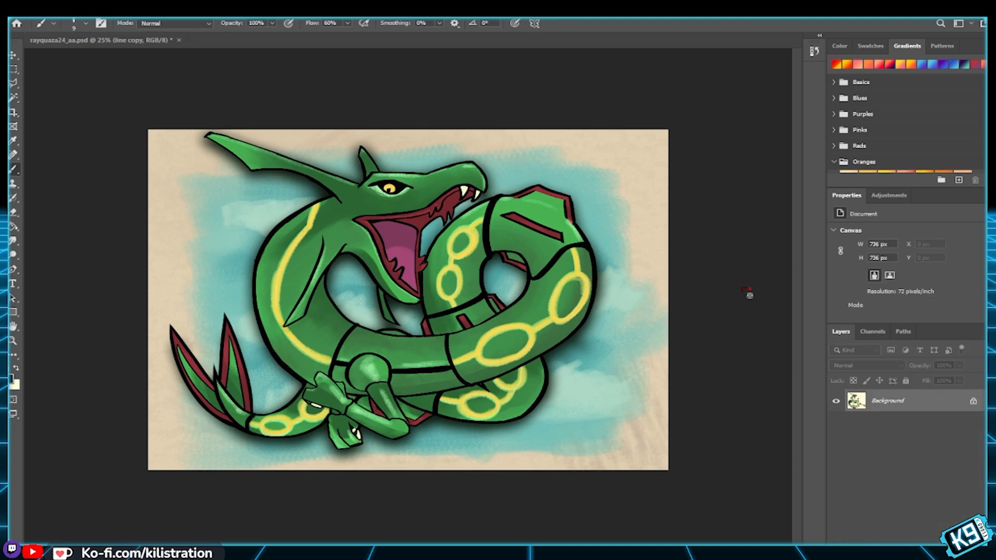
pyautogui.click(669, 275)
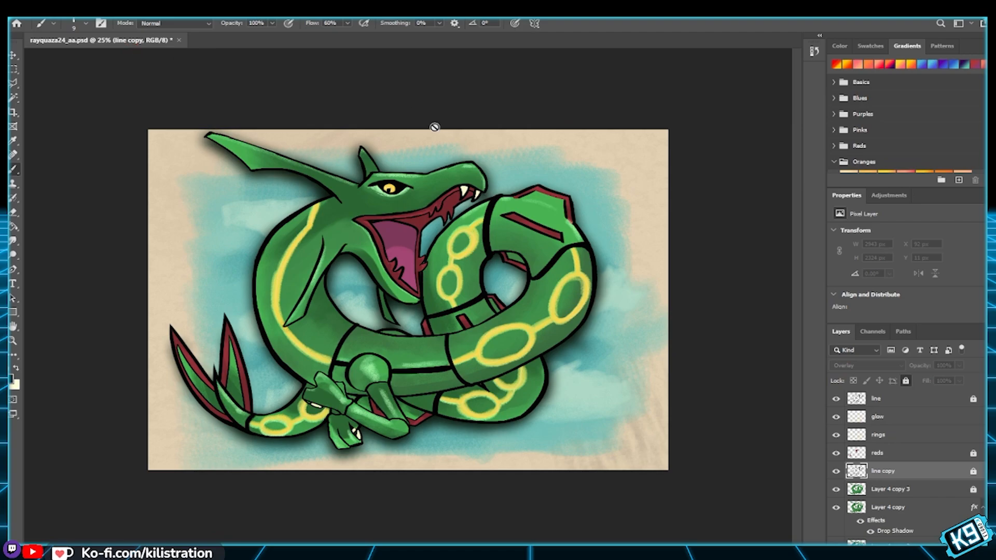
# Step: Select Layer 4 copy 3 and set up a 25-pixel brush with the cream colour sampled from the dragon's fangs
pyautogui.hotkey('ctrl', '1')
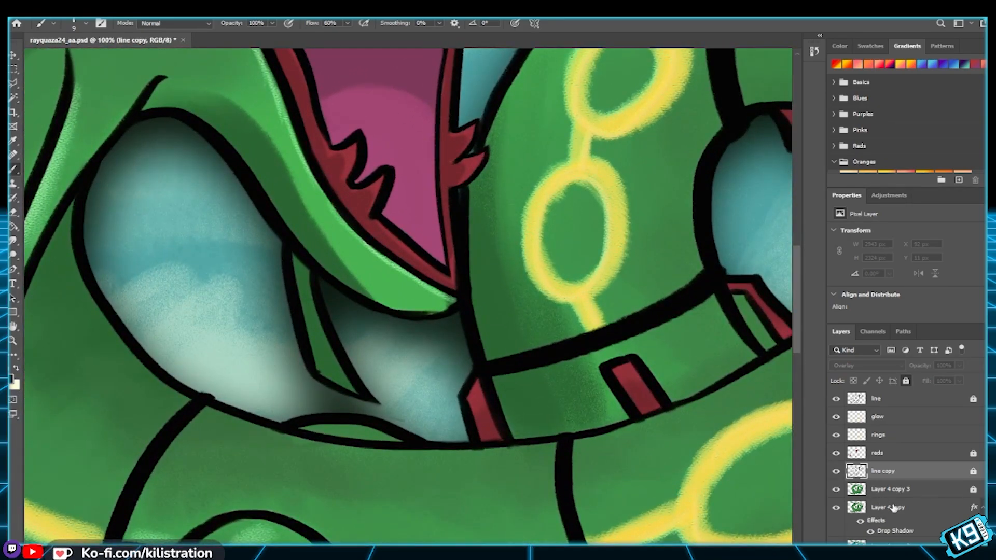
pyautogui.click(922, 491)
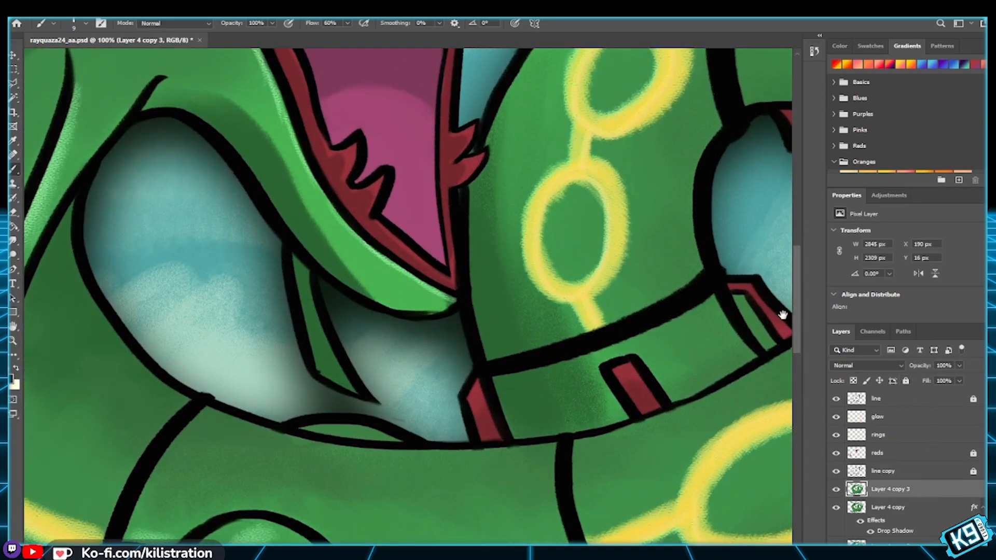
pyautogui.scroll(10, 612, 321)
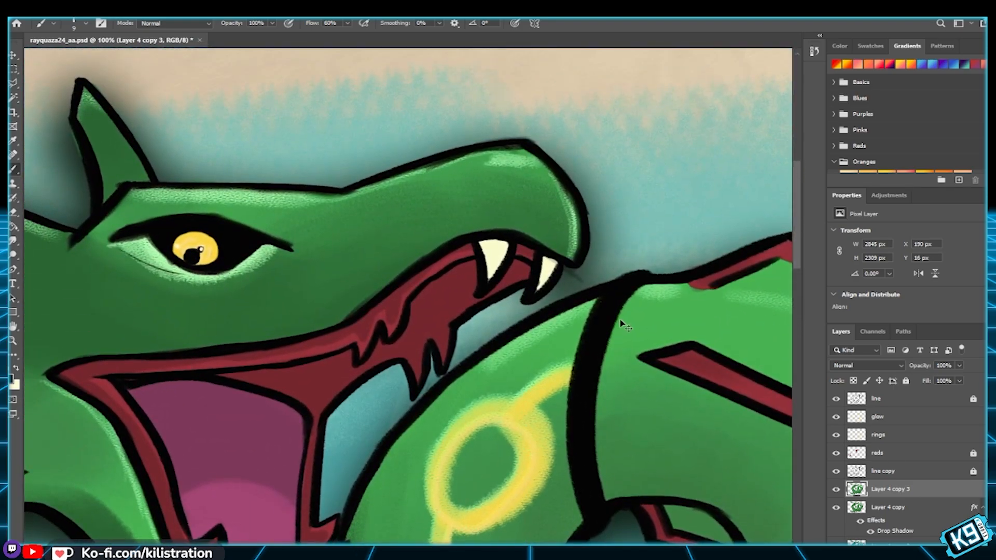
pyautogui.hotkey('ctrl', '+')
pyautogui.hscroll(3, 666, 262)
pyautogui.scroll(2, 667, 262)
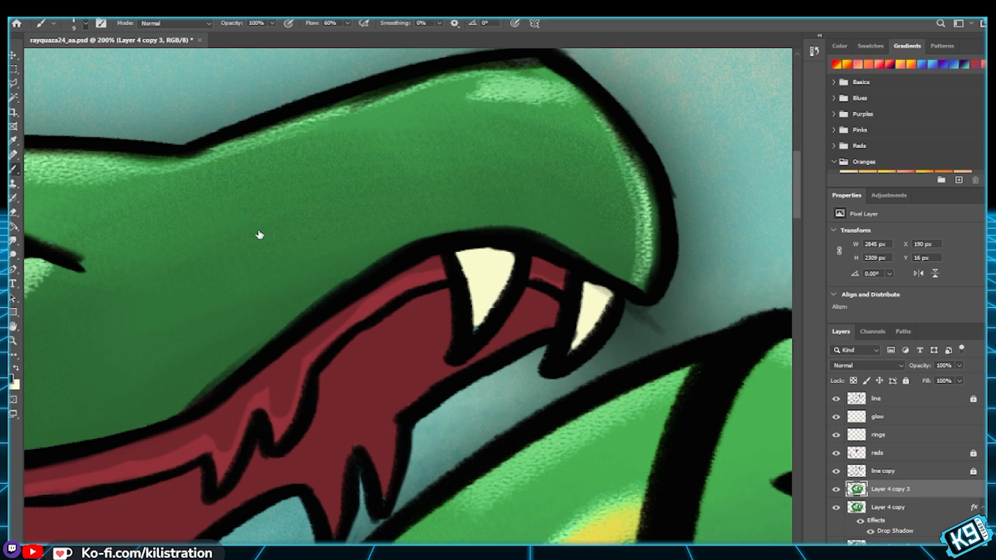
pyautogui.press('.')
pyautogui.keyDown('alt'); pyautogui.click(501, 273); pyautogui.keyUp('alt')
pyautogui.press(']')
pyautogui.press(']')
pyautogui.press(']')
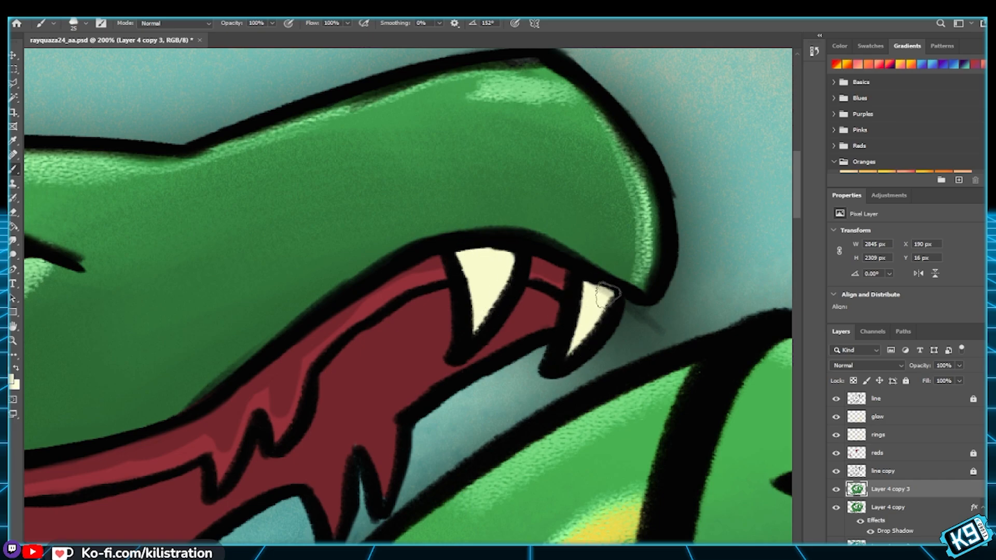
# Step: Fill in the lower foot's claws with the cream colour and tidy the claw tip with the colour sampled beside it
pyautogui.moveTo(360, 296)
pyautogui.mouseDown()
pyautogui.moveTo(453, 206)
pyautogui.moveTo(593, 156)
pyautogui.moveTo(417, 227)
pyautogui.moveTo(493, 395)
pyautogui.mouseUp()
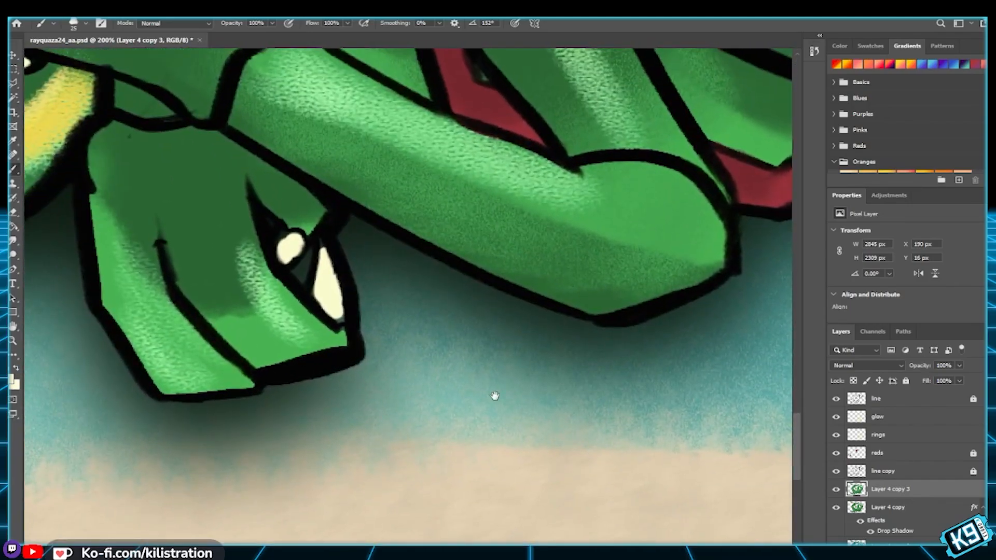
pyautogui.moveTo(327, 293)
pyautogui.mouseDown()
pyautogui.moveTo(339, 319)
pyautogui.moveTo(324, 252)
pyautogui.moveTo(322, 267)
pyautogui.moveTo(291, 244)
pyautogui.moveTo(314, 288)
pyautogui.mouseUp()
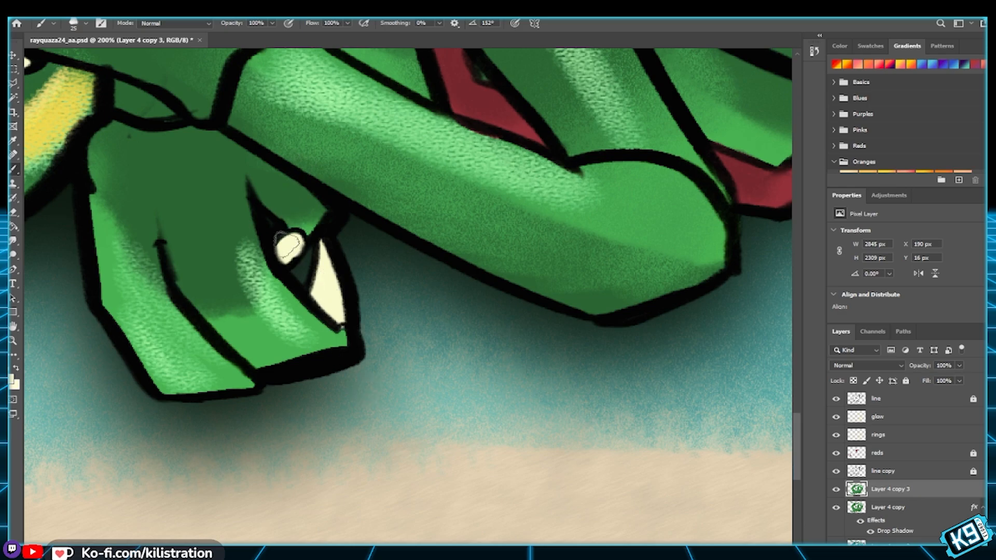
pyautogui.moveTo(160, 289); pyautogui.dragTo(204, 306)
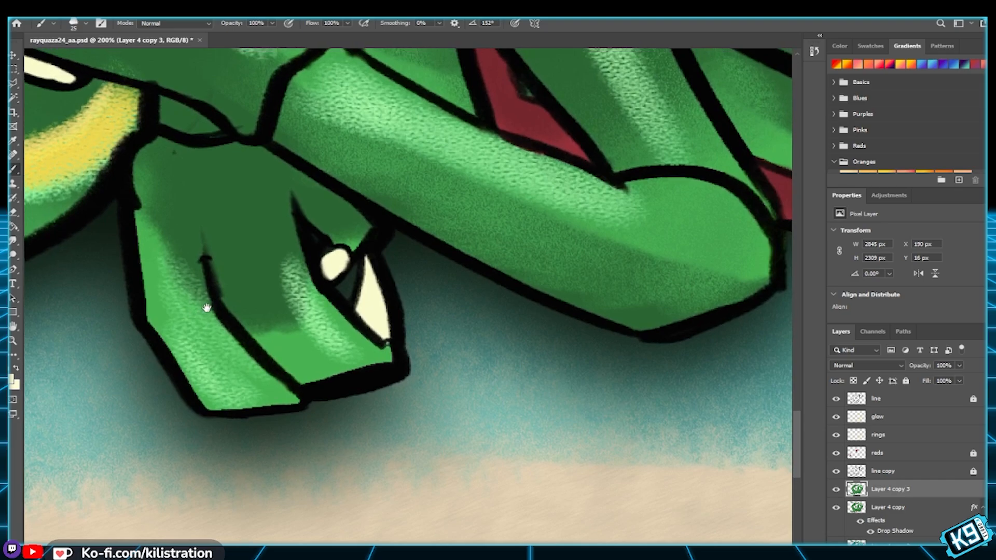
pyautogui.keyDown('alt'); pyautogui.click(389, 352); pyautogui.keyUp('alt')
pyautogui.moveTo(392, 345); pyautogui.dragTo(394, 344)
pyautogui.keyDown('alt'); pyautogui.click(374, 315); pyautogui.keyUp('alt')
pyautogui.moveTo(202, 284); pyautogui.dragTo(651, 307)
pyautogui.moveTo(336, 212); pyautogui.dragTo(367, 404)
pyautogui.moveTo(323, 289)
pyautogui.mouseDown()
pyautogui.moveTo(517, 186)
pyautogui.moveTo(589, 295)
pyautogui.moveTo(500, 304)
pyautogui.moveTo(240, 264)
pyautogui.mouseUp()
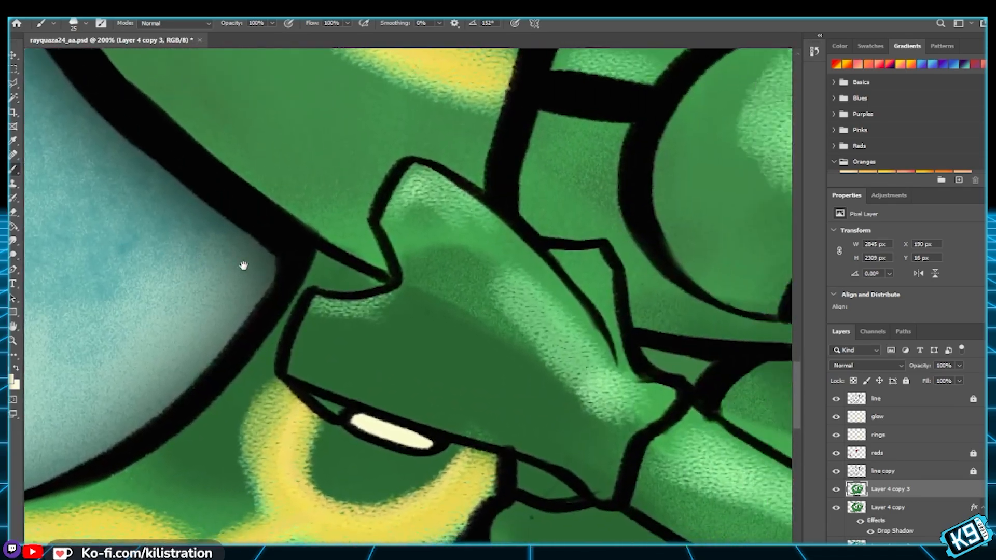
# Step: Save the document and fully lock Layer 4 copy 3
pyautogui.hotkey('ctrl', '0')
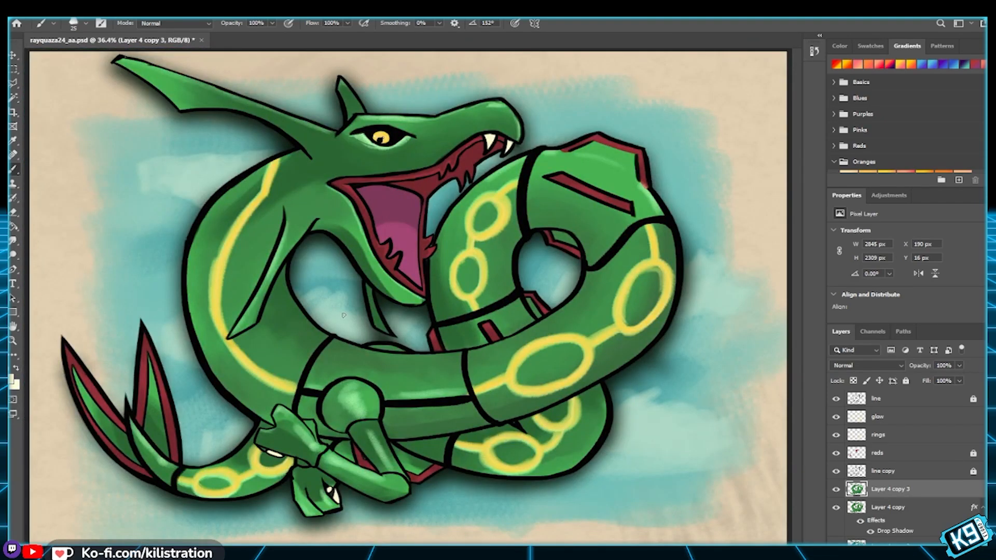
pyautogui.hotkey('ctrl', 's')
pyautogui.click(906, 380)
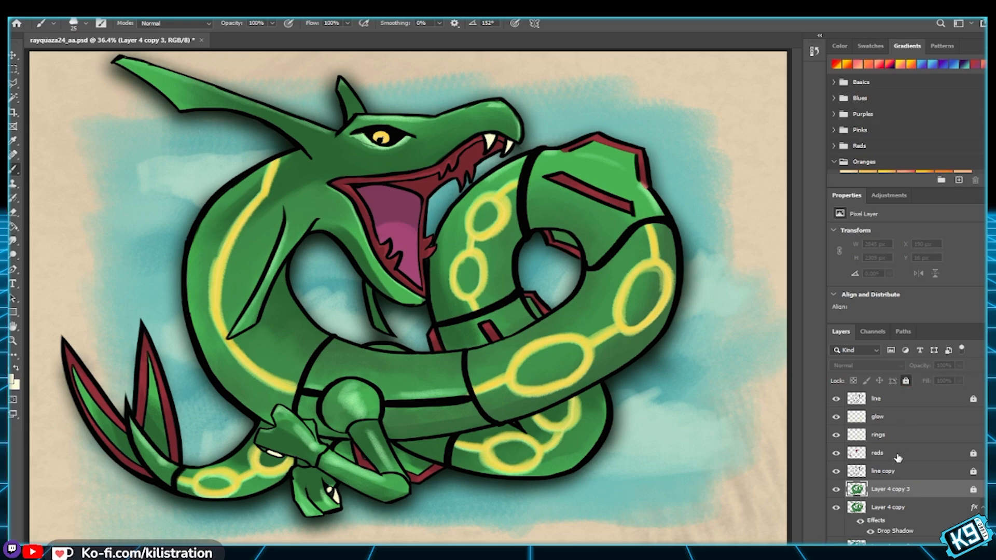
# Step: Add a new empty layer above the line layer
pyautogui.click(900, 399)
pyautogui.hotkey('ctrl', 'shift', 'alt', 'n')
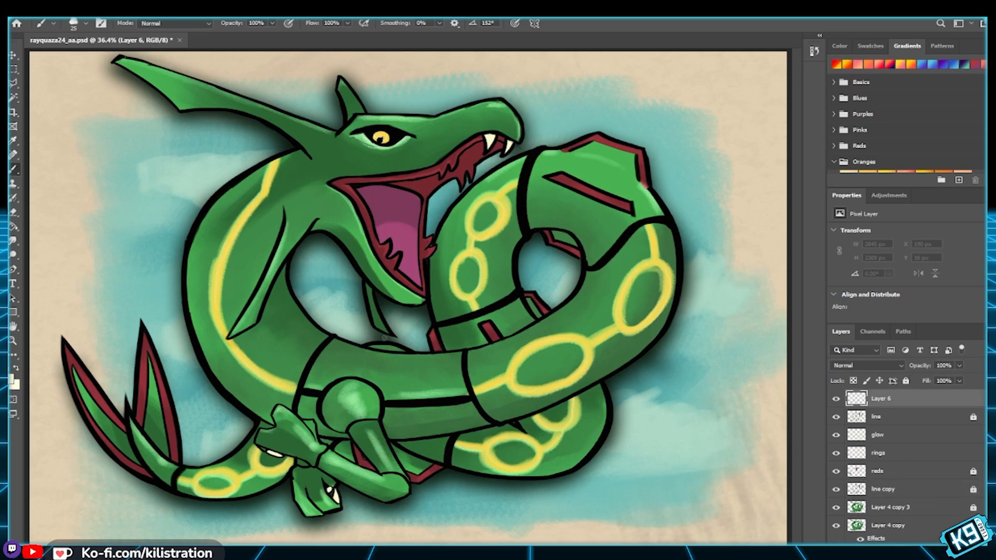